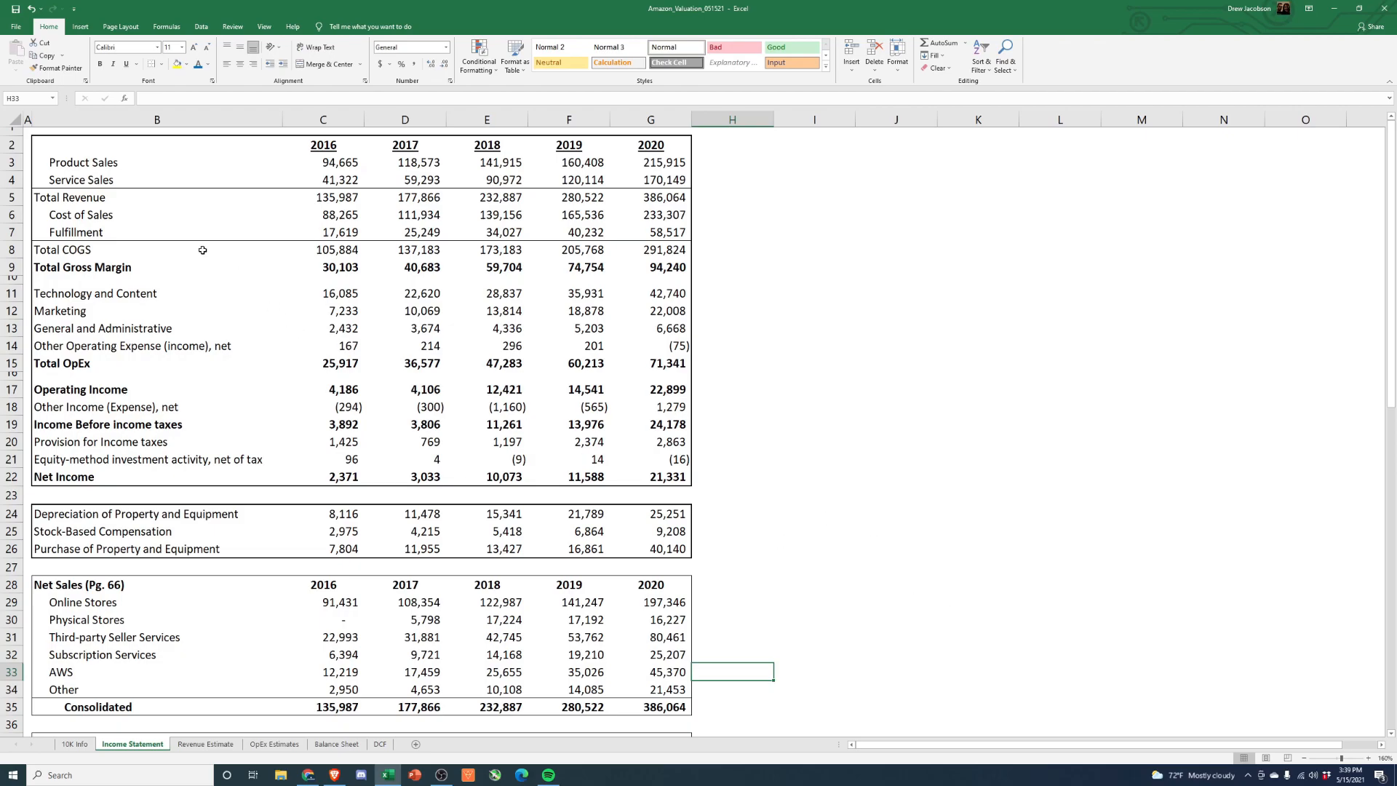
Step: Review the income statement from 2016 to 2020, including its Product Sales and Service Sales rows
{"action": "left_click_drag", "start_coordinate": [55, 144], "coordinate": [654, 477]}
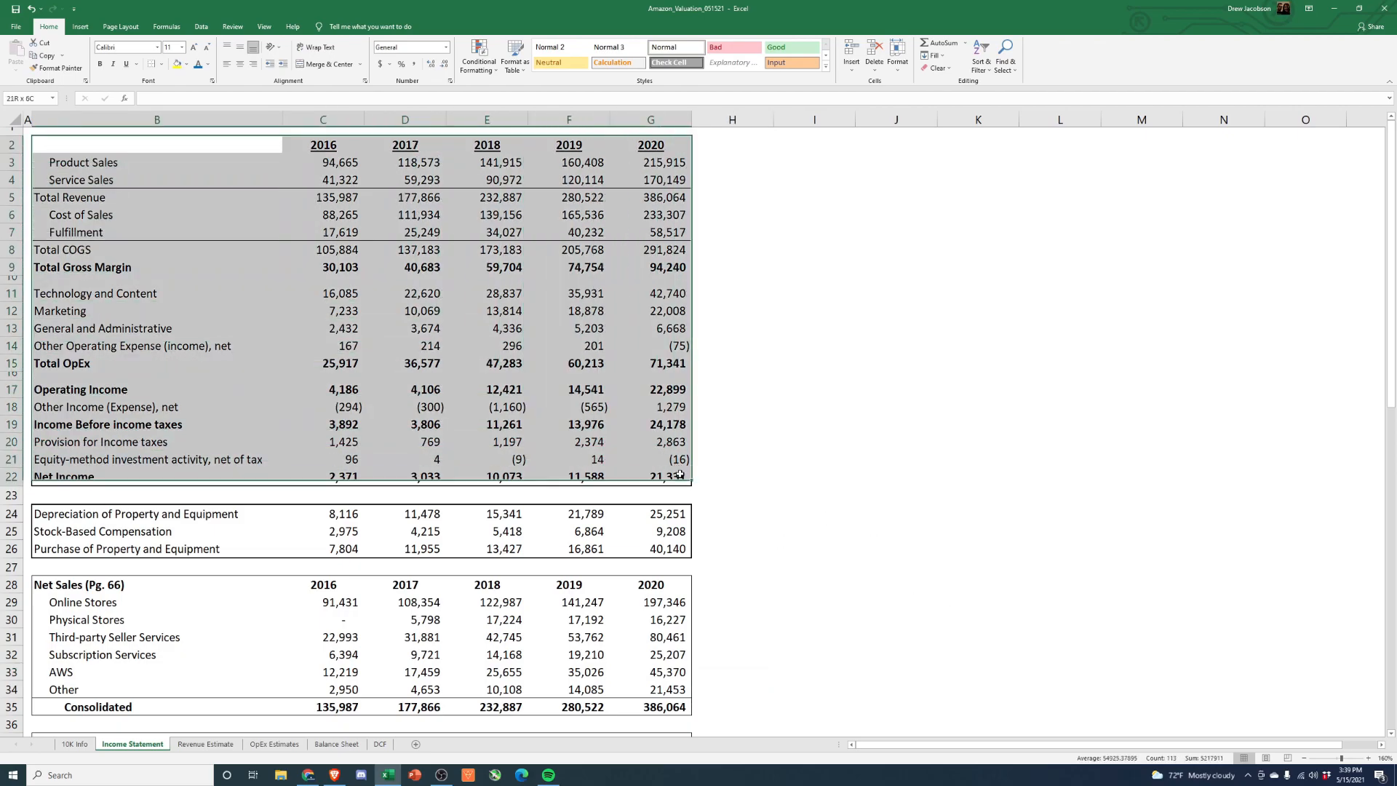
{"action": "left_click", "coordinate": [900, 462]}
{"action": "left_click_drag", "start_coordinate": [95, 164], "coordinate": [606, 181]}
{"action": "left_click", "coordinate": [647, 183]}
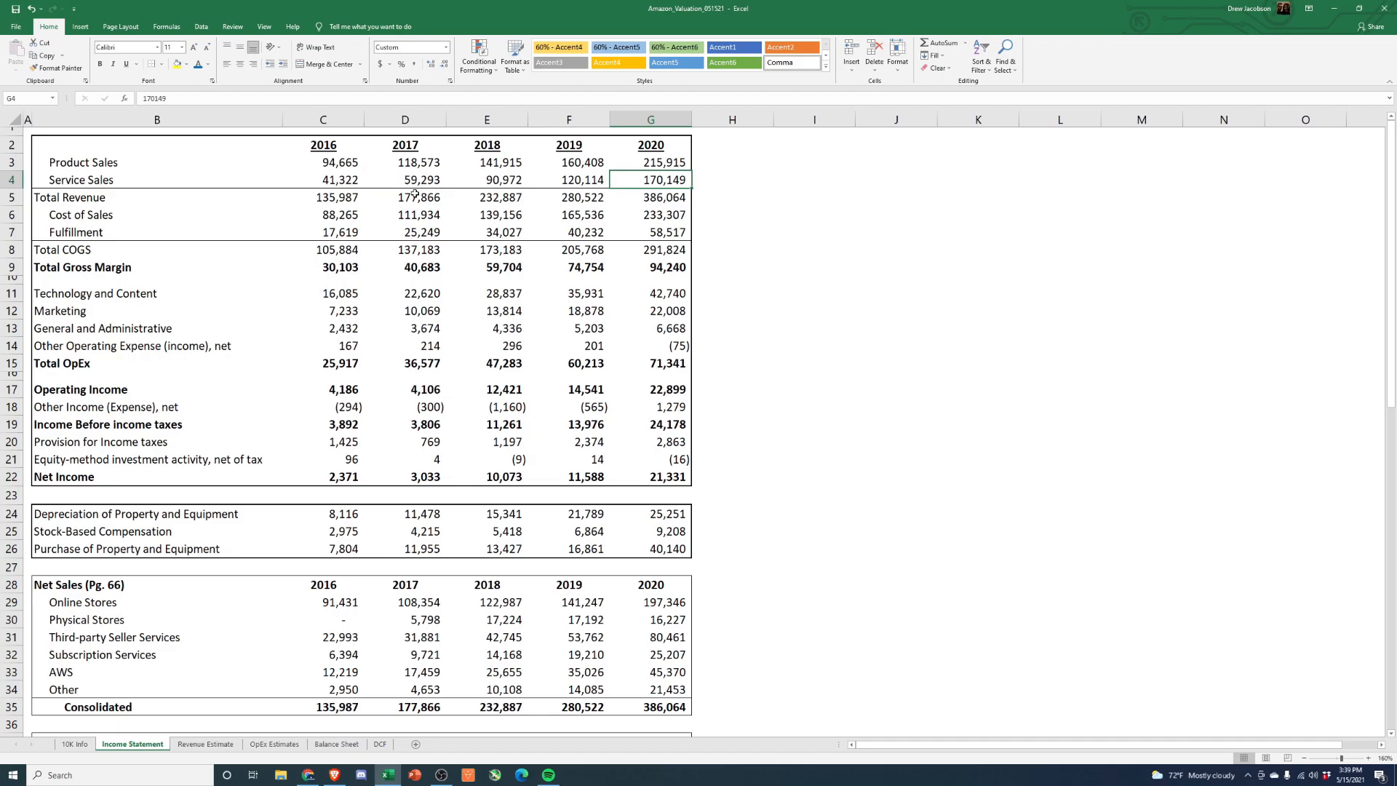
{"action": "scroll", "coordinate": [412, 211], "scroll_direction": "down", "scroll_amount": 6}
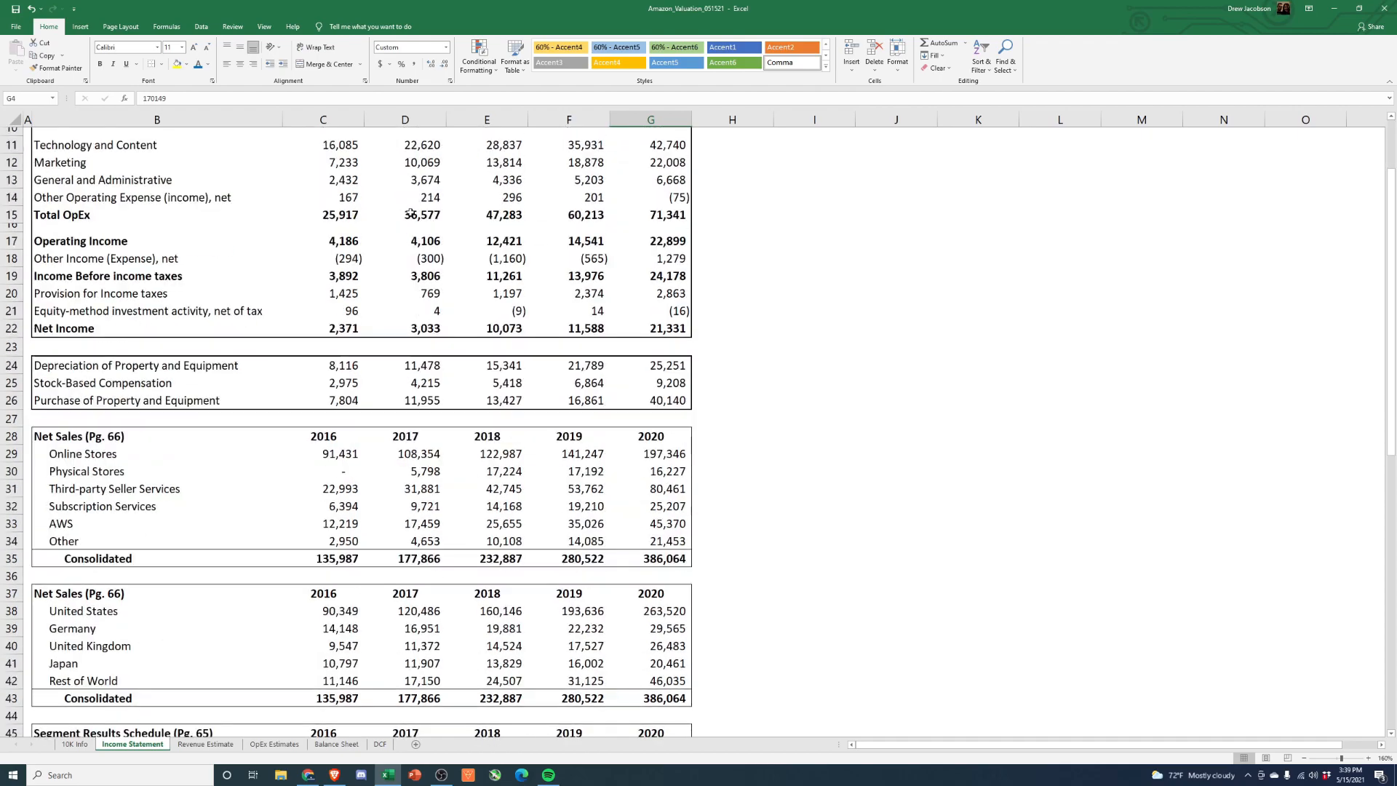
Step: Examine the Net Sales table by business line, highlighting the AWS row separately from the non-AWS rows including Other
{"action": "left_click_drag", "start_coordinate": [35, 293], "coordinate": [658, 418]}
{"action": "left_click_drag", "start_coordinate": [104, 311], "coordinate": [128, 400]}
{"action": "left_click_drag", "start_coordinate": [107, 314], "coordinate": [618, 410]}
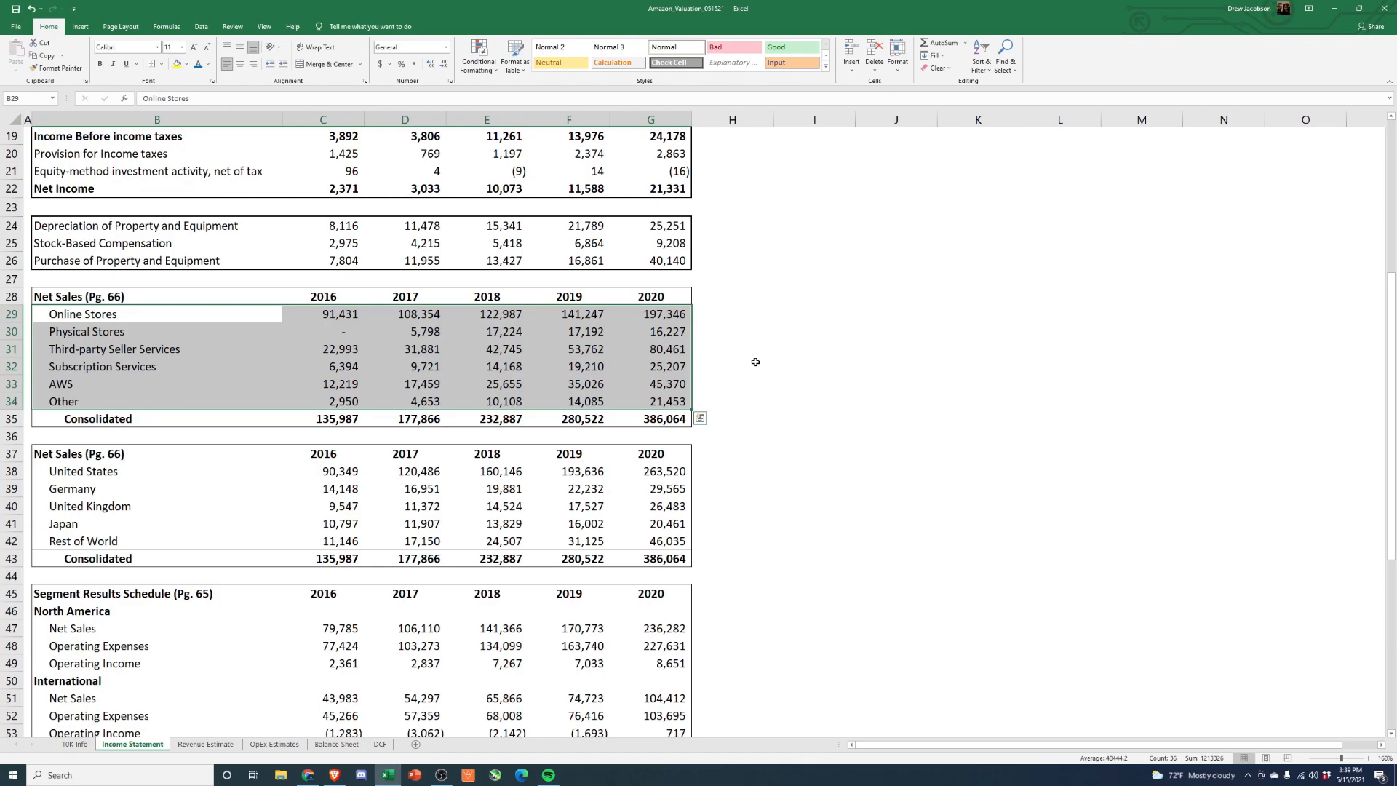
{"action": "left_click_drag", "start_coordinate": [66, 384], "coordinate": [697, 396]}
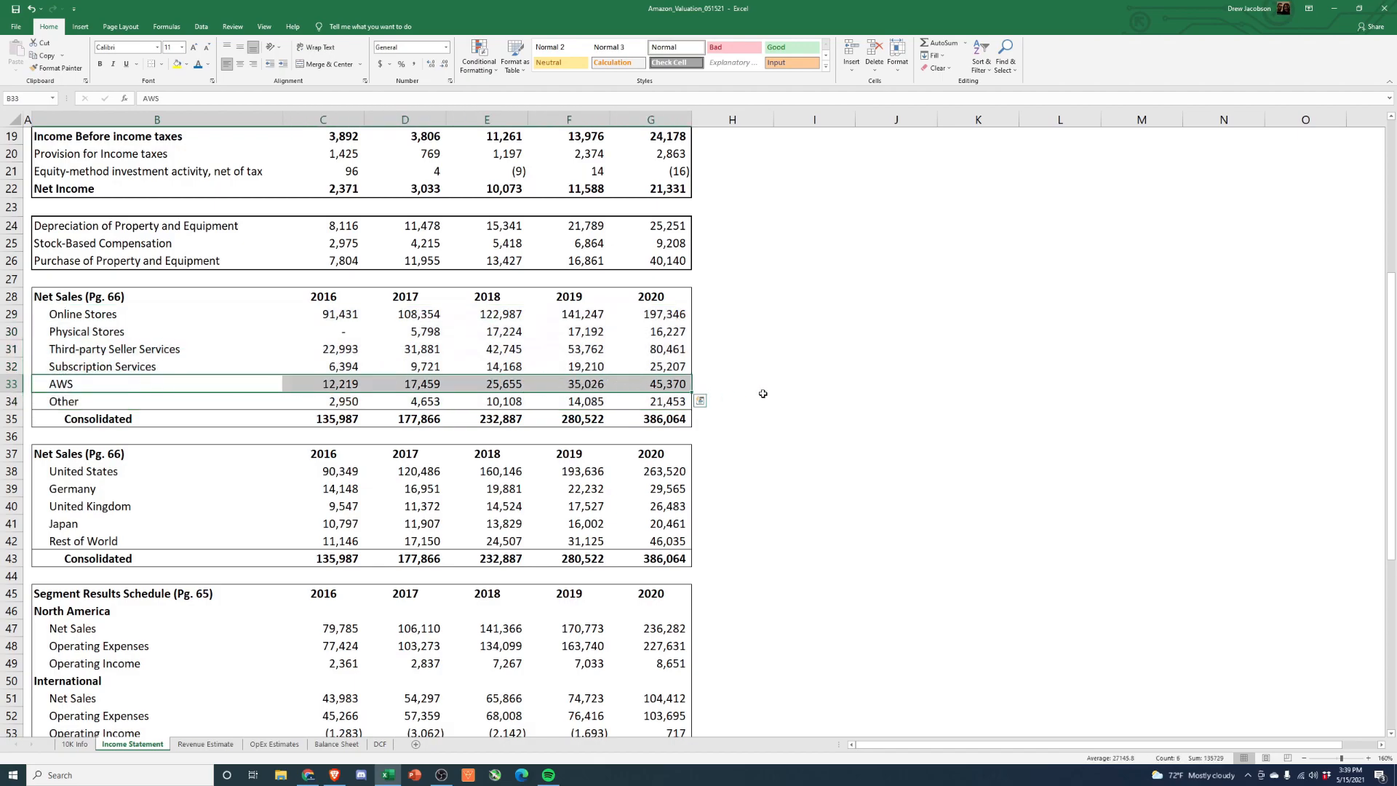
{"action": "left_click_drag", "start_coordinate": [113, 313], "coordinate": [640, 369]}
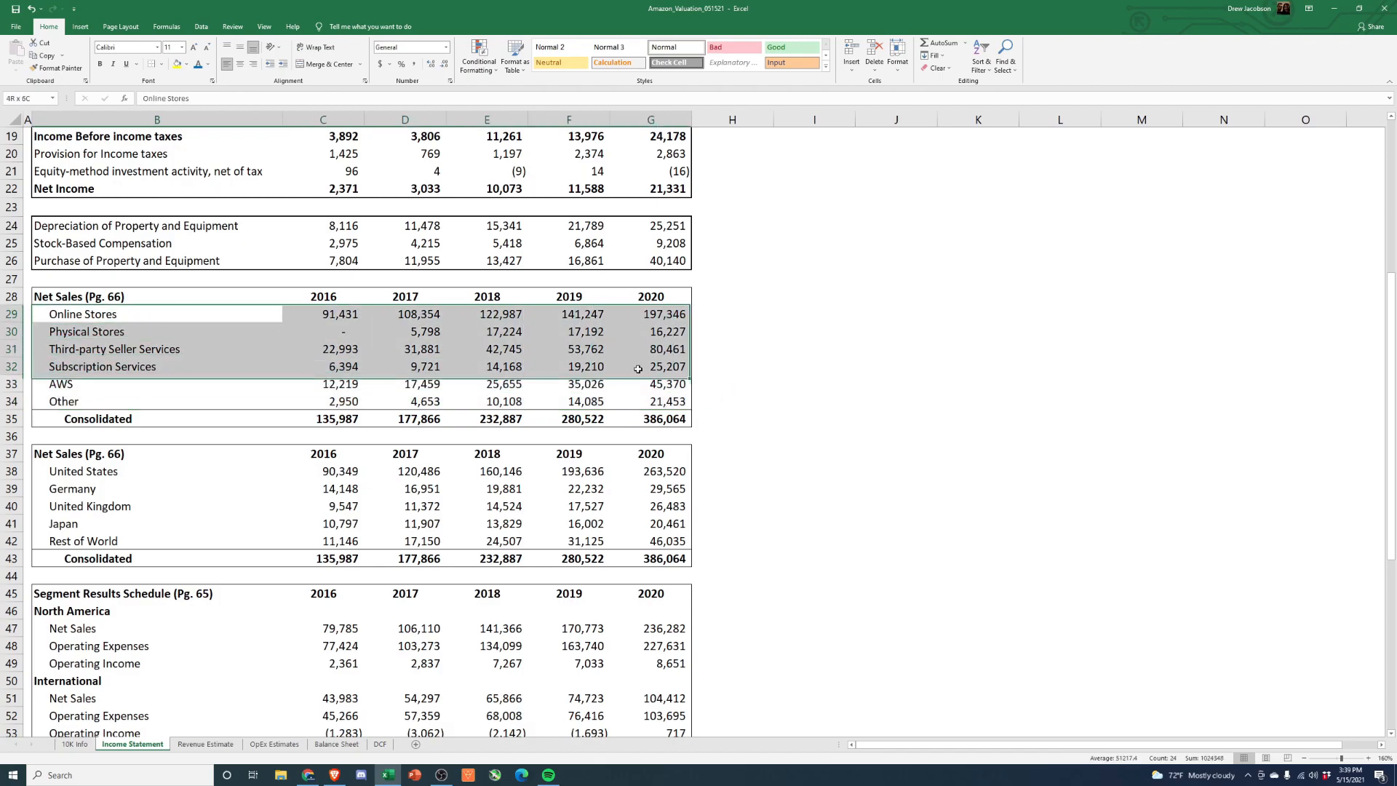
{"action": "left_click_drag", "start_coordinate": [71, 403], "coordinate": [656, 408]}
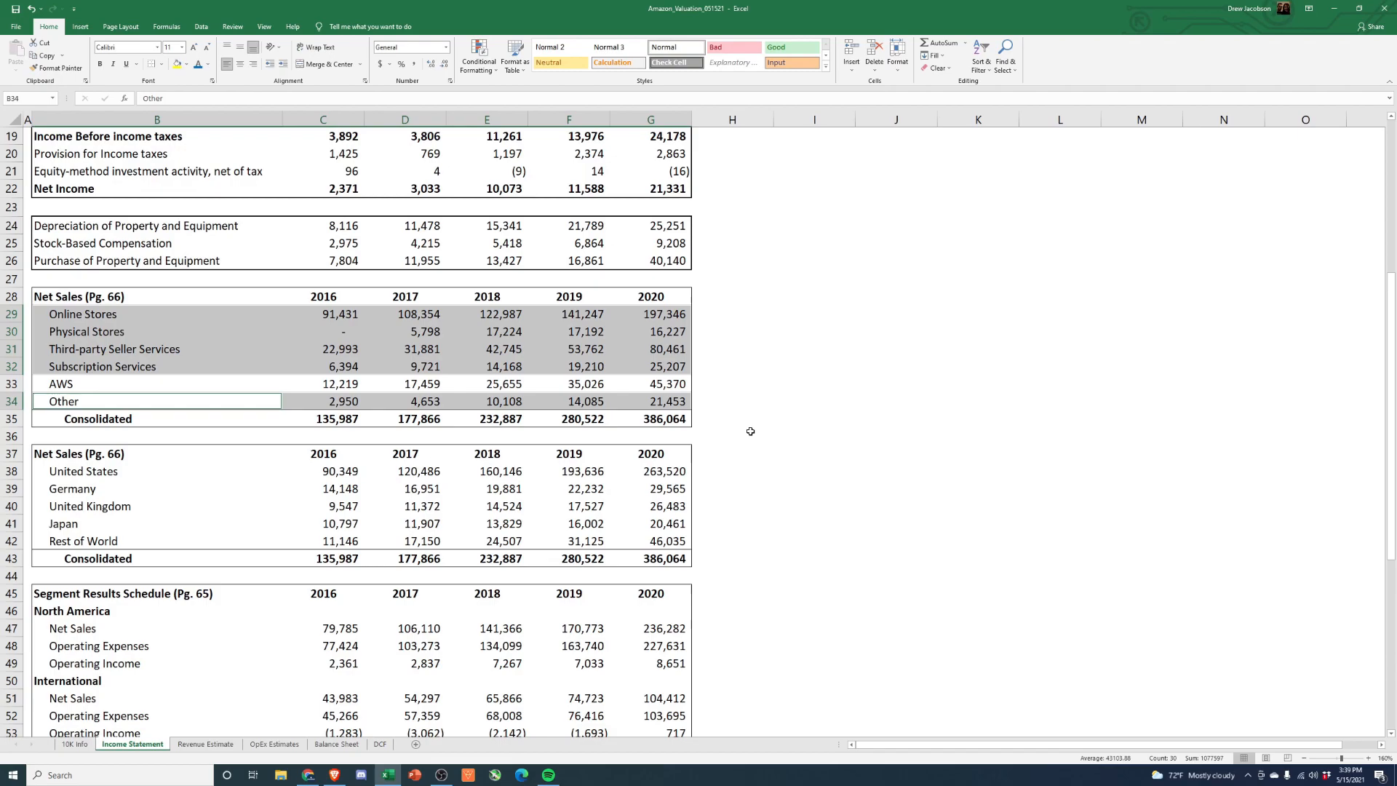
Step: Highlight the whole Net Sales by country table, followed by the whole Segment Results Schedule
{"action": "scroll", "coordinate": [751, 431], "scroll_direction": "down", "scroll_amount": 1}
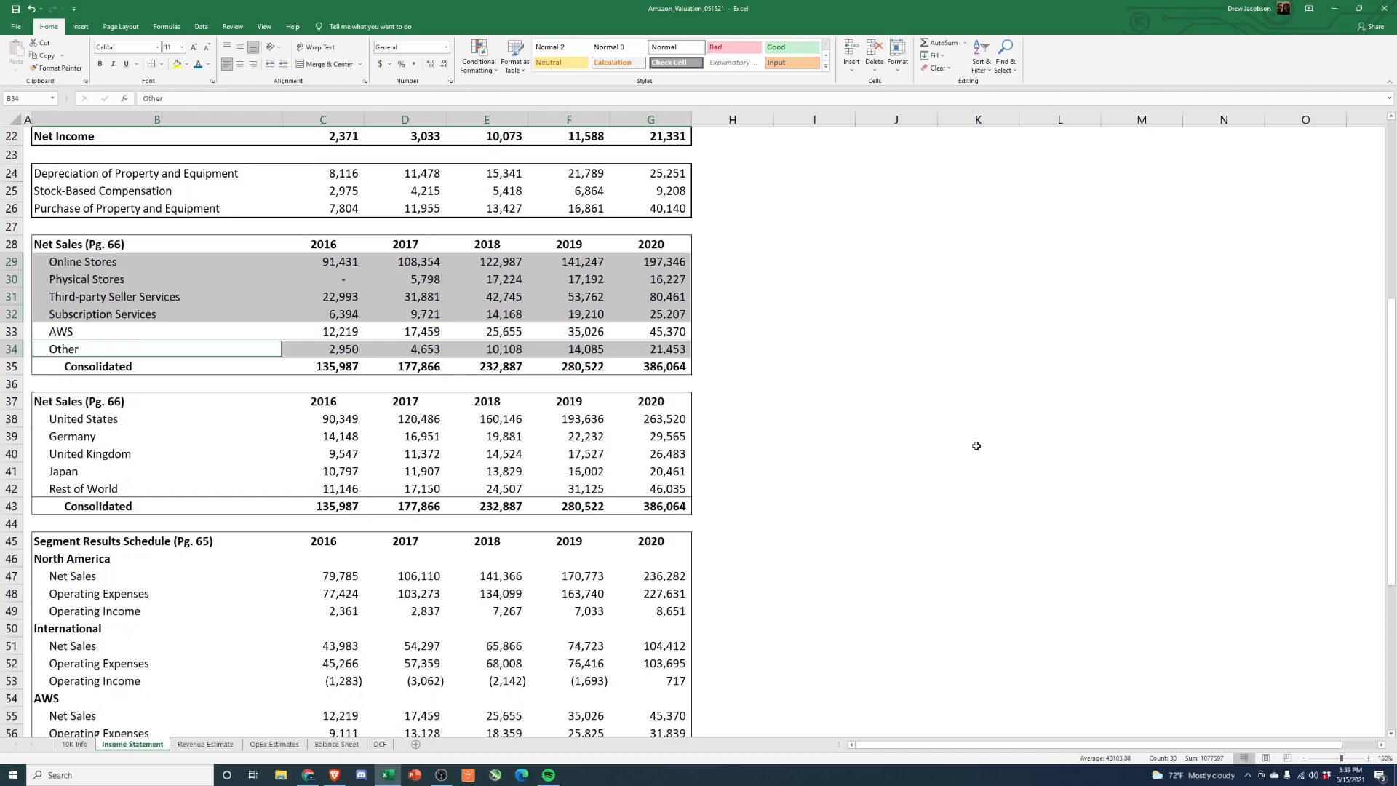
{"action": "left_click_drag", "start_coordinate": [64, 406], "coordinate": [686, 509]}
{"action": "scroll", "coordinate": [686, 509], "scroll_direction": "down", "scroll_amount": 2}
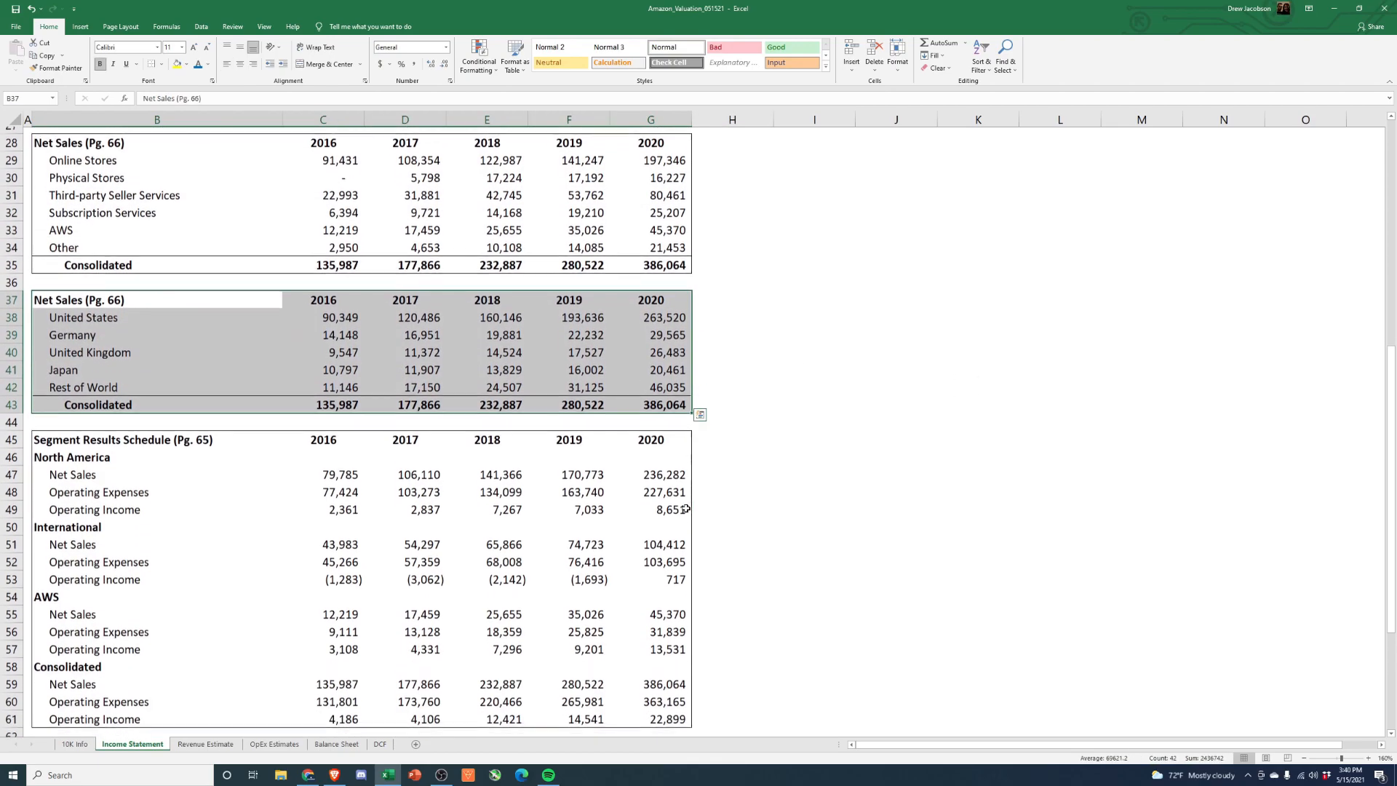
{"action": "scroll", "coordinate": [686, 509], "scroll_direction": "down", "scroll_amount": 1}
{"action": "left_click_drag", "start_coordinate": [61, 383], "coordinate": [687, 661]}
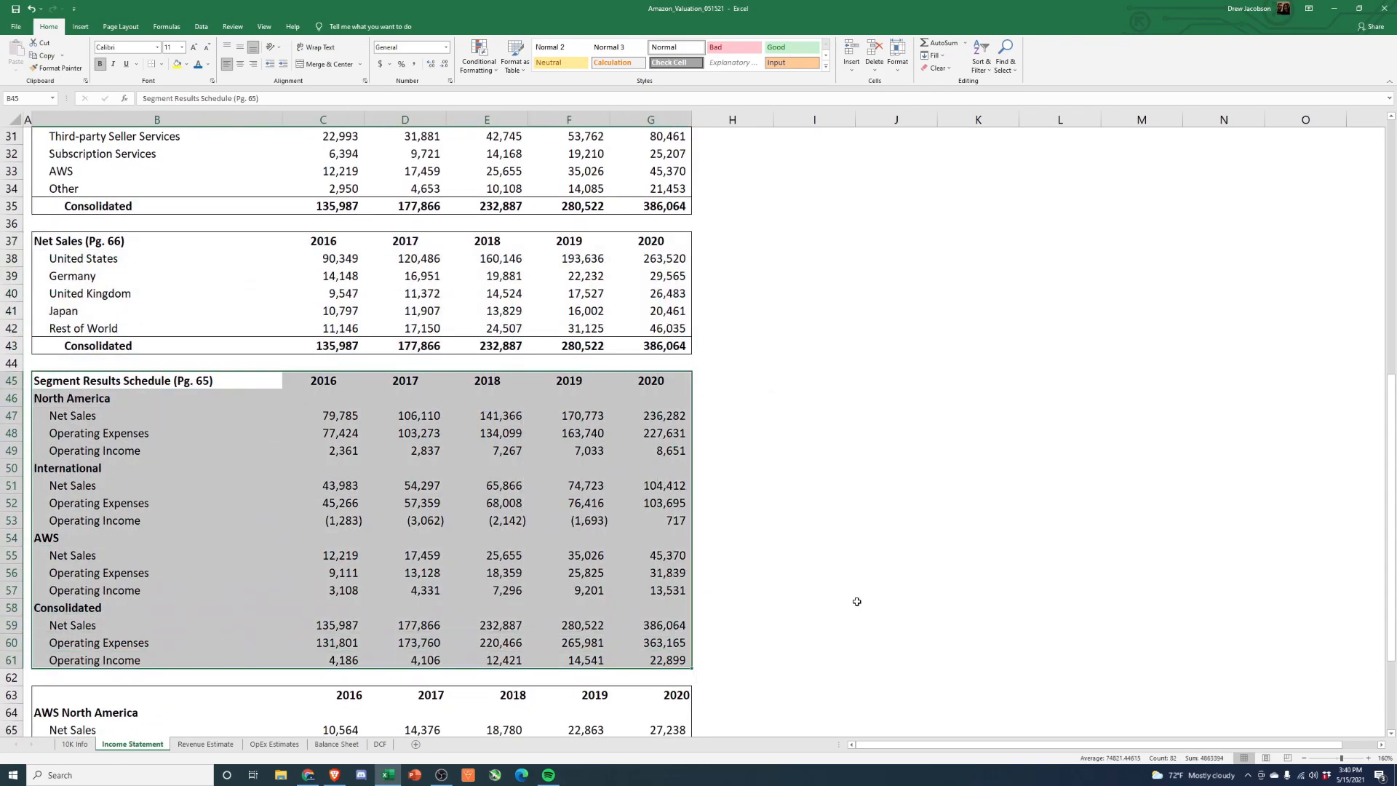
Step: Go through the AWS segment's net sales, operating expenses and operating income, and compare its net sales with the AWS business-line row
{"action": "left_click_drag", "start_coordinate": [68, 555], "coordinate": [684, 559]}
{"action": "left_click_drag", "start_coordinate": [109, 577], "coordinate": [669, 573]}
{"action": "left_click_drag", "start_coordinate": [137, 591], "coordinate": [668, 591]}
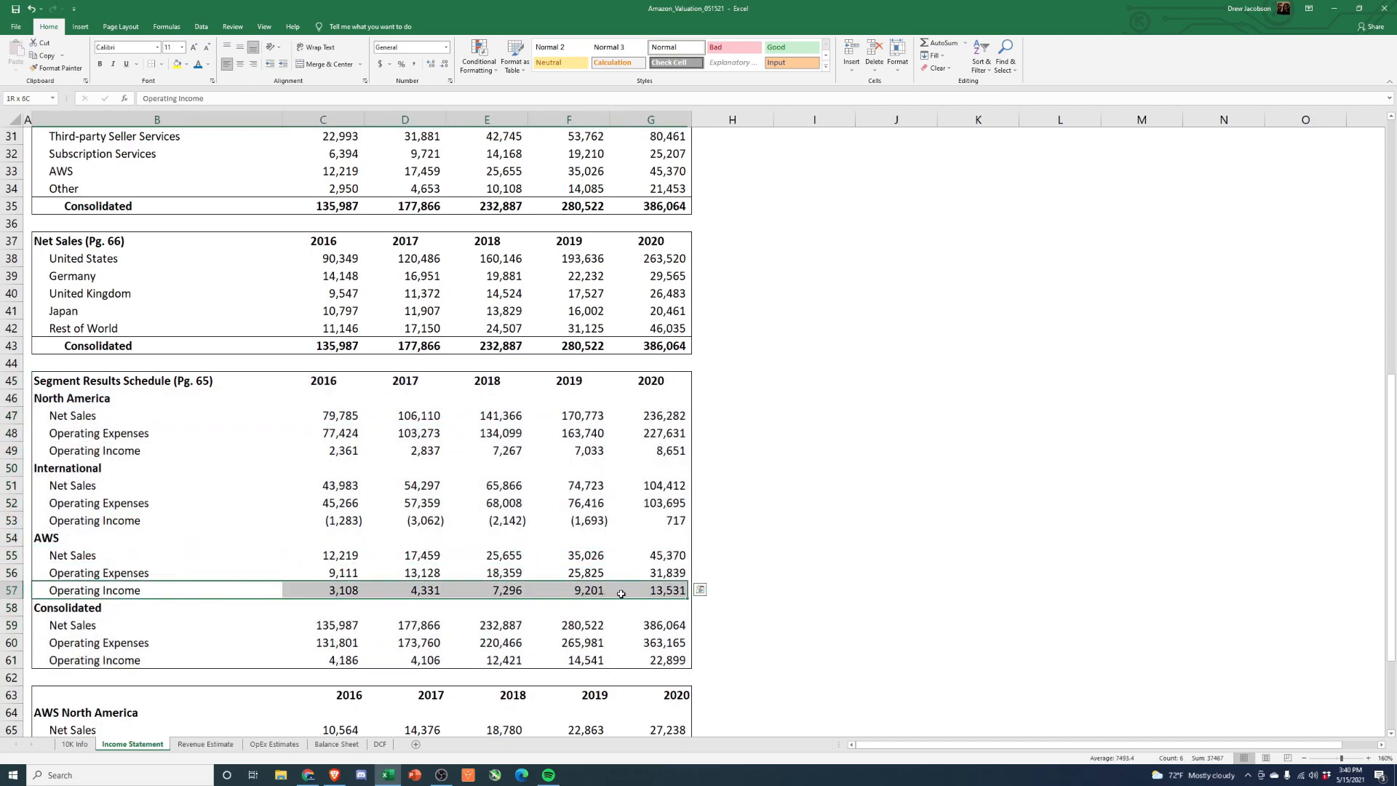
{"action": "left_click", "coordinate": [667, 561]}
{"action": "scroll", "coordinate": [666, 561], "scroll_direction": "up", "scroll_amount": 4}
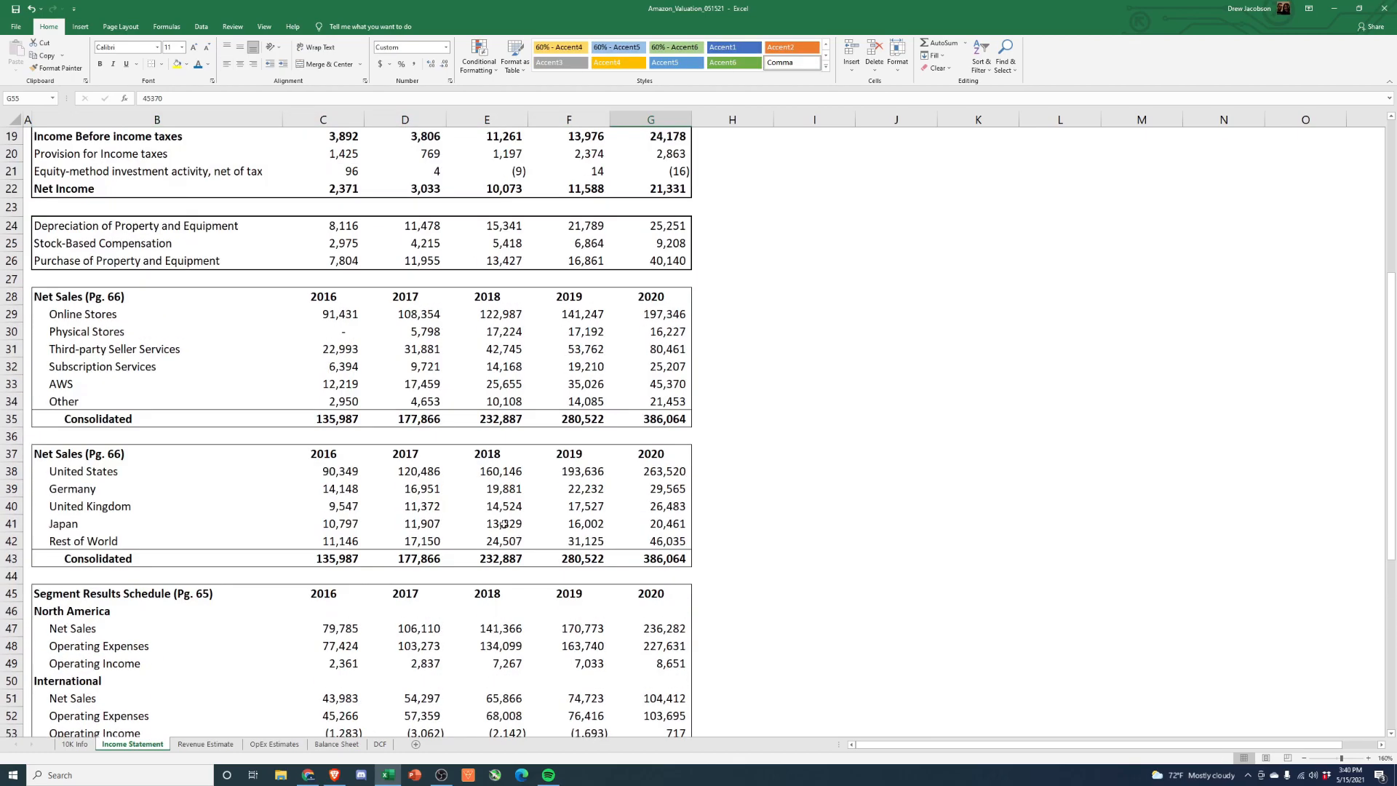
{"action": "left_click_drag", "start_coordinate": [658, 382], "coordinate": [129, 380]}
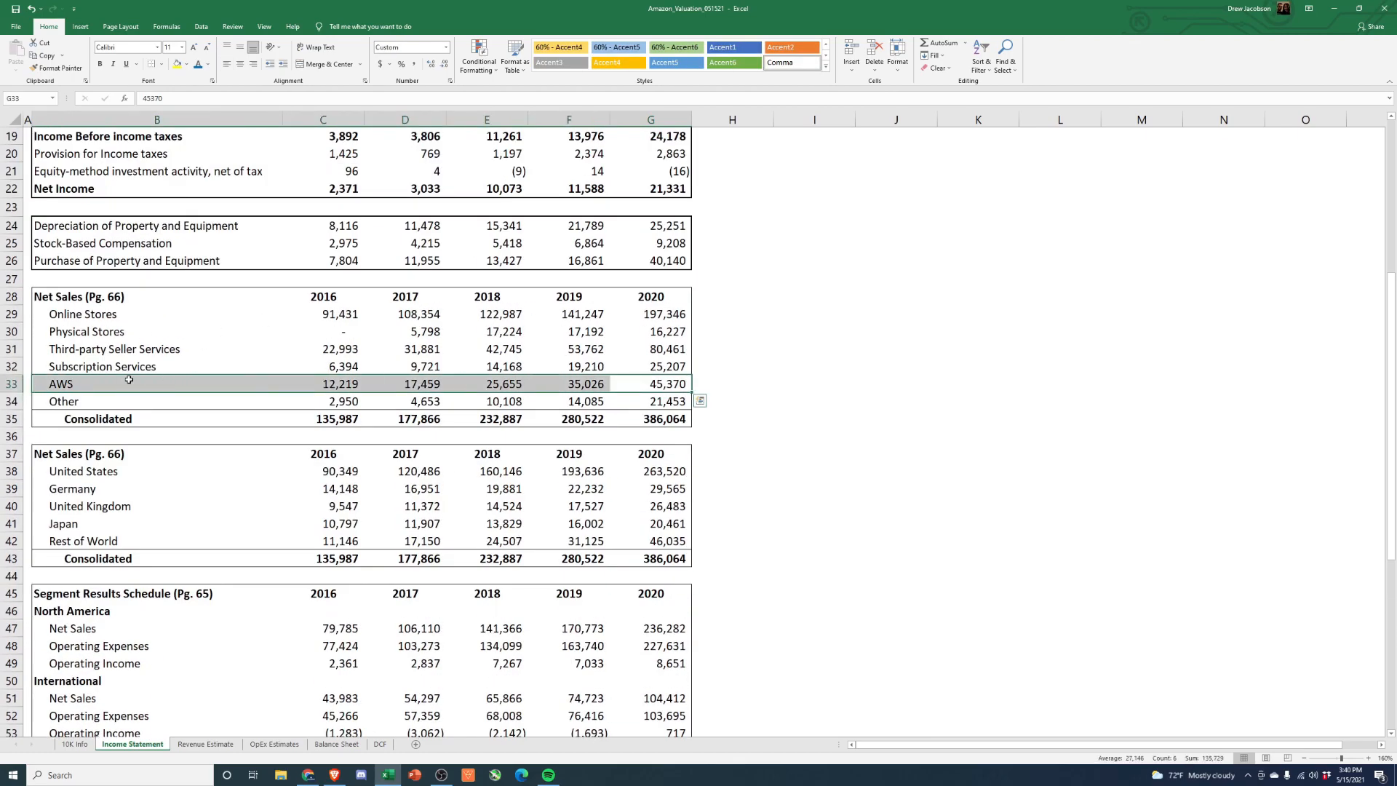
Step: Compare the combined 2020 North America and International net sales with the combined 2020 non-AWS business lines
{"action": "scroll", "coordinate": [341, 455], "scroll_direction": "down", "scroll_amount": 3}
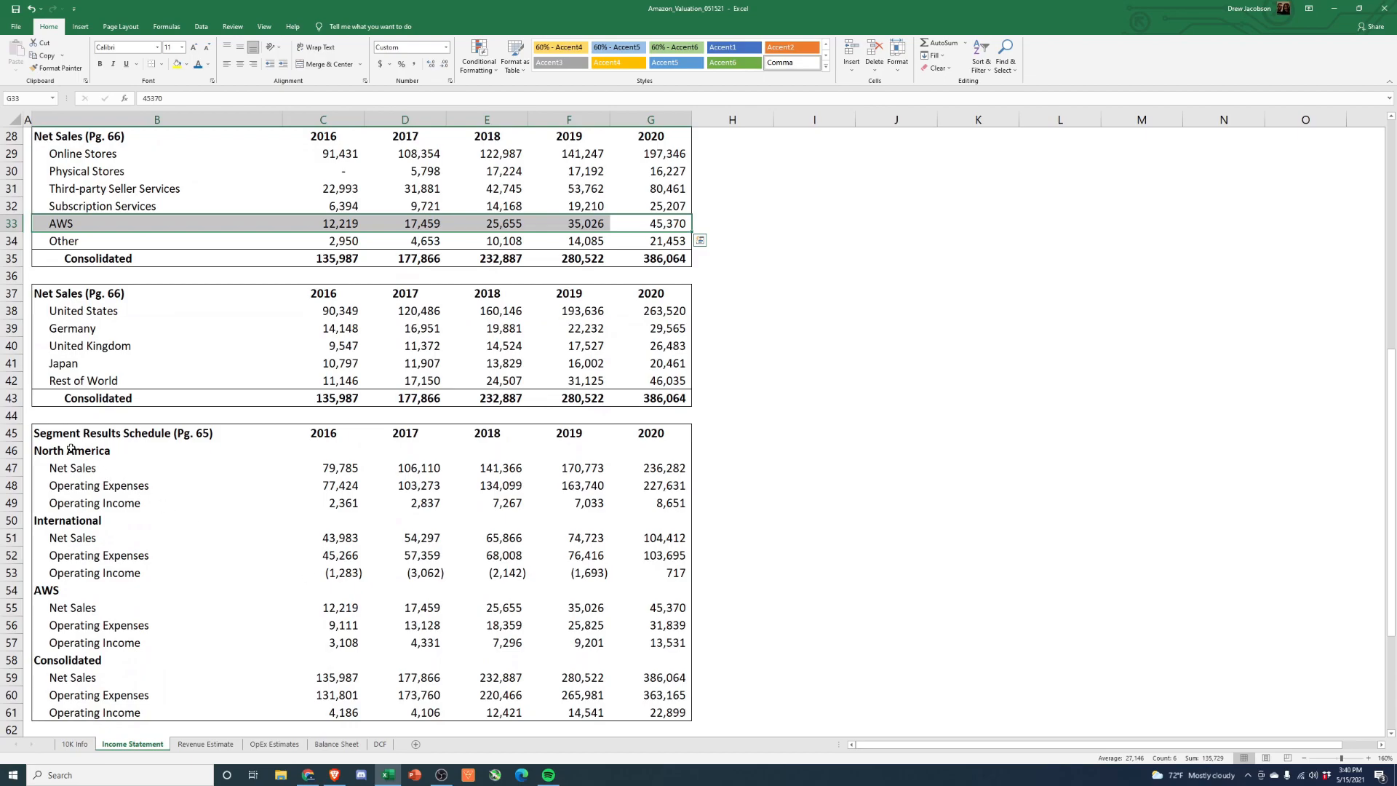
{"action": "left_click", "coordinate": [71, 448]}
{"action": "left_click", "coordinate": [667, 539]}
{"action": "left_click", "coordinate": [664, 468], "text": "ctrl"}
{"action": "scroll", "coordinate": [647, 437], "scroll_direction": "up", "scroll_amount": 2}
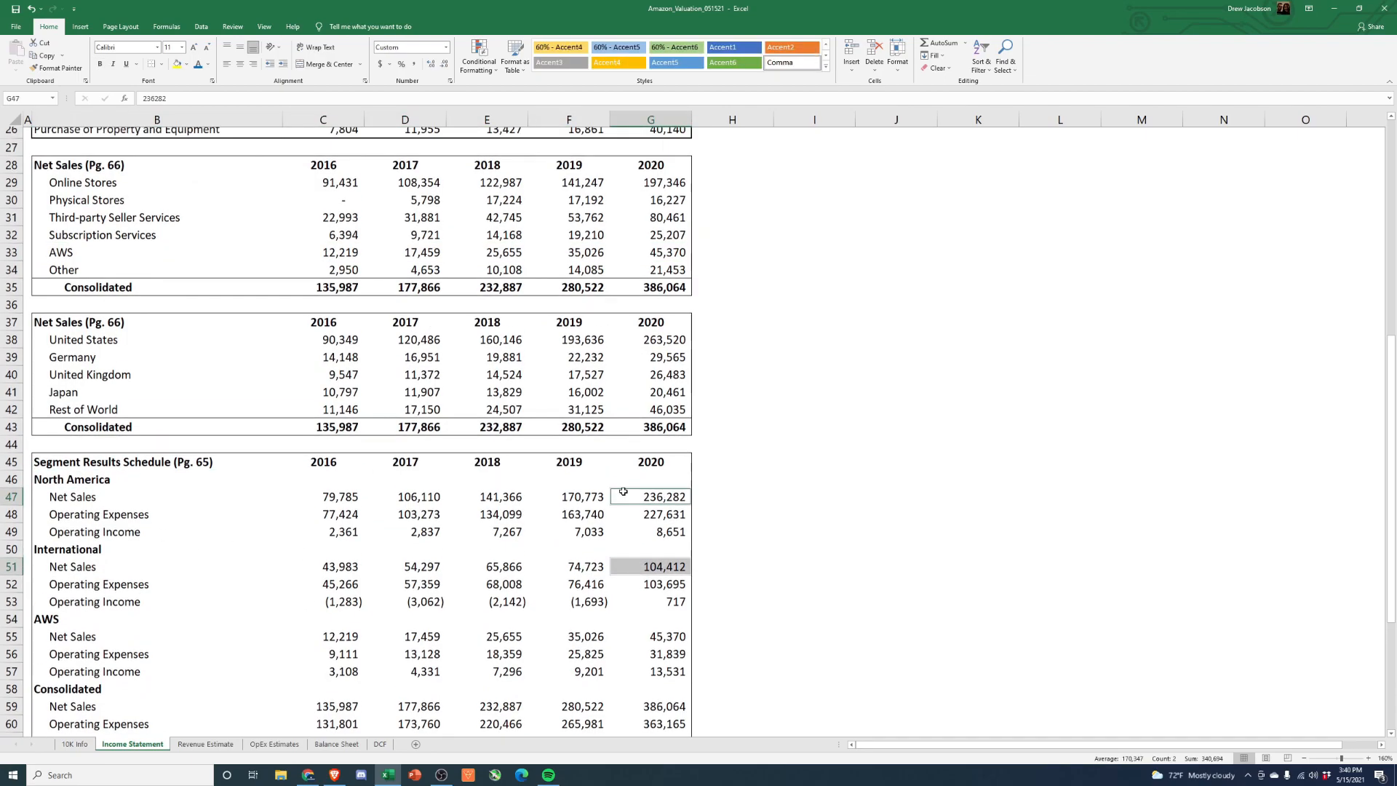
{"action": "left_click_drag", "start_coordinate": [661, 264], "coordinate": [664, 315]}
{"action": "left_click", "coordinate": [662, 351], "text": "ctrl"}
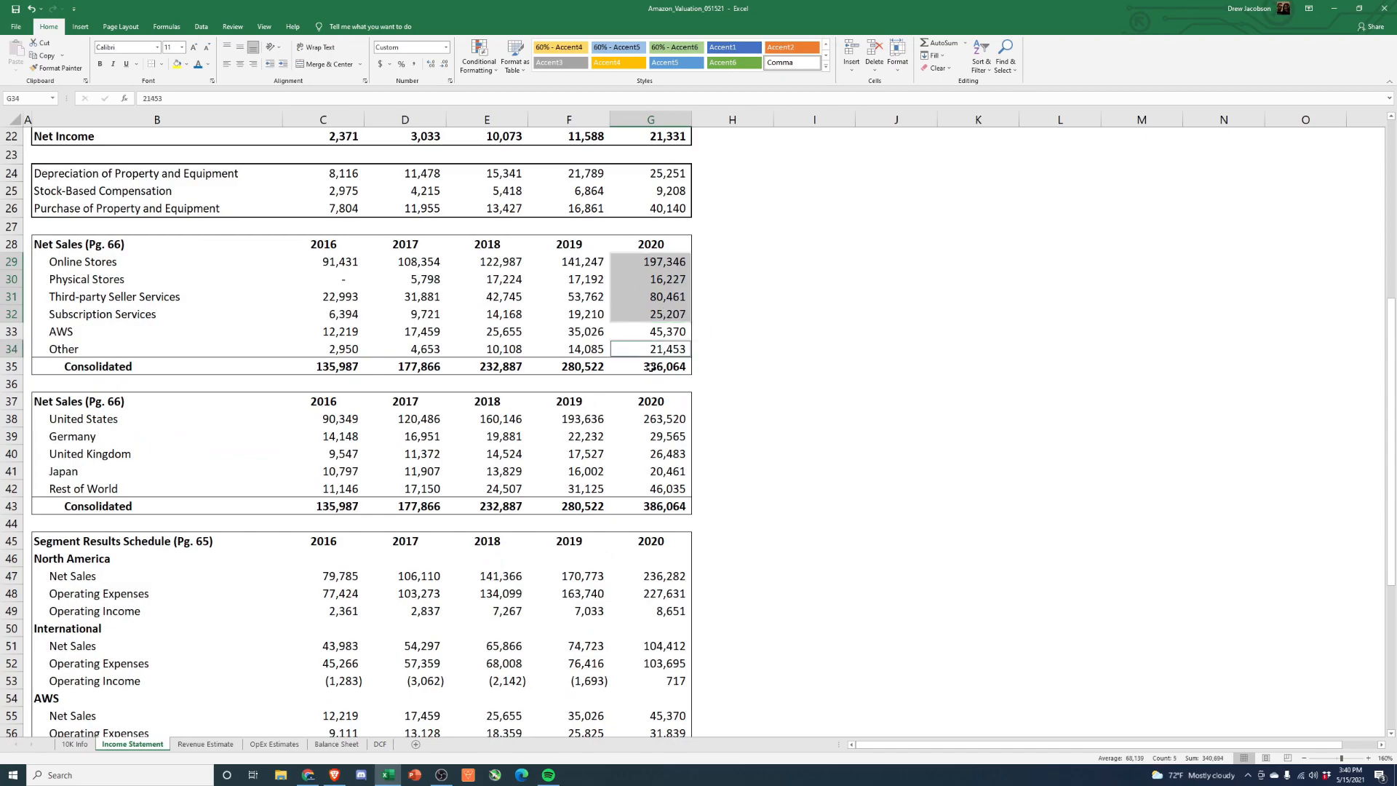
Step: Highlight the Online Stores to Subscription Services rows across all years, followed by the Other row
{"action": "scroll", "coordinate": [597, 403], "scroll_direction": "down", "scroll_amount": 3}
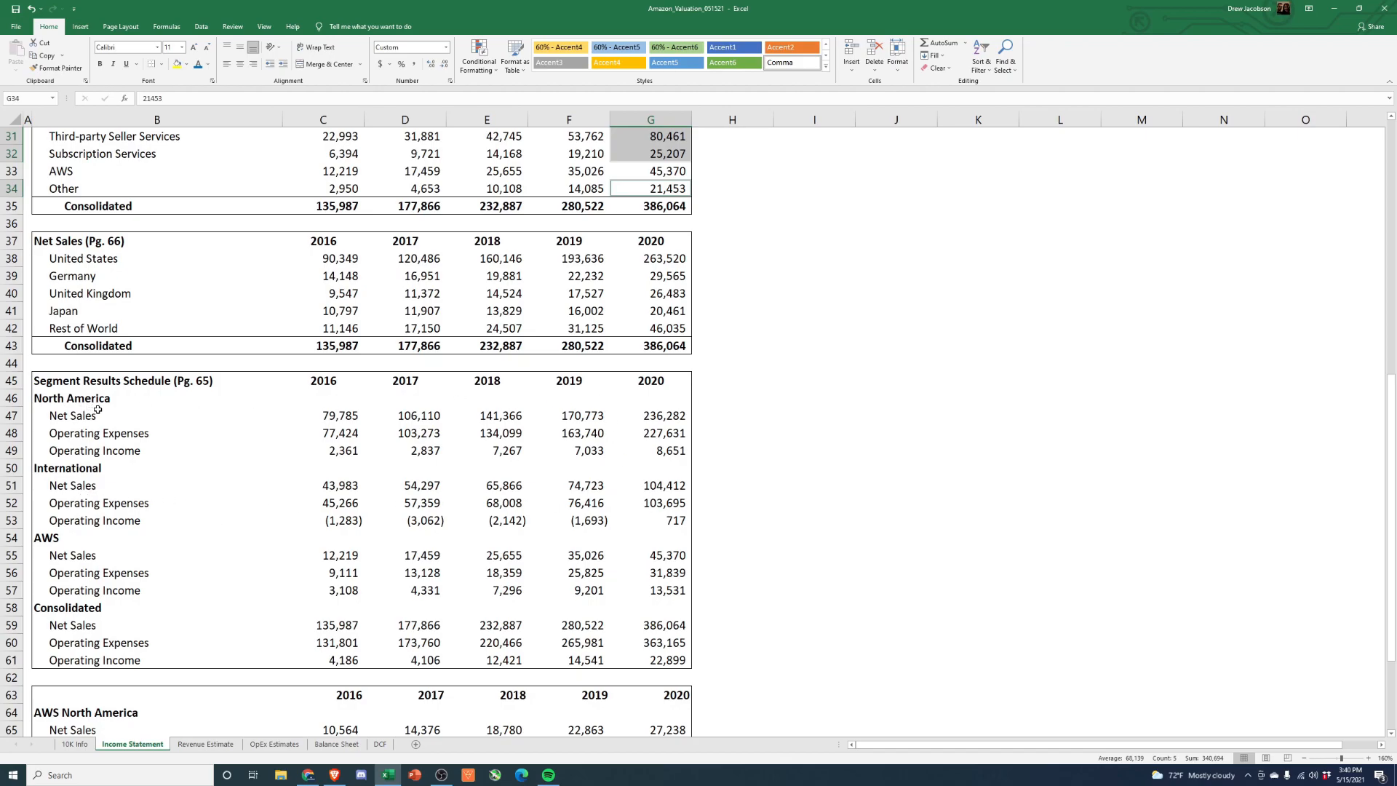
{"action": "scroll", "coordinate": [145, 499], "scroll_direction": "up", "scroll_amount": 2}
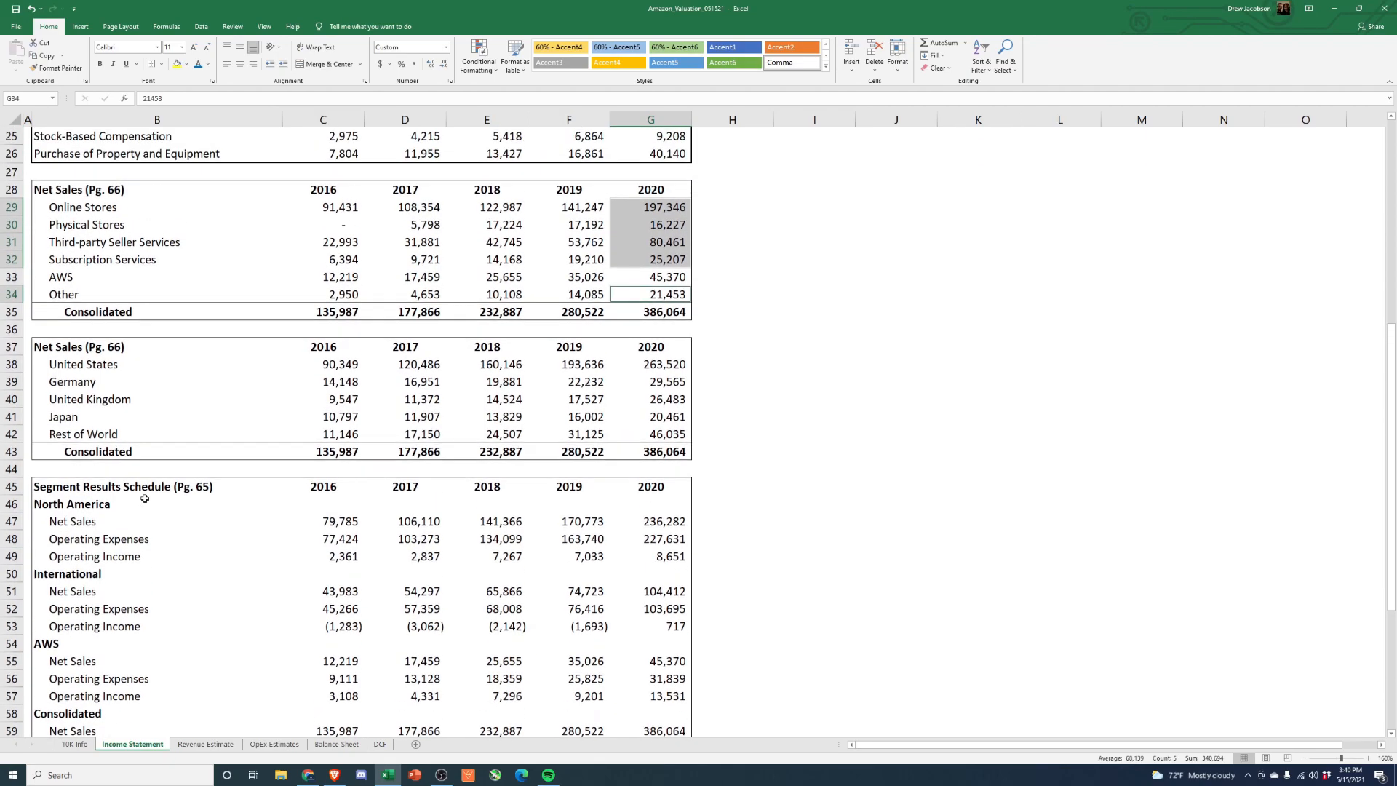
{"action": "left_click_drag", "start_coordinate": [75, 209], "coordinate": [625, 263]}
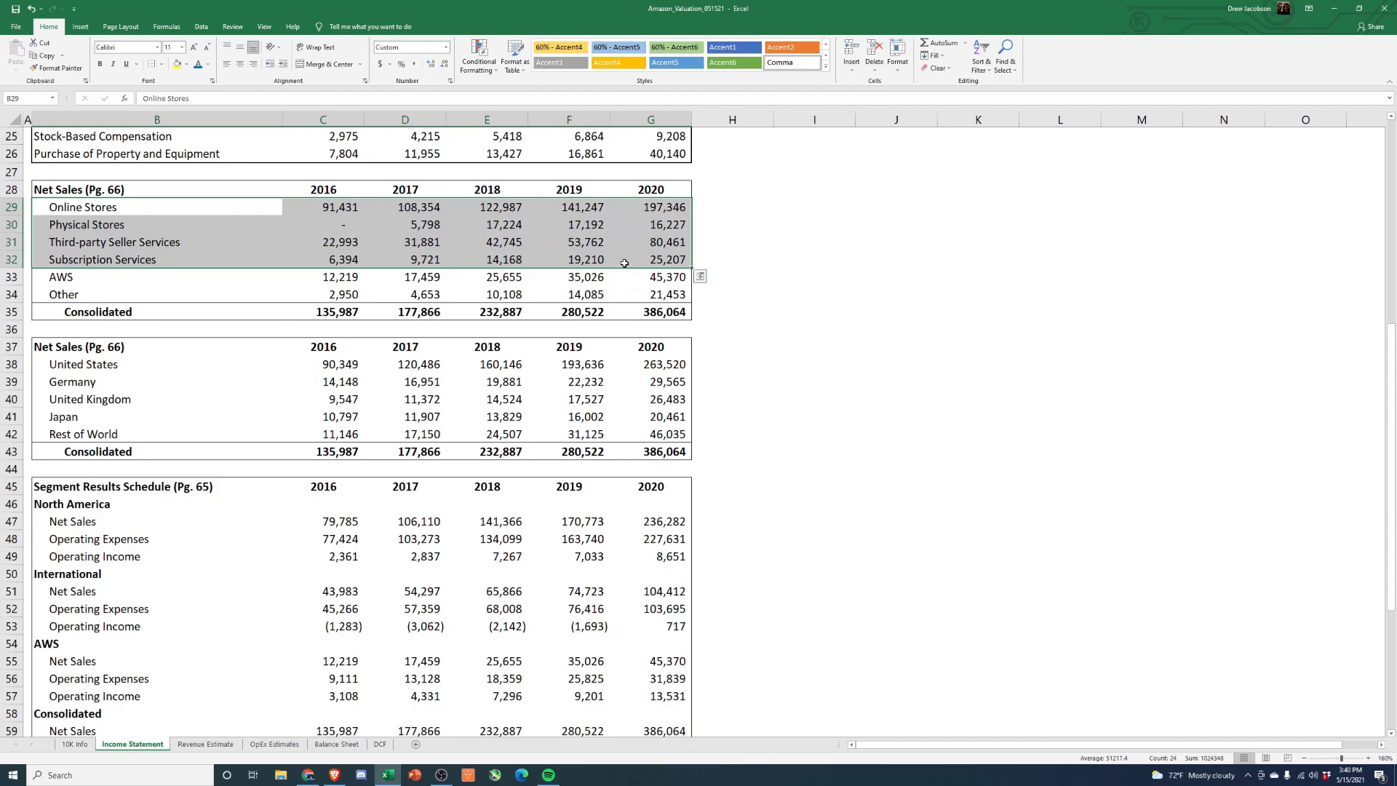
{"action": "left_click_drag", "start_coordinate": [84, 295], "coordinate": [621, 296]}
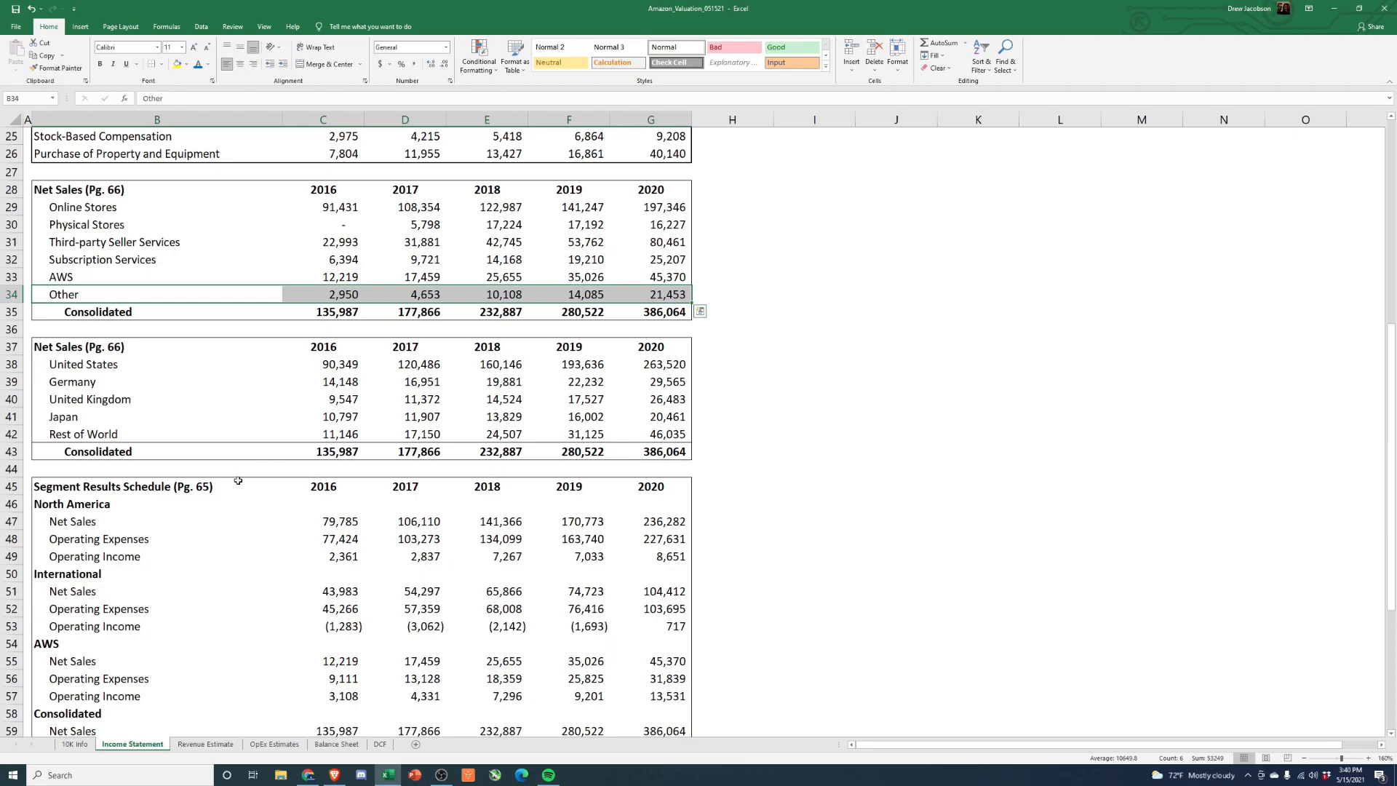
Step: Look up the AWS segment's Net Sales row and select the 2016 AWS North America net sales cell
{"action": "scroll", "coordinate": [269, 496], "scroll_direction": "down", "scroll_amount": 3}
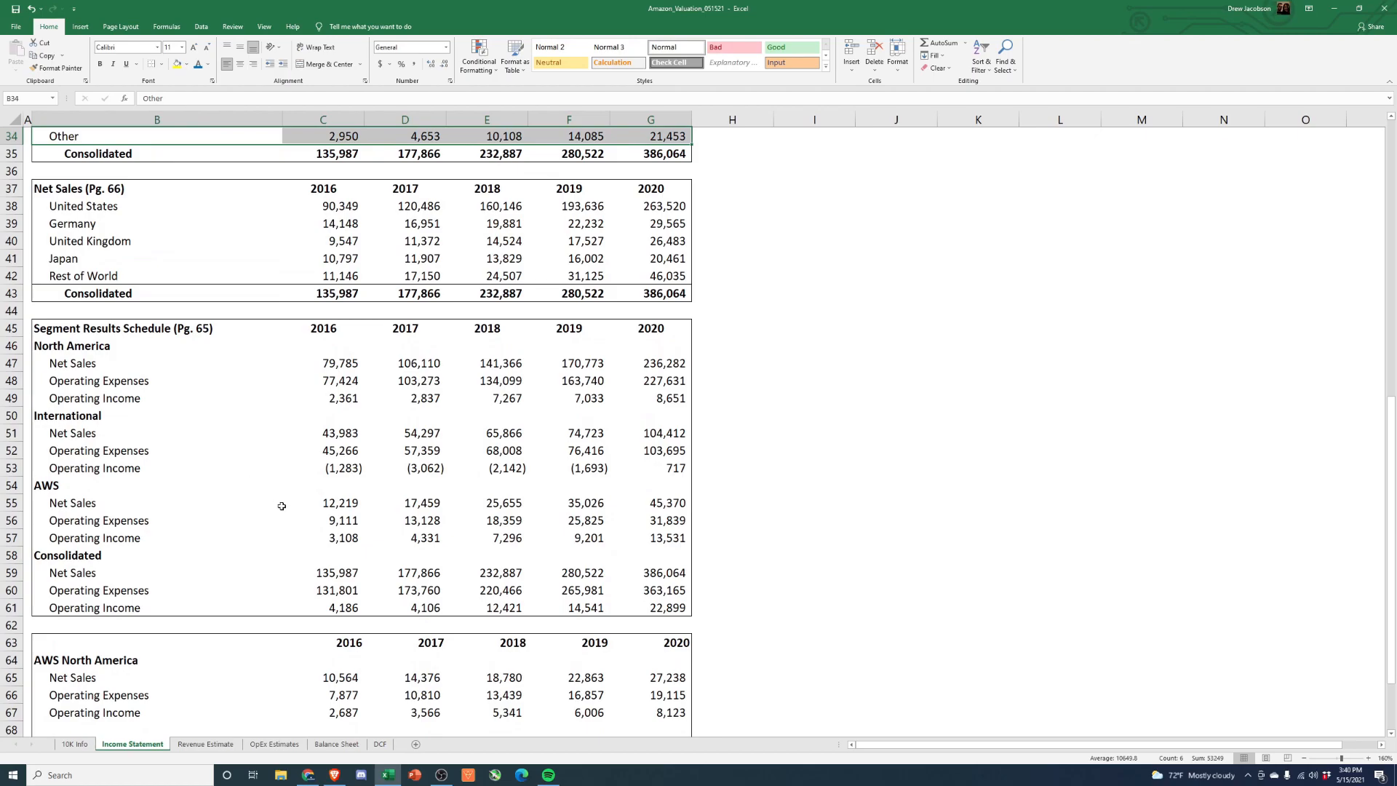
{"action": "scroll", "coordinate": [297, 521], "scroll_direction": "down", "scroll_amount": 1}
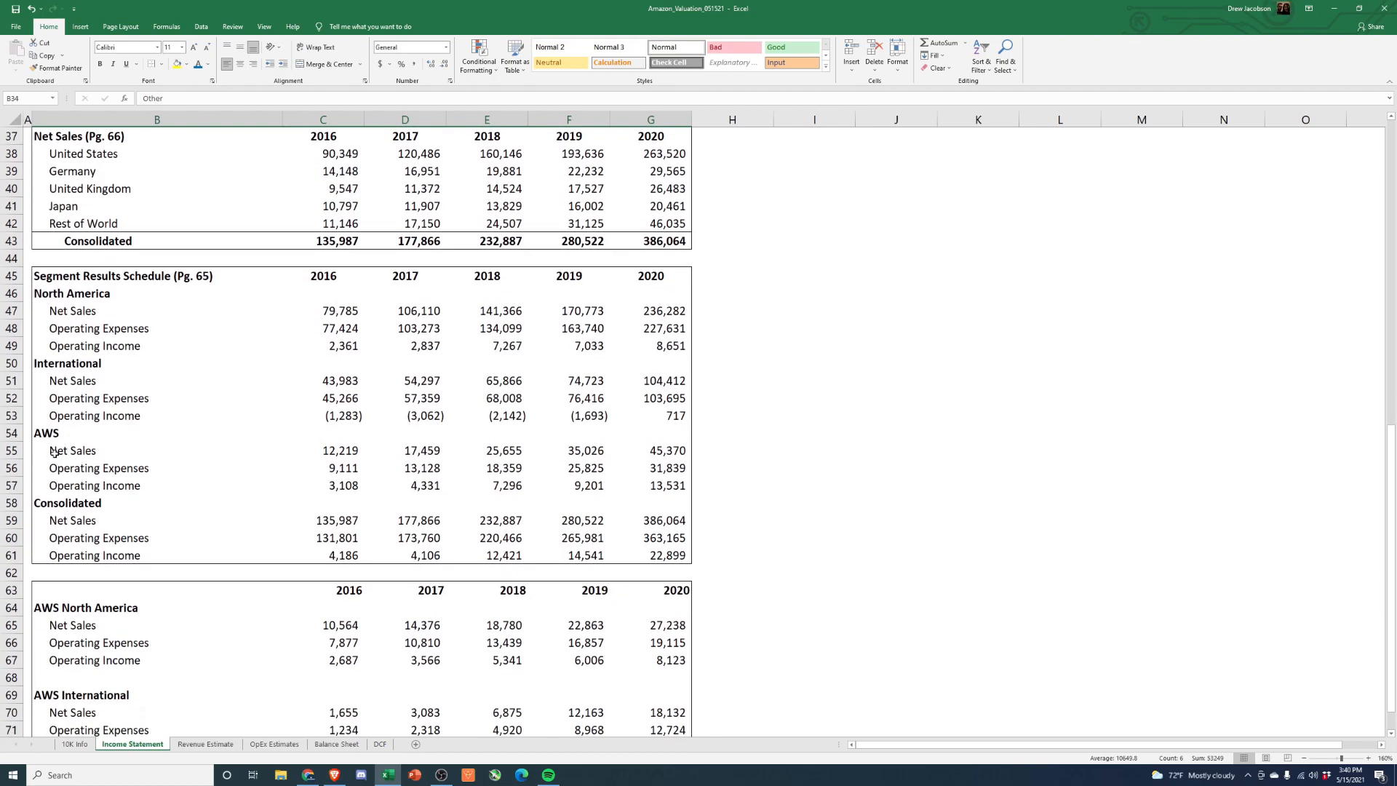
{"action": "left_click", "coordinate": [67, 456]}
{"action": "scroll", "coordinate": [100, 504], "scroll_direction": "down", "scroll_amount": 1}
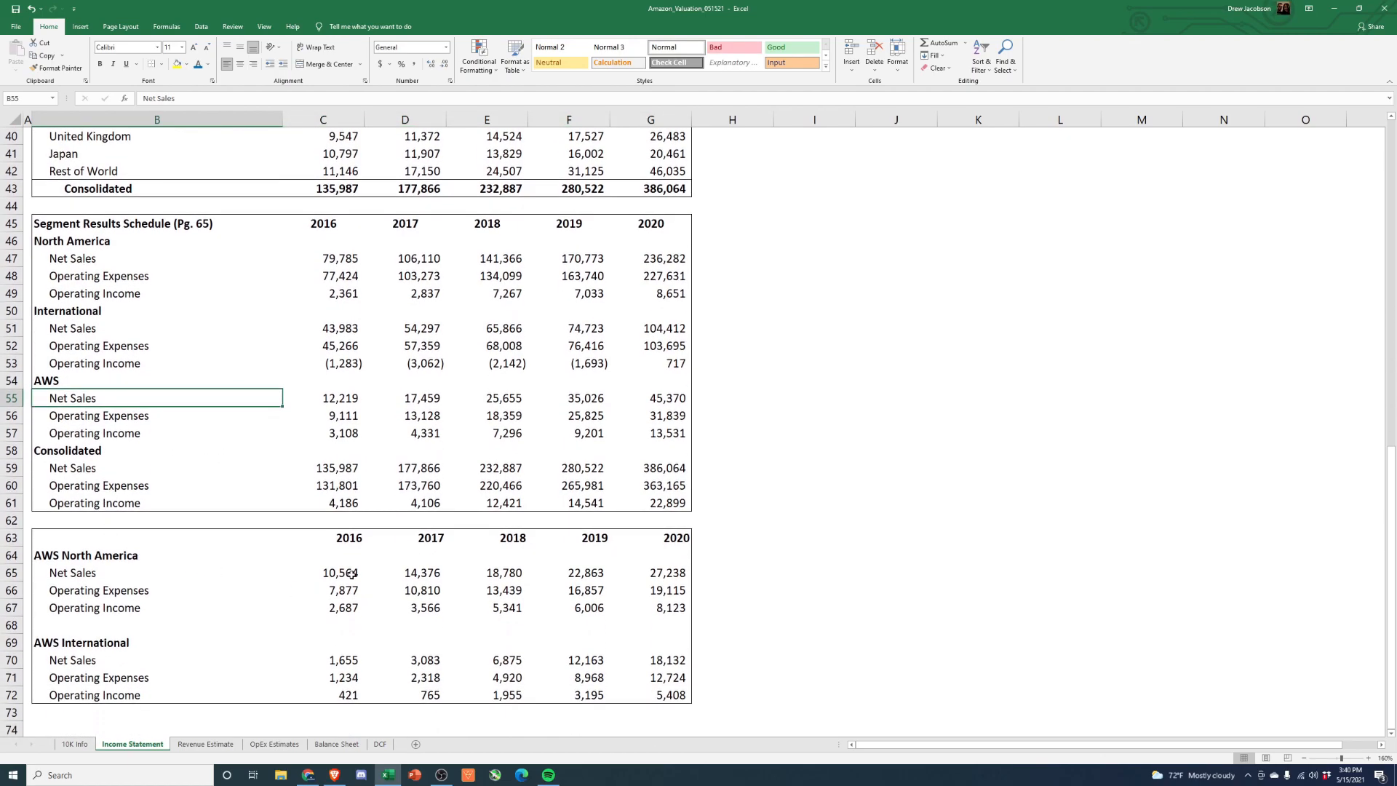
{"action": "left_click", "coordinate": [352, 574]}
Step: Trace the 2016 AWS North America net sales formula =+C38-C47 to its United States and North America source cells
{"action": "scroll", "coordinate": [267, 515], "scroll_direction": "up", "scroll_amount": 1}
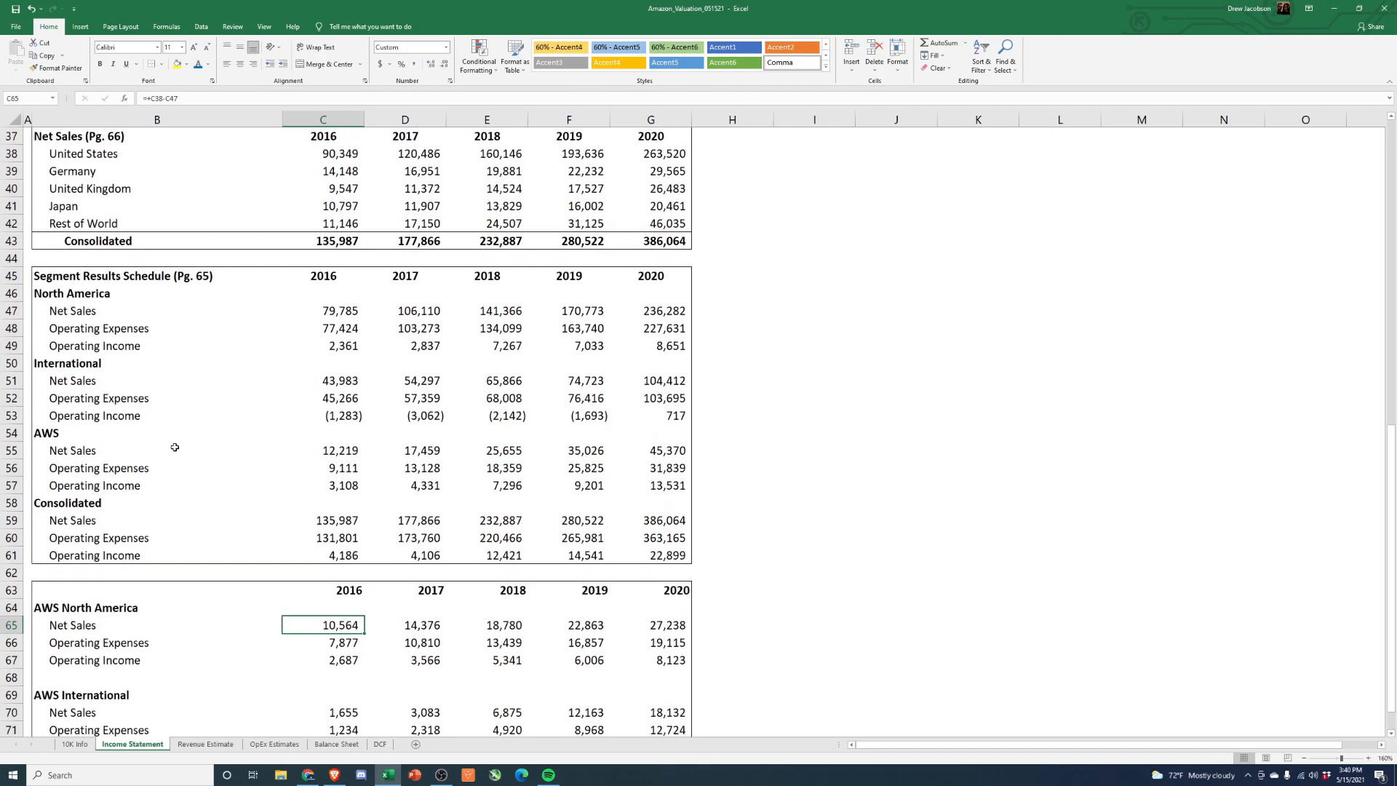
{"action": "scroll", "coordinate": [81, 339], "scroll_direction": "up", "scroll_amount": 1}
{"action": "left_click", "coordinate": [165, 370]}
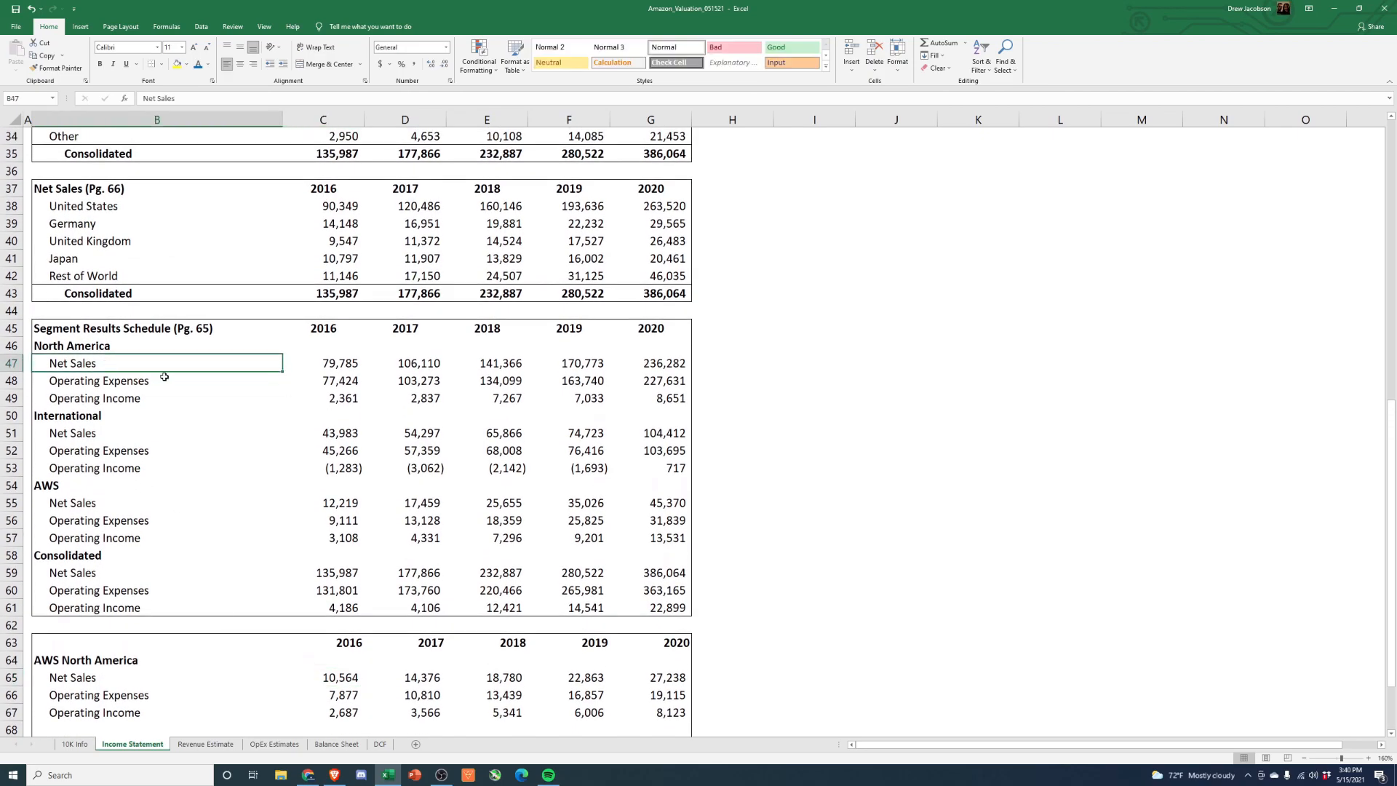
{"action": "left_click", "coordinate": [355, 359]}
{"action": "left_click", "coordinate": [326, 208]}
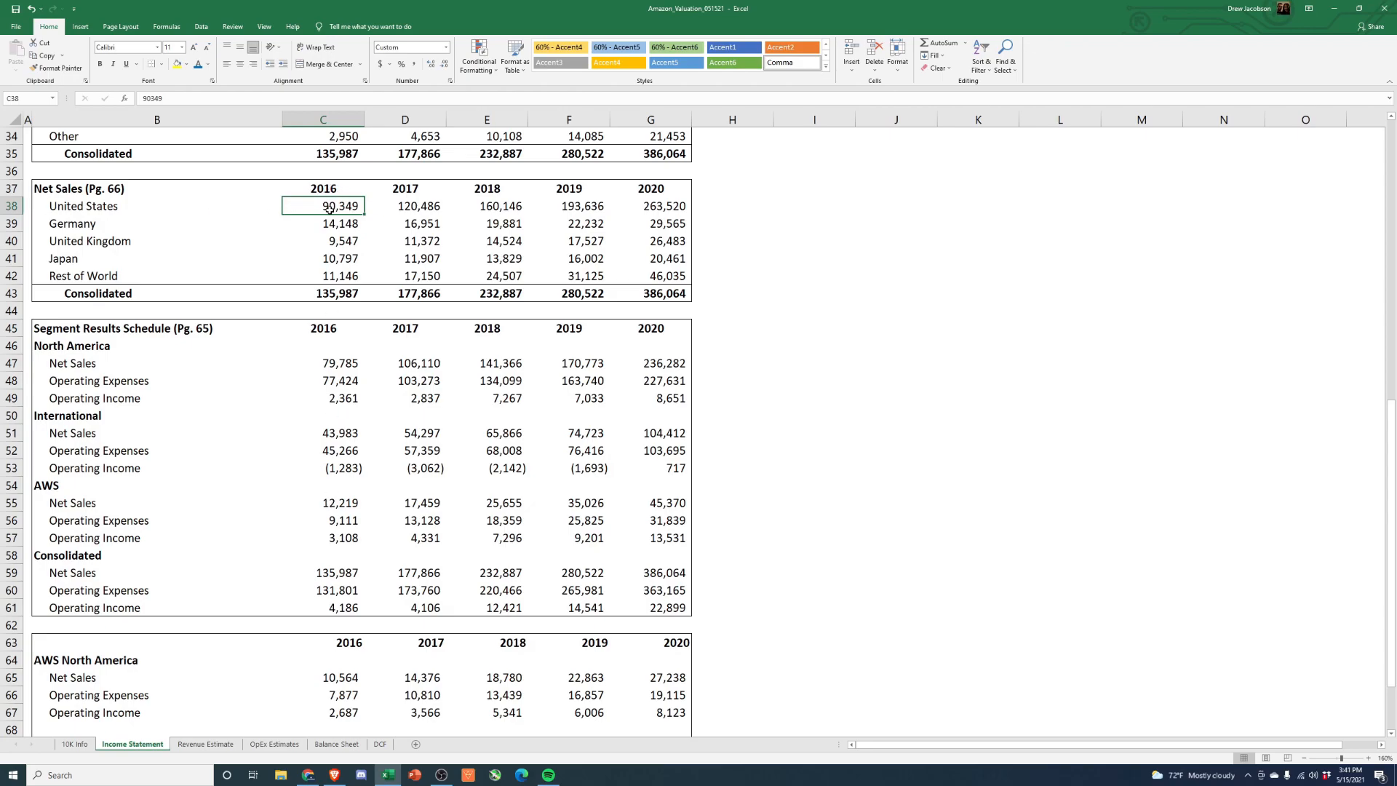
{"action": "left_click", "coordinate": [314, 361]}
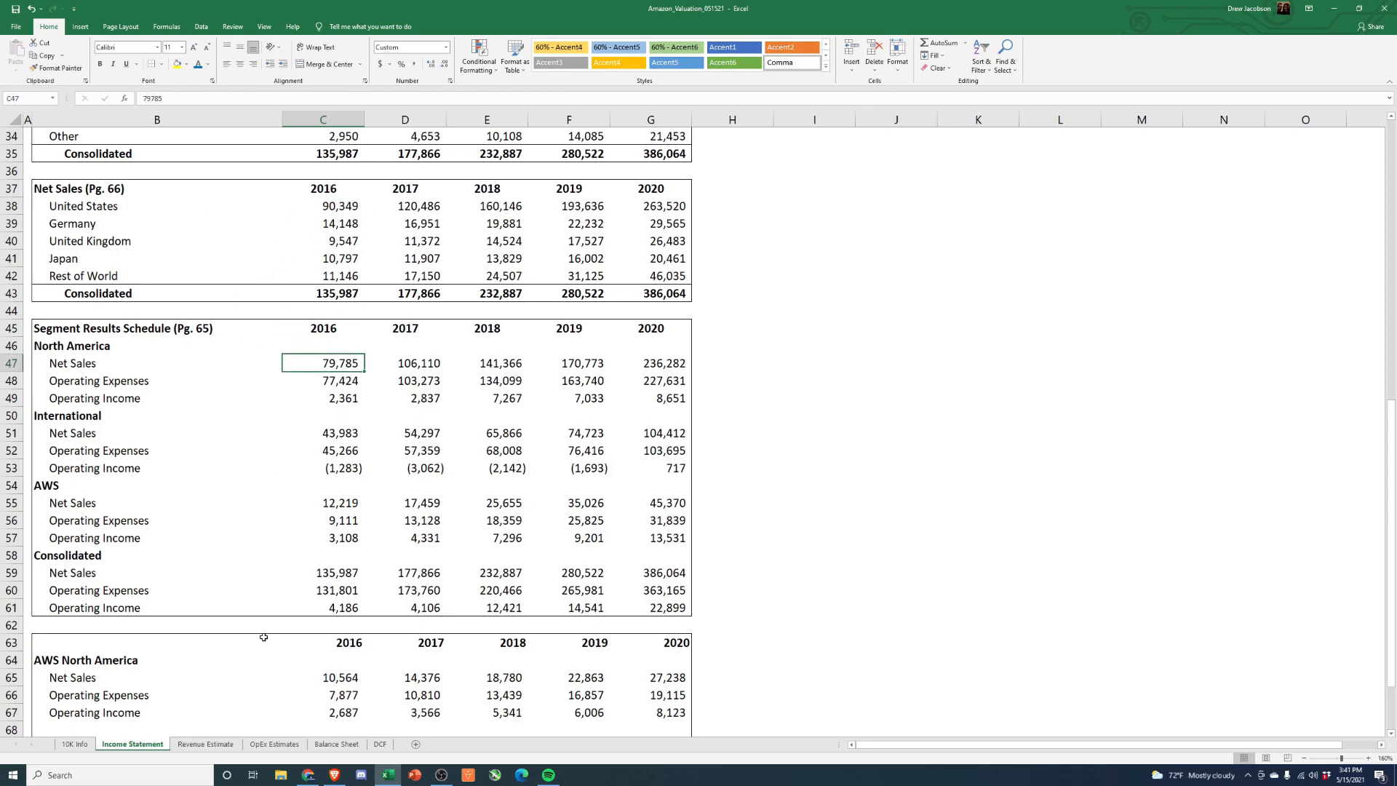
{"action": "left_click", "coordinate": [313, 683]}
{"action": "type", "text": "=+C38-C47"}
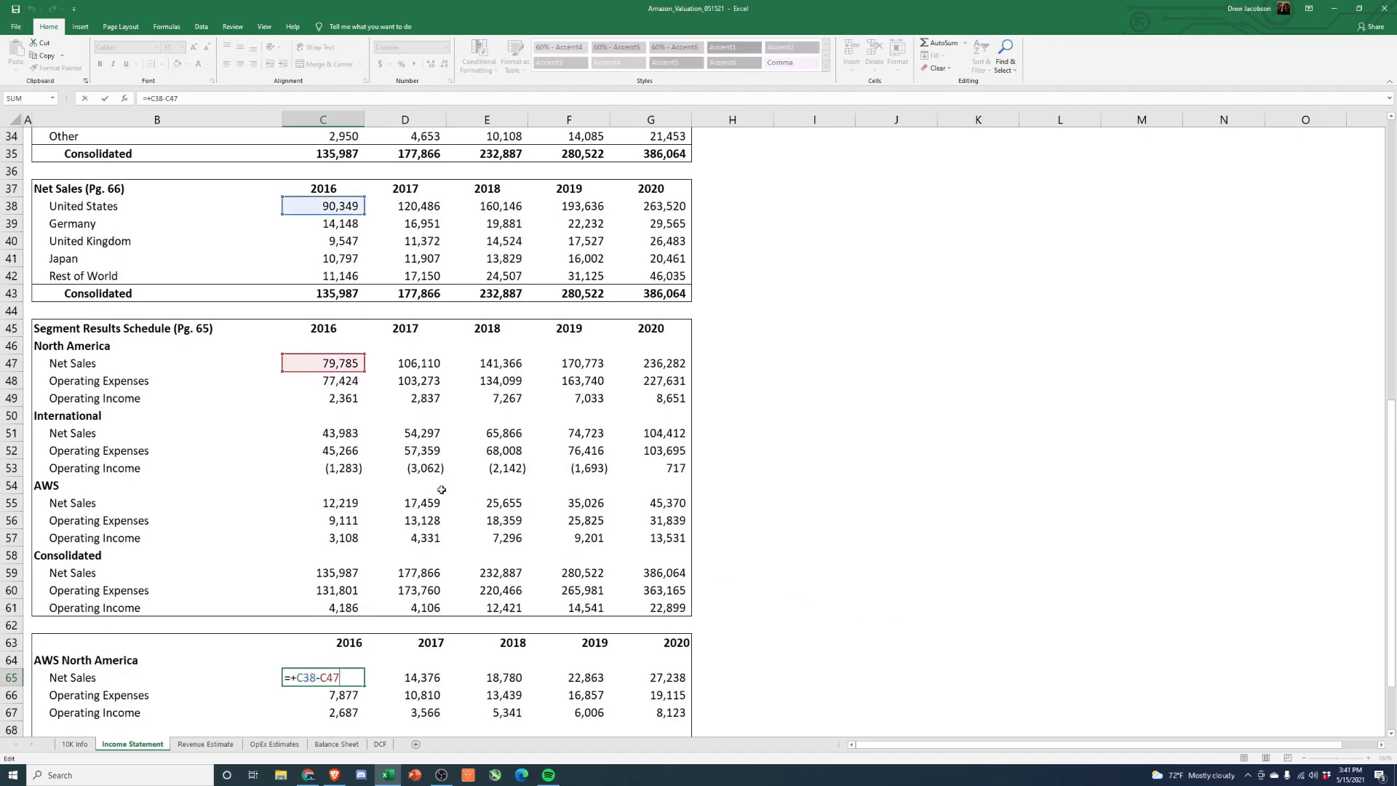
{"action": "key", "text": "ctrl+Return"}
Step: Inspect the 2016 AWS International net sales formula and compare the two regional AWS amounts combined with the AWS segment's net sales
{"action": "scroll", "coordinate": [151, 523], "scroll_direction": "down", "scroll_amount": 3}
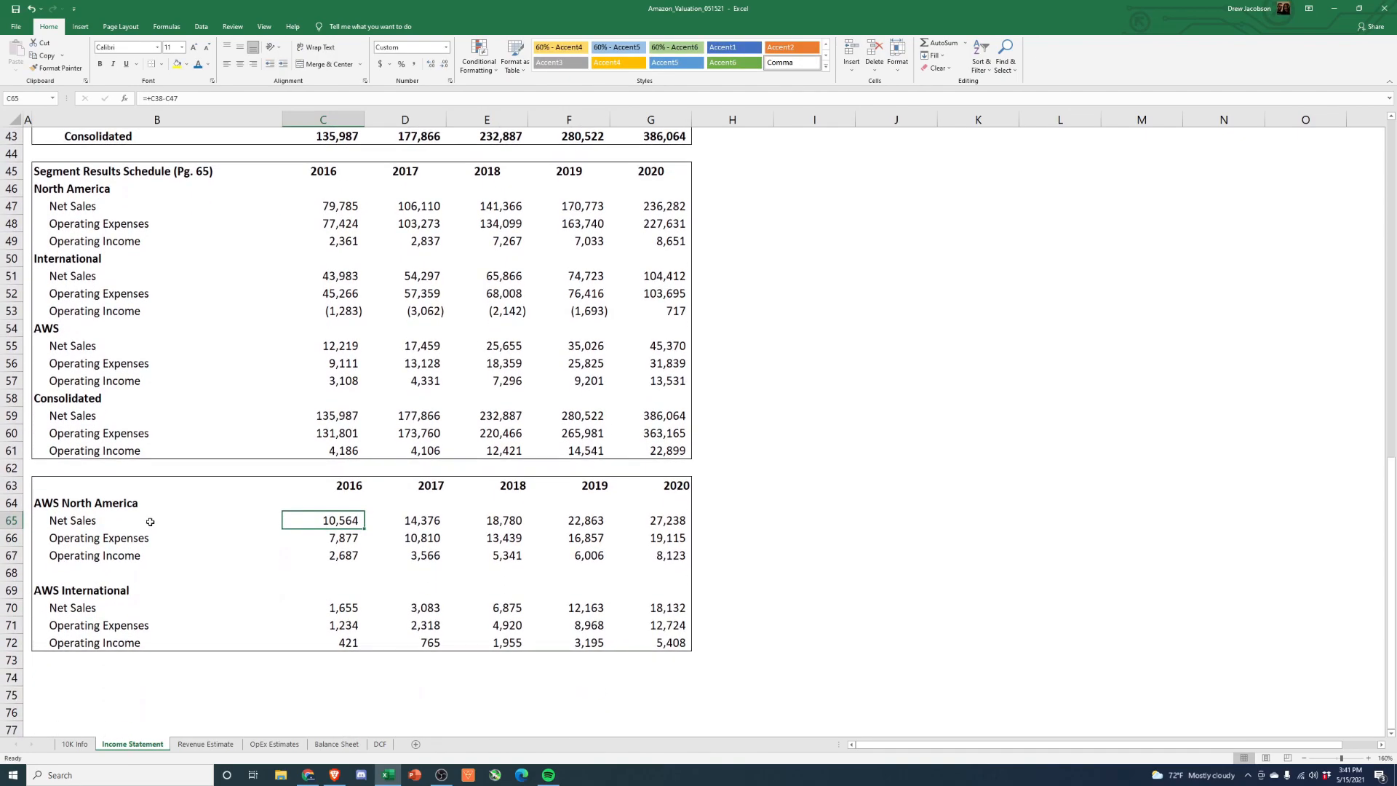
{"action": "left_click", "coordinate": [104, 499]}
{"action": "left_click", "coordinate": [104, 589]}
{"action": "left_click", "coordinate": [342, 603]}
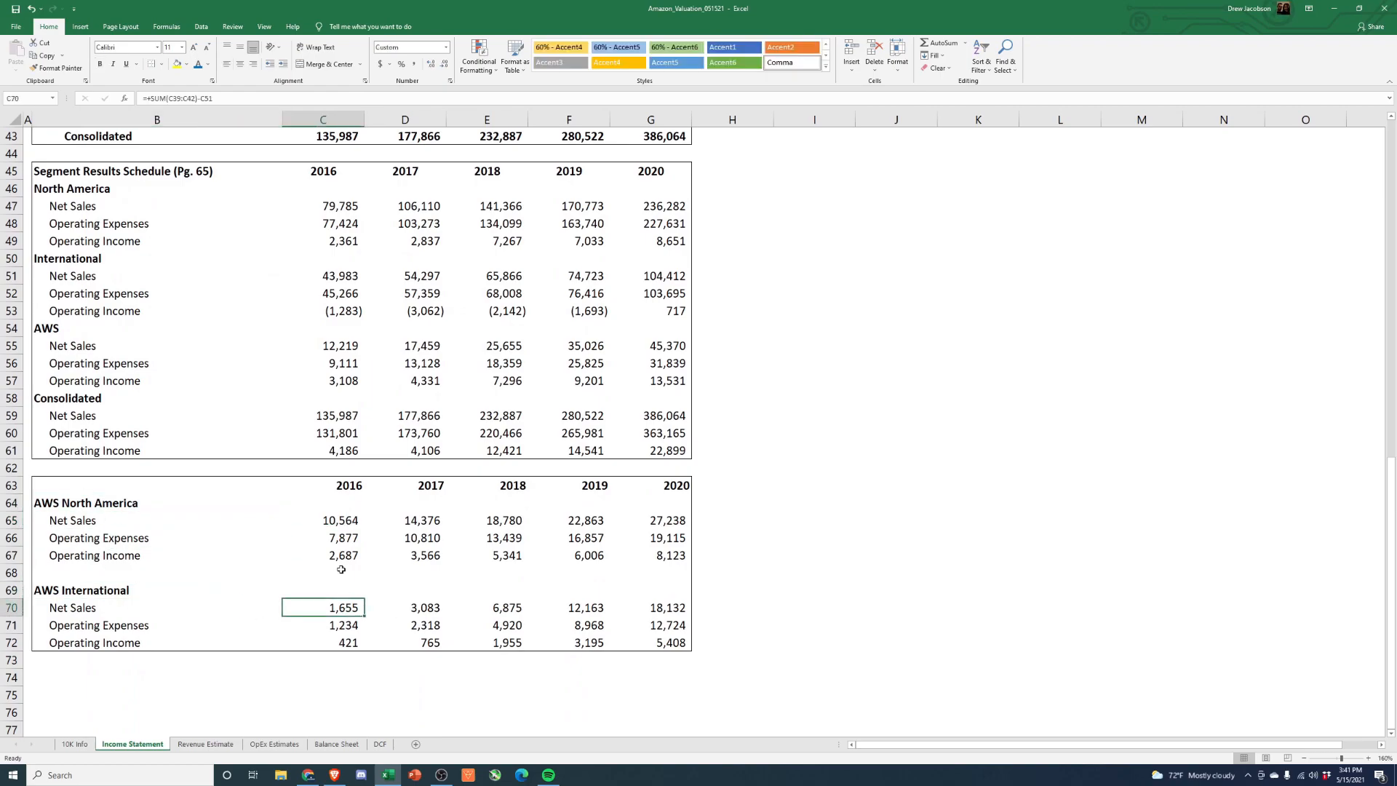
{"action": "left_click", "coordinate": [336, 521], "text": "ctrl"}
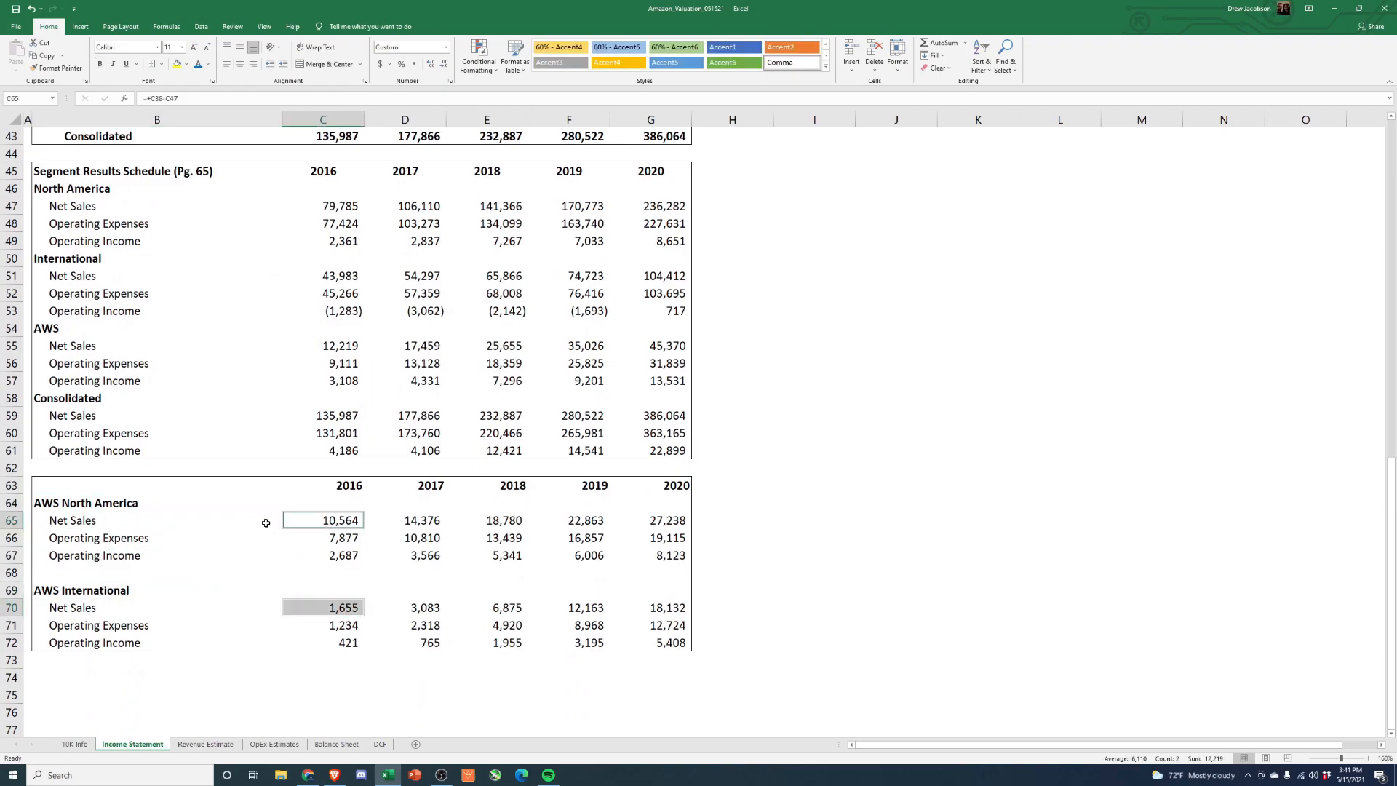
{"action": "left_click_drag", "start_coordinate": [338, 346], "coordinate": [698, 362]}
Step: Examine the 2016 to 2020 net sales by country alongside the AWS International and AWS North America net sales rows
{"action": "scroll", "coordinate": [356, 408], "scroll_direction": "up", "scroll_amount": 1}
{"action": "scroll", "coordinate": [356, 408], "scroll_direction": "up", "scroll_amount": 4}
{"action": "left_click_drag", "start_coordinate": [335, 260], "coordinate": [657, 320]}
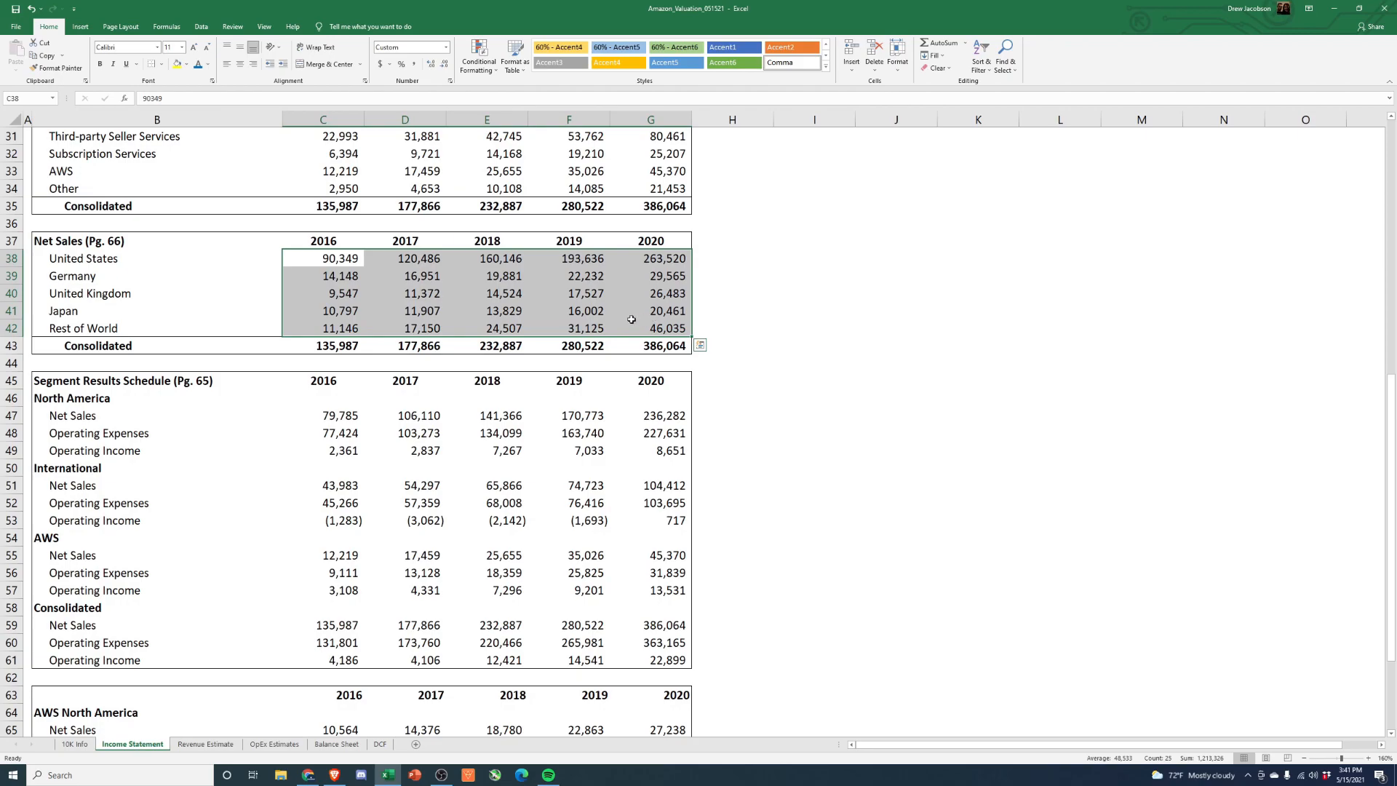
{"action": "scroll", "coordinate": [627, 321], "scroll_direction": "down", "scroll_amount": 2}
{"action": "scroll", "coordinate": [454, 436], "scroll_direction": "down", "scroll_amount": 1}
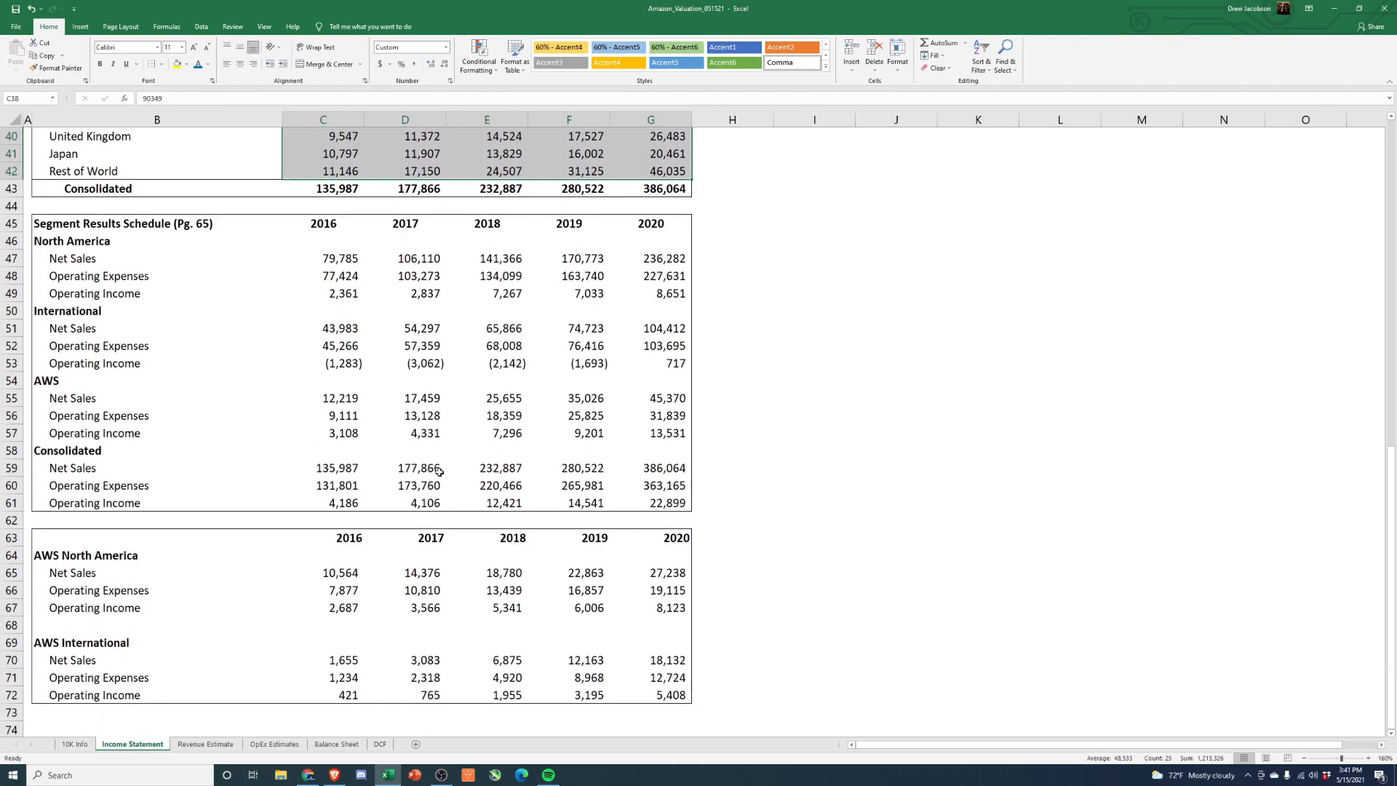
{"action": "left_click_drag", "start_coordinate": [338, 663], "coordinate": [639, 664]}
{"action": "left_click_drag", "start_coordinate": [337, 573], "coordinate": [635, 574]}
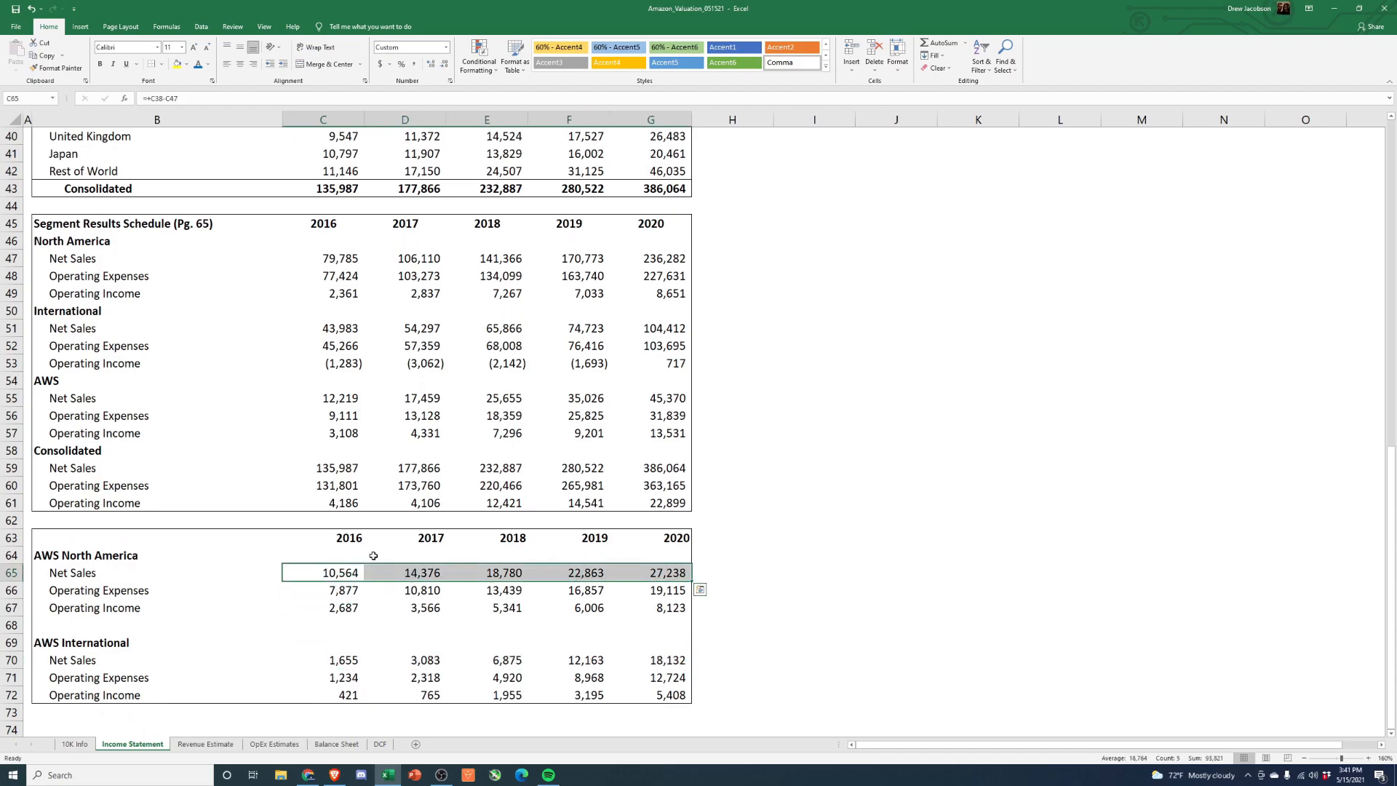
{"action": "scroll", "coordinate": [373, 556], "scroll_direction": "up", "scroll_amount": 2}
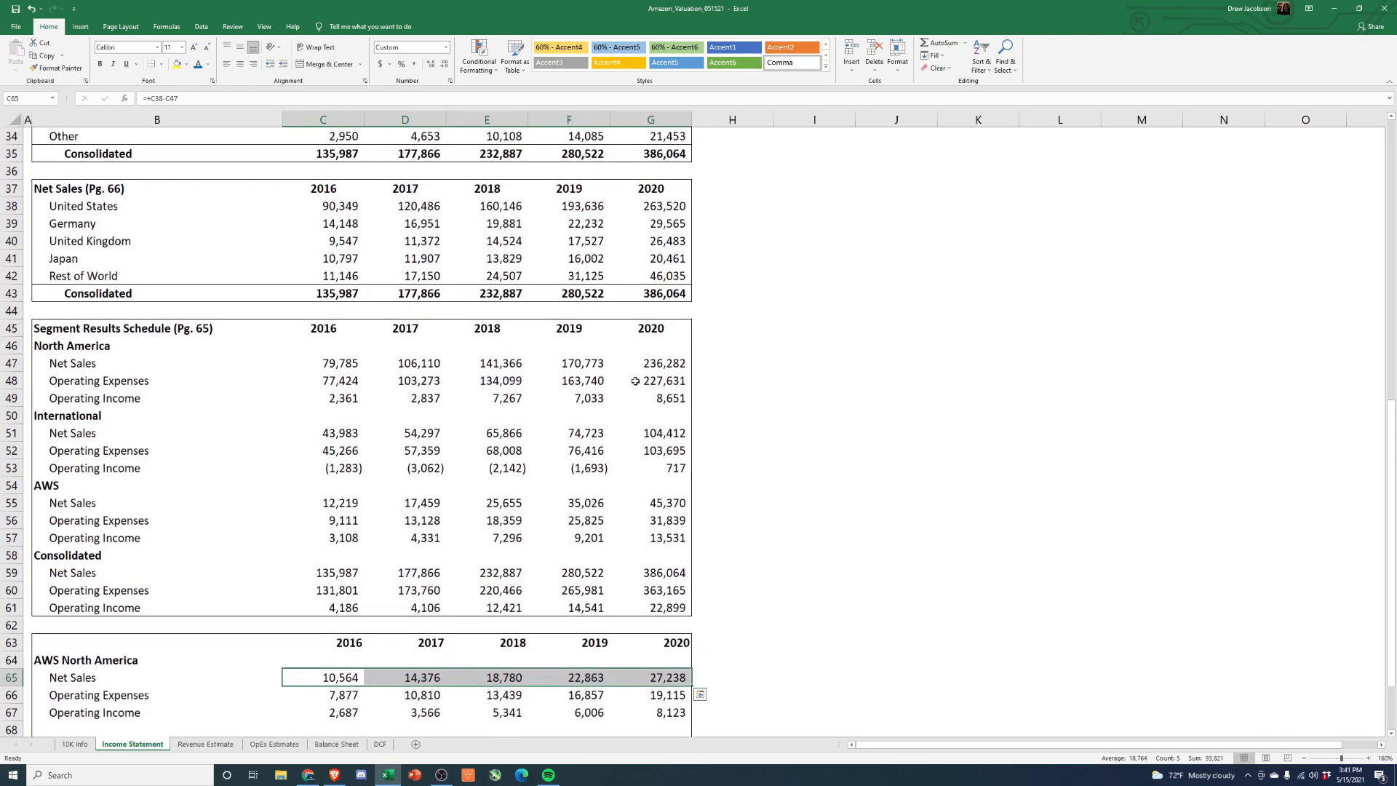
Step: Open the Revenue Estimate sheet and look over its AWS North America and AWS International sections up to the 2021 forecast
{"action": "scroll", "coordinate": [184, 499], "scroll_direction": "down", "scroll_amount": 2}
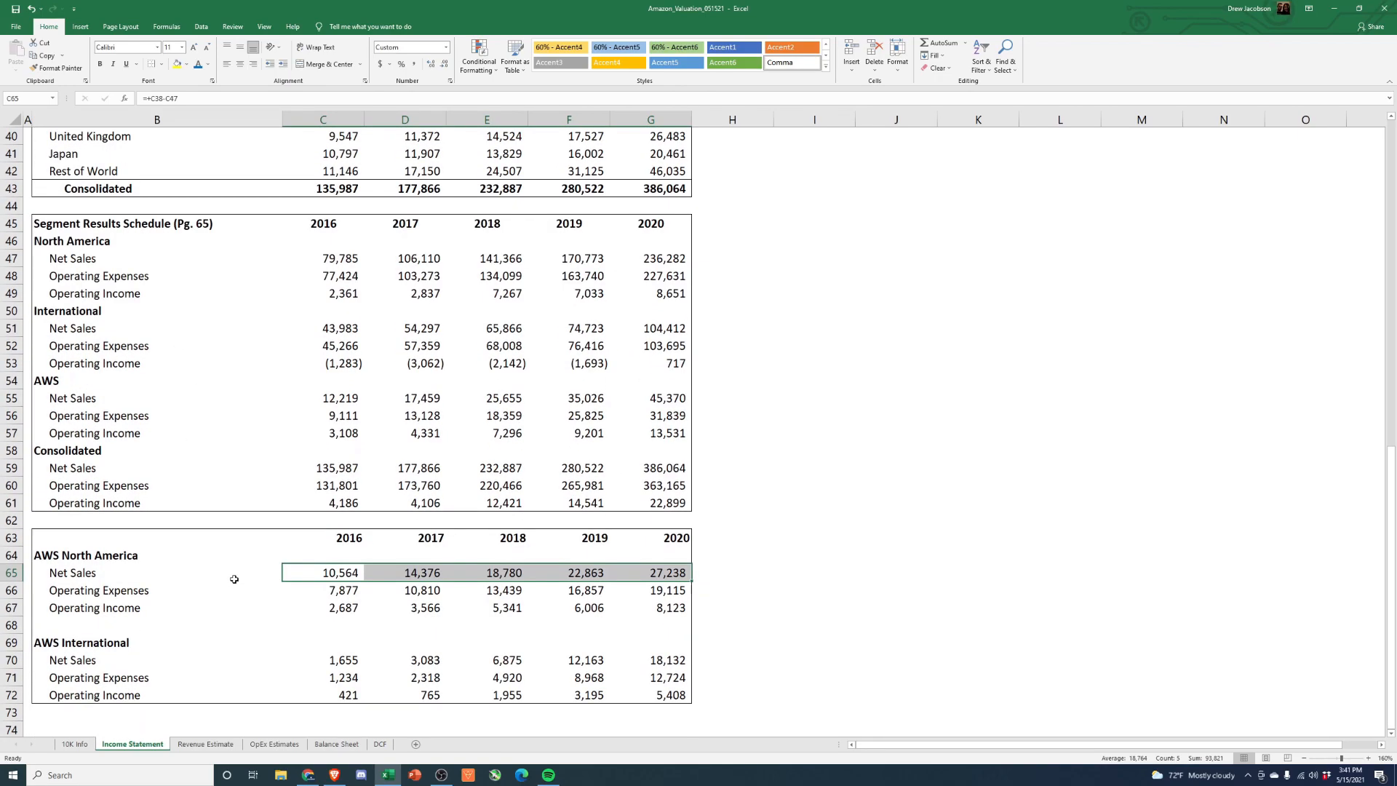
{"action": "left_click", "coordinate": [206, 744]}
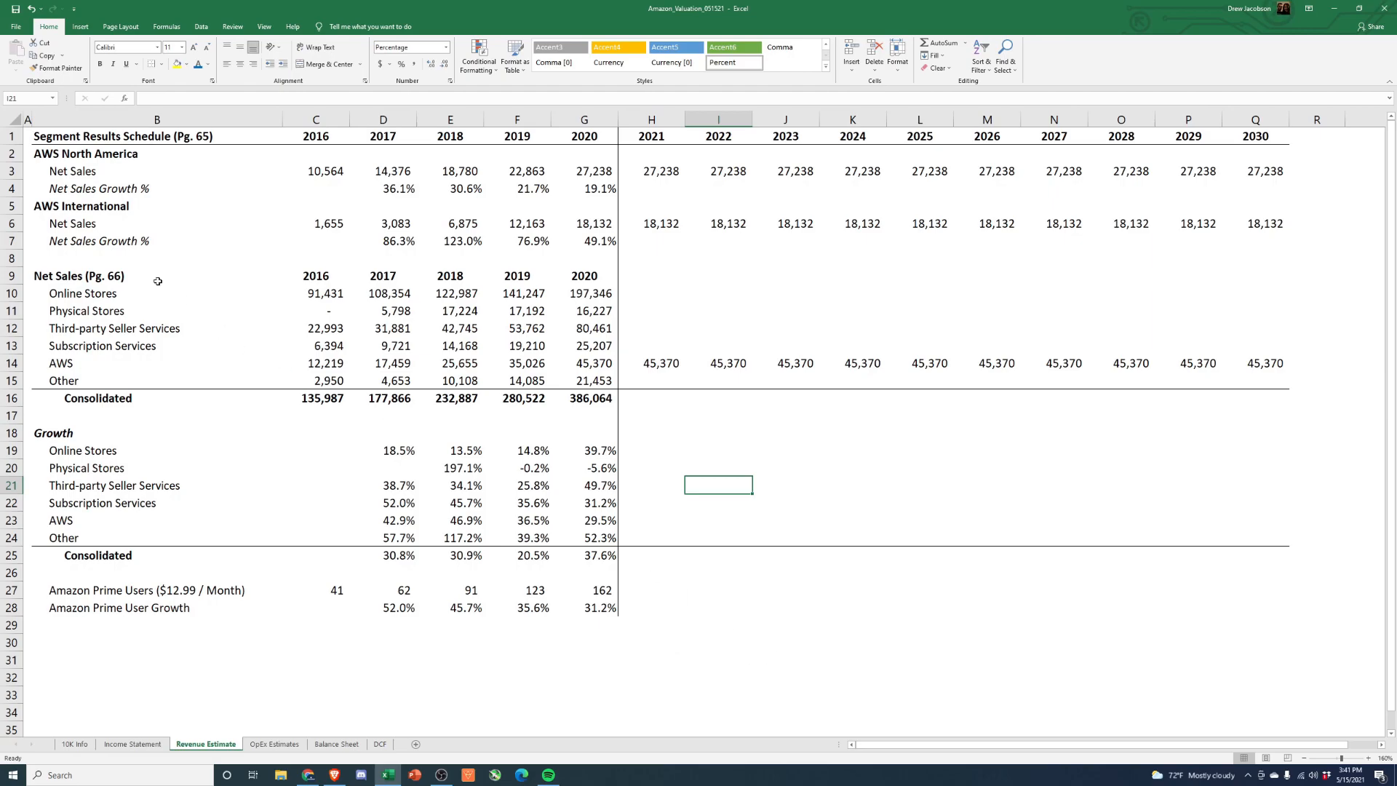
{"action": "left_click", "coordinate": [64, 158]}
{"action": "left_click", "coordinate": [64, 203]}
{"action": "left_click", "coordinate": [90, 155]}
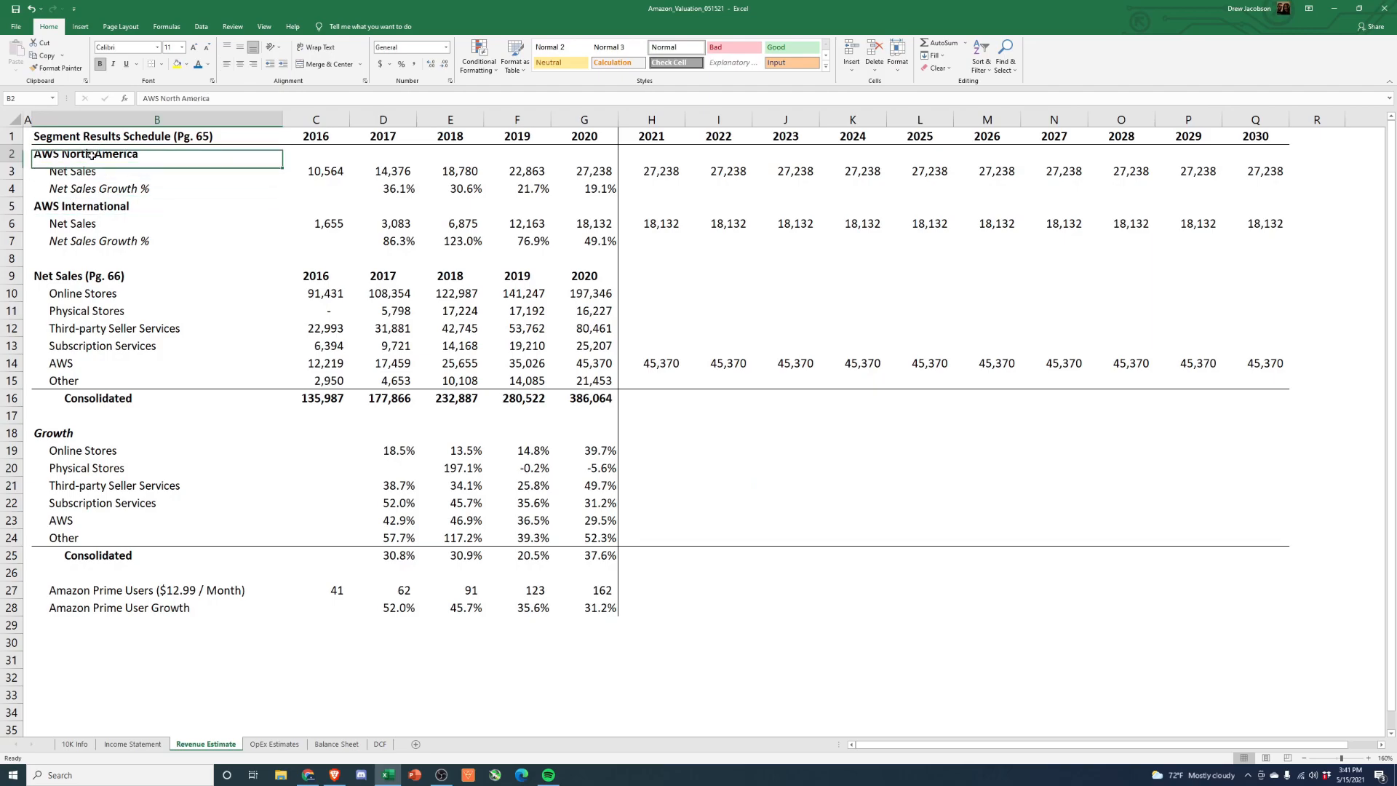
{"action": "left_click", "coordinate": [643, 243]}
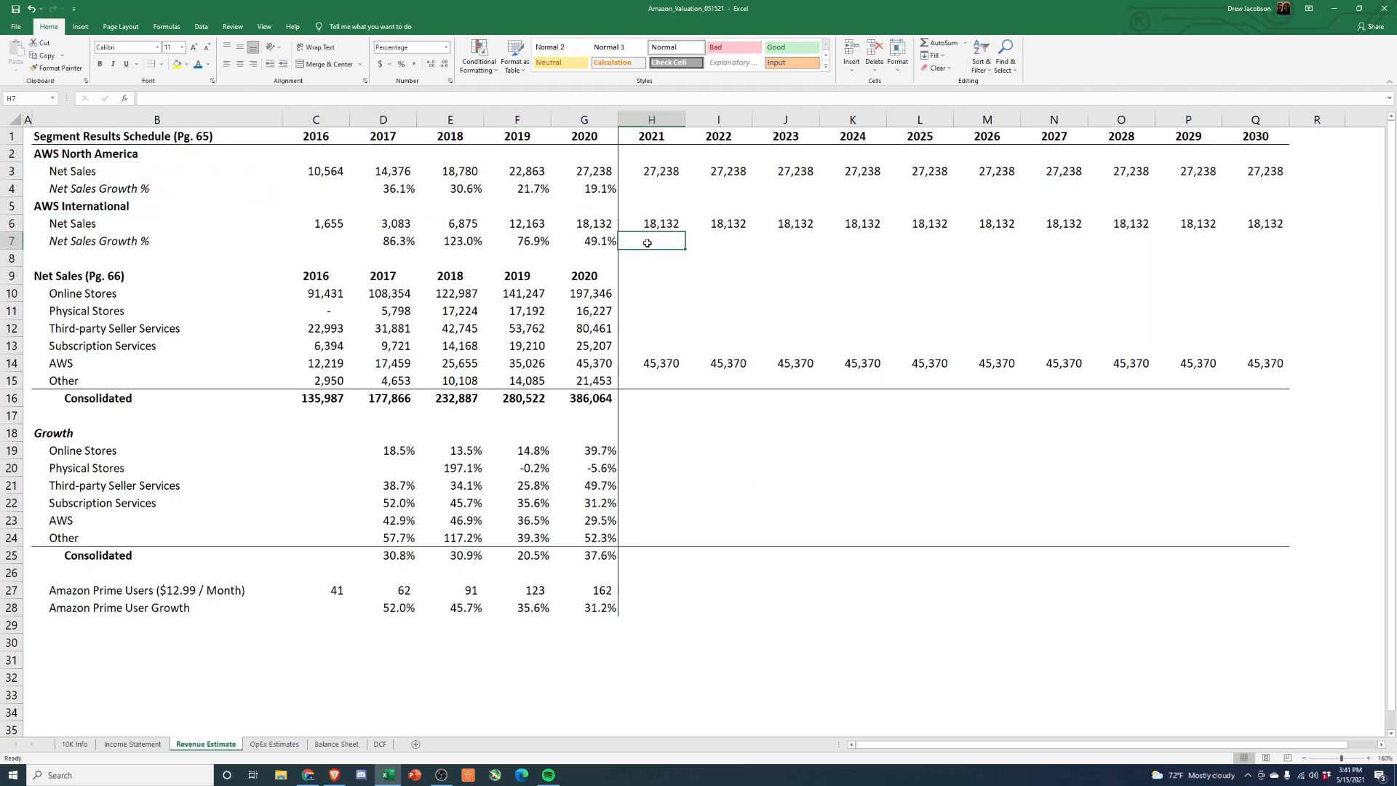
Step: Examine the AWS International historical net sales growth rates and the 2020 net sales figure
{"action": "left_click", "coordinate": [107, 206]}
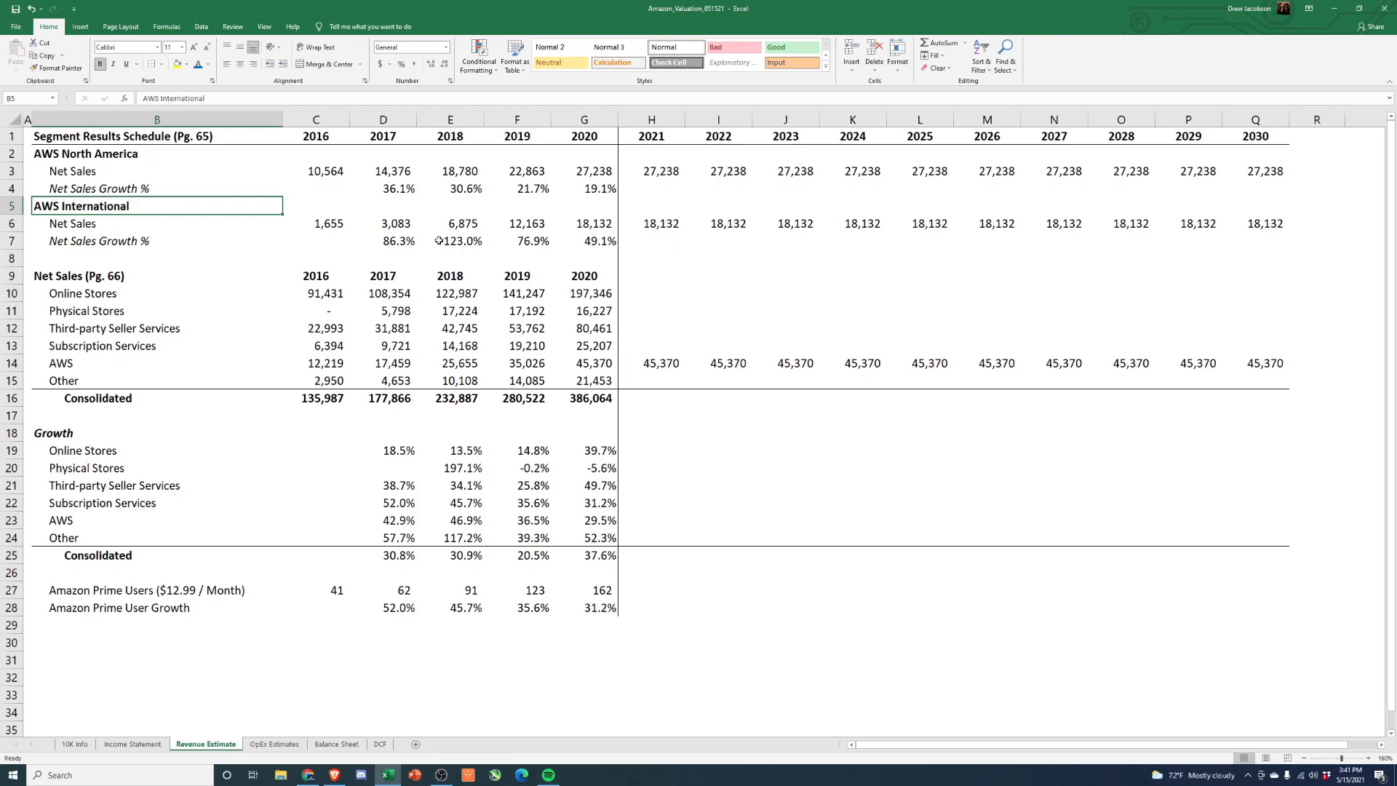
{"action": "left_click", "coordinate": [411, 240]}
{"action": "left_click", "coordinate": [613, 242]}
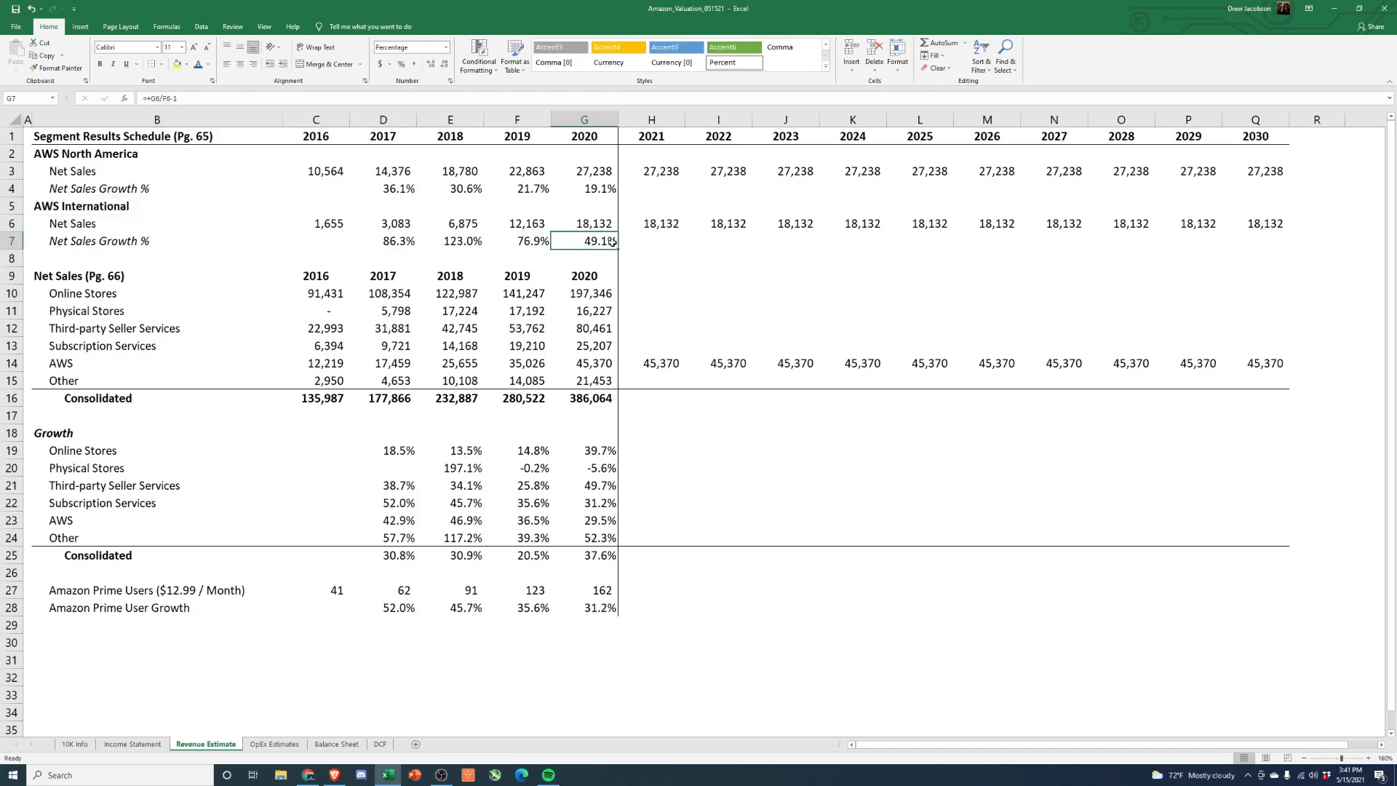
{"action": "left_click", "coordinate": [593, 222]}
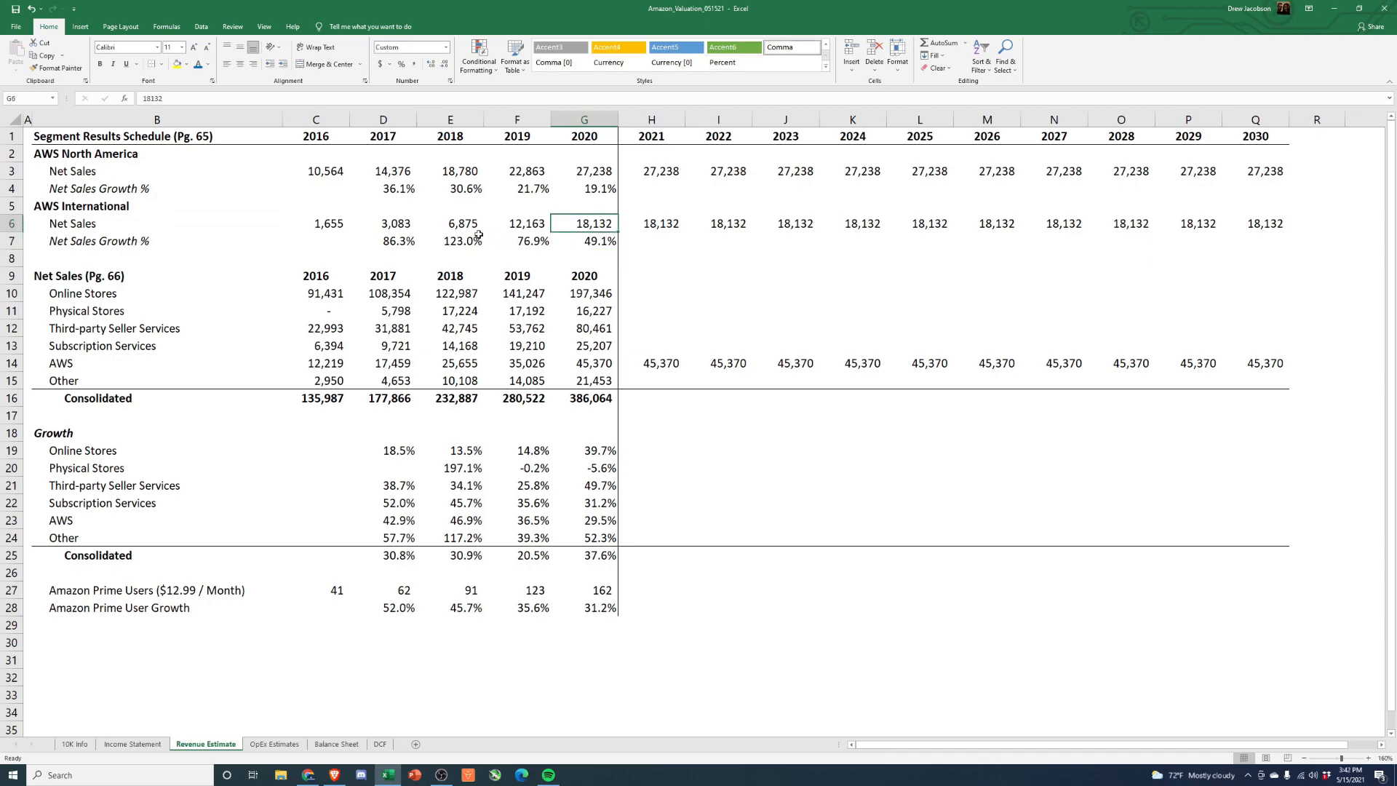
Step: Compare AWS North America's 2018 net sales and growth, including its 2019 growth, with AWS International's 2020 figures
{"action": "left_click", "coordinate": [466, 175]}
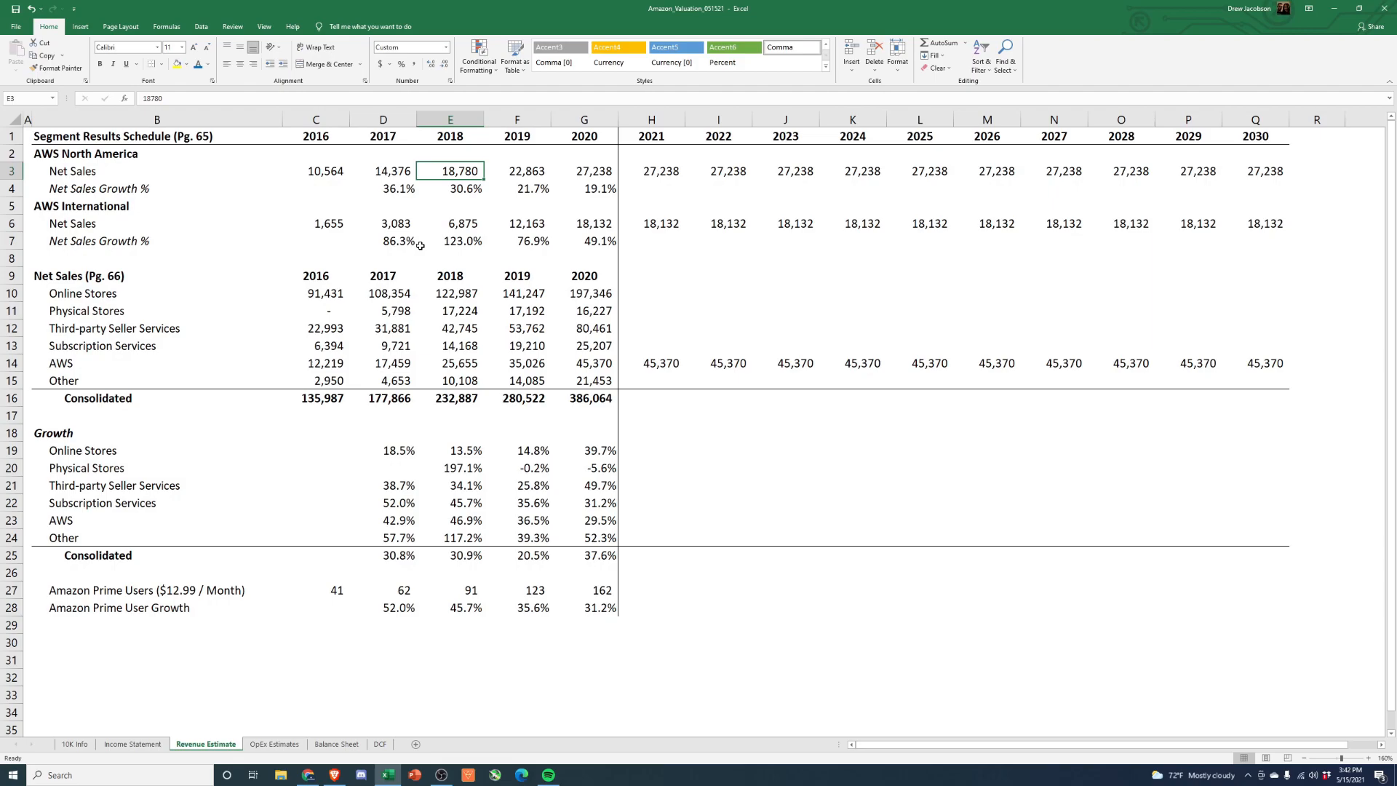
{"action": "left_click", "coordinate": [458, 190]}
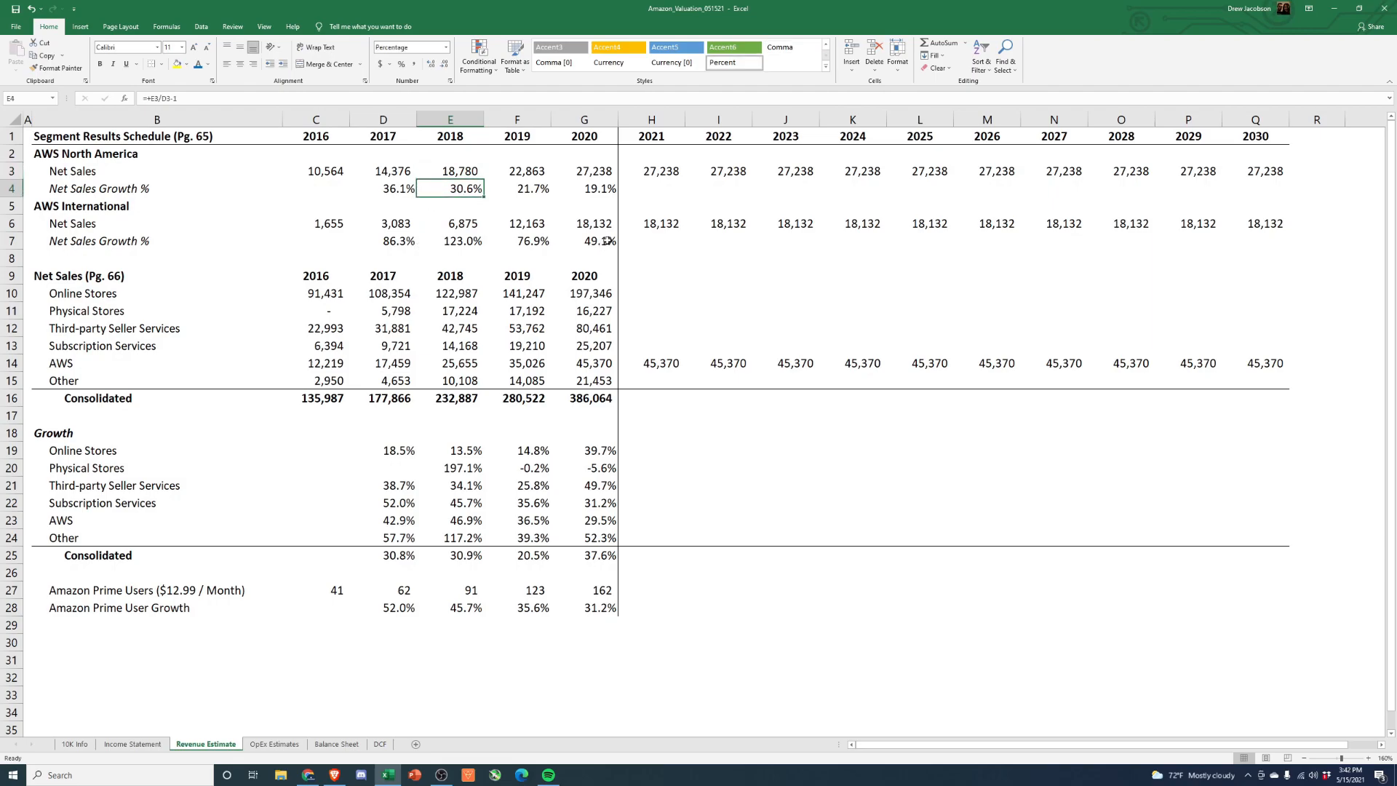
{"action": "left_click", "coordinate": [602, 242]}
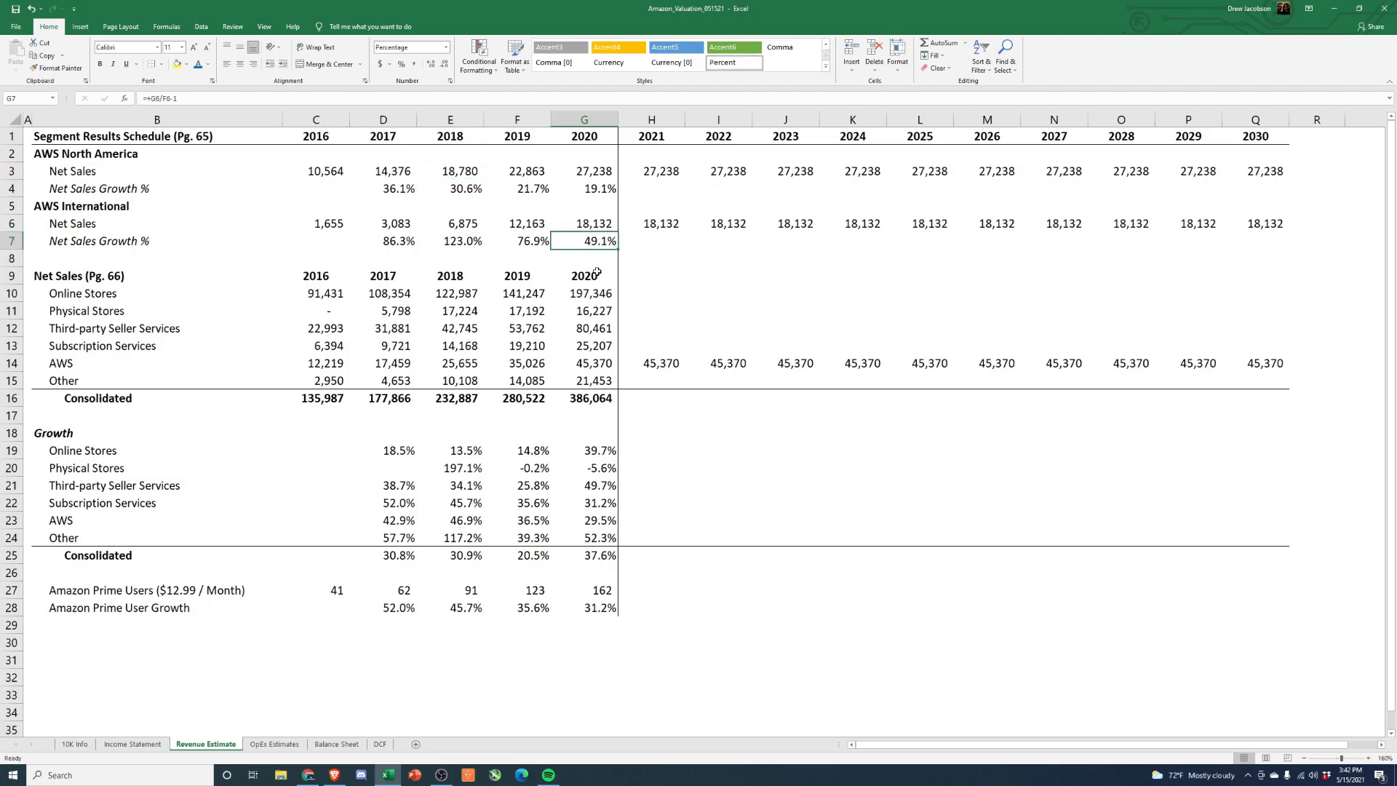
{"action": "left_click", "coordinate": [649, 246]}
{"action": "left_click", "coordinate": [473, 189]}
{"action": "left_click", "coordinate": [597, 240]}
{"action": "left_click", "coordinate": [461, 187]}
{"action": "left_click", "coordinate": [593, 240]}
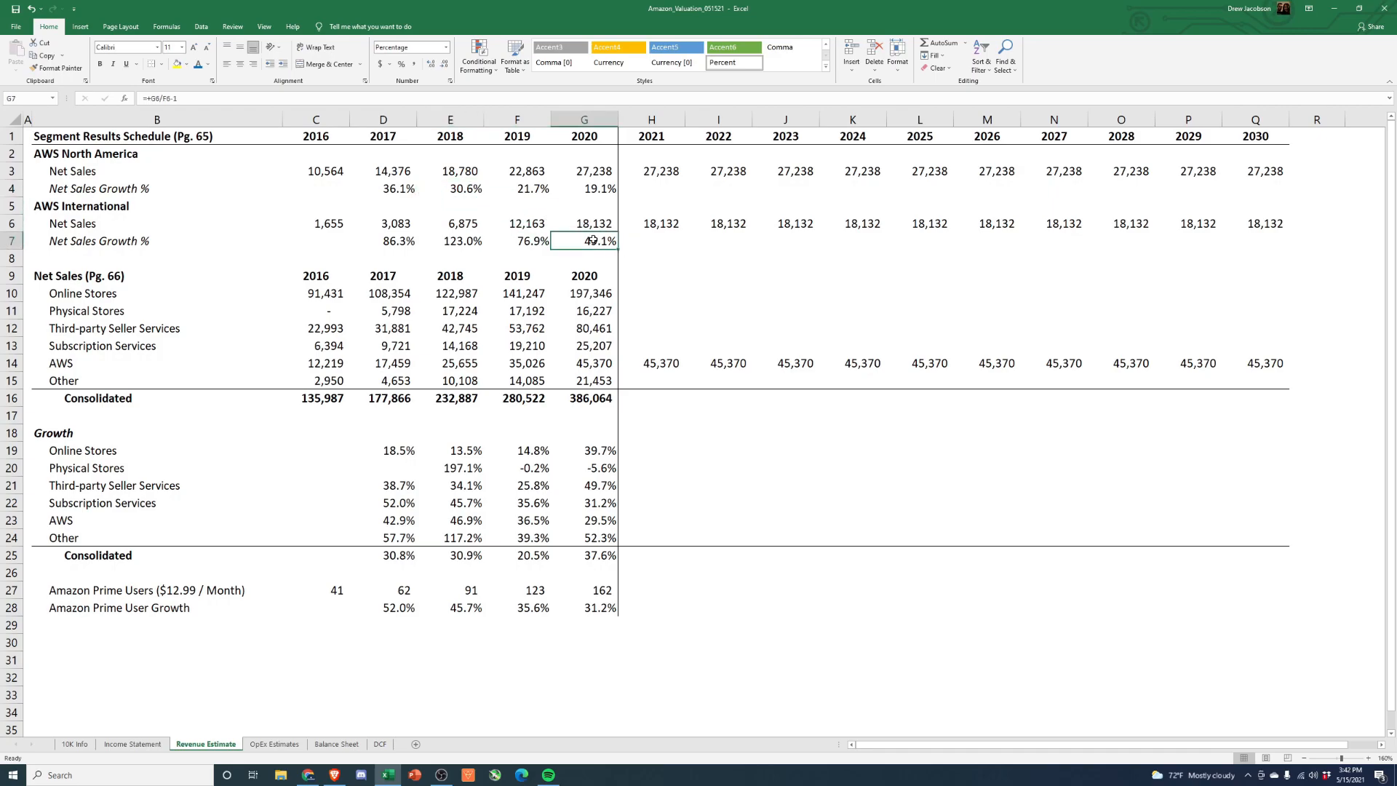
{"action": "left_click", "coordinate": [477, 188]}
{"action": "left_click", "coordinate": [586, 237]}
{"action": "left_click", "coordinate": [444, 170]}
{"action": "left_click", "coordinate": [593, 225]}
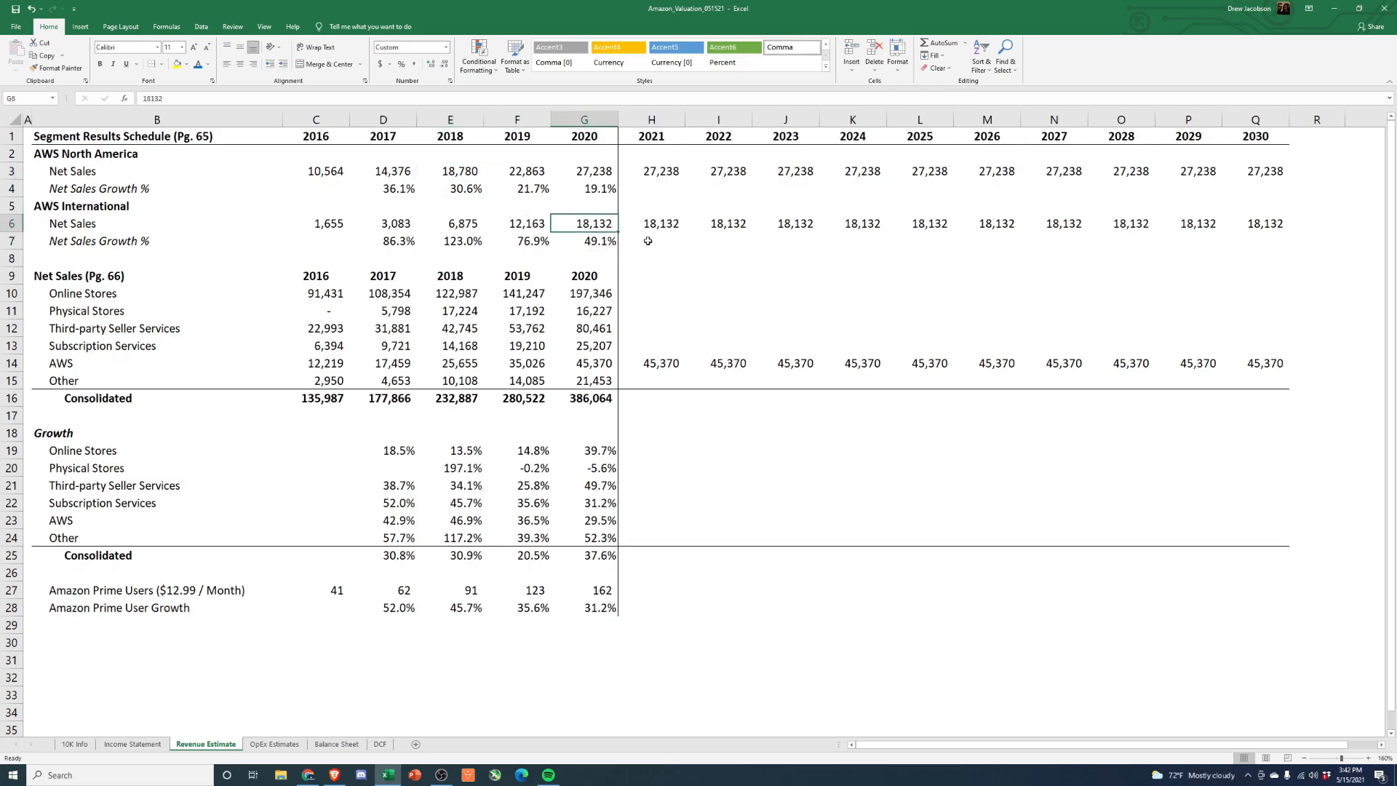
{"action": "left_click_drag", "start_coordinate": [460, 188], "coordinate": [536, 196]}
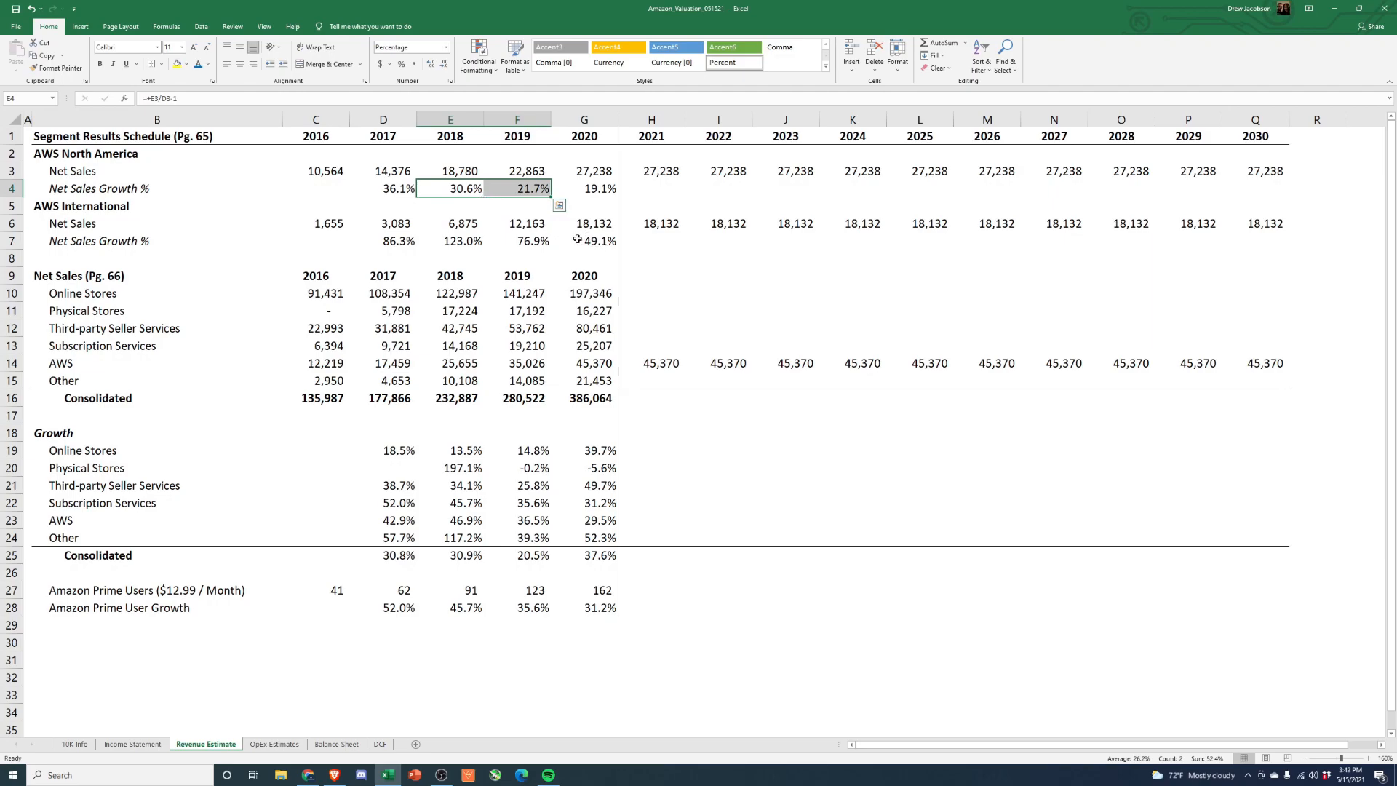
Step: Set the 2021 AWS International net sales growth to 25%
{"action": "left_click", "coordinate": [633, 240]}
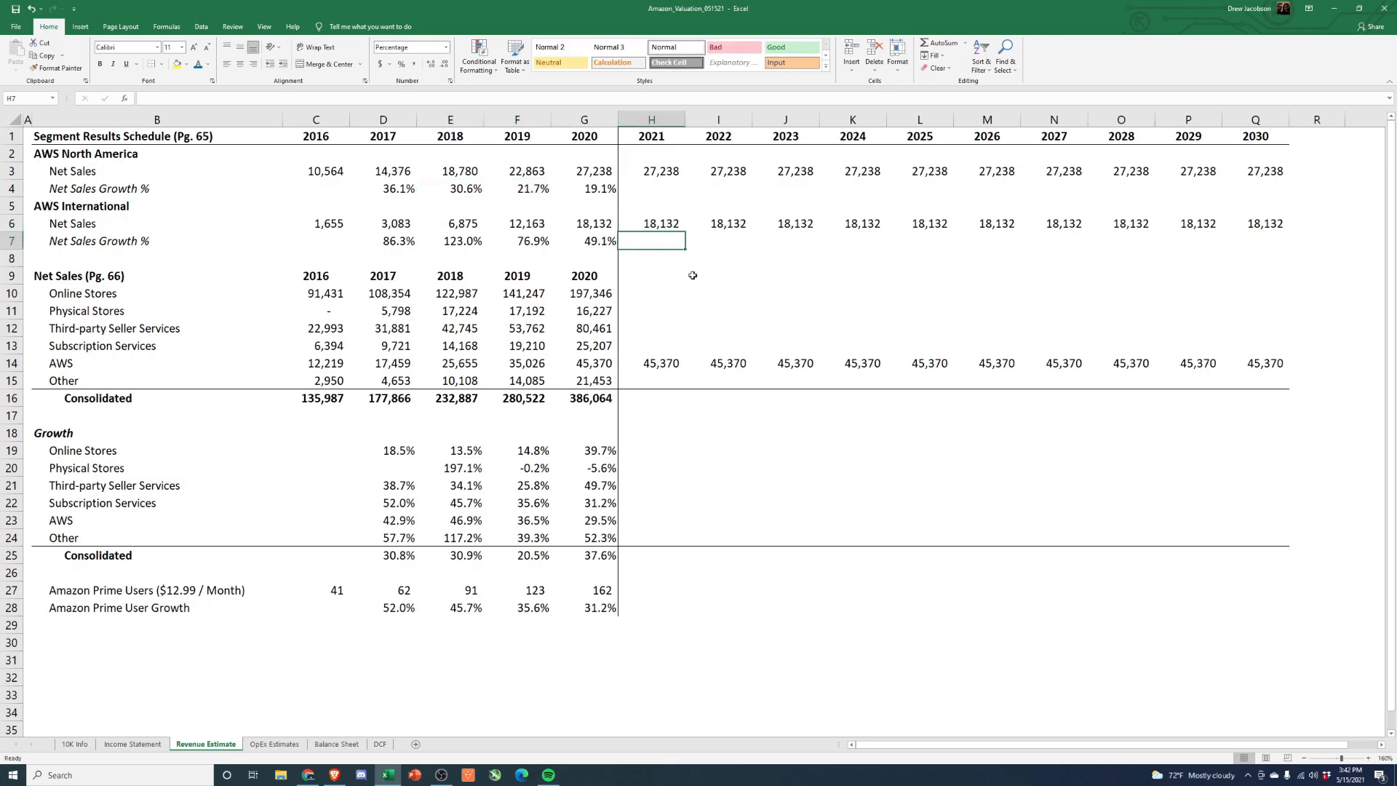
{"action": "type", "text": "25%"}
{"action": "key", "text": "Return"}
{"action": "key", "text": "Up"}
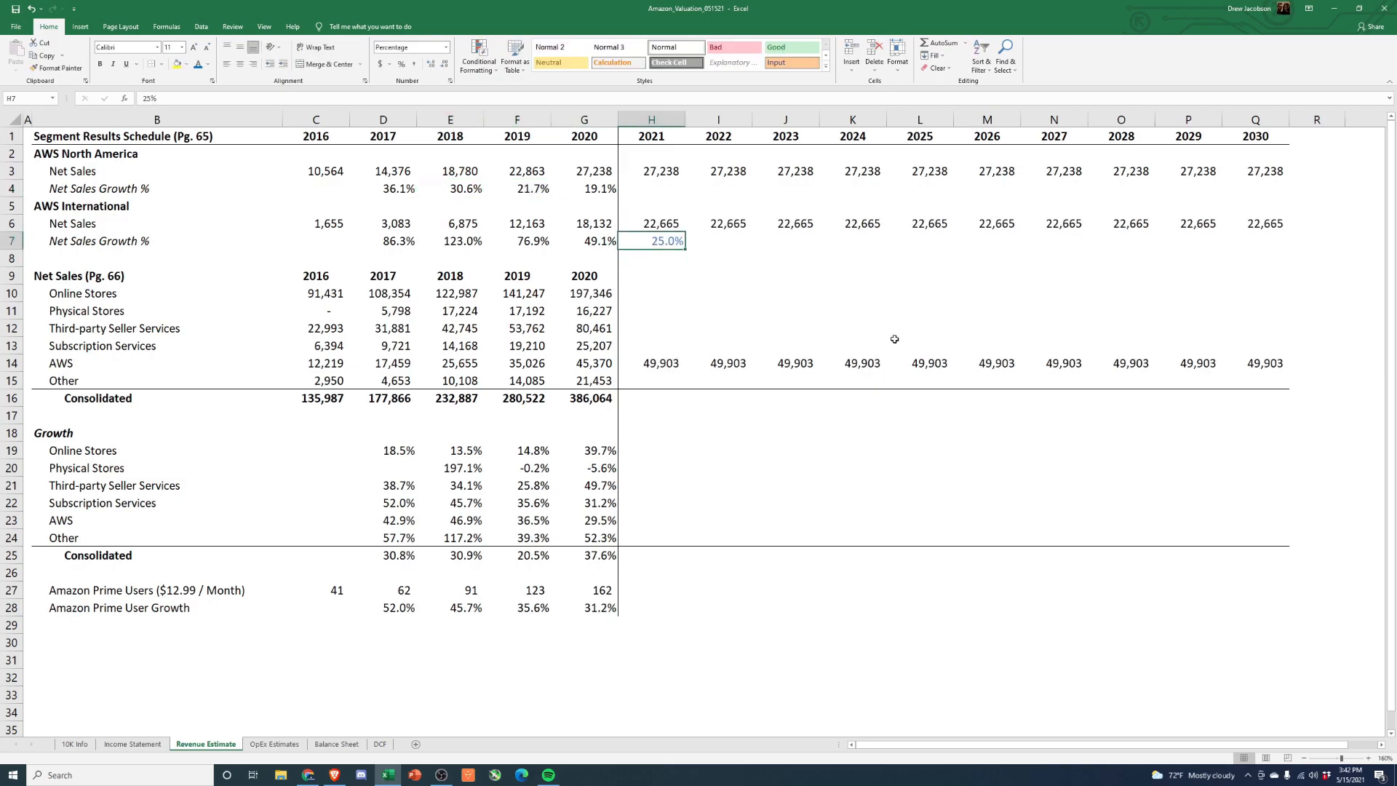
Step: Link the 2022 AWS International growth rate to AWS North America's 2019 growth with a formula referencing F4
{"action": "left_click", "coordinate": [466, 188]}
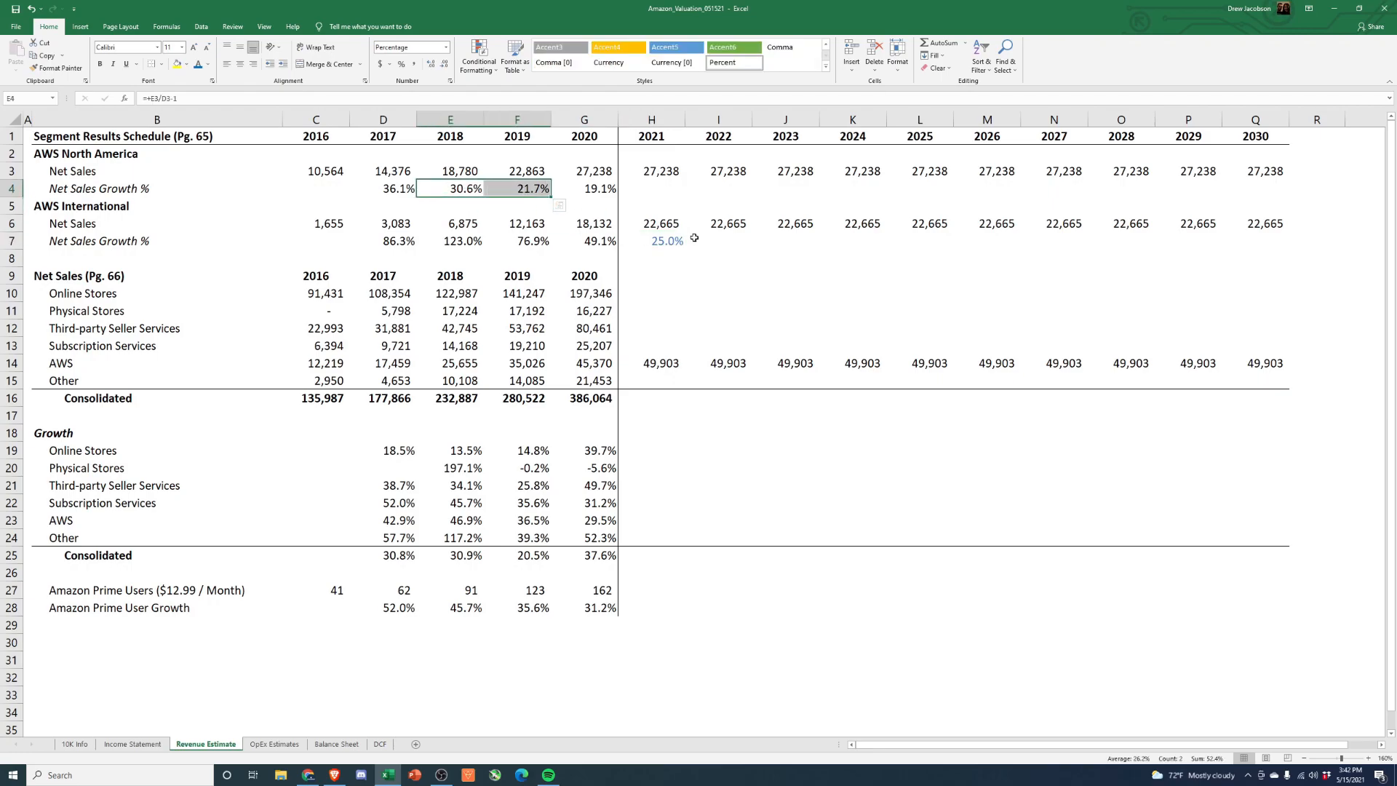
{"action": "left_click", "coordinate": [738, 242]}
{"action": "type", "text": "+"}
{"action": "key", "text": "Left"}
{"action": "key", "text": "Left"}
{"action": "key", "text": "Left"}
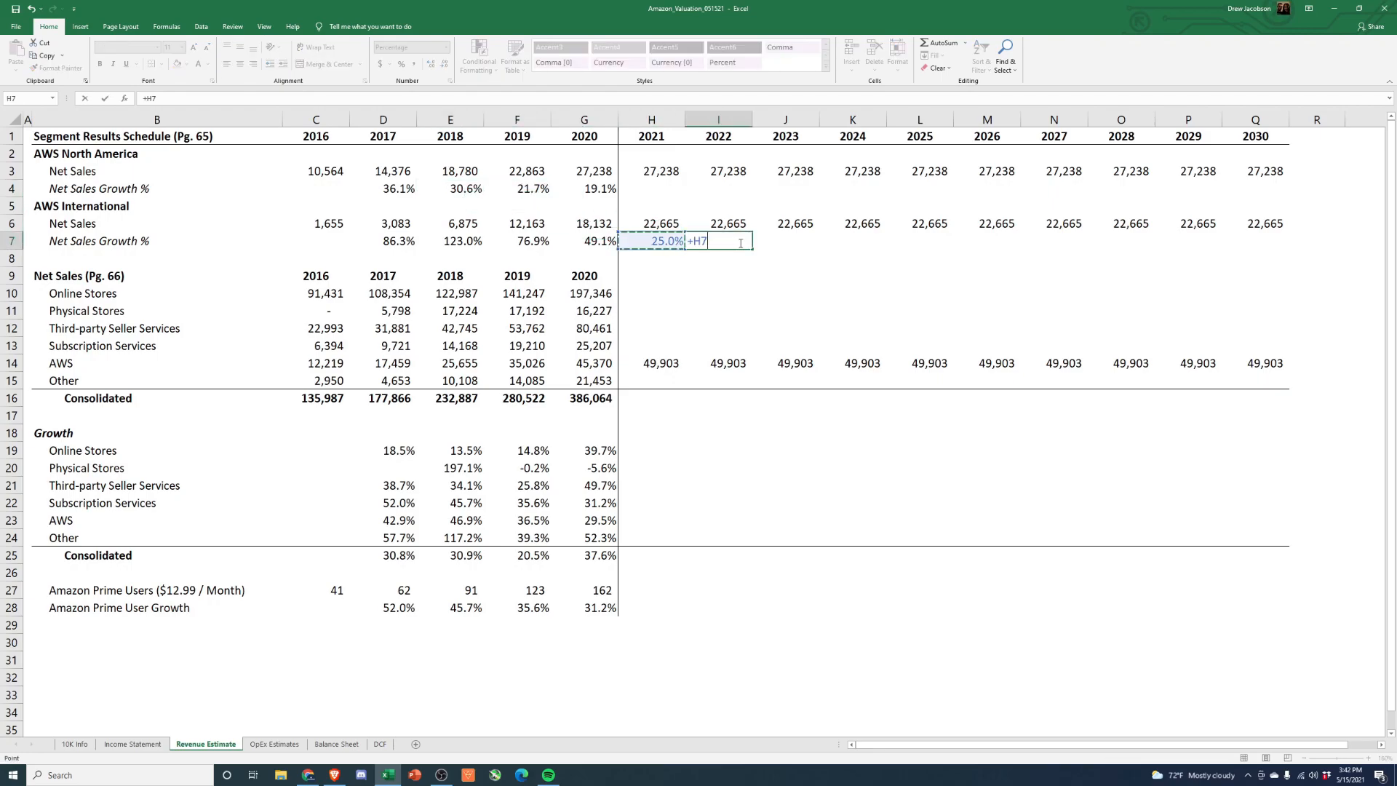
{"action": "key", "text": "Up"}
{"action": "key", "text": "Up"}
{"action": "key", "text": "Up"}
{"action": "key", "text": "Return"}
Step: Copy the 2022 AWS International growth formula across 2023 to 2030 without altering the destination formatting
{"action": "left_click", "coordinate": [739, 243]}
{"action": "key", "text": "ctrl+c"}
{"action": "key", "text": "Right"}
{"action": "key", "text": "shift+Right"}
{"action": "key", "text": "shift+Right"}
{"action": "key", "text": "shift+Right"}
{"action": "key", "text": "shift+Right"}
{"action": "key", "text": "shift+Right"}
{"action": "key", "text": "shift+Right"}
{"action": "key", "text": "shift+Right"}
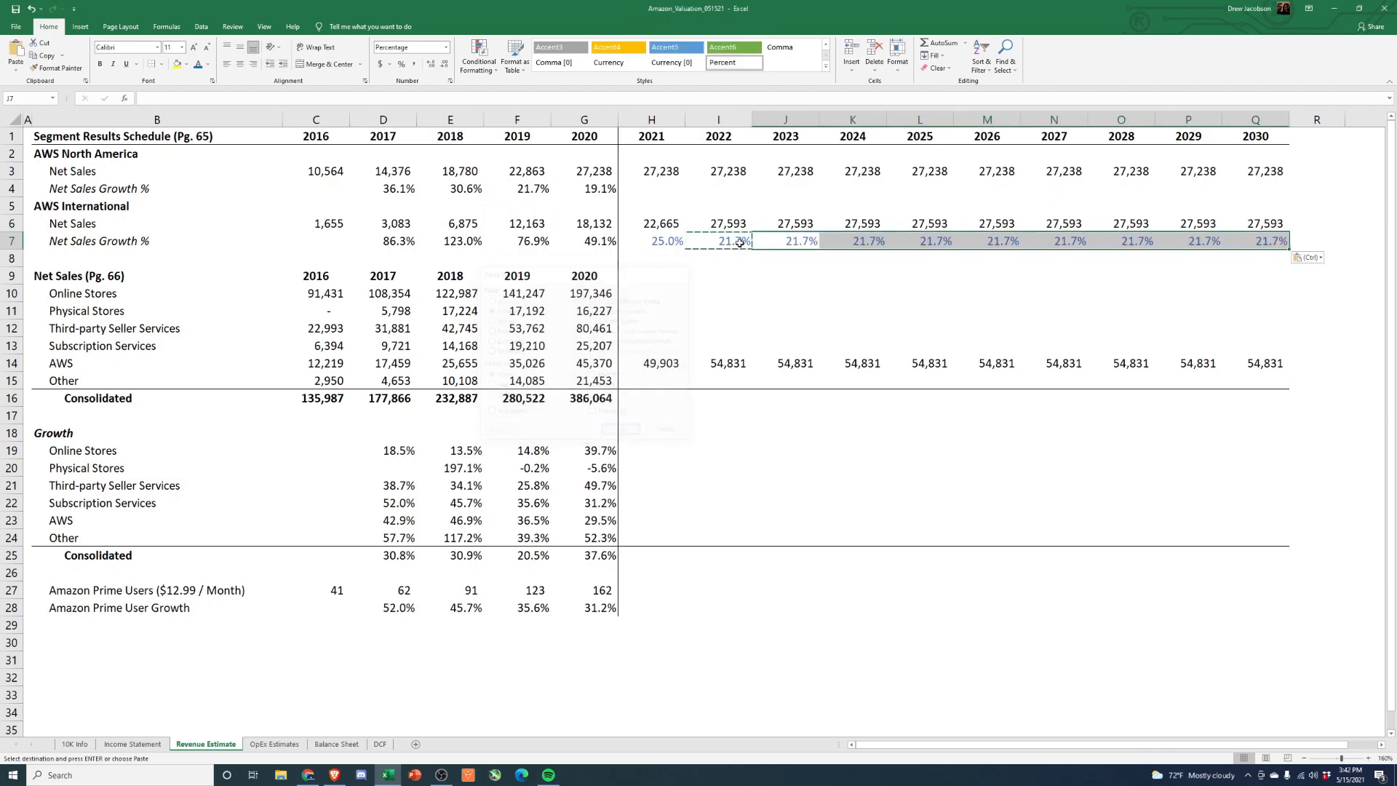
{"action": "key", "text": "Return"}
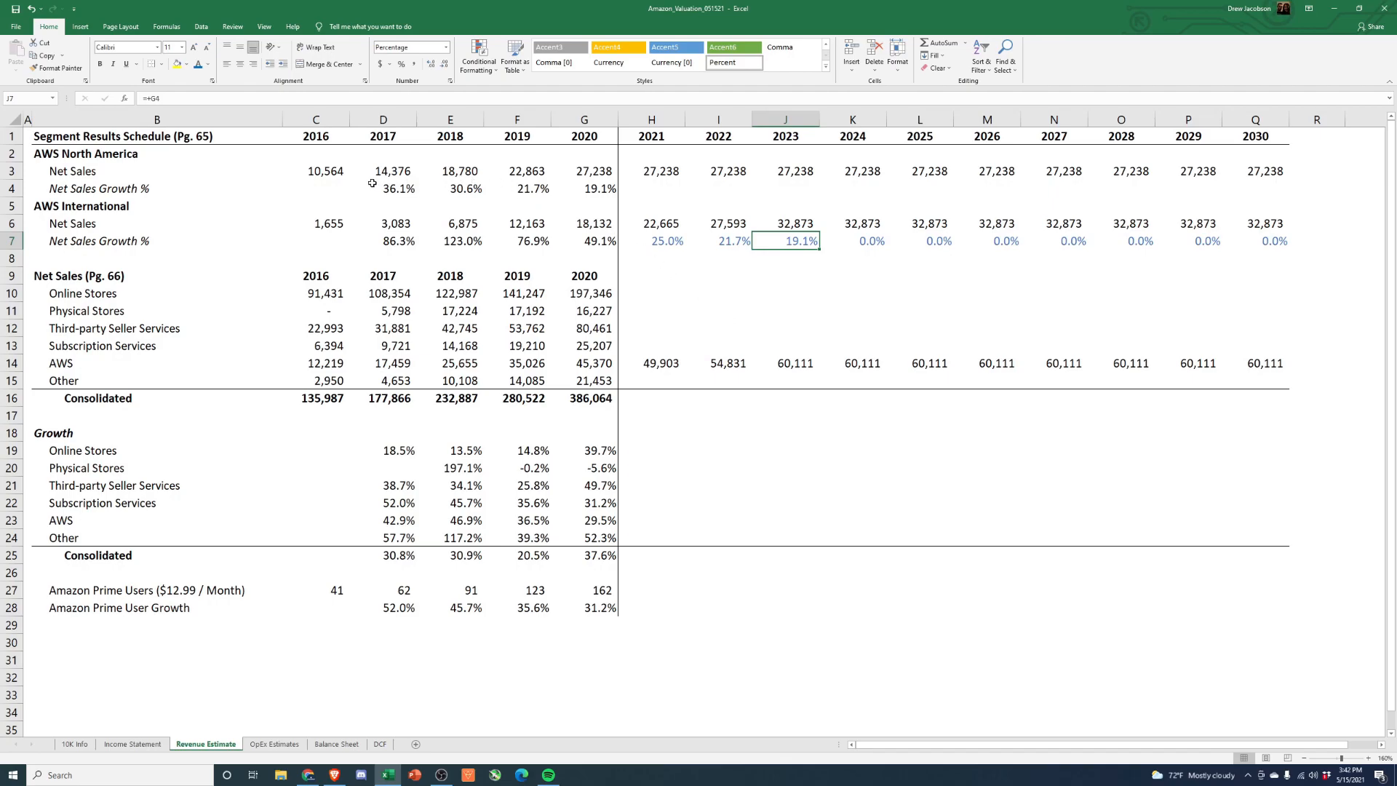
Step: Examine AWS North America's 2017 to 2020 growth rates year by year, along with its 2020 net sales
{"action": "left_click", "coordinate": [610, 176]}
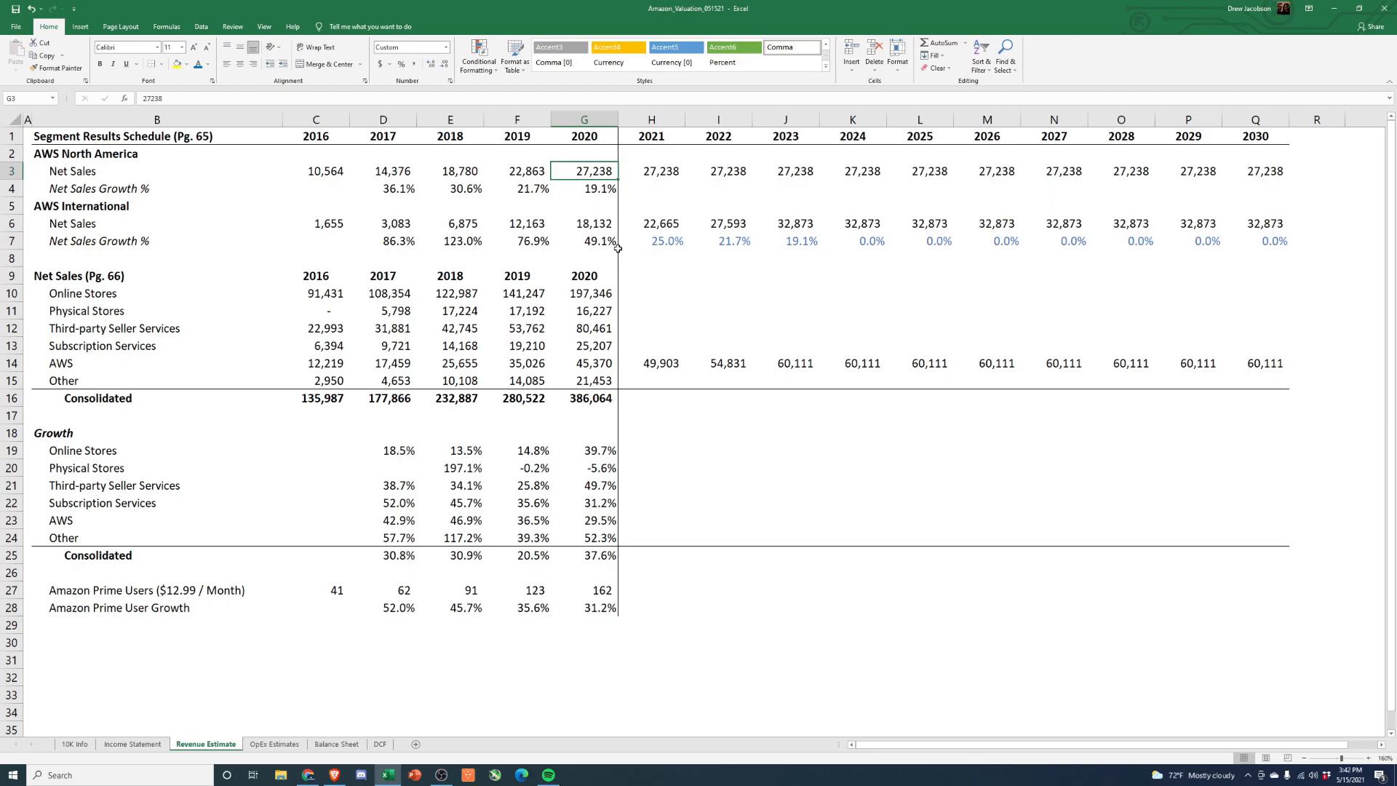
{"action": "left_click", "coordinate": [401, 188]}
{"action": "left_click_drag", "start_coordinate": [401, 189], "coordinate": [615, 195]}
{"action": "left_click_drag", "start_coordinate": [390, 189], "coordinate": [580, 192]}
{"action": "left_click", "coordinate": [461, 191]}
{"action": "left_click", "coordinate": [518, 190]}
{"action": "left_click", "coordinate": [593, 191]}
{"action": "left_click", "coordinate": [534, 189]}
{"action": "left_click", "coordinate": [588, 188]}
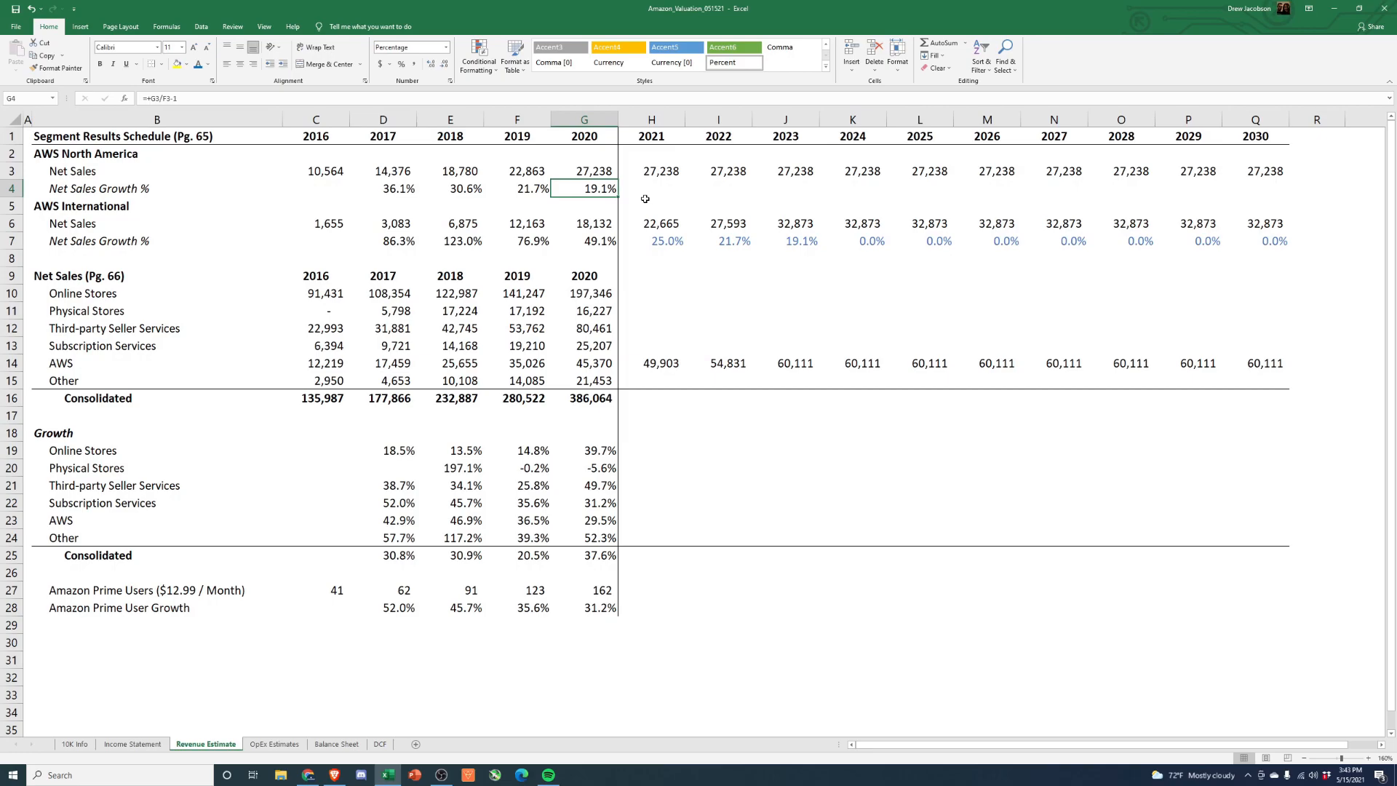
Step: Set the 2021 AWS North America growth rate equal to the 2020 rate with the formula =+G4
{"action": "left_click", "coordinate": [644, 199]}
{"action": "type", "text": "=+"}
{"action": "key", "text": "Left"}
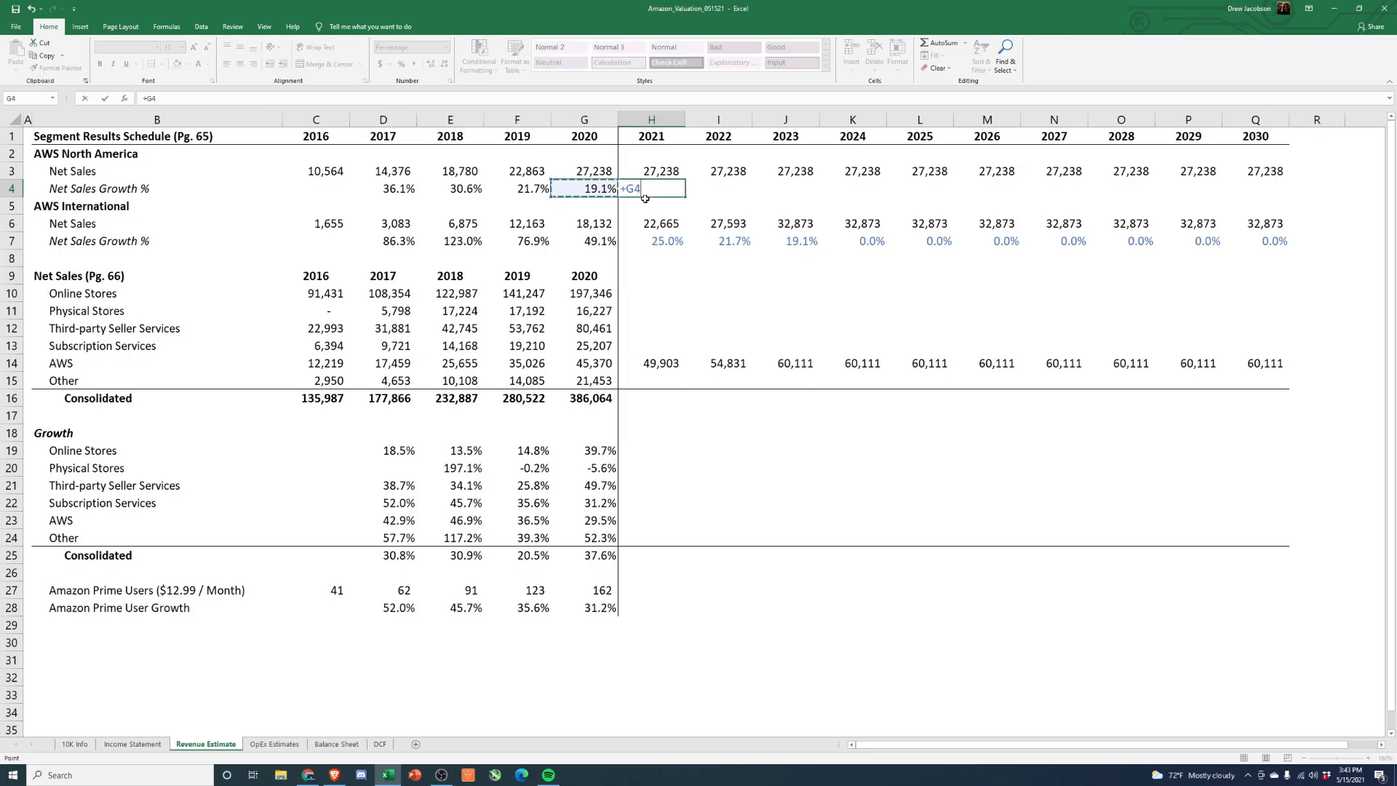
{"action": "key", "text": "Return"}
{"action": "key", "text": "Up"}
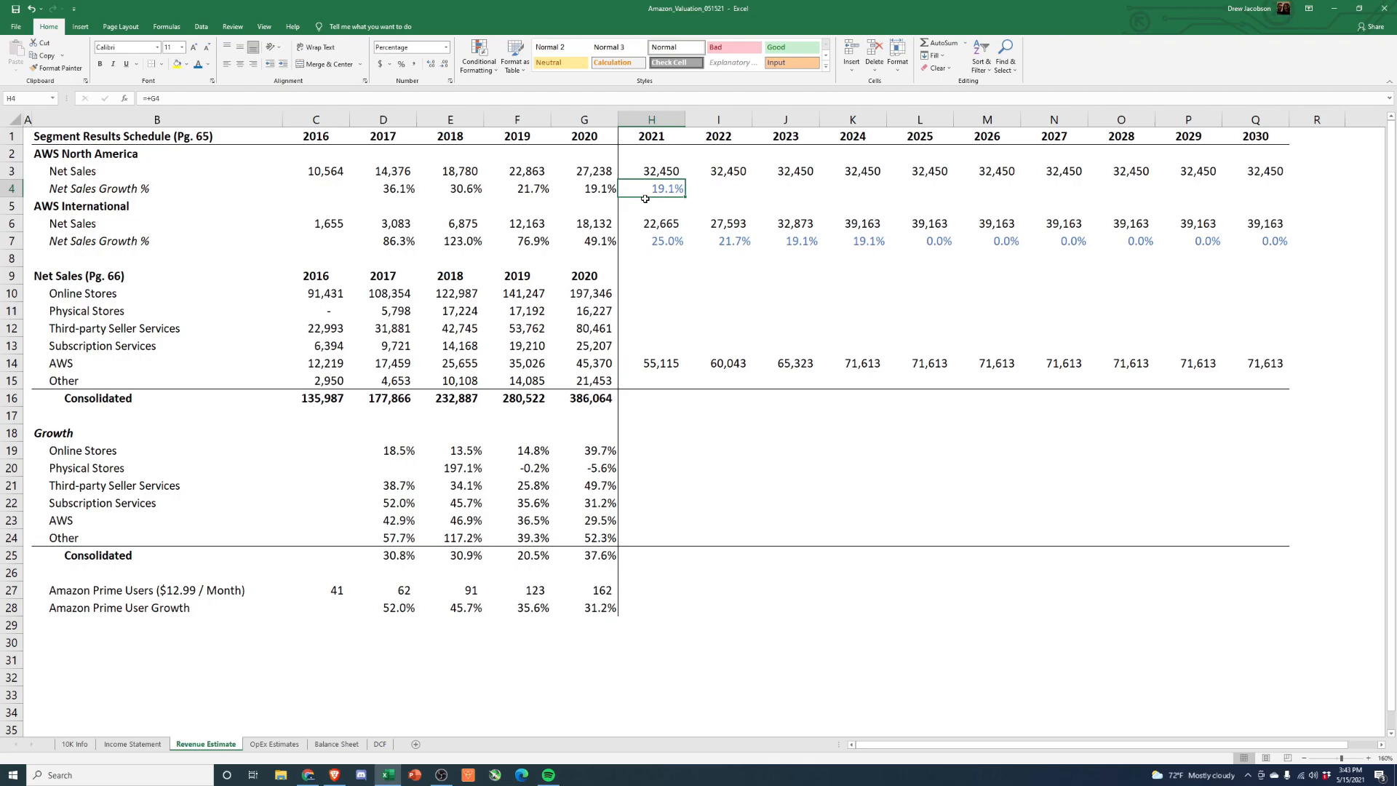
Step: Set the 2022 AWS North America growth rate to two percentage points below 2021 with the formula =+H4-0.02
{"action": "key", "text": "Right"}
{"action": "type", "text": "+"}
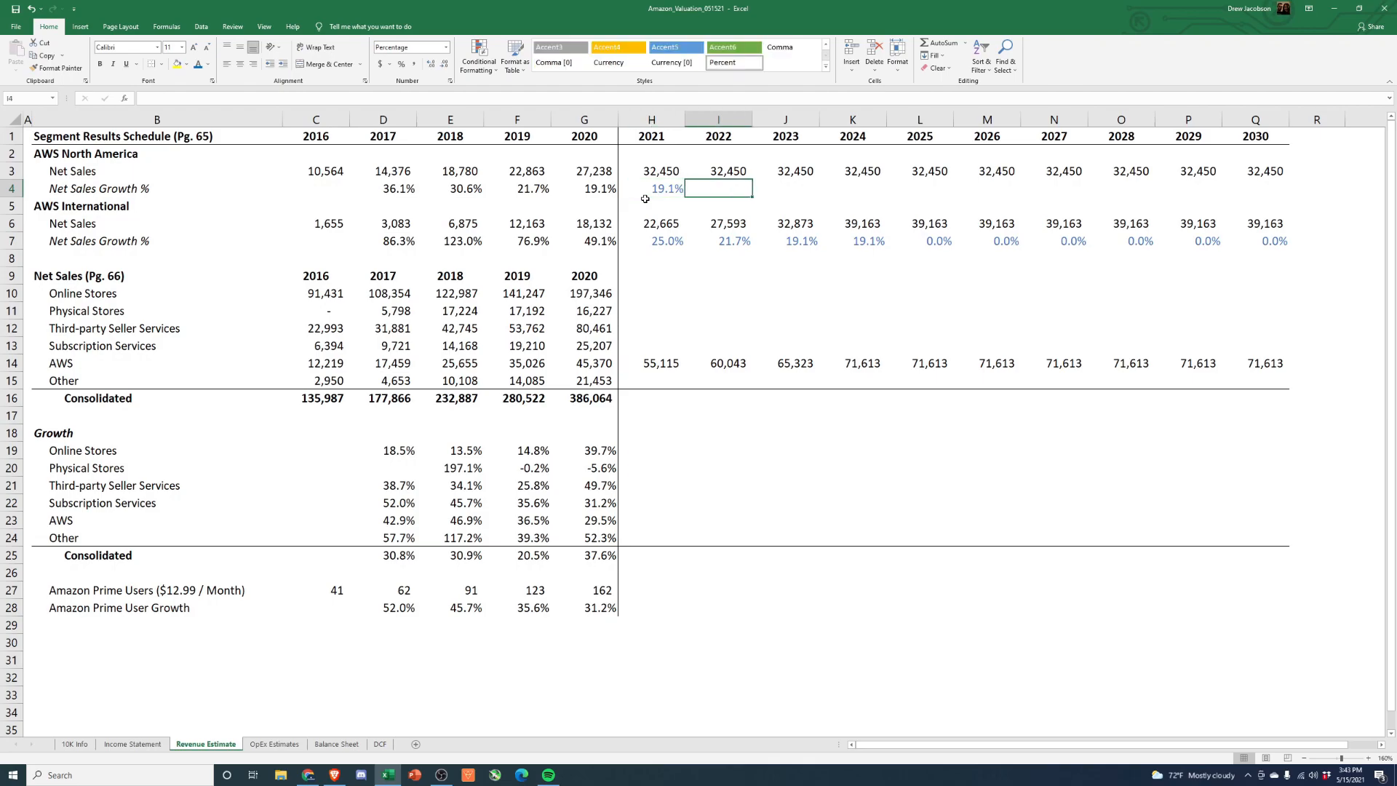
{"action": "left_click", "coordinate": [645, 198]}
{"action": "type", "text": "-.02"}
{"action": "key", "text": "Return"}
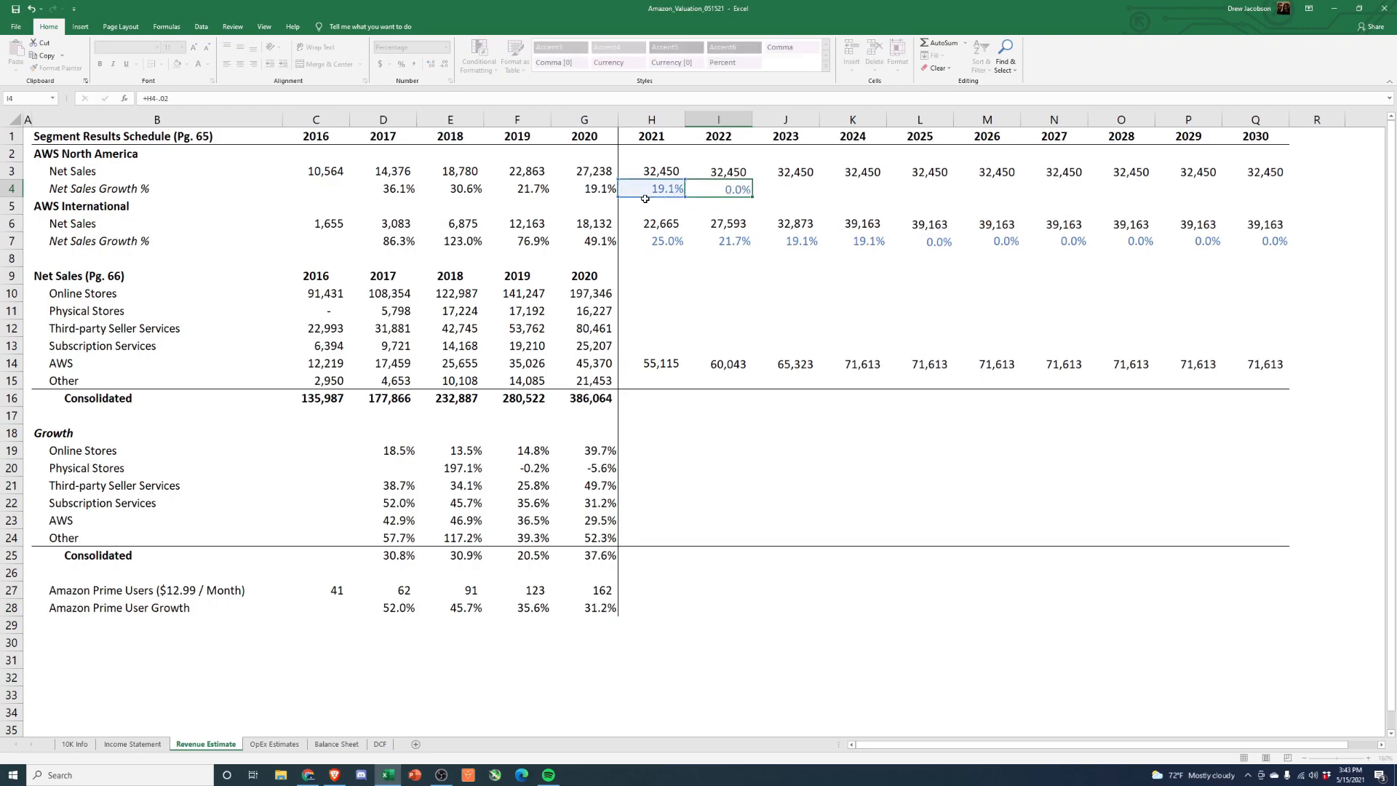
Step: Copy the declining 2022 AWS North America growth formula across 2023 to 2026
{"action": "key", "text": "Up"}
{"action": "key", "text": "ctrl+c"}
{"action": "key", "text": "Right"}
{"action": "key", "text": "shift+Right"}
{"action": "key", "text": "shift+Right"}
{"action": "key", "text": "shift+Right"}
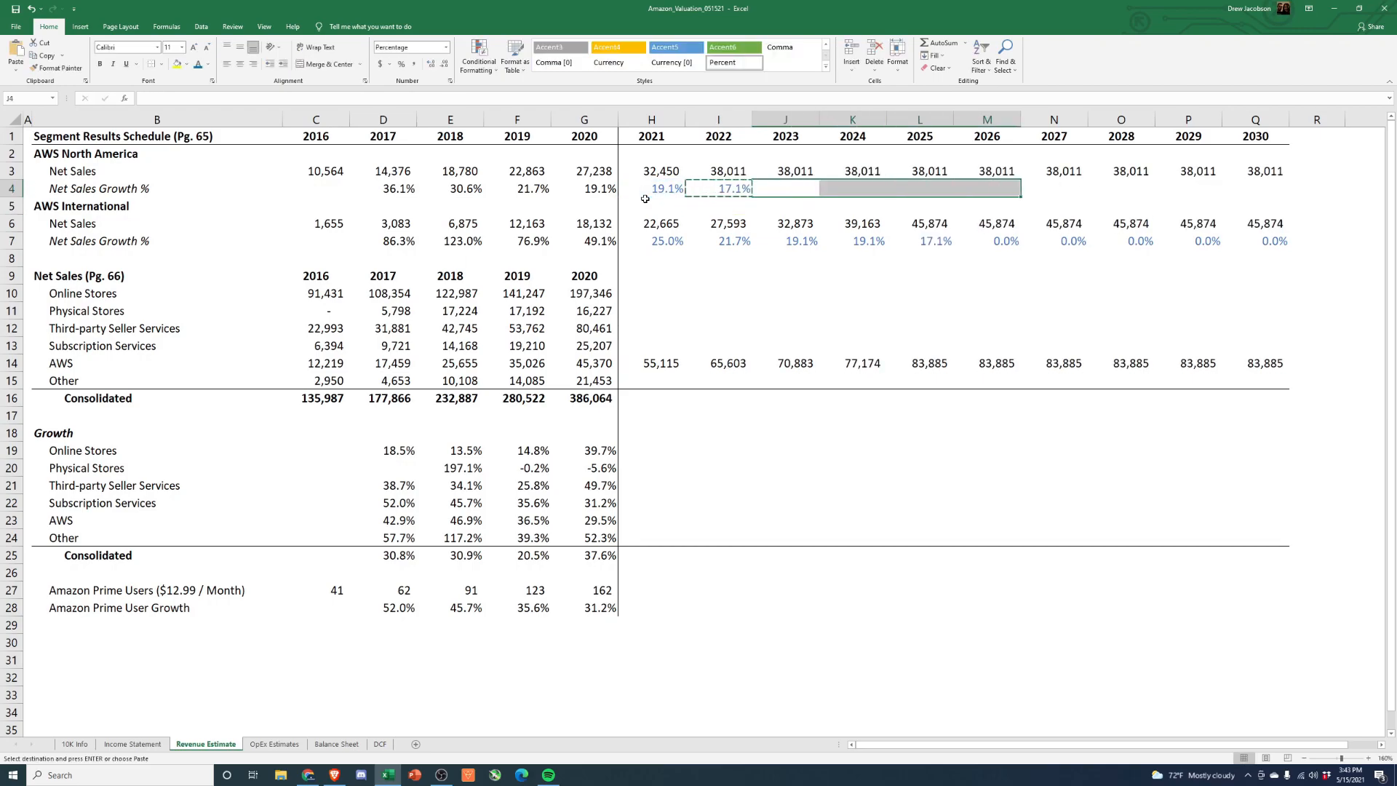
{"action": "key", "text": "ctrl+v"}
{"action": "key", "text": "Right"}
{"action": "key", "text": "Right"}
{"action": "key", "text": "Right"}
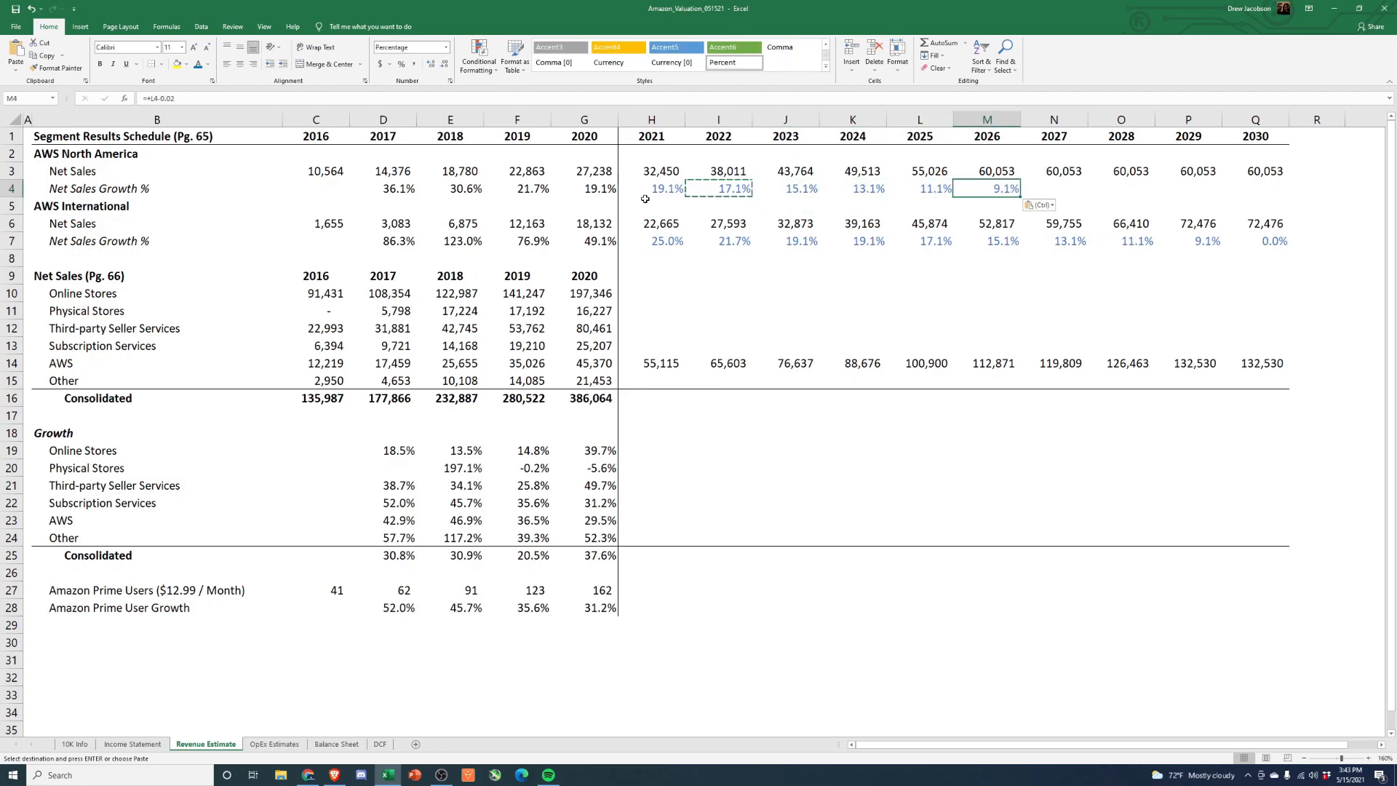
Step: Extend the AWS North America formula that lowers growth by 0.02 a year to 2027 and 2028
{"action": "key", "text": "ctrl+c"}
{"action": "key", "text": "Right"}
{"action": "key", "text": "shift+Right"}
{"action": "key", "text": "ctrl+alt+v"}
{"action": "key", "text": "Return"}
{"action": "key", "text": "Escape"}
{"action": "key", "text": "Right"}
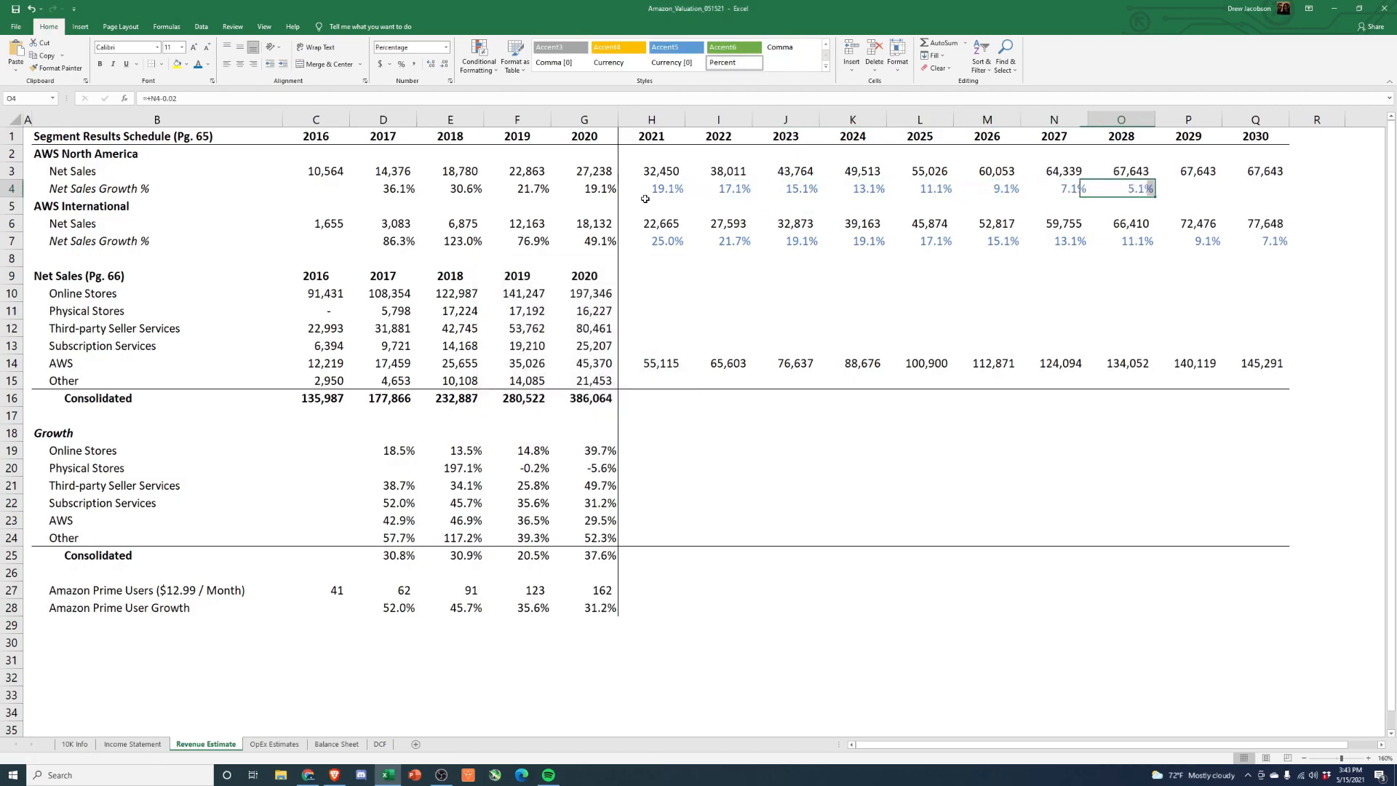
Step: Hold AWS North America growth at the 2028 rate by linking 2029 to the prior year and copying the formula to 2030
{"action": "key", "text": "Right"}
{"action": "type", "text": "+"}
{"action": "key", "text": "Left"}
{"action": "key", "text": "Return"}
{"action": "key", "text": "Up"}
{"action": "key", "text": "ctrl+c"}
{"action": "key", "text": "Right"}
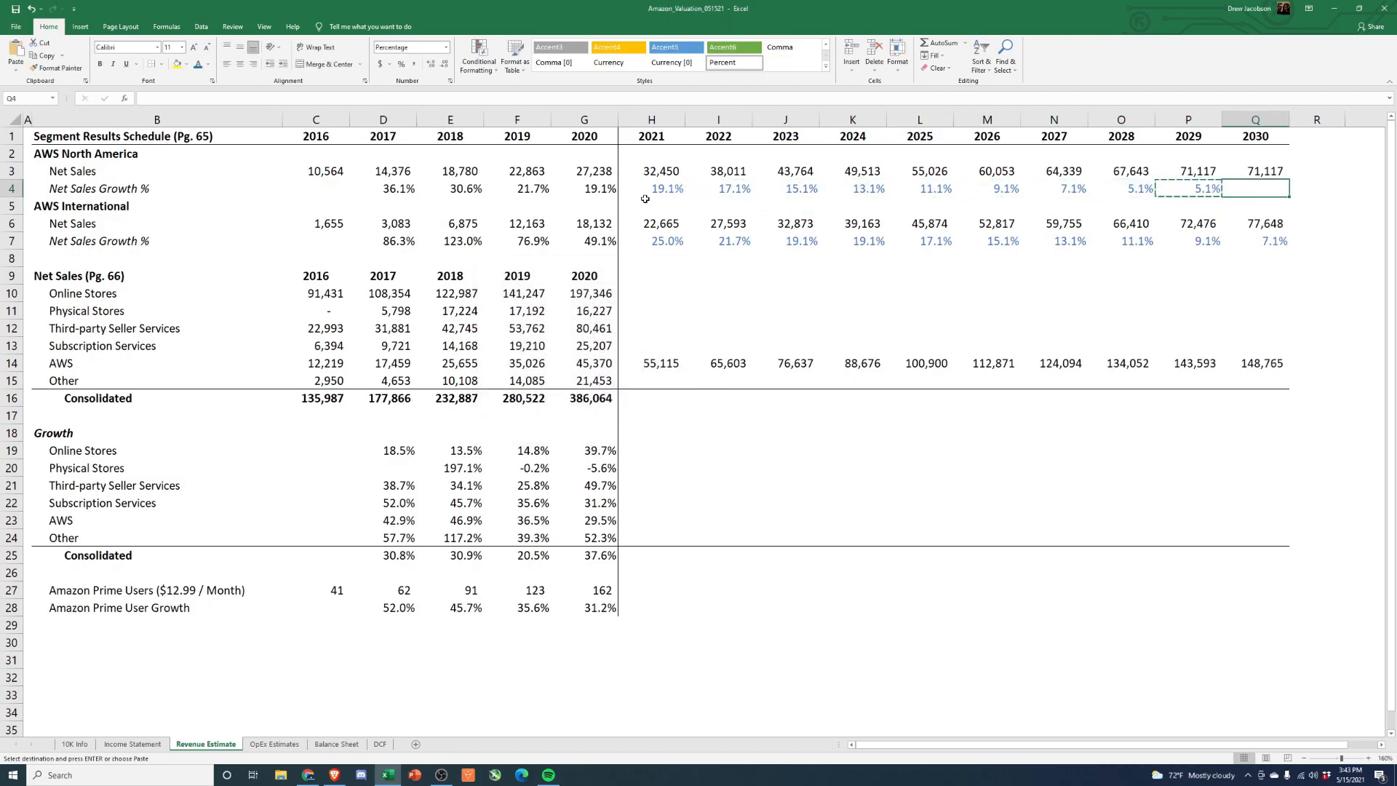
{"action": "key", "text": "ctrl+alt+v"}
{"action": "key", "text": "Return"}
{"action": "key", "text": "Escape"}
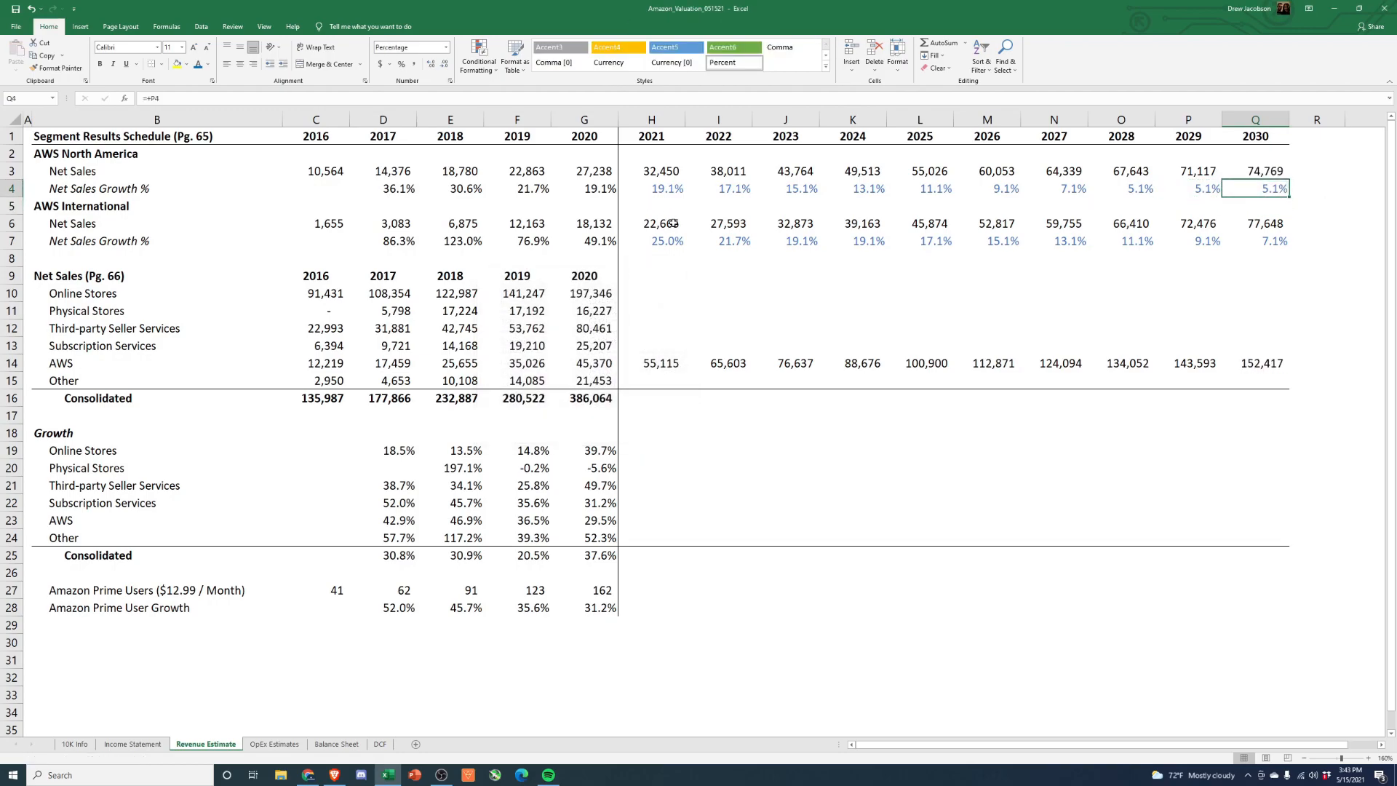
Step: Compare the combined AWS North America and AWS International net sales for 2030 and for 2025
{"action": "left_click", "coordinate": [1266, 226]}
{"action": "left_click", "coordinate": [1269, 169], "text": "ctrl"}
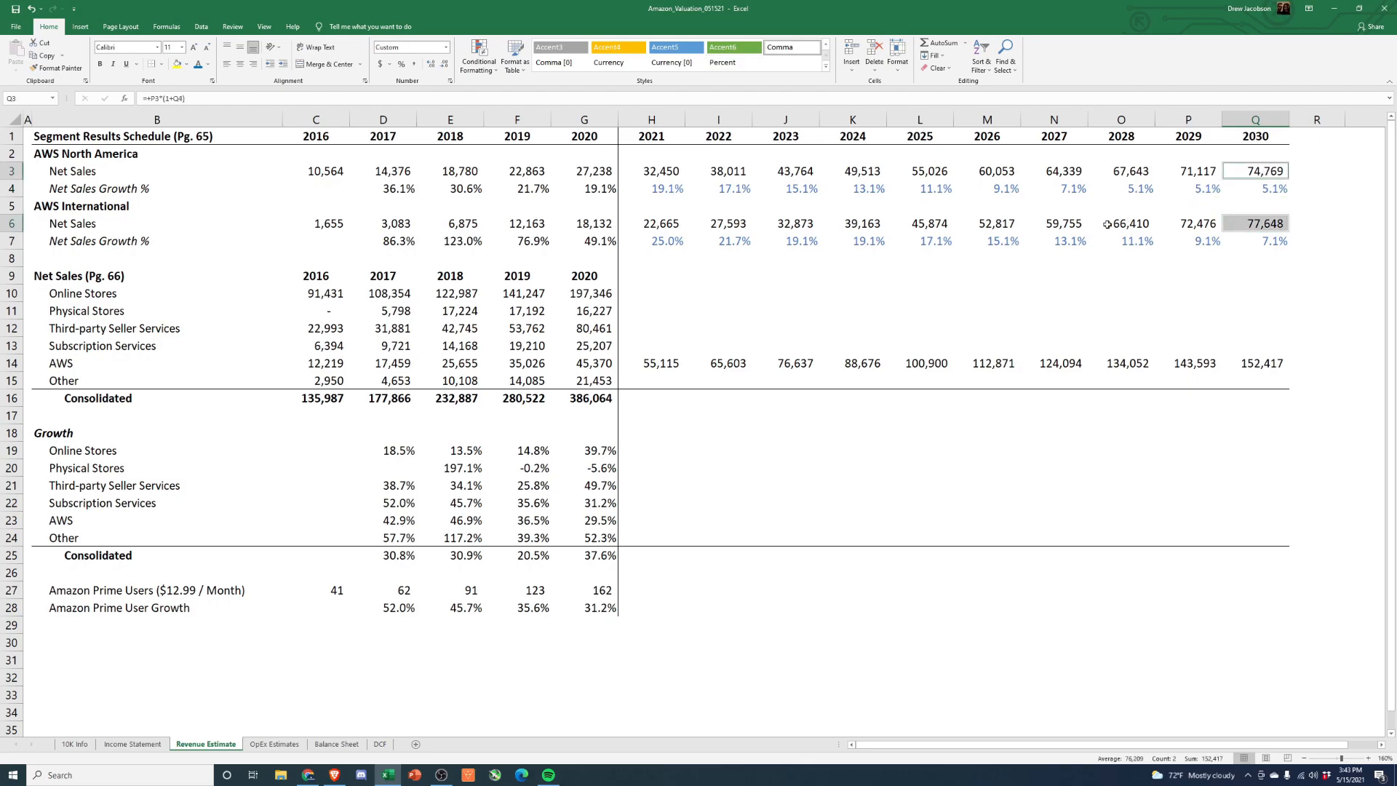
{"action": "left_click", "coordinate": [930, 176]}
{"action": "left_click", "coordinate": [928, 222], "text": "ctrl"}
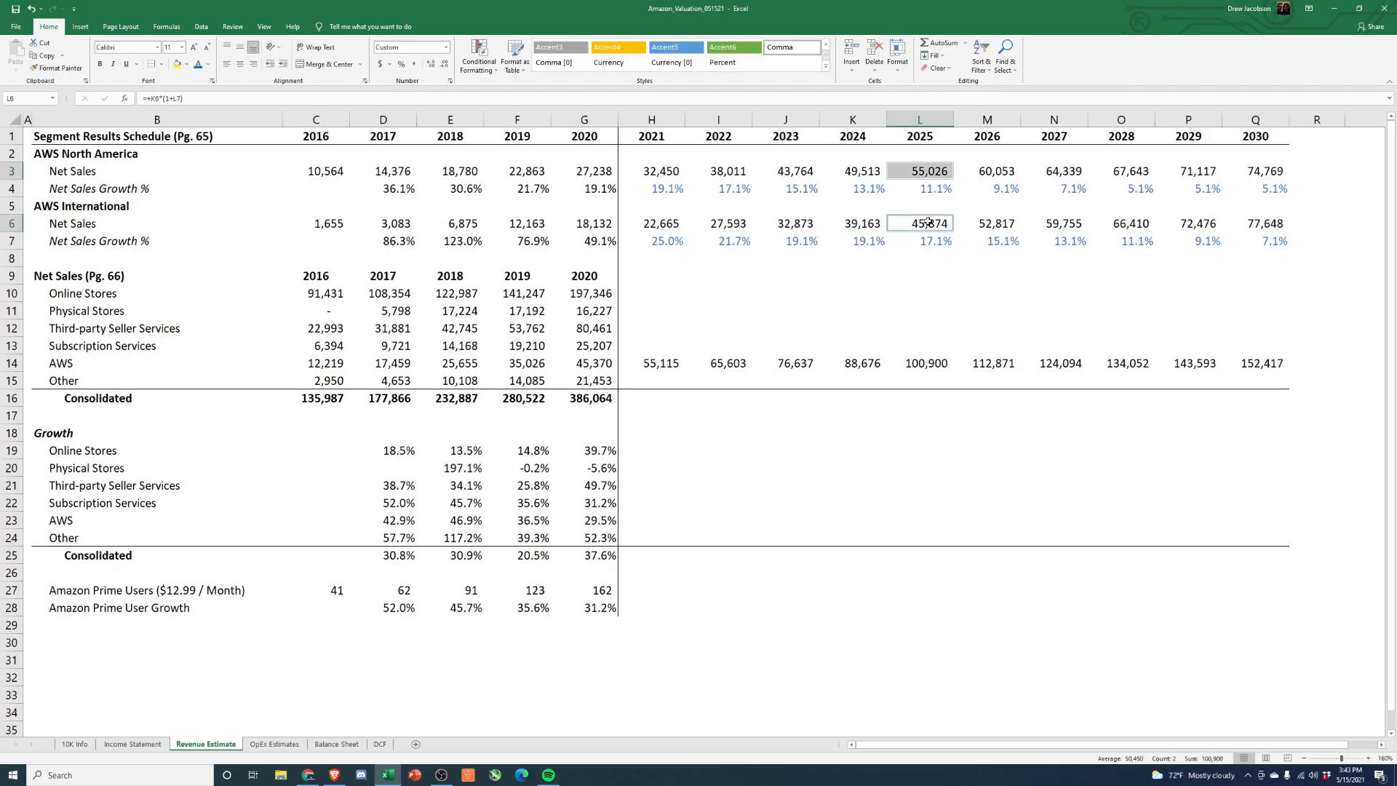
Step: Switch to the browser, open the cloud computing industry growth article and check its publication date
{"action": "left_click", "coordinate": [334, 774]}
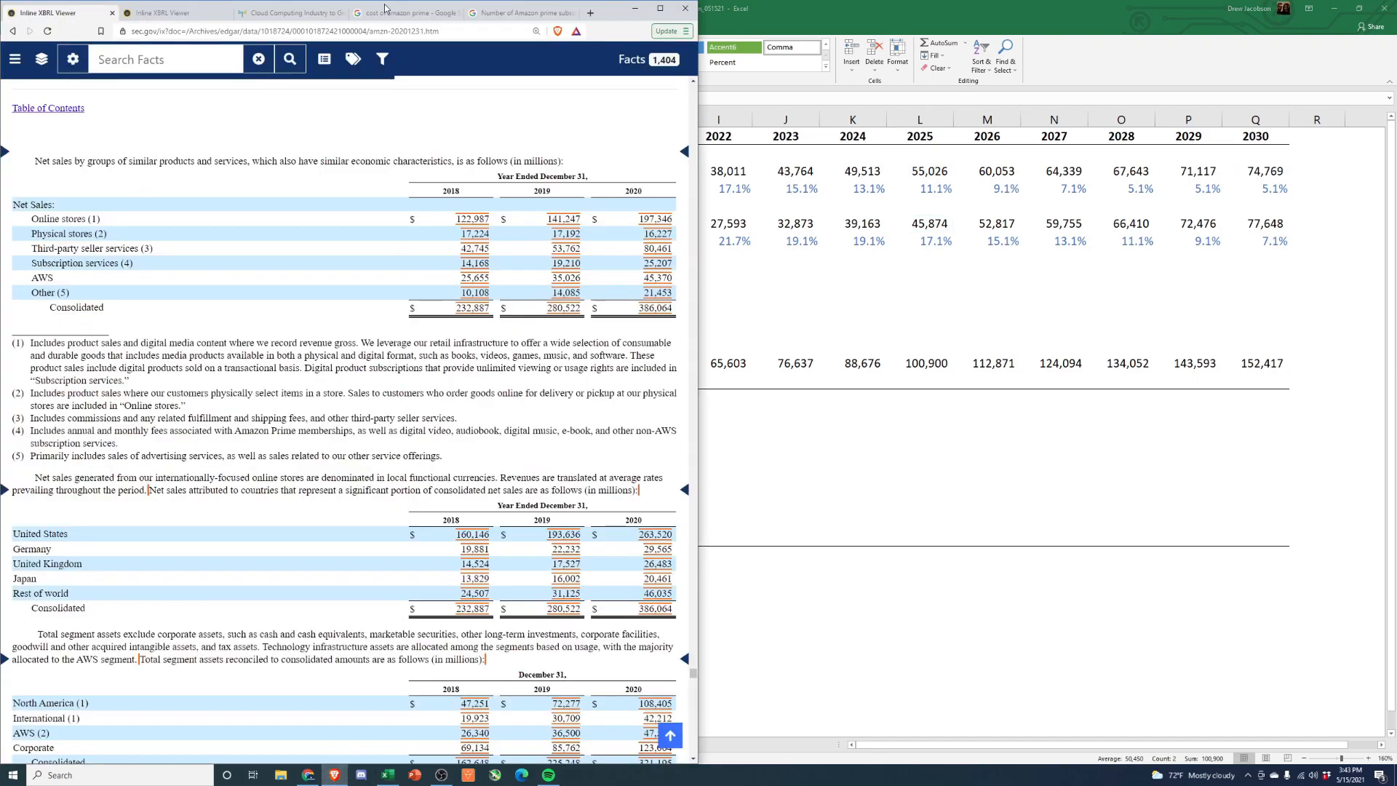
{"action": "left_click", "coordinate": [265, 13]}
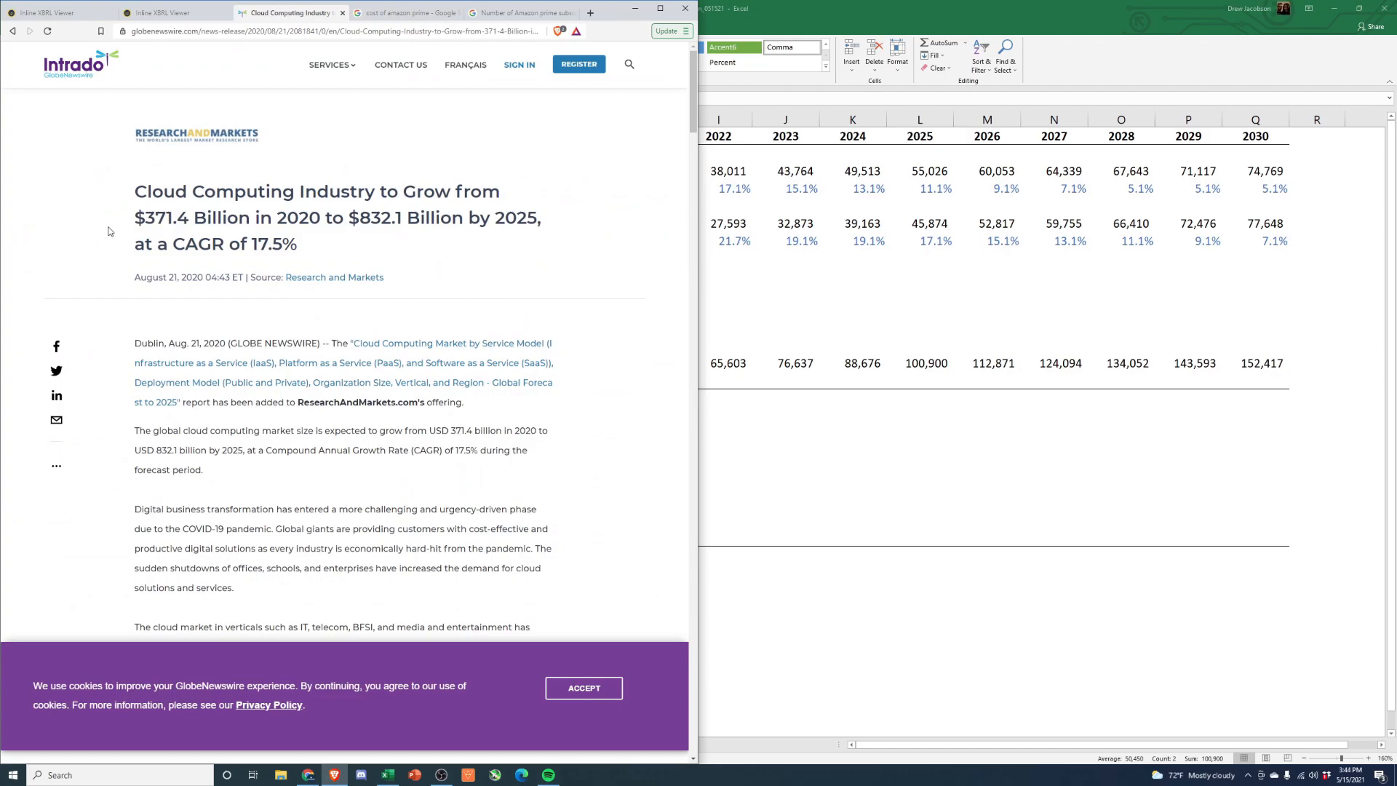
{"action": "left_click_drag", "start_coordinate": [140, 277], "coordinate": [200, 277]}
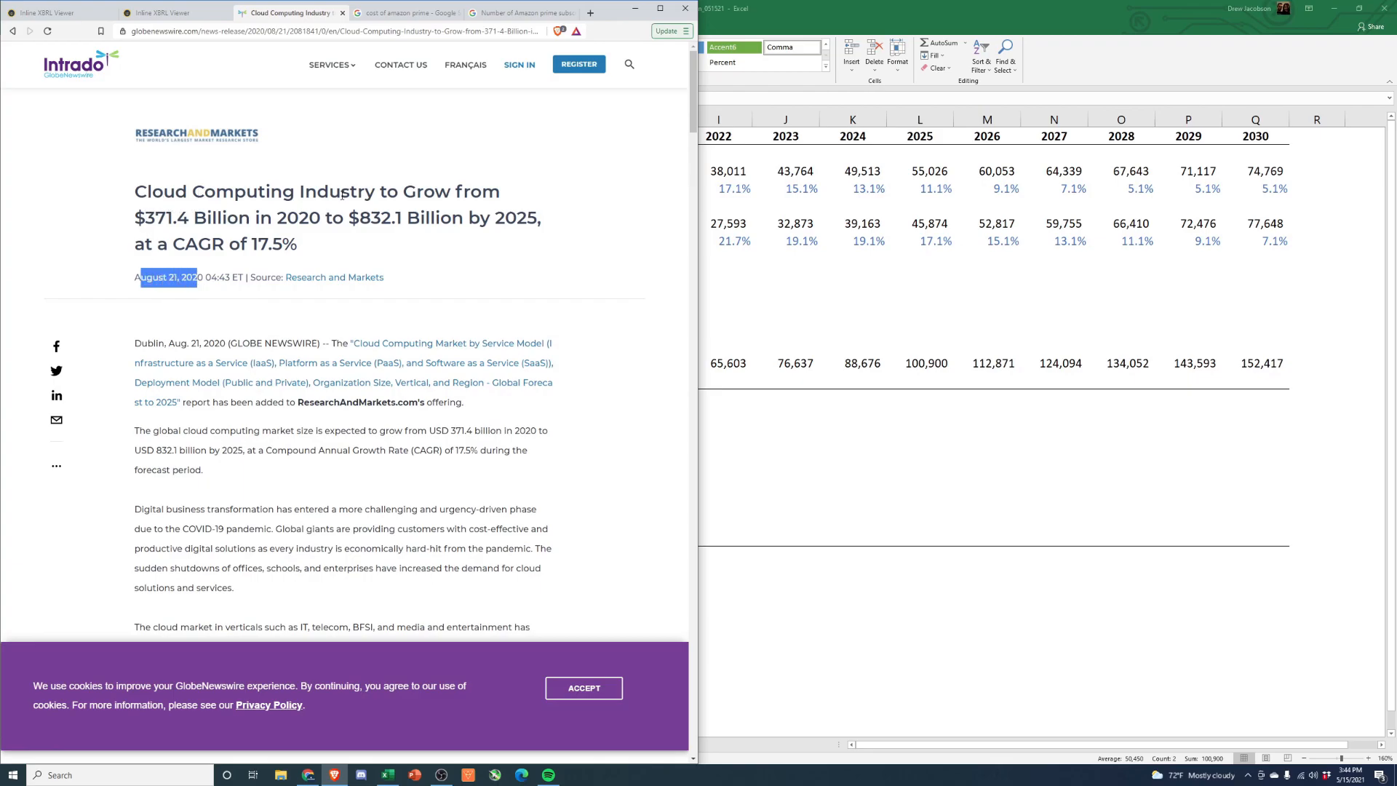
Step: Compare the article's 2020 cloud market size with the combined 2020 AWS North America and International net sales in the workbook
{"action": "left_click", "coordinate": [278, 197]}
{"action": "left_click_drag", "start_coordinate": [149, 218], "coordinate": [325, 221]}
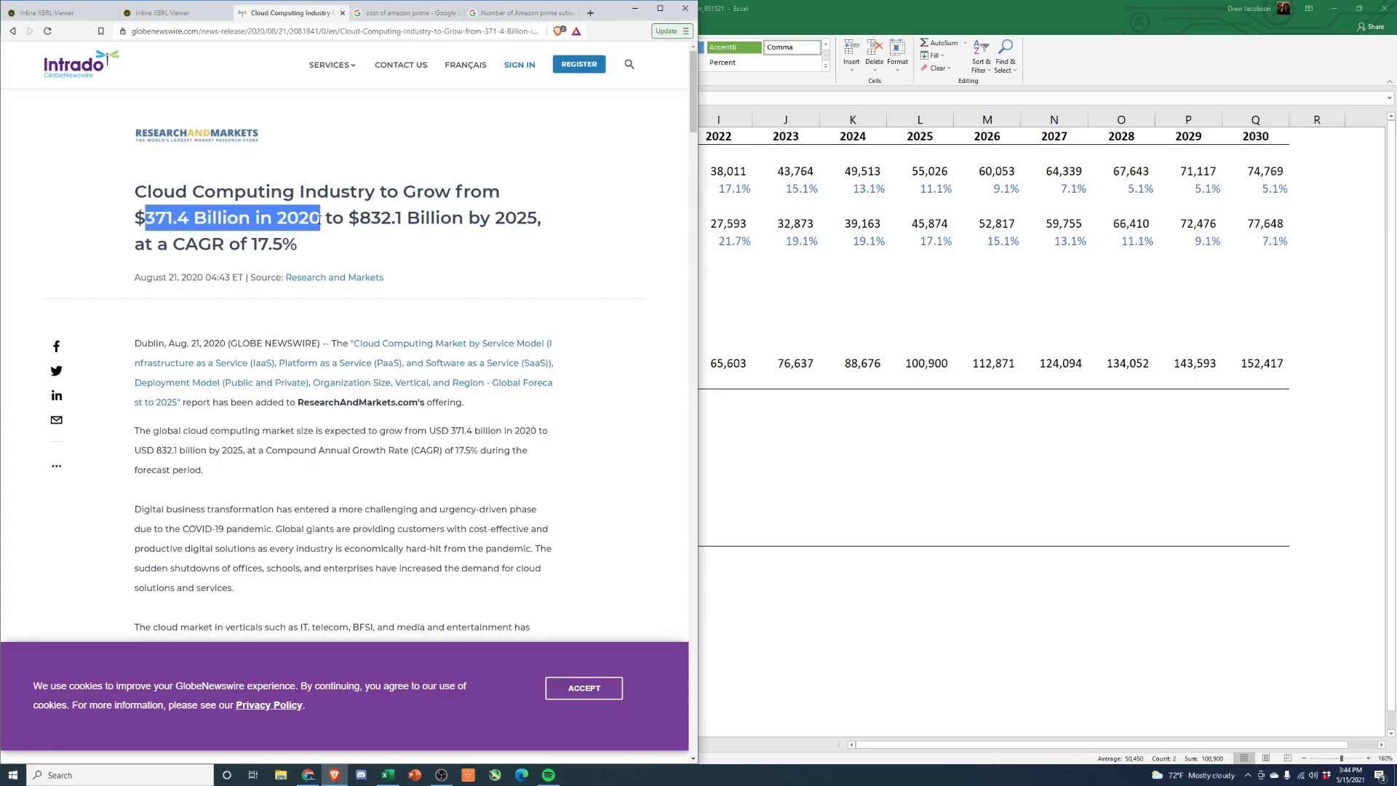
{"action": "key", "text": "alt+Tab"}
{"action": "left_click", "coordinate": [596, 168]}
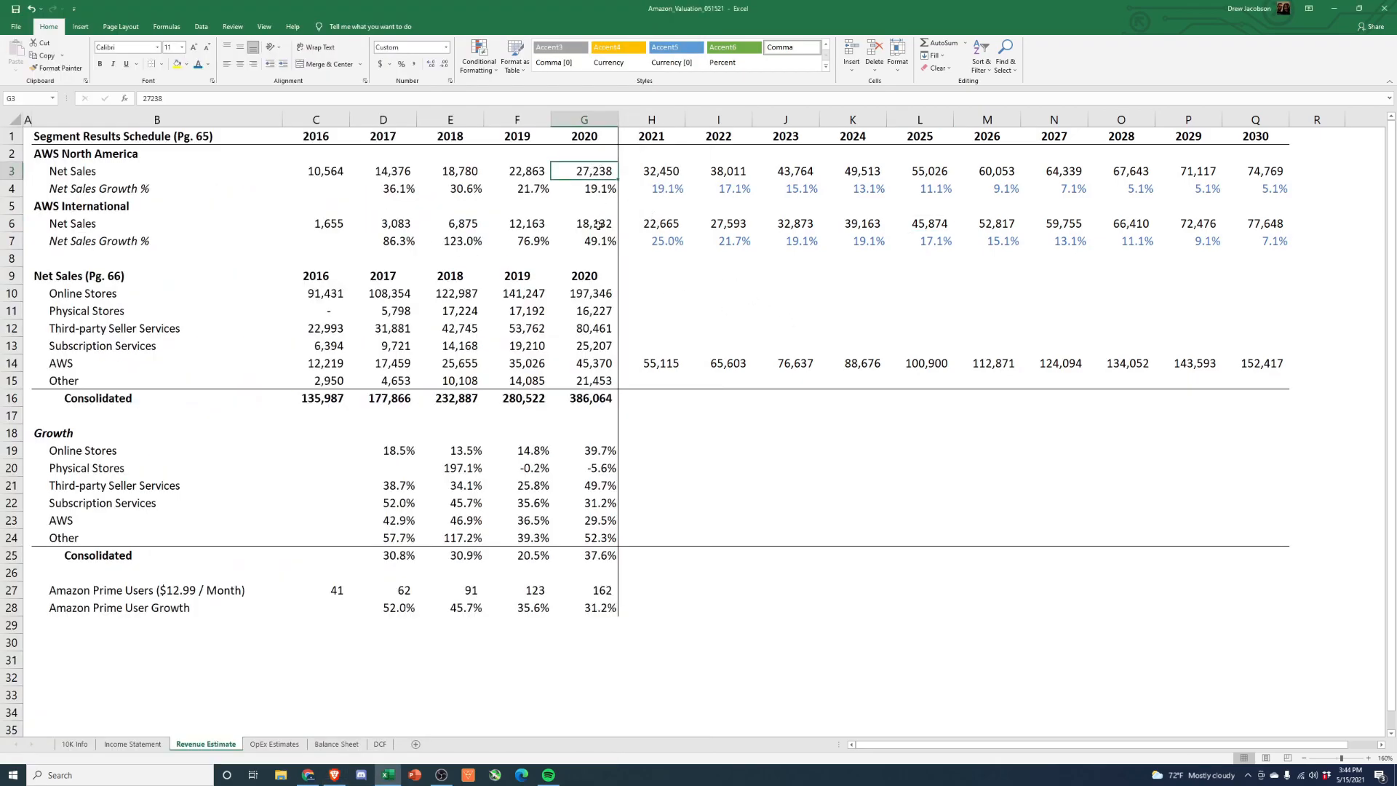
{"action": "left_click", "coordinate": [597, 225], "text": "ctrl"}
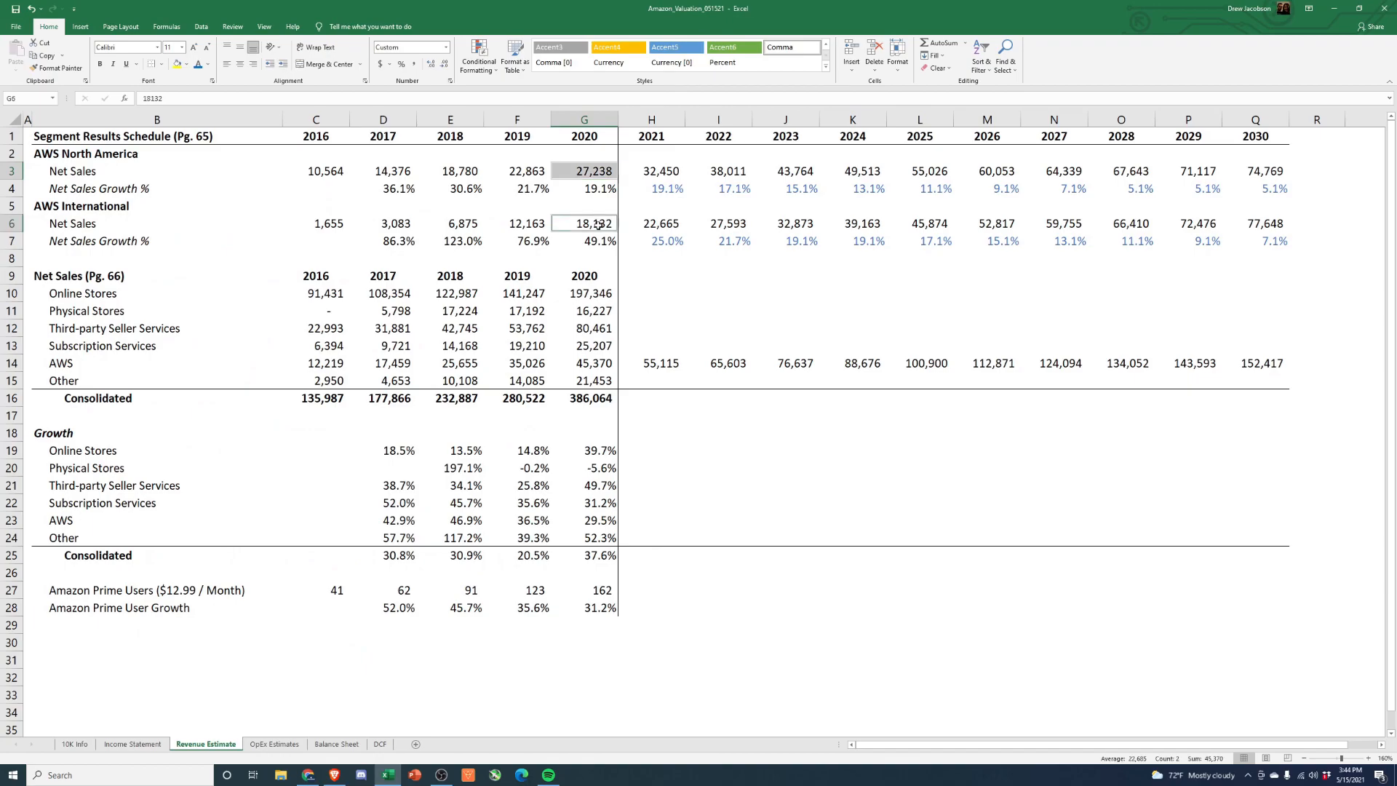
Step: Compare the article's 2025 cloud market estimate with the combined 2025 AWS North America and International net sales
{"action": "key", "text": "alt+Tab"}
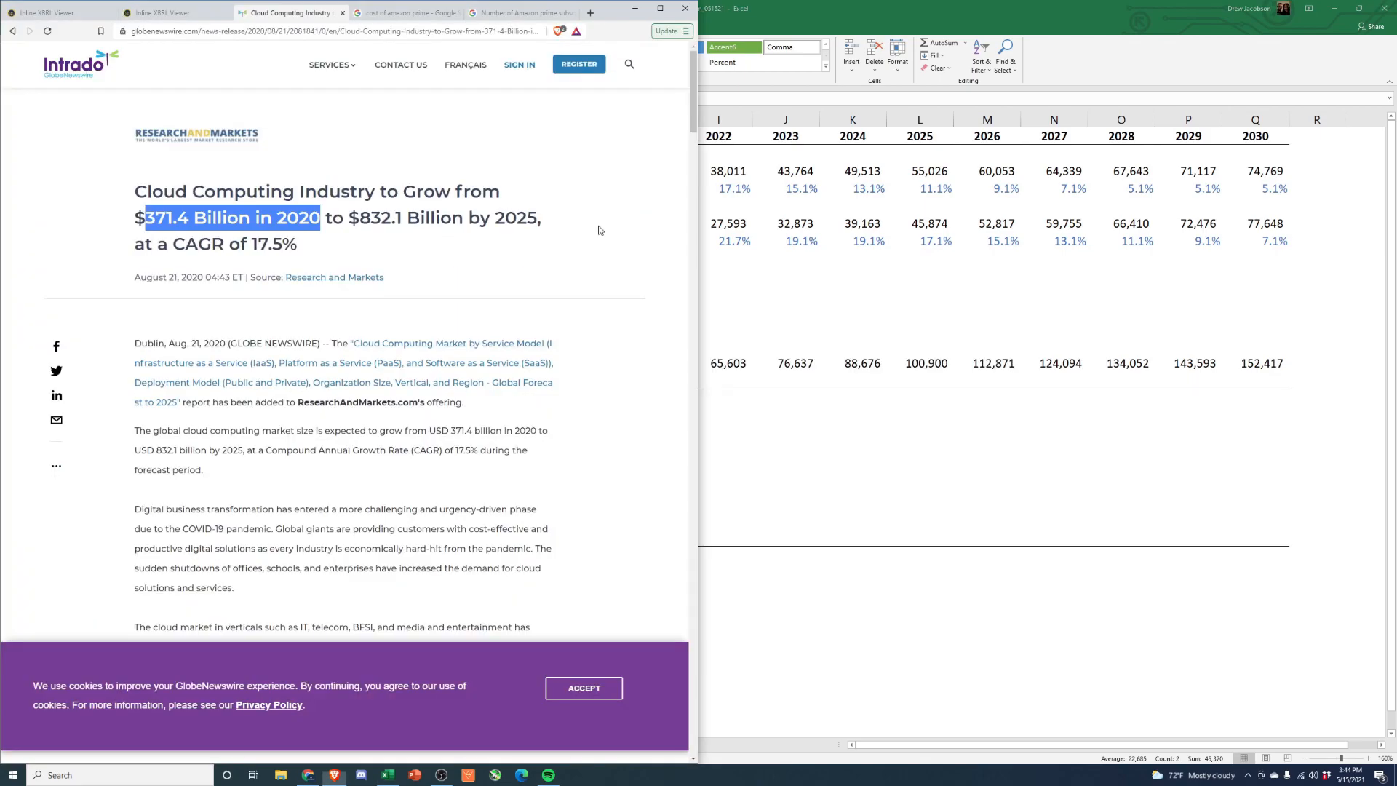
{"action": "left_click_drag", "start_coordinate": [360, 217], "coordinate": [403, 219]}
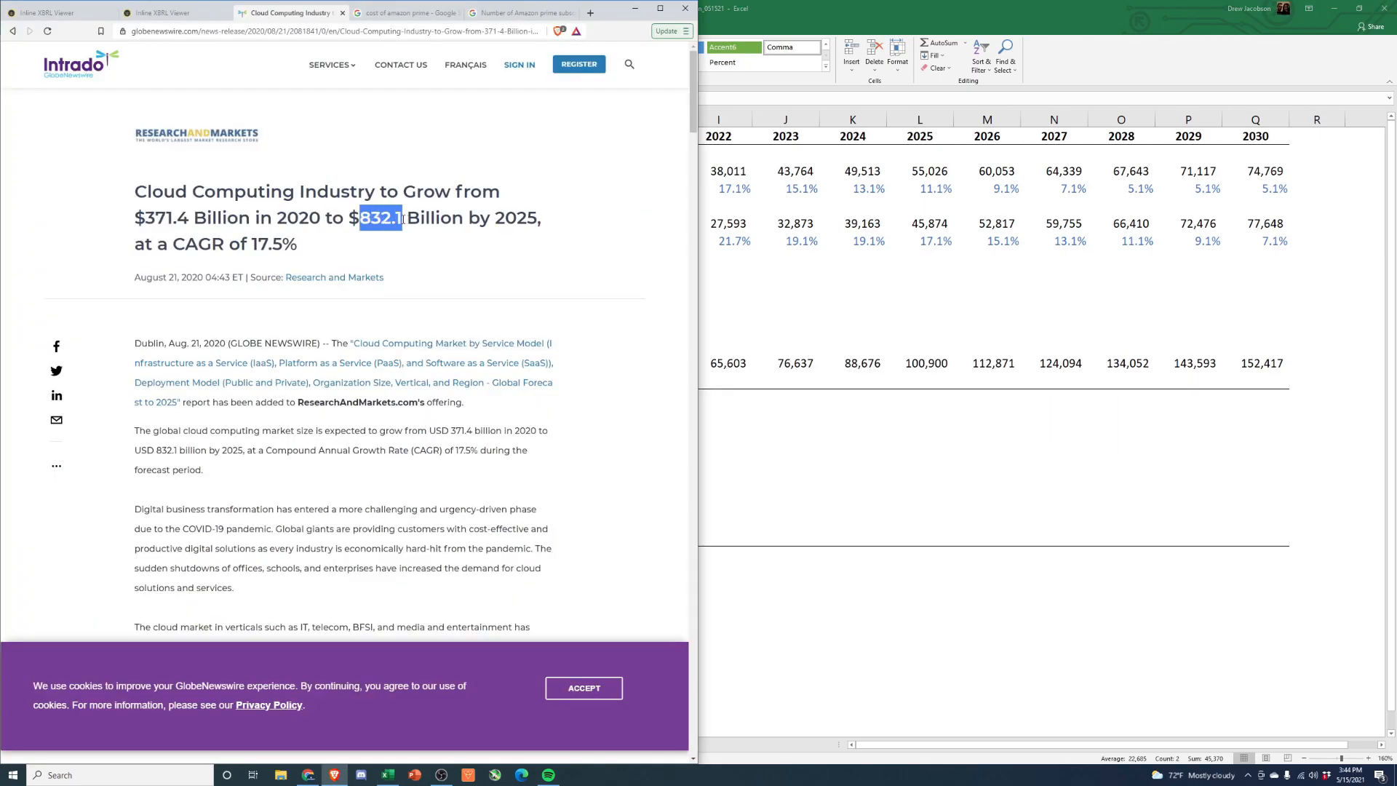
{"action": "key", "text": "alt+Tab"}
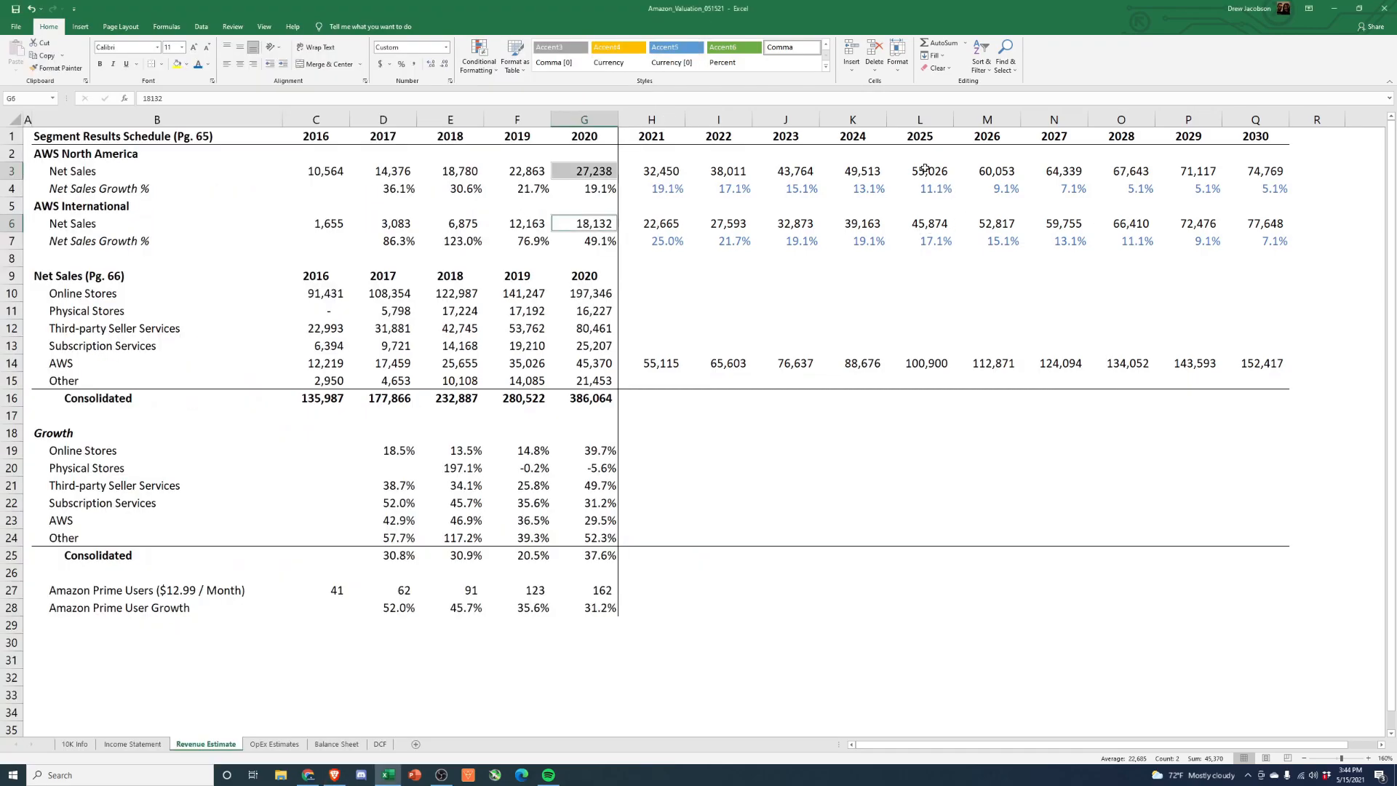
{"action": "left_click", "coordinate": [925, 170]}
{"action": "left_click", "coordinate": [925, 222], "text": "ctrl"}
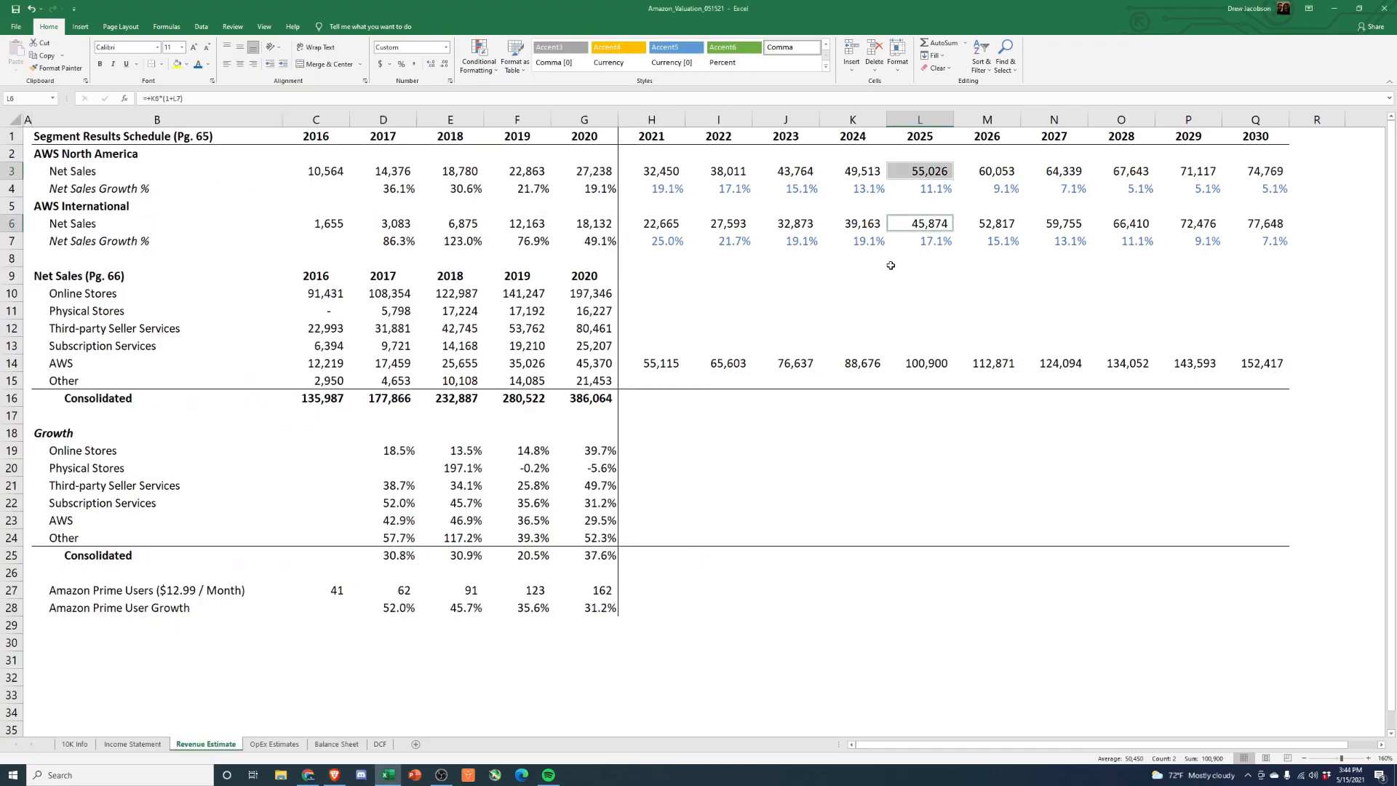
{"action": "key", "text": "alt+Tab"}
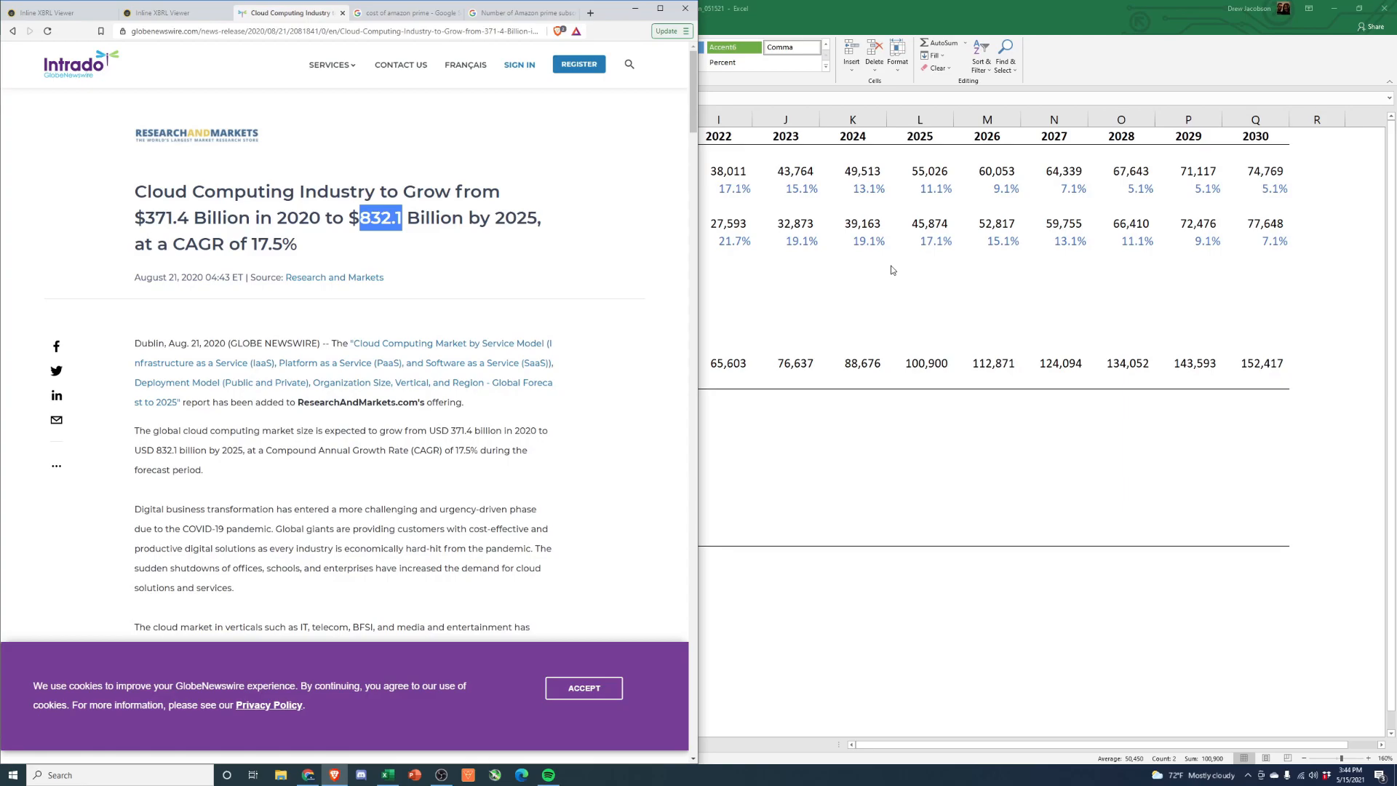
{"action": "key", "text": "alt+Tab"}
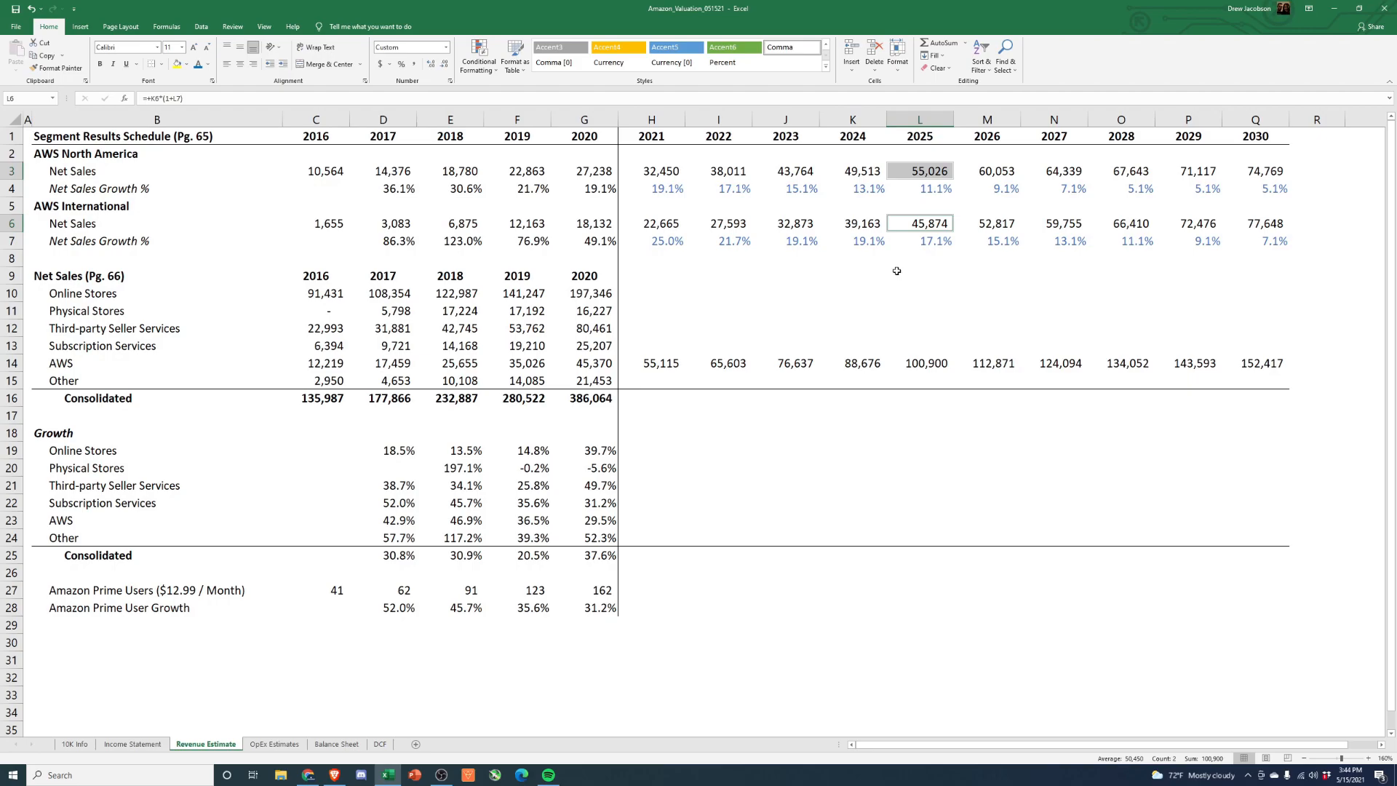
{"action": "key", "text": "alt+Tab"}
{"action": "key", "text": "alt+Tab"}
Step: In L8, add the 2025 AWS International and AWS North America net sales with the formula +L6+L3
{"action": "left_click", "coordinate": [939, 261]}
{"action": "type", "text": "+"}
{"action": "key", "text": "Up"}
{"action": "key", "text": "Up"}
{"action": "type", "text": "+"}
{"action": "key", "text": "Up"}
{"action": "key", "text": "Up"}
{"action": "key", "text": "Up"}
{"action": "key", "text": "Up"}
{"action": "key", "text": "Up"}
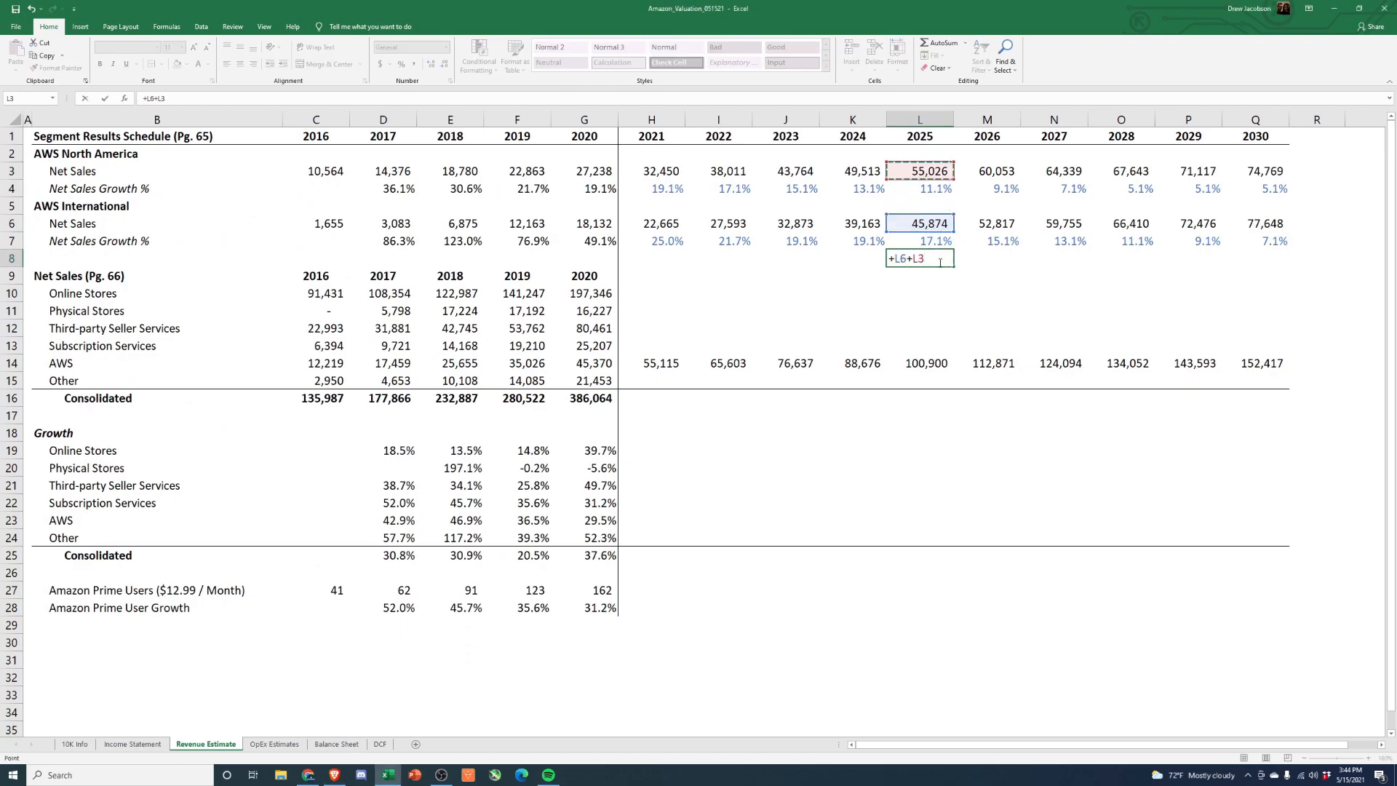
{"action": "key", "text": "ctrl+Return"}
Step: In M8, calculate the 2025 AWS market share by dividing L8 by 800000
{"action": "key", "text": "Right"}
{"action": "type", "text": "+"}
{"action": "key", "text": "Left"}
{"action": "type", "text": "/800"}
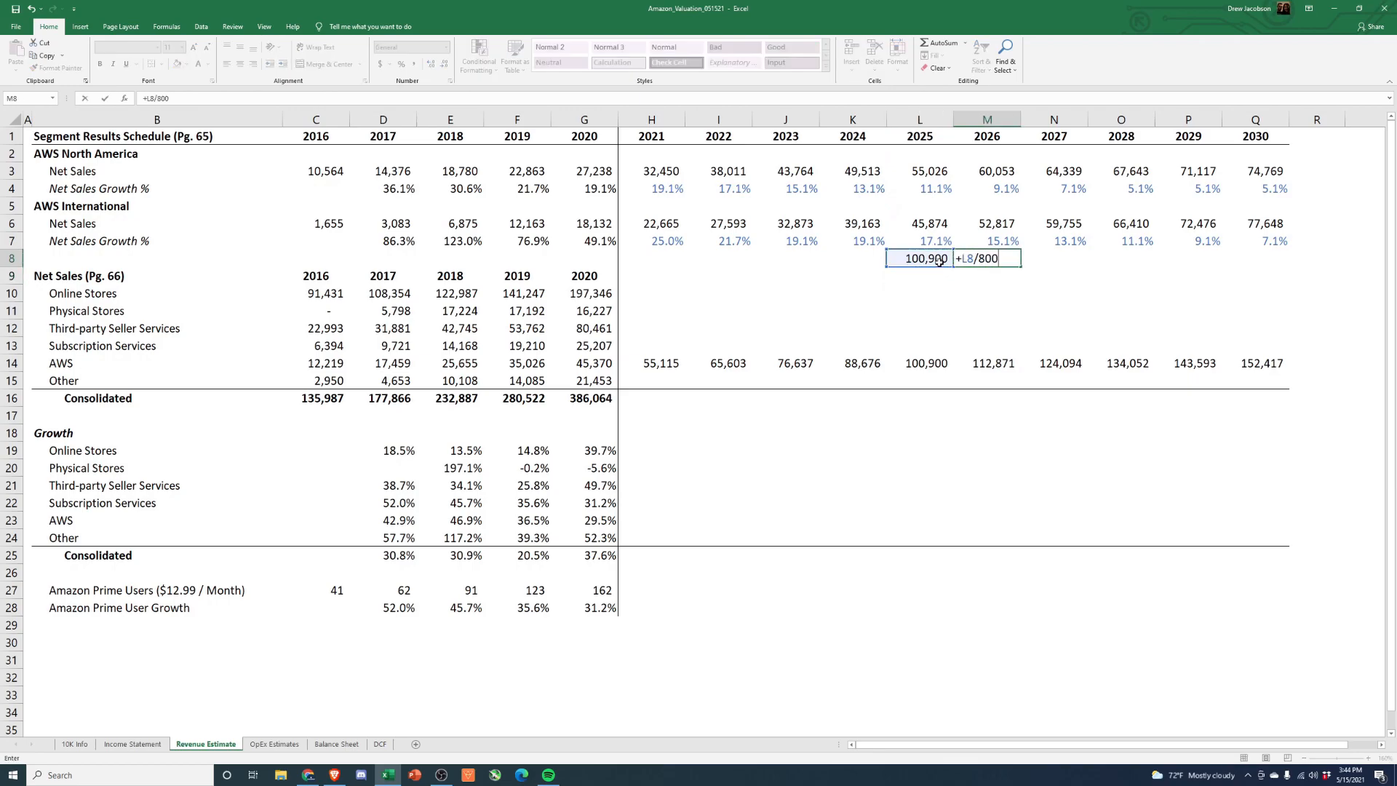
{"action": "type", "text": "00"}
{"action": "key", "text": "ctrl+Return"}
Step: In G8, add the 2020 AWS International and AWS North America net sales
{"action": "key", "text": "Left"}
{"action": "key", "text": "Left"}
{"action": "key", "text": "Left"}
{"action": "key", "text": "Left"}
{"action": "key", "text": "Left"}
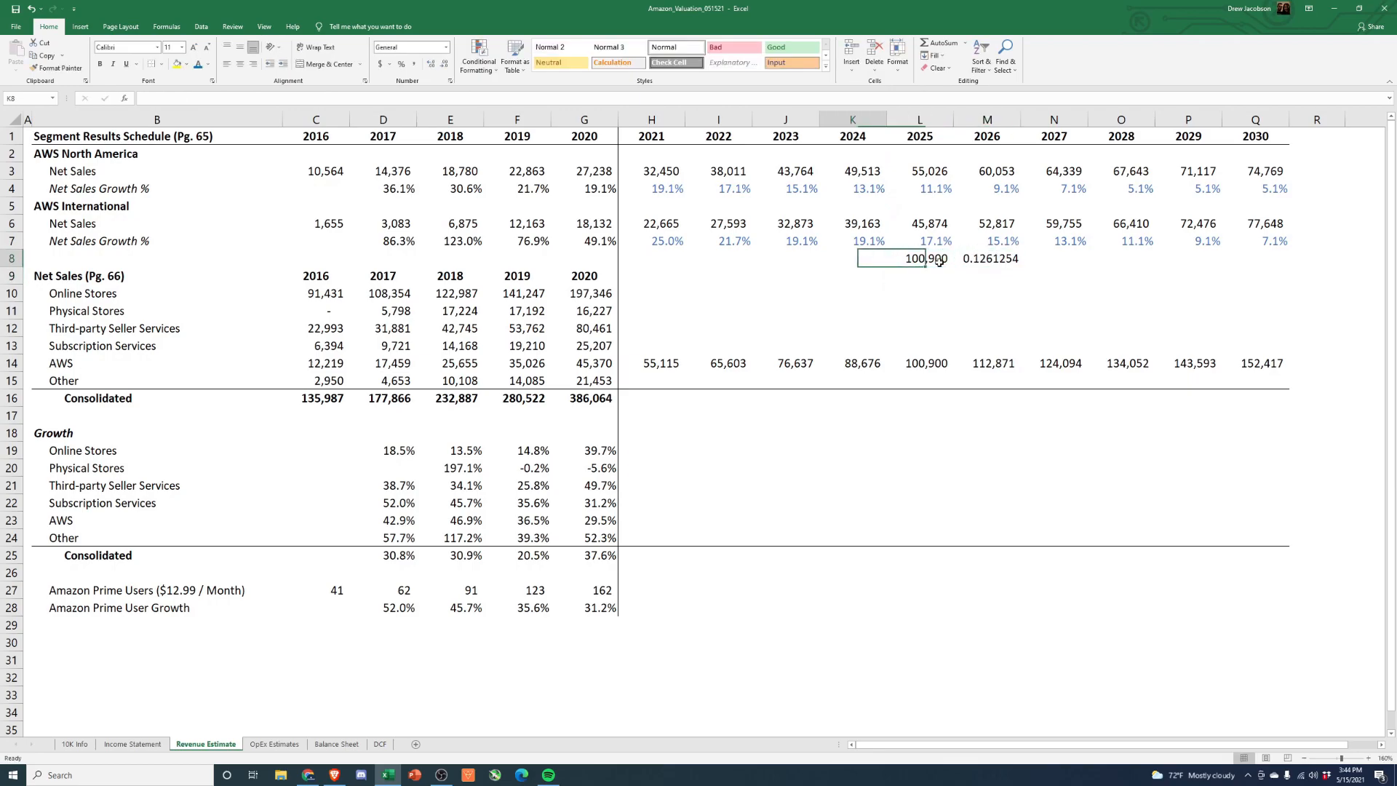
{"action": "key", "text": "Left"}
{"action": "type", "text": "+"}
{"action": "key", "text": "Up"}
{"action": "key", "text": "Up"}
{"action": "type", "text": "+"}
{"action": "key", "text": "Up"}
{"action": "key", "text": "Up"}
{"action": "key", "text": "Up"}
{"action": "key", "text": "Up"}
{"action": "key", "text": "Up"}
{"action": "key", "text": "ctrl+Return"}
Step: Check the 2020 market size in the article and calculate the 2020 AWS share in H8 as G8 divided by 371000
{"action": "key", "text": "alt+Tab"}
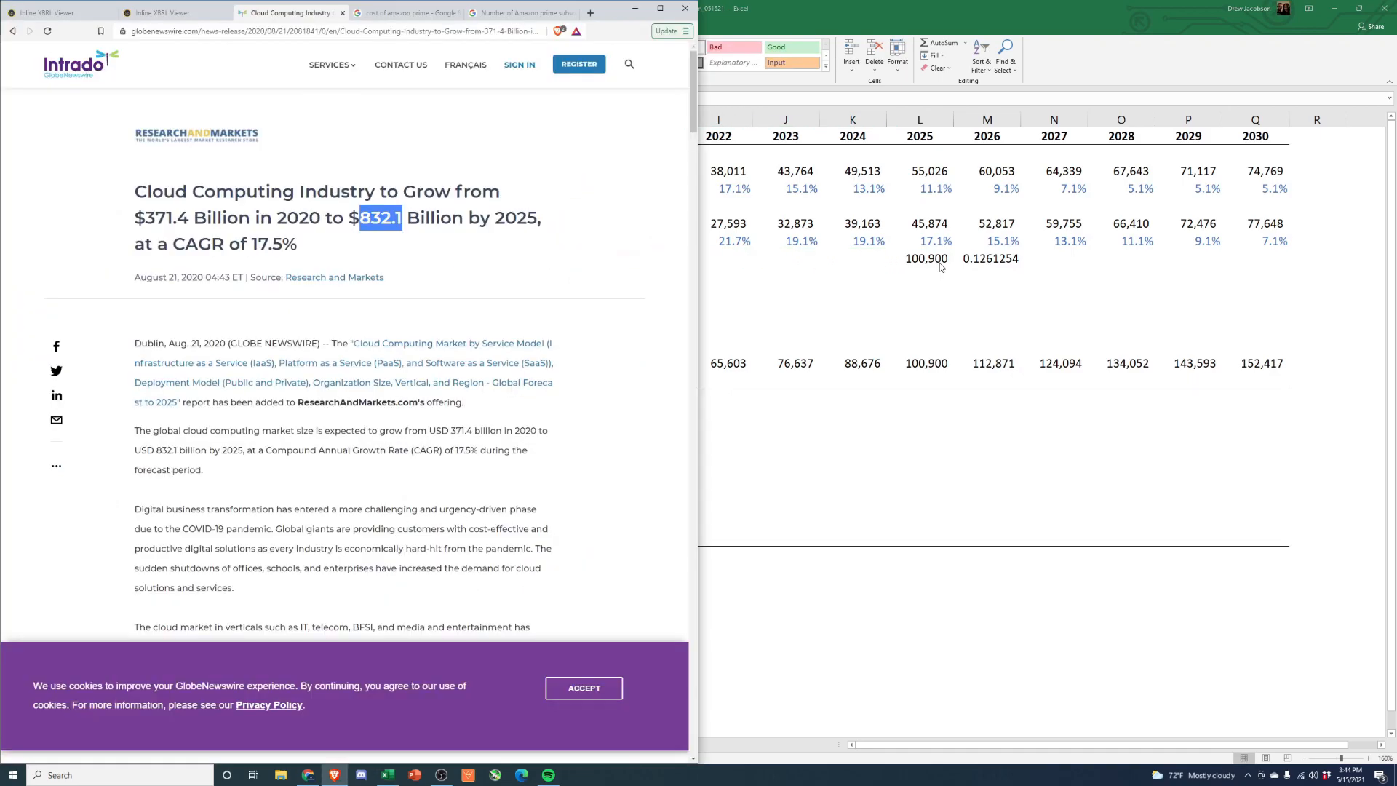
{"action": "key", "text": "alt+Tab"}
{"action": "key", "text": "Right"}
{"action": "type", "text": "+"}
{"action": "key", "text": "Left"}
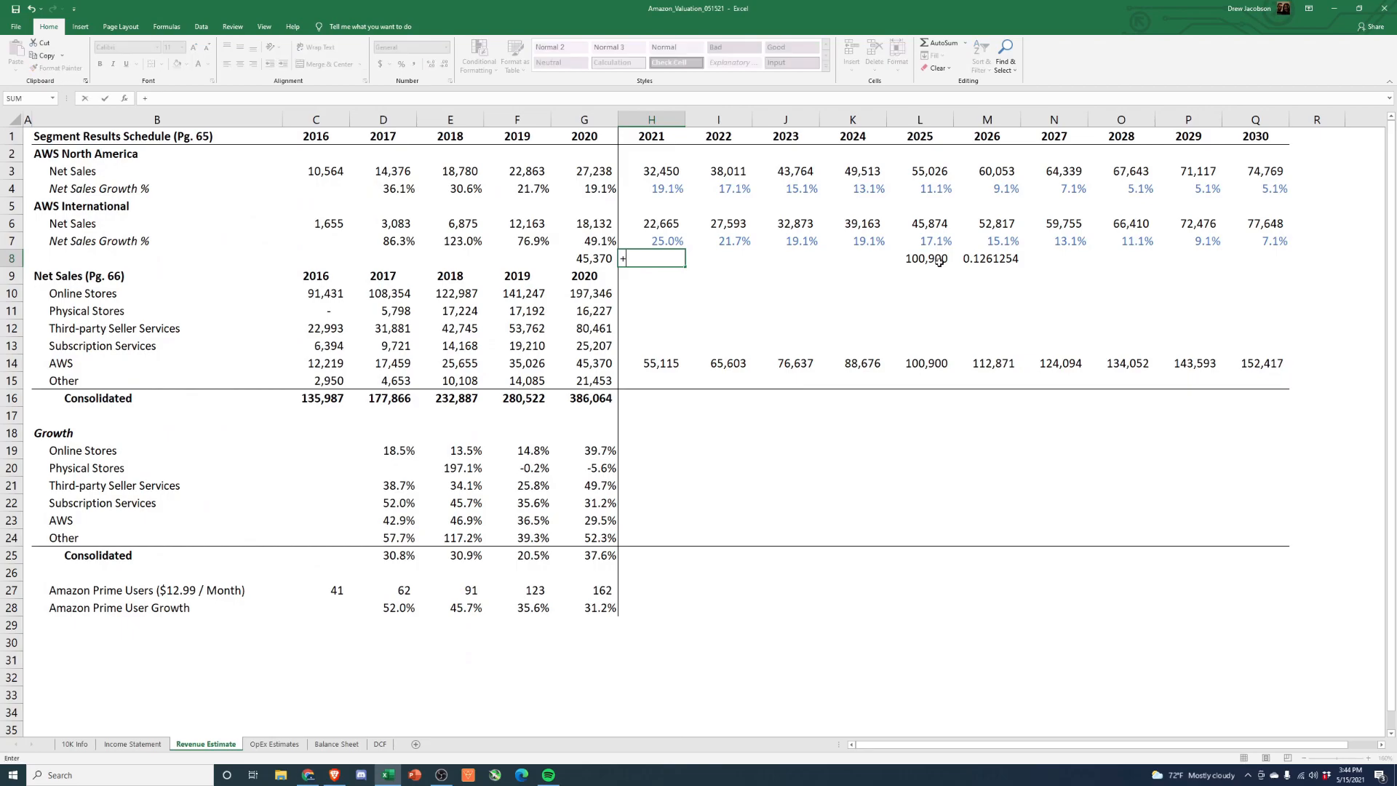
{"action": "type", "text": "/3"}
{"action": "key", "text": "ctrl+Return"}
{"action": "key", "text": "Home"}
{"action": "key", "text": "End"}
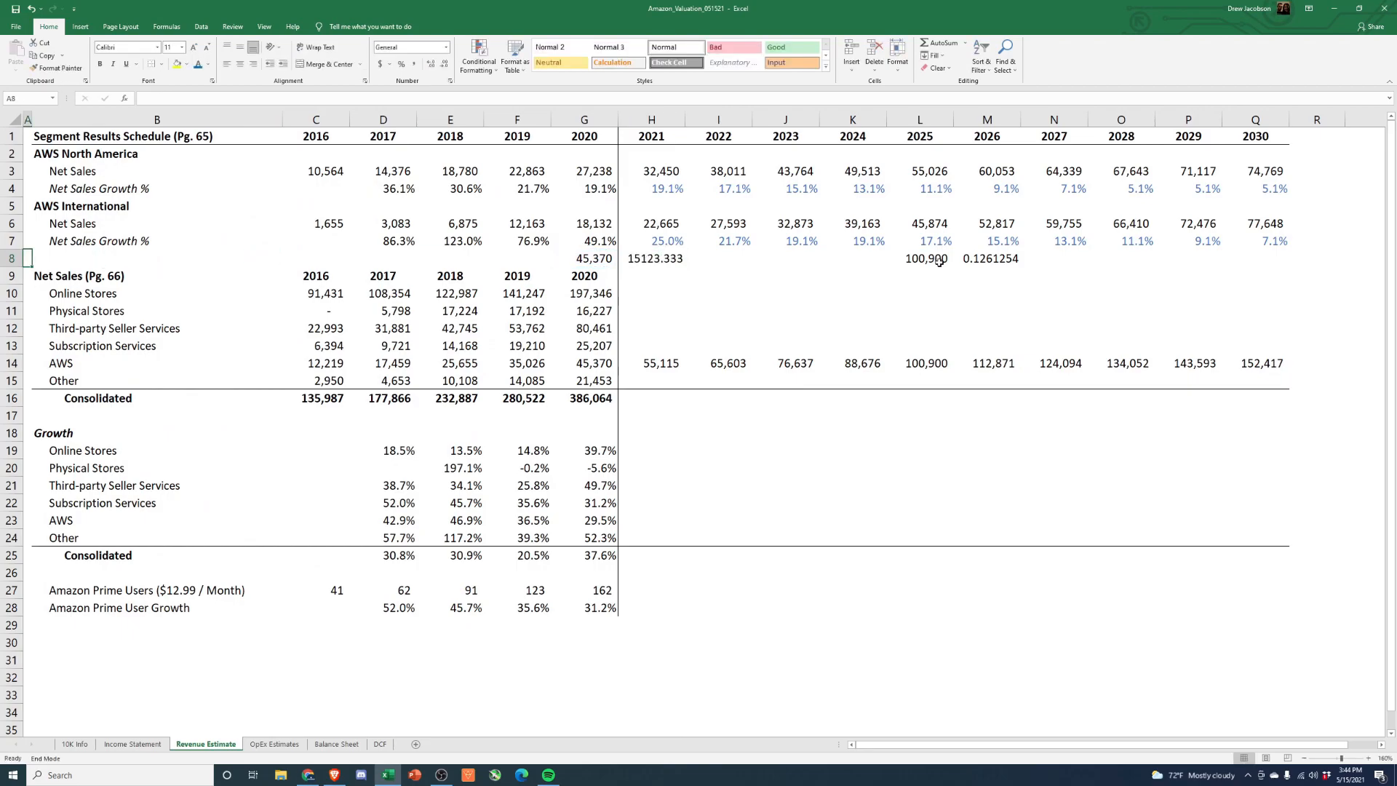
{"action": "key", "text": "Right"}
{"action": "key", "text": "Right"}
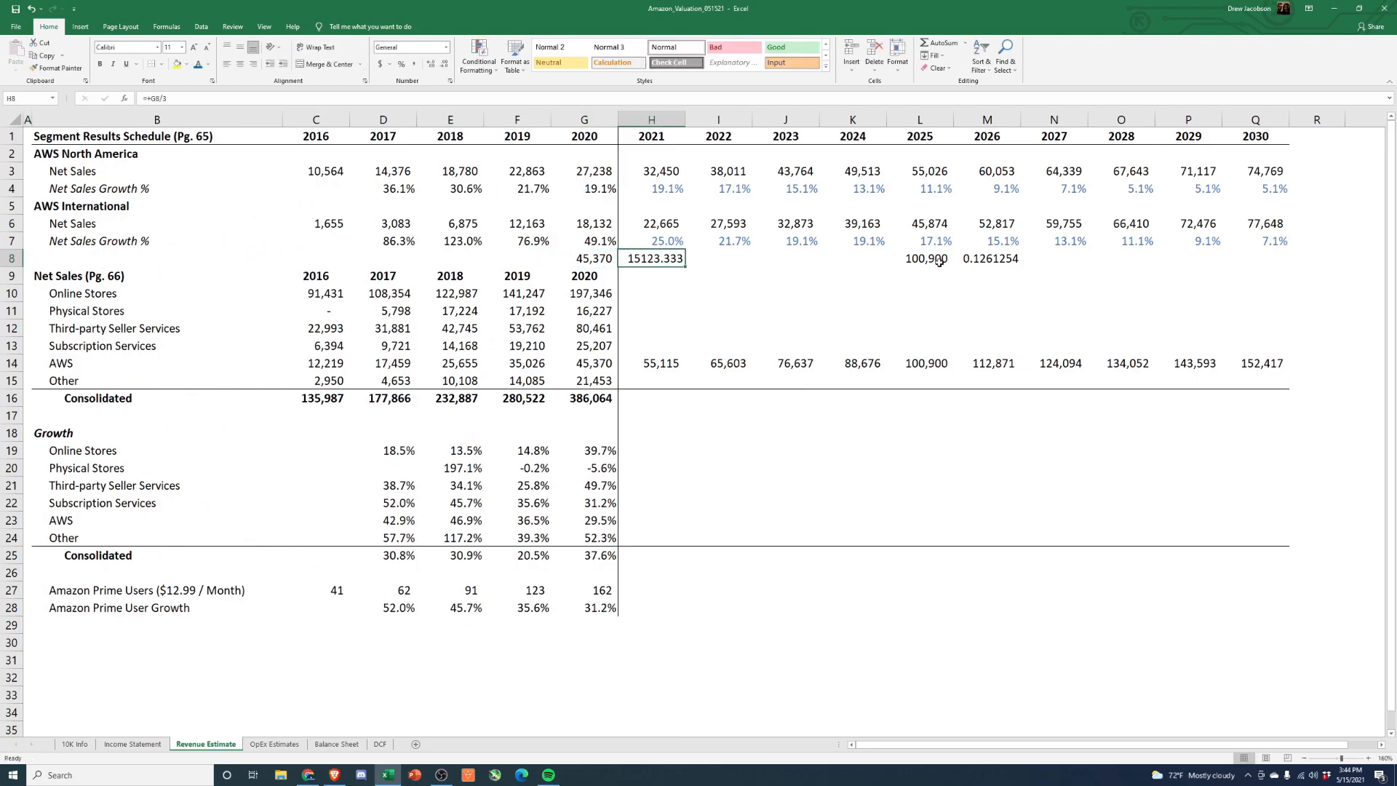
{"action": "key", "text": "F2"}
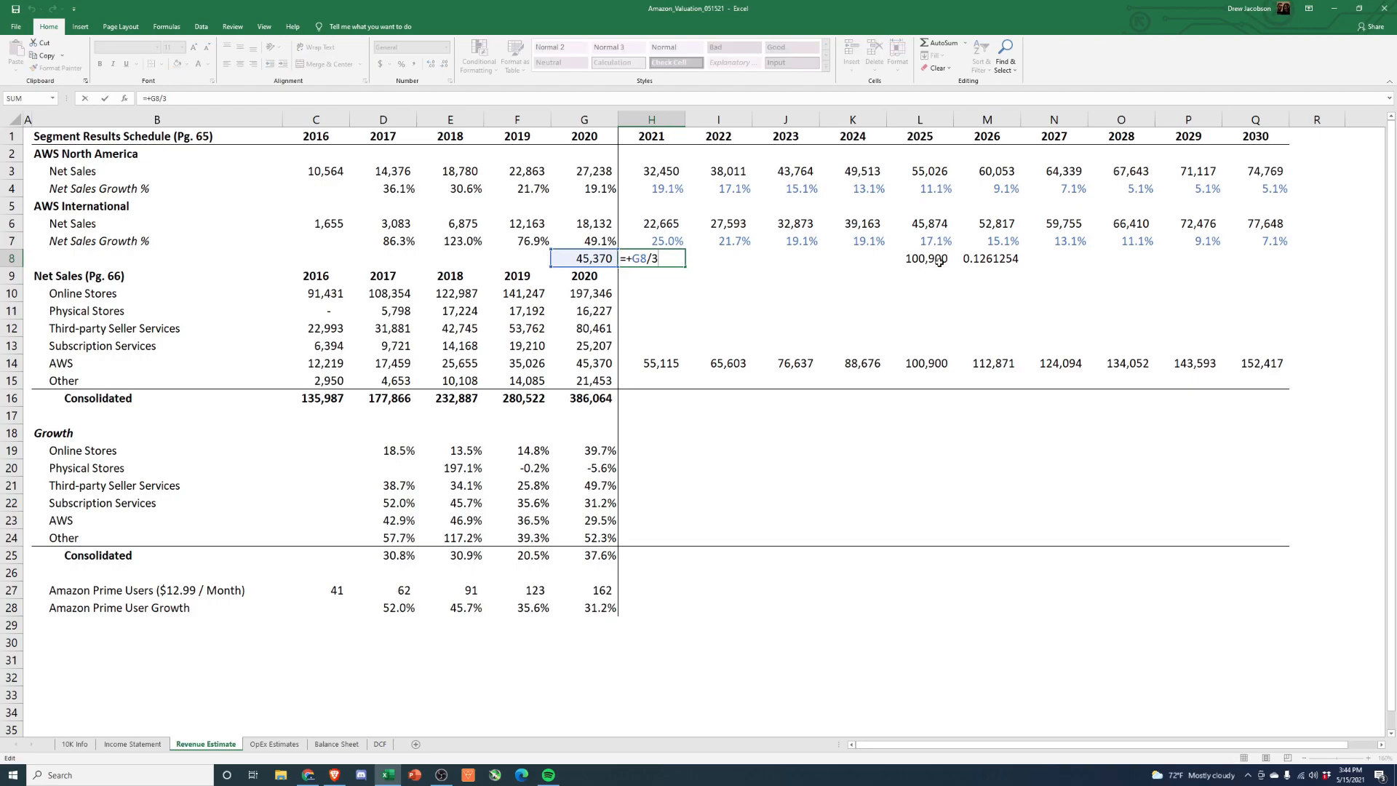
{"action": "type", "text": "71000"}
{"action": "key", "text": "ctrl+Return"}
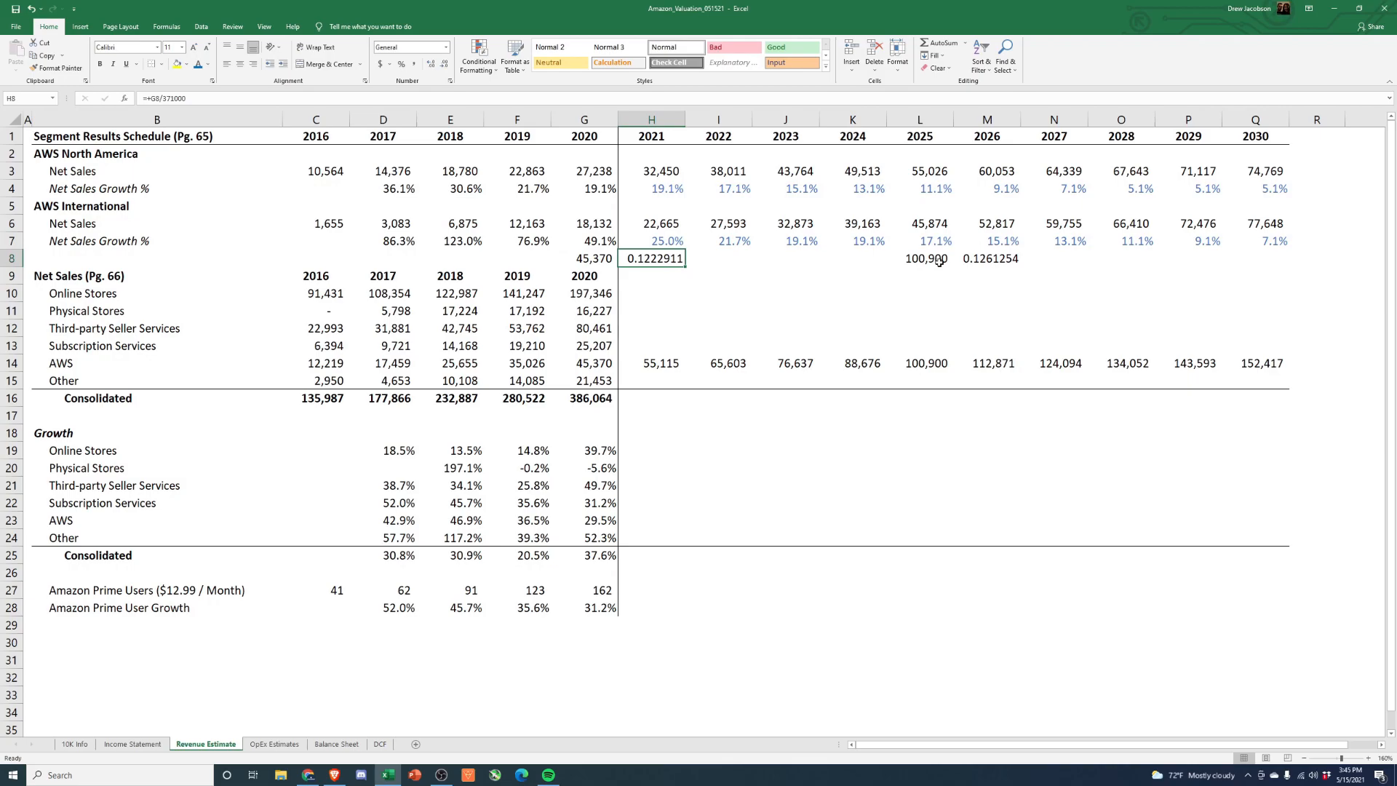
Step: Delete the temporary market share calculations from G8 to M8
{"action": "key", "text": "Left"}
{"action": "key", "text": "ctrl+shift+Right"}
{"action": "key", "text": "ctrl+shift+Right"}
{"action": "key", "text": "ctrl+shift+Right"}
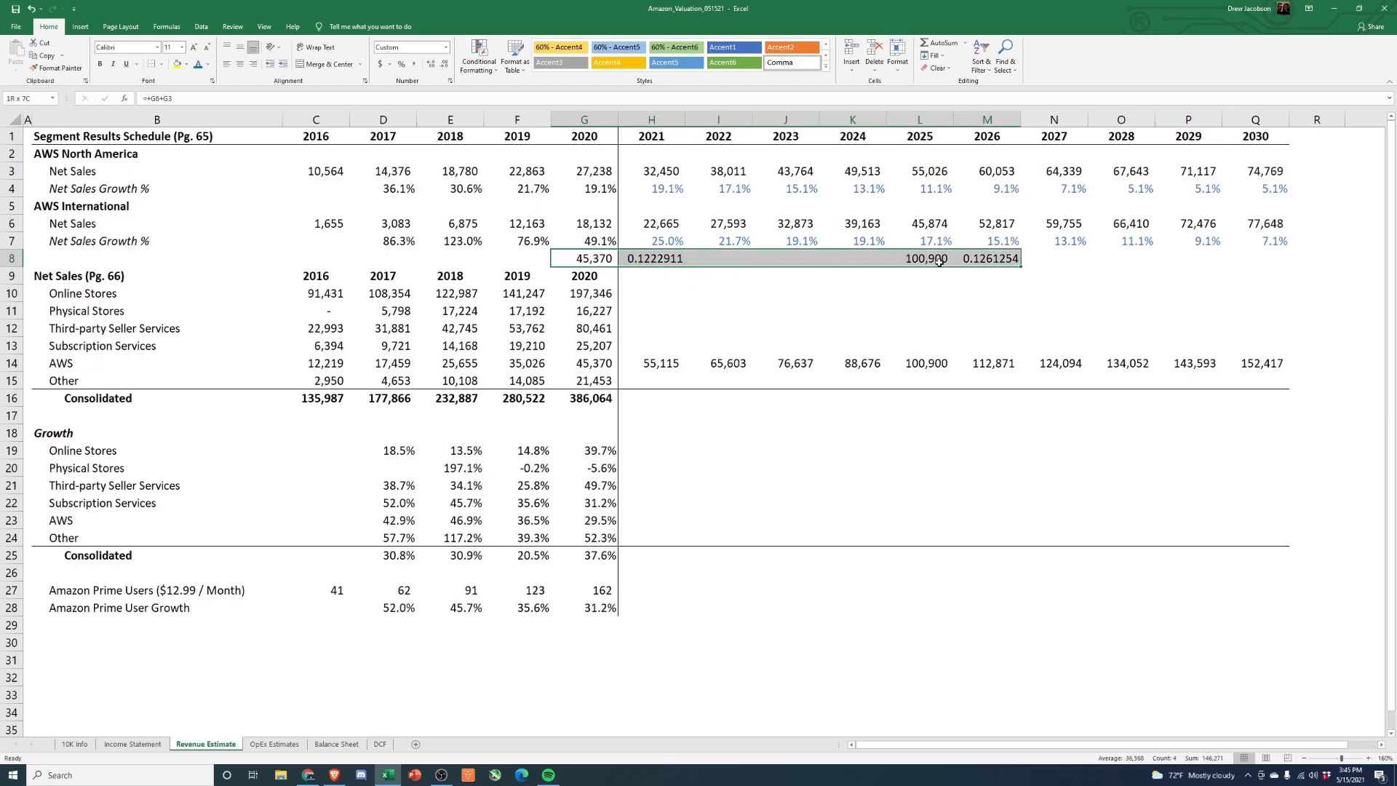
{"action": "key", "text": "Delete"}
{"action": "key", "text": "Right"}
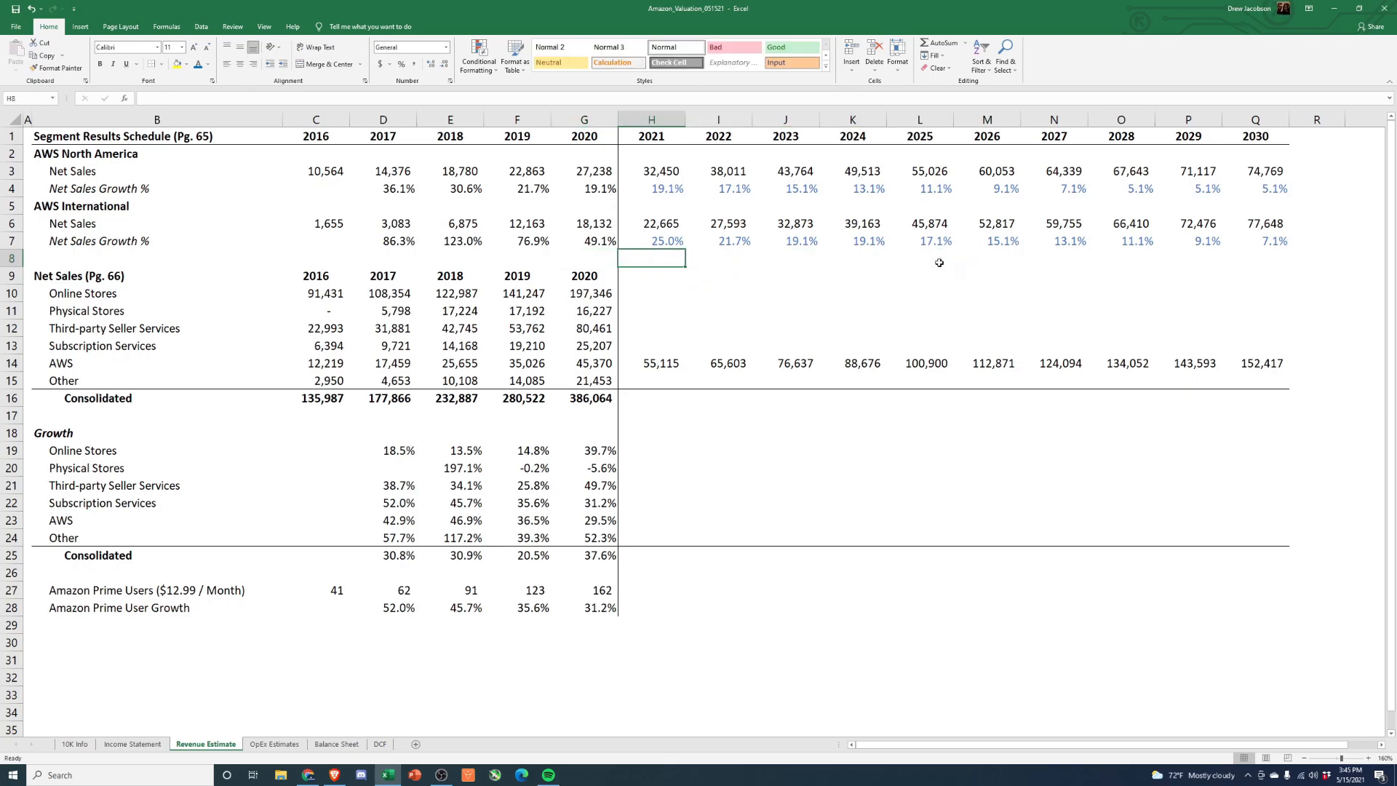
Step: Review the AWS North America growth rates from 2022 to 2030 and the AWS International growth rate for 2030
{"action": "key", "text": "Up"}
{"action": "key", "text": "Up"}
{"action": "key", "text": "Up"}
{"action": "key", "text": "Up"}
{"action": "key", "text": "Right"}
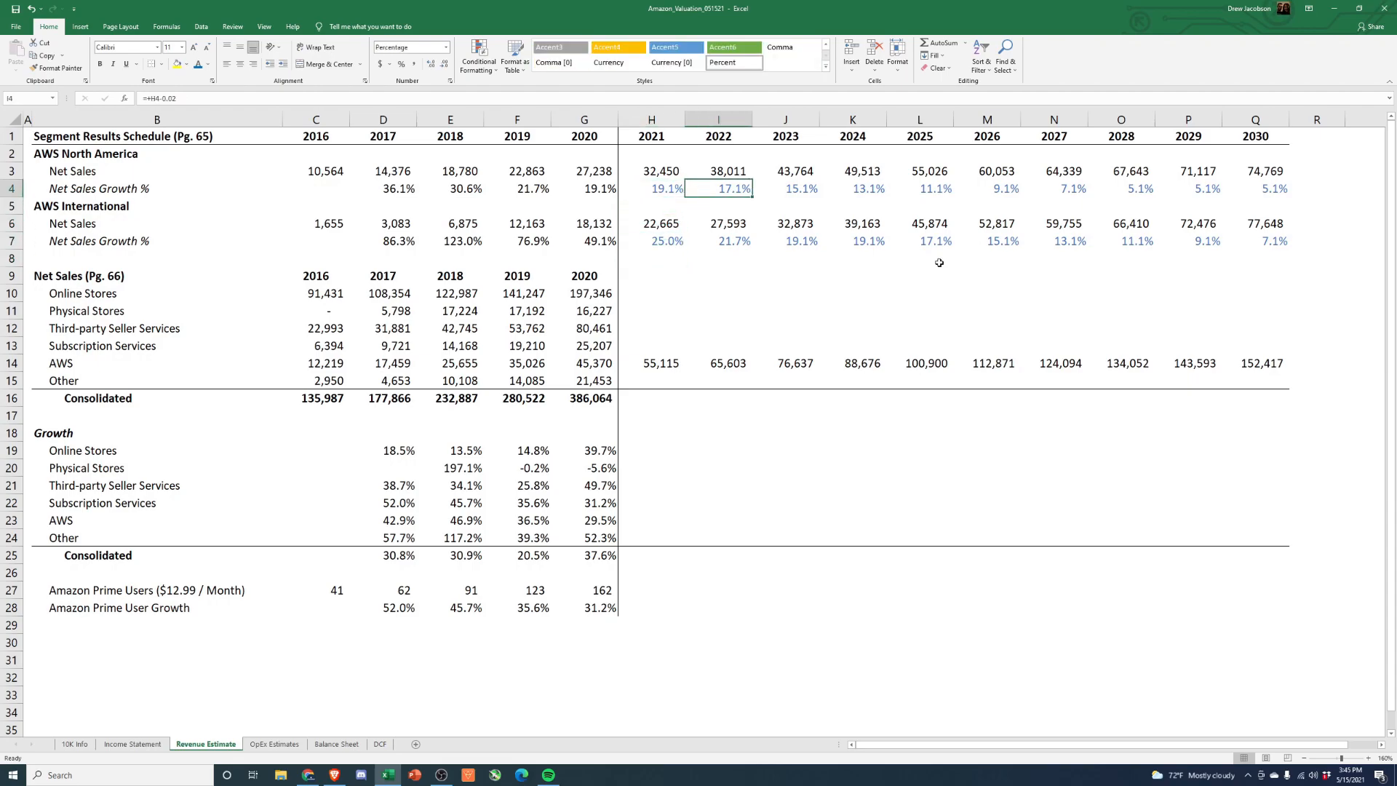
{"action": "key", "text": "Right"}
{"action": "key", "text": "Right"}
{"action": "key", "text": "Right"}
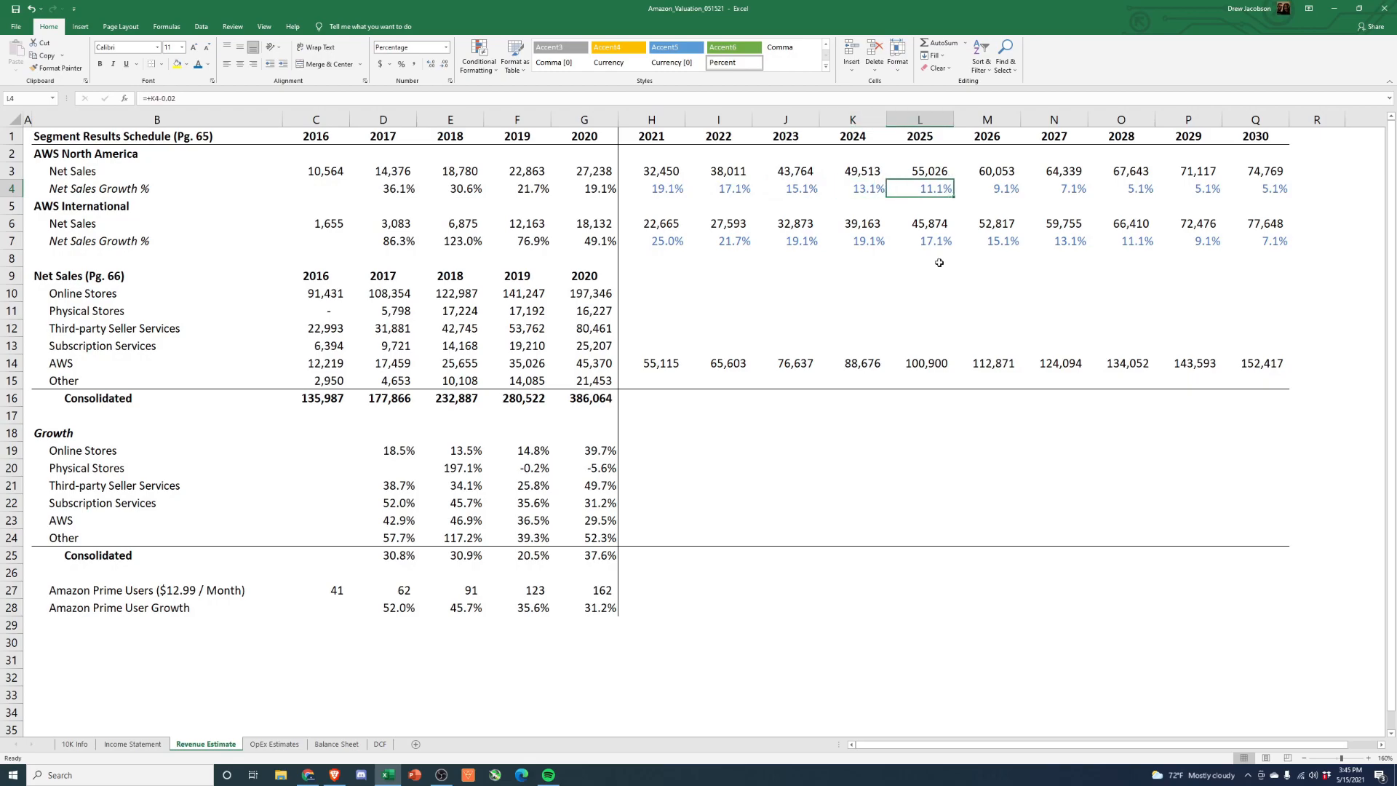
{"action": "key", "text": "Right"}
{"action": "key", "text": "Right"}
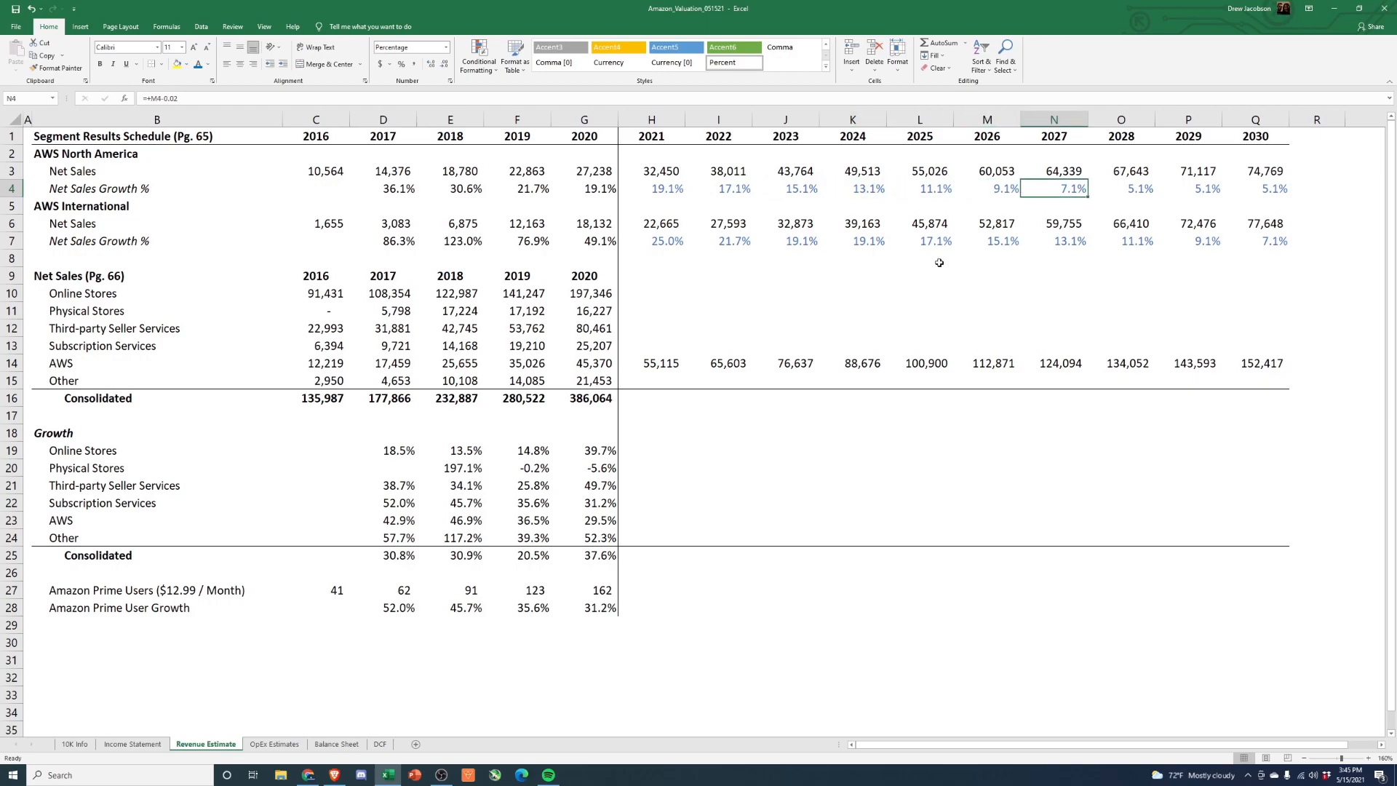
{"action": "key", "text": "Right"}
{"action": "key", "text": "Right"}
{"action": "key", "text": "Right"}
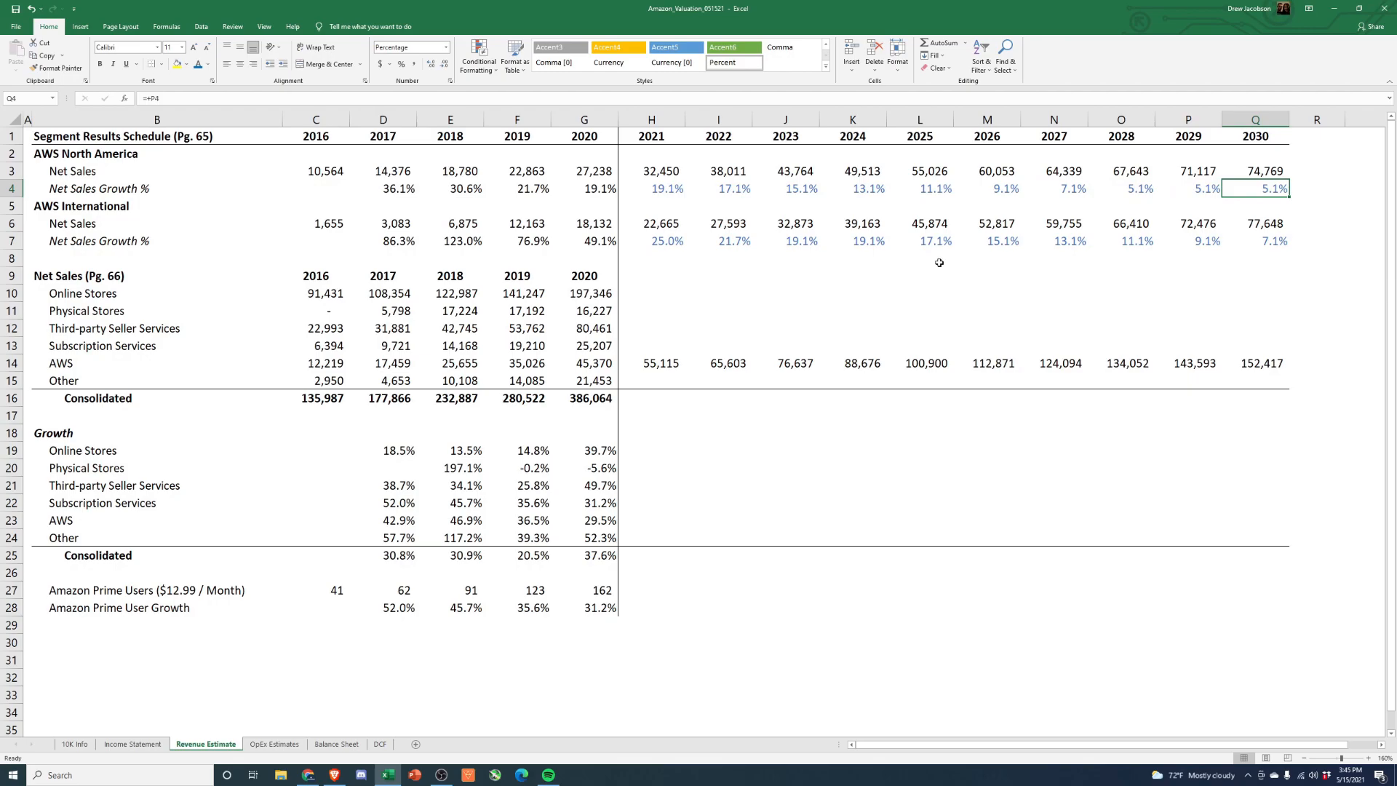
{"action": "key", "text": "Down"}
{"action": "key", "text": "Down"}
{"action": "key", "text": "Down"}
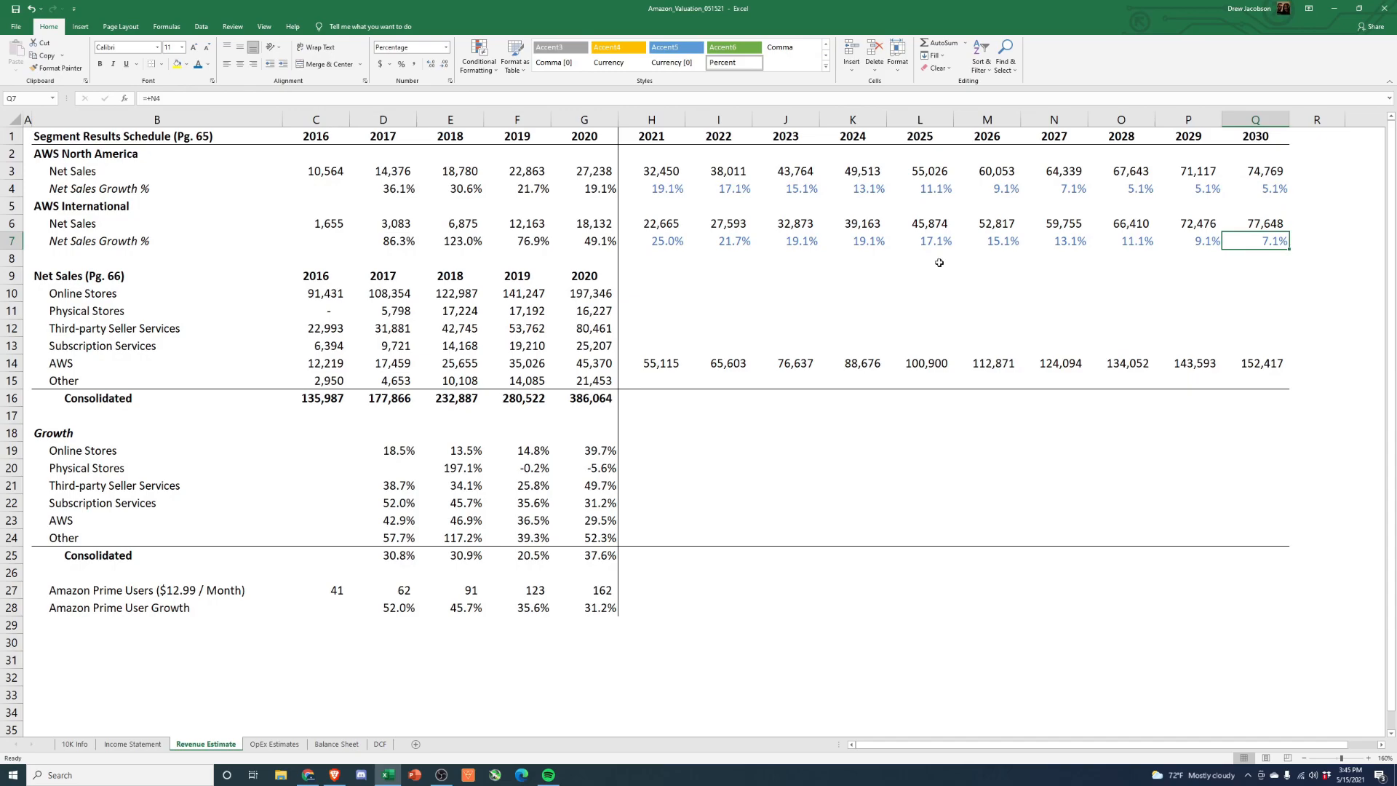
Step: Enter the 2021 year header in H9 of the Net Sales section as G9+1
{"action": "left_click", "coordinate": [635, 277]}
{"action": "type", "text": "+"}
{"action": "key", "text": "Left"}
{"action": "key", "text": "Return"}
{"action": "key", "text": "Up"}
{"action": "key", "text": "F2"}
{"action": "type", "text": "+1"}
{"action": "key", "text": "Return"}
{"action": "key", "text": "Up"}
Step: Copy the 2021 header formula across to 2030 in the Net Sales header row, pasting formulas only
{"action": "key", "text": "ctrl+c"}
{"action": "key", "text": "Right"}
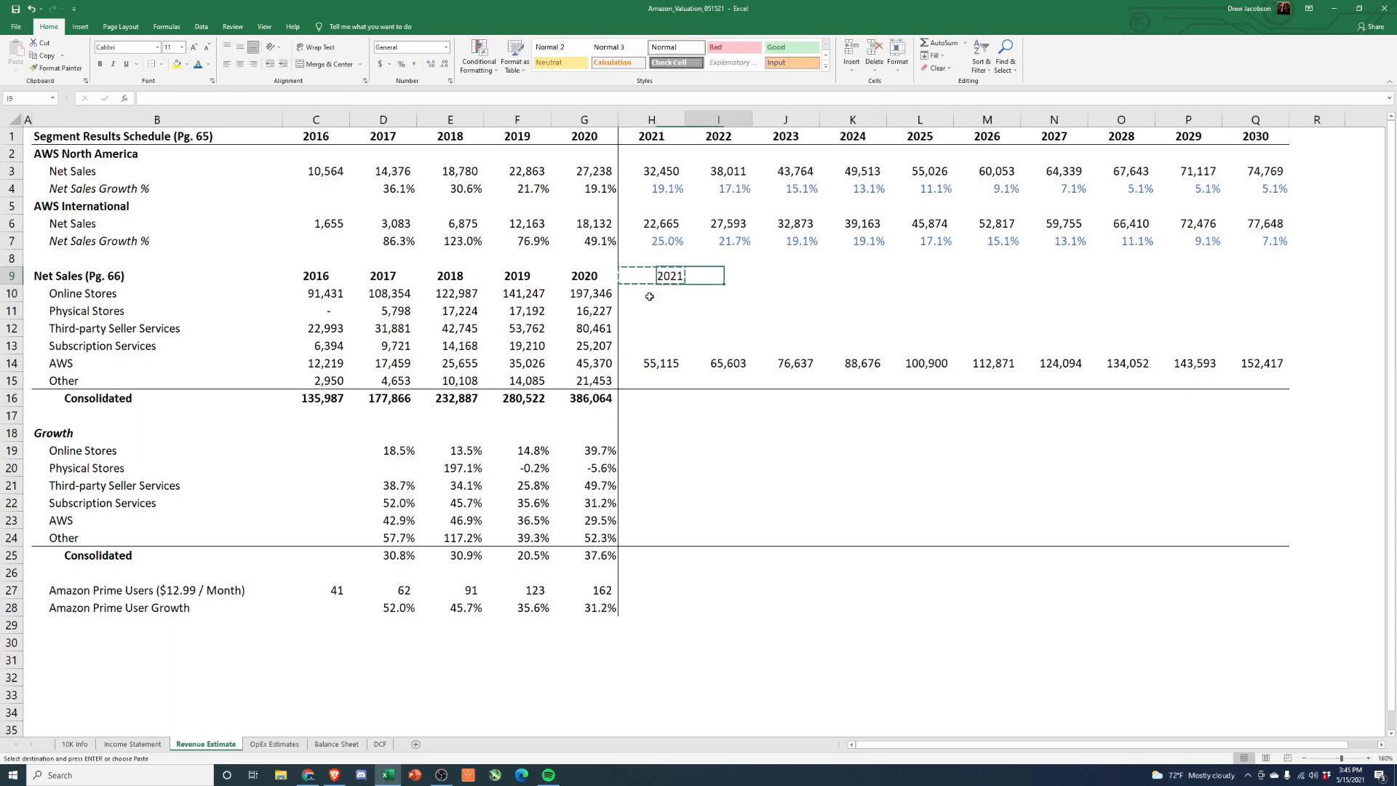
{"action": "key", "text": "shift+Right"}
{"action": "key", "text": "shift+Right"}
{"action": "key", "text": "shift+Right"}
{"action": "key", "text": "shift+Right"}
{"action": "key", "text": "shift+Right"}
{"action": "key", "text": "shift+Right"}
{"action": "key", "text": "shift+Right"}
{"action": "key", "text": "shift+Right"}
{"action": "key", "text": "alt+e"}
{"action": "key", "text": "s"}
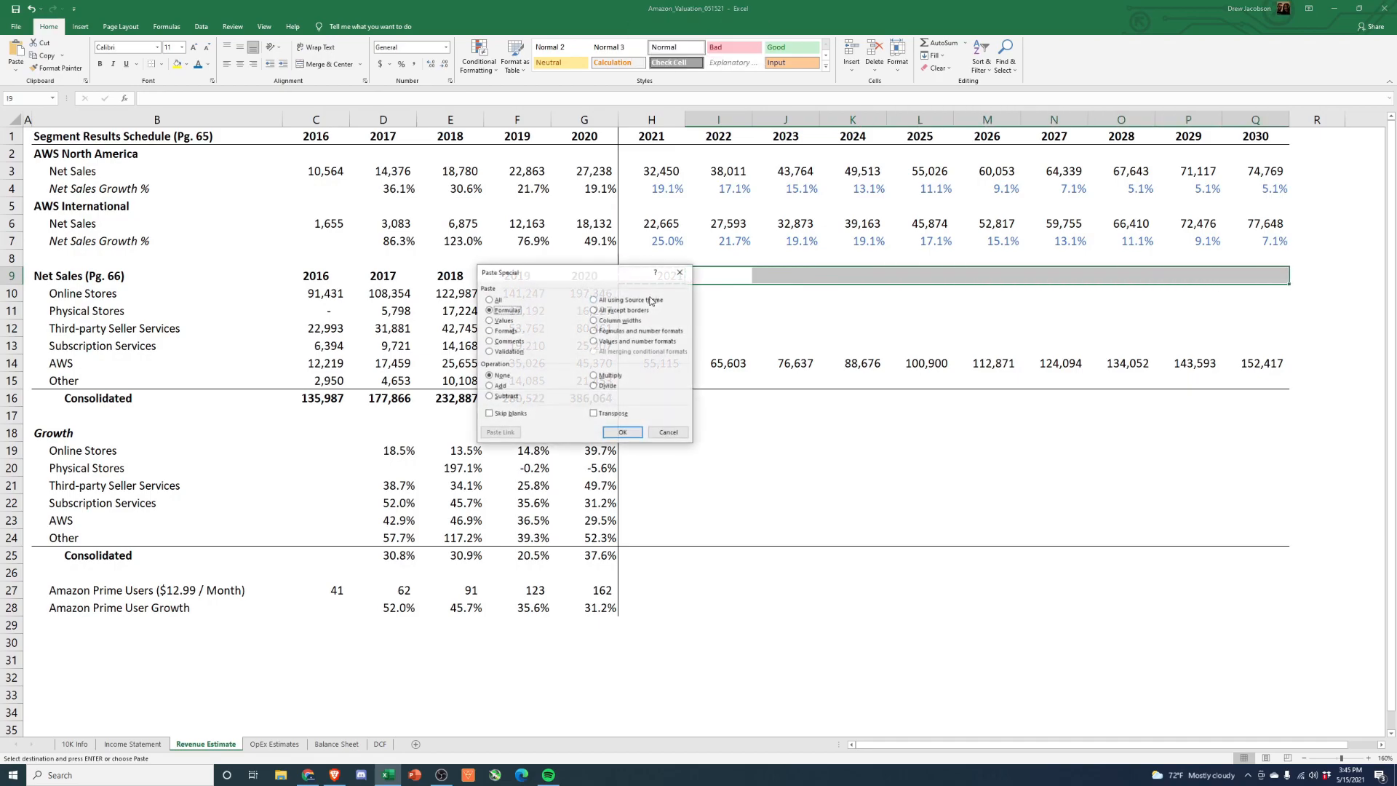
{"action": "key", "text": "f"}
{"action": "key", "text": "Return"}
{"action": "key", "text": "Escape"}
Step: Bold and centre the 2021 to 2030 year headers in the Net Sales section
{"action": "key", "text": "Left"}
{"action": "key", "text": "ctrl+shift+Right"}
{"action": "key", "text": "ctrl+b"}
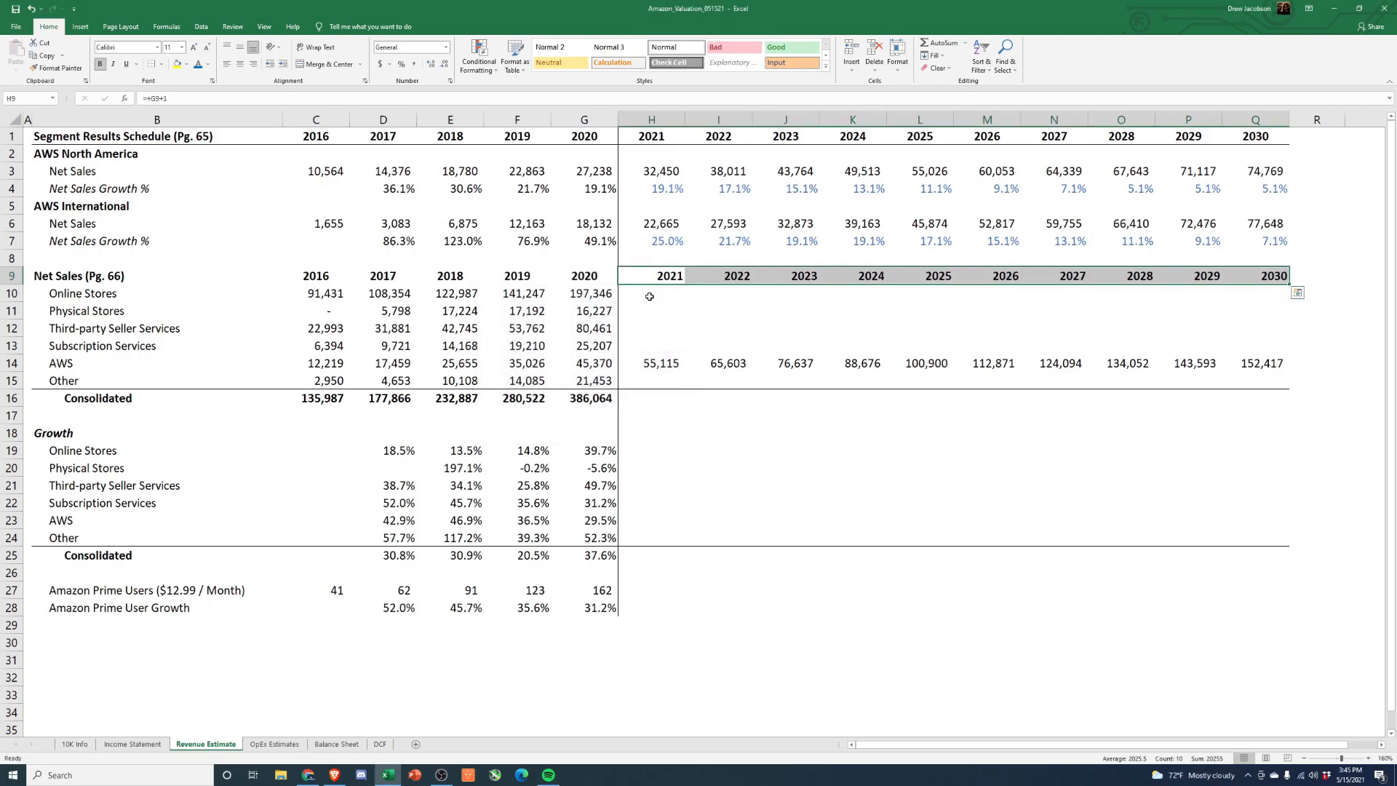
{"action": "key", "text": "alt+h"}
{"action": "key", "text": "a"}
{"action": "key", "text": "c"}
Step: Right-align the 2016 to 2020 year headers in the Net Sales section
{"action": "key", "text": "Right"}
{"action": "key", "text": "ctrl+shift+Left"}
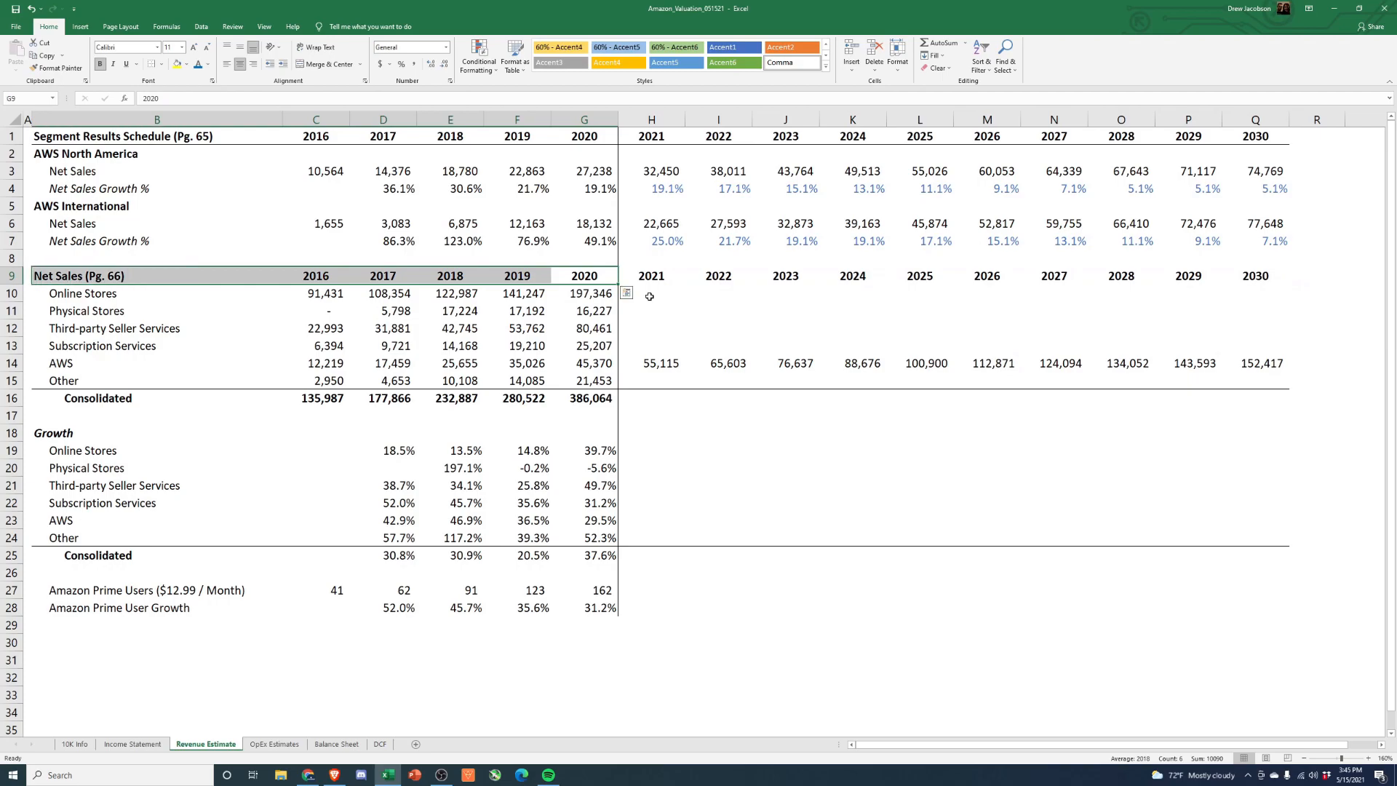
{"action": "key", "text": "shift+Right"}
{"action": "key", "text": "alt+h"}
{"action": "key", "text": "a"}
{"action": "key", "text": "r"}
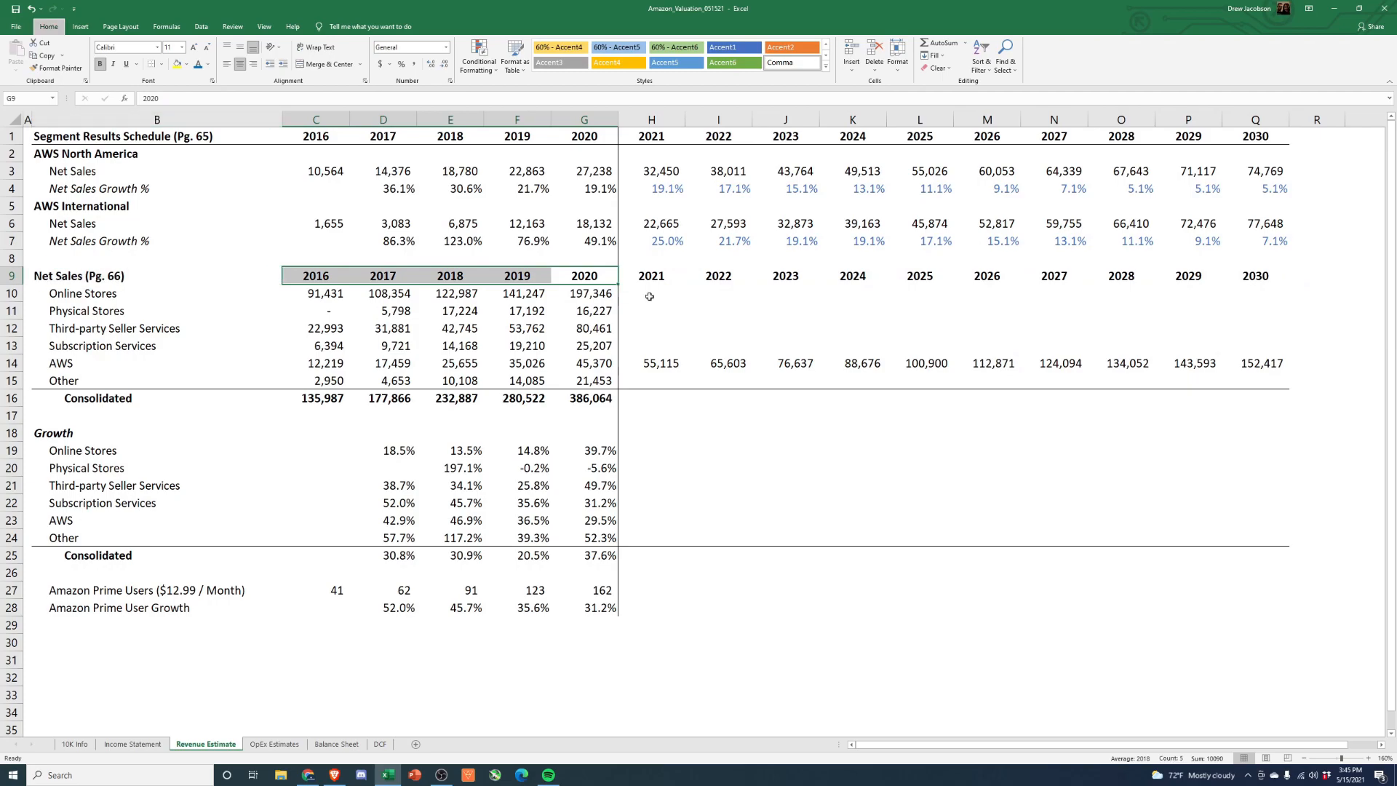
{"action": "key", "text": "Right"}
{"action": "key", "text": "Down"}
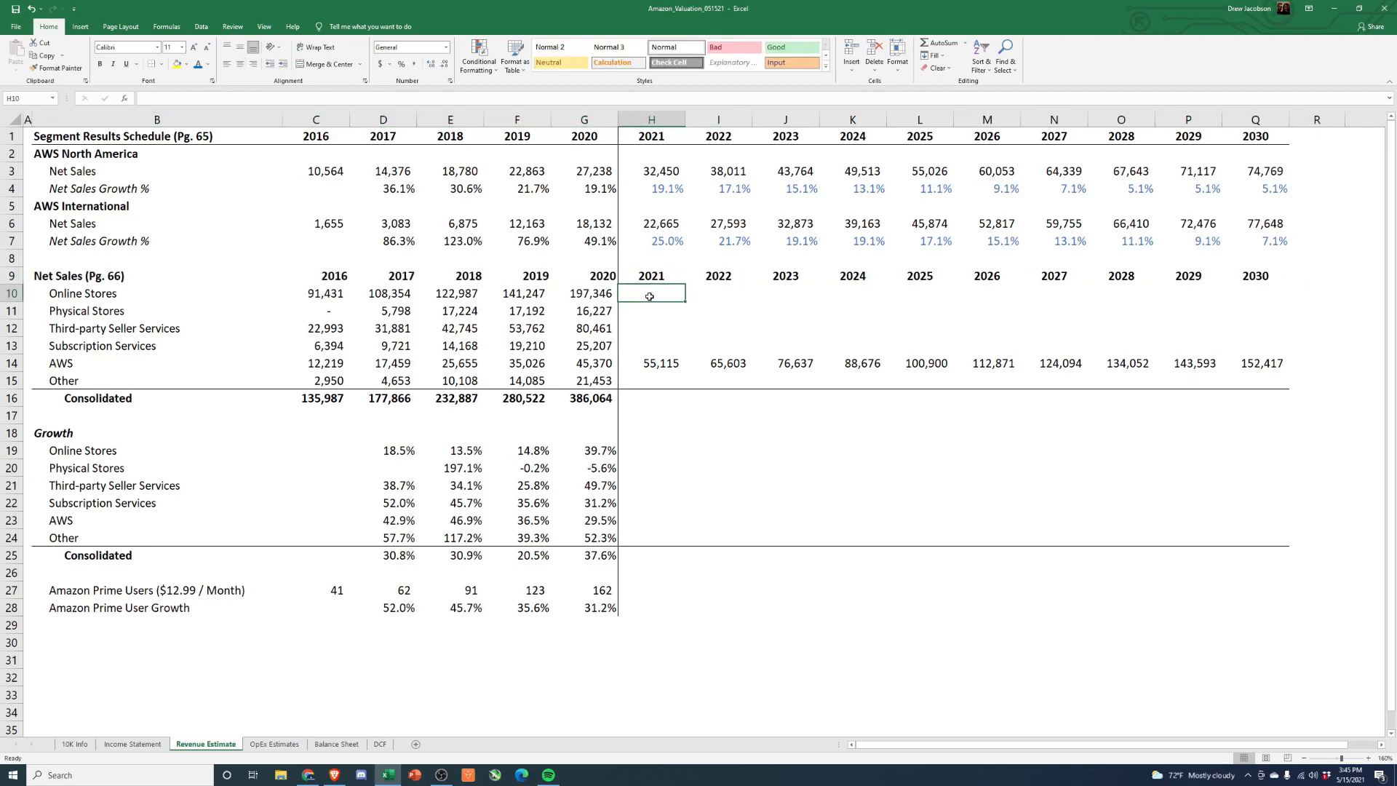
Step: Centre the 2016 to 2020 year headers in the Net Sales section again
{"action": "key", "text": "Up"}
{"action": "key", "text": "Left"}
{"action": "key", "text": "ctrl+shift+Left"}
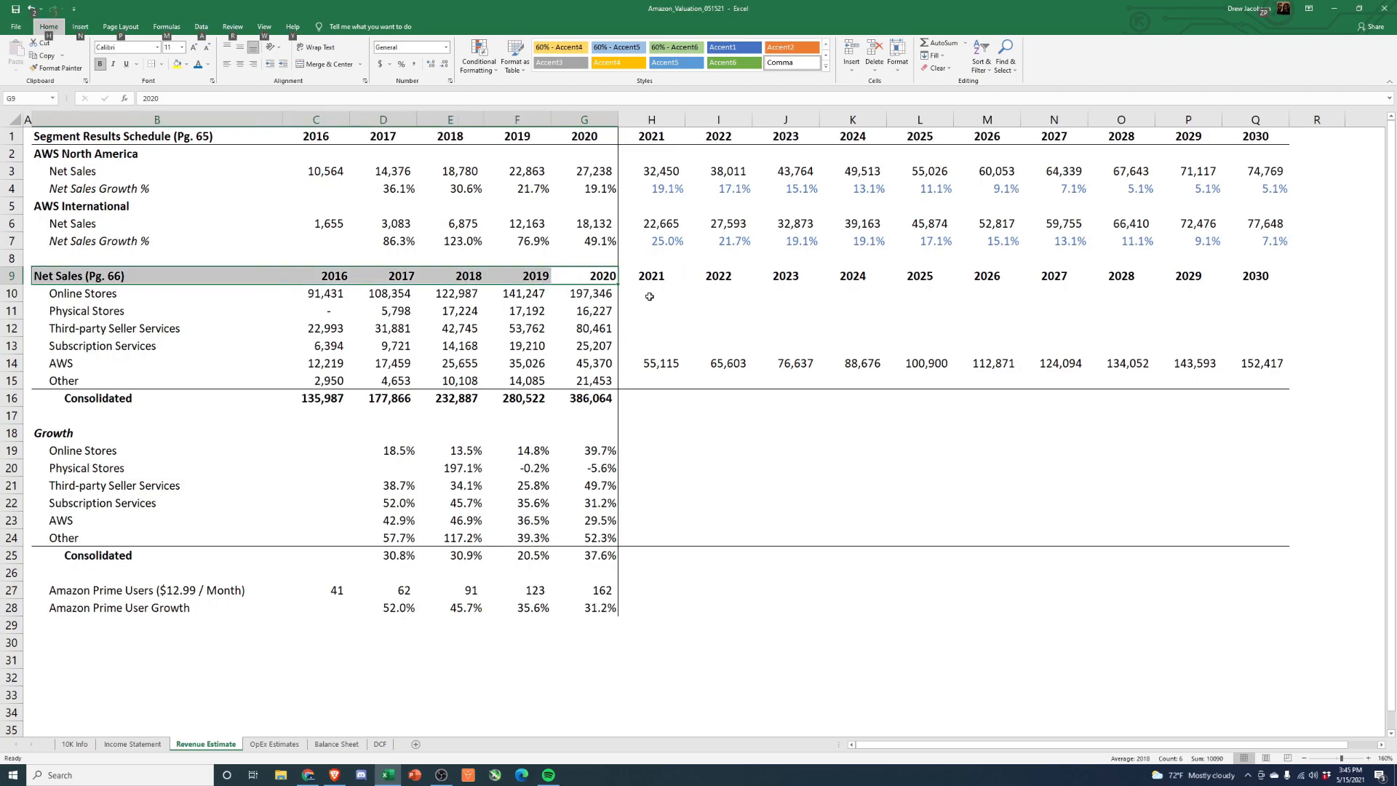
{"action": "key", "text": "shift+Right"}
{"action": "key", "text": "alt+h"}
{"action": "key", "text": "a"}
{"action": "key", "text": "c"}
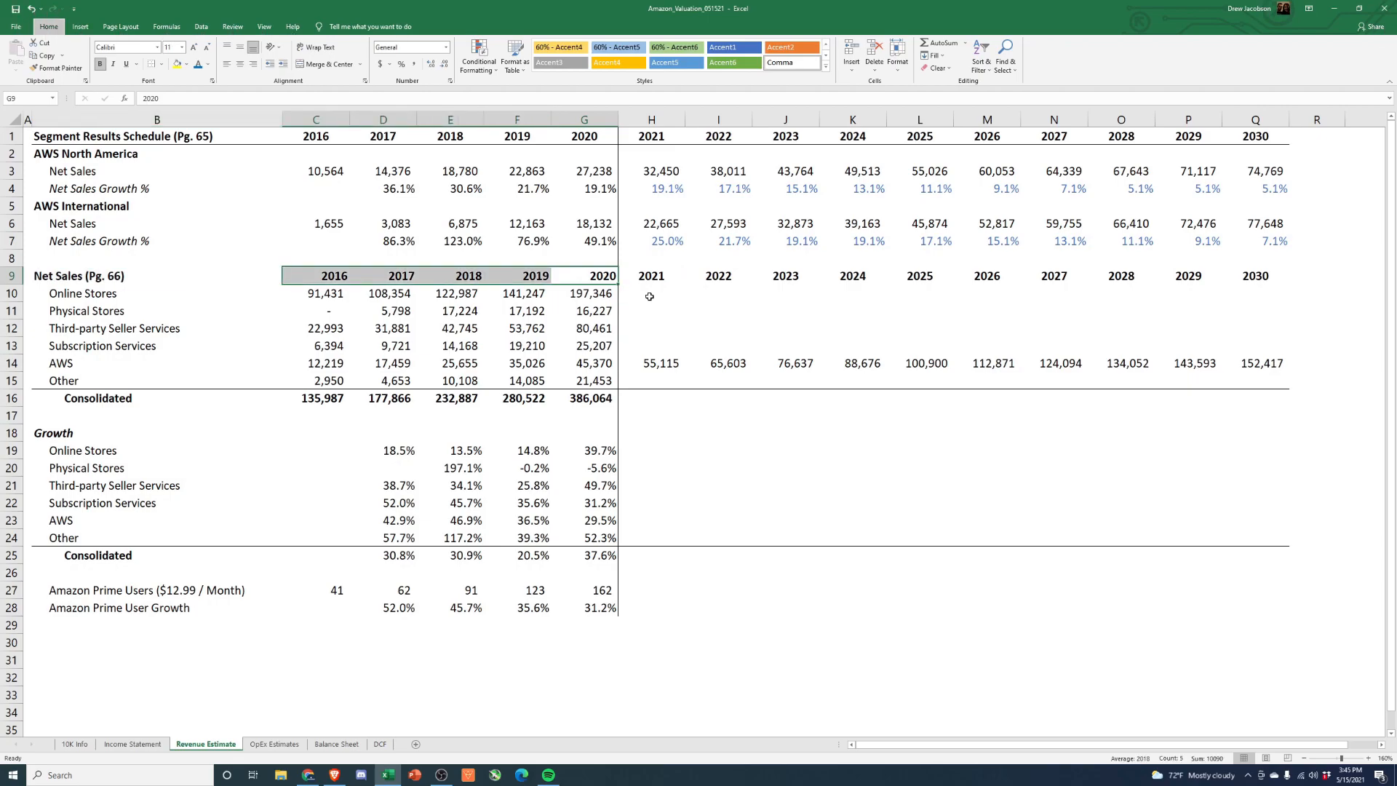
Step: Copy the 2020 AWS growth formula in the Growth section across 2021 to 2030, pasting formulas only
{"action": "key", "text": "Down"}
{"action": "key", "text": "Down"}
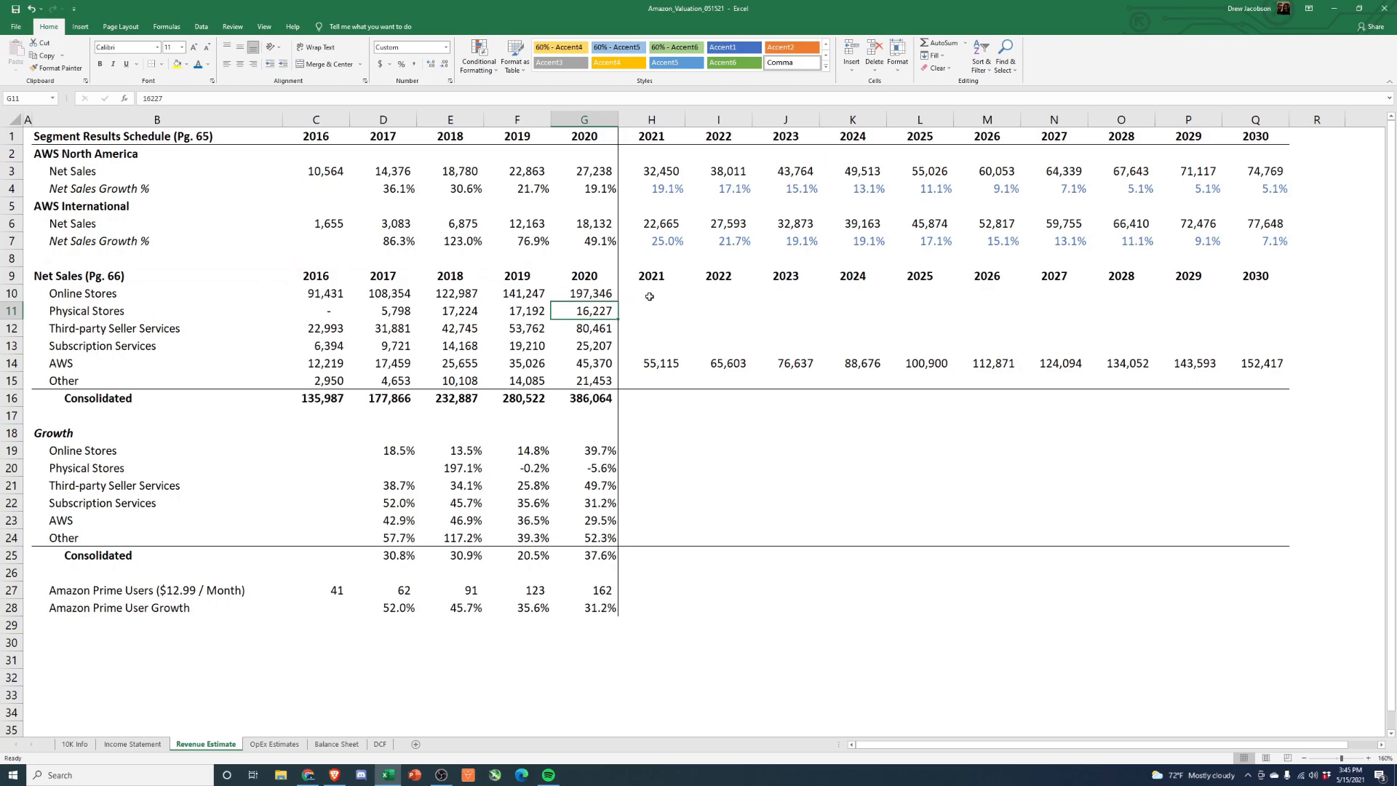
{"action": "key", "text": "Down"}
{"action": "key", "text": "Down"}
{"action": "key", "text": "Down"}
{"action": "key", "text": "Down"}
{"action": "key", "text": "Down"}
{"action": "key", "text": "Down"}
{"action": "key", "text": "Down"}
{"action": "key", "text": "Down"}
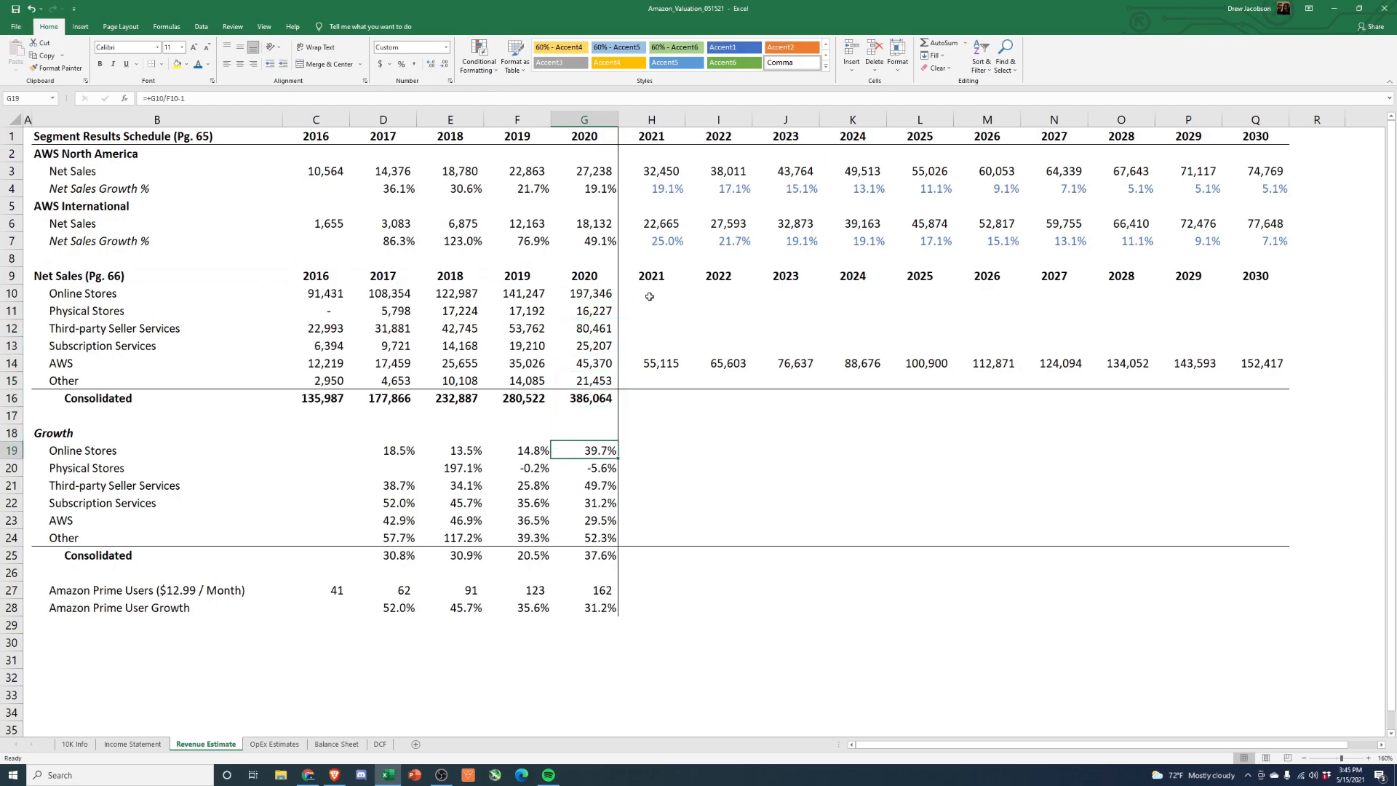
{"action": "key", "text": "Down"}
{"action": "key", "text": "Down"}
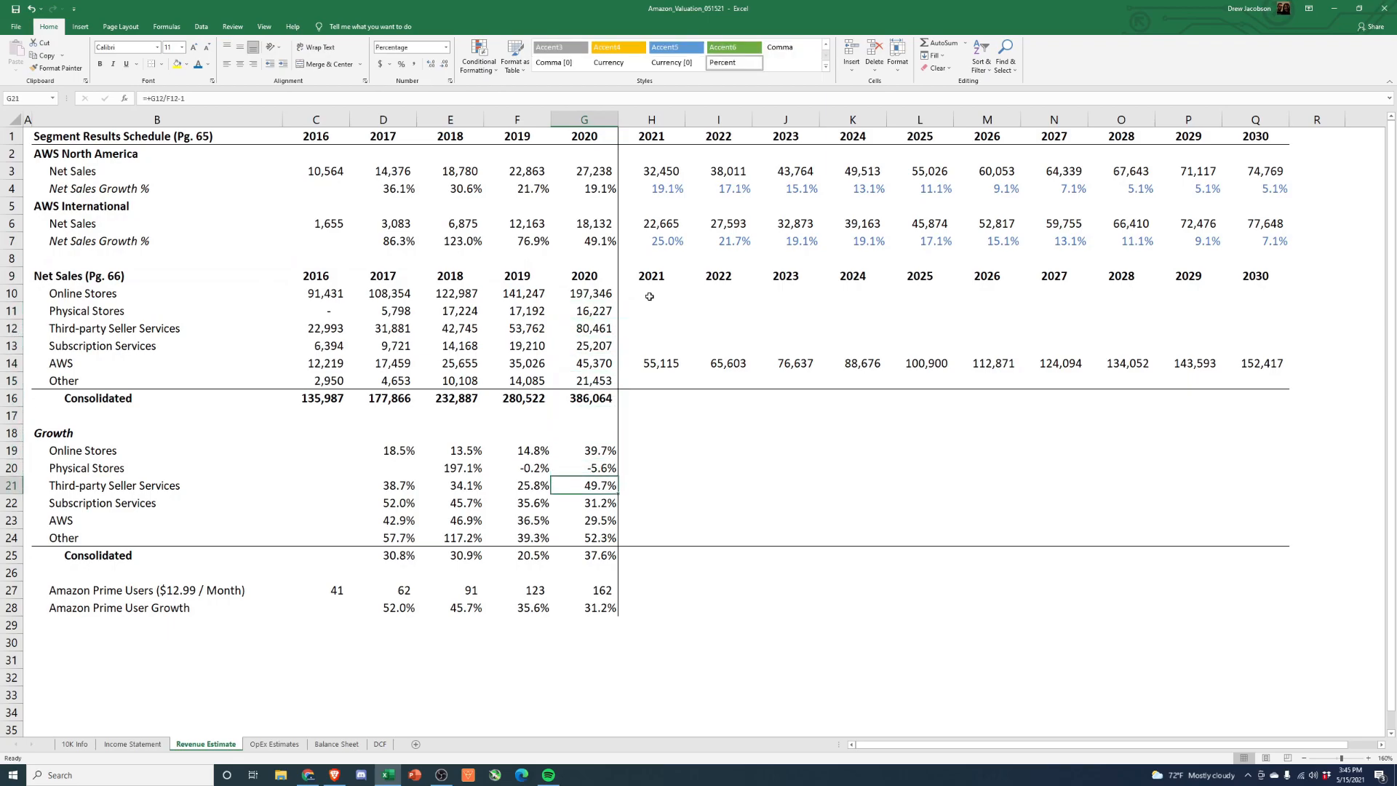
{"action": "key", "text": "Down"}
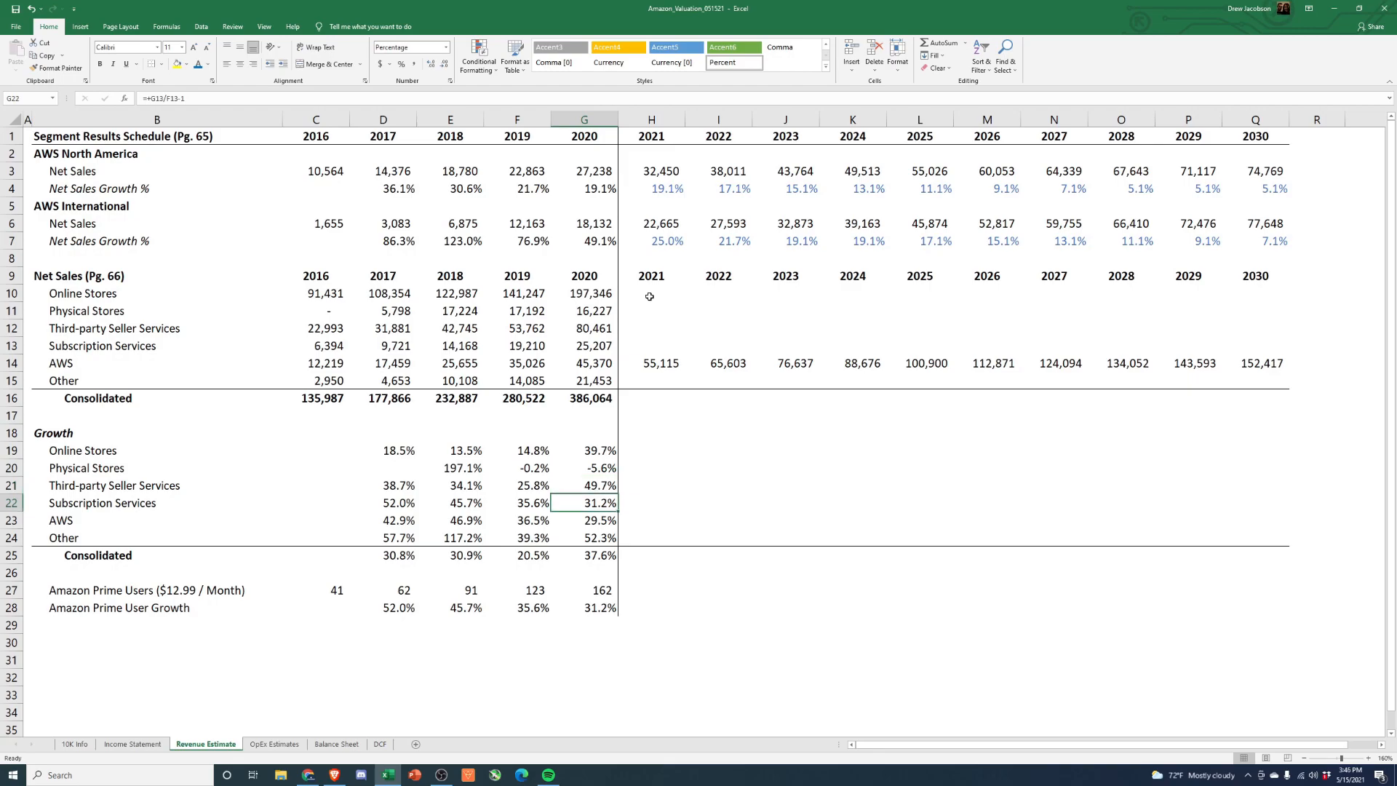
{"action": "key", "text": "Down"}
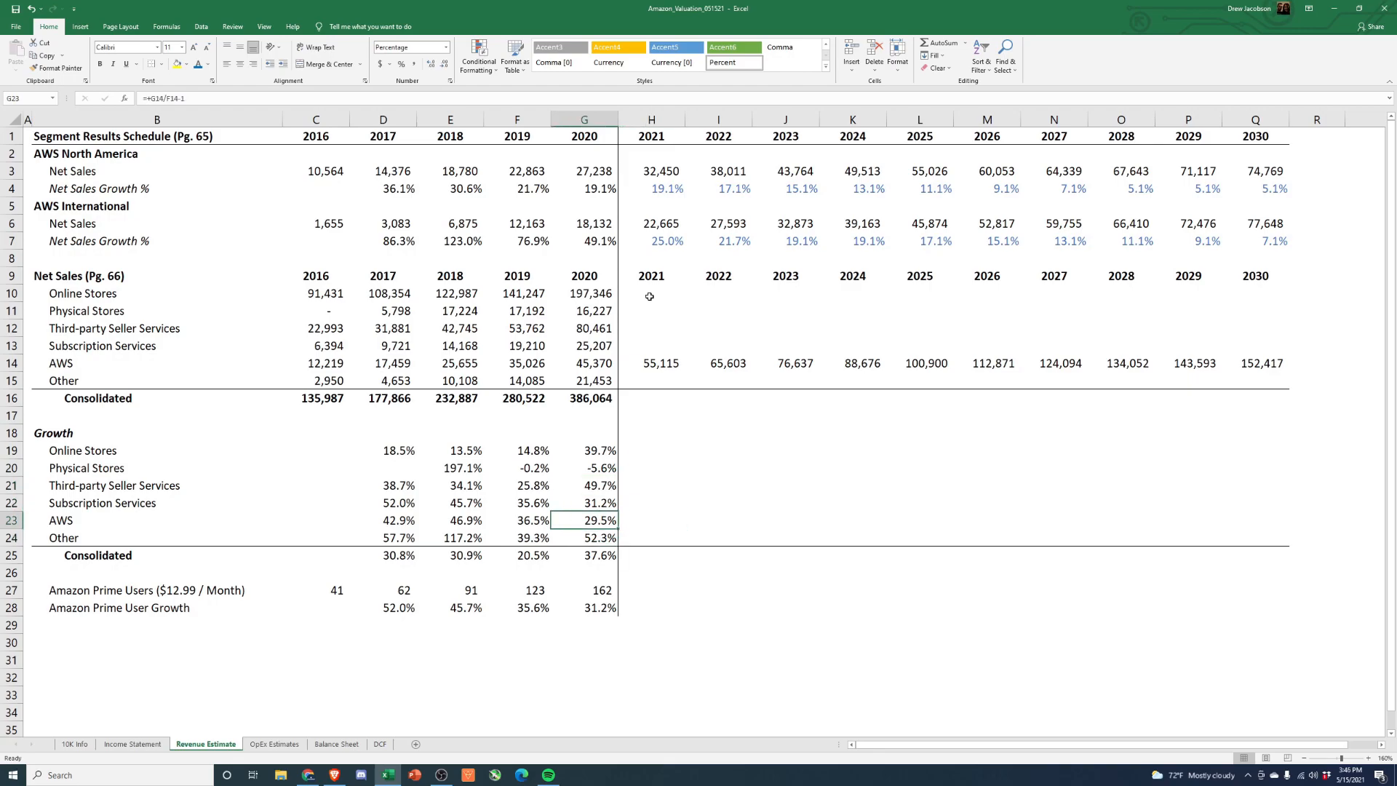
{"action": "key", "text": "ctrl+c"}
{"action": "key", "text": "Right"}
{"action": "key", "text": "shift+Right"}
{"action": "key", "text": "shift+Right"}
{"action": "key", "text": "shift+Right"}
{"action": "key", "text": "shift+Right"}
{"action": "key", "text": "shift+Right"}
{"action": "key", "text": "shift+Right"}
{"action": "key", "text": "shift+Right"}
{"action": "key", "text": "shift+Right"}
{"action": "key", "text": "shift+Right"}
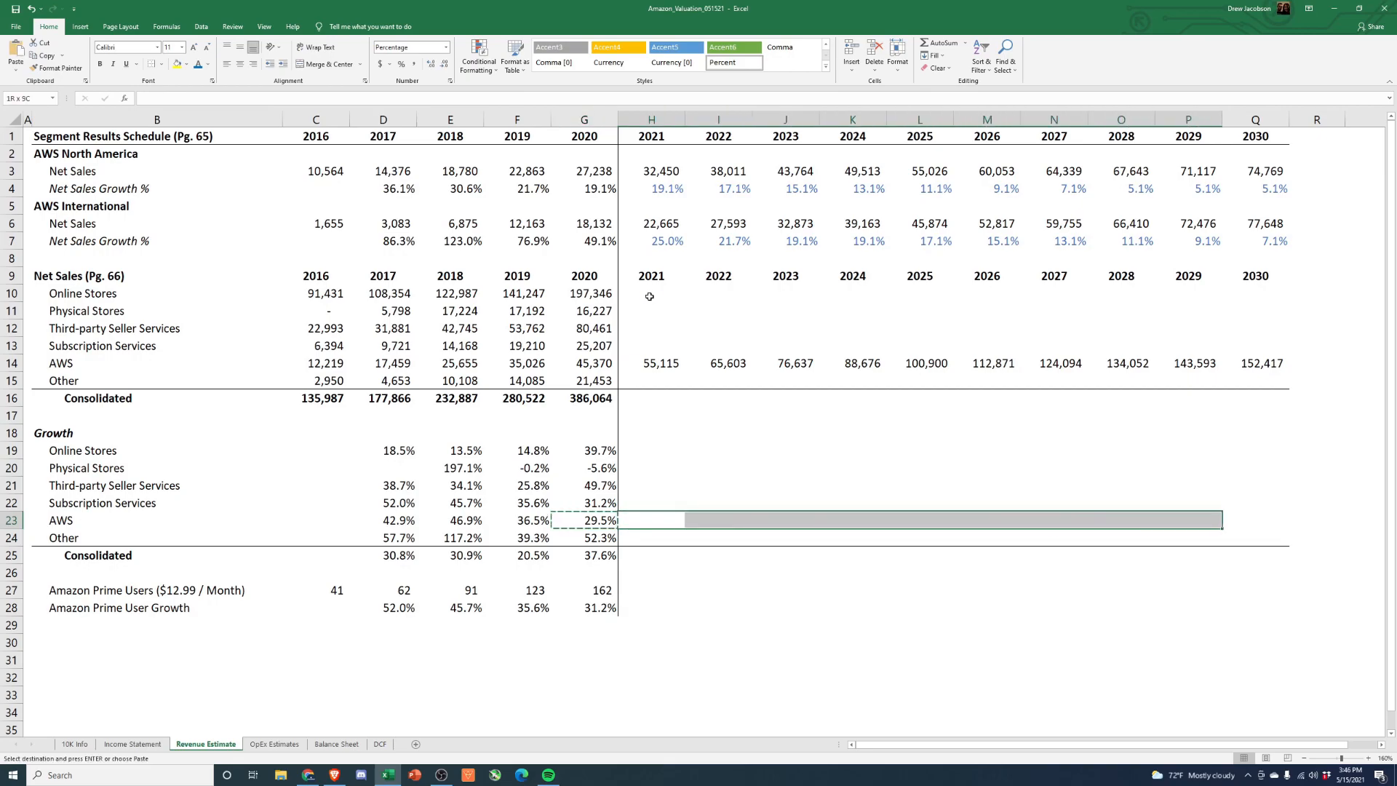
{"action": "key", "text": "alt+e"}
{"action": "key", "text": "s"}
{"action": "key", "text": "f"}
{"action": "key", "text": "Return"}
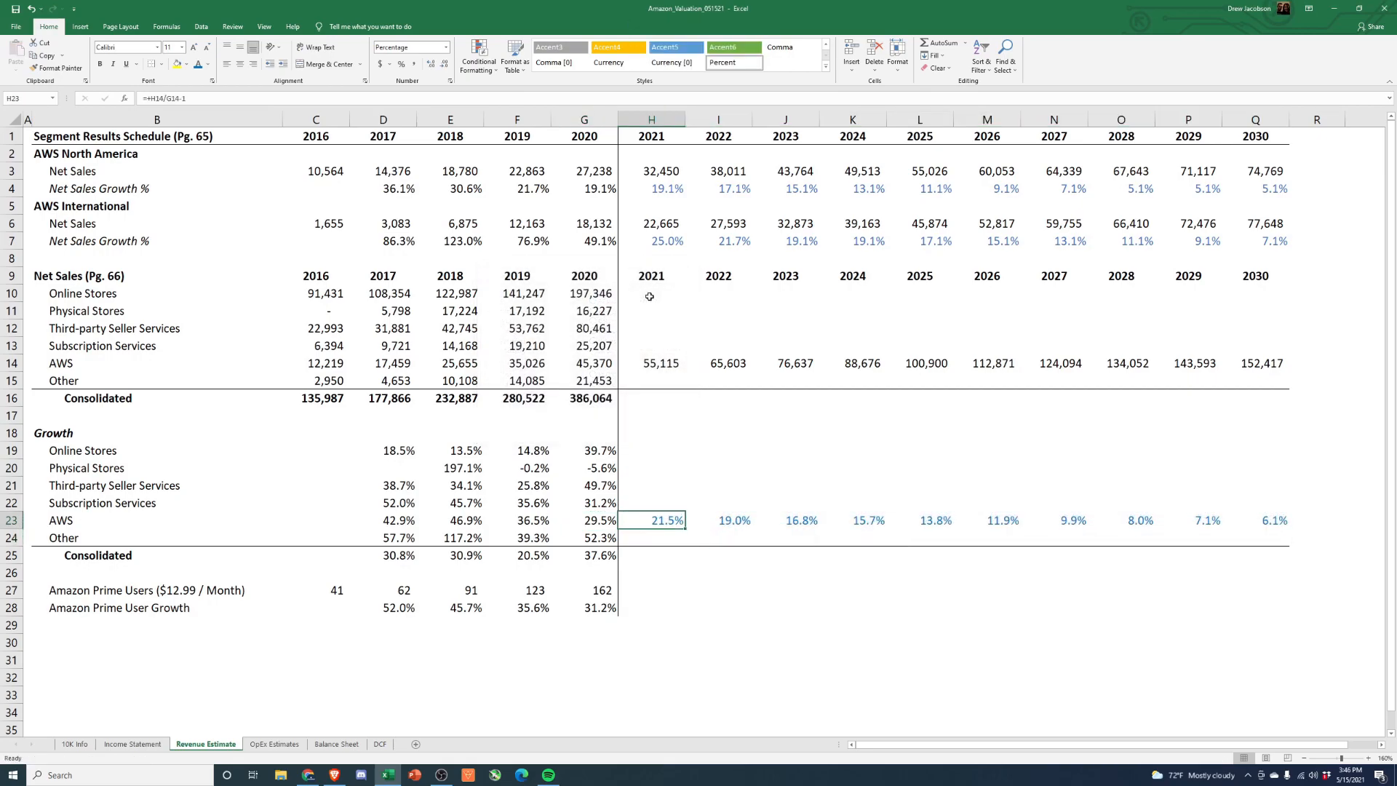
Step: Compare the 2021 to 2025 AWS growth rates with the cloud industry CAGR in the browser article, then return to the workbook
{"action": "key", "text": "shift+Right"}
{"action": "key", "text": "shift+Right"}
{"action": "key", "text": "shift+Right"}
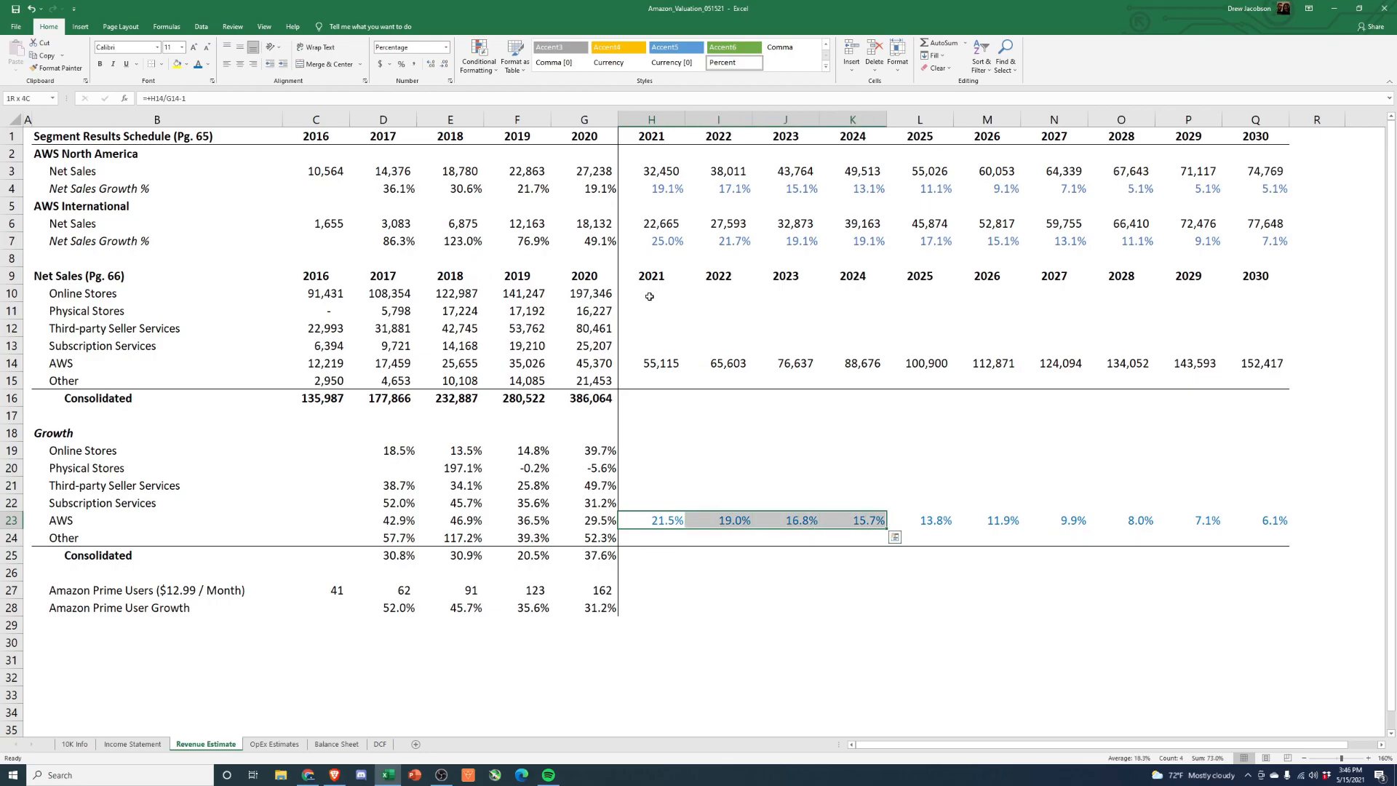
{"action": "key", "text": "shift+Right"}
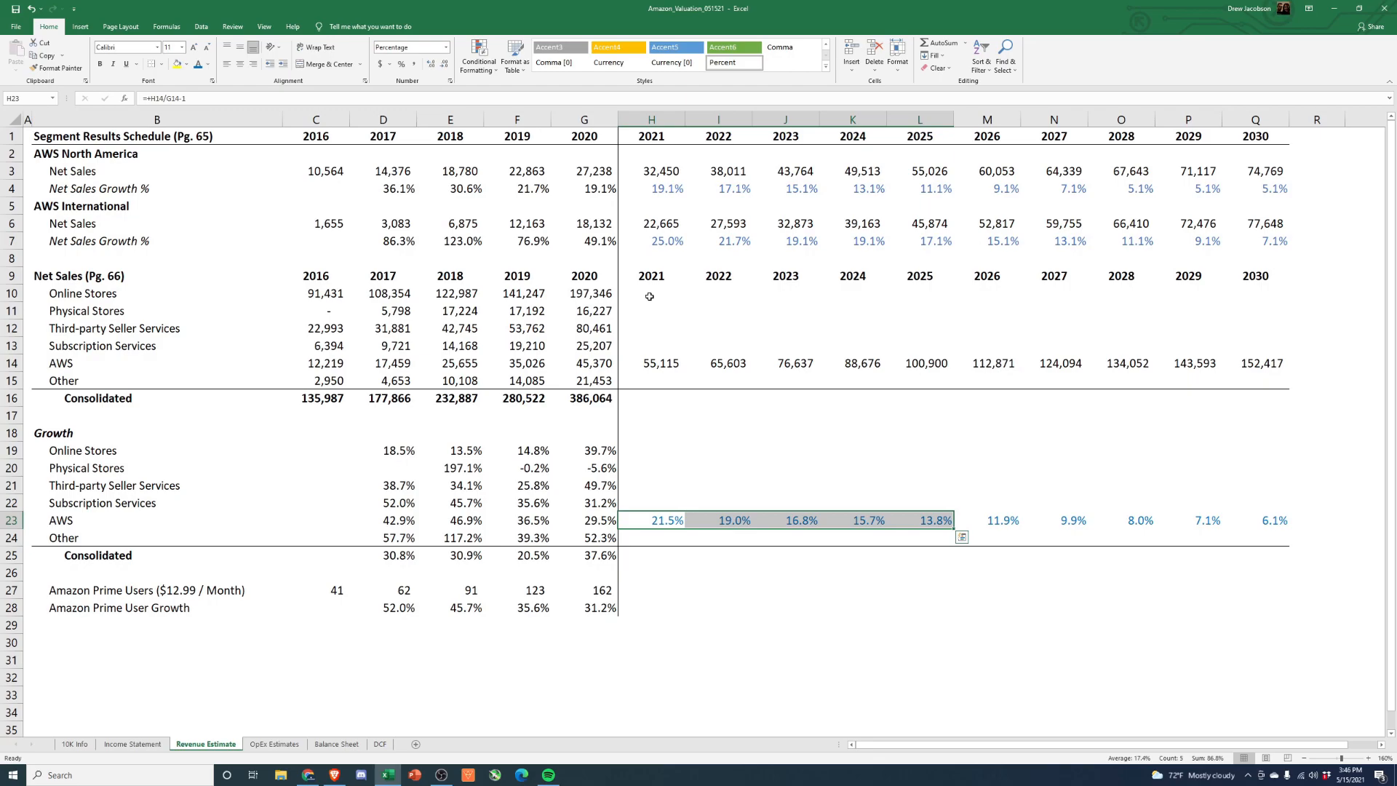
{"action": "key", "text": "Right"}
{"action": "key", "text": "Right"}
{"action": "key", "text": "alt+Tab"}
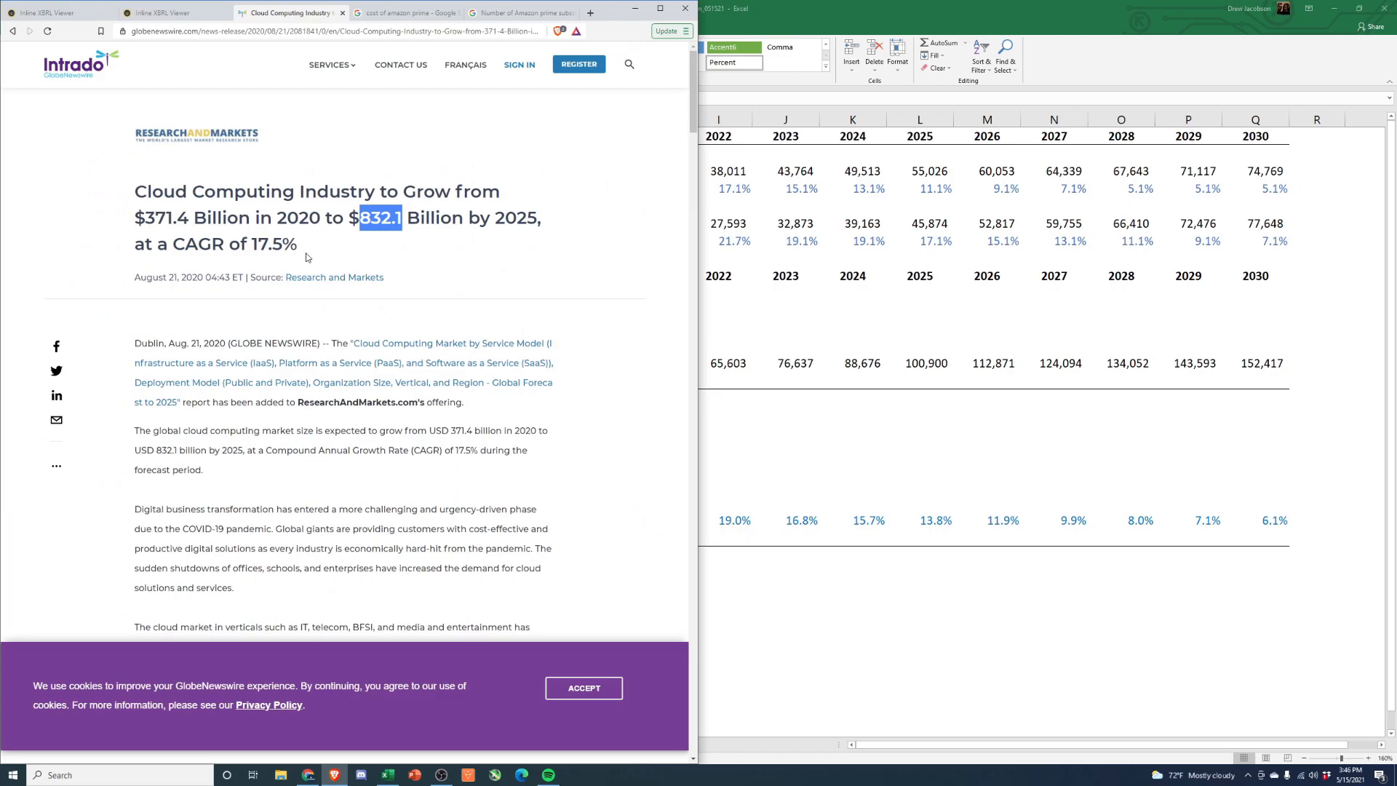
{"action": "key", "text": "alt+Tab"}
Step: Review the 2026 to 2030 AWS growth rates in the Growth section
{"action": "key", "text": "Right"}
{"action": "key", "text": "Right"}
{"action": "key", "text": "Right"}
{"action": "key", "text": "shift+Right"}
{"action": "key", "text": "shift+Right"}
{"action": "key", "text": "shift+Right"}
{"action": "key", "text": "shift+Right"}
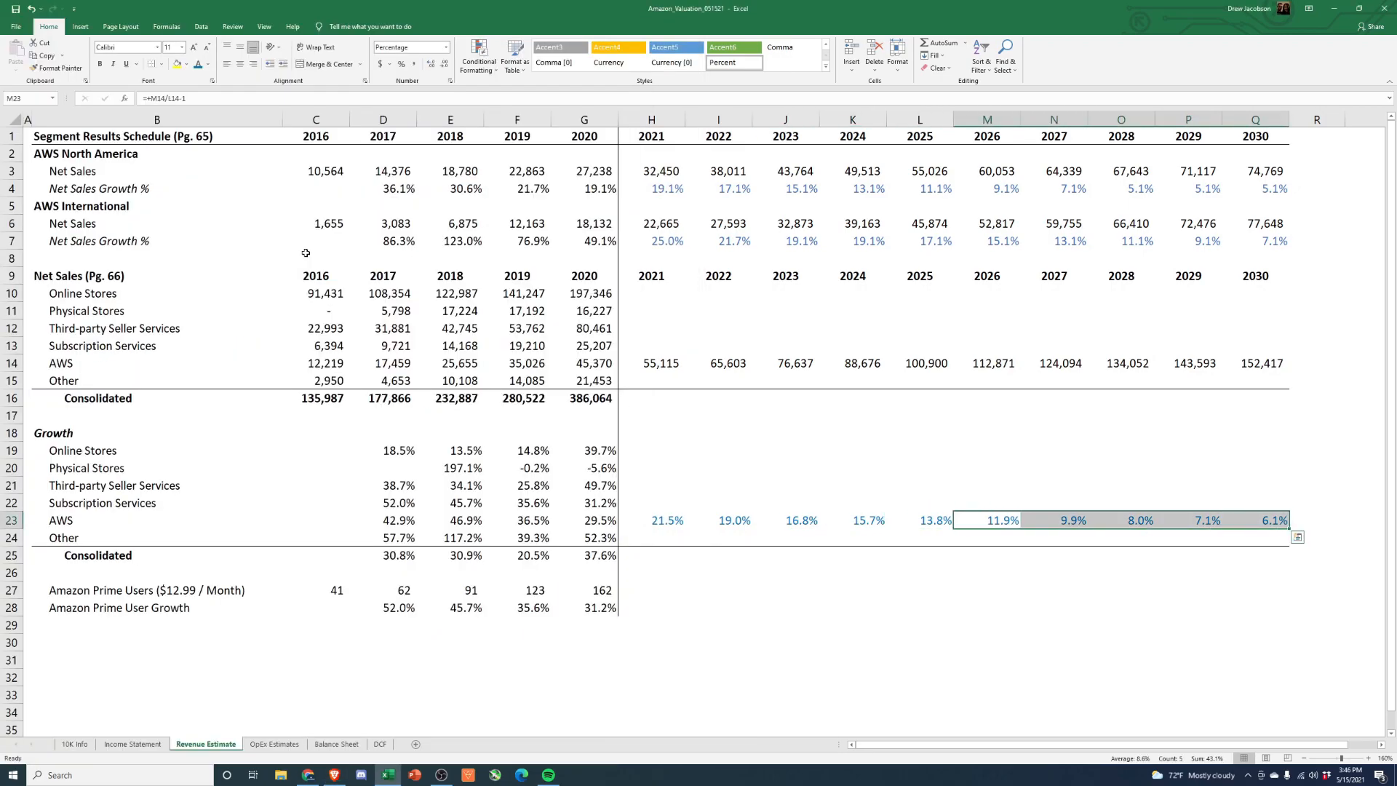
{"action": "key", "text": "Left"}
{"action": "key", "text": "Left"}
{"action": "key", "text": "Left"}
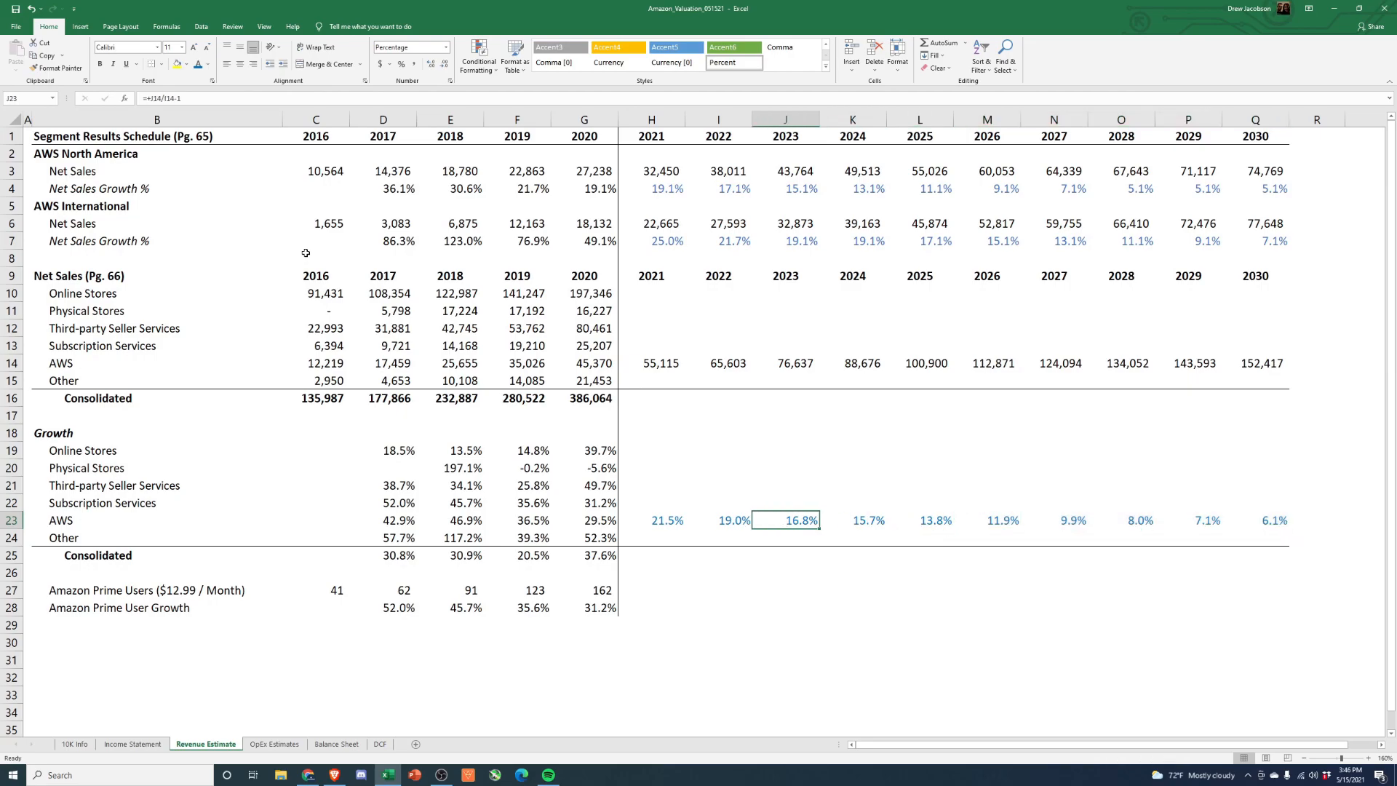
Step: Add a row labelled "Monthly Price" directly below Amazon Prime User Growth
{"action": "key", "text": "Left"}
{"action": "key", "text": "Left"}
{"action": "key", "text": "Left"}
{"action": "key", "text": "Down"}
{"action": "key", "text": "Down"}
{"action": "key", "text": "Down"}
{"action": "key", "text": "Down"}
{"action": "key", "text": "Down"}
{"action": "key", "text": "Left"}
{"action": "key", "text": "Left"}
{"action": "key", "text": "Left"}
{"action": "key", "text": "Left"}
{"action": "key", "text": "Up"}
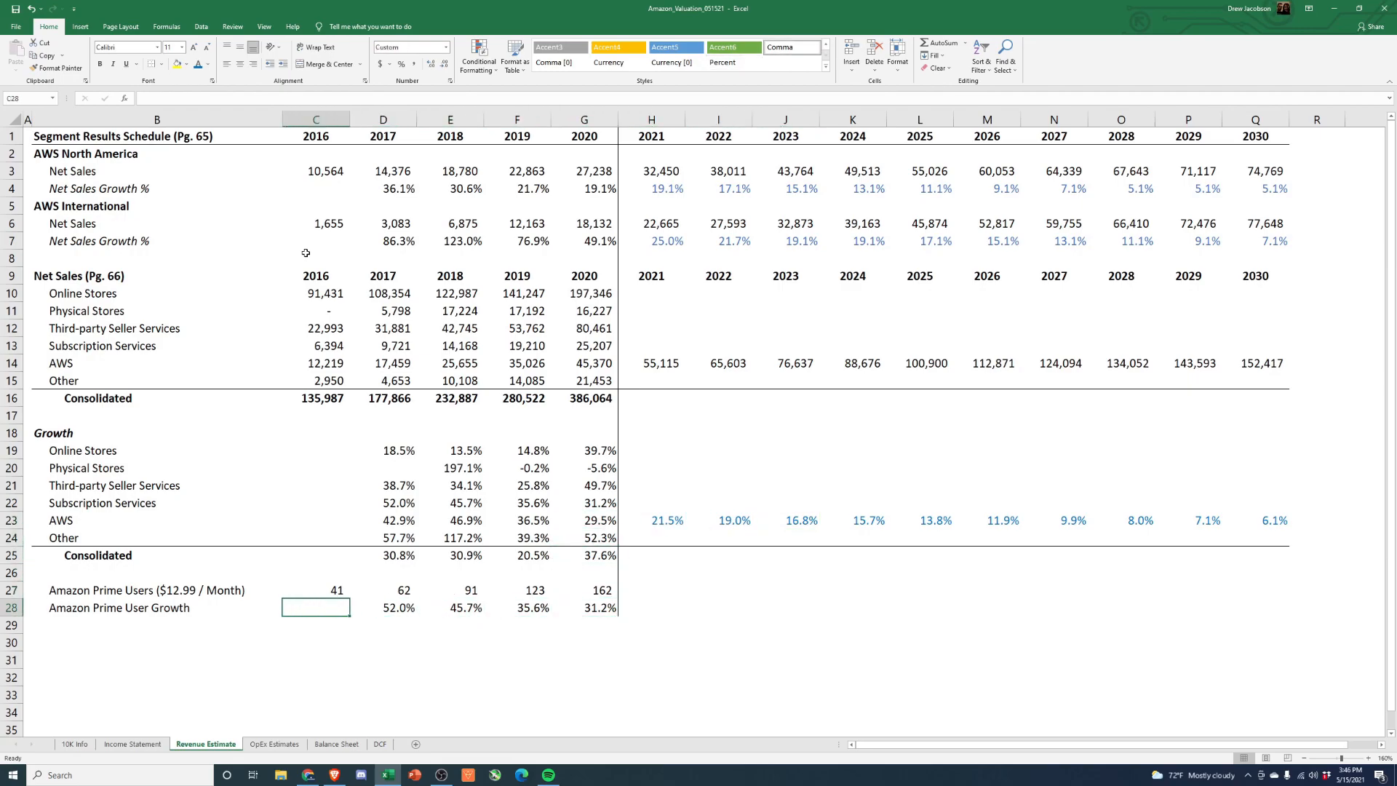
{"action": "key", "text": "Left"}
{"action": "key", "text": "Down"}
{"action": "key", "text": "Down"}
{"action": "type", "text": "Montl"}
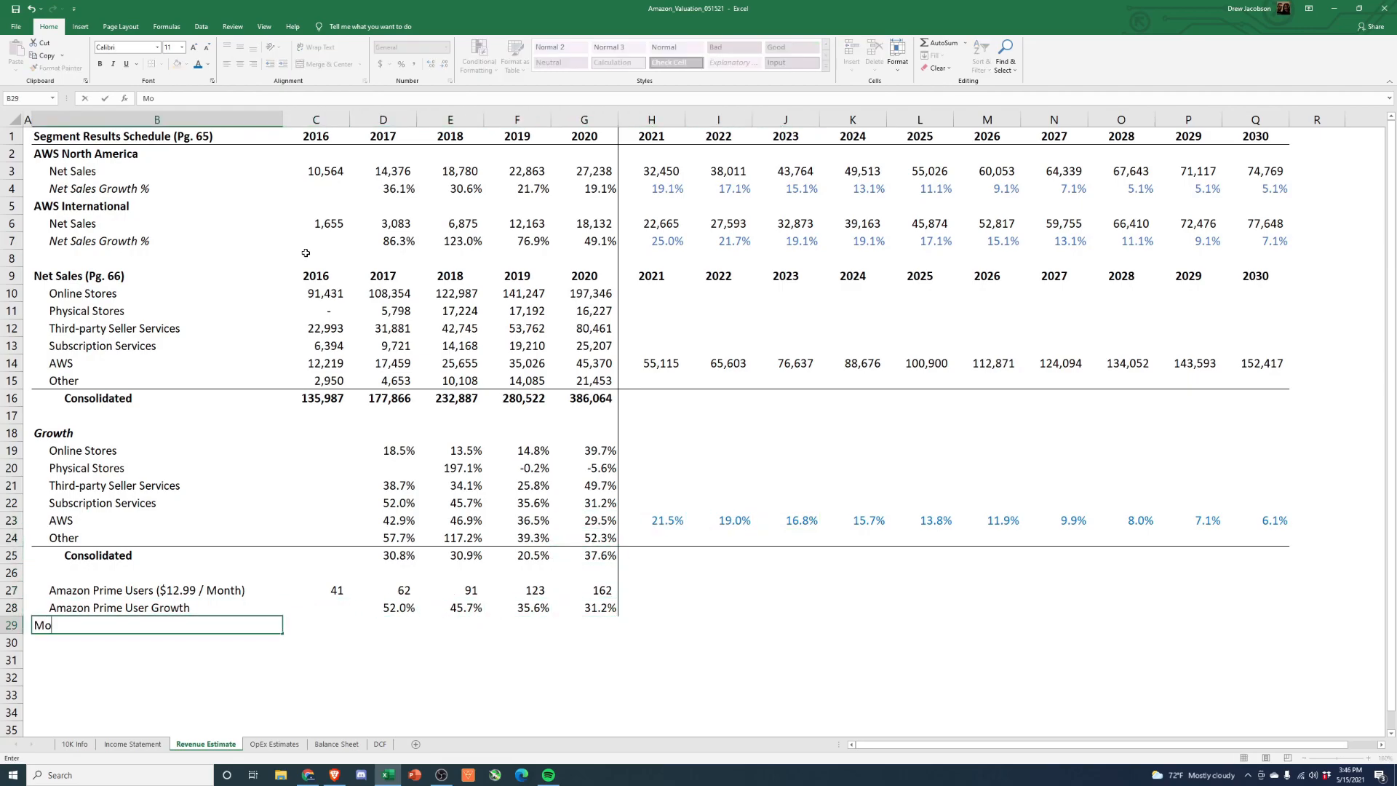
{"action": "key", "text": "BackSpace"}
{"action": "type", "text": "thly Price"}
{"action": "key", "text": "Return"}
Step: Enter 12.99 as the 2016 value in the Monthly Price row
{"action": "key", "text": "Up"}
{"action": "key", "text": "Right"}
{"action": "key", "text": "Right"}
{"action": "key", "text": "Left"}
{"action": "type", "text": "12.99"}
{"action": "key", "text": "Tab"}
Step: Copy the 2016 monthly price into the 2017 to 2020 cells of the Monthly Price row
{"action": "key", "text": "Left"}
{"action": "key", "text": "ctrl+c"}
{"action": "key", "text": "Right"}
{"action": "key", "text": "ctrl+v"}
{"action": "key", "text": "Right"}
{"action": "key", "text": "ctrl+v"}
{"action": "key", "text": "Right"}
{"action": "key", "text": "ctrl+v"}
{"action": "key", "text": "Right"}
{"action": "key", "text": "ctrl+v"}
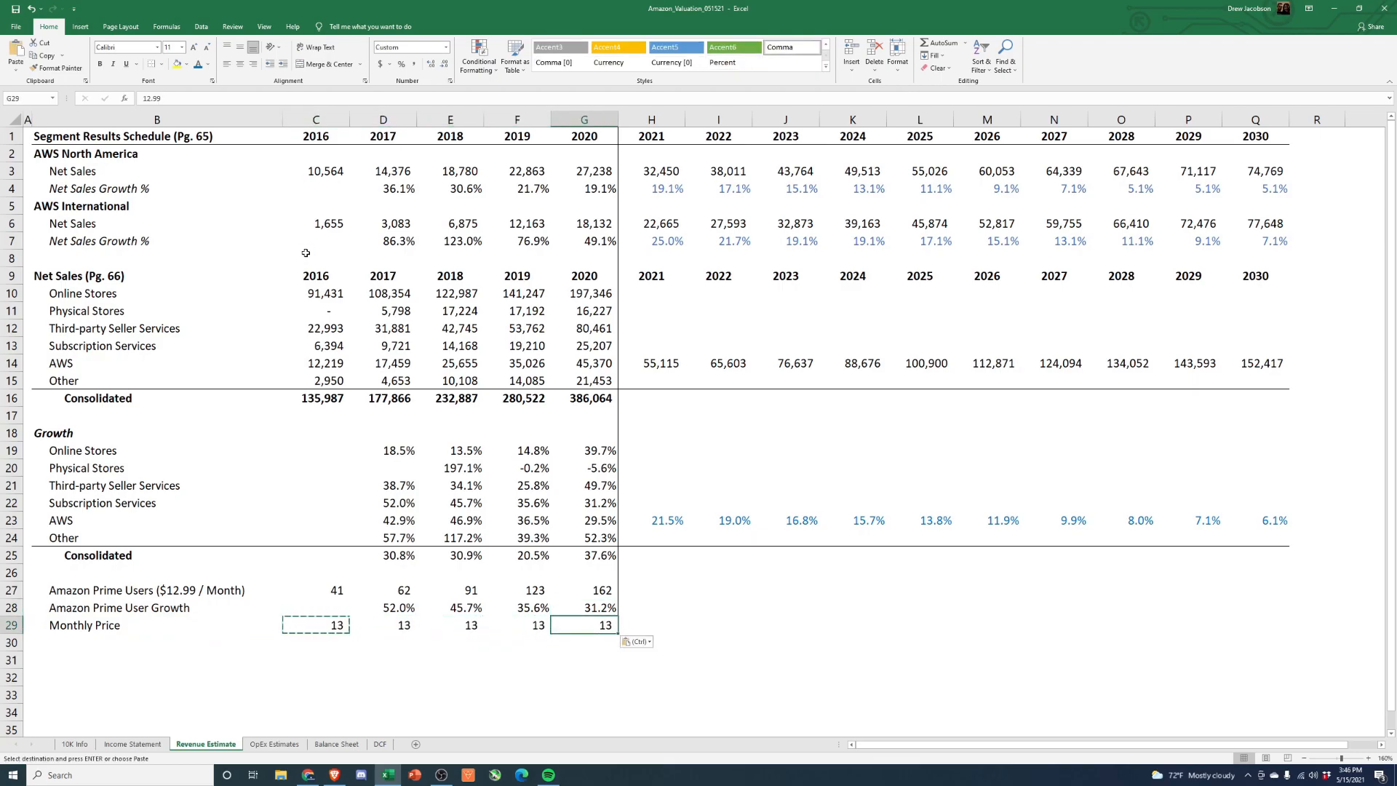
{"action": "key", "text": "Escape"}
{"action": "key", "text": "Escape"}
Step: Examine the 2017 to 2020 Amazon Prime user growth rates and the 2016 Prime users formula
{"action": "key", "text": "Down"}
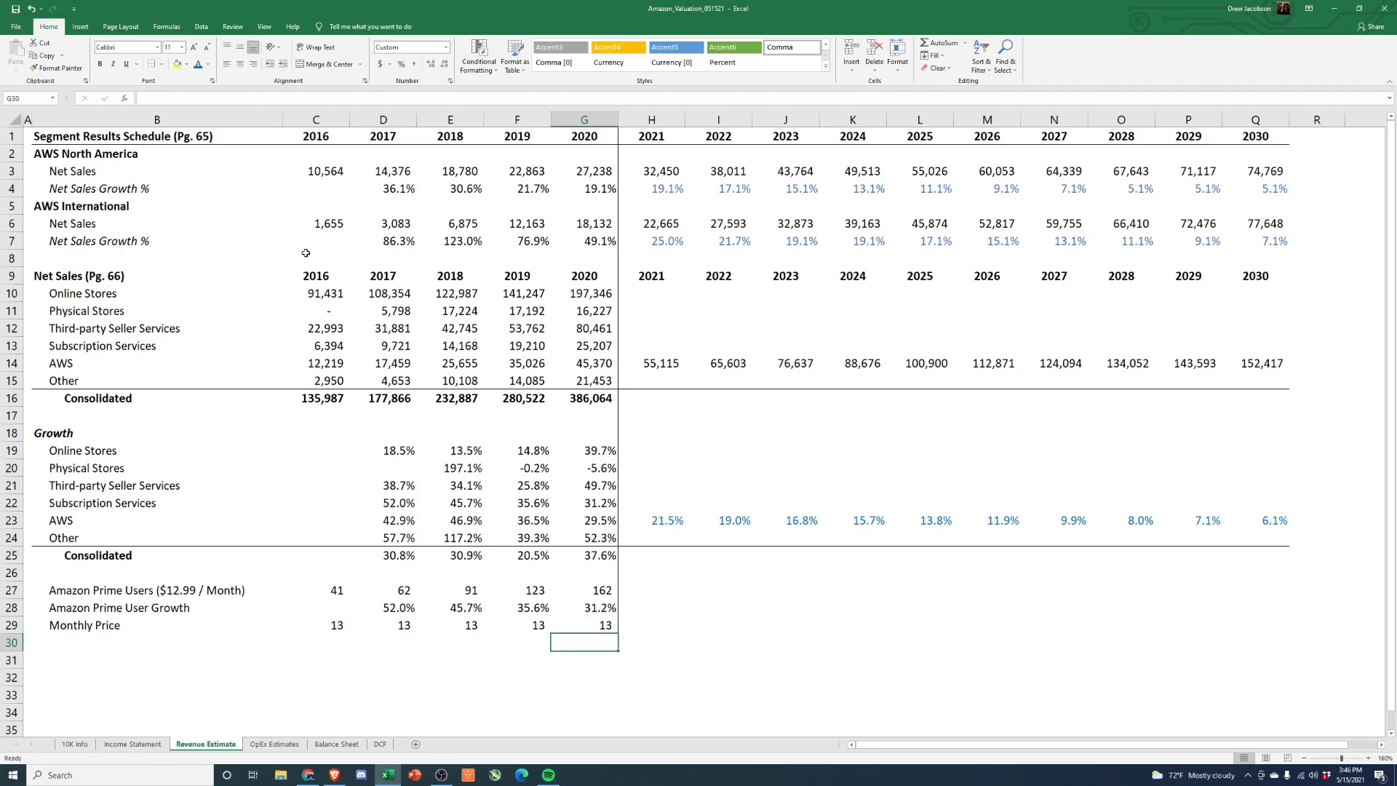
{"action": "key", "text": "Up"}
{"action": "key", "text": "Up"}
{"action": "key", "text": "Left"}
{"action": "key", "text": "Left"}
{"action": "key", "text": "Left"}
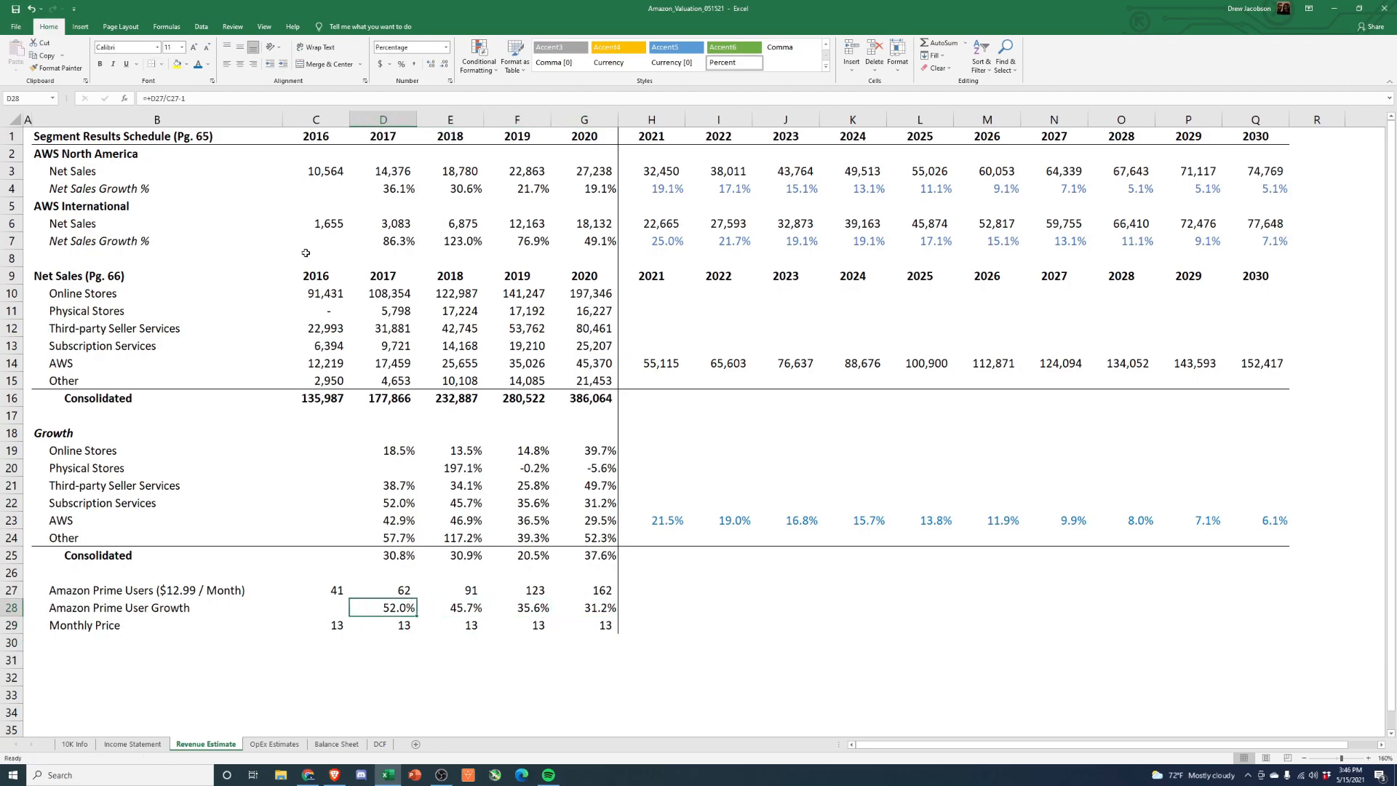
{"action": "key", "text": "shift+Right"}
{"action": "key", "text": "shift+Right"}
{"action": "key", "text": "shift+Right"}
{"action": "key", "text": "Left"}
{"action": "key", "text": "Up"}
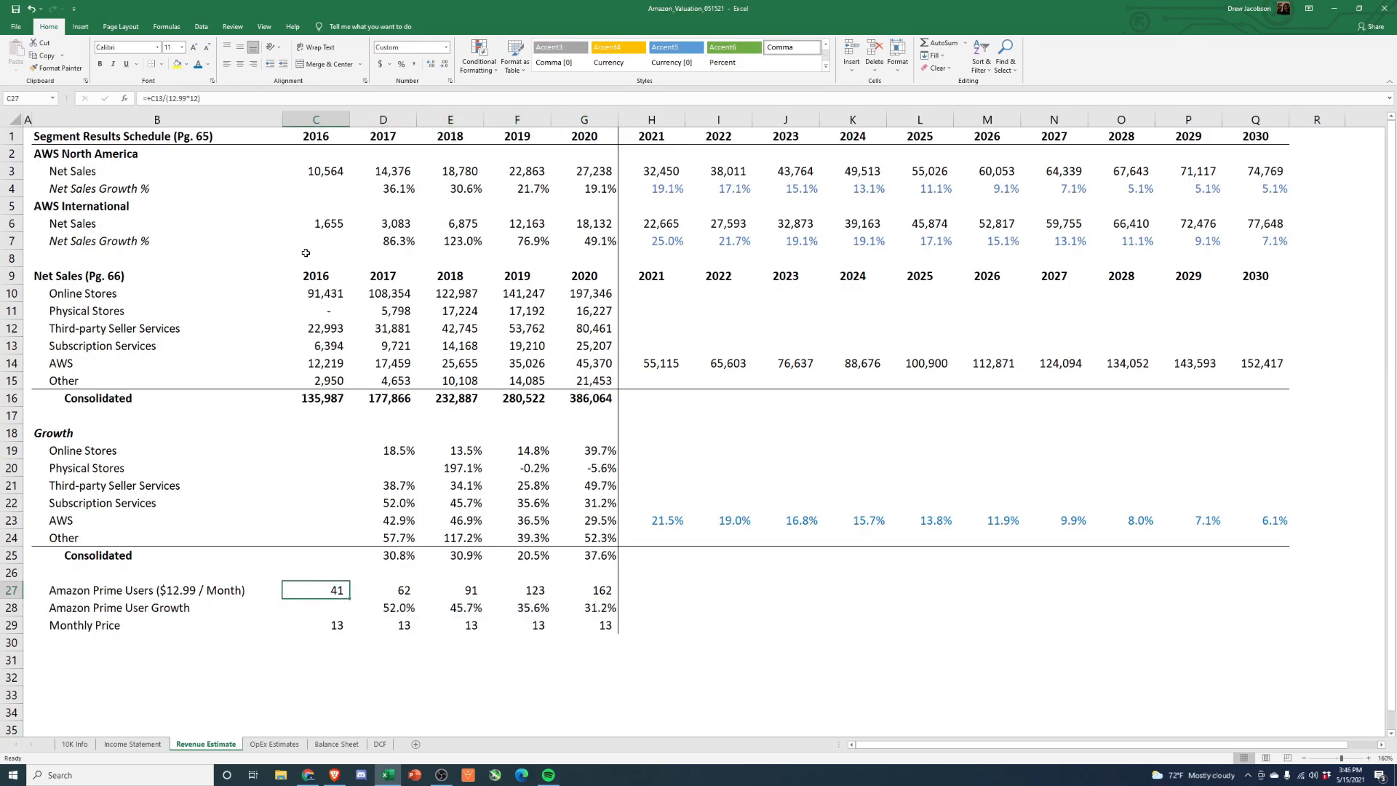
Step: Compare the 2020 Amazon Prime users estimate with the browser's search results for the number of Amazon Prime subscribers
{"action": "key", "text": "Right"}
{"action": "key", "text": "Right"}
{"action": "key", "text": "Right"}
{"action": "key", "text": "Right"}
{"action": "key", "text": "alt+Tab"}
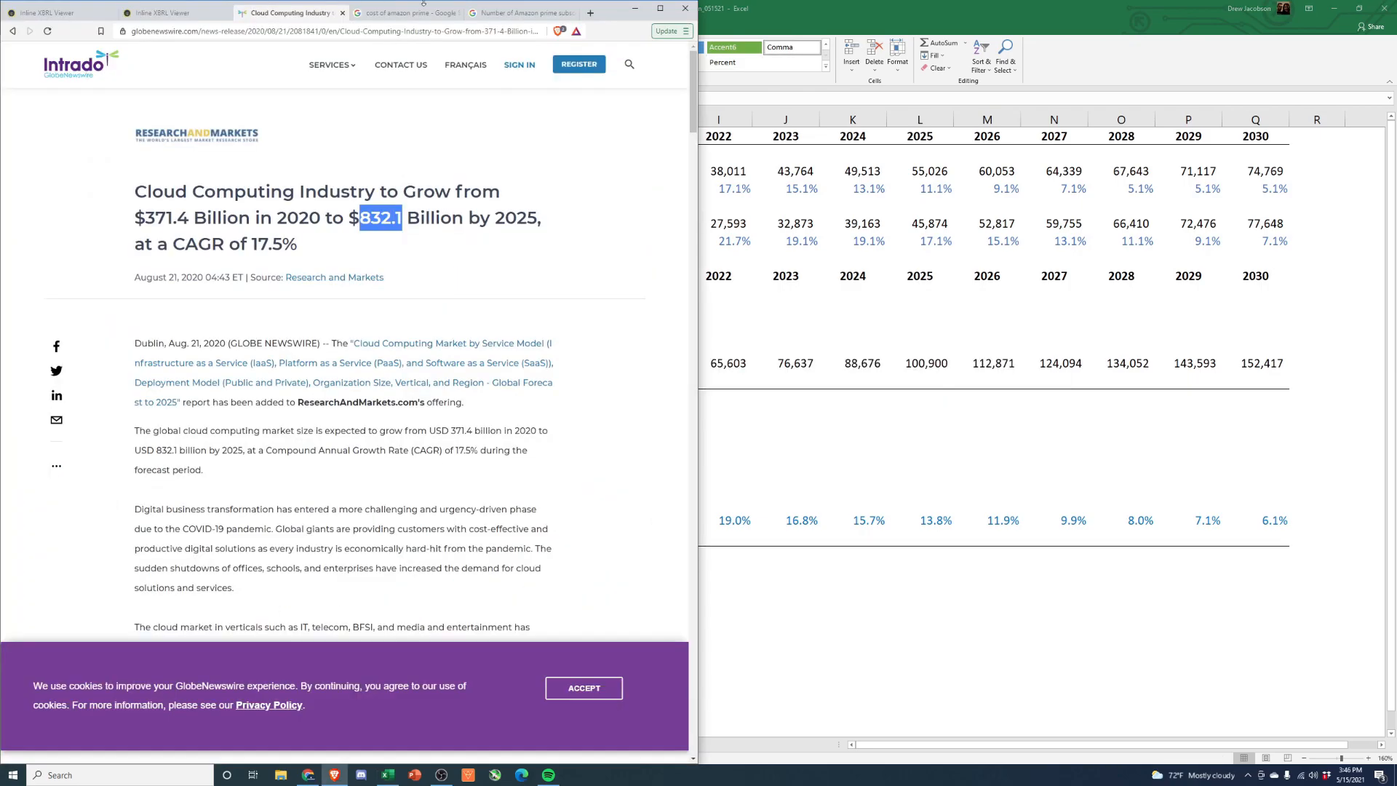
{"action": "left_click", "coordinate": [523, 13]}
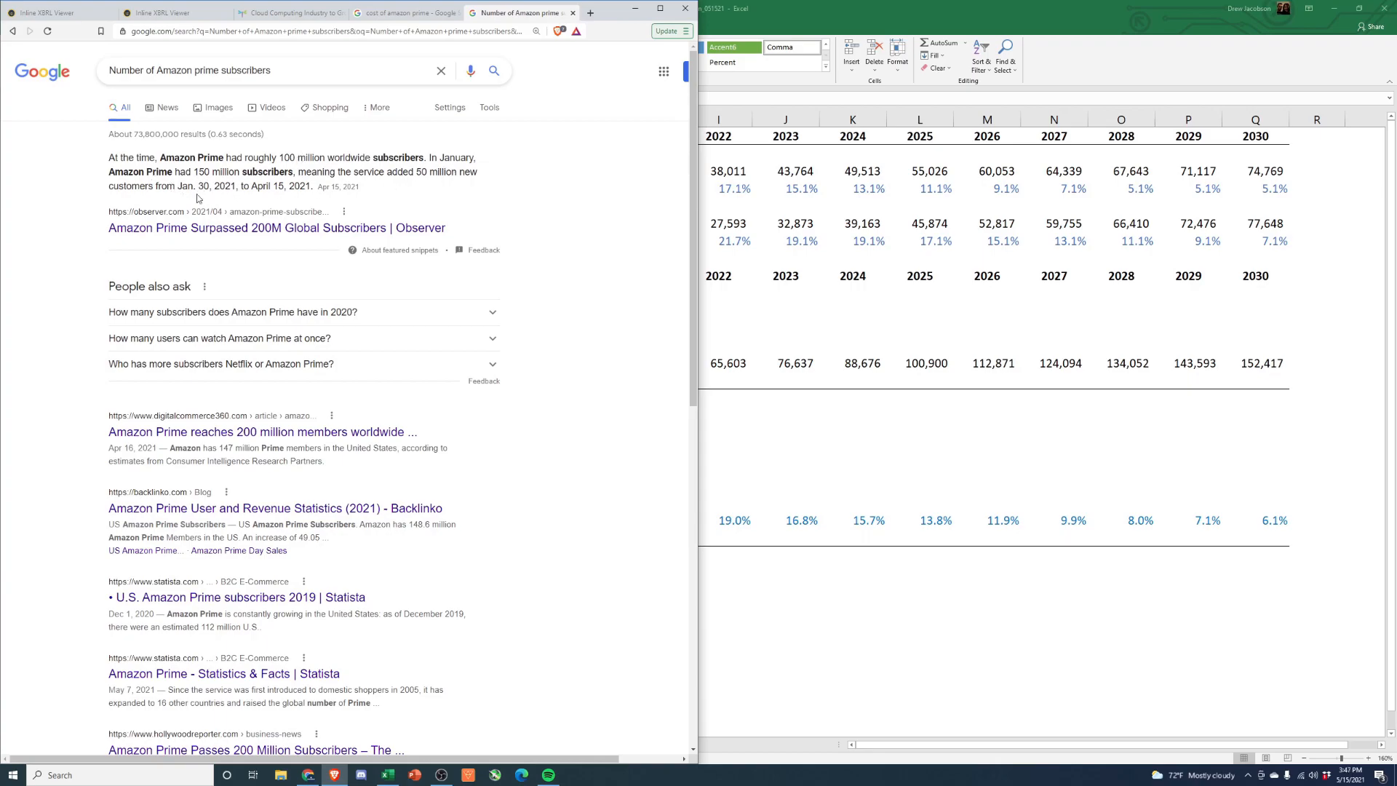
{"action": "left_click", "coordinate": [634, 8]}
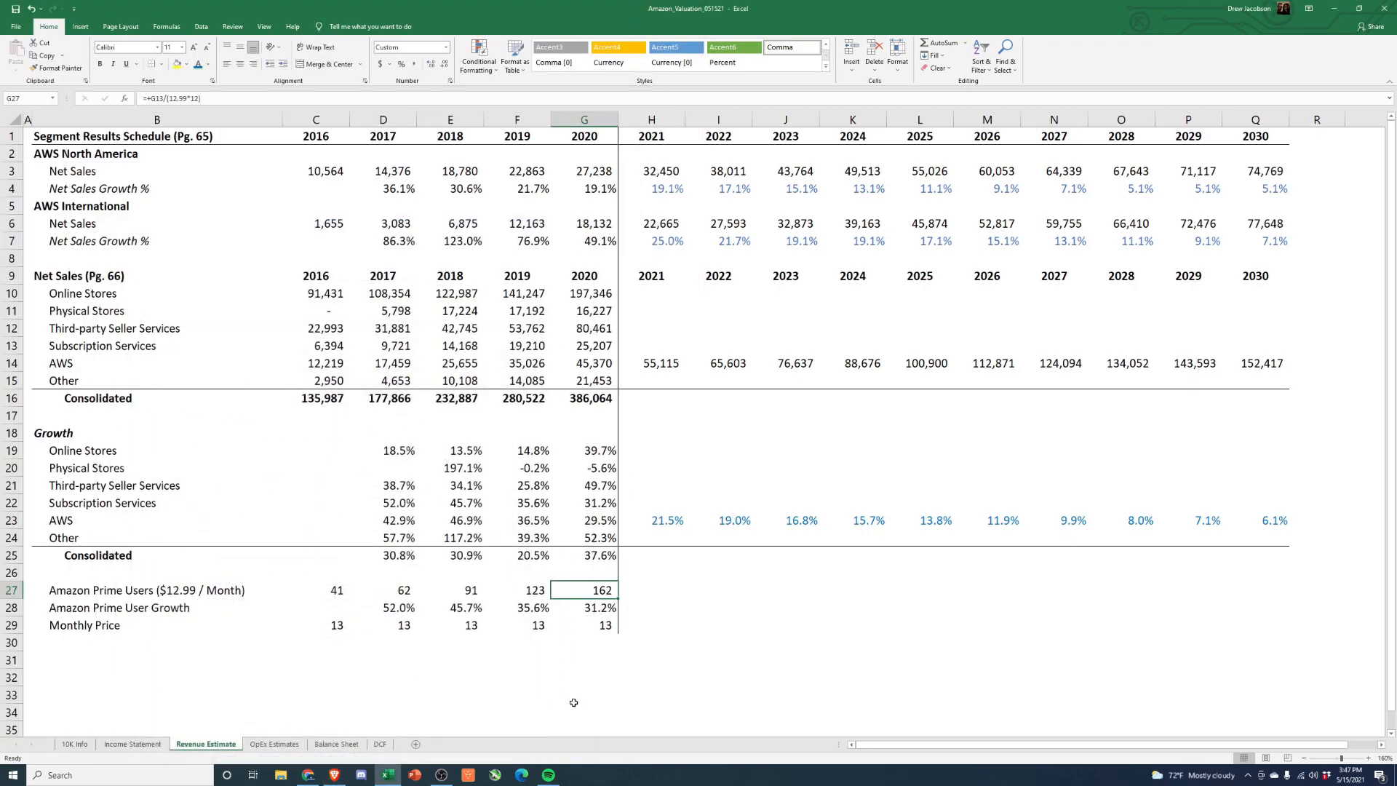
Step: Inspect the 2020 Prime users formula and read the subscription services footnote in the 10-K in the browser
{"action": "key", "text": "F2"}
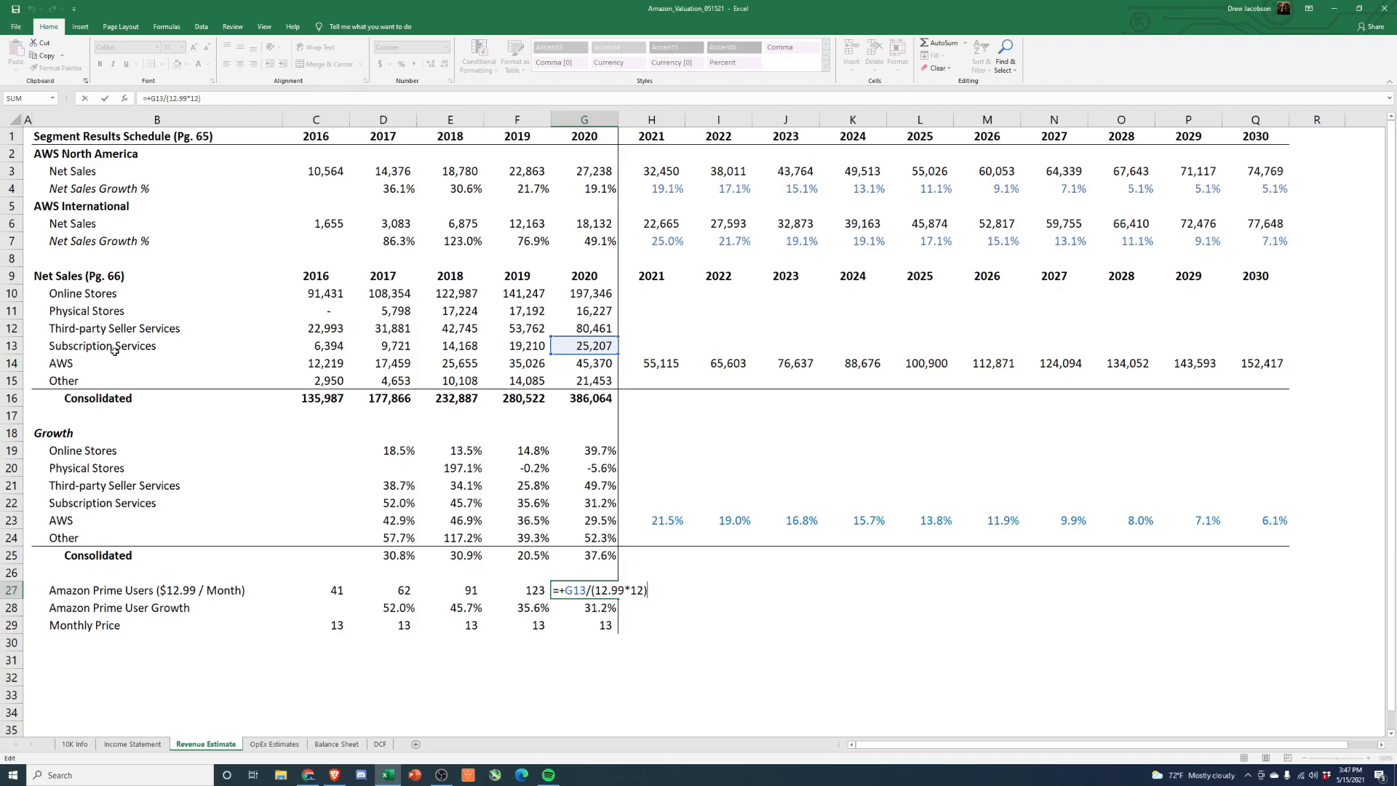
{"action": "key", "text": "Escape"}
{"action": "key", "text": "alt+Tab"}
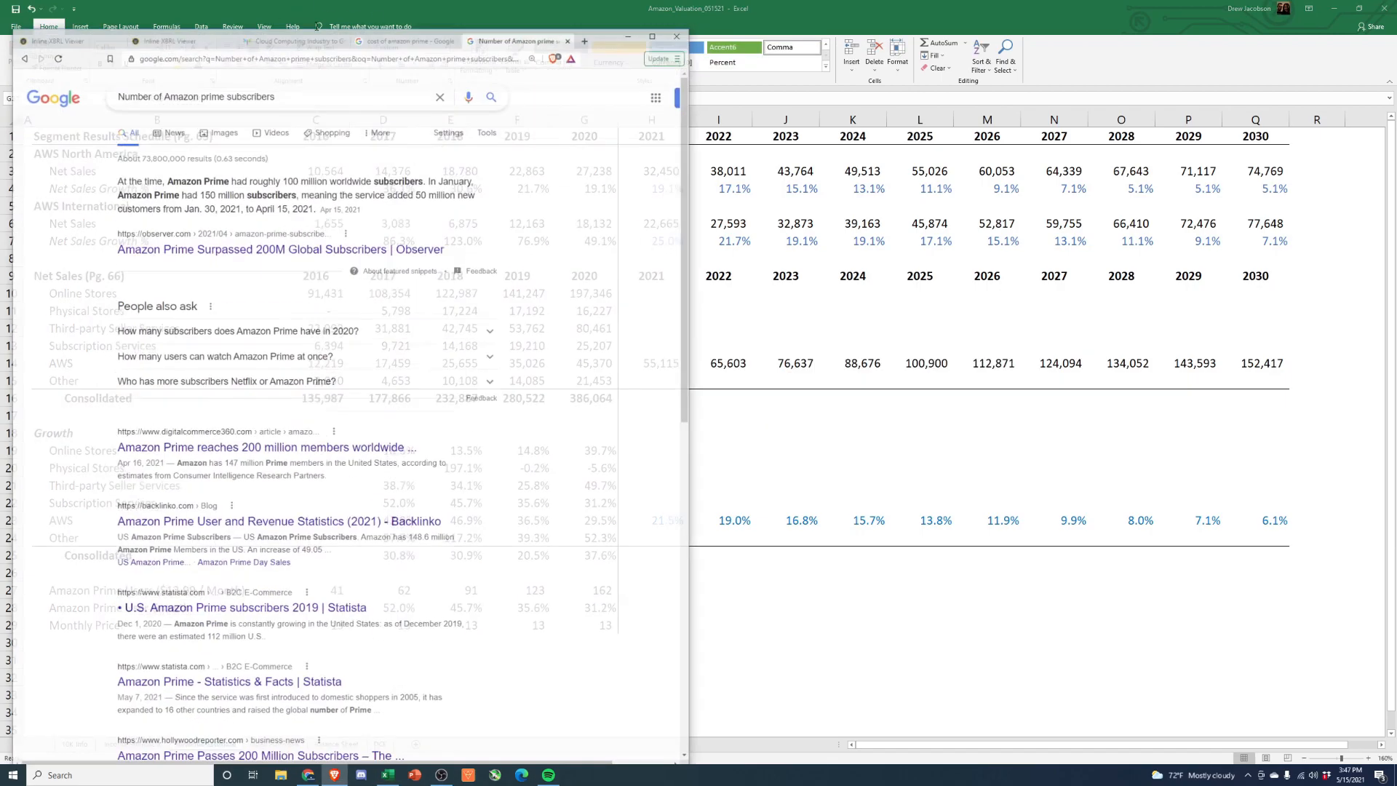
{"action": "left_click", "coordinate": [151, 13]}
{"action": "left_click", "coordinate": [54, 13]}
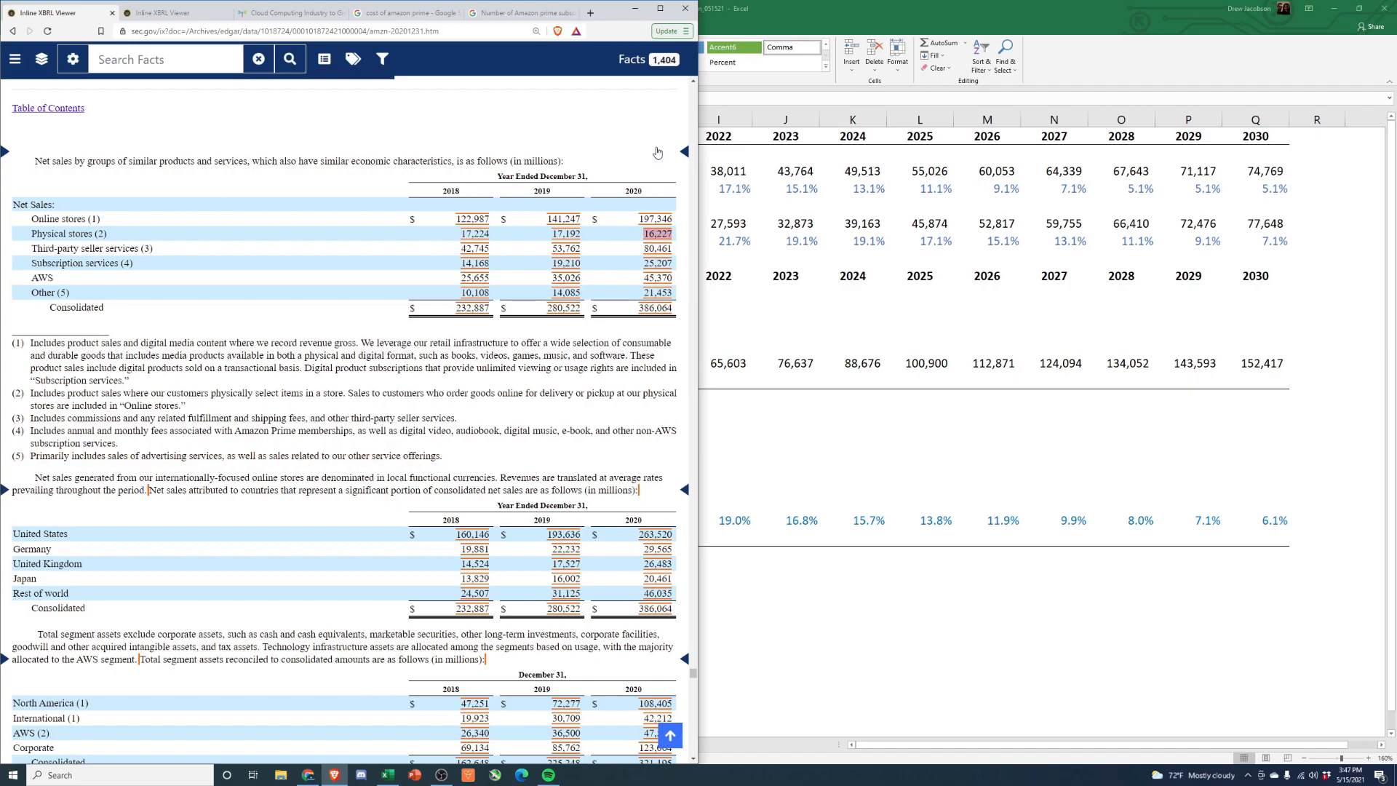
{"action": "left_click", "coordinate": [636, 13]}
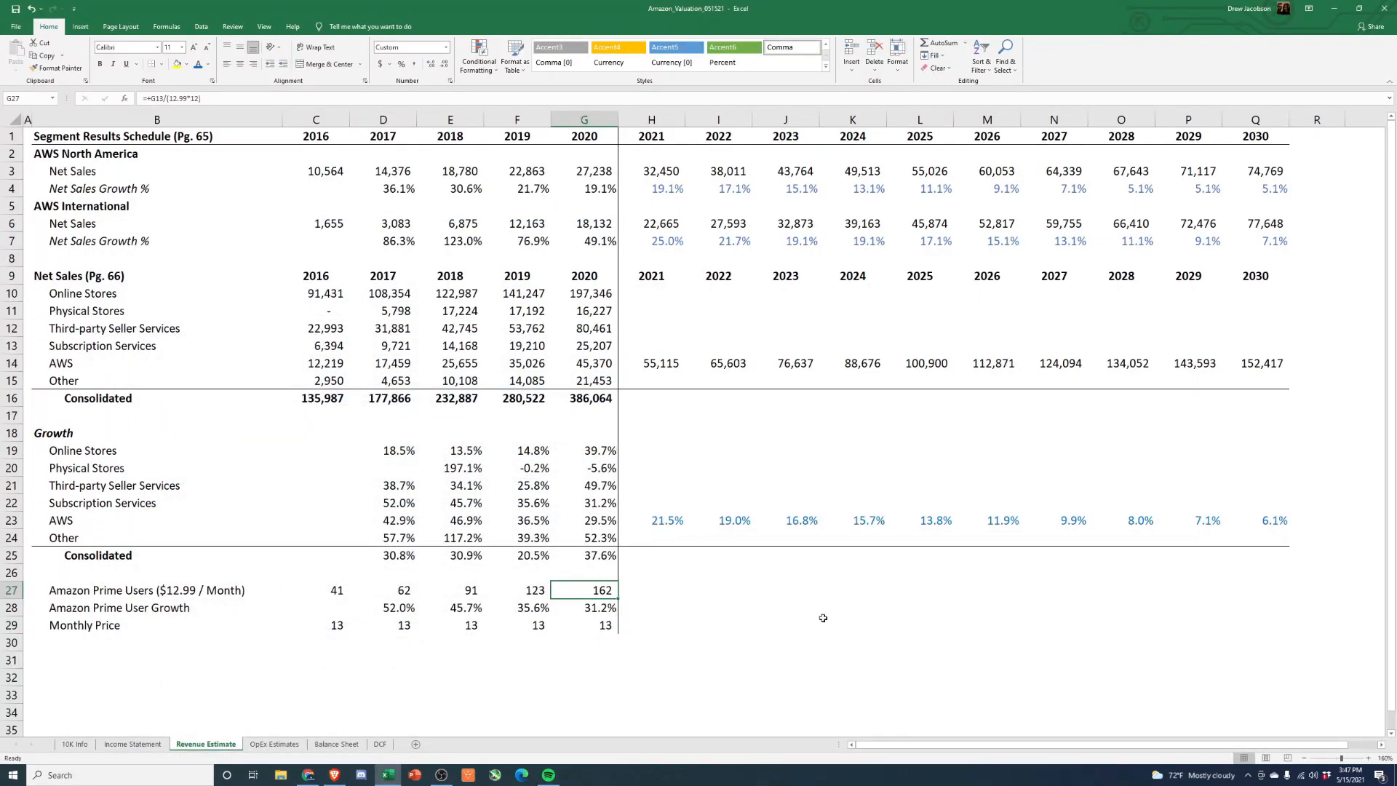
{"action": "key", "text": "F2"}
{"action": "key", "text": "Return"}
Step: Format the 2016 to 2020 Monthly Price cells in comma style with two decimals
{"action": "key", "text": "Down"}
{"action": "key", "text": "Left"}
{"action": "key", "text": "Left"}
{"action": "key", "text": "Left"}
{"action": "key", "text": "Left"}
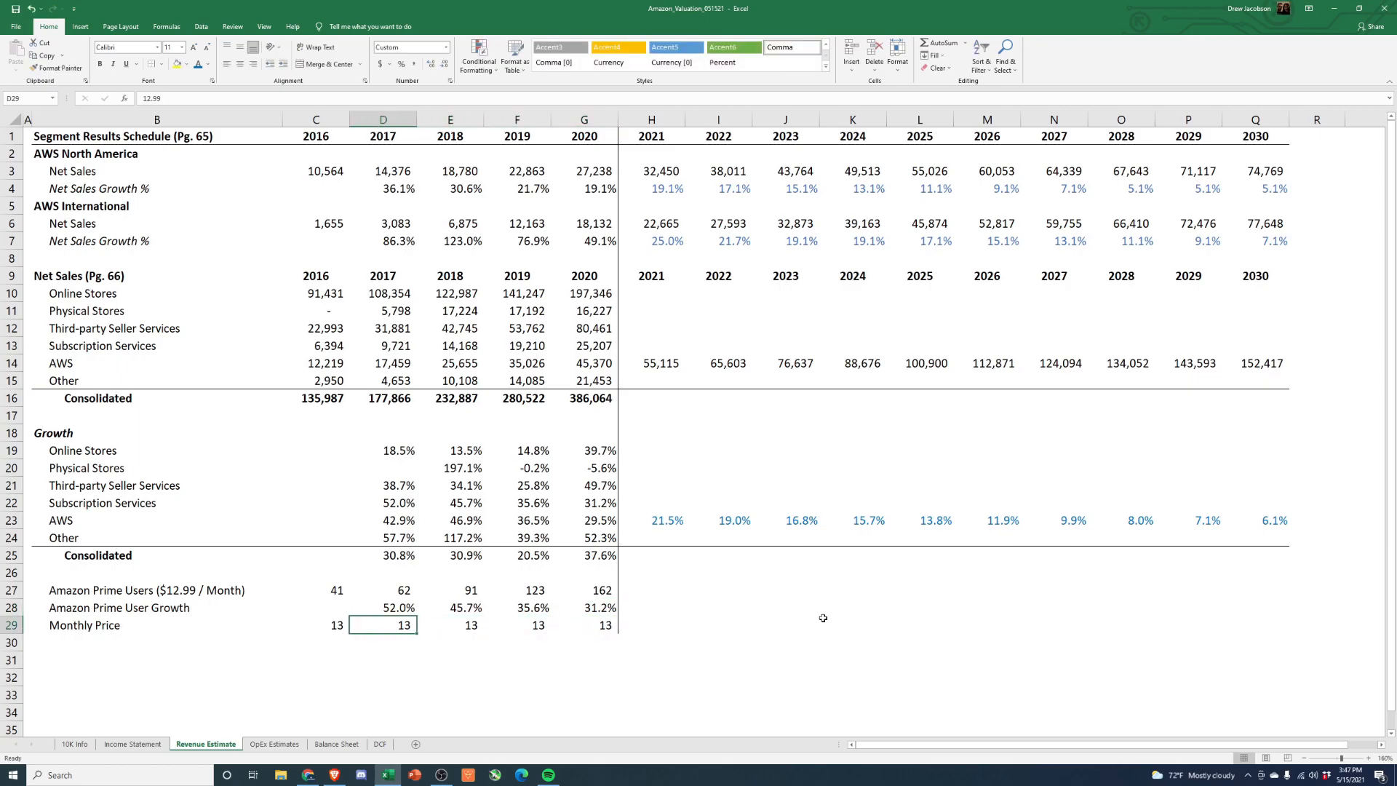
{"action": "key", "text": "shift+Right"}
{"action": "key", "text": "shift+Right"}
{"action": "key", "text": "shift+Right"}
{"action": "key", "text": "shift+Right"}
{"action": "key", "text": "alt+h"}
{"action": "key", "text": "0"}
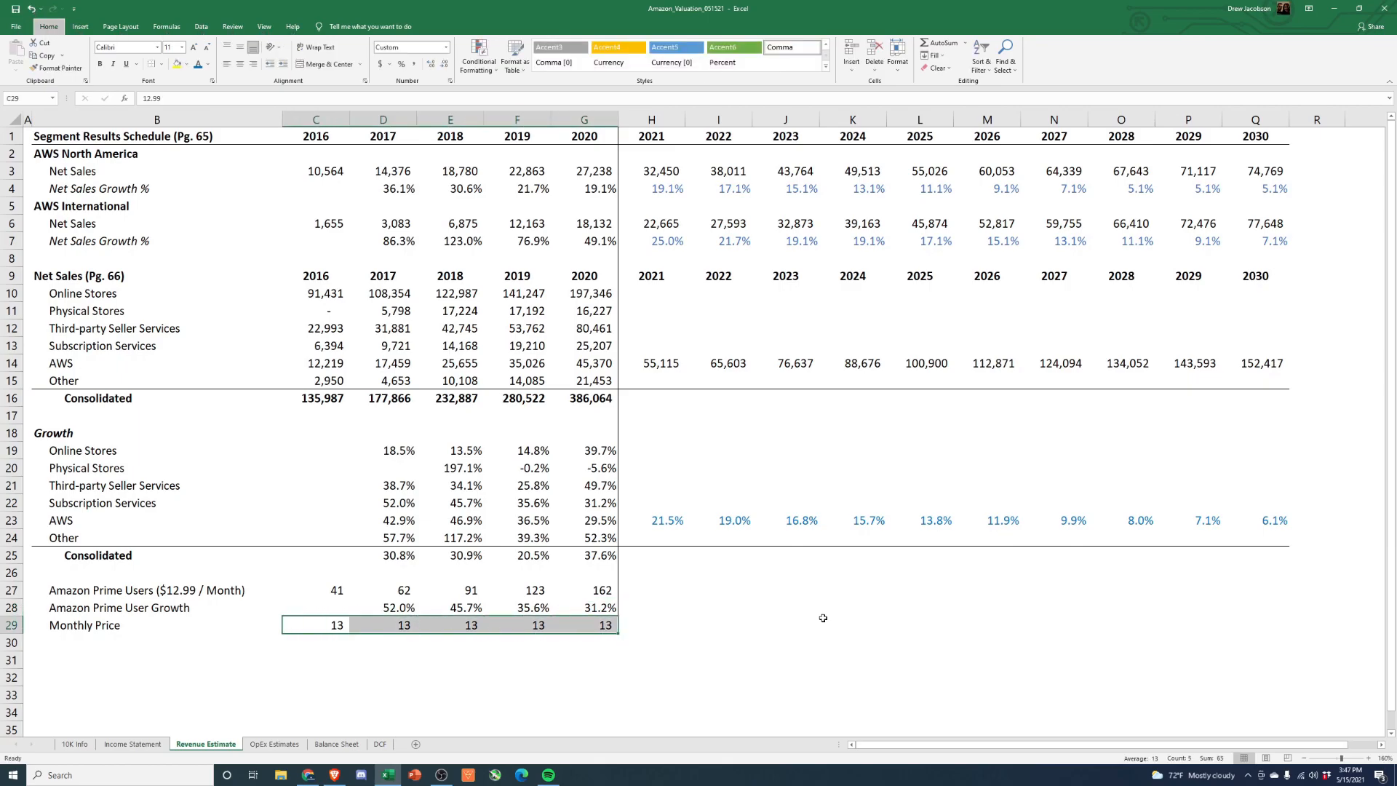
{"action": "key", "text": "alt+h"}
{"action": "key", "text": "k"}
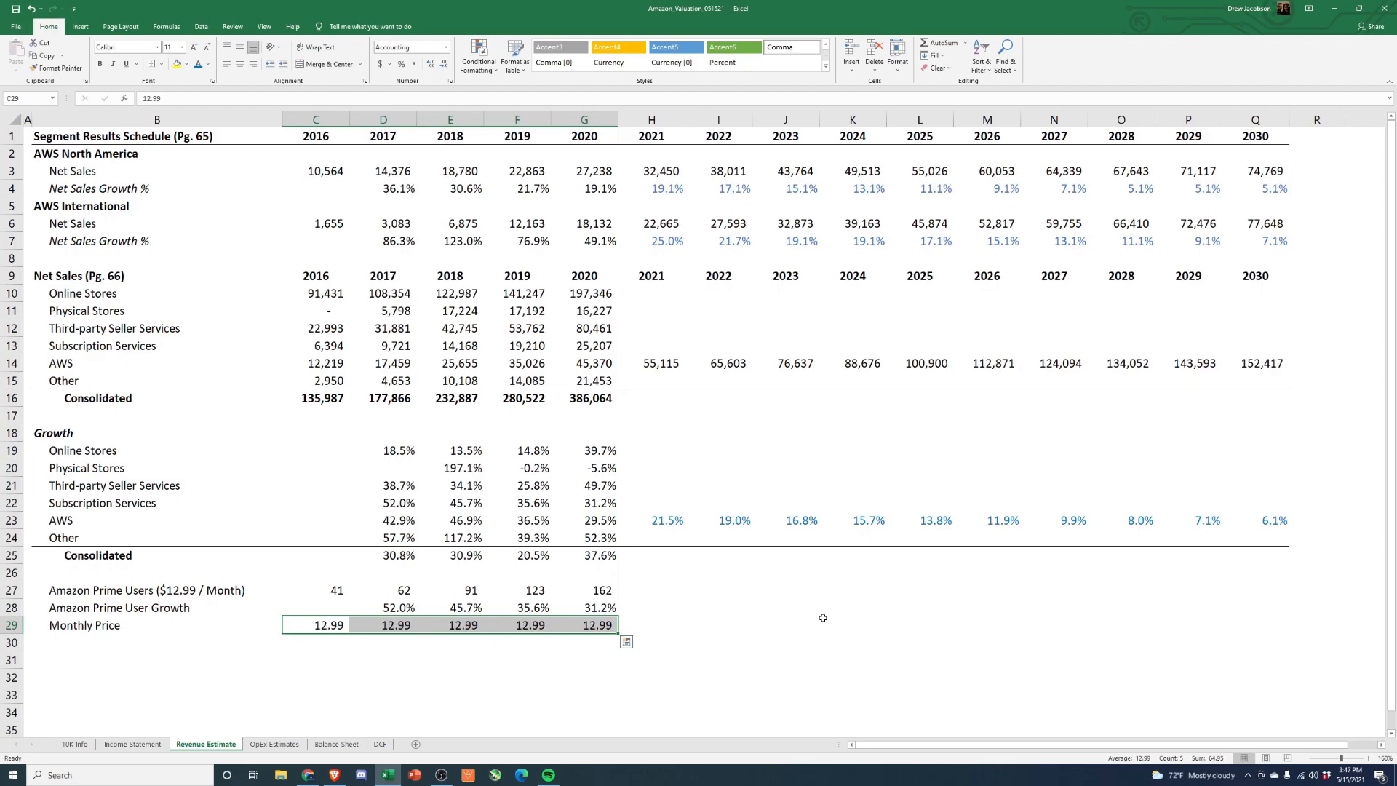
Step: Review the historical Amazon Prime user growth rates up to 2020 as a basis for the 2021 assumption
{"action": "key", "text": "Right"}
{"action": "key", "text": "Right"}
{"action": "key", "text": "Right"}
{"action": "key", "text": "Right"}
{"action": "key", "text": "Right"}
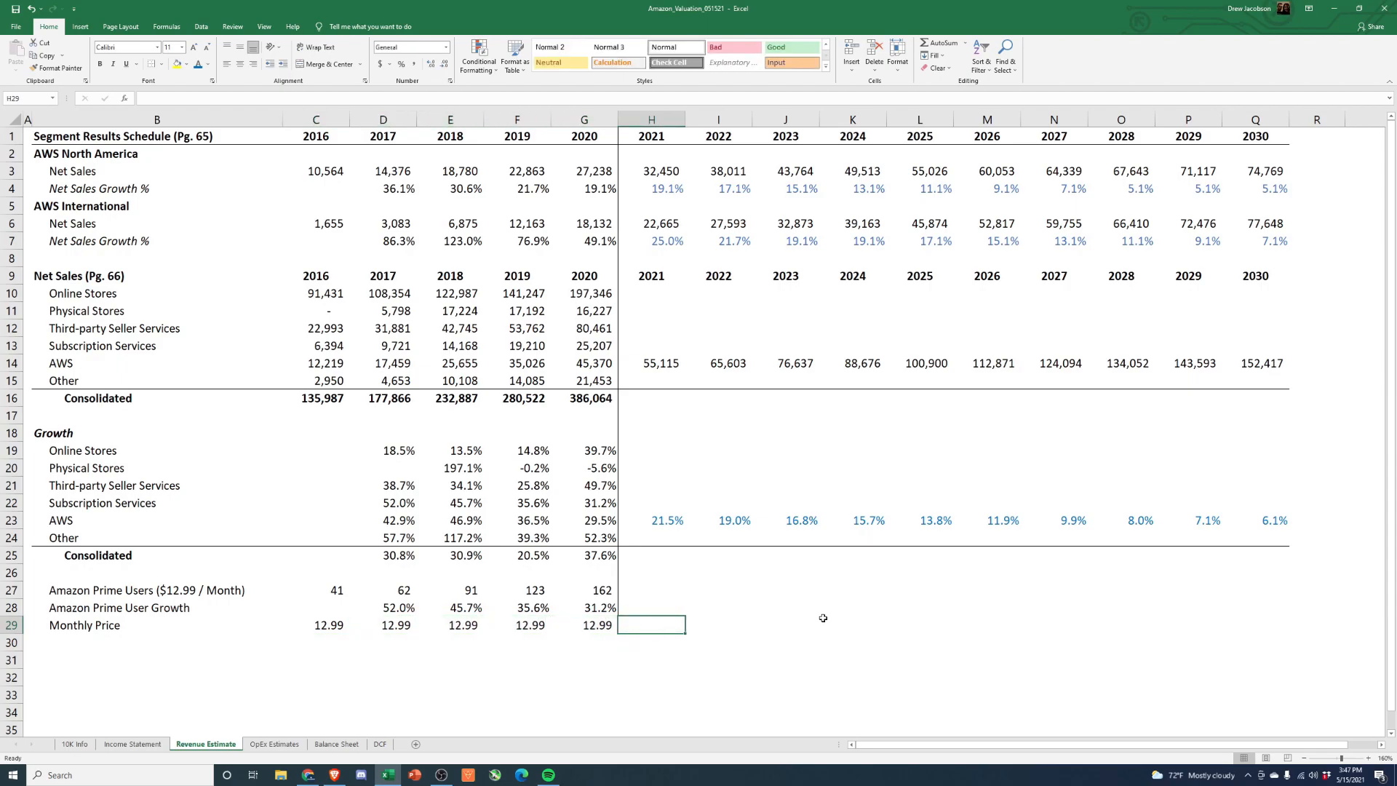
{"action": "key", "text": "Up"}
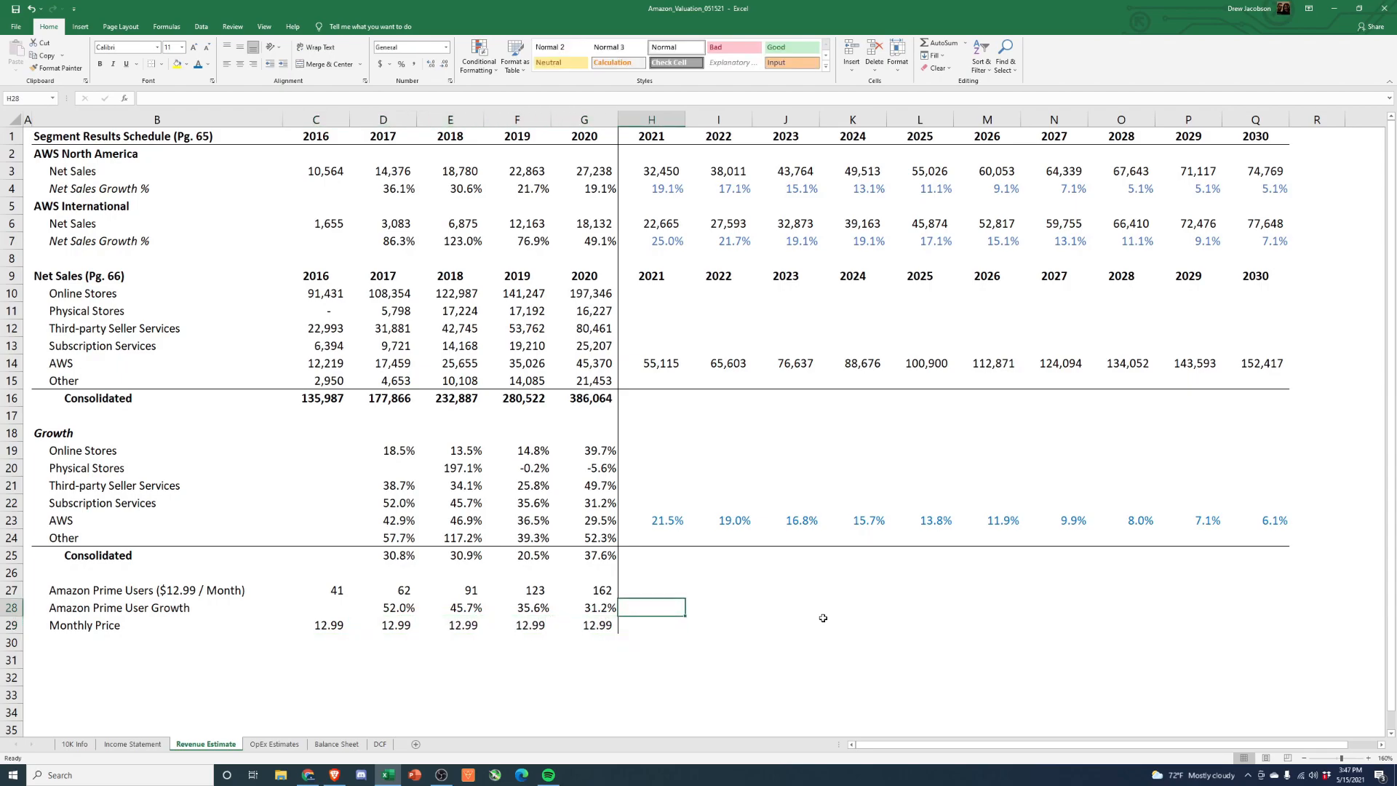
{"action": "key", "text": "Left"}
{"action": "key", "text": "shift+Left"}
{"action": "key", "text": "shift+Left"}
{"action": "key", "text": "shift+Left"}
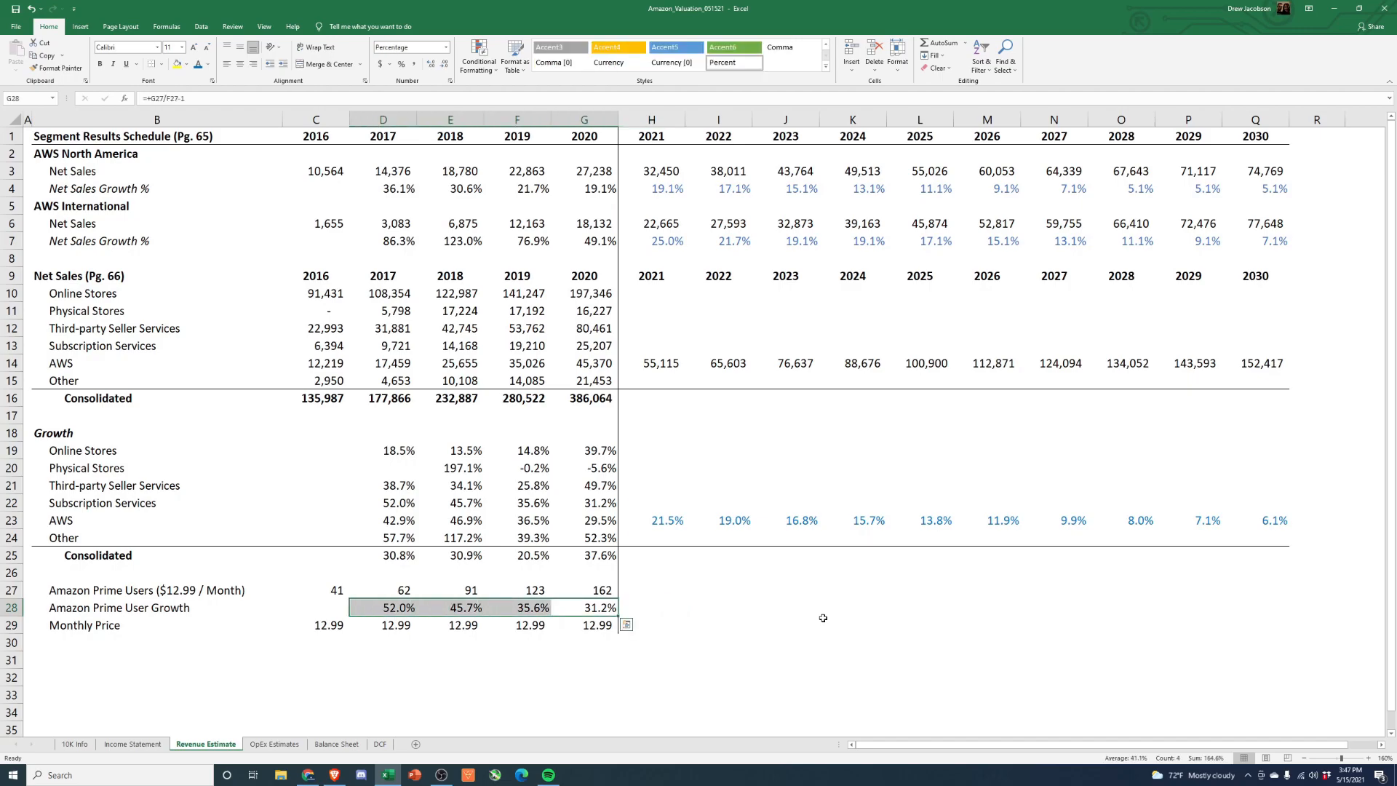
{"action": "key", "text": "shift+Right"}
{"action": "key", "text": "shift+Right"}
{"action": "key", "text": "shift+Right"}
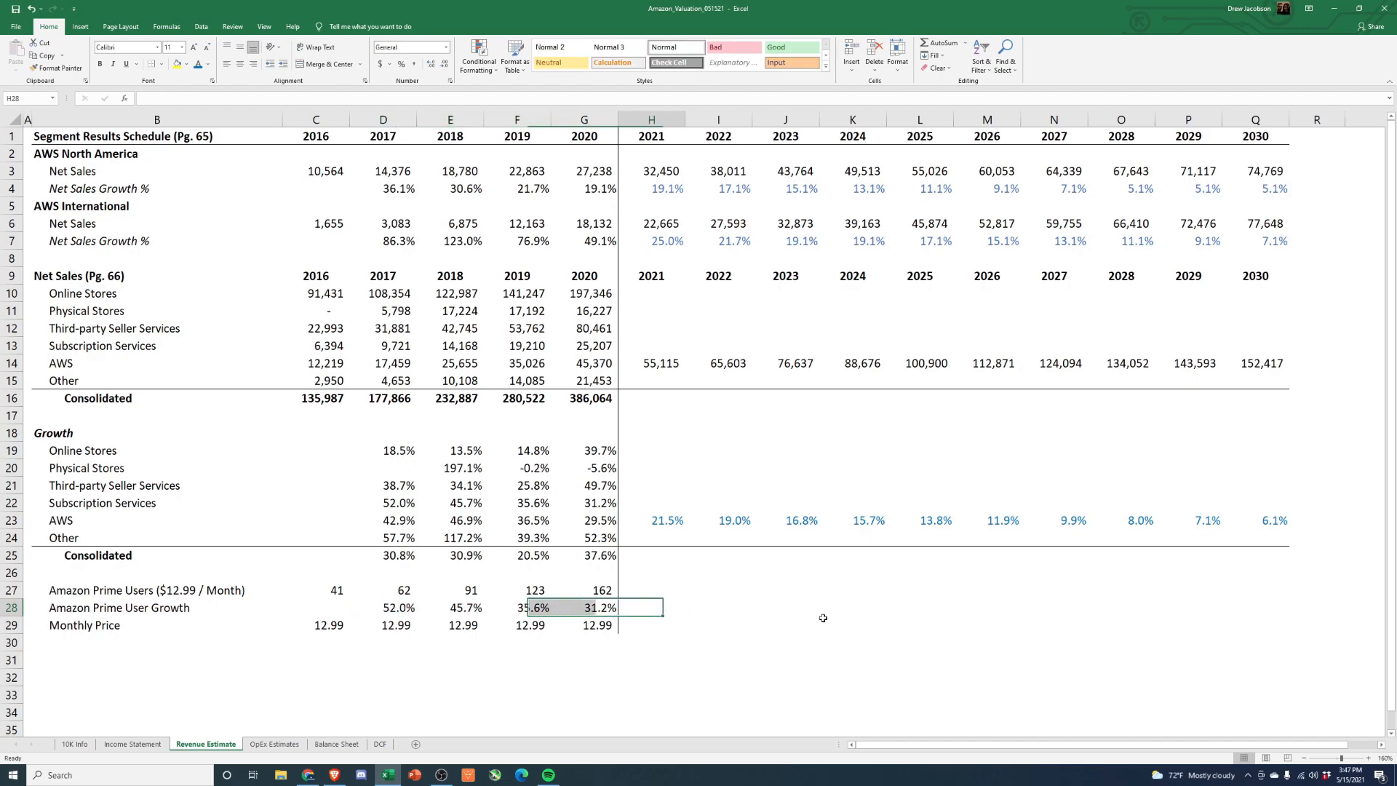
{"action": "key", "text": "shift+Left"}
{"action": "key", "text": "shift+Left"}
Step: Switch to the browser and search in a new tab for "countries amazon prime is offered", viewing the results in full size
{"action": "key", "text": "alt+Tab"}
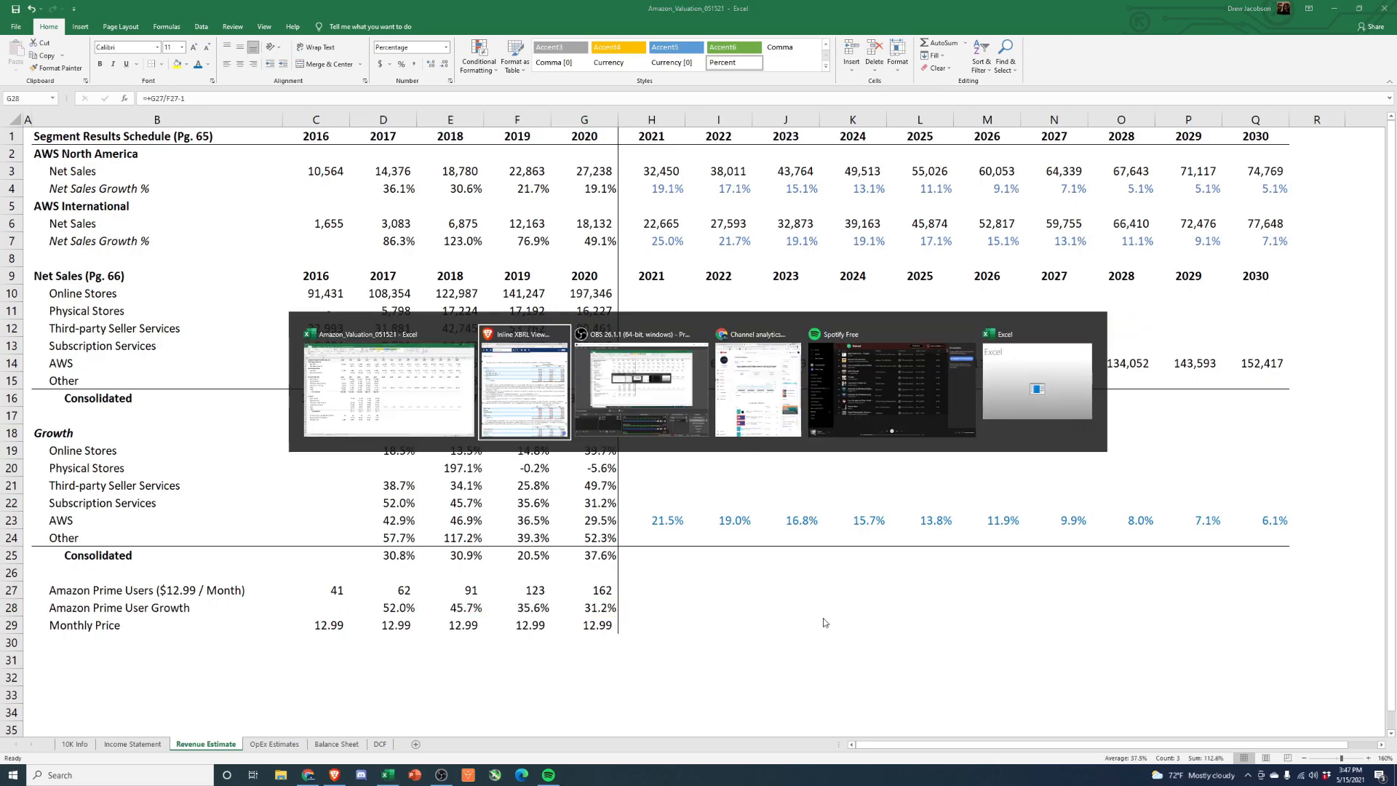
{"action": "left_click", "coordinate": [591, 13]}
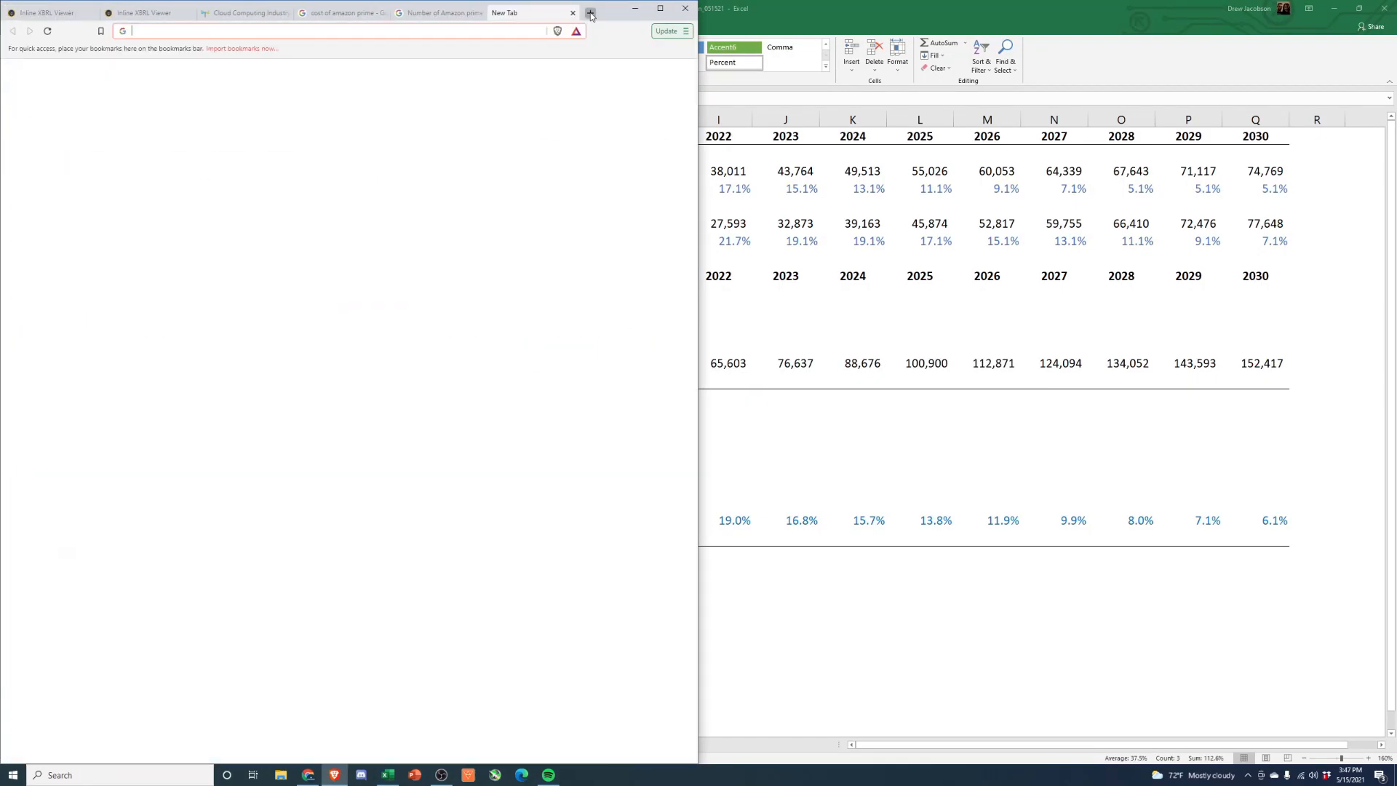
{"action": "type", "text": "countries a"}
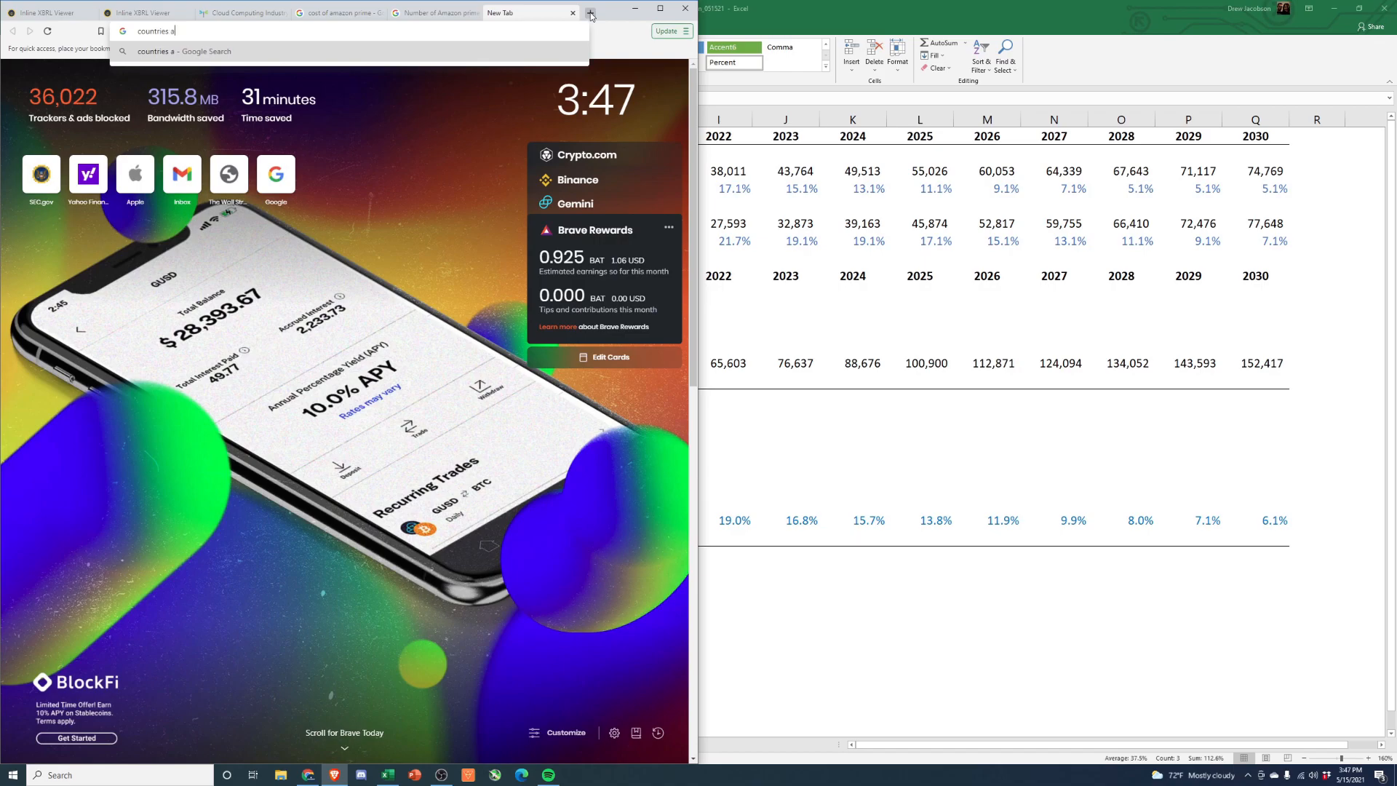
{"action": "type", "text": "mazon prime is offered"}
{"action": "key", "text": "Return"}
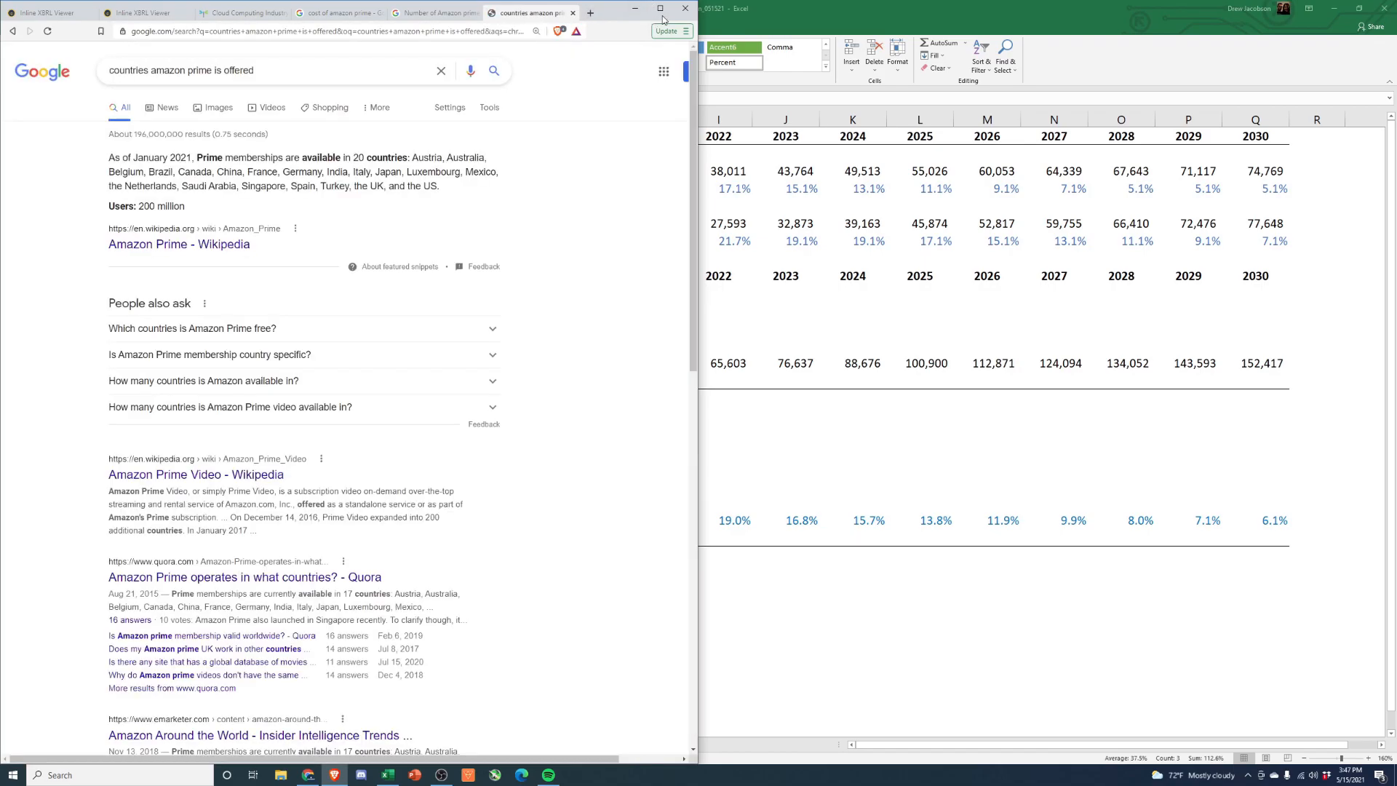
{"action": "left_click", "coordinate": [660, 8]}
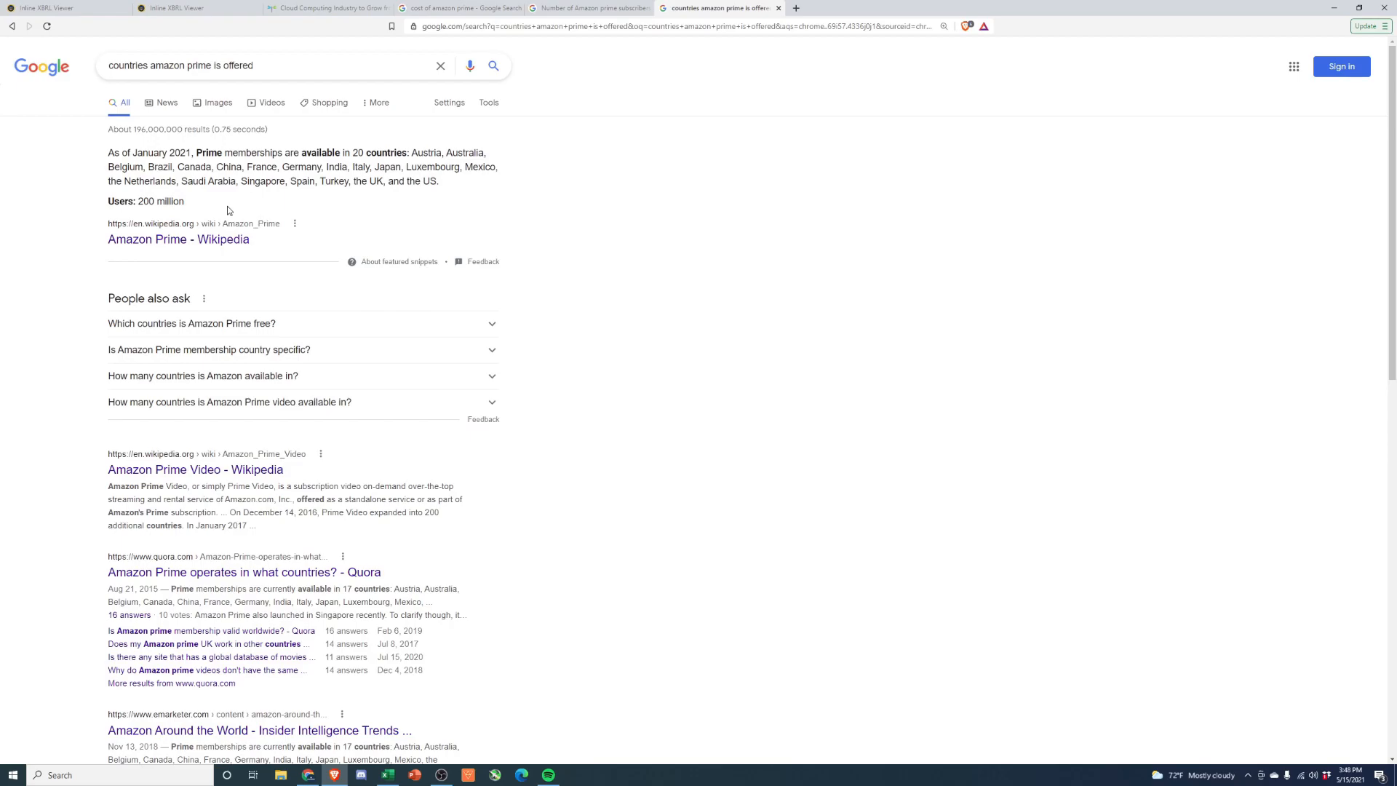
Step: Look up the world population and China's population with web searches
{"action": "left_click_drag", "start_coordinate": [281, 58], "coordinate": [108, 55]}
{"action": "type", "text": "wo"}
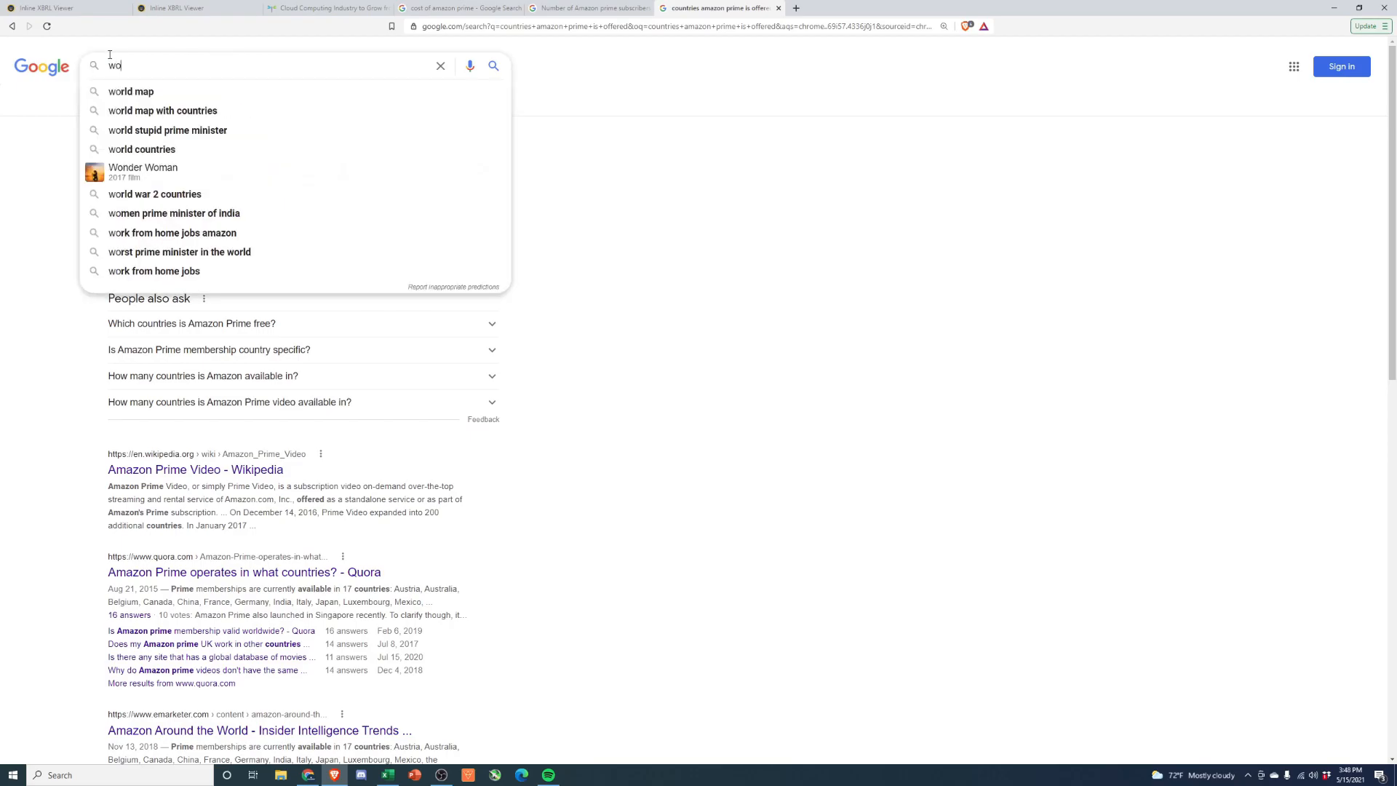
{"action": "type", "text": "rld population"}
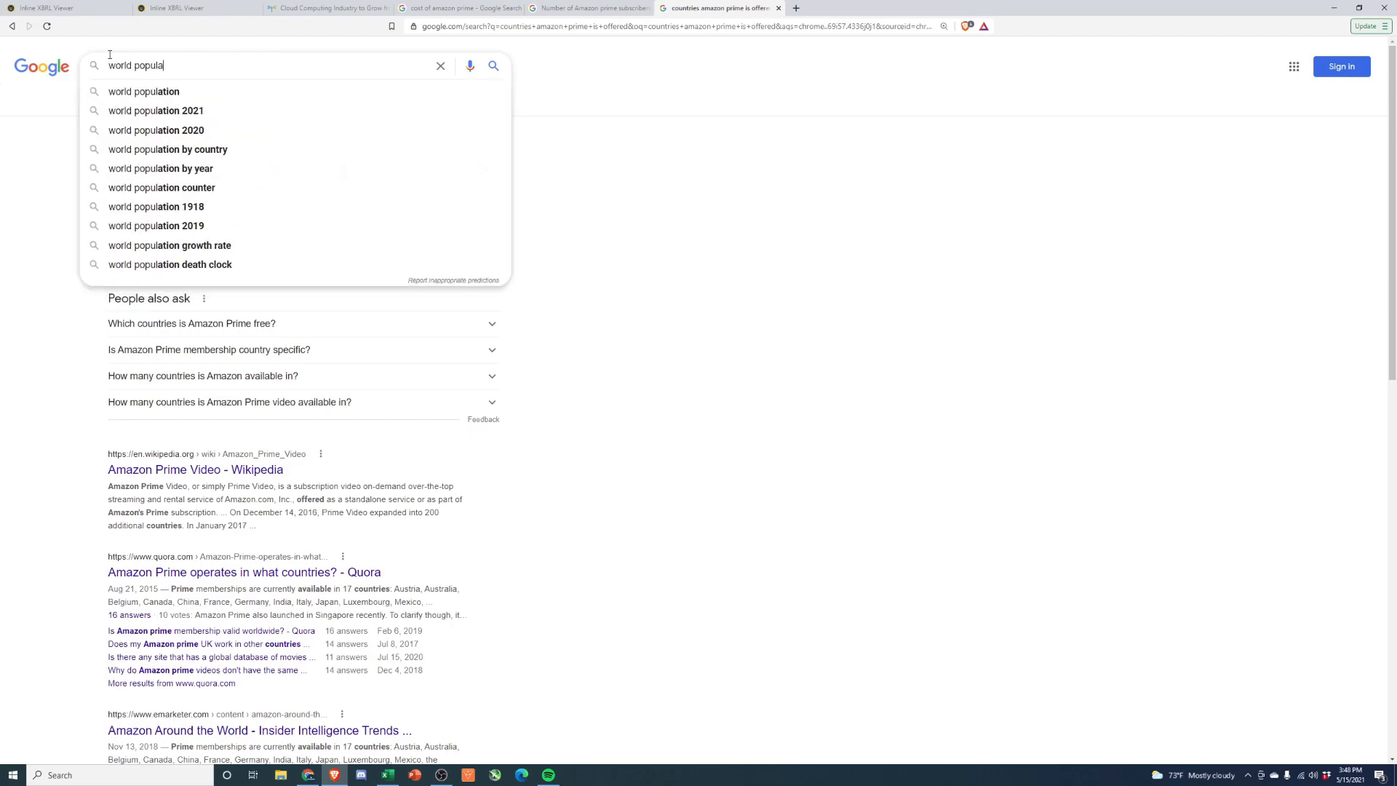
{"action": "key", "text": "Return"}
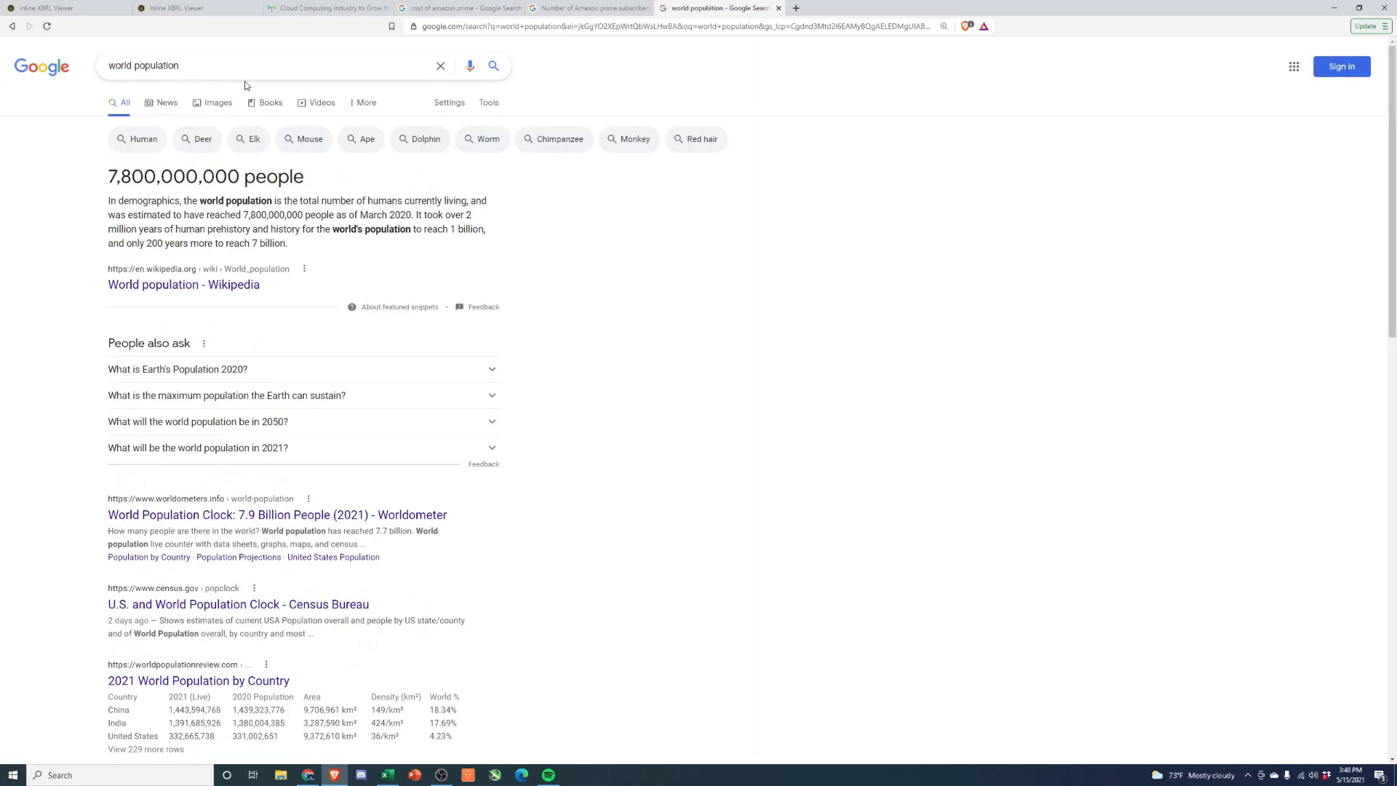
{"action": "triple_click", "coordinate": [196, 73]}
{"action": "type", "text": "ch"}
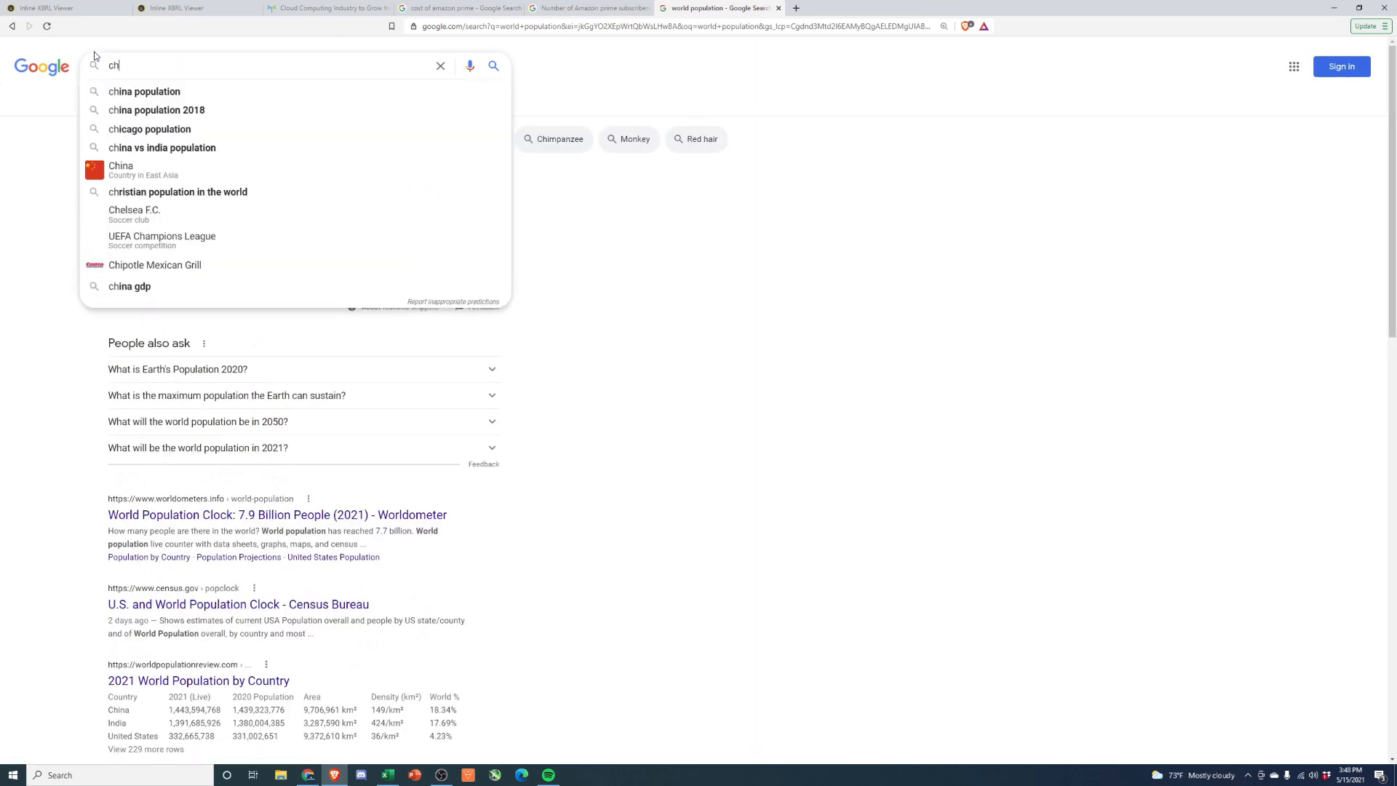
{"action": "type", "text": "ina population"}
{"action": "key", "text": "Return"}
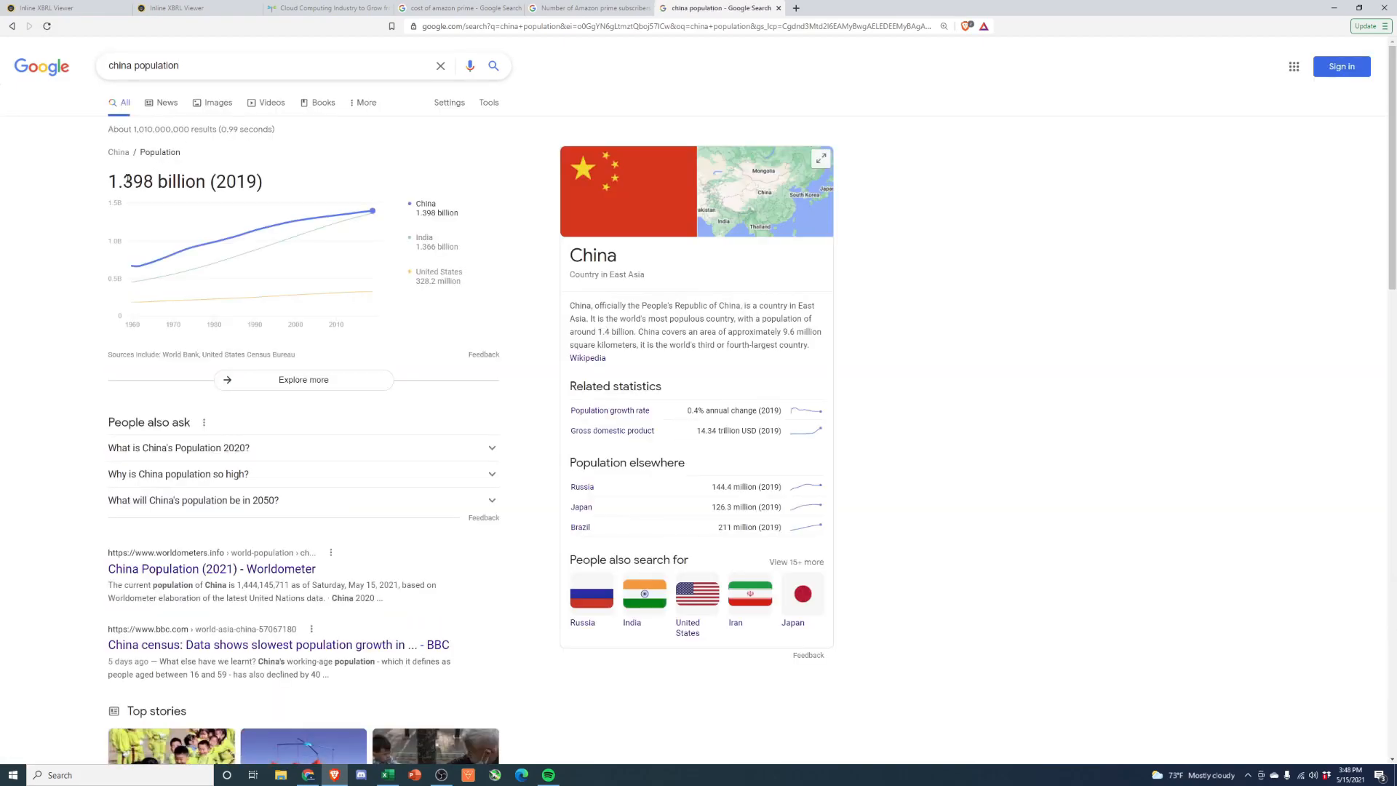
Step: Search for "average household size" and read the featured snippet and the listed results
{"action": "left_click_drag", "start_coordinate": [190, 69], "coordinate": [86, 56]}
{"action": "type", "text": "average h"}
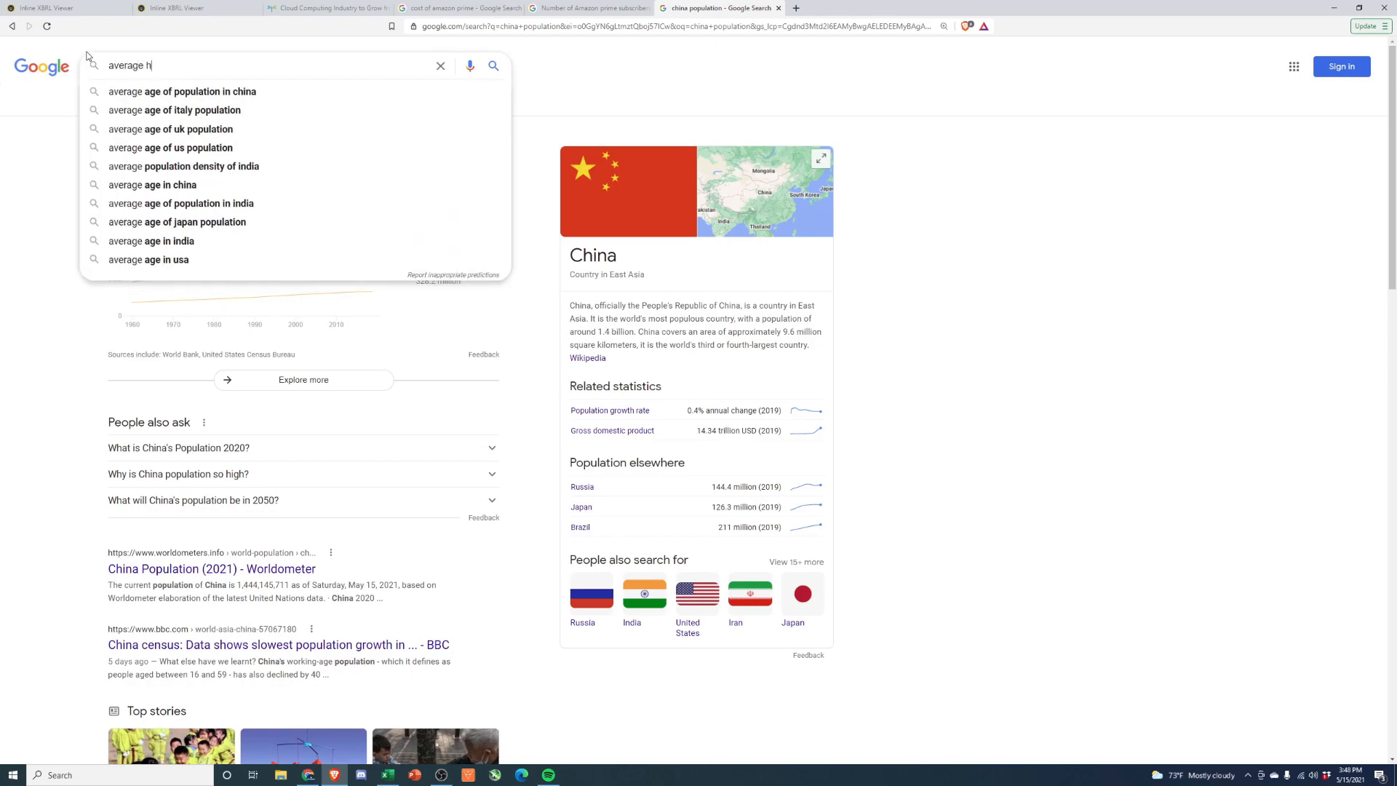
{"action": "type", "text": "ousehold size"}
{"action": "key", "text": "Return"}
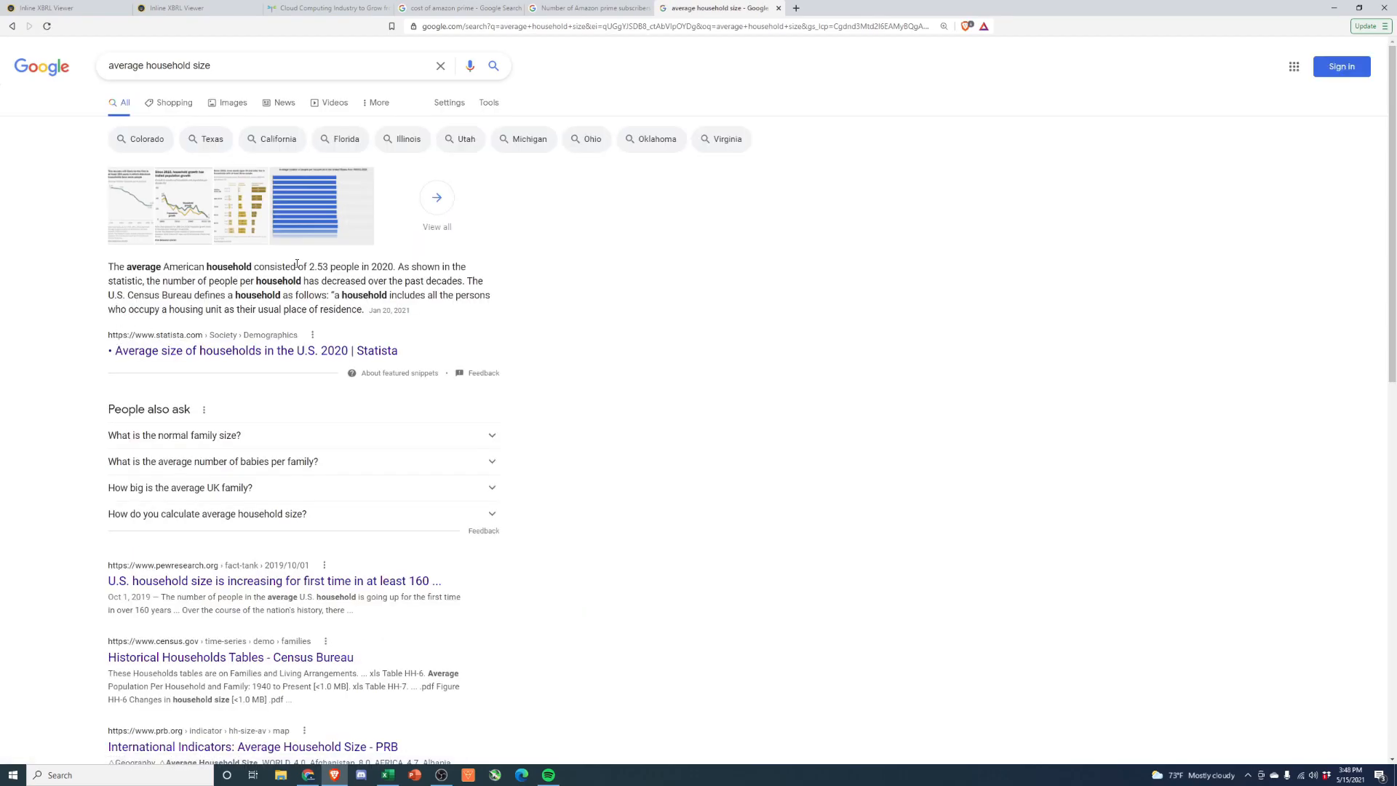
{"action": "left_click_drag", "start_coordinate": [314, 269], "coordinate": [336, 267]}
{"action": "scroll", "coordinate": [69, 391], "scroll_direction": "down", "scroll_amount": 3}
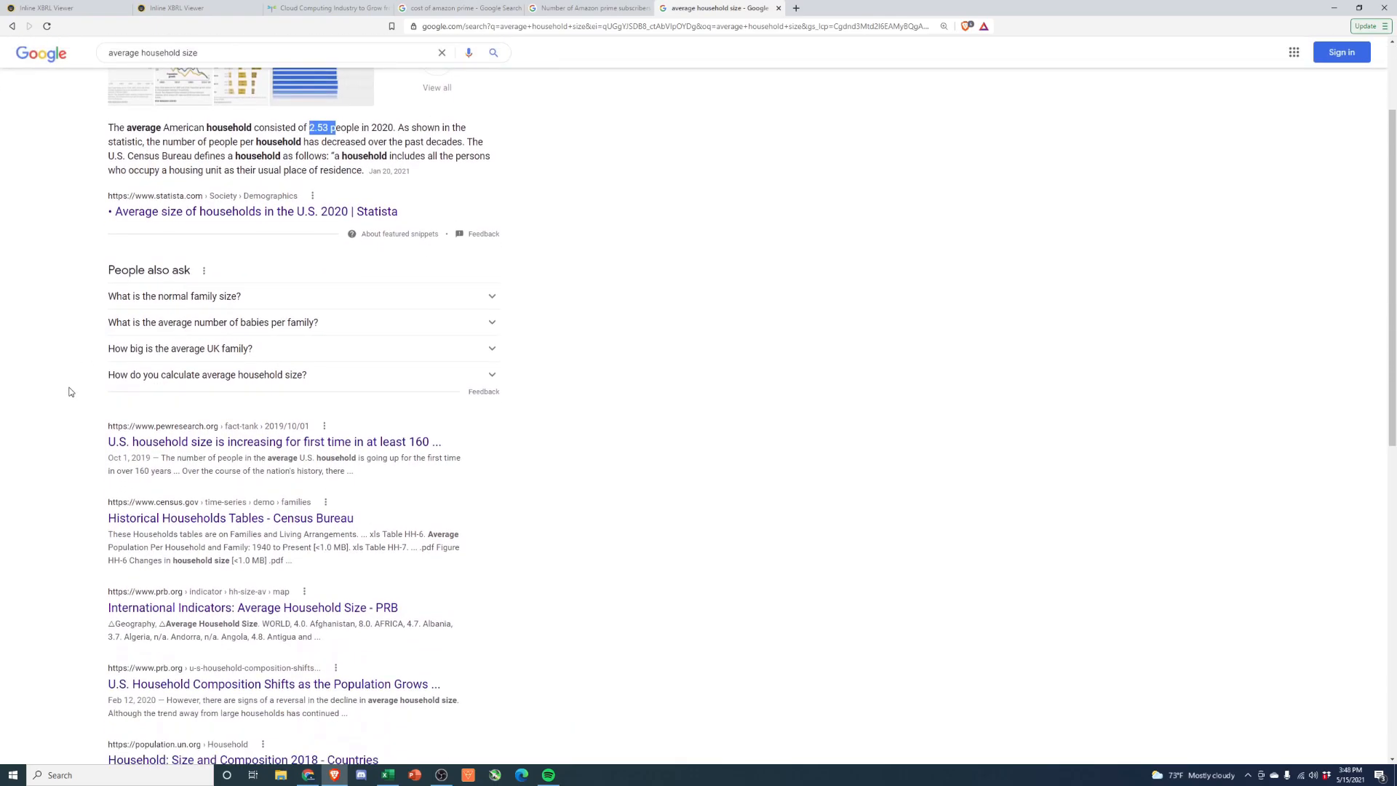
{"action": "scroll", "coordinate": [70, 391], "scroll_direction": "up", "scroll_amount": 2}
{"action": "scroll", "coordinate": [70, 392], "scroll_direction": "up", "scroll_amount": 1}
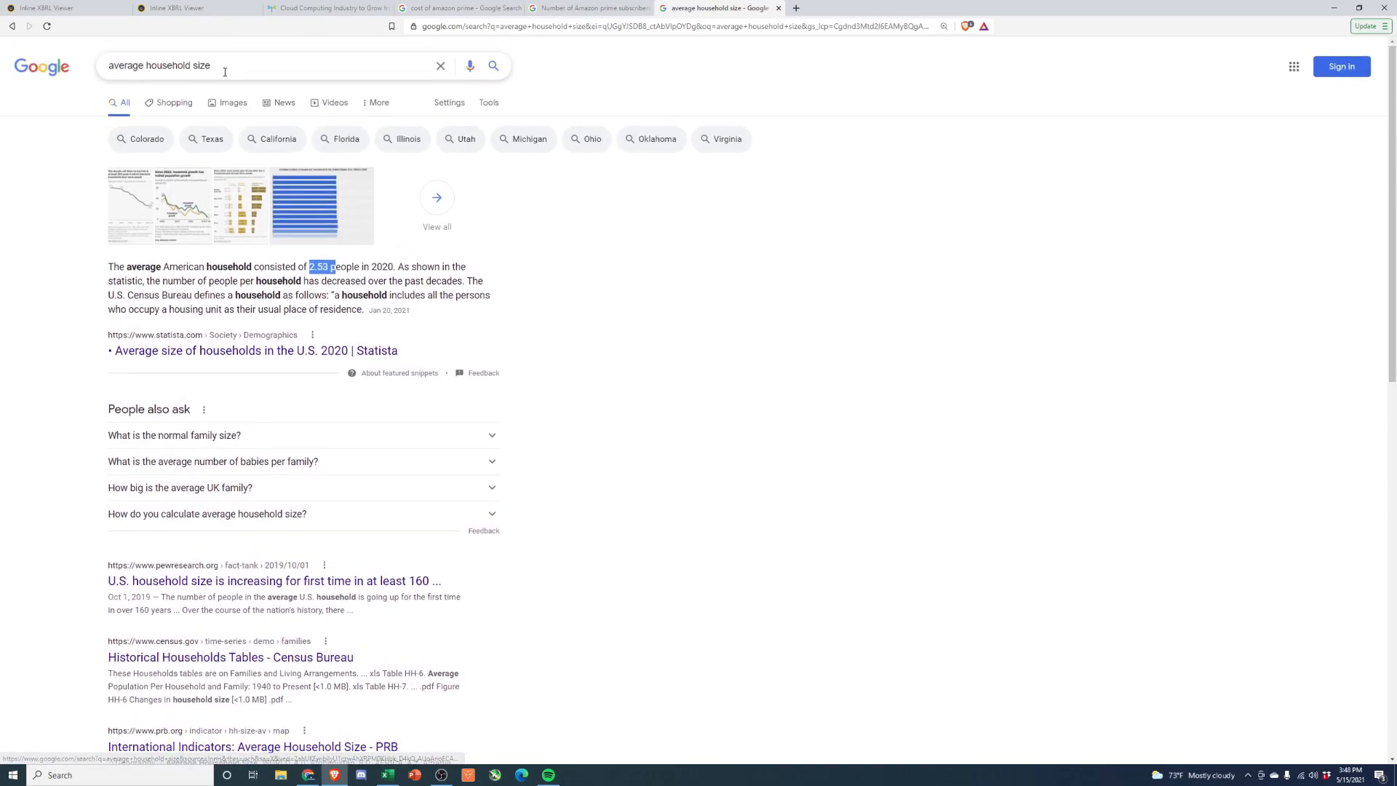
{"action": "scroll", "coordinate": [280, 395], "scroll_direction": "down", "scroll_amount": 6}
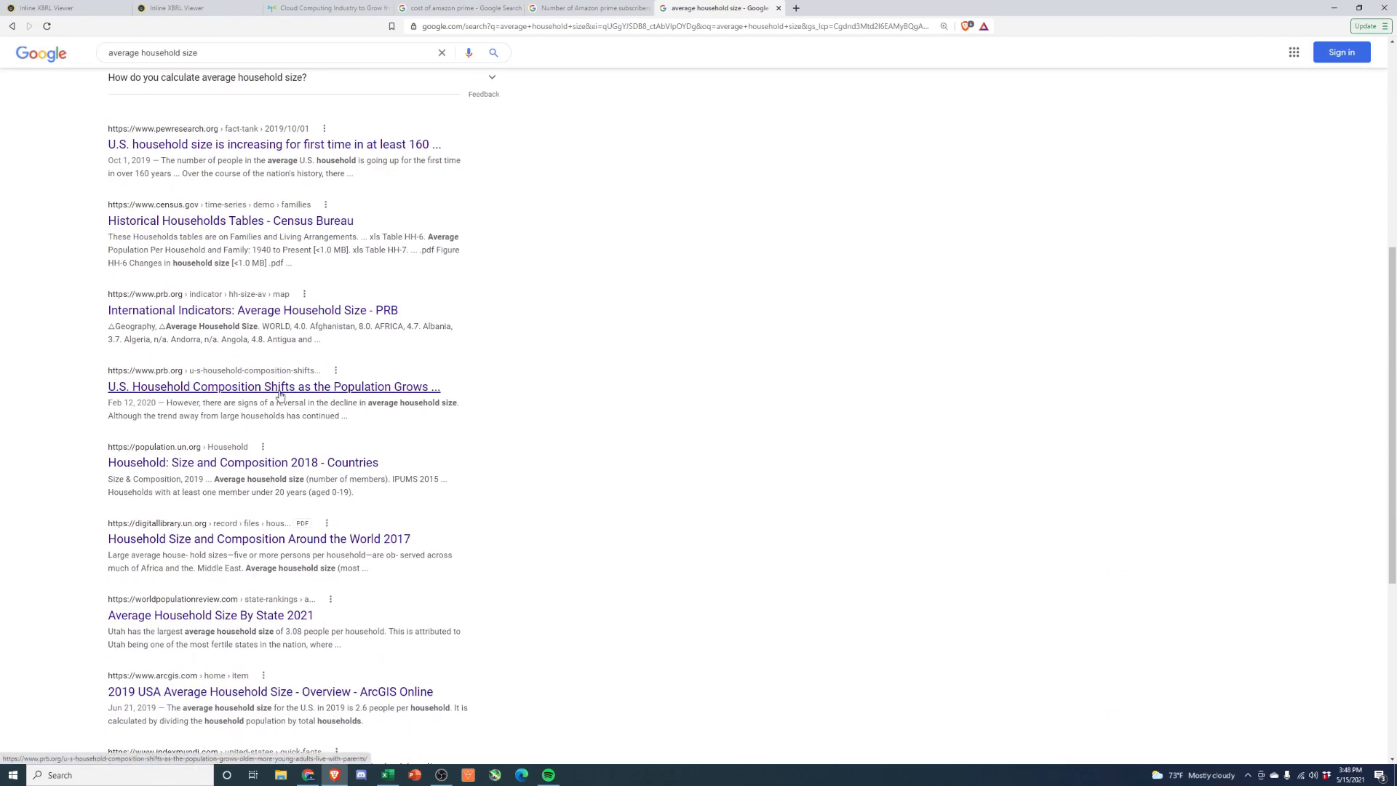
{"action": "scroll", "coordinate": [281, 395], "scroll_direction": "up", "scroll_amount": 6}
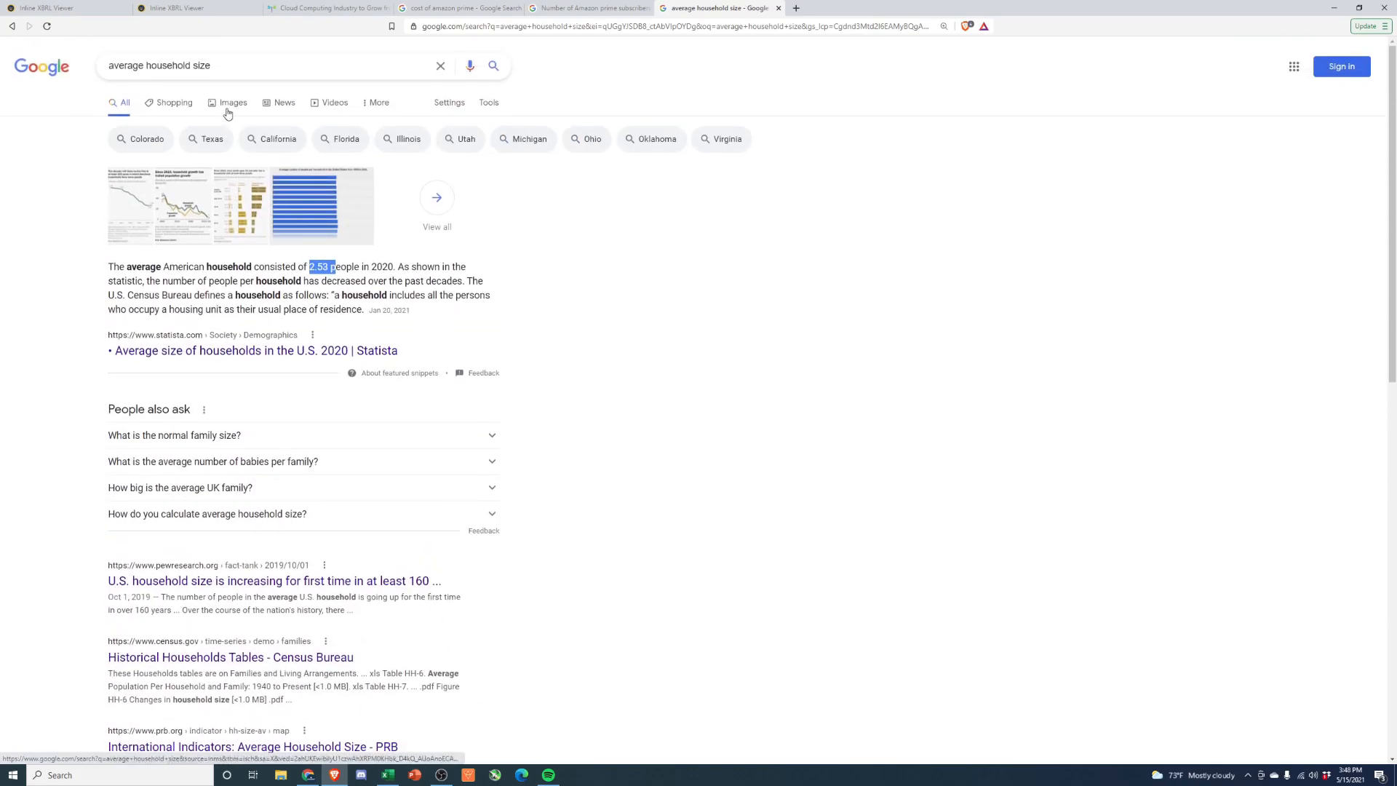
Step: Extend the household size search to "average household size world"
{"action": "left_click", "coordinate": [231, 75]}
{"action": "type", "text": "world"}
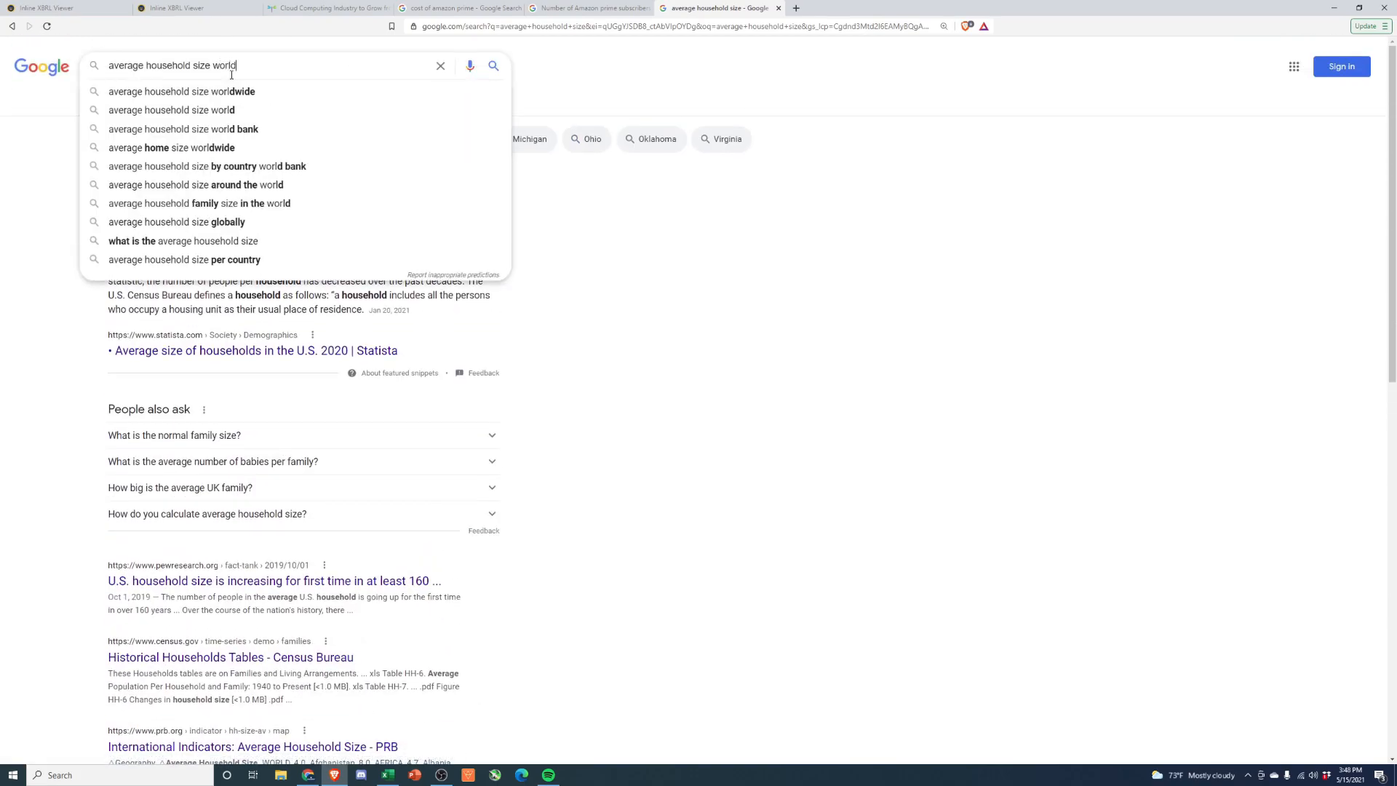
{"action": "key", "text": "Return"}
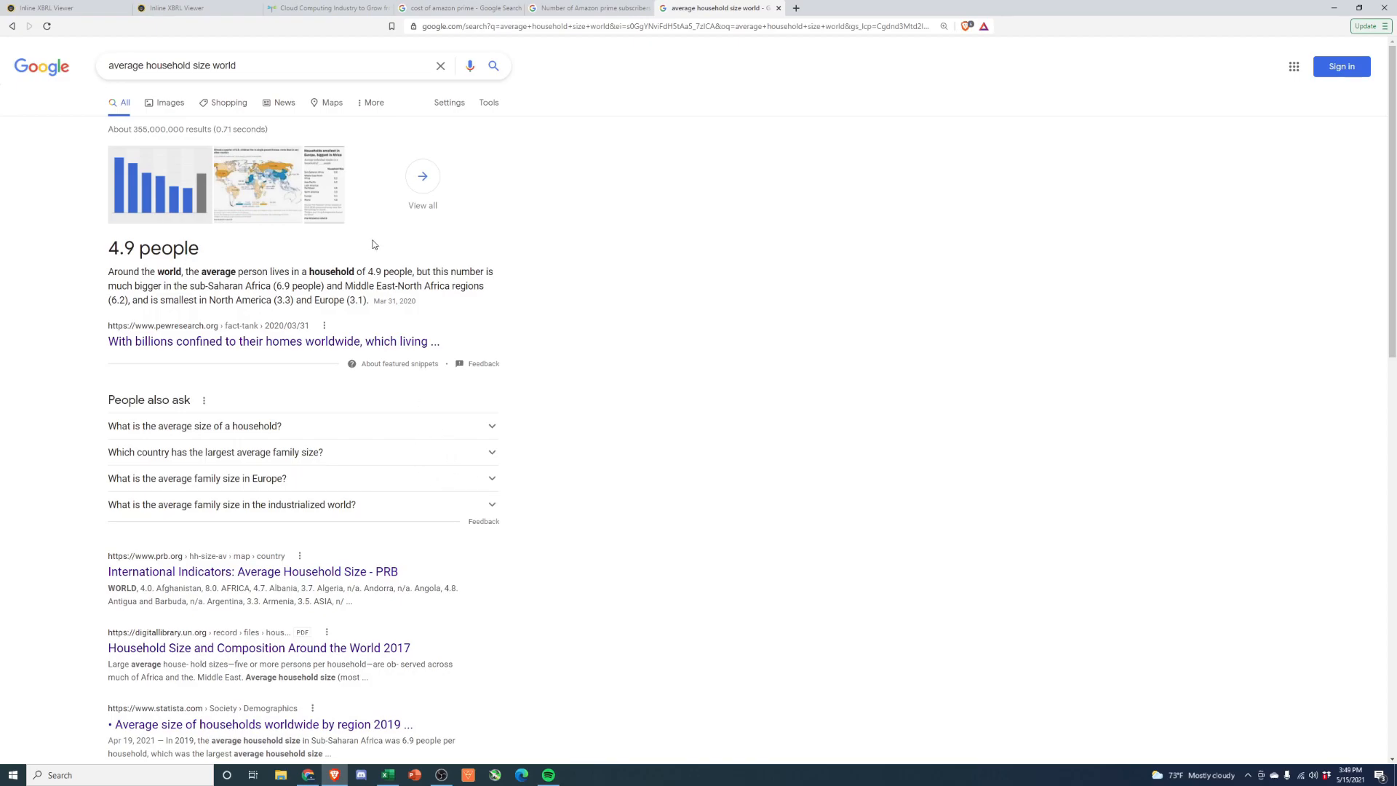
Step: Search the web for "population with computers"
{"action": "left_click_drag", "start_coordinate": [255, 66], "coordinate": [79, 64]}
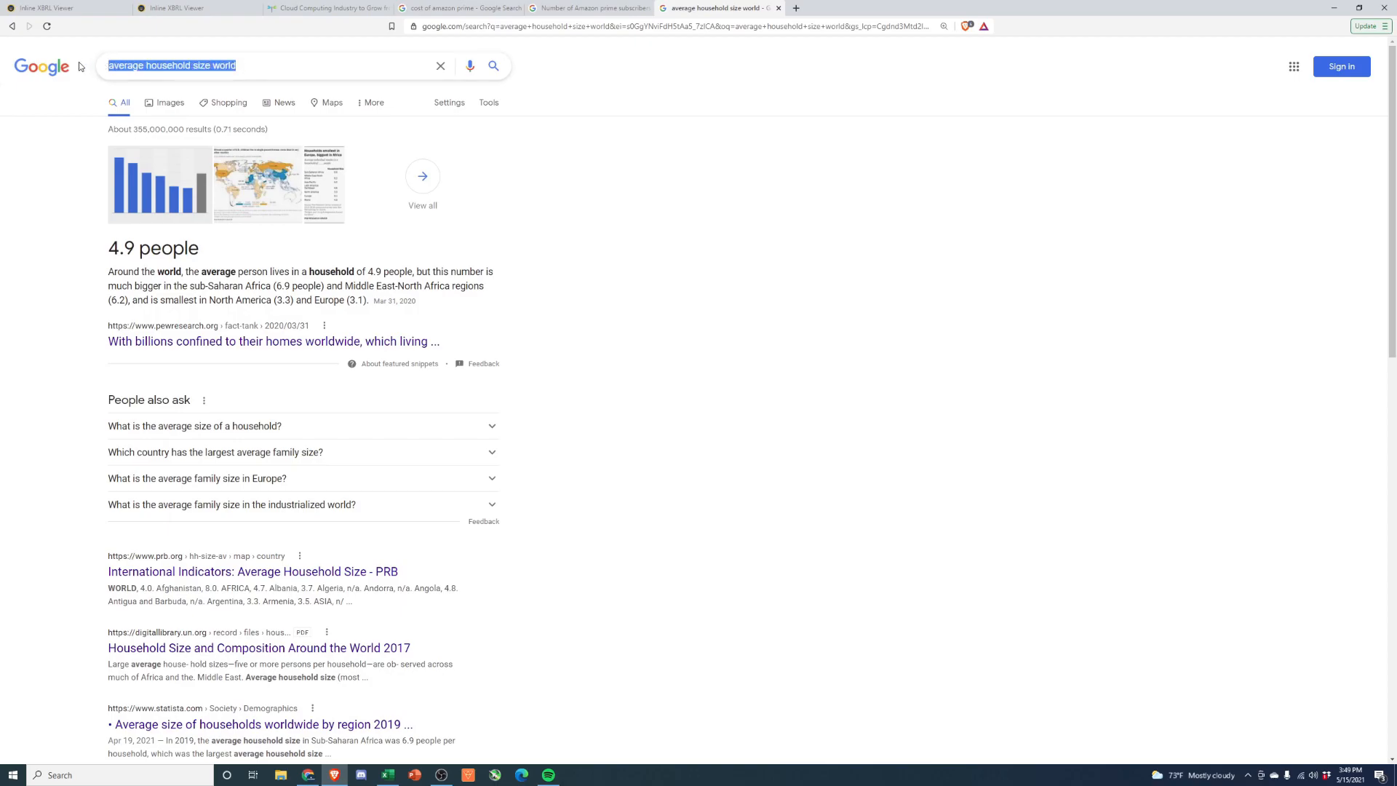
{"action": "type", "text": "how"}
{"action": "key", "text": "BackSpace"}
{"action": "key", "text": "BackSpace"}
{"action": "key", "text": "BackSpace"}
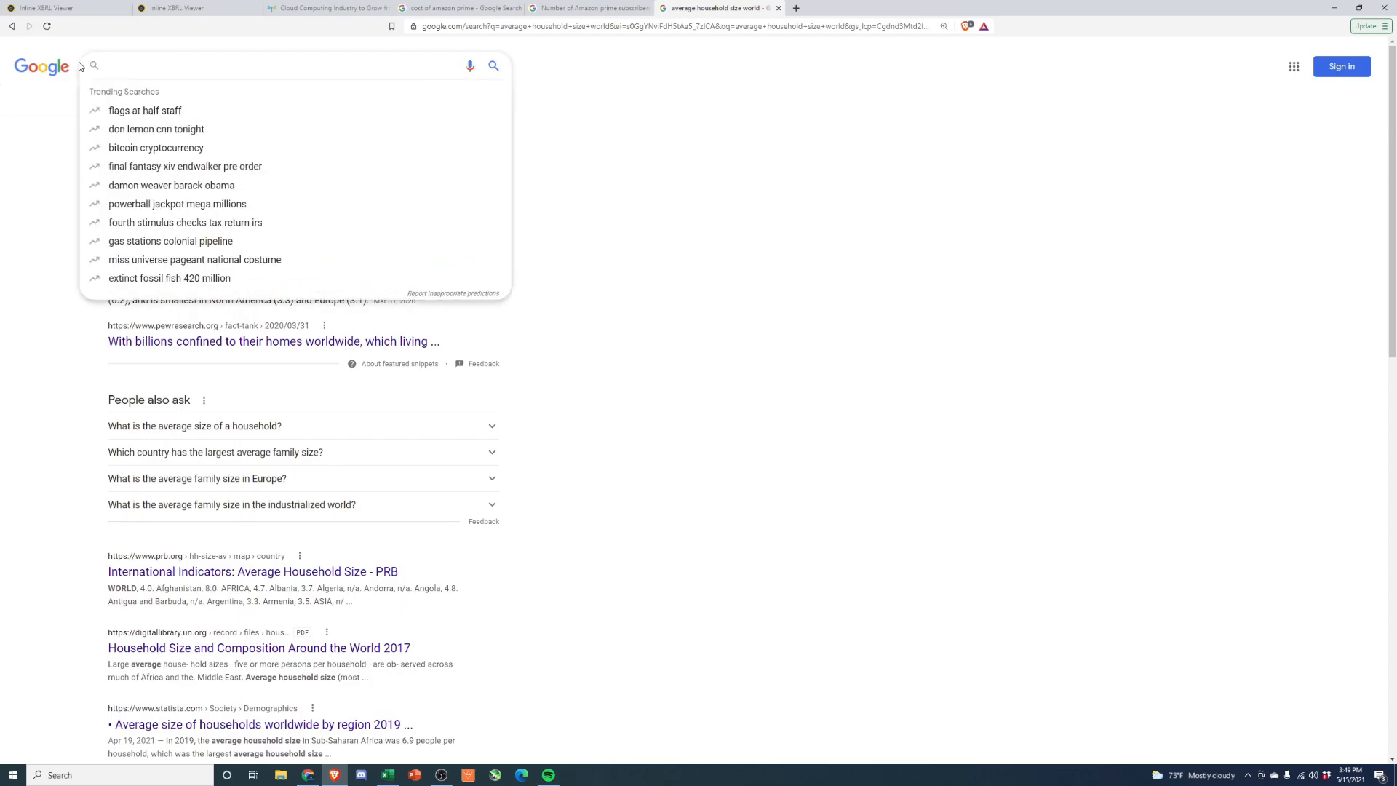
{"action": "type", "text": "population with computers"}
{"action": "key", "text": "Return"}
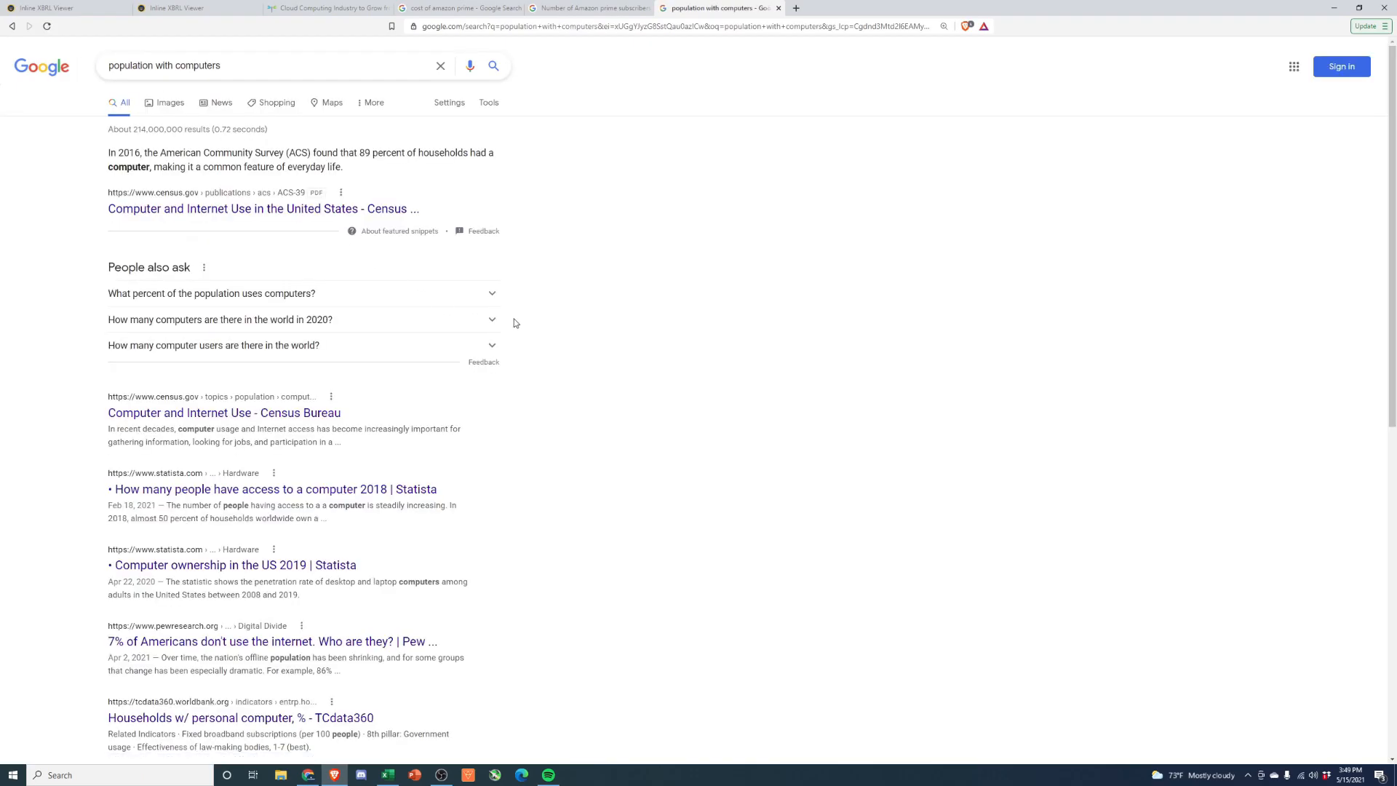
Step: Read the computer ownership snippet, examine Statista's worldwide households with a computer chart, close its tab and return to the workbook
{"action": "left_click_drag", "start_coordinate": [343, 155], "coordinate": [448, 174]}
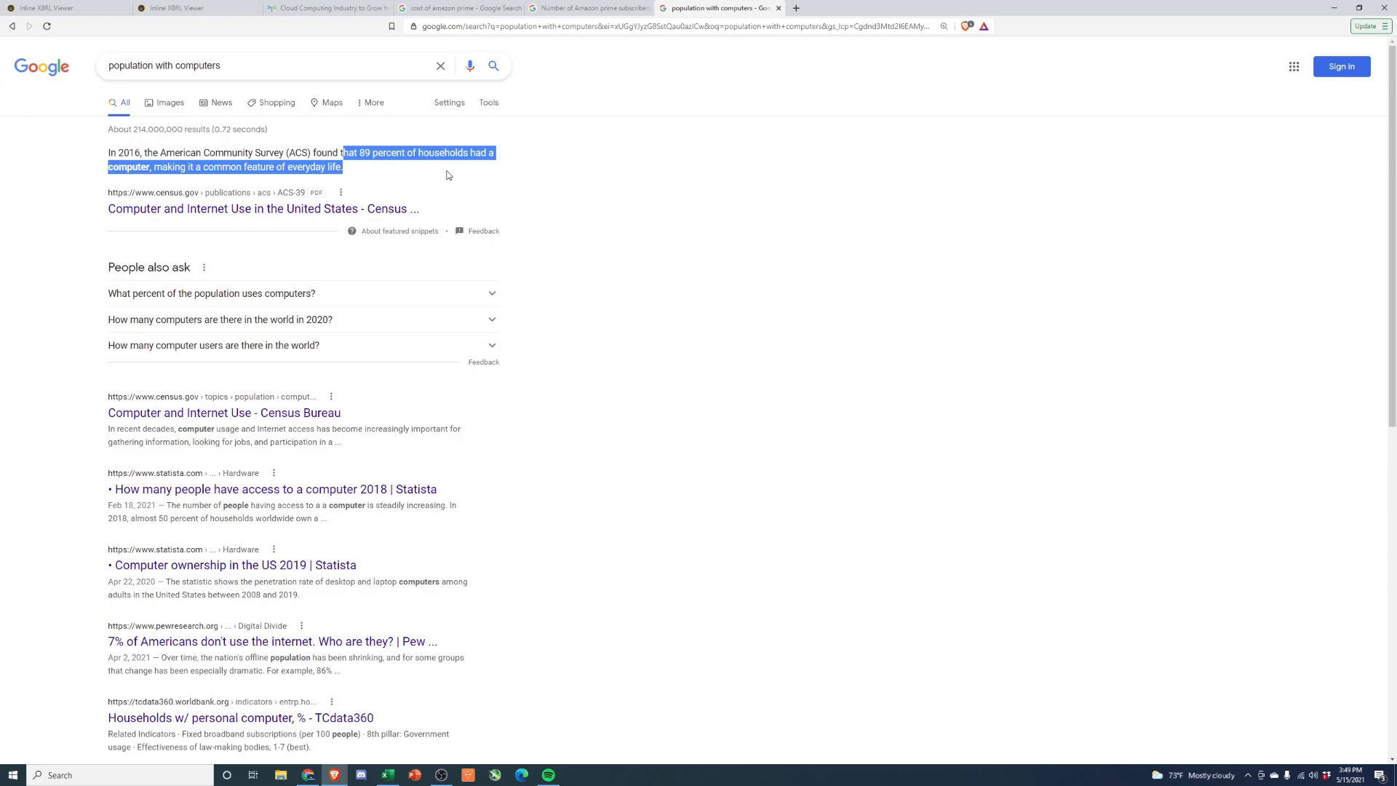
{"action": "left_click", "coordinate": [448, 175]}
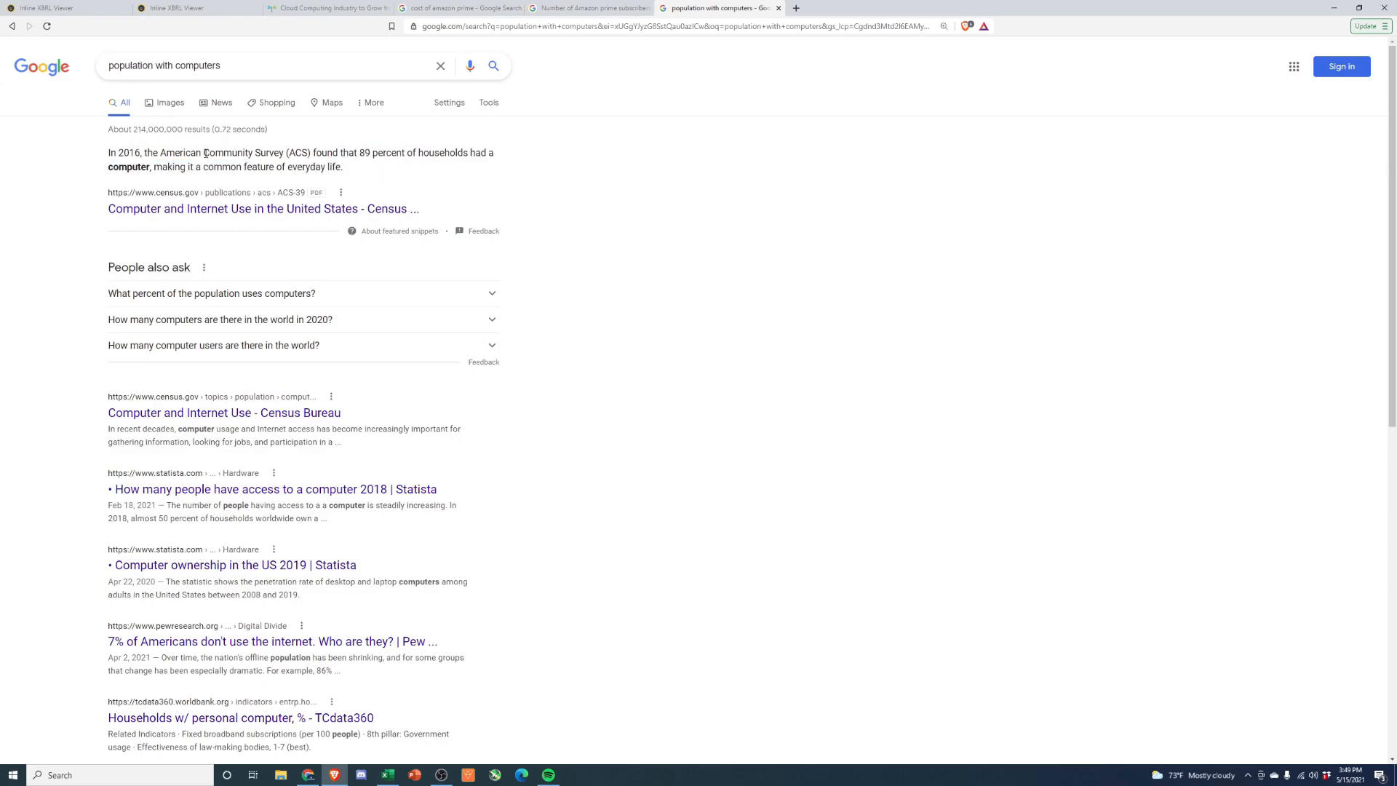
{"action": "left_click_drag", "start_coordinate": [347, 151], "coordinate": [405, 192]}
{"action": "left_click", "coordinate": [406, 191]}
{"action": "left_click", "coordinate": [371, 498]}
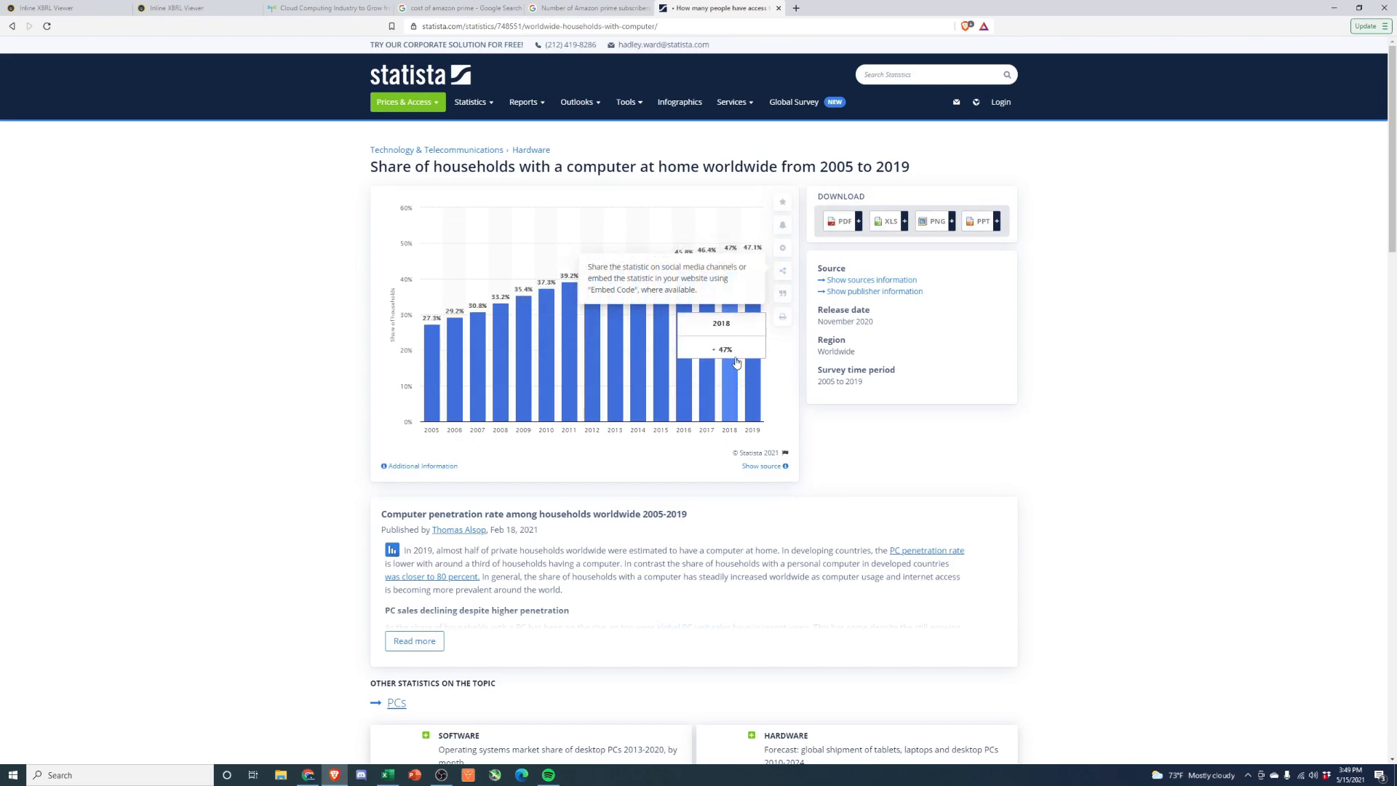
{"action": "left_click", "coordinate": [778, 9]}
{"action": "key", "text": "alt+Tab"}
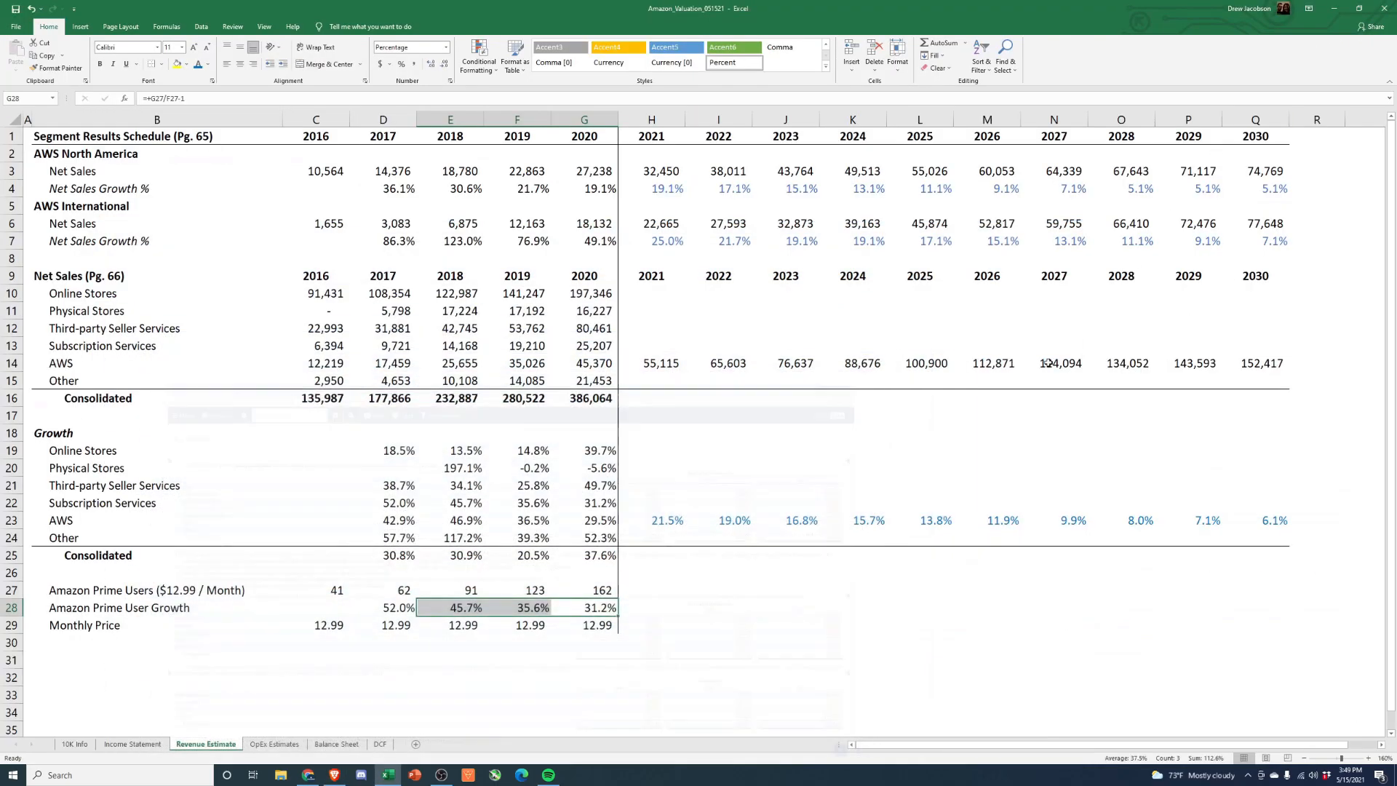
{"action": "left_click", "coordinate": [553, 662]}
{"action": "scroll", "coordinate": [553, 671], "scroll_direction": "down", "scroll_amount": 3}
{"action": "left_click", "coordinate": [520, 546]}
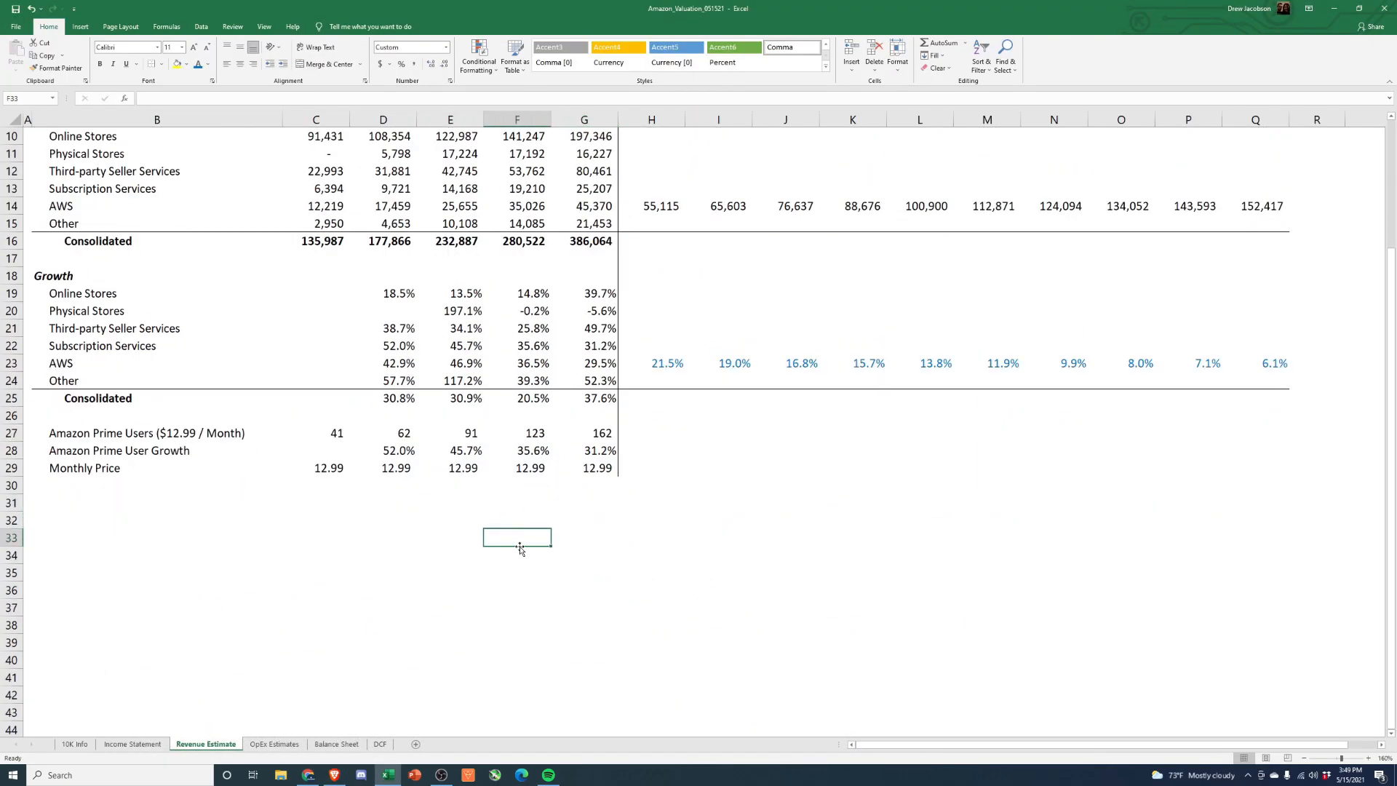
{"action": "type", "text": "6."}
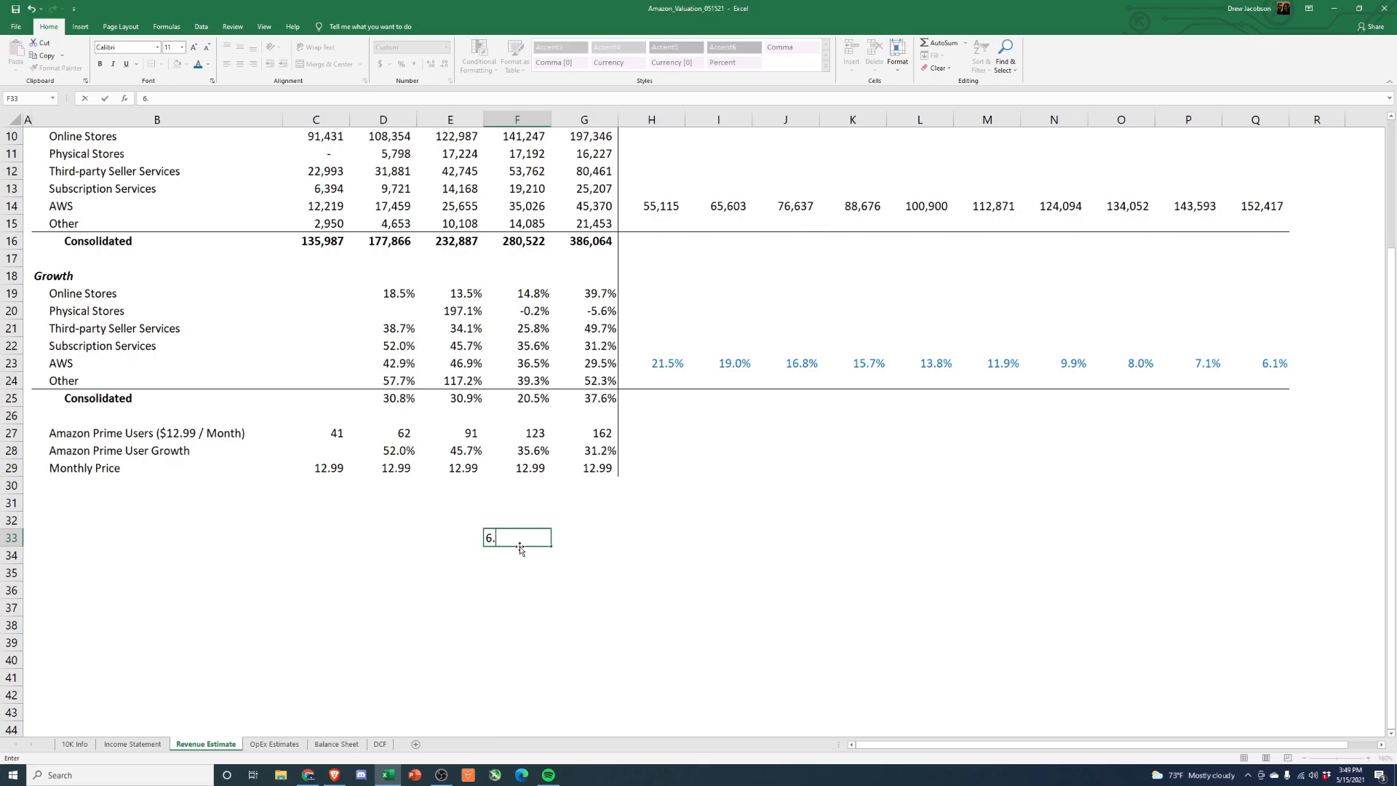
{"action": "type", "text": "5*.25"}
{"action": "key", "text": "Return"}
{"action": "key", "text": "alt+Tab"}
{"action": "left_click", "coordinate": [582, 7]}
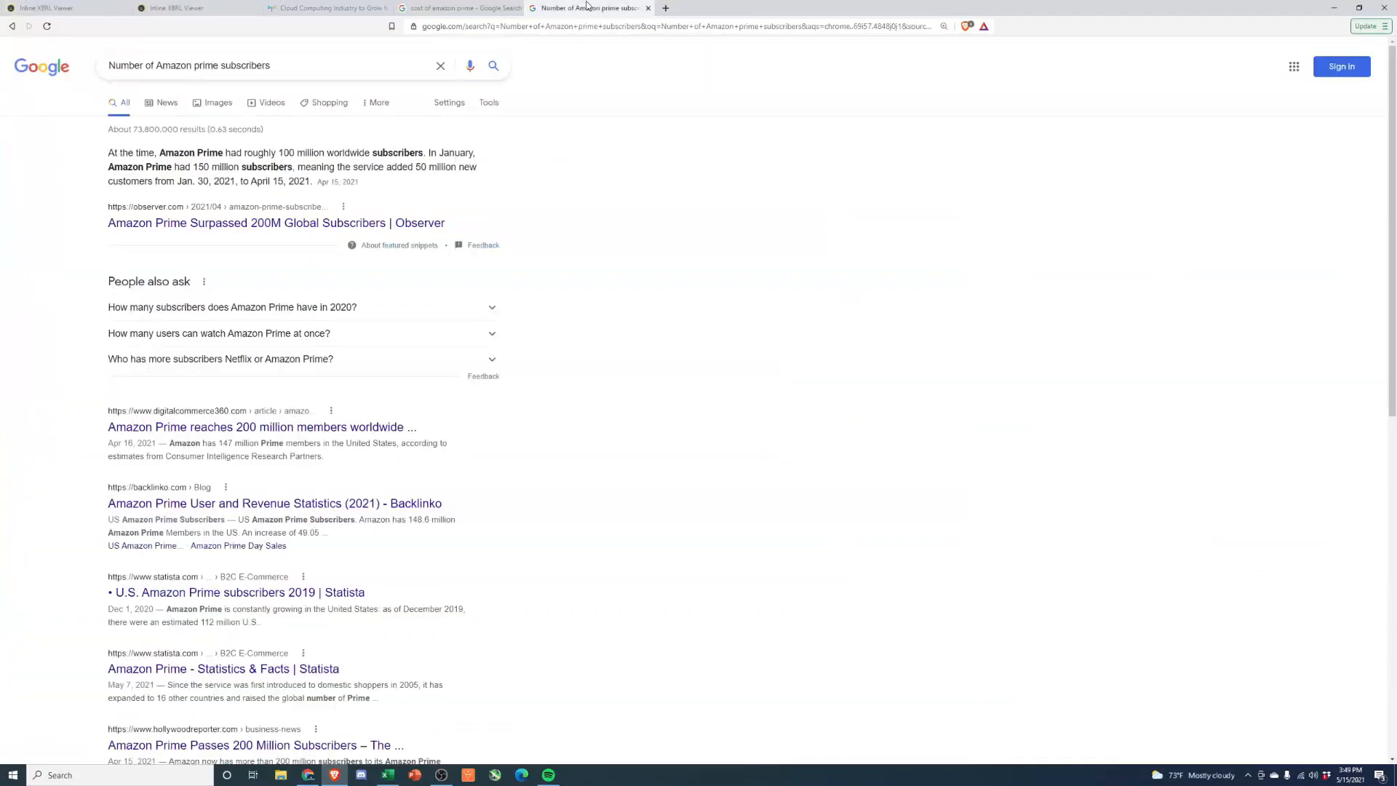
{"action": "key", "text": "alt+Tab"}
Step: Enter =6.5*0.45 in cell F33 below the Amazon Prime rows and show the result with two decimals
{"action": "left_click", "coordinate": [515, 538]}
{"action": "left_click", "coordinate": [143, 97]}
{"action": "type", "text": "=6.5*0.45"}
{"action": "key", "text": "Return"}
{"action": "key", "text": "Up"}
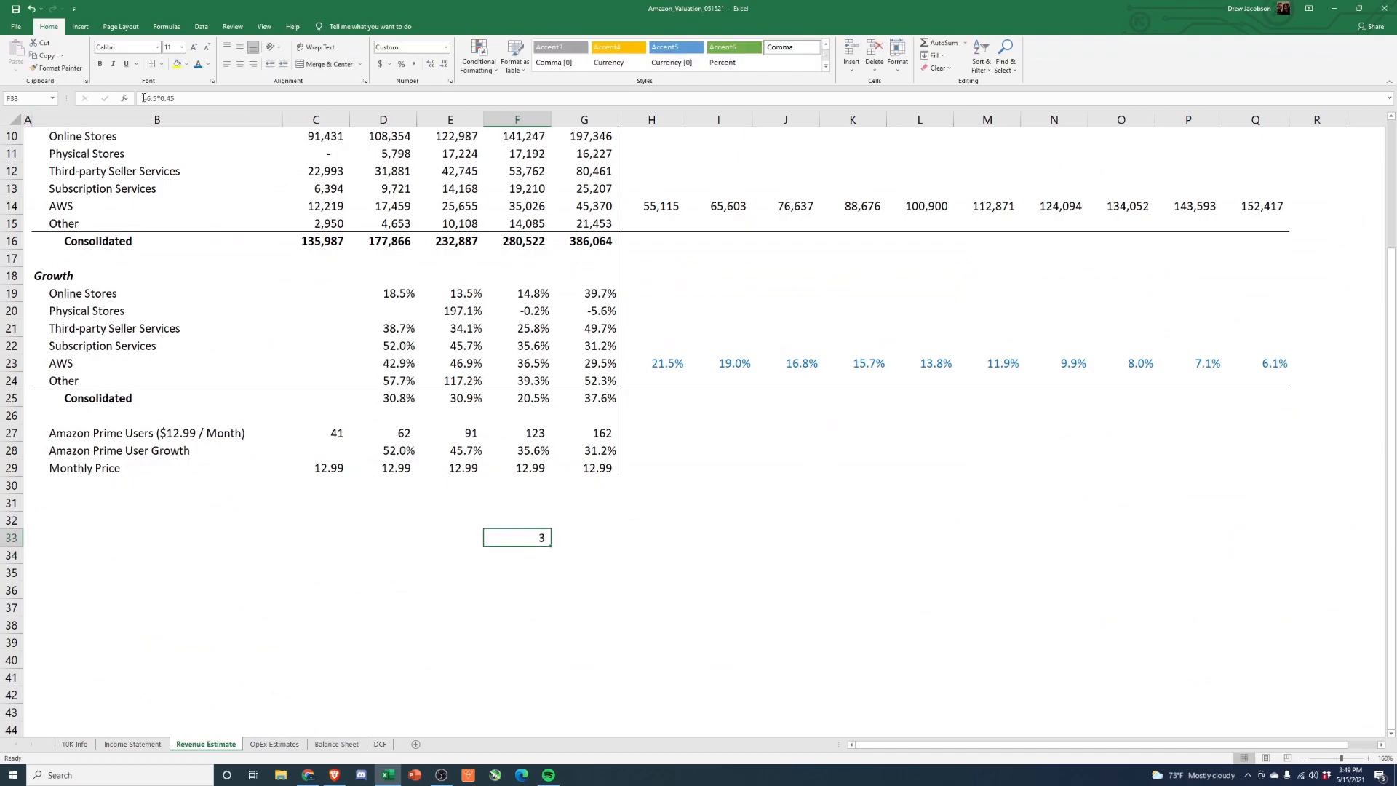
{"action": "key", "text": "alt+h"}
{"action": "key", "text": "0"}
{"action": "key", "text": "alt+h"}
{"action": "key", "text": "0"}
Step: Divide F33 by an average household size of 5 in cell F34 and apply comma style
{"action": "key", "text": "Return"}
{"action": "type", "text": "+"}
{"action": "key", "text": "Up"}
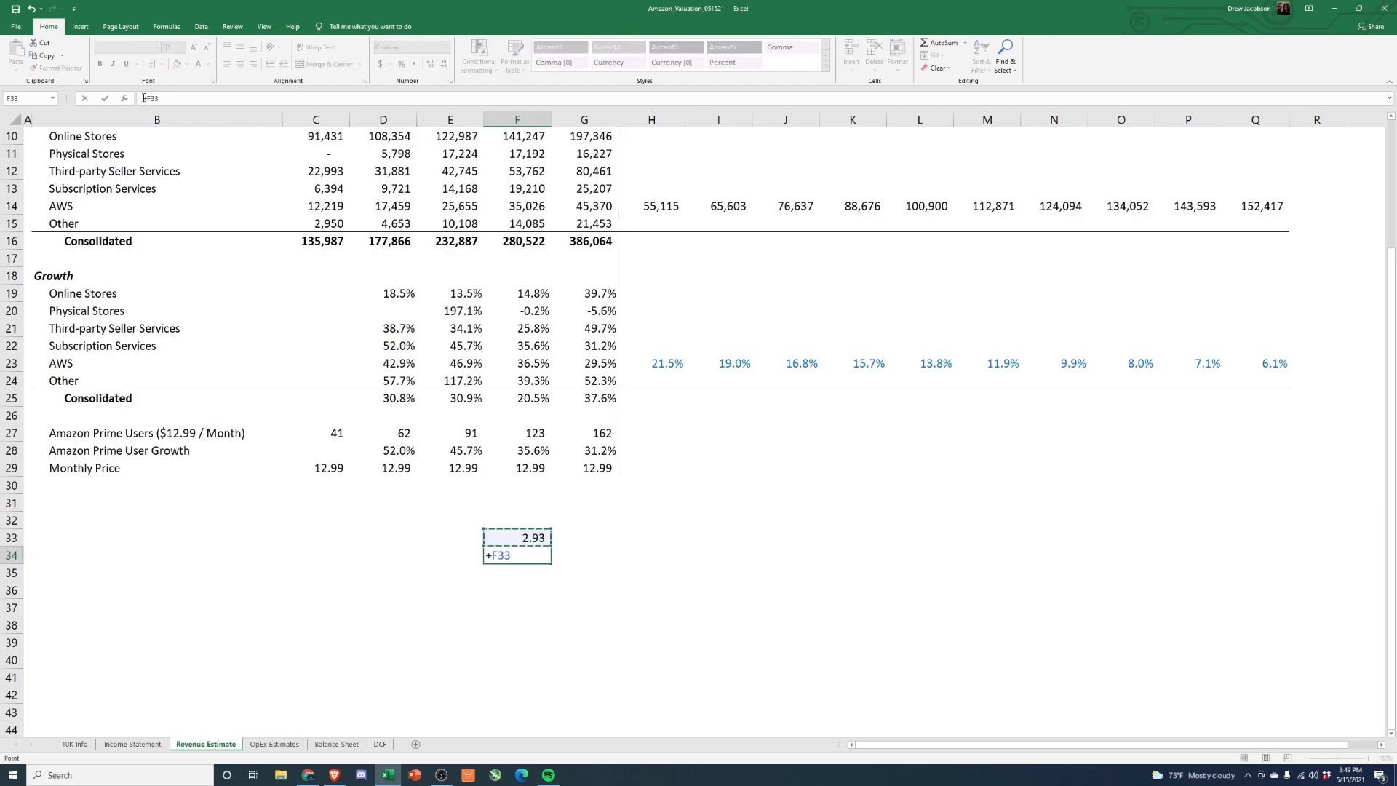
{"action": "type", "text": "5"}
{"action": "key", "text": "Return"}
{"action": "key", "text": "Up"}
{"action": "key", "text": "F2"}
{"action": "key", "text": "BackSpace"}
{"action": "type", "text": "/5"}
{"action": "key", "text": "Return"}
{"action": "key", "text": "Up"}
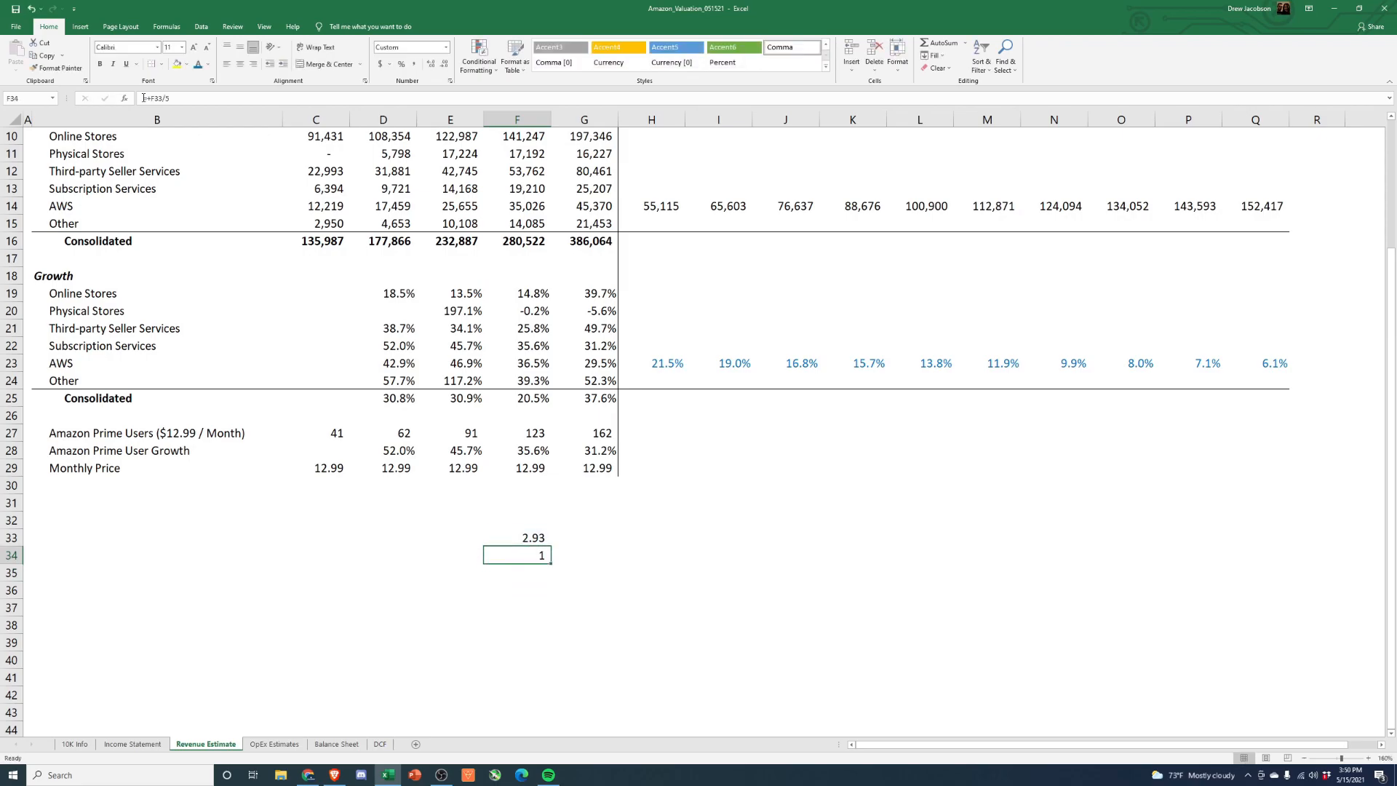
{"action": "key", "text": "alt+h"}
{"action": "key", "text": "k"}
Step: Compare the population and household estimates in F33 and F34 with the 2020 Amazon Prime users figure
{"action": "key", "text": "Up"}
{"action": "key", "text": "Down"}
{"action": "key", "text": "Up"}
{"action": "key", "text": "Up"}
{"action": "key", "text": "Up"}
{"action": "key", "text": "Up"}
{"action": "key", "text": "Up"}
{"action": "key", "text": "Up"}
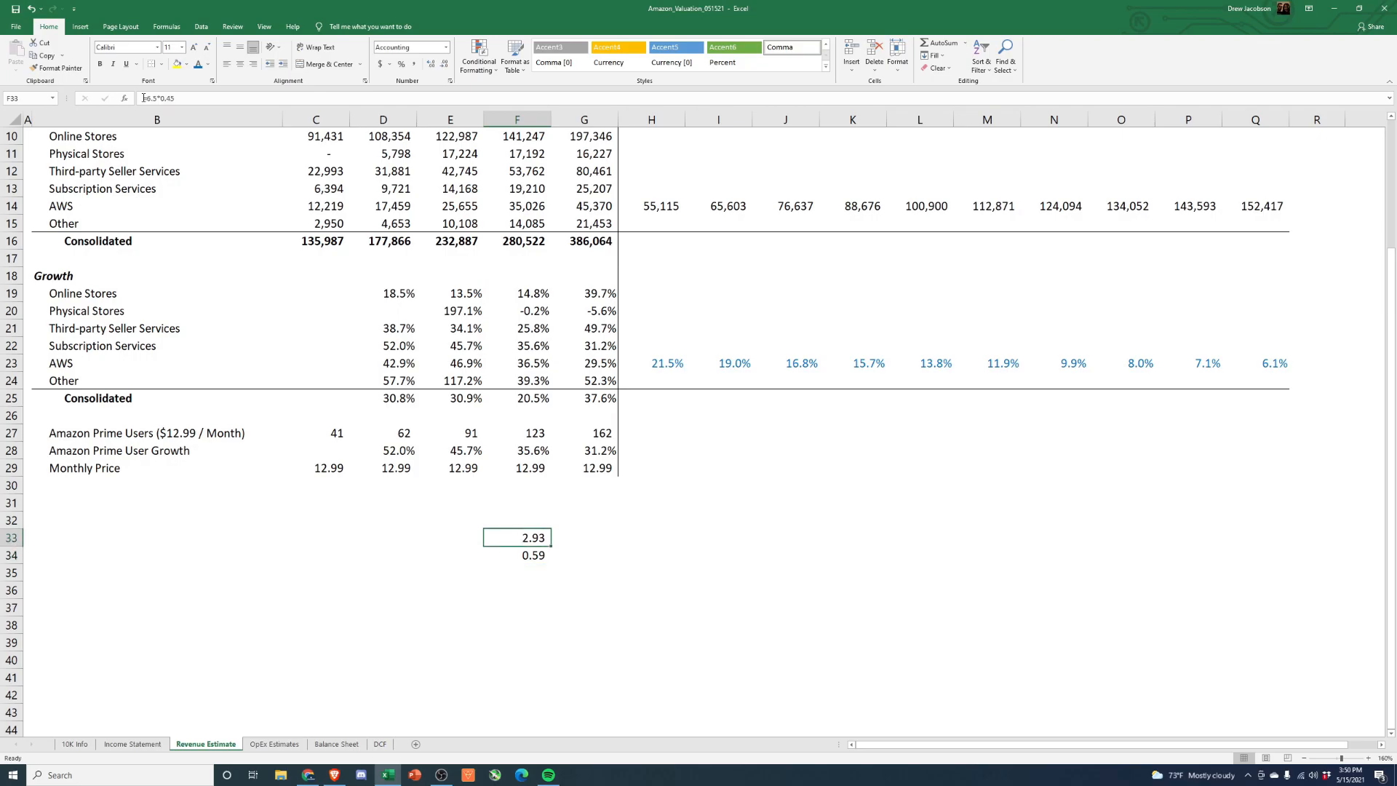
{"action": "key", "text": "Right"}
{"action": "key", "text": "Up"}
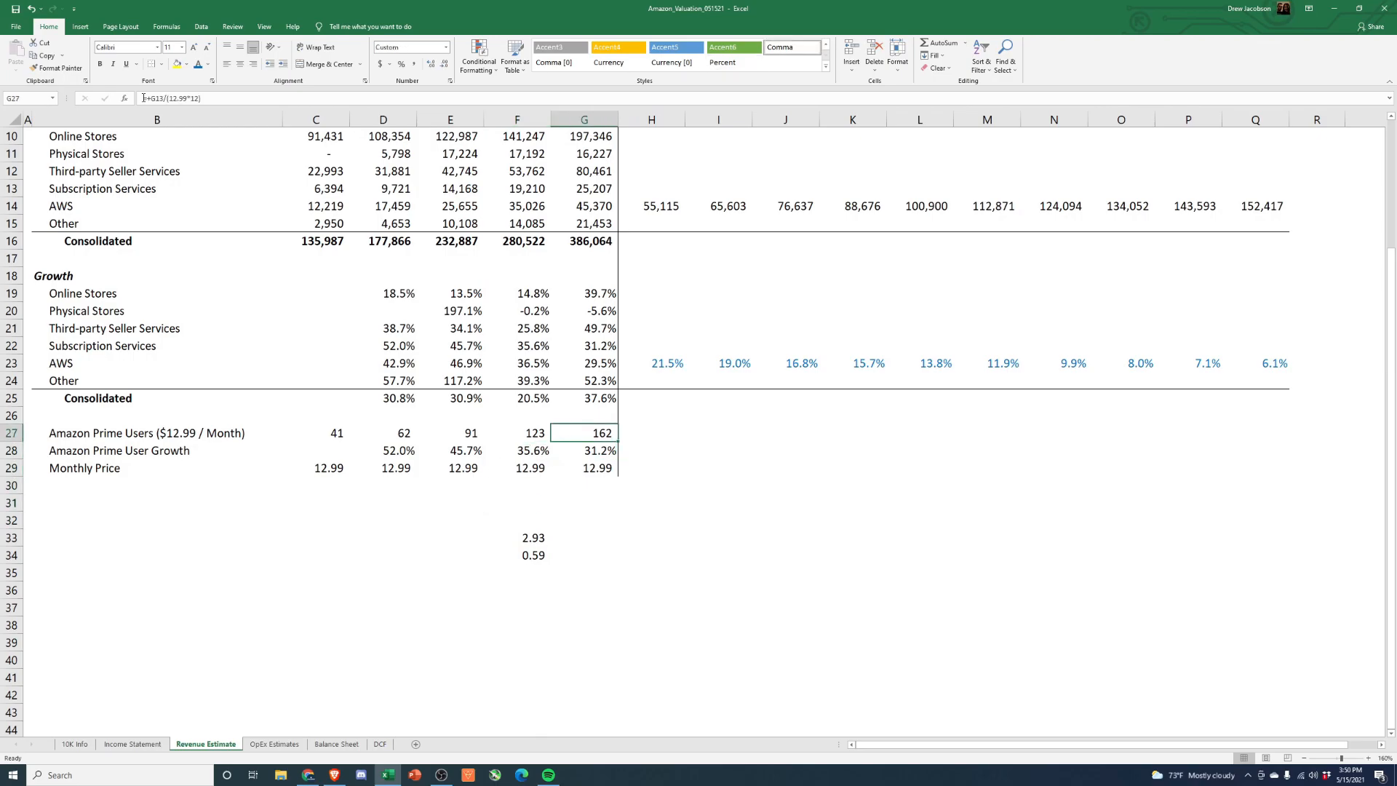
{"action": "key", "text": "Down"}
{"action": "key", "text": "Down"}
{"action": "key", "text": "Down"}
{"action": "key", "text": "Down"}
{"action": "key", "text": "Down"}
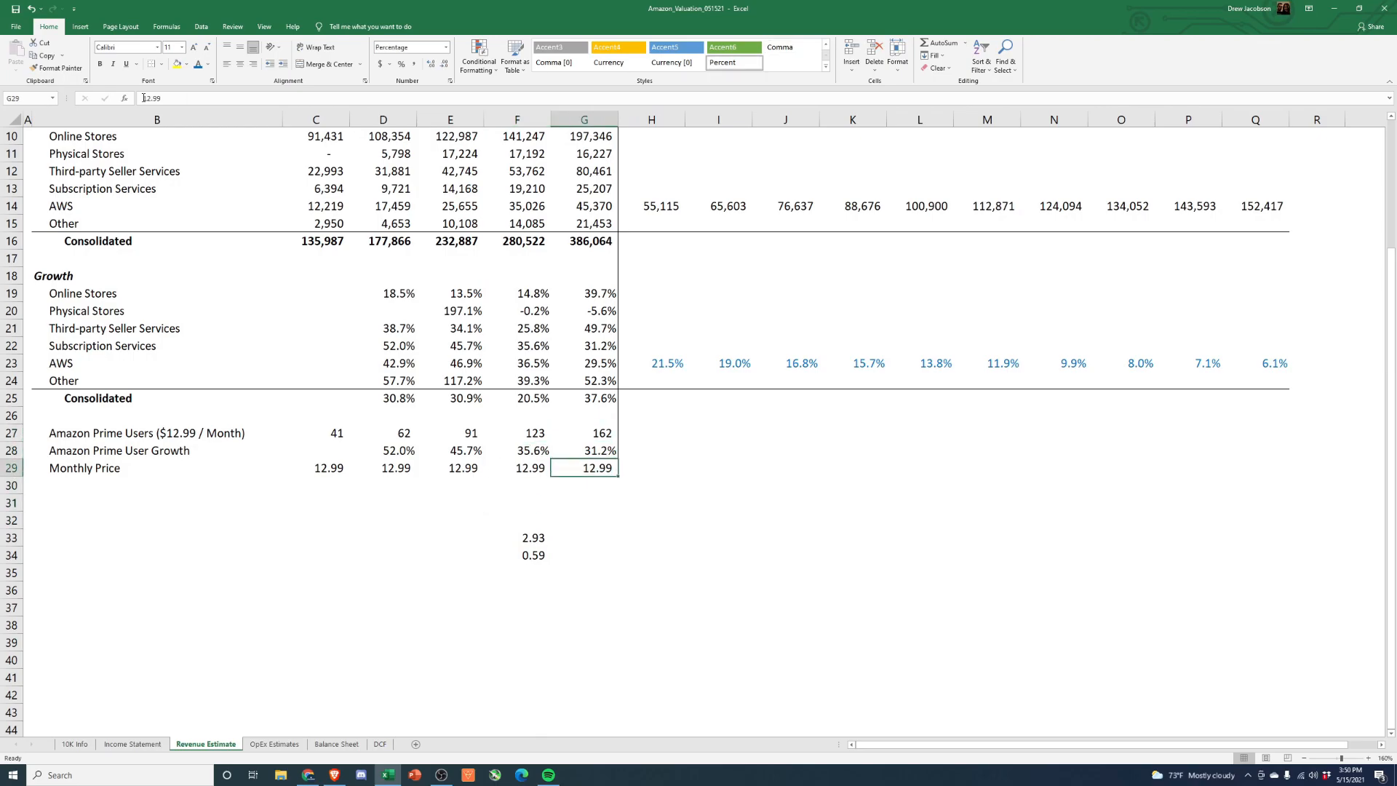
{"action": "key", "text": "Left"}
{"action": "key", "text": "Down"}
{"action": "key", "text": "Down"}
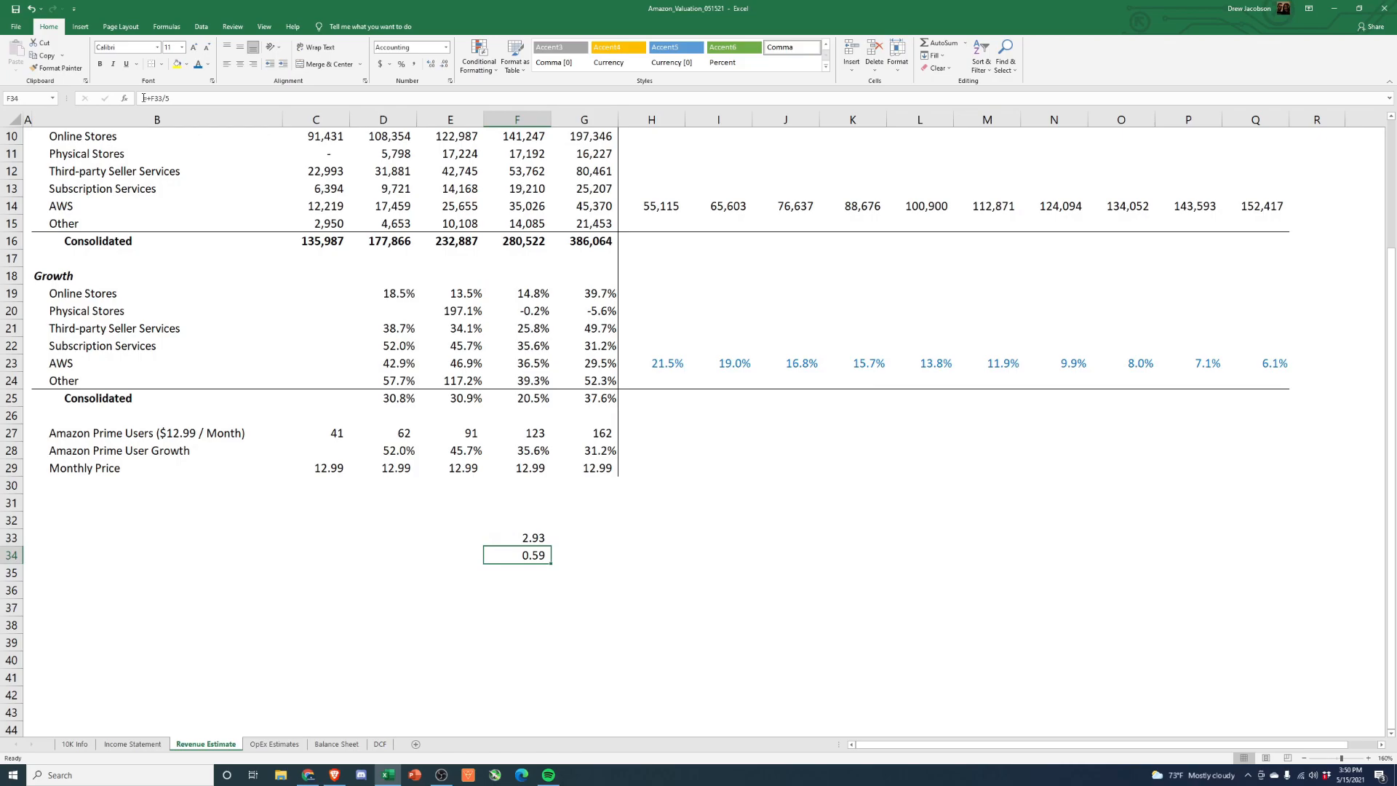
Step: Calculate a 60% share of the household estimate in cell F35 with =F34*0.6 and apply comma style
{"action": "key", "text": "Down"}
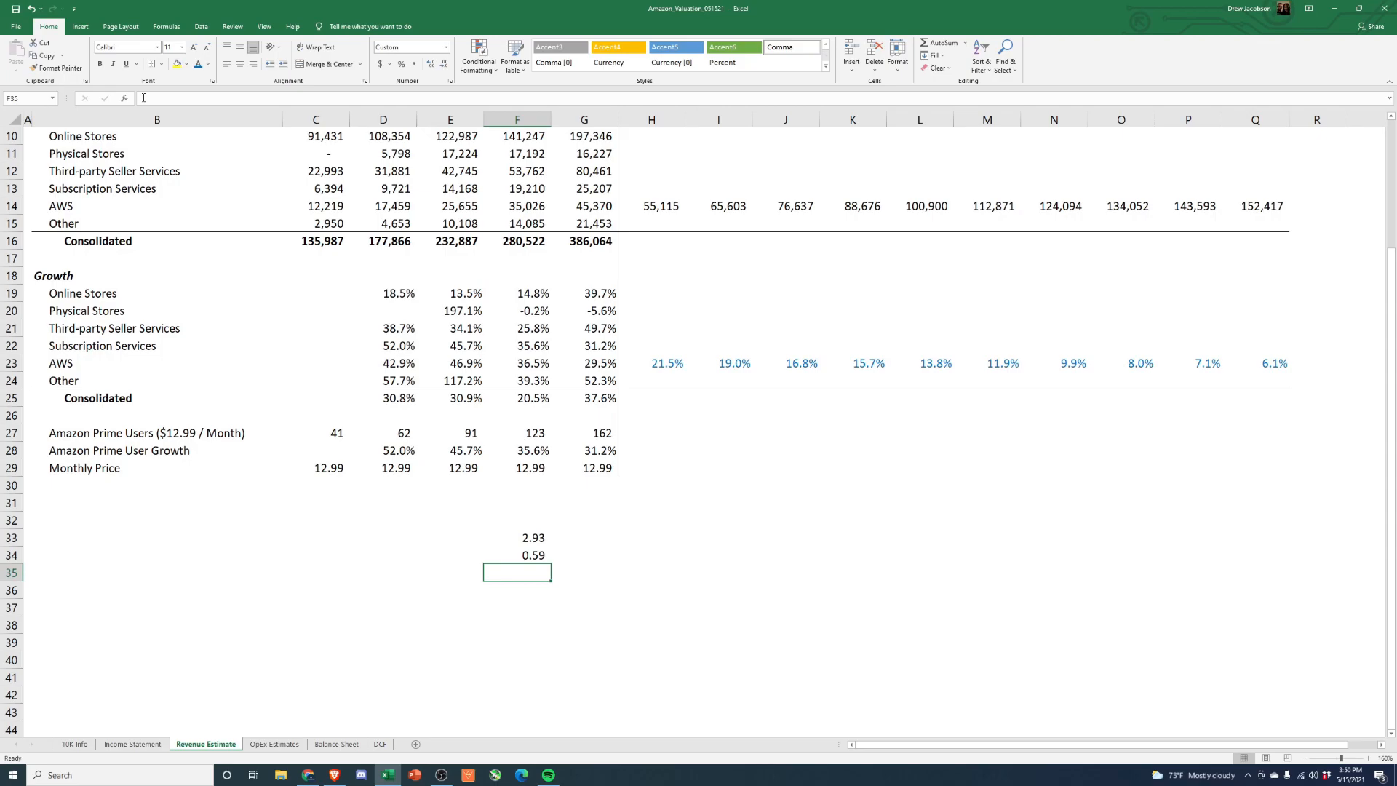
{"action": "type", "text": "=F34/F33"}
{"action": "key", "text": "Return"}
{"action": "key", "text": "Up"}
{"action": "key", "text": "alt+h"}
{"action": "key", "text": "k"}
Step: Forecast Amazon Prime User Growth in H28 as the prior year's growth in G28 minus 5%
{"action": "key", "text": "Up"}
{"action": "key", "text": "Up"}
{"action": "key", "text": "Up"}
{"action": "key", "text": "Up"}
{"action": "key", "text": "Up"}
{"action": "key", "text": "Up"}
{"action": "key", "text": "Up"}
{"action": "key", "text": "Up"}
{"action": "key", "text": "Up"}
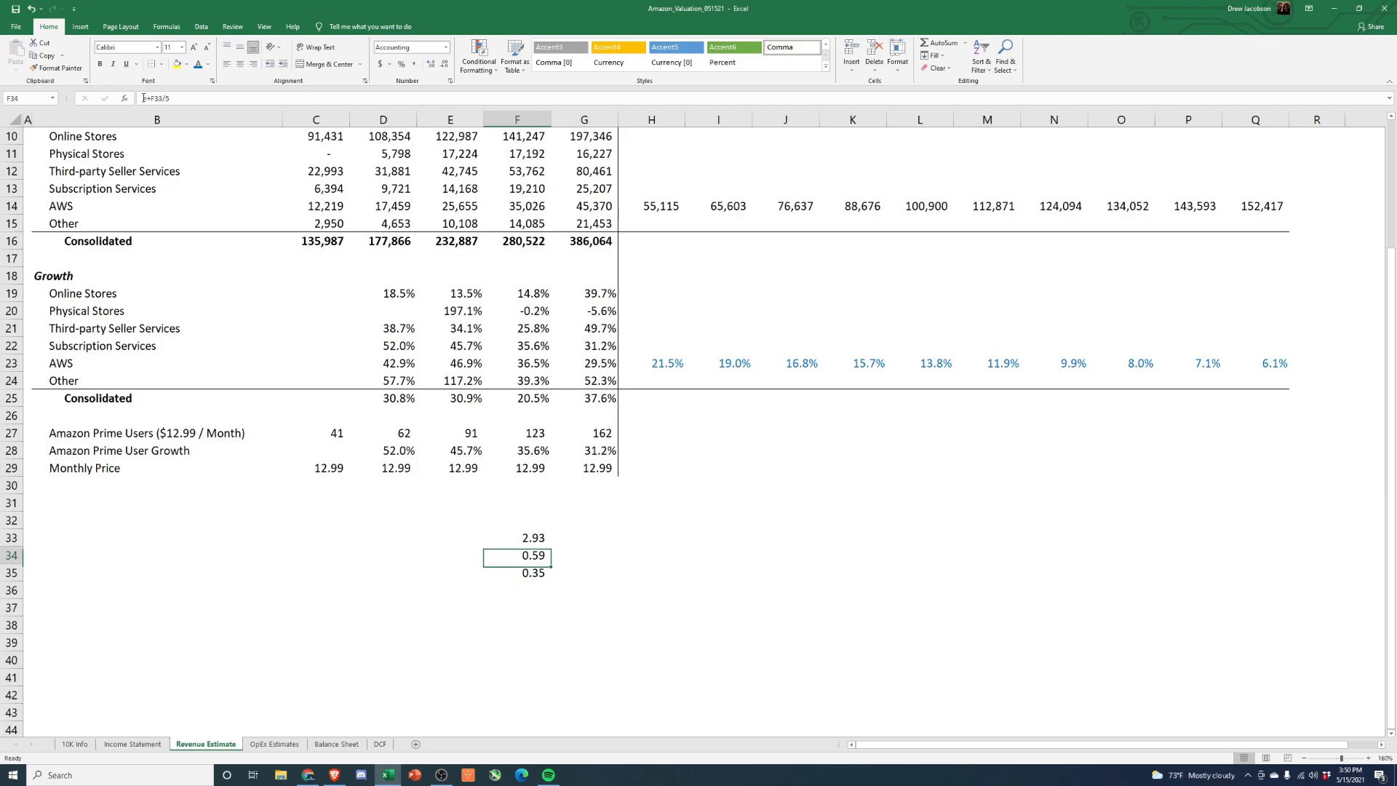
{"action": "key", "text": "Right"}
{"action": "key", "text": "Right"}
{"action": "key", "text": "Down"}
{"action": "key", "text": "Down"}
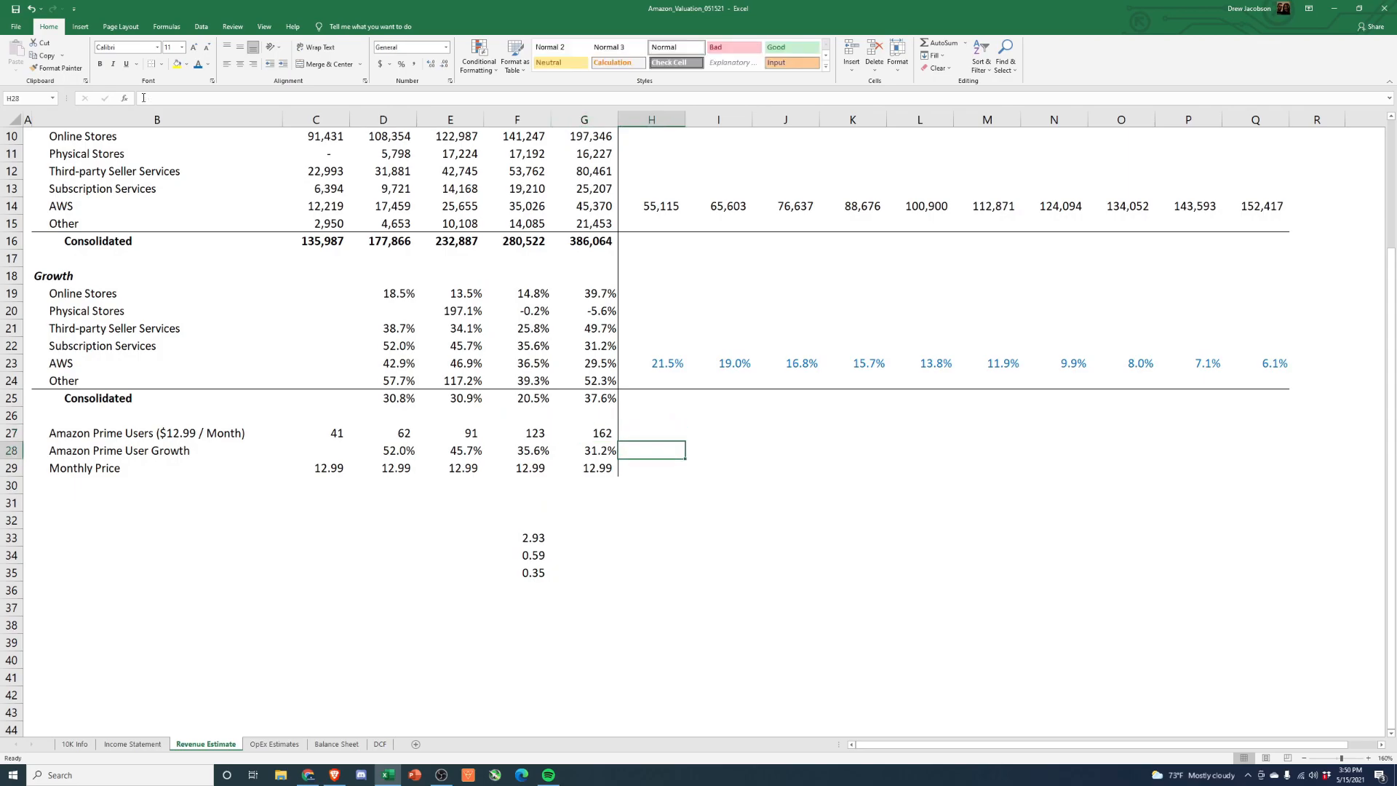
{"action": "type", "text": "+"}
{"action": "key", "text": "Left"}
{"action": "type", "text": "-5%"}
{"action": "key", "text": "Return"}
Step: Copy the growth formula in H28 and paste only the formulas into I28:K28
{"action": "key", "text": "Up"}
{"action": "key", "text": "ctrl+c"}
{"action": "key", "text": "Right"}
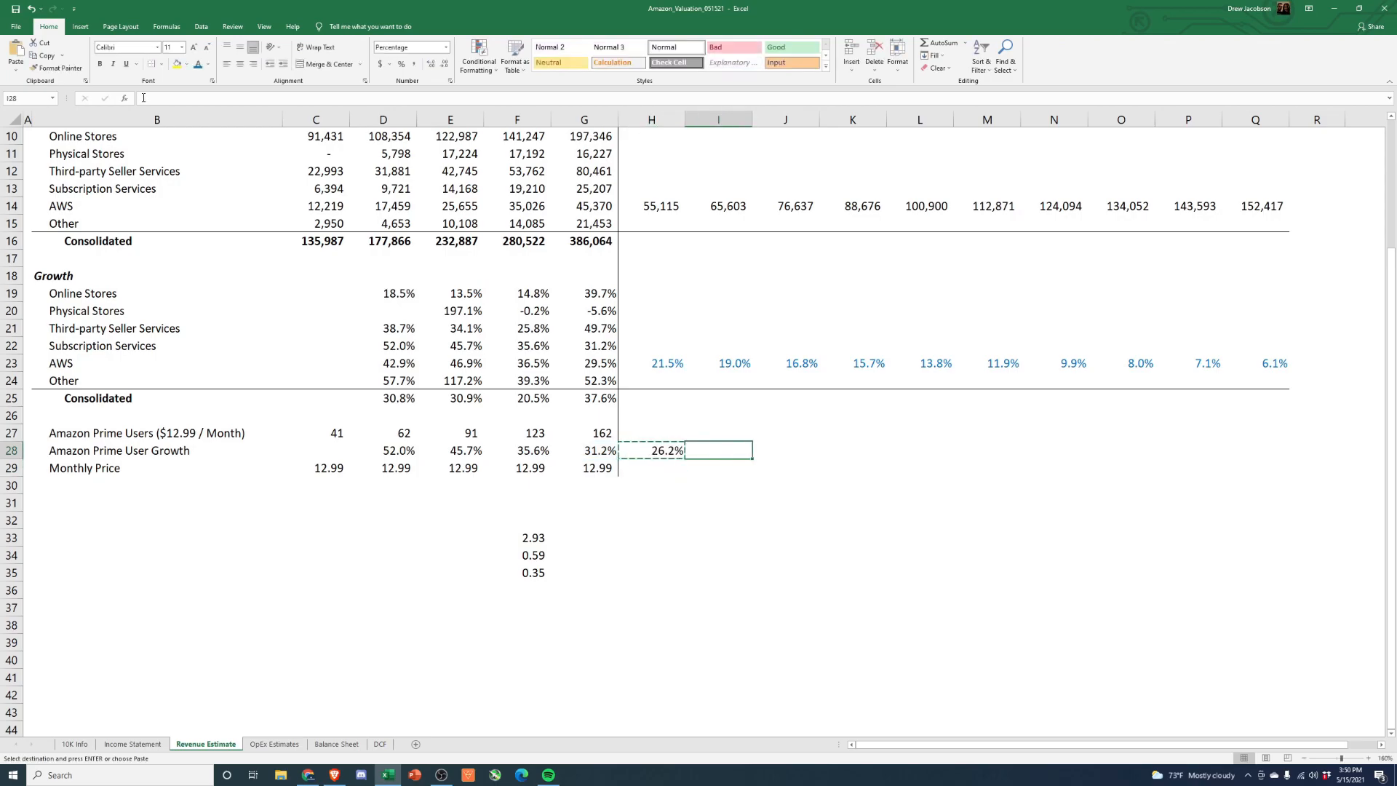
{"action": "key", "text": "shift+Right"}
{"action": "key", "text": "shift+Right"}
{"action": "key", "text": "alt+e"}
{"action": "key", "text": "s"}
{"action": "key", "text": "f"}
{"action": "key", "text": "Return"}
{"action": "key", "text": "Escape"}
Step: Format the Prime user growth cells I28:K28 as whole percentages
{"action": "key", "text": "Down"}
{"action": "key", "text": "Up"}
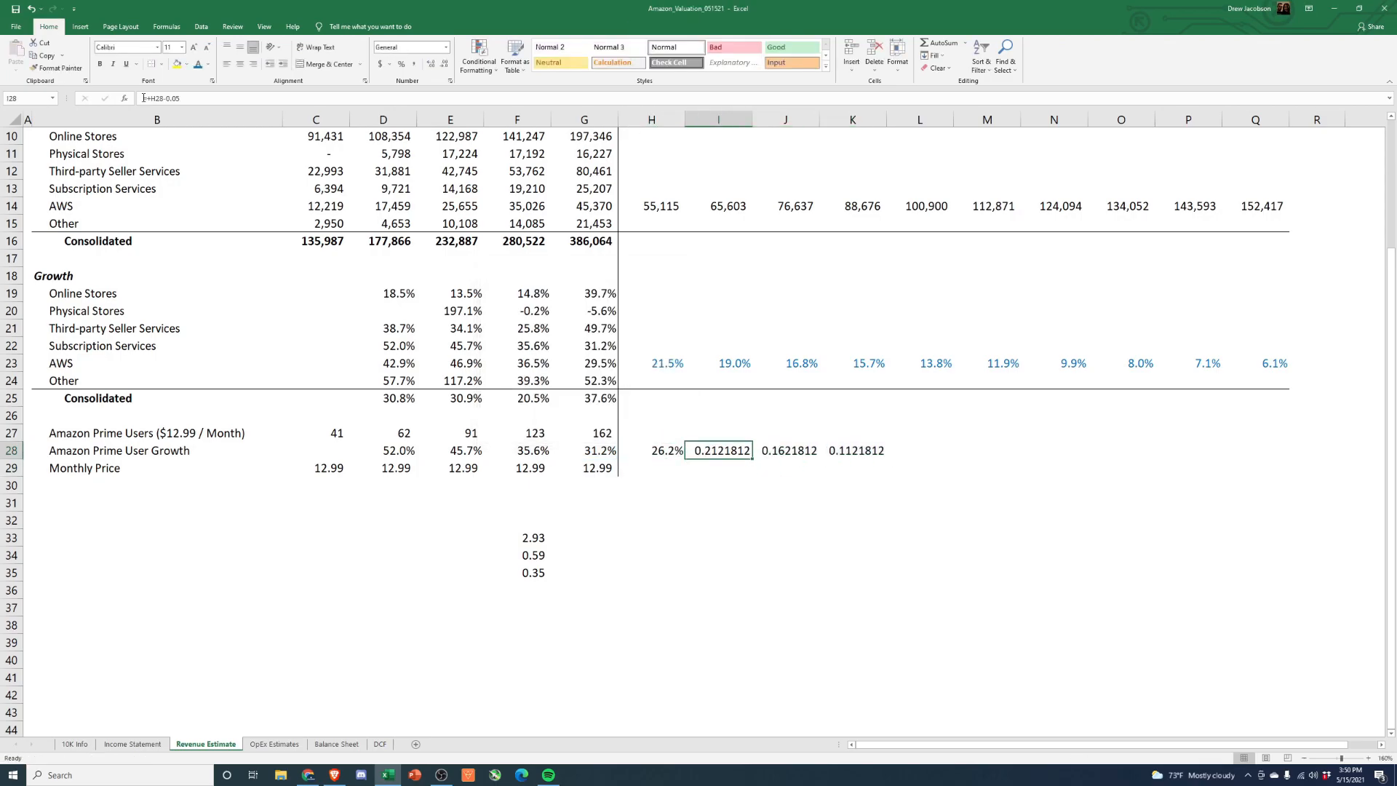
{"action": "key", "text": "shift+Right"}
{"action": "key", "text": "shift+Right"}
{"action": "key", "text": "ctrl+shift+5"}
{"action": "key", "text": "Left"}
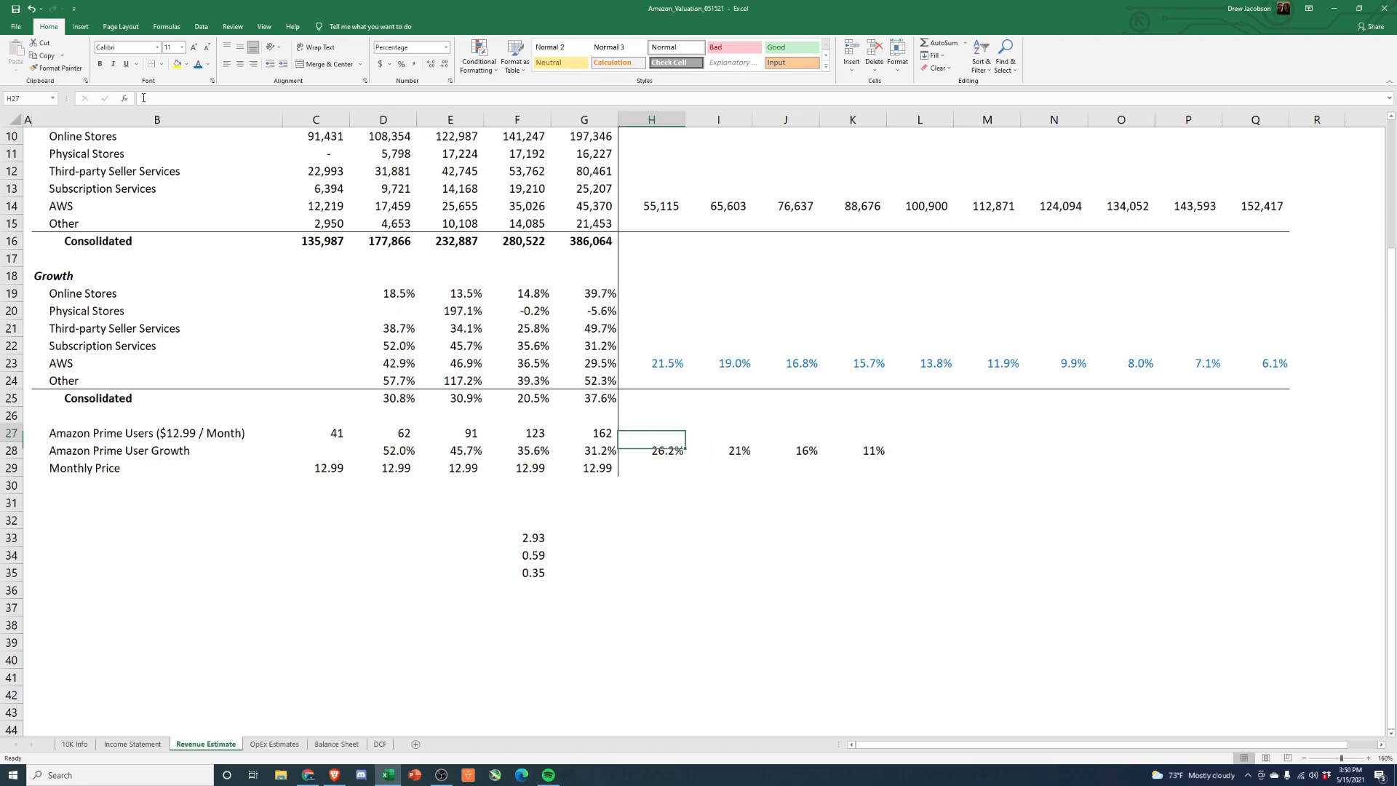
Step: Project Amazon Prime Users in H27 as G27*(1+H28)
{"action": "key", "text": "Up"}
{"action": "type", "text": "+"}
{"action": "key", "text": "Left"}
{"action": "type", "text": "*(1+"}
{"action": "key", "text": "Down"}
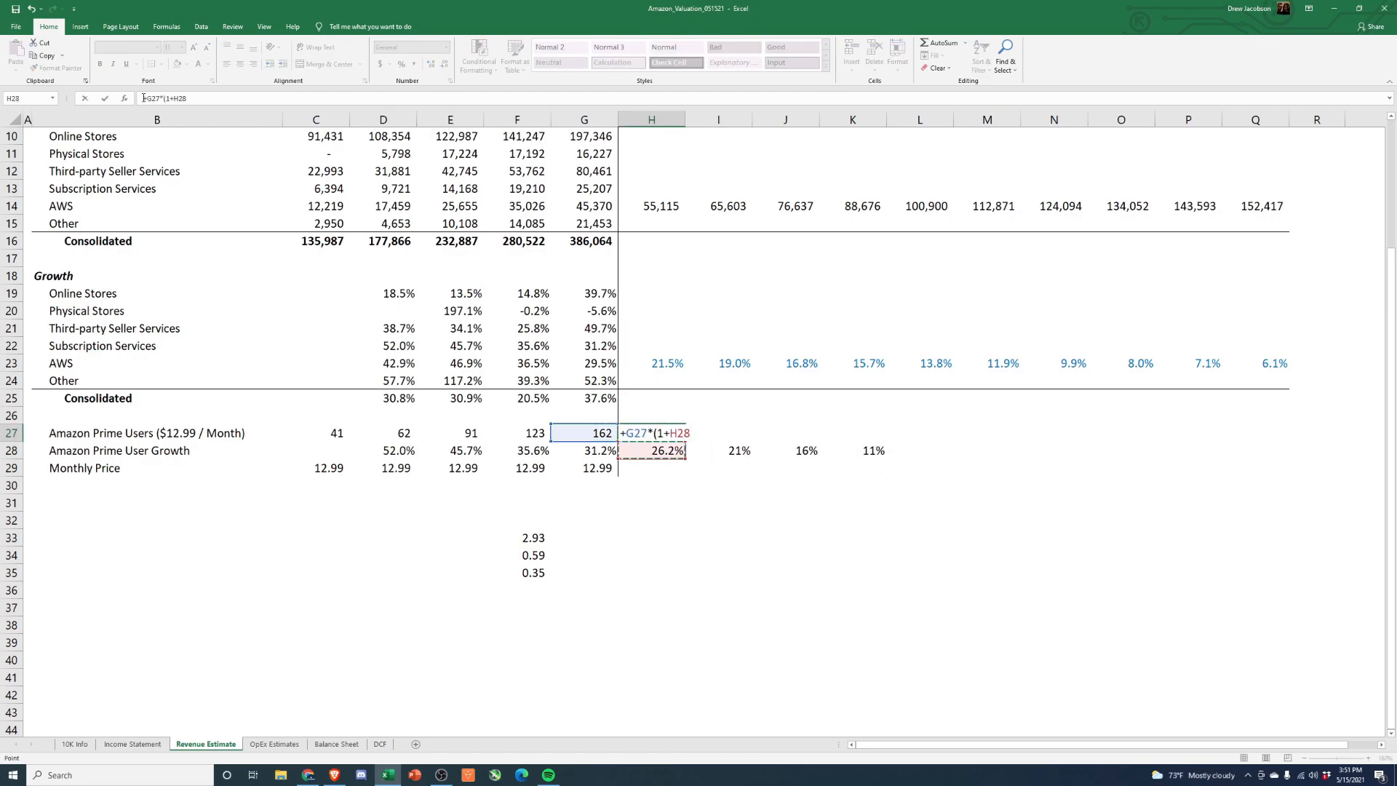
{"action": "key", "text": "Return"}
Step: Copy the Prime users formula from H27 across the remaining forecast years I27:Q27
{"action": "key", "text": "Up"}
{"action": "key", "text": "ctrl+c"}
{"action": "key", "text": "Right"}
{"action": "key", "text": "ctrl+v"}
{"action": "key", "text": "Right"}
{"action": "key", "text": "ctrl+v"}
{"action": "key", "text": "Right"}
{"action": "key", "text": "ctrl+v"}
{"action": "key", "text": "Right"}
{"action": "key", "text": "ctrl+v"}
{"action": "key", "text": "Right"}
{"action": "key", "text": "ctrl+v"}
{"action": "key", "text": "Right"}
{"action": "key", "text": "ctrl+v"}
{"action": "key", "text": "ctrl+v"}
{"action": "key", "text": "Escape"}
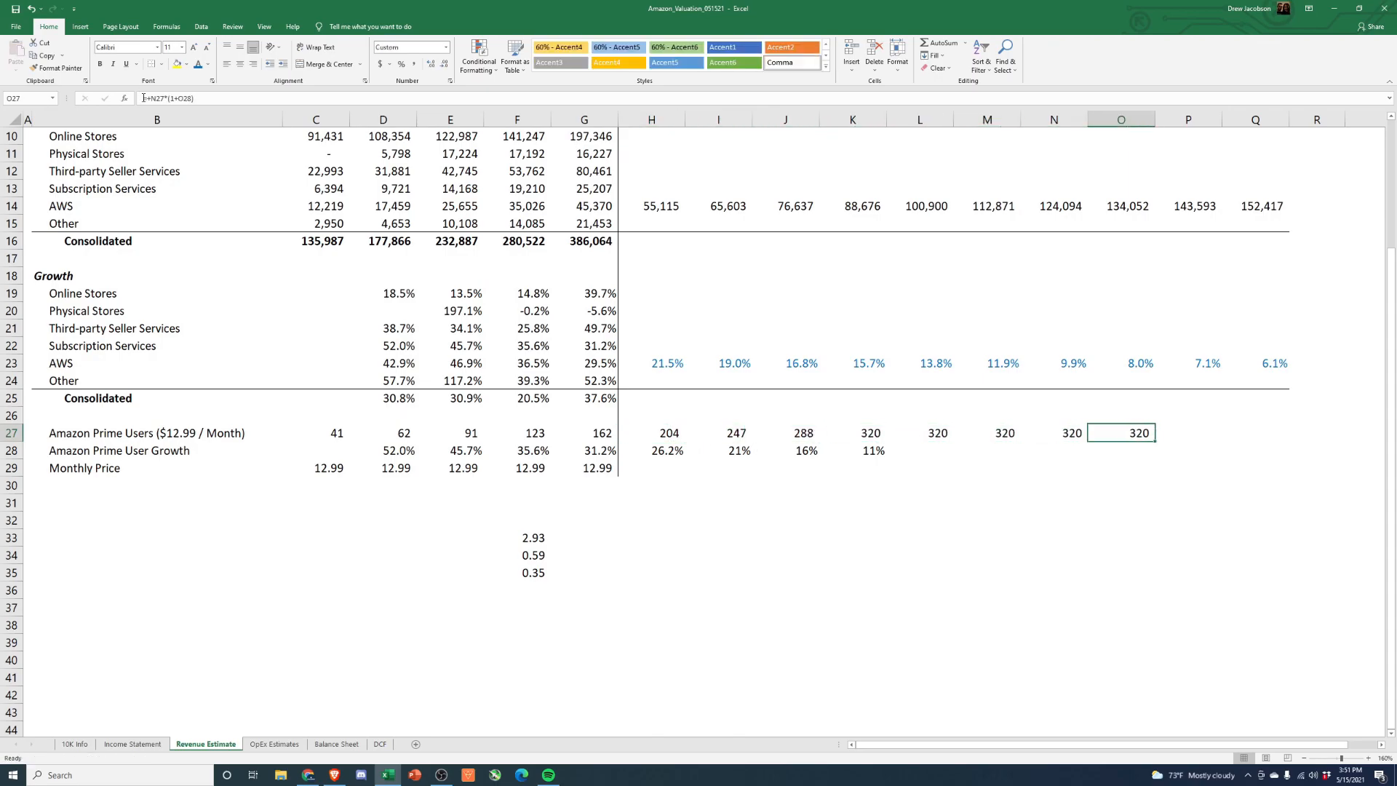
{"action": "key", "text": "ctrl+c"}
{"action": "key", "text": "Right"}
{"action": "key", "text": "ctrl+v"}
{"action": "key", "text": "Right"}
{"action": "key", "text": "ctrl+v"}
{"action": "key", "text": "Escape"}
Step: Label the estimate in F33 as "Households with Computer" in cell E33
{"action": "key", "text": "Left"}
{"action": "key", "text": "Left"}
{"action": "key", "text": "Left"}
{"action": "key", "text": "Left"}
{"action": "key", "text": "Left"}
{"action": "key", "text": "Left"}
{"action": "key", "text": "Left"}
{"action": "key", "text": "Left"}
{"action": "key", "text": "Left"}
{"action": "key", "text": "Down"}
{"action": "key", "text": "Down"}
{"action": "key", "text": "Down"}
{"action": "key", "text": "Left"}
{"action": "key", "text": "Down"}
{"action": "key", "text": "Left"}
{"action": "key", "text": "Down"}
{"action": "key", "text": "Down"}
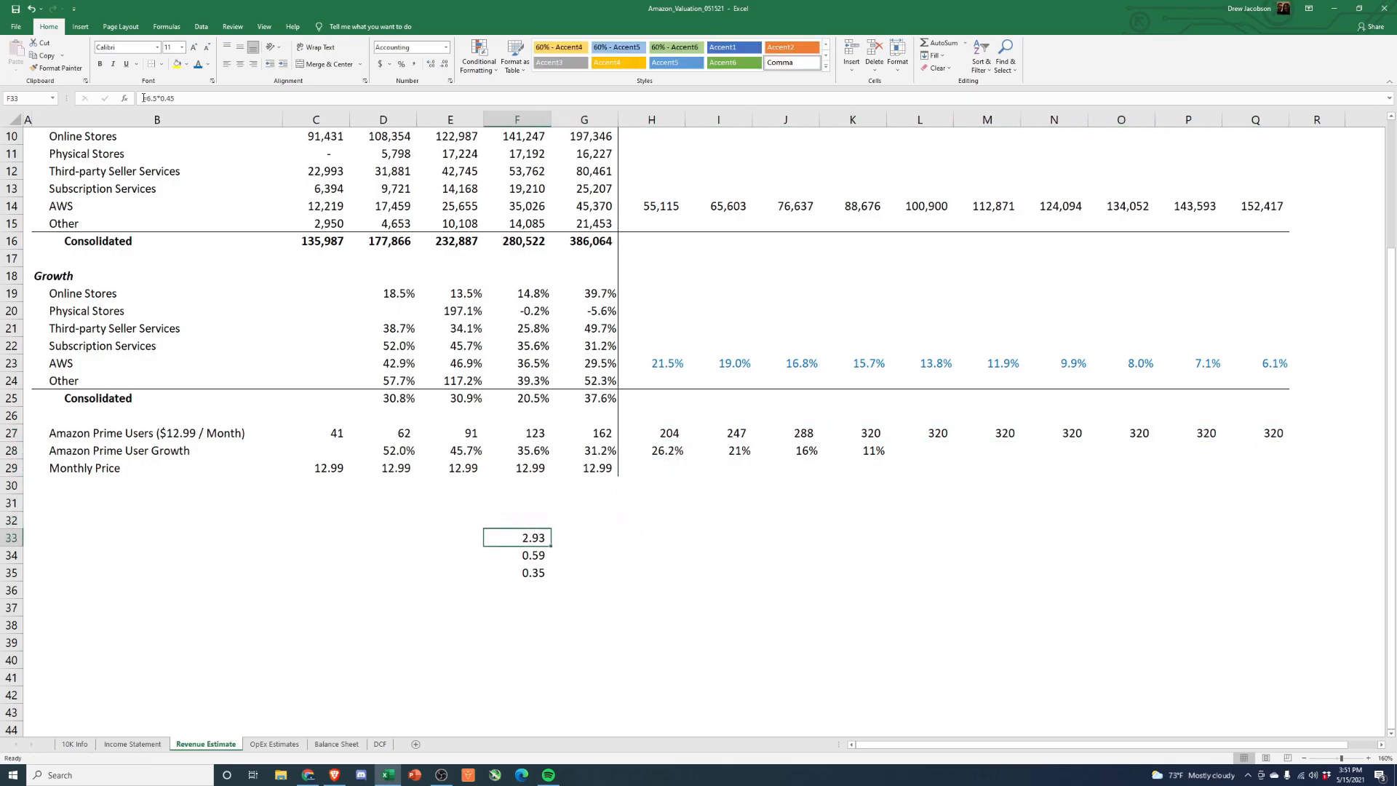
{"action": "key", "text": "Left"}
{"action": "type", "text": "Households with Computer"}
{"action": "key", "text": "Return"}
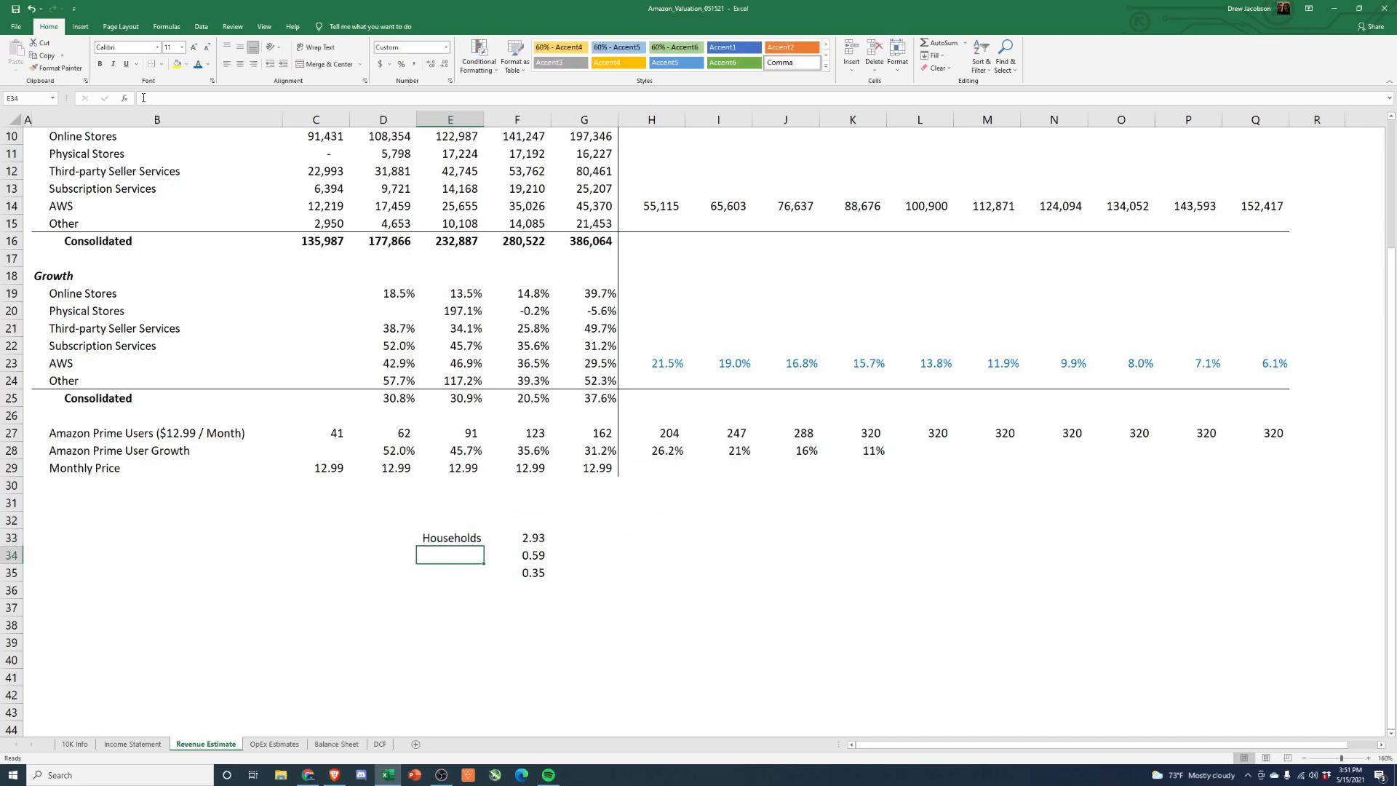
Step: Replace the label in E33 with "Population with access to comp"
{"action": "key", "text": "Up"}
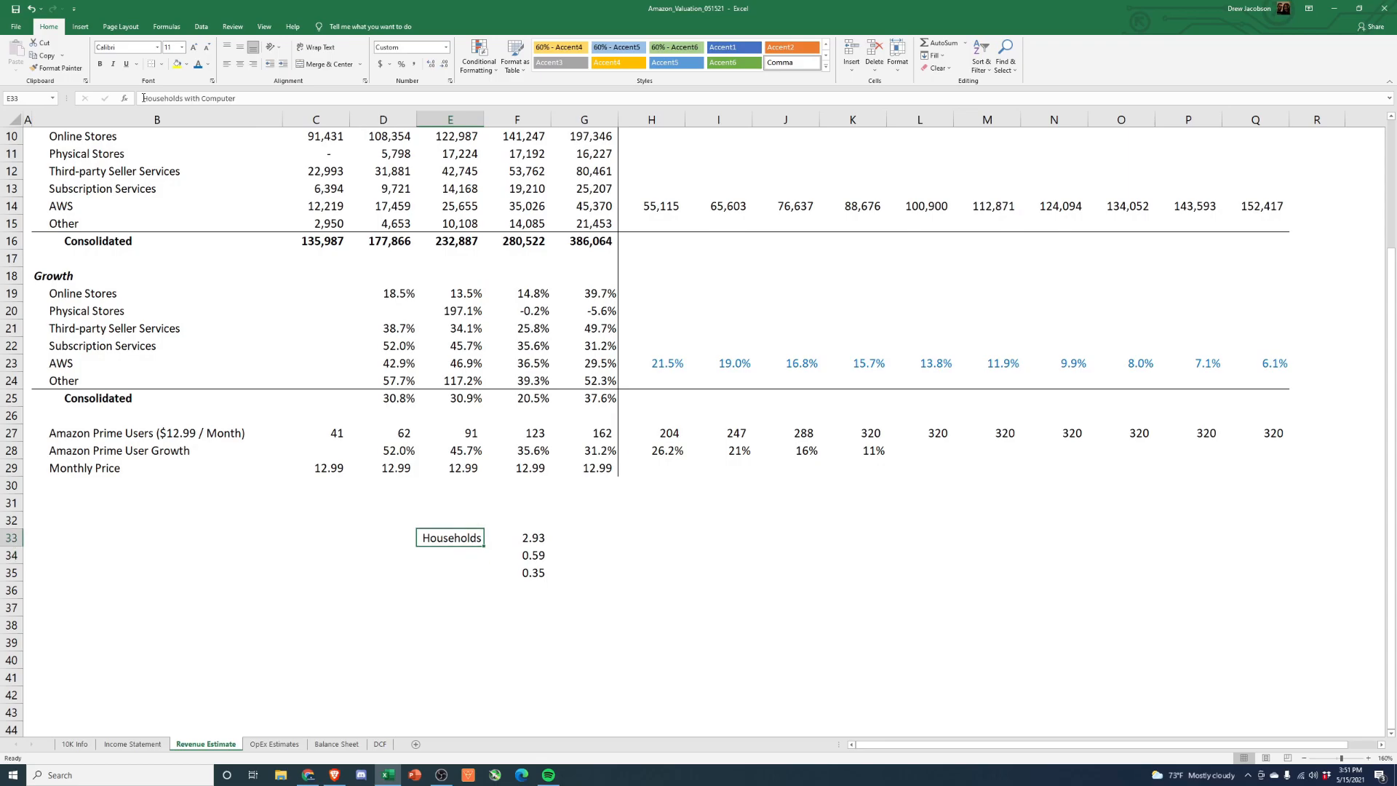
{"action": "type", "text": "P"}
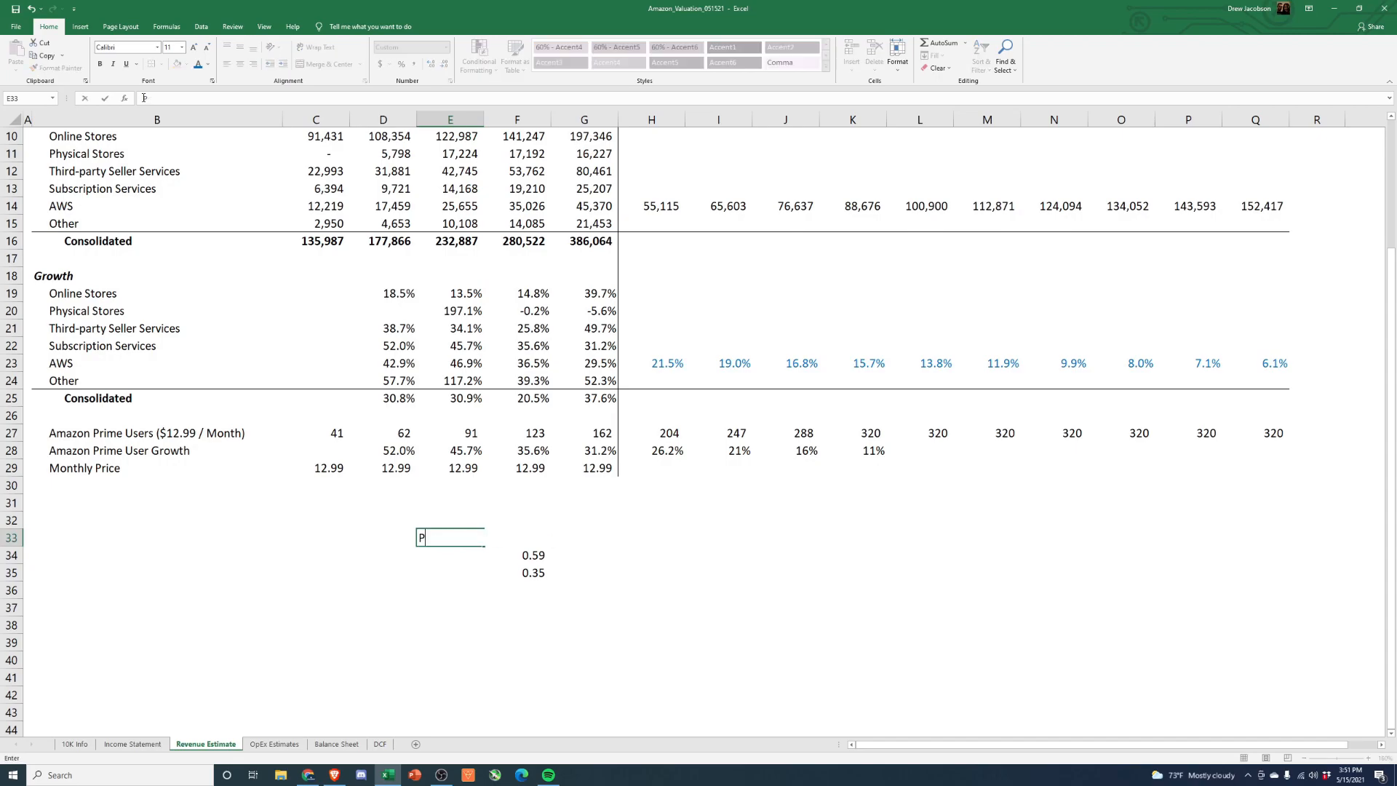
{"action": "type", "text": "opulation with access to comp"}
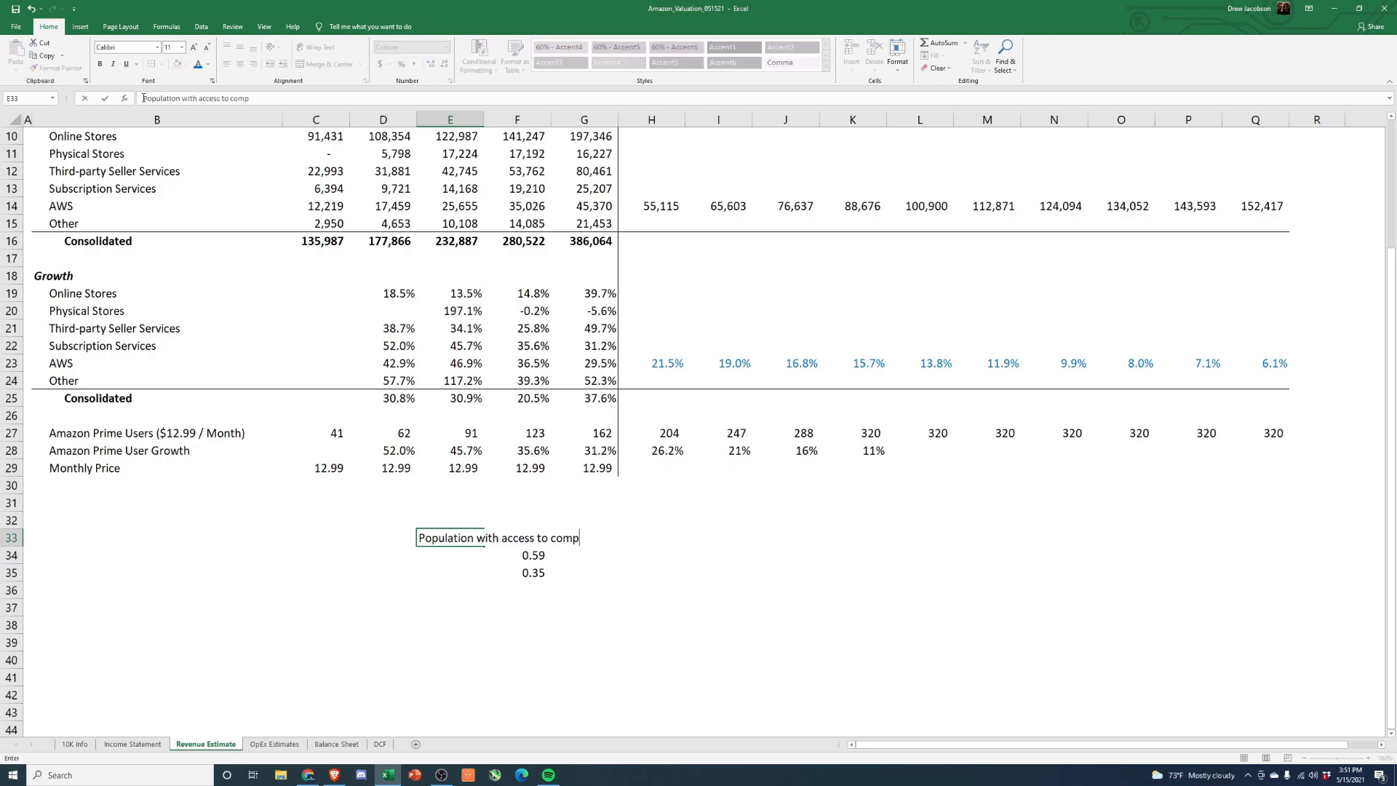
{"action": "key", "text": "Tab"}
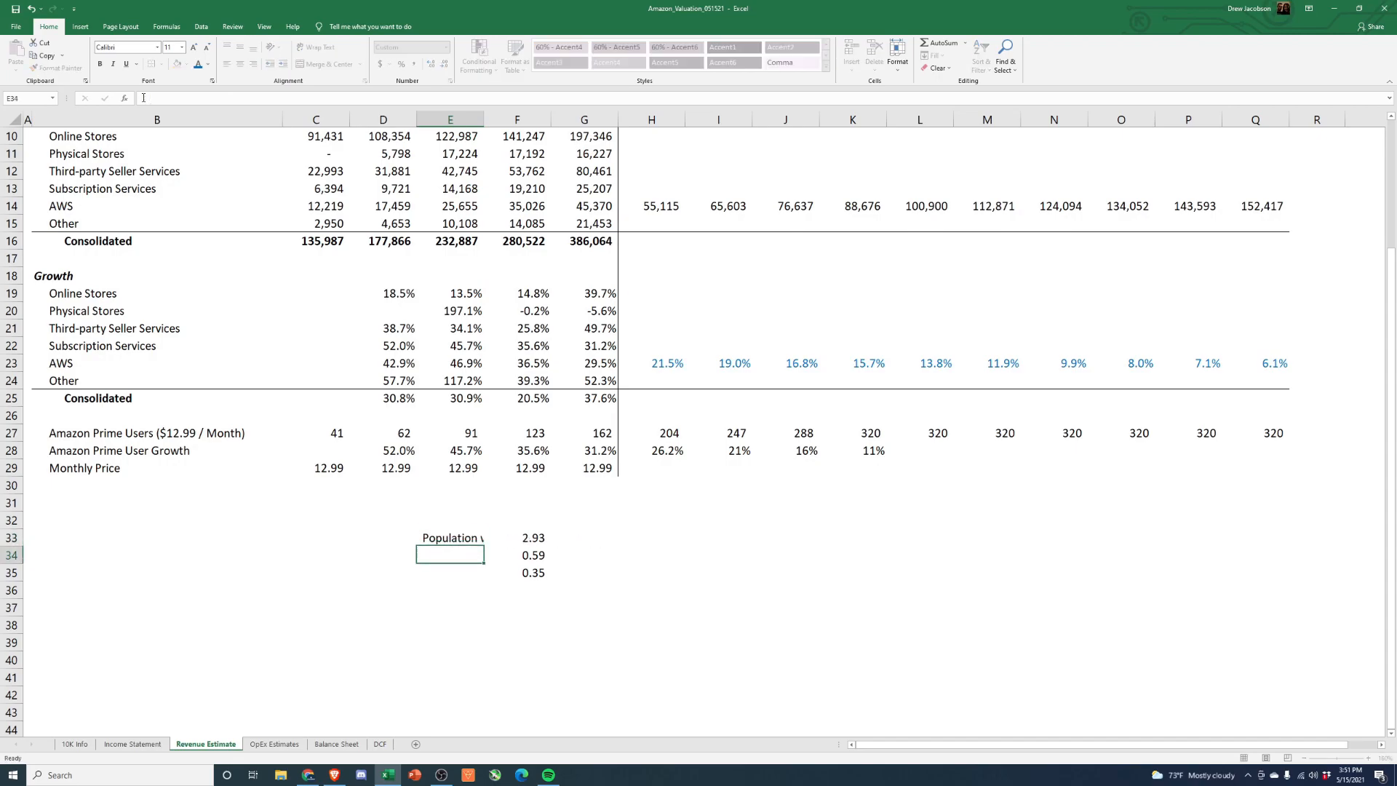
Step: Label the household estimate with "Households with access to computer" in cell E34
{"action": "key", "text": "Left"}
{"action": "key", "text": "Down"}
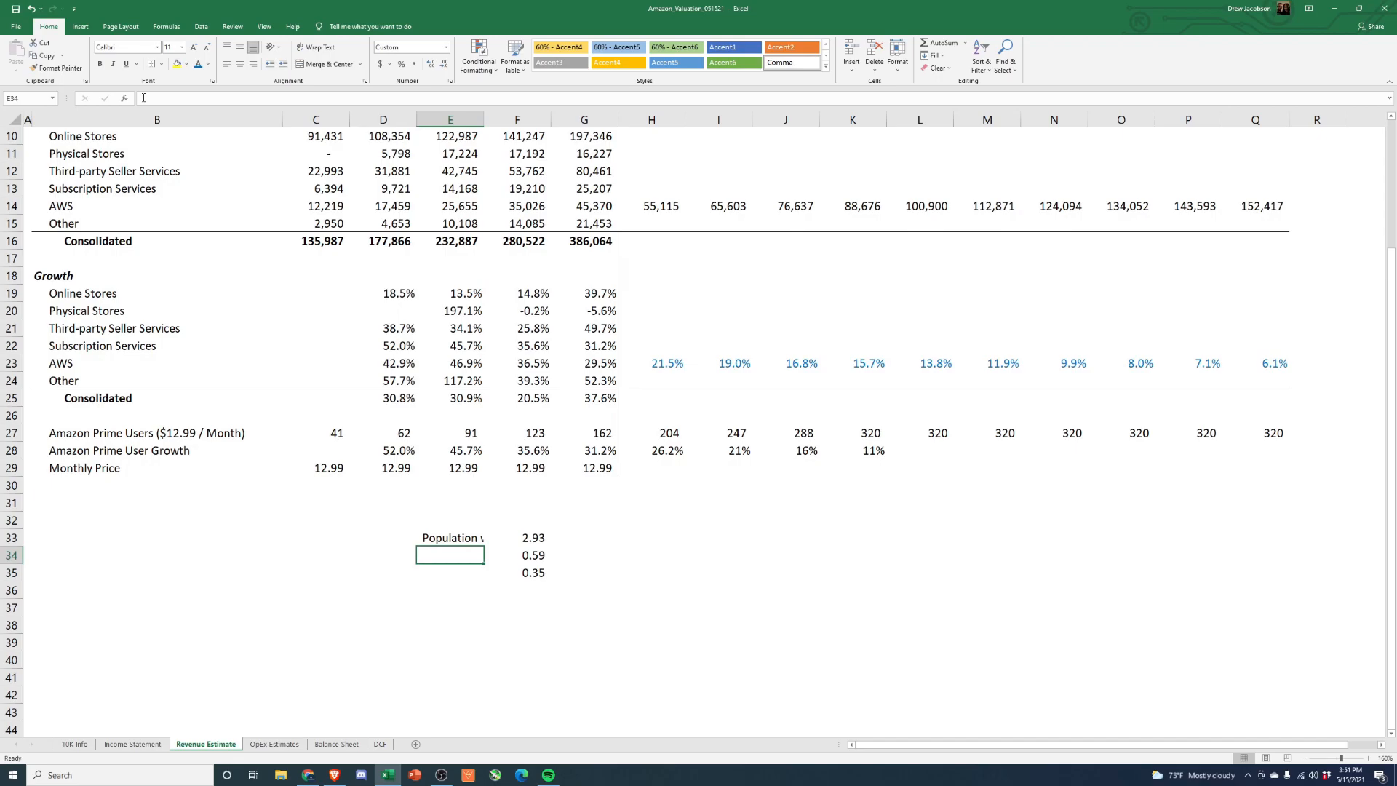
{"action": "key", "text": "Up"}
{"action": "key", "text": "Down"}
{"action": "type", "text": "Households wi5th ac"}
{"action": "key", "text": "BackSpace"}
{"action": "key", "text": "BackSpace"}
{"action": "key", "text": "BackSpace"}
{"action": "key", "text": "BackSpace"}
{"action": "key", "text": "BackSpace"}
{"action": "key", "text": "BackSpace"}
{"action": "type", "text": "th access to computer"}
{"action": "key", "text": "Return"}
{"action": "key", "text": "Right"}
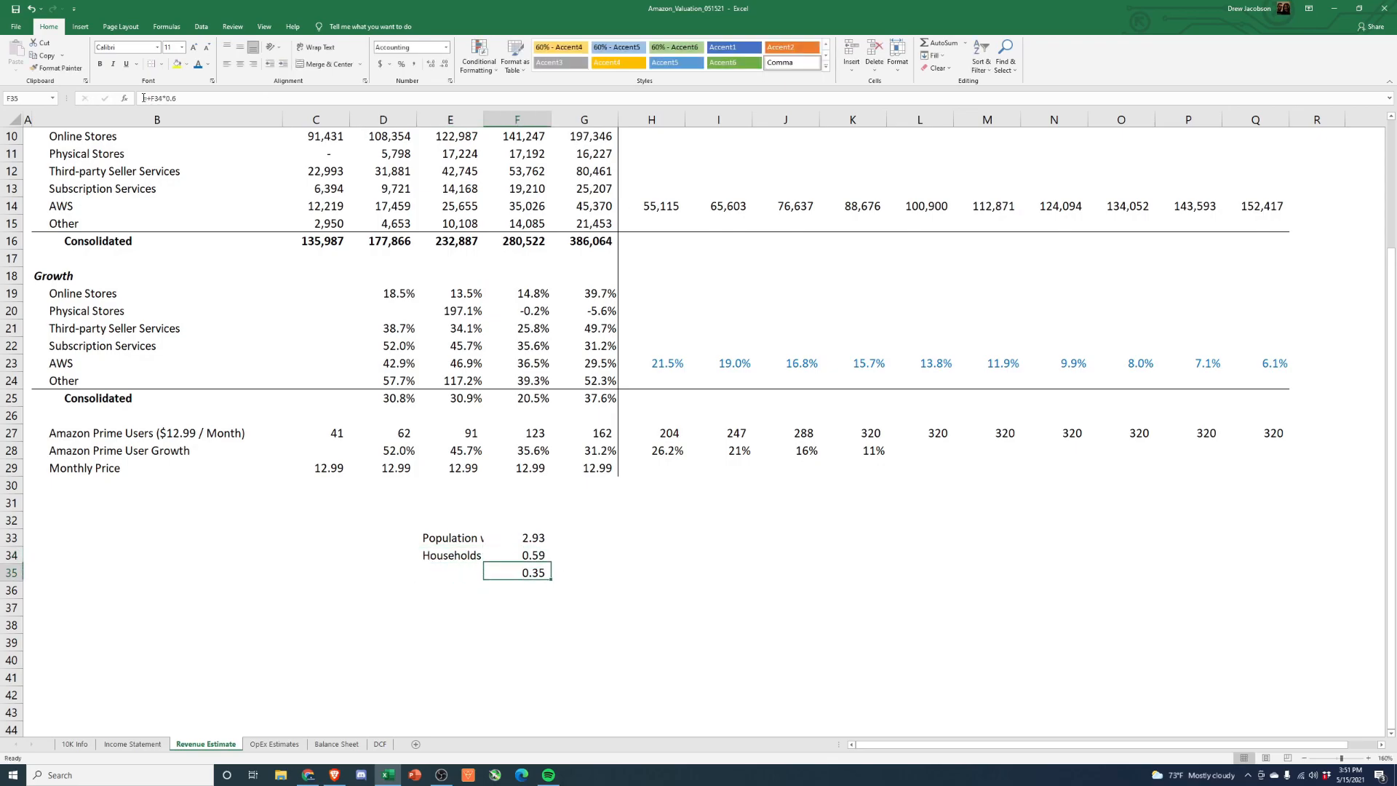
Step: Label the F35 estimate "60% market penetration" in cell E35
{"action": "key", "text": "Left"}
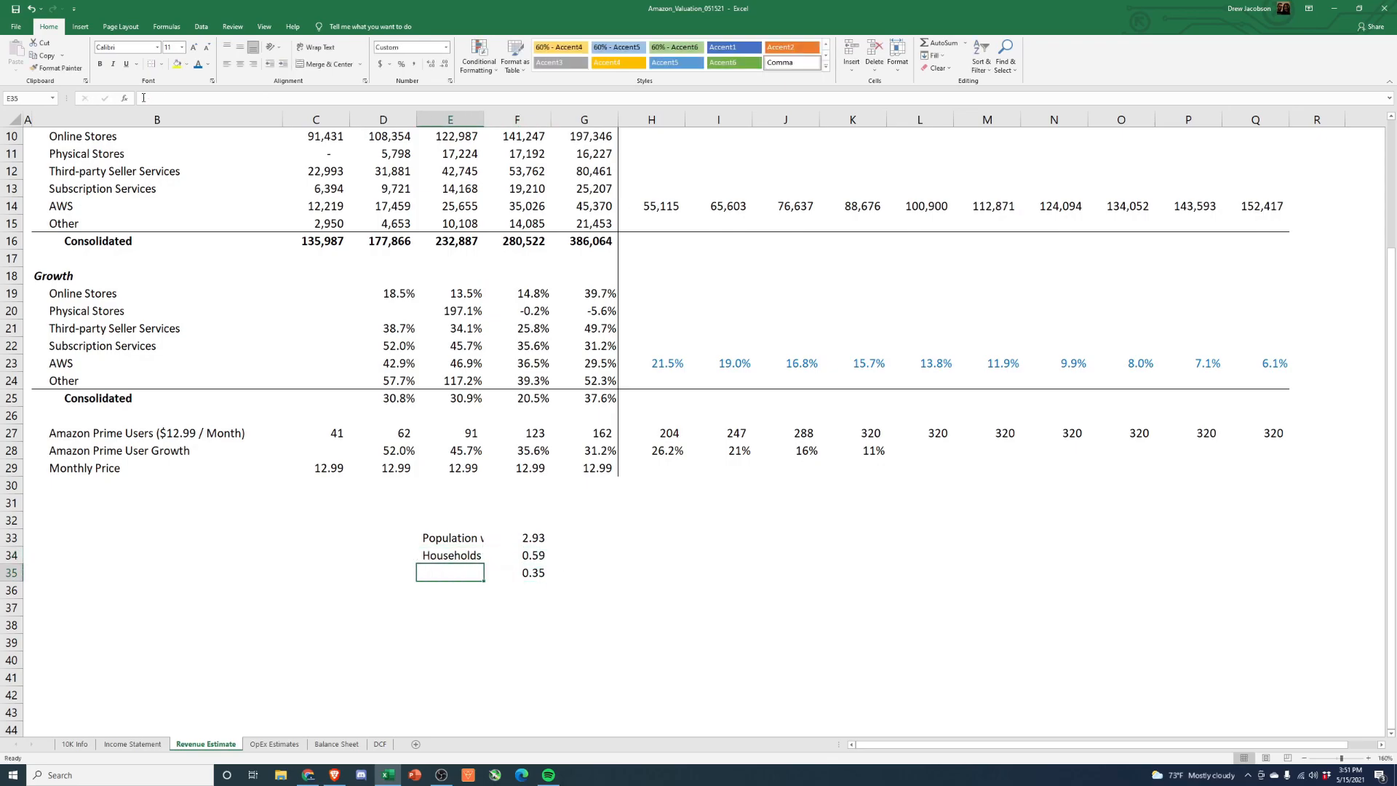
{"action": "type", "text": "60% market"}
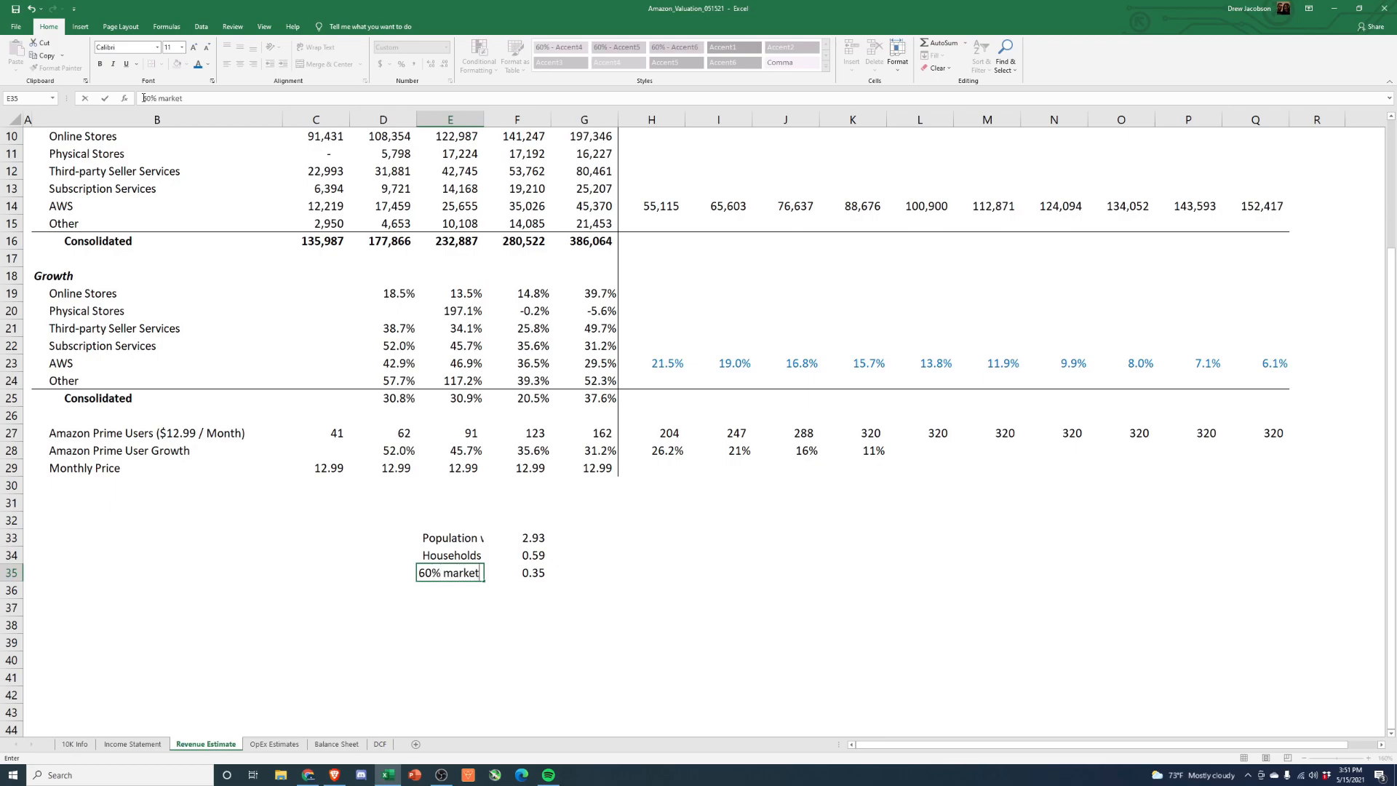
{"action": "type", "text": " penetration"}
{"action": "key", "text": "Return"}
{"action": "key", "text": "Up"}
{"action": "key", "text": "Right"}
{"action": "key", "text": "Up"}
{"action": "key", "text": "Up"}
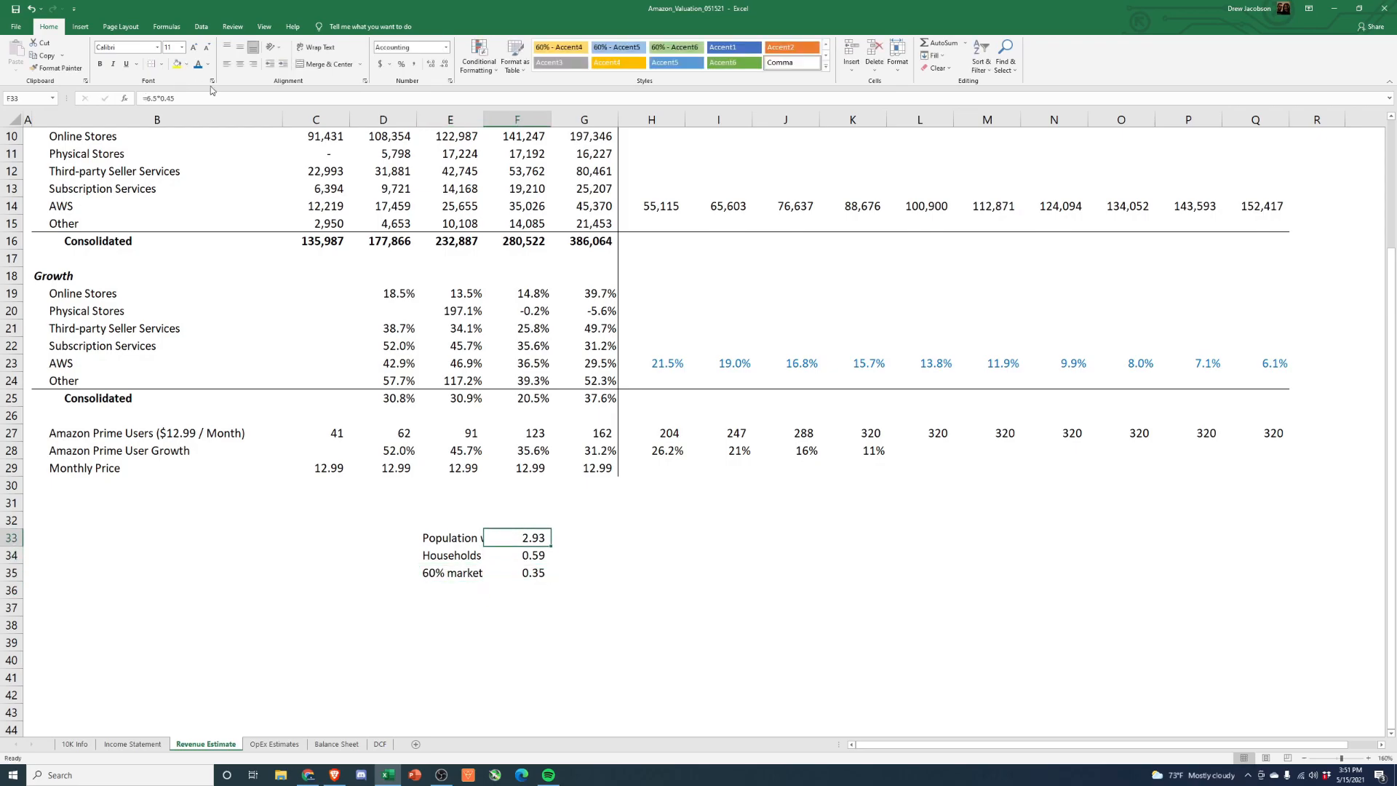
{"action": "left_click", "coordinate": [669, 467]}
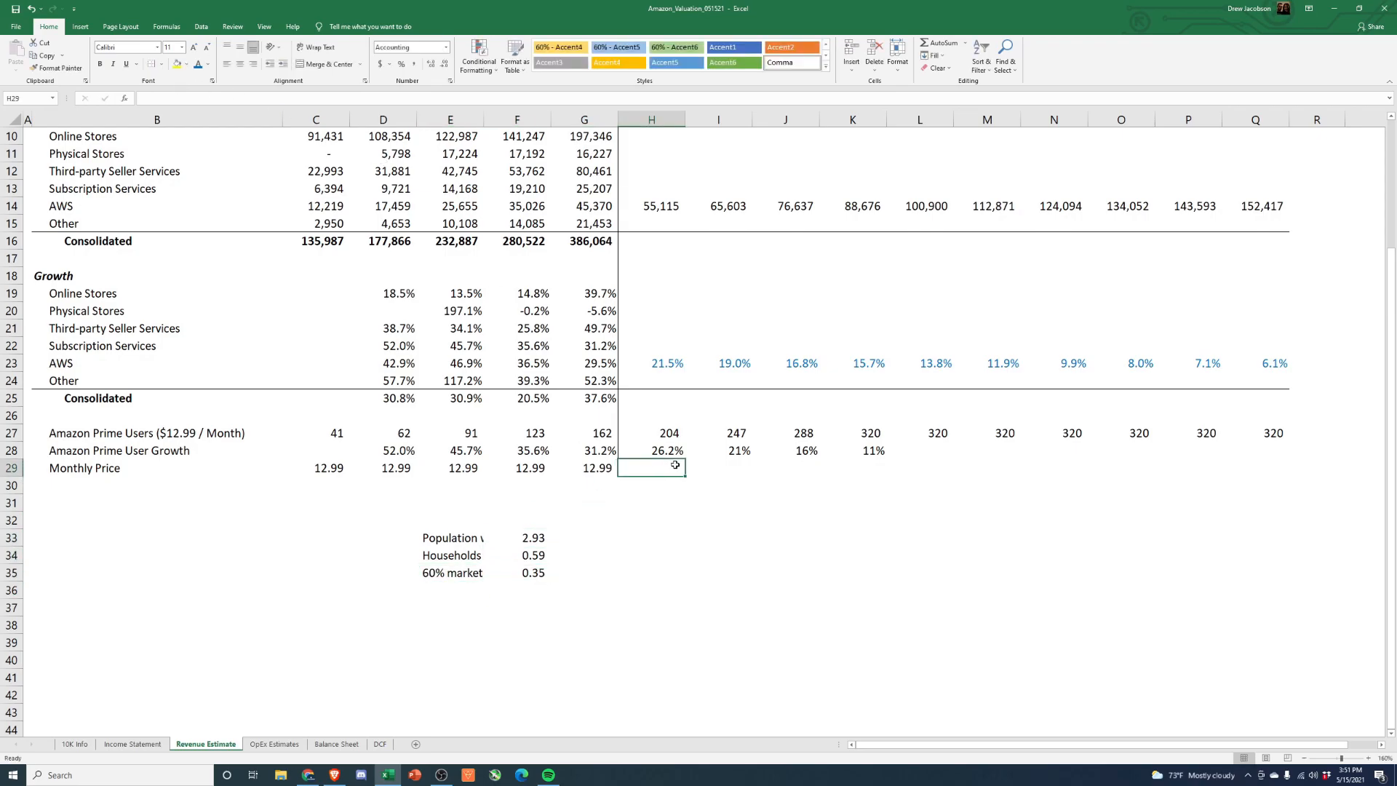
{"action": "left_click", "coordinate": [879, 452]}
{"action": "left_click", "coordinate": [909, 450]}
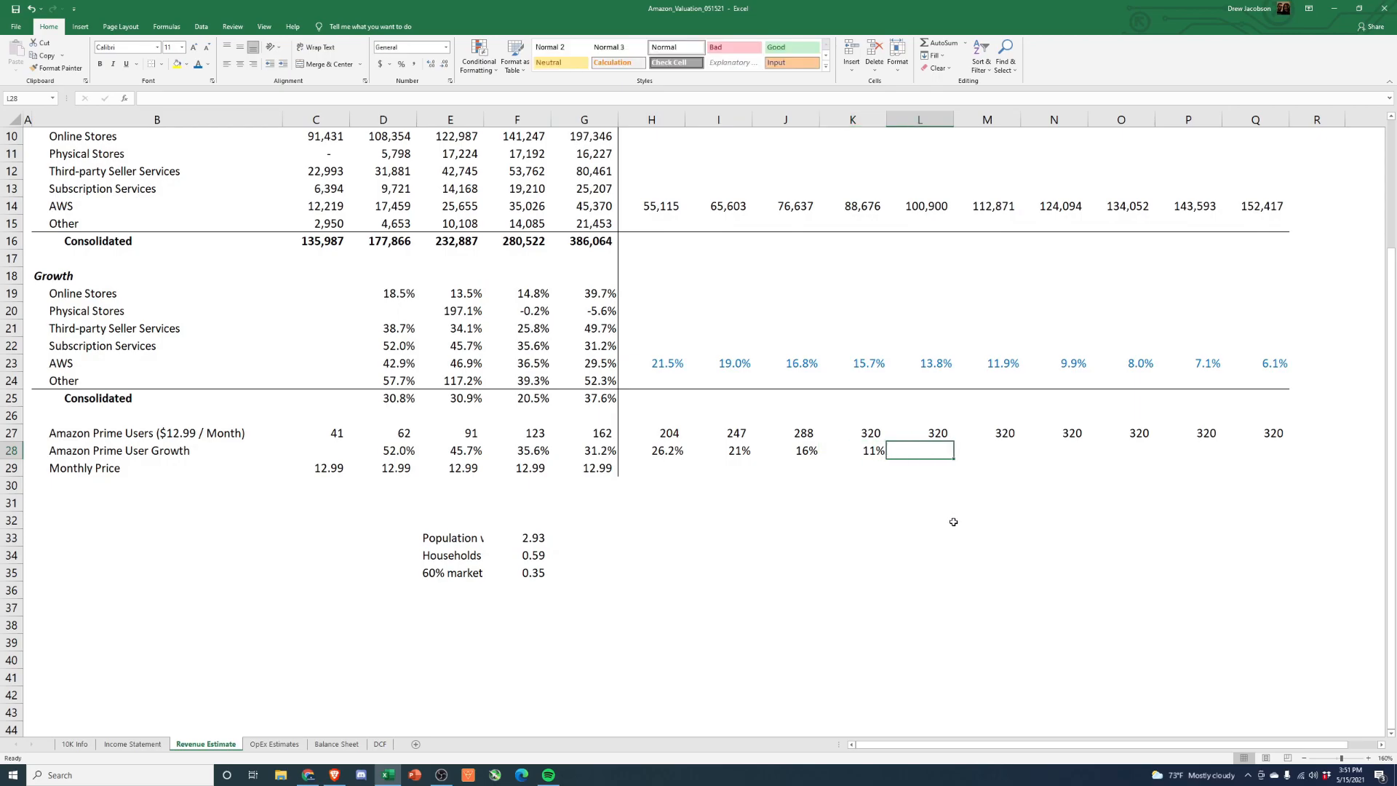
{"action": "type", "text": "+"}
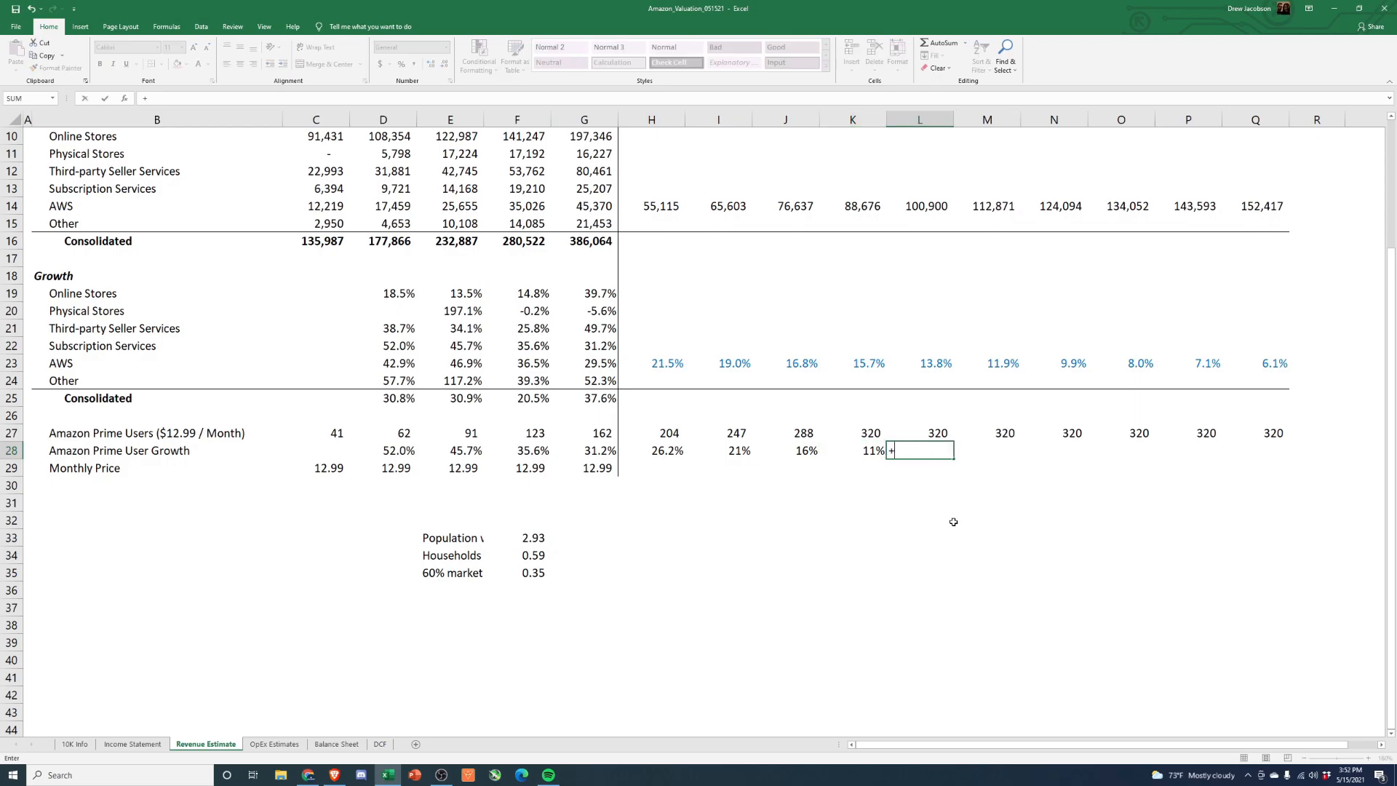
{"action": "key", "text": "Left"}
{"action": "type", "text": "-"}
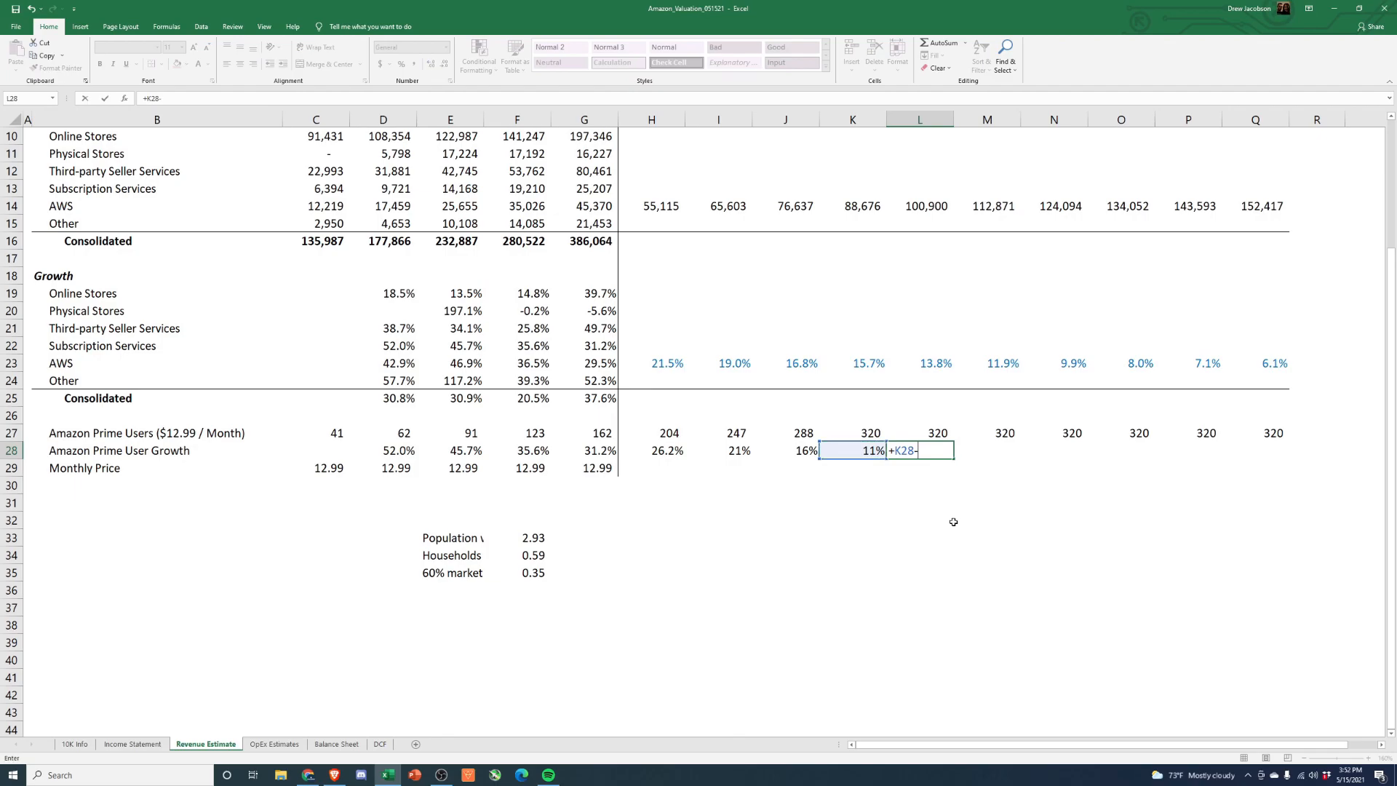
{"action": "key", "text": "Escape"}
Step: Change the yearly reduction in the H28 Prime user growth formula to 7%
{"action": "key", "text": "Left"}
{"action": "key", "text": "Left"}
{"action": "key", "text": "Left"}
{"action": "key", "text": "Left"}
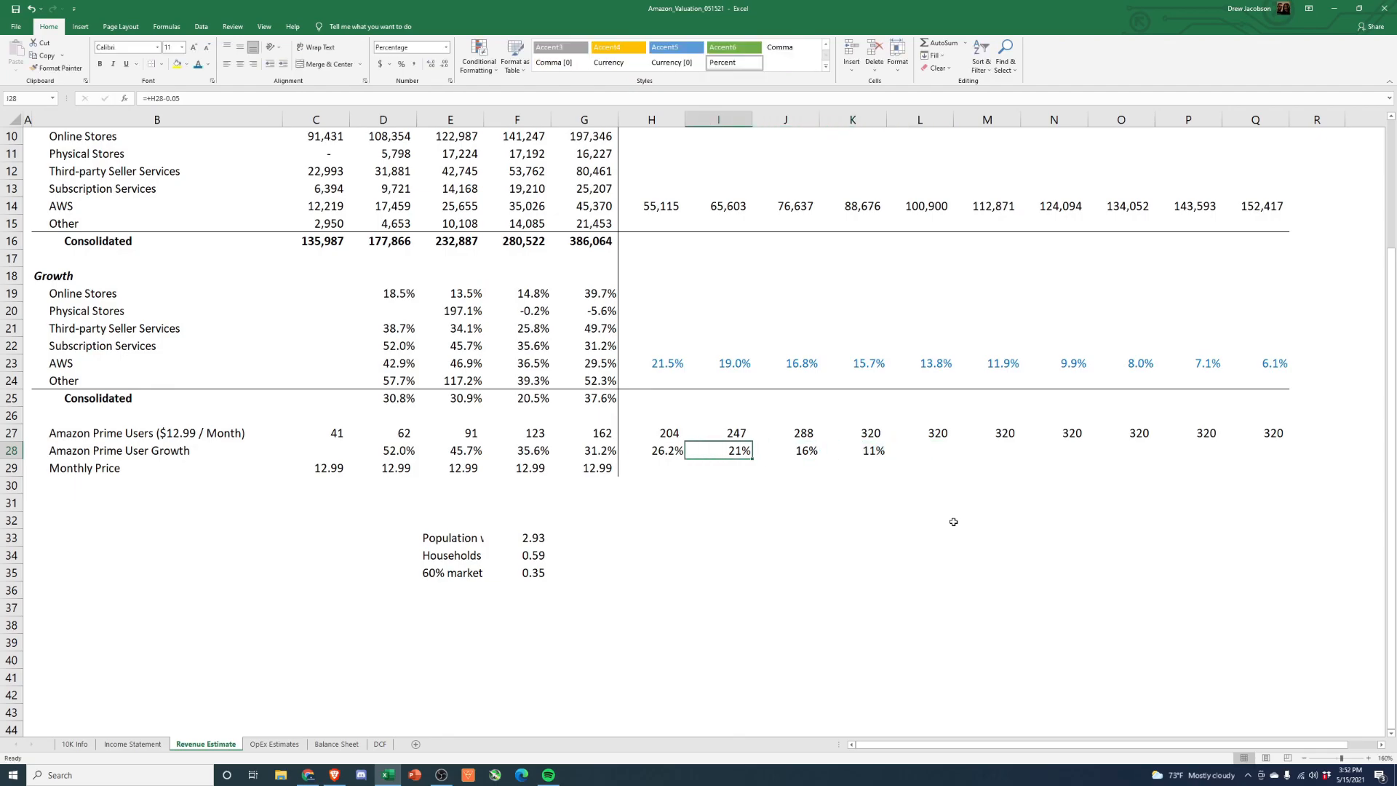
{"action": "key", "text": "Left"}
{"action": "key", "text": "Left"}
{"action": "key", "text": "Left"}
{"action": "key", "text": "Right"}
{"action": "key", "text": "Left"}
{"action": "key", "text": "Left"}
{"action": "key", "text": "Right"}
{"action": "key", "text": "Right"}
{"action": "key", "text": "Right"}
{"action": "key", "text": "Right"}
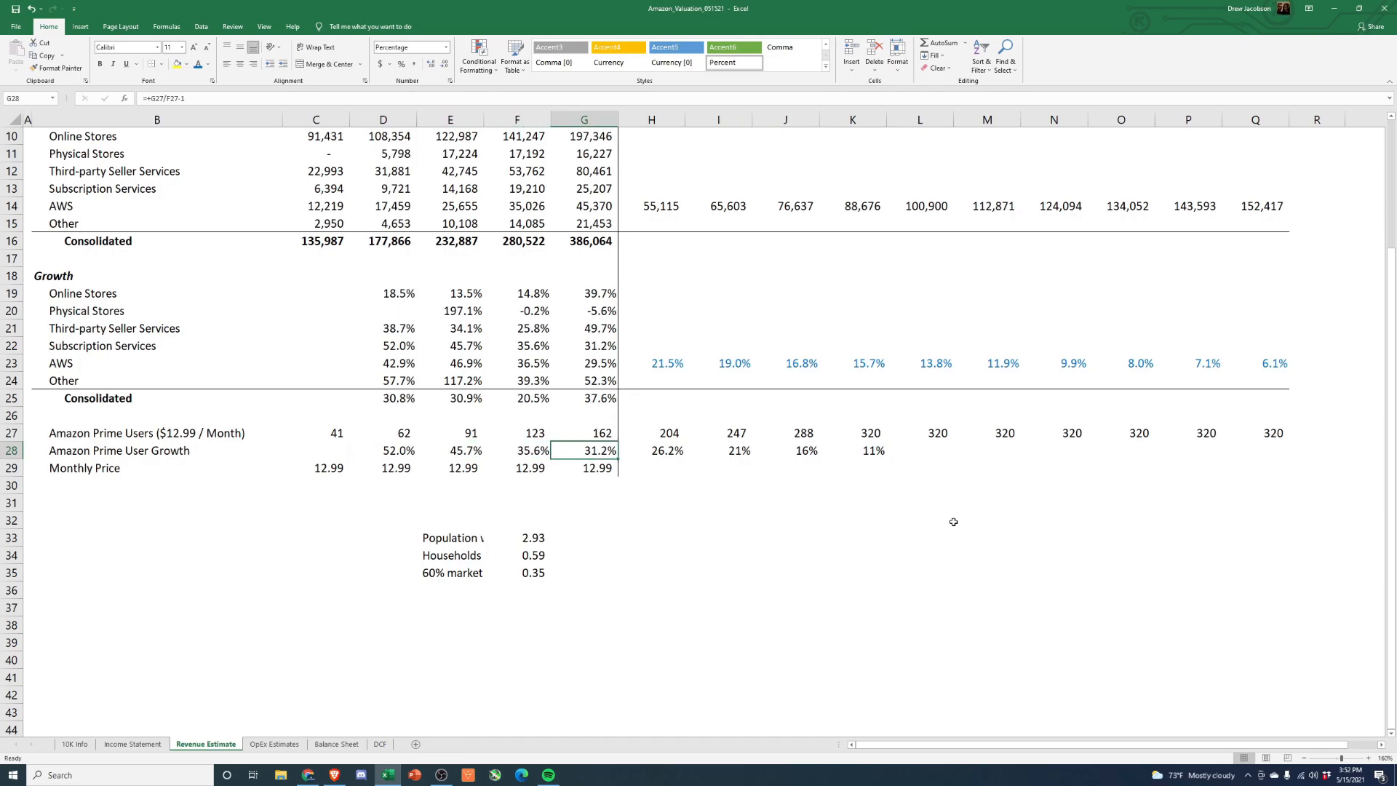
{"action": "key", "text": "F2"}
{"action": "key", "text": "BackSpace"}
{"action": "type", "text": "7"}
{"action": "key", "text": "Return"}
Step: Copy the revised Prime user growth formula from H28 into I28:J28
{"action": "key", "text": "Up"}
{"action": "key", "text": "ctrl+c"}
{"action": "key", "text": "Right"}
{"action": "key", "text": "shift+Right"}
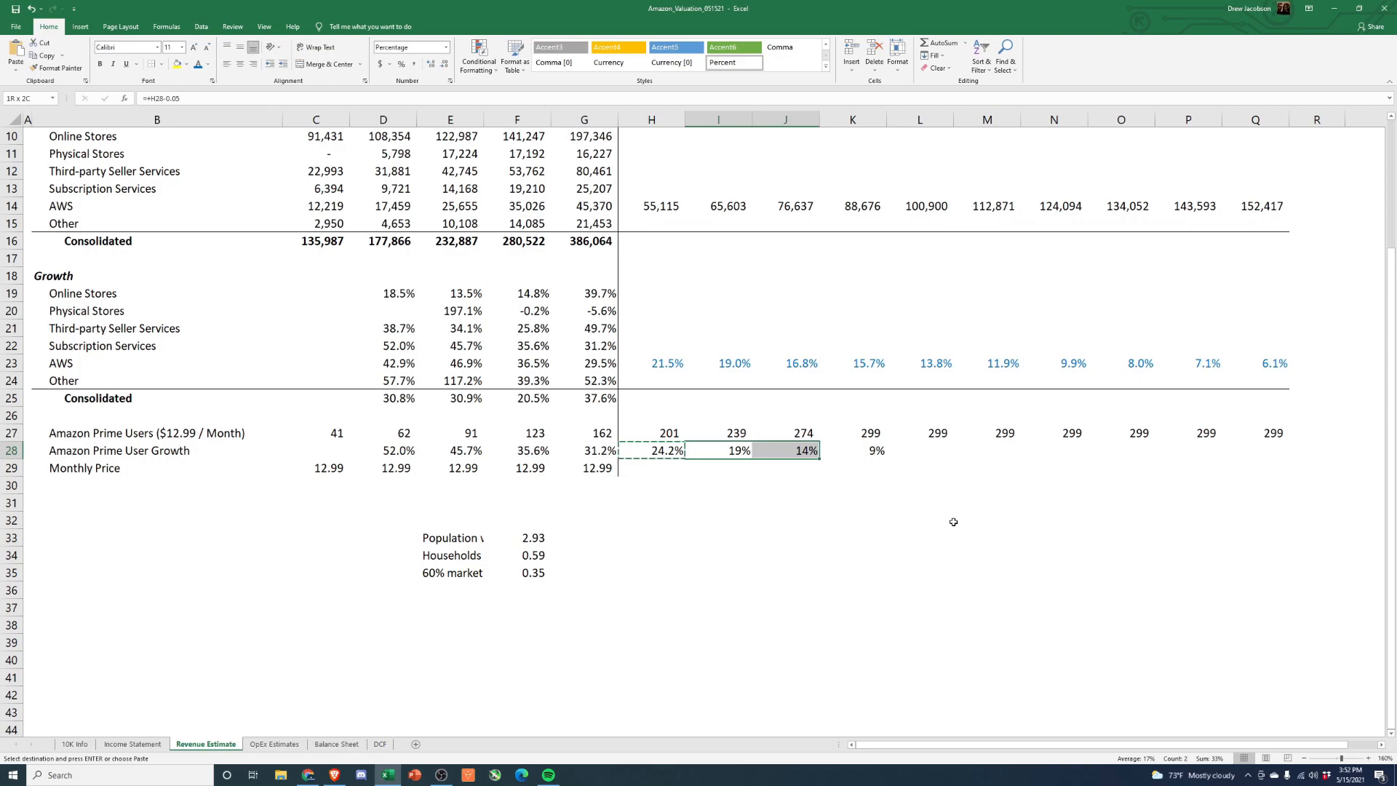
{"action": "key", "text": "ctrl+v"}
{"action": "key", "text": "Escape"}
{"action": "key", "text": "shift+Left"}
{"action": "key", "text": "Right"}
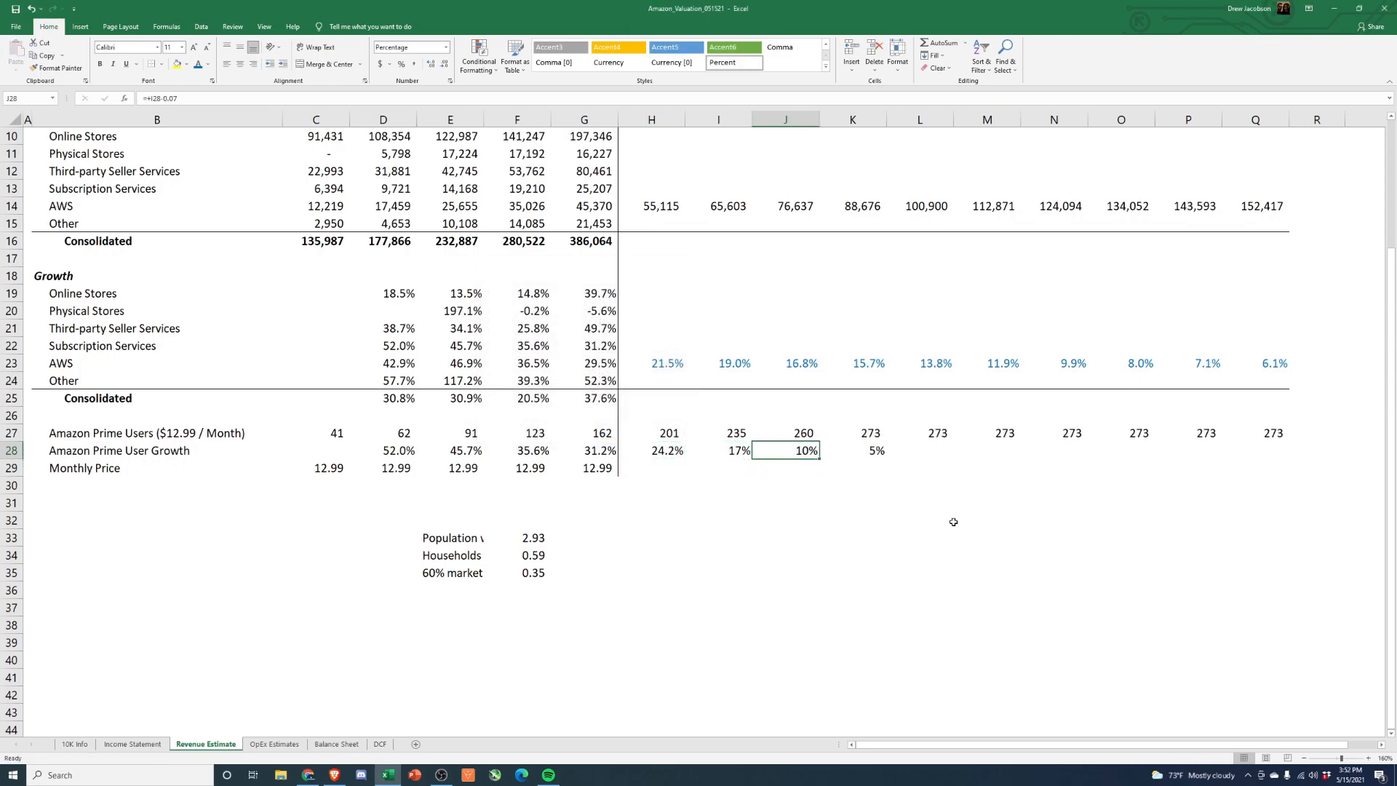
Step: Set Prime user growth in K28 to J28 minus .03 and in L28 to K28 minus .02
{"action": "key", "text": "ctrl+c"}
{"action": "key", "text": "Right"}
{"action": "type", "text": "+"}
{"action": "key", "text": "Left"}
{"action": "type", "text": "-.03"}
{"action": "key", "text": "Right"}
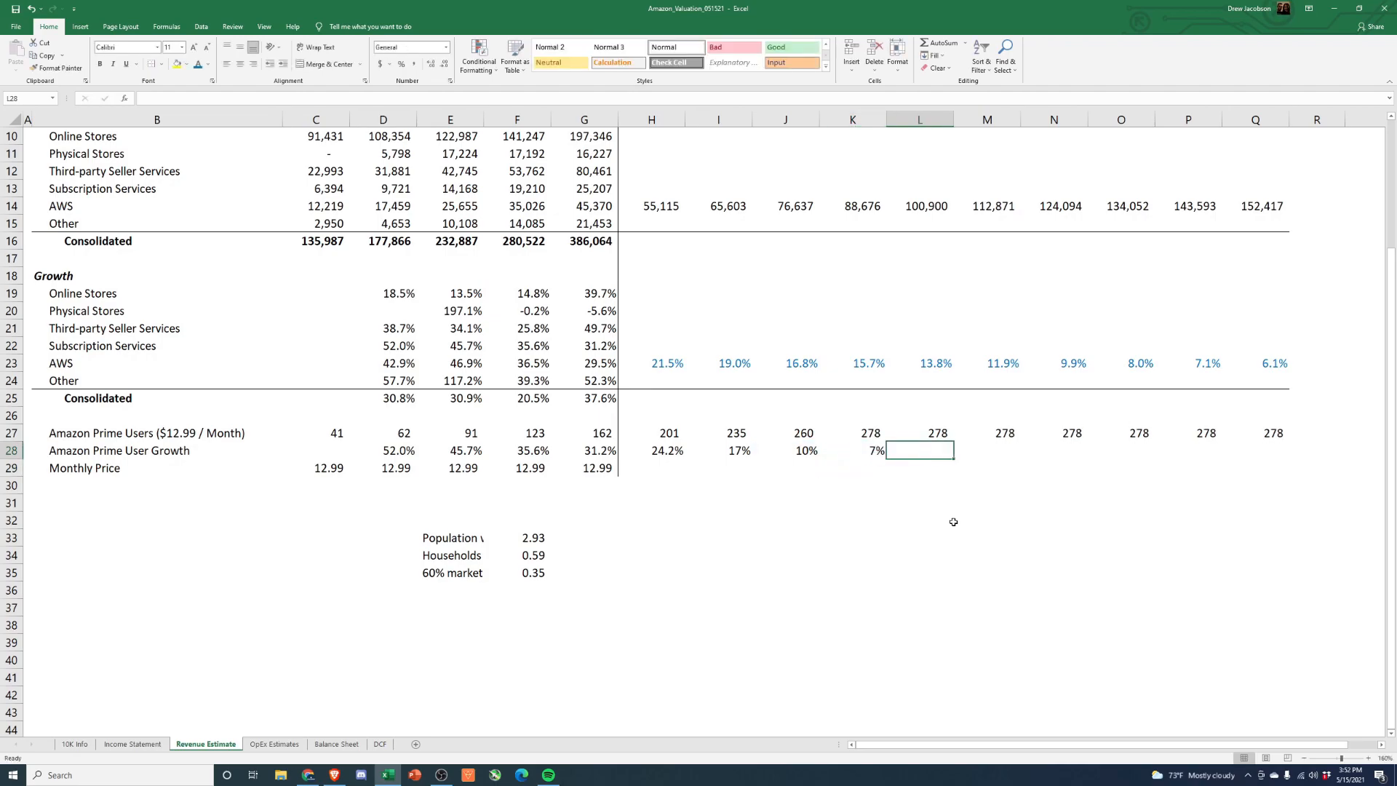
{"action": "type", "text": "+"}
{"action": "key", "text": "Left"}
{"action": "type", "text": "-.02"}
{"action": "key", "text": "Right"}
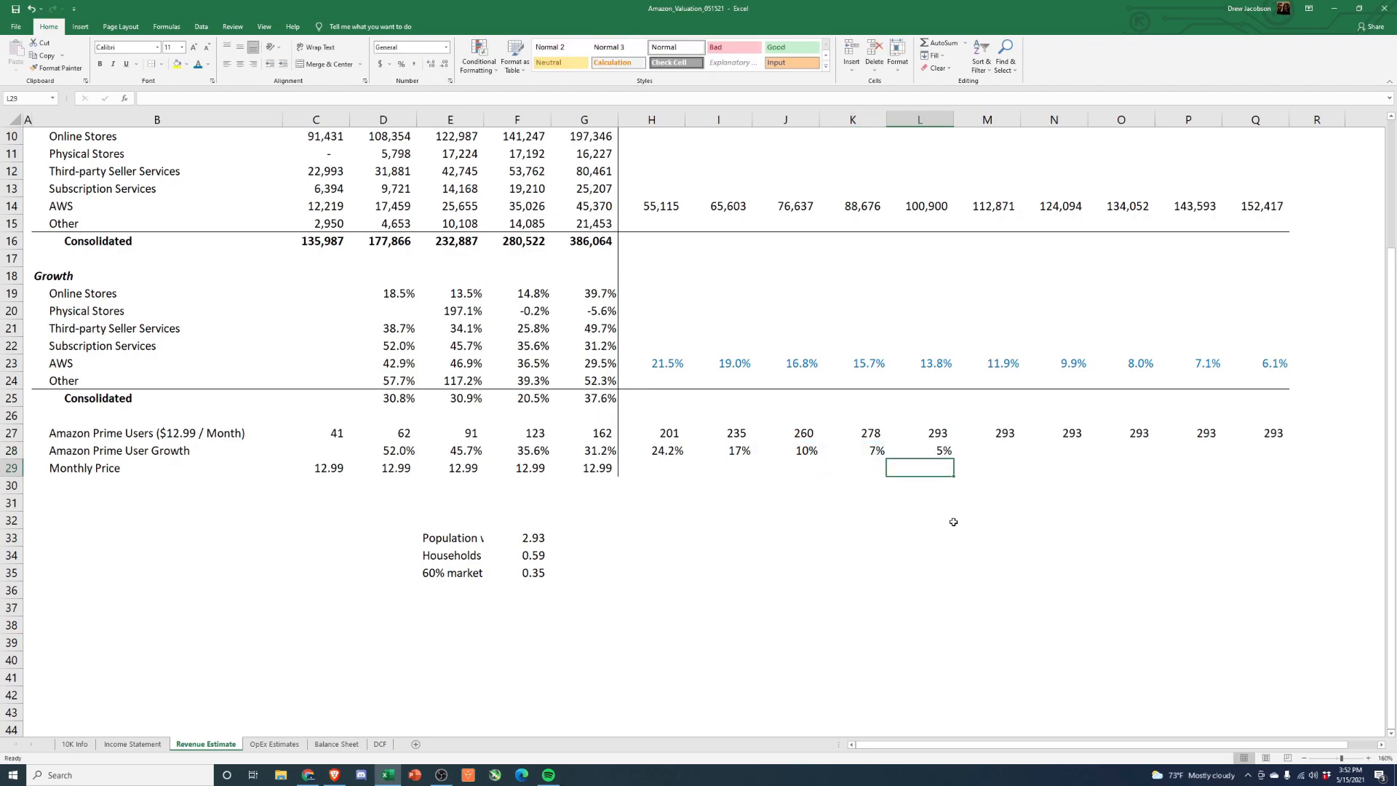
Step: Set Prime user growth in M28 equal to L28 and fill N28:Q28 with the same prior-year link, starting from =+M28
{"action": "type", "text": "+"}
{"action": "key", "text": "Left"}
{"action": "key", "text": "Up"}
{"action": "key", "text": "Right"}
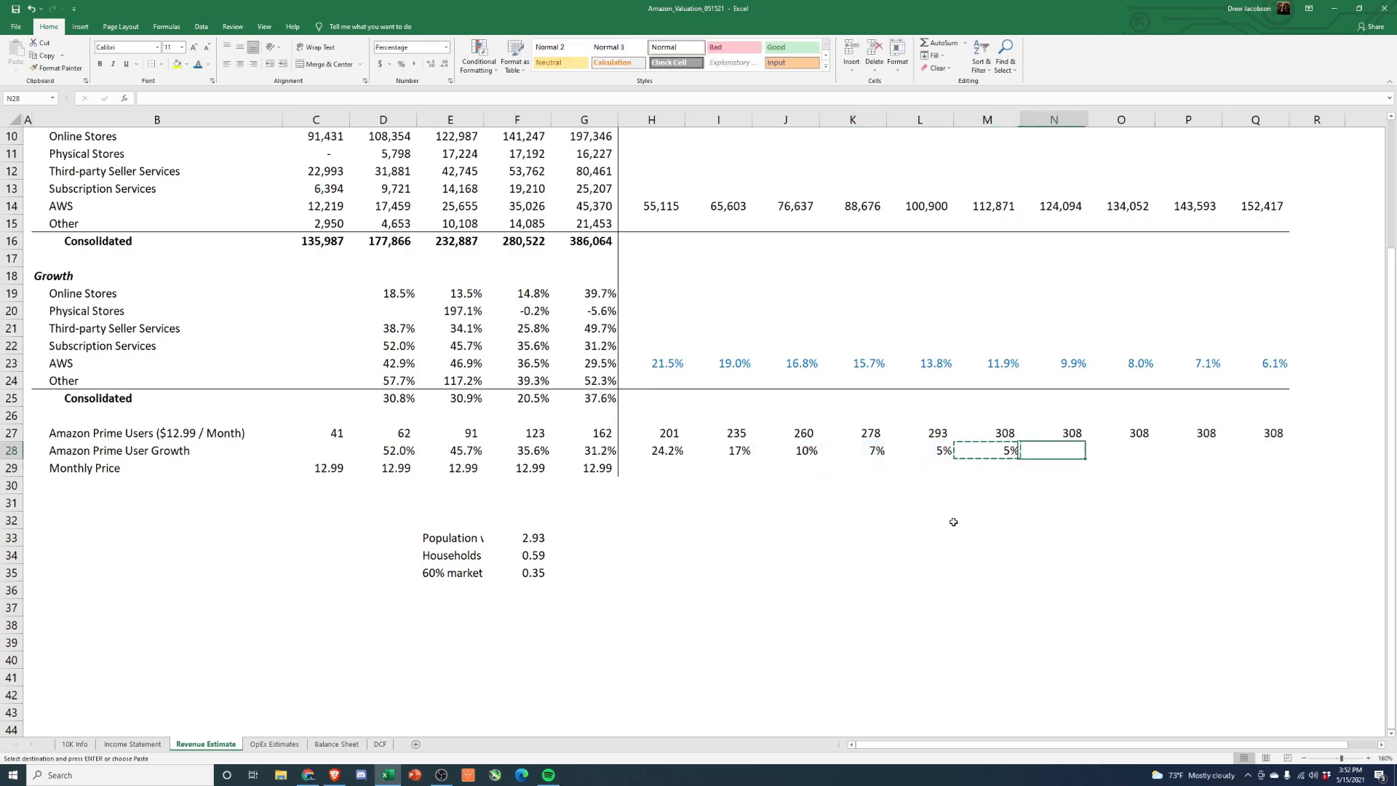
{"action": "key", "text": "shift+Right"}
{"action": "key", "text": "shift+Right"}
{"action": "key", "text": "shift+Right"}
{"action": "type", "text": "=+M28"}
{"action": "key", "text": "ctrl+Return"}
Step: Format the Prime user growth cells N28:Q28 as percentages
{"action": "key", "text": "Down"}
{"action": "key", "text": "Up"}
{"action": "key", "text": "Left"}
{"action": "key", "text": "Right"}
{"action": "key", "text": "shift+Right"}
{"action": "key", "text": "shift+Right"}
{"action": "key", "text": "shift+Right"}
{"action": "key", "text": "alt"}
{"action": "key", "text": "h"}
{"action": "key", "text": "p"}
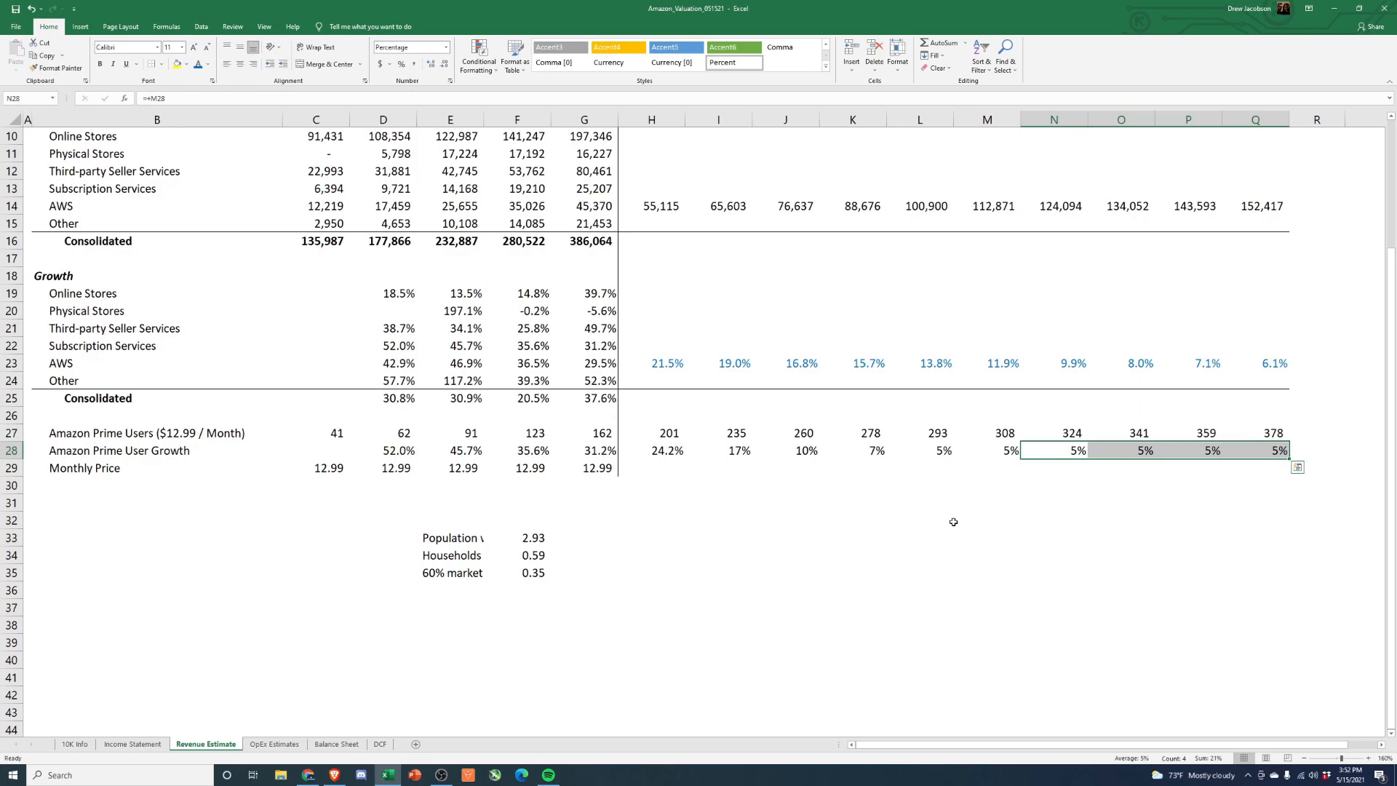
Step: Show the Prime user growth forecasts in H28:Q28 with two decimals and colour their font blue
{"action": "key", "text": "Left"}
{"action": "key", "text": "Left"}
{"action": "key", "text": "Left"}
{"action": "key", "text": "Left"}
{"action": "key", "text": "Left"}
{"action": "key", "text": "Left"}
{"action": "key", "text": "ctrl+shift+Right"}
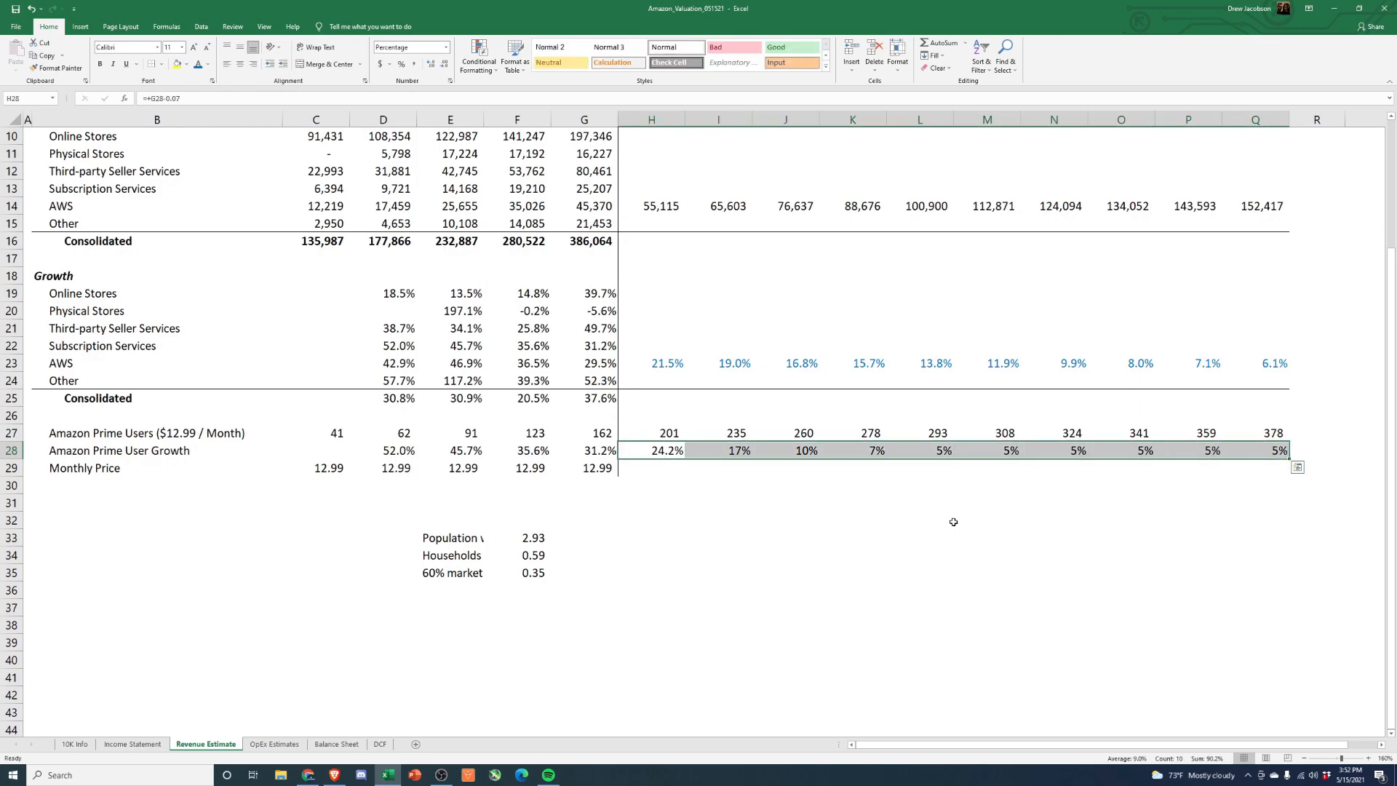
{"action": "key", "text": "alt+h"}
{"action": "key", "text": "0"}
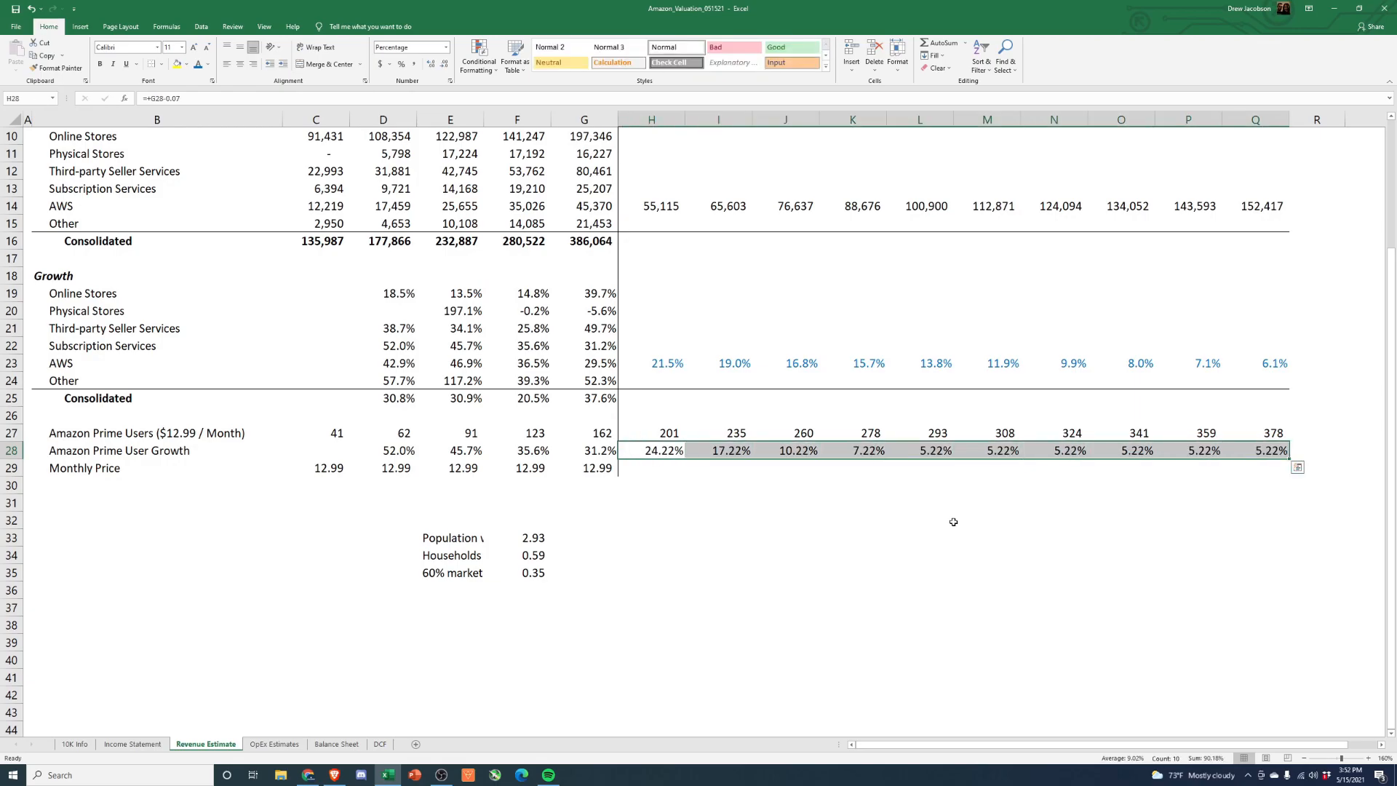
{"action": "left_click", "coordinate": [198, 64]}
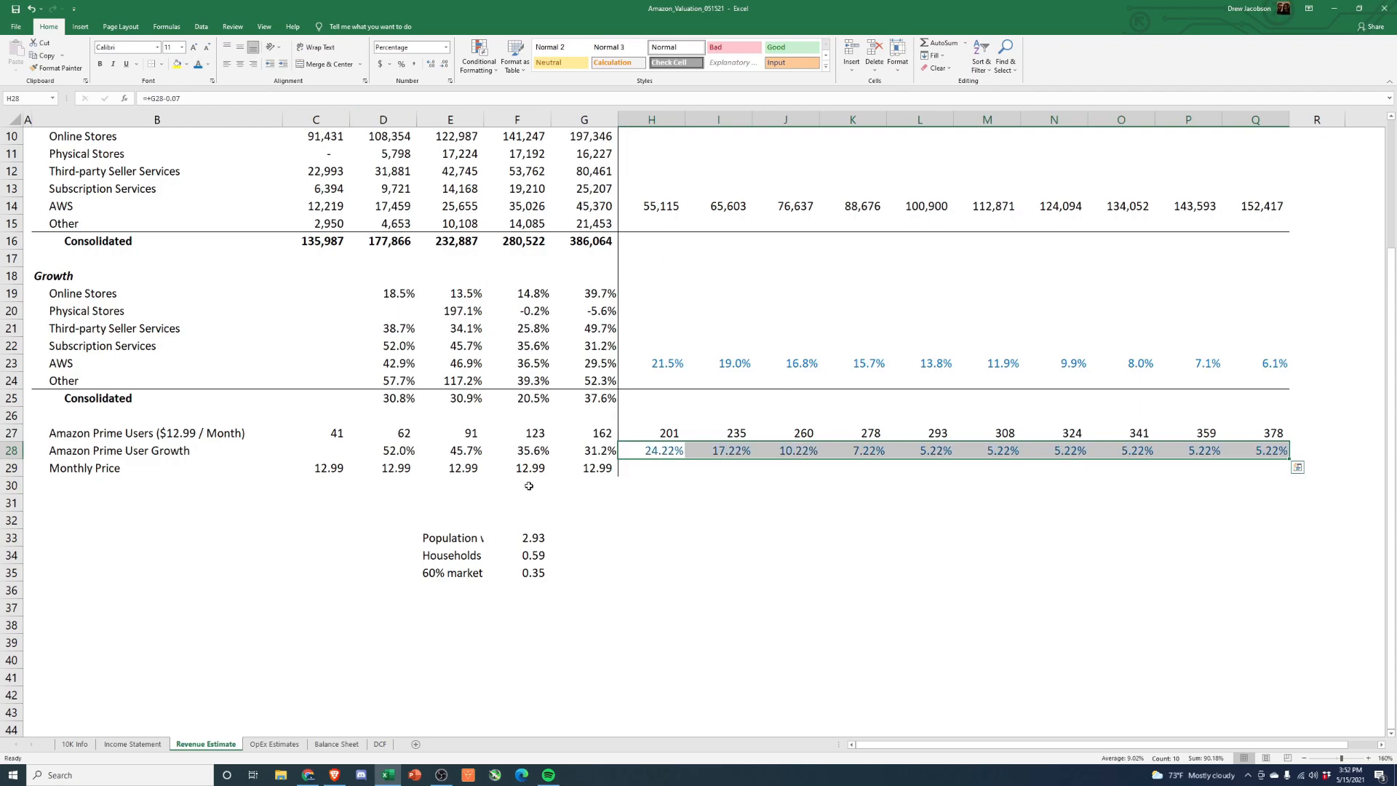
Step: Reduce the Prime user growth forecasts in H28:Q28 to one decimal place
{"action": "left_click", "coordinate": [524, 560]}
{"action": "left_click", "coordinate": [534, 574]}
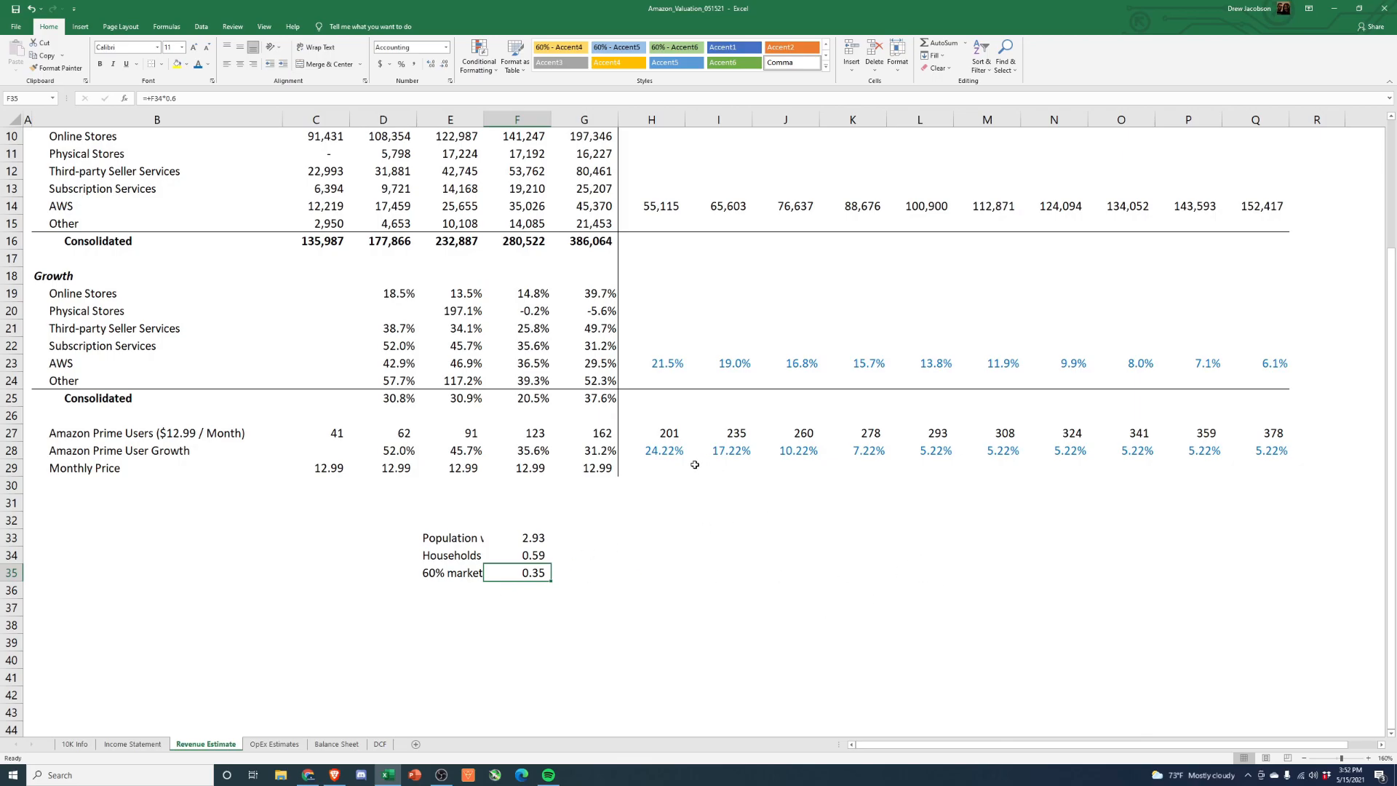
{"action": "left_click_drag", "start_coordinate": [680, 458], "coordinate": [1267, 453]}
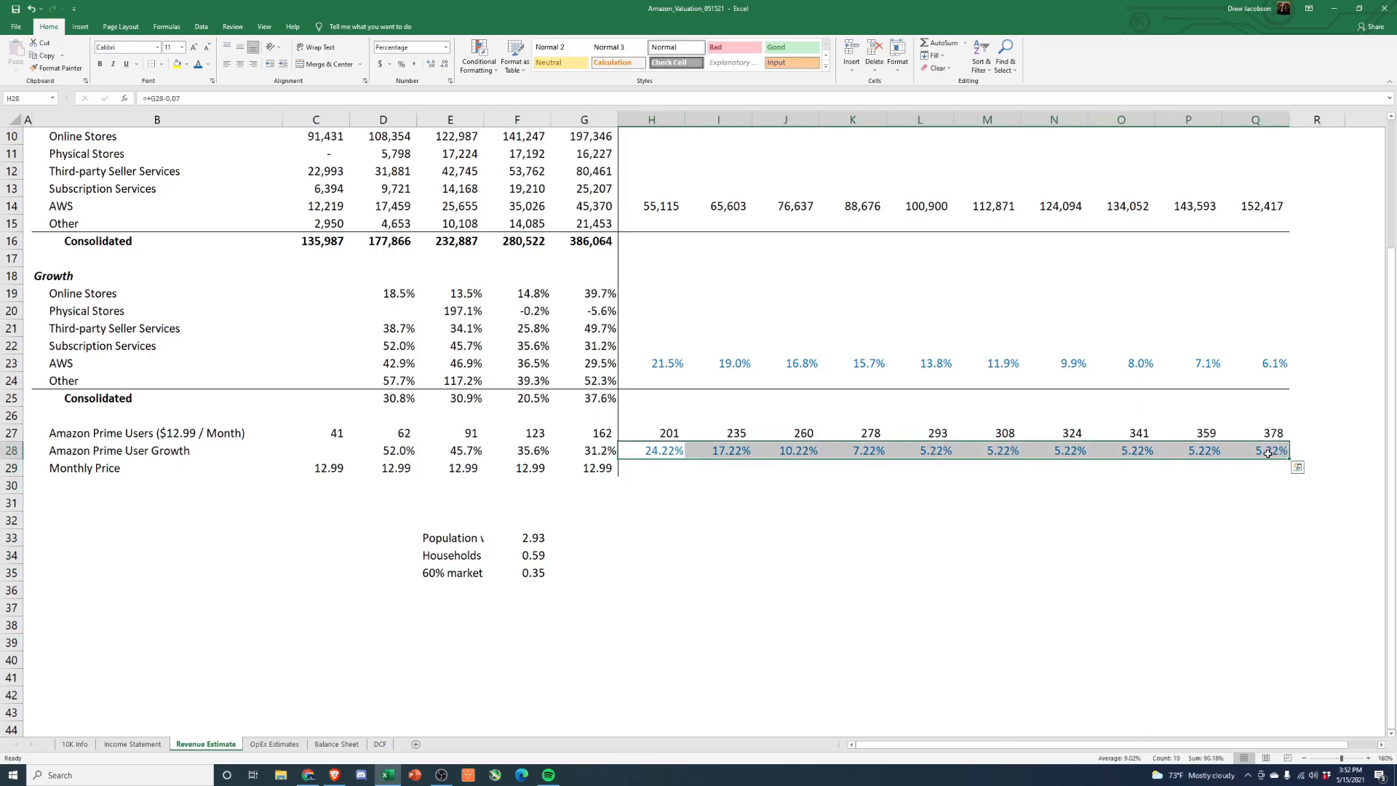
{"action": "key", "text": "alt+h"}
{"action": "key", "text": "9"}
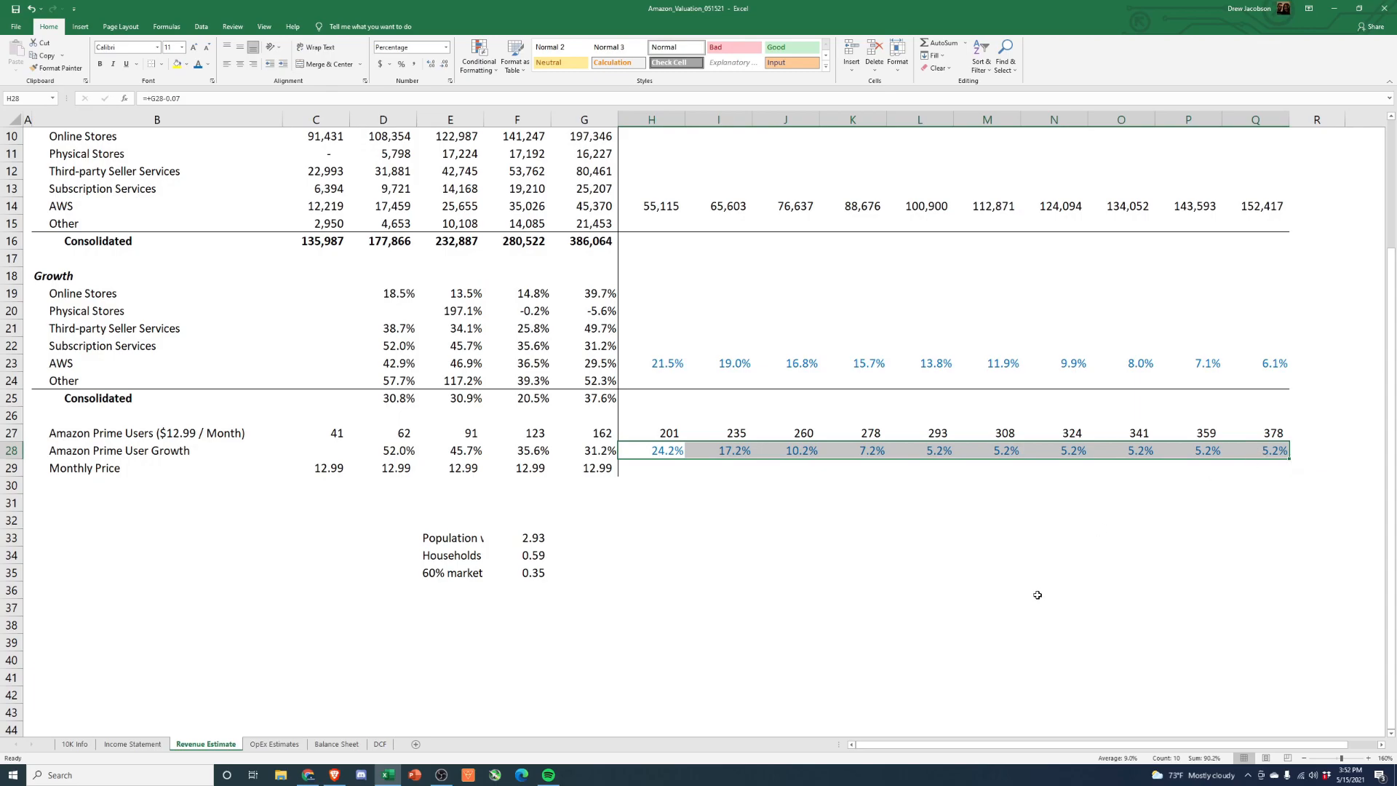
Step: Link the 2021 monthly price in H29 to the 2020 price in G29
{"action": "key", "text": "Down"}
{"action": "type", "text": "+"}
{"action": "key", "text": "Left"}
{"action": "key", "text": "Return"}
{"action": "key", "text": "Up"}
Step: Copy the monthly price formula from H29 across I29:Q29, pasting formulas only
{"action": "key", "text": "ctrl+c"}
{"action": "key", "text": "Right"}
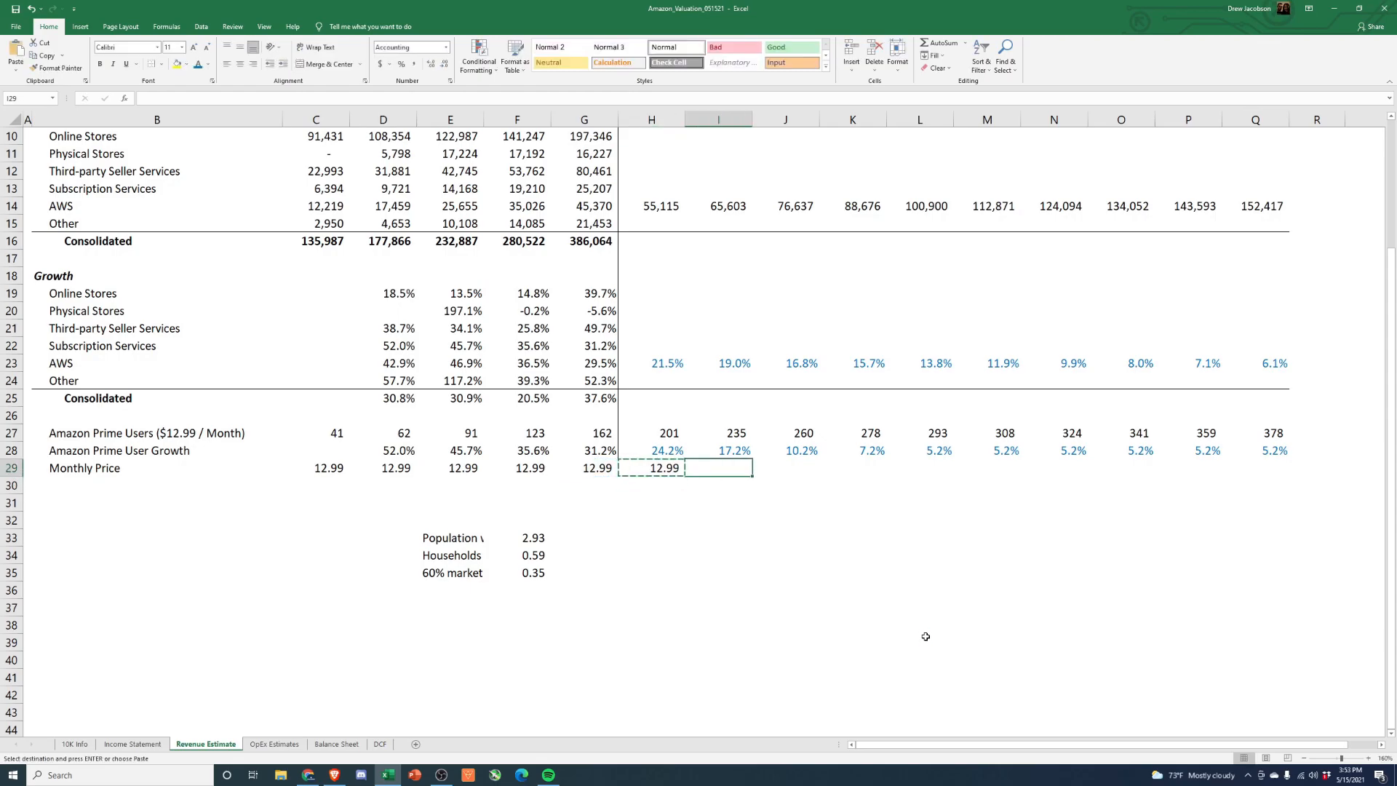
{"action": "key", "text": "shift+Right"}
{"action": "key", "text": "shift+Right"}
{"action": "key", "text": "shift+Right"}
{"action": "key", "text": "shift+Right"}
{"action": "key", "text": "shift+Right"}
{"action": "key", "text": "shift+Right"}
{"action": "key", "text": "shift+Right"}
{"action": "key", "text": "shift+Right"}
{"action": "key", "text": "alt"}
{"action": "key", "text": "e"}
{"action": "key", "text": "s"}
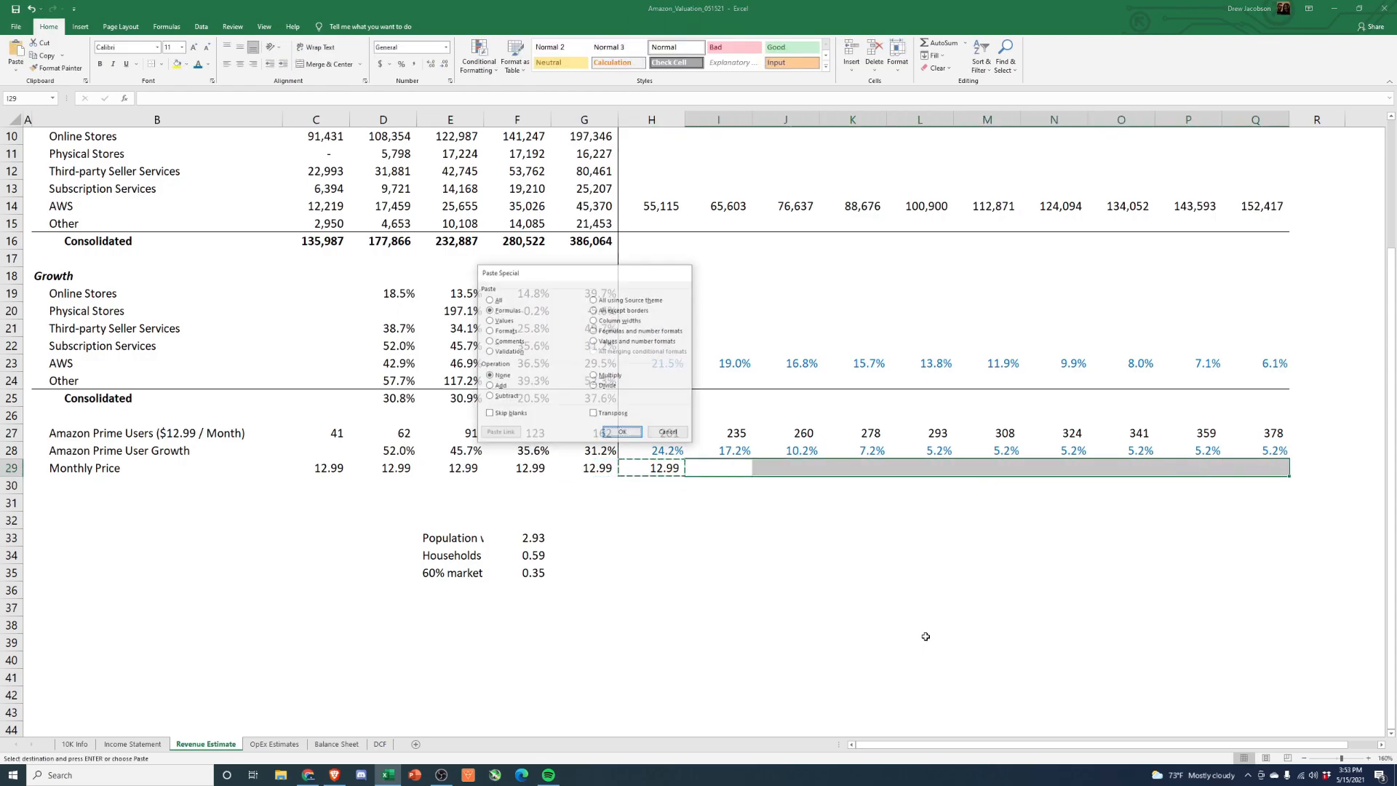
{"action": "key", "text": "Return"}
{"action": "key", "text": "Escape"}
Step: Calculate 2021 Subscription Services sales in H13 as Prime users times monthly price times 12, using (H27*H29*12)
{"action": "scroll", "coordinate": [899, 614], "scroll_direction": "up", "scroll_amount": 1}
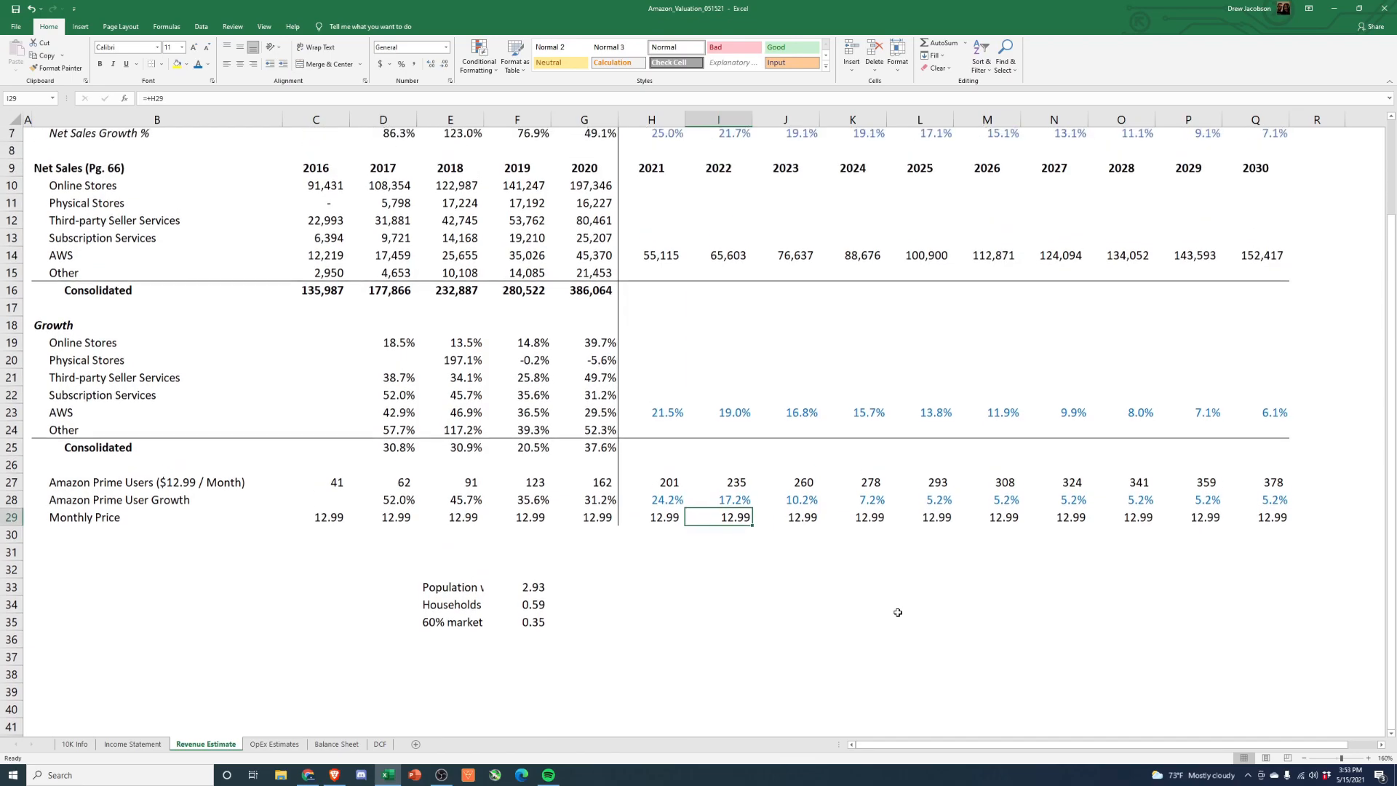
{"action": "left_click", "coordinate": [651, 241]}
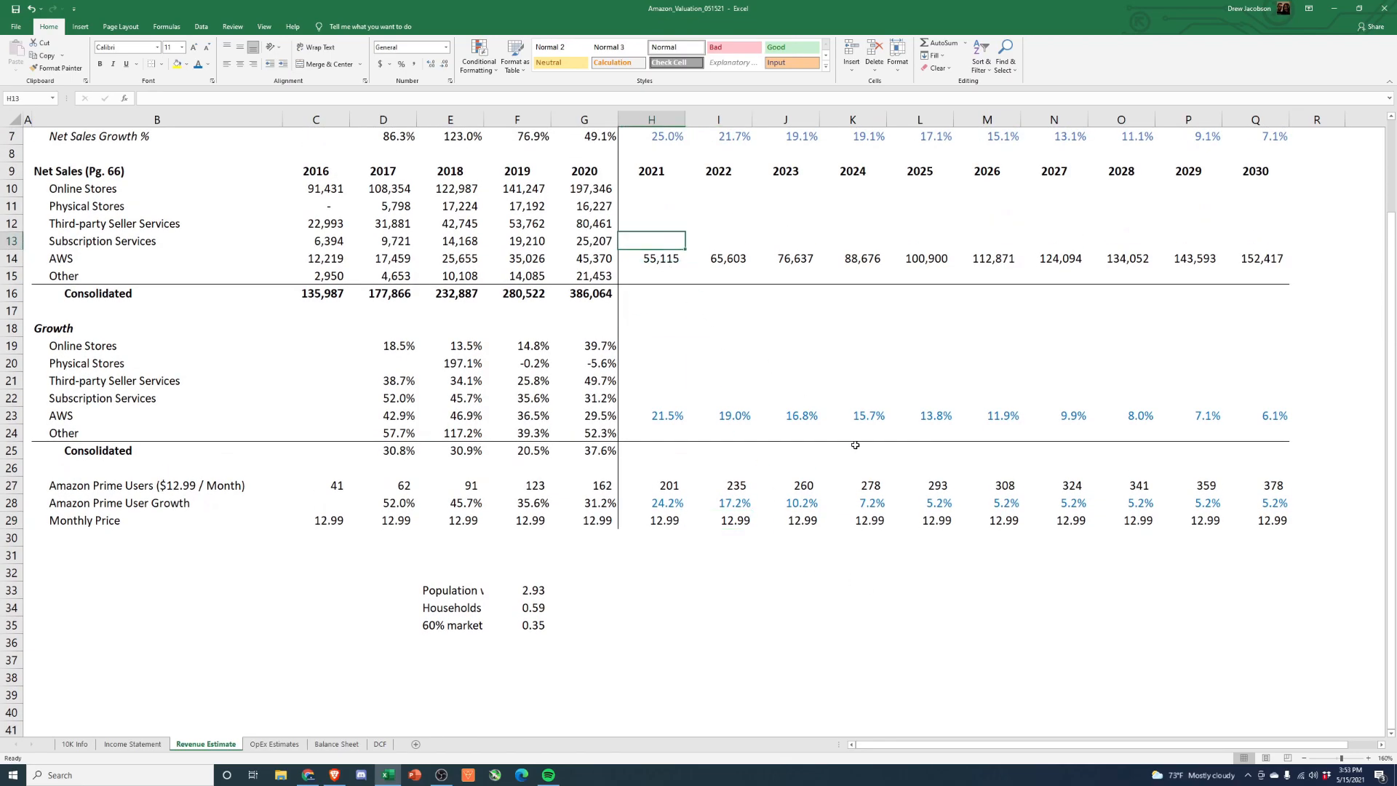
{"action": "type", "text": "+("}
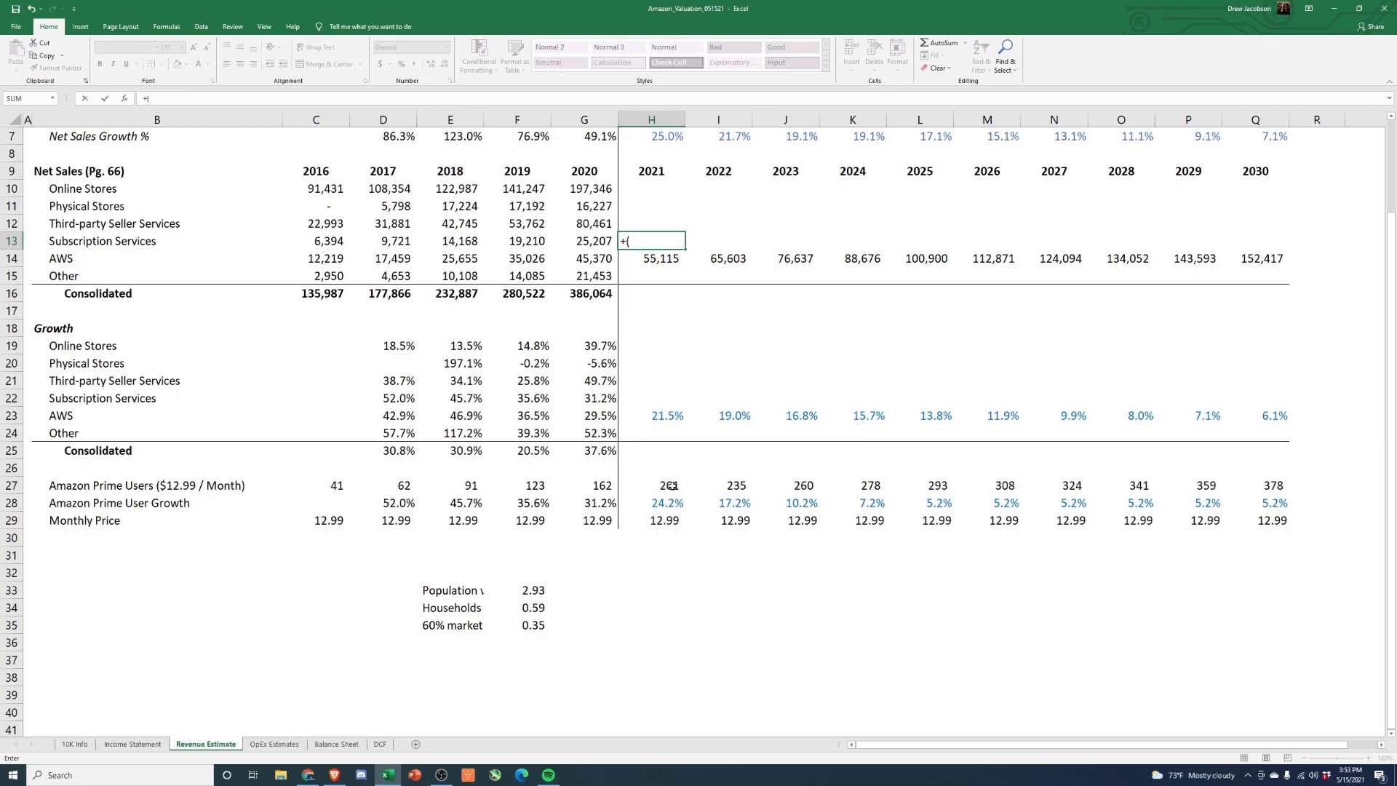
{"action": "left_click", "coordinate": [670, 486]}
{"action": "type", "text": "*"}
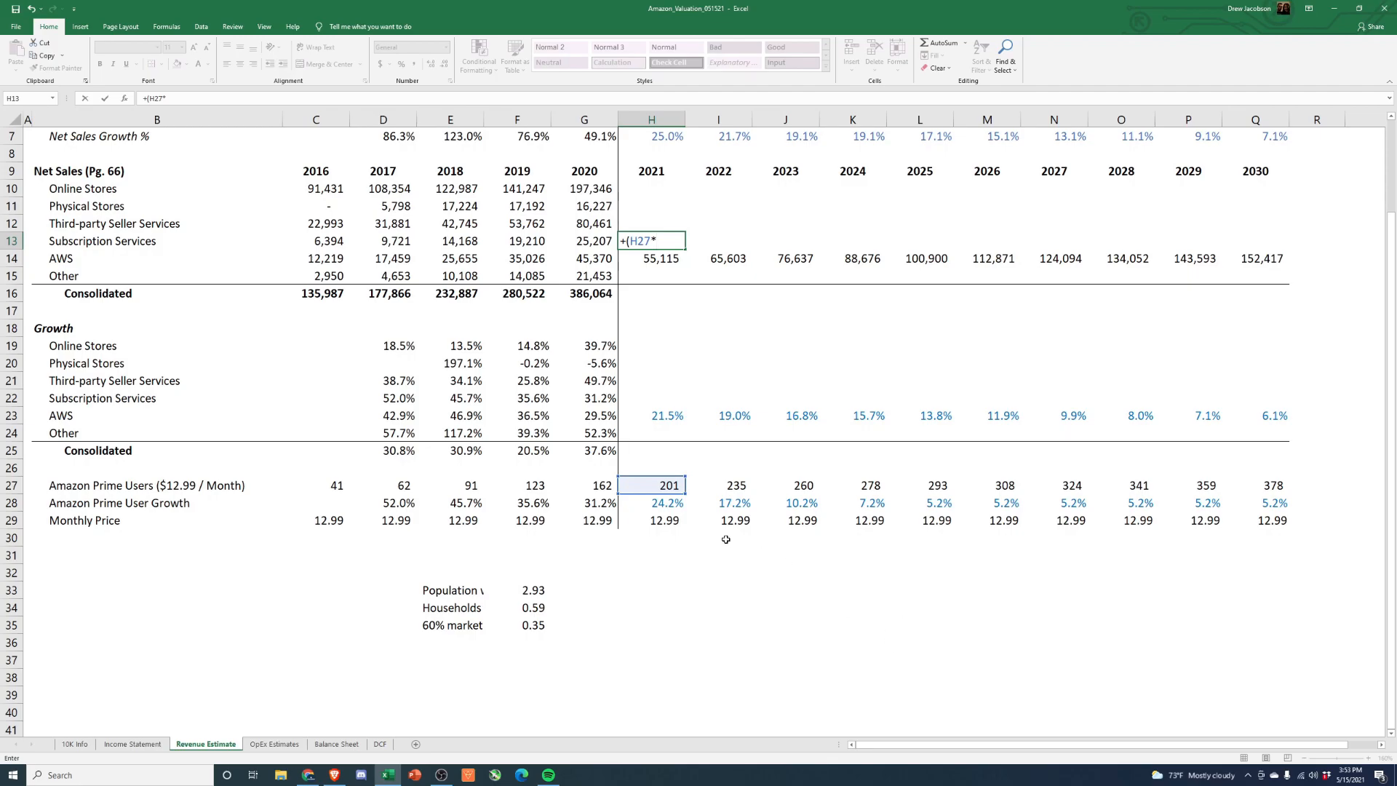
{"action": "left_click", "coordinate": [655, 521]}
{"action": "type", "text": "*1"}
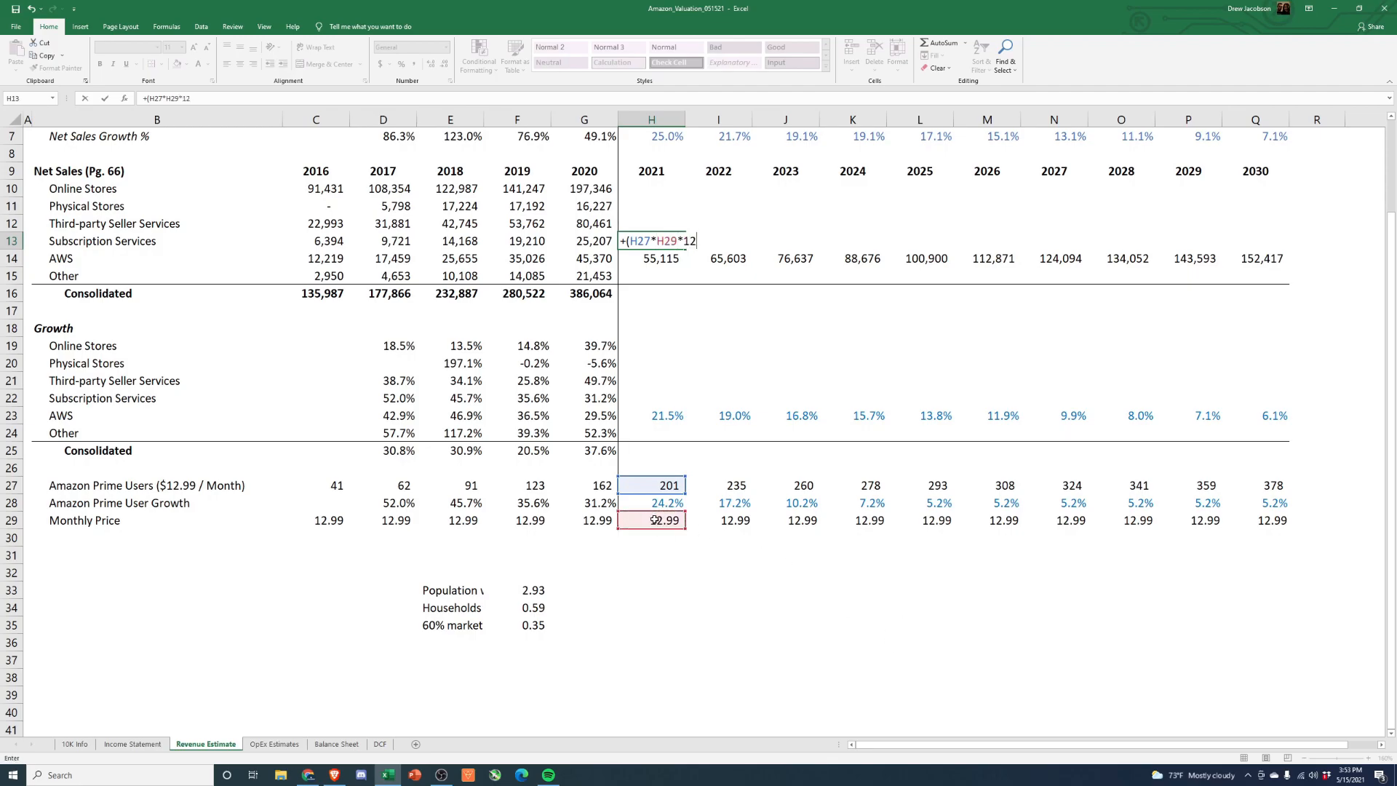
{"action": "type", "text": "2"}
{"action": "key", "text": "ctrl+Return"}
Step: Format the 2021 Subscription Services figure in H13 in comma style without decimals
{"action": "key", "text": "alt+h"}
{"action": "key", "text": "k"}
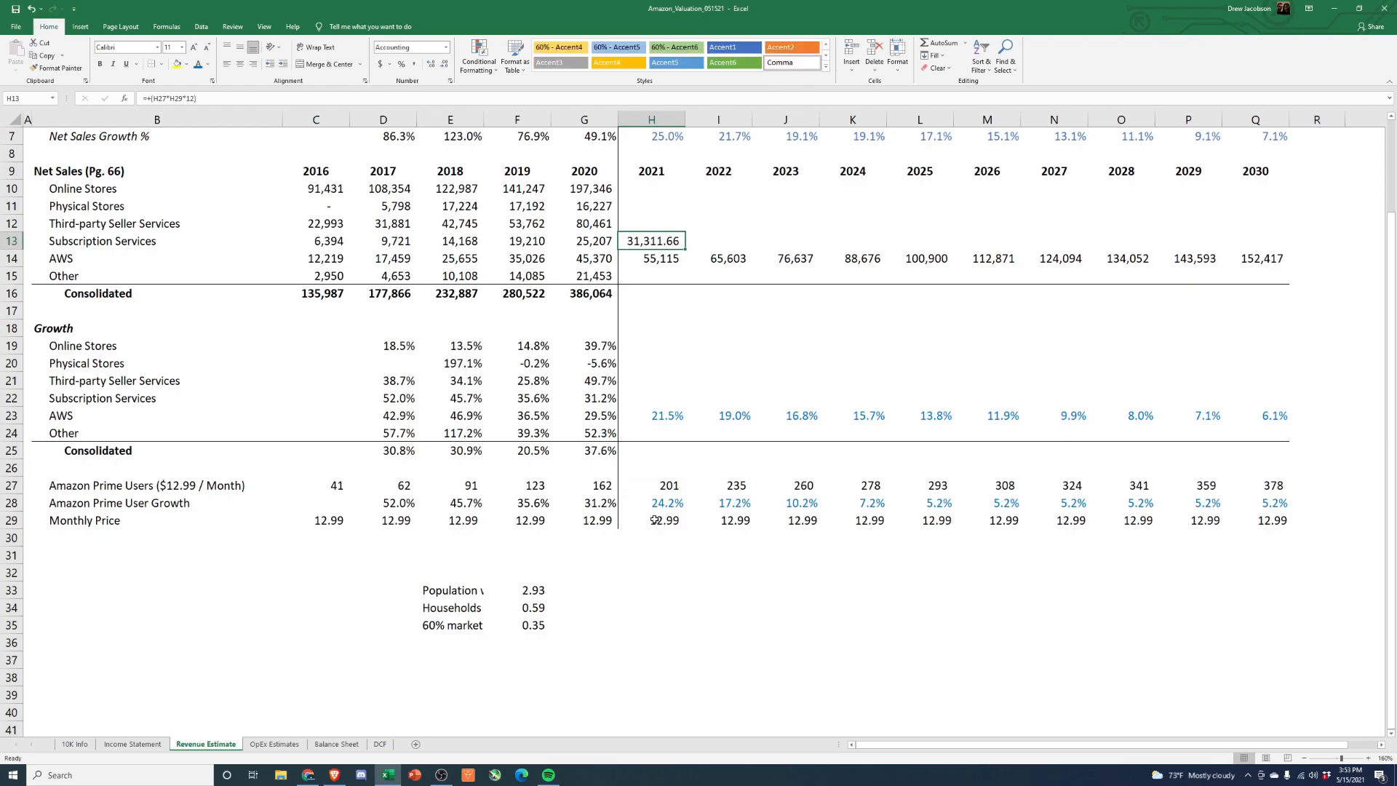
{"action": "key", "text": "alt+h"}
{"action": "key", "text": "9"}
{"action": "key", "text": "alt+h"}
{"action": "key", "text": "9"}
Step: Copy the Subscription Services sales formula from H13 across I13:Q13
{"action": "key", "text": "ctrl+c"}
{"action": "key", "text": "Right"}
{"action": "key", "text": "shift+Right"}
{"action": "key", "text": "shift+Right"}
{"action": "key", "text": "shift+Right"}
{"action": "key", "text": "shift+Right"}
{"action": "key", "text": "shift+Right"}
{"action": "key", "text": "shift+Right"}
{"action": "key", "text": "shift+Right"}
{"action": "key", "text": "shift+Right"}
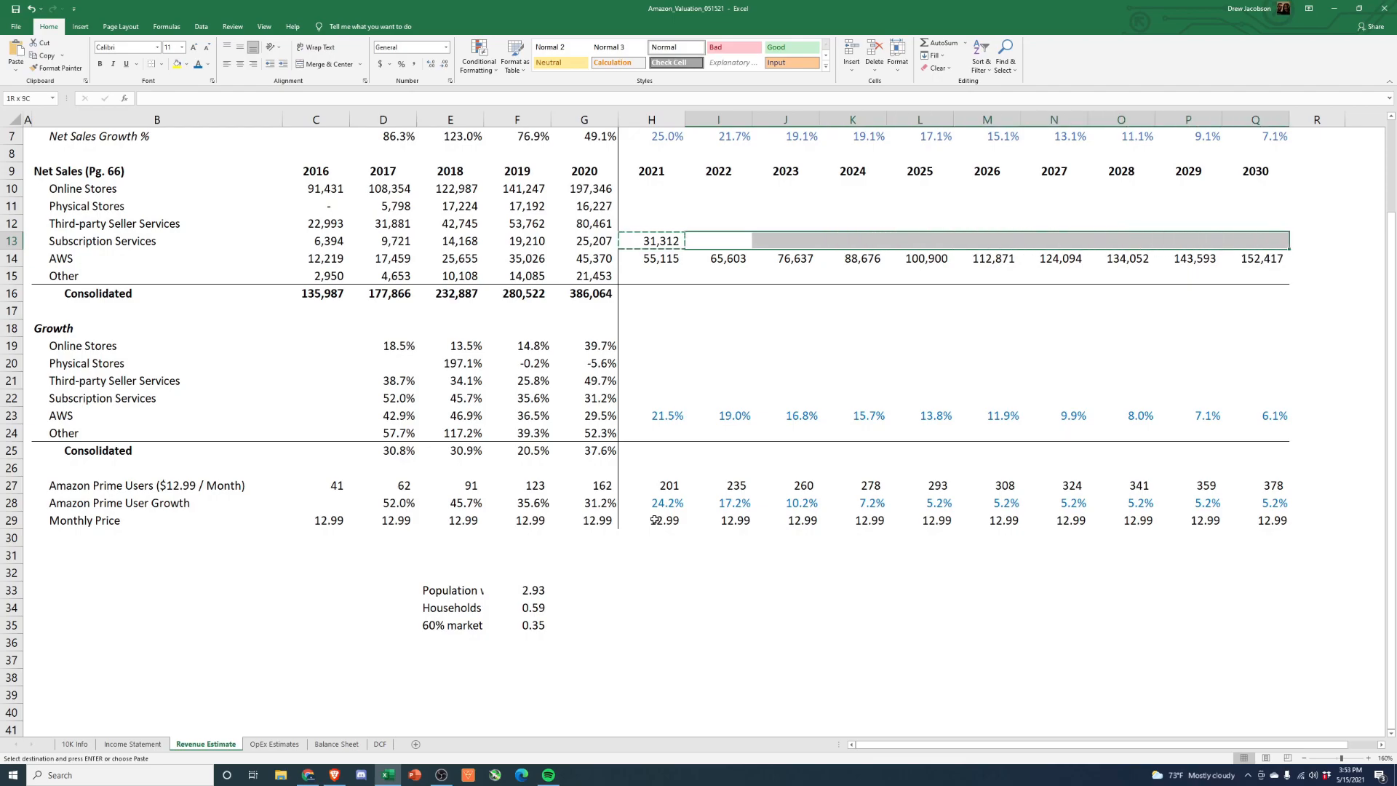
{"action": "key", "text": "Return"}
Step: Format the Subscription Services forecasts in I13:Q13 in comma style without decimals
{"action": "key", "text": "Left"}
{"action": "key", "text": "Right"}
{"action": "key", "text": "shift+Right"}
{"action": "key", "text": "shift+Right"}
{"action": "key", "text": "shift+Right"}
{"action": "key", "text": "shift+Right"}
{"action": "key", "text": "shift+Right"}
{"action": "key", "text": "shift+Right"}
{"action": "key", "text": "shift+Right"}
{"action": "key", "text": "shift+Right"}
{"action": "key", "text": "alt+h"}
{"action": "key", "text": "k"}
{"action": "key", "text": "alt+h"}
{"action": "key", "text": "9"}
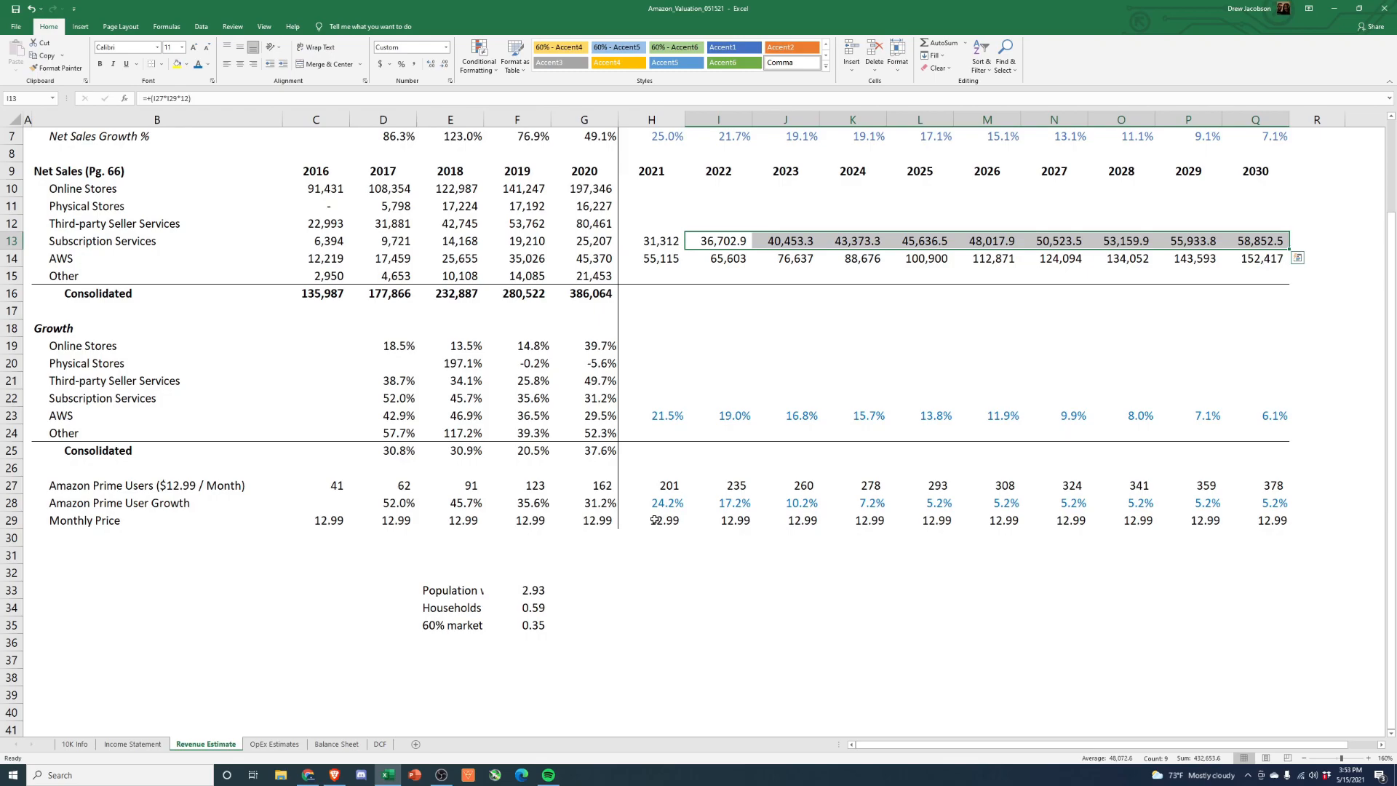
{"action": "key", "text": "alt+h"}
{"action": "key", "text": "9"}
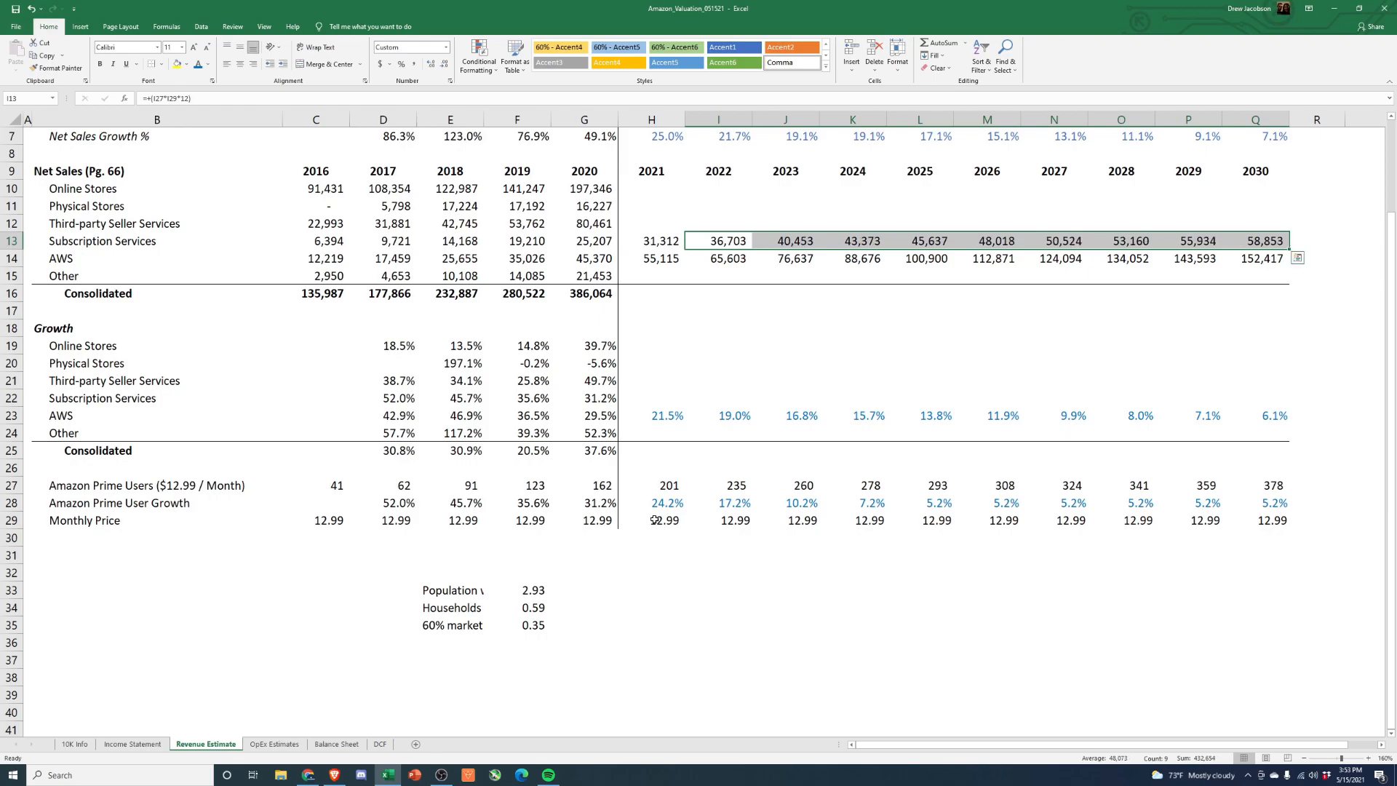
Step: Examine the 2020 Prime users formula in G27 and the Subscription Services sales from G13 through Q13
{"action": "key", "text": "Down"}
{"action": "key", "text": "Down"}
{"action": "key", "text": "Down"}
{"action": "key", "text": "Down"}
{"action": "key", "text": "Down"}
{"action": "key", "text": "Down"}
{"action": "key", "text": "Down"}
{"action": "key", "text": "Down"}
{"action": "key", "text": "Down"}
{"action": "key", "text": "Down"}
{"action": "key", "text": "Down"}
{"action": "key", "text": "Down"}
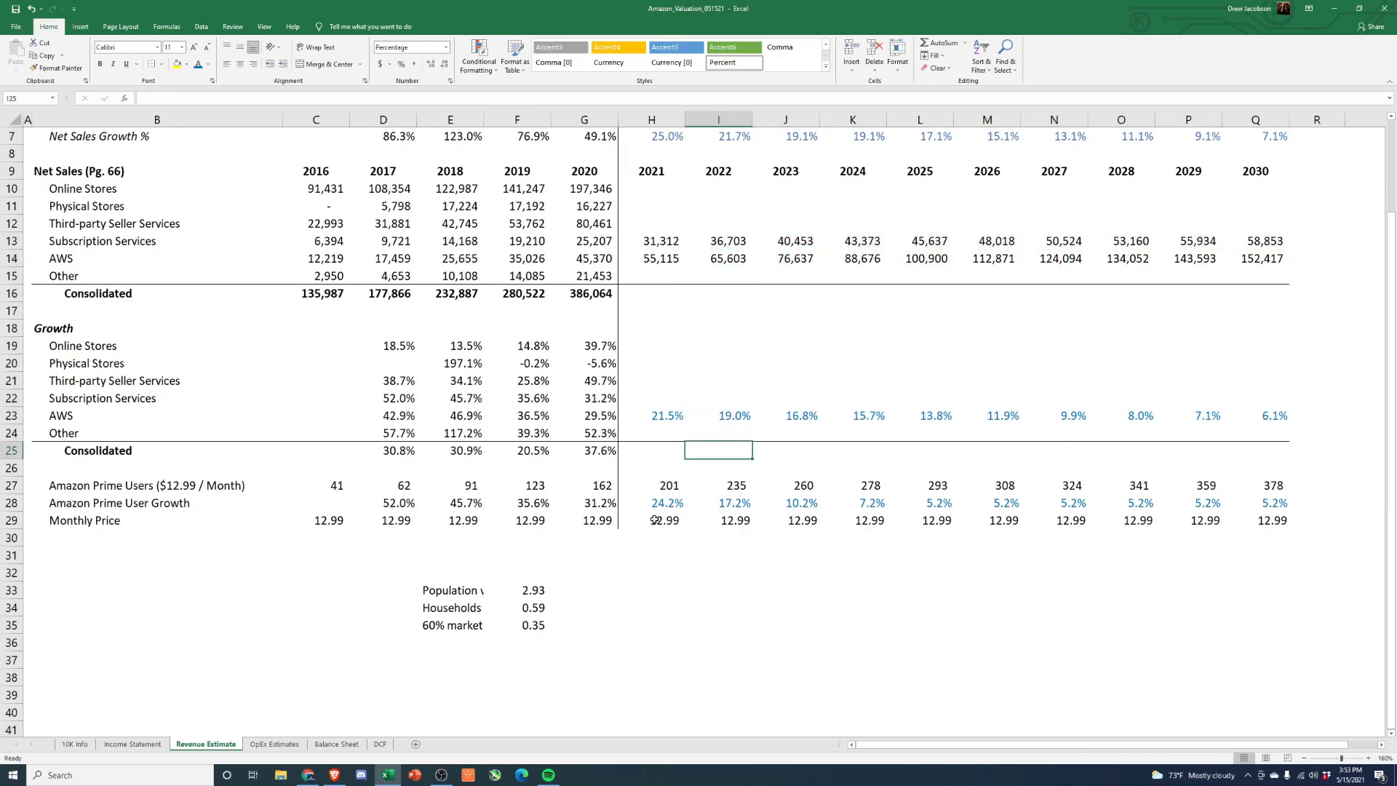
{"action": "key", "text": "Down"}
{"action": "key", "text": "Down"}
{"action": "key", "text": "Left"}
{"action": "key", "text": "Left"}
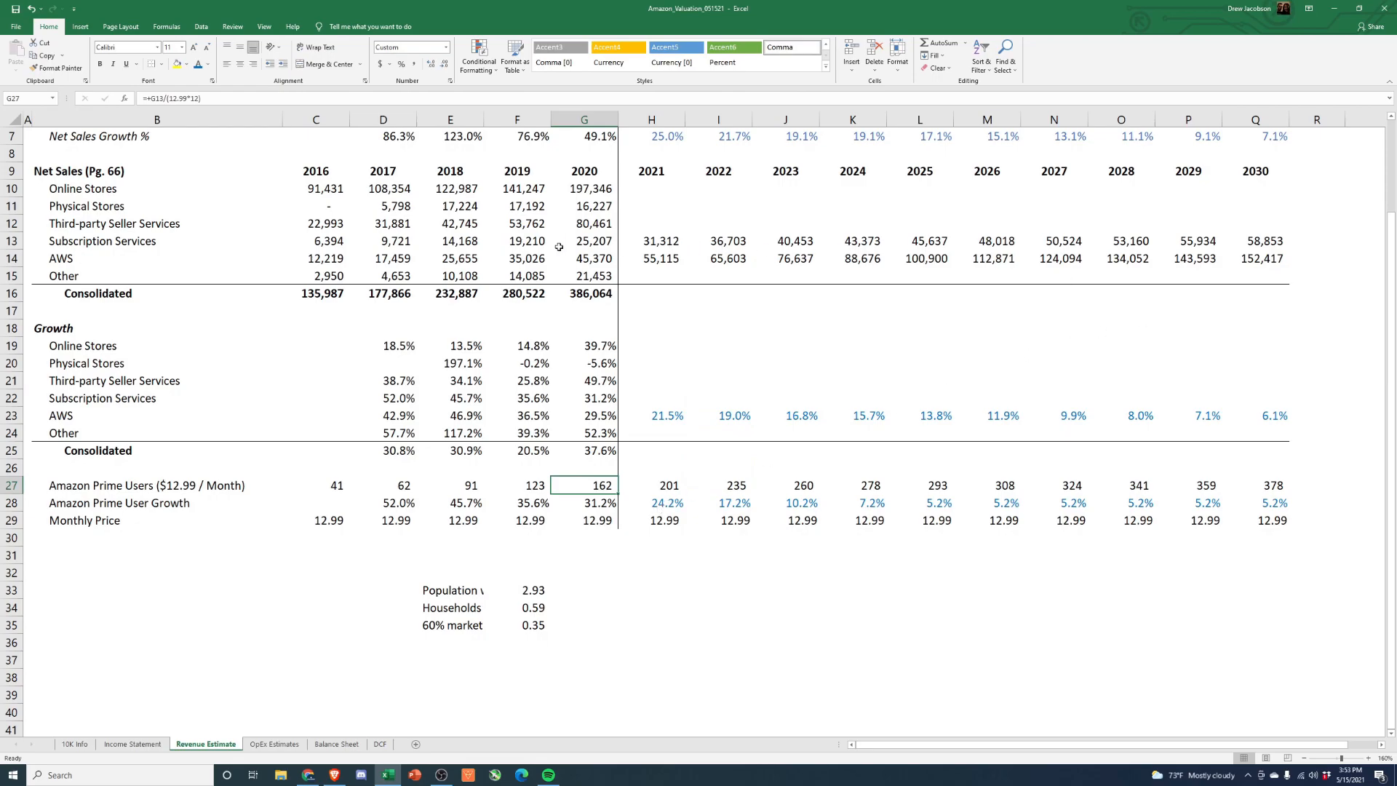
{"action": "left_click", "coordinate": [597, 241]}
{"action": "key", "text": "ctrl+Right"}
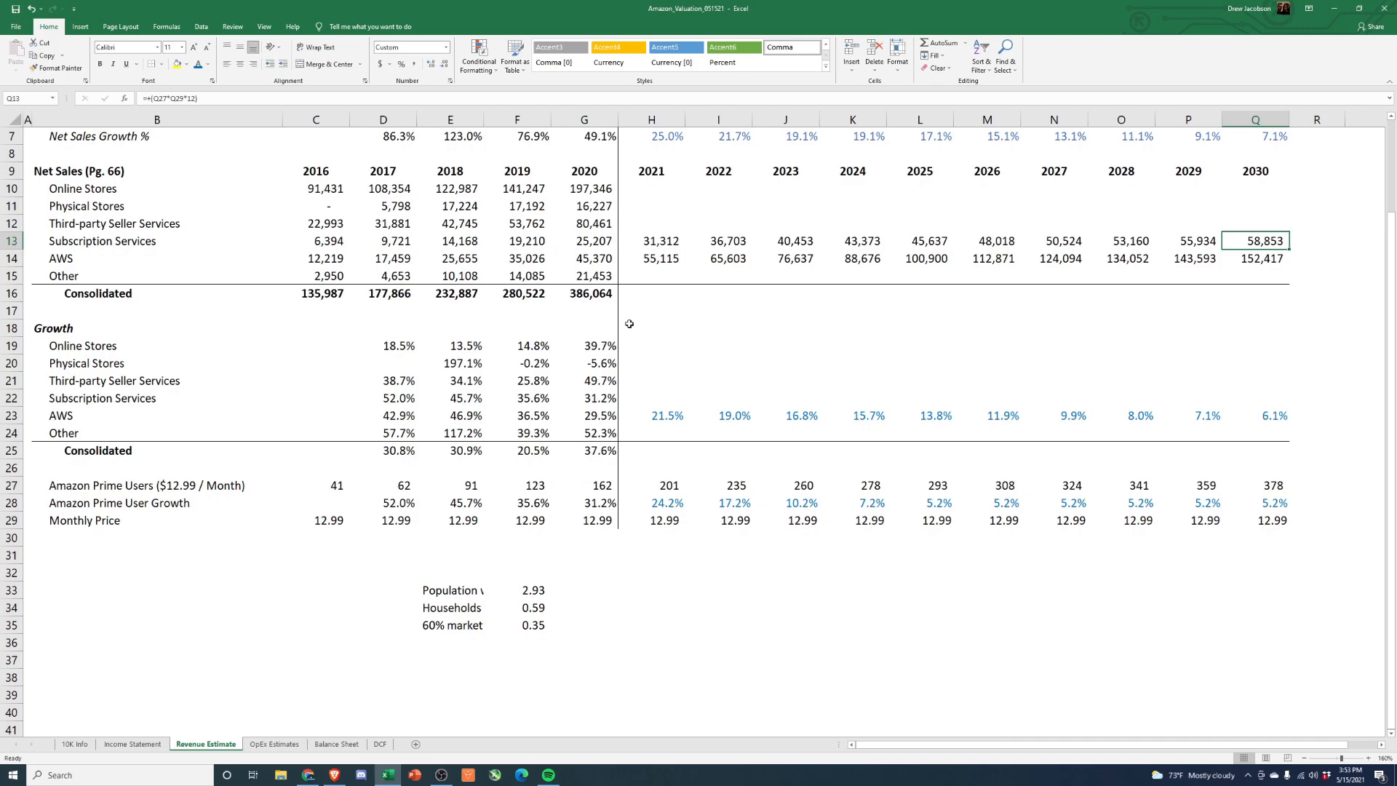
Step: Return the font of the AWS growth forecasts in H23:Q23 to the automatic colour
{"action": "scroll", "coordinate": [629, 323], "scroll_direction": "down", "scroll_amount": 1}
{"action": "left_click", "coordinate": [650, 346]}
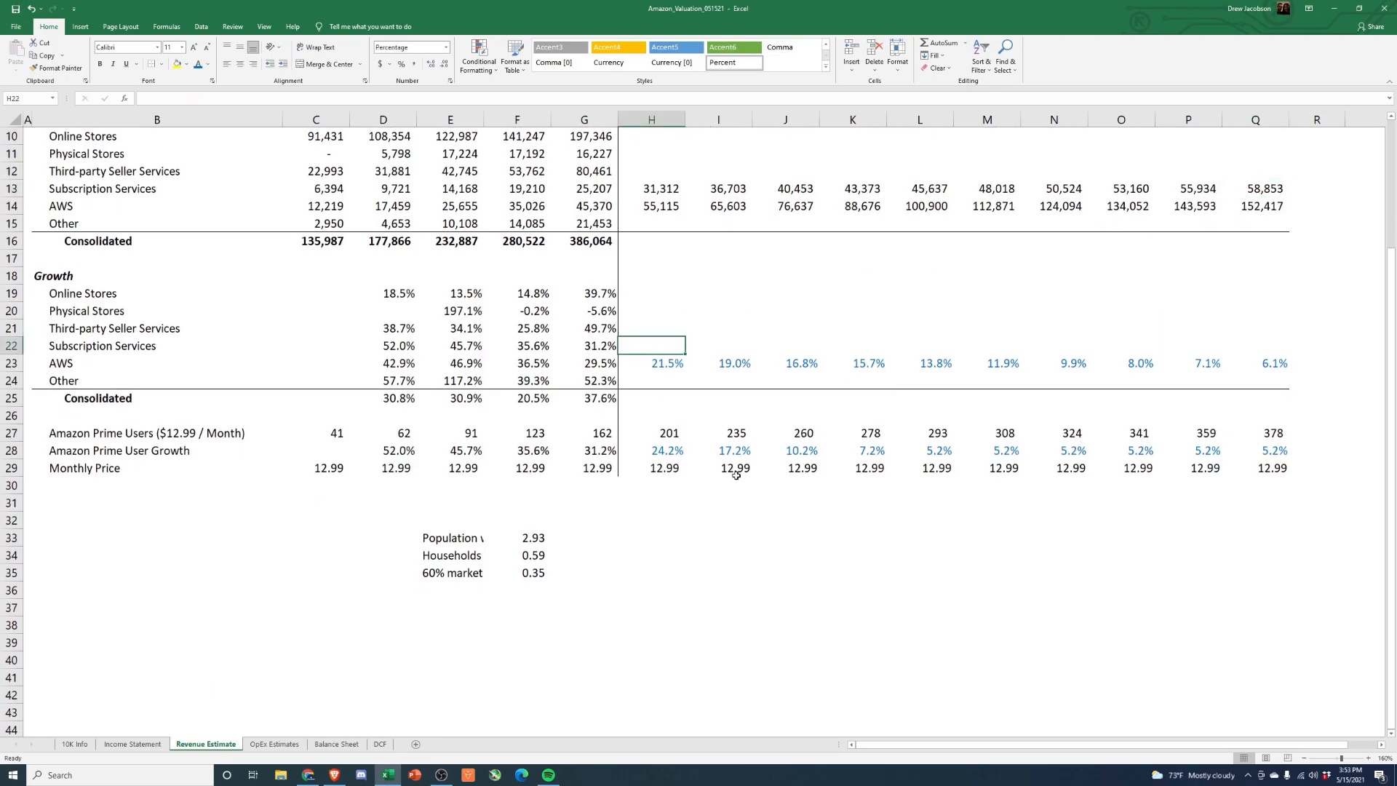
{"action": "key", "text": "Down"}
{"action": "key", "text": "ctrl+shift+Right"}
{"action": "left_click", "coordinate": [208, 64]}
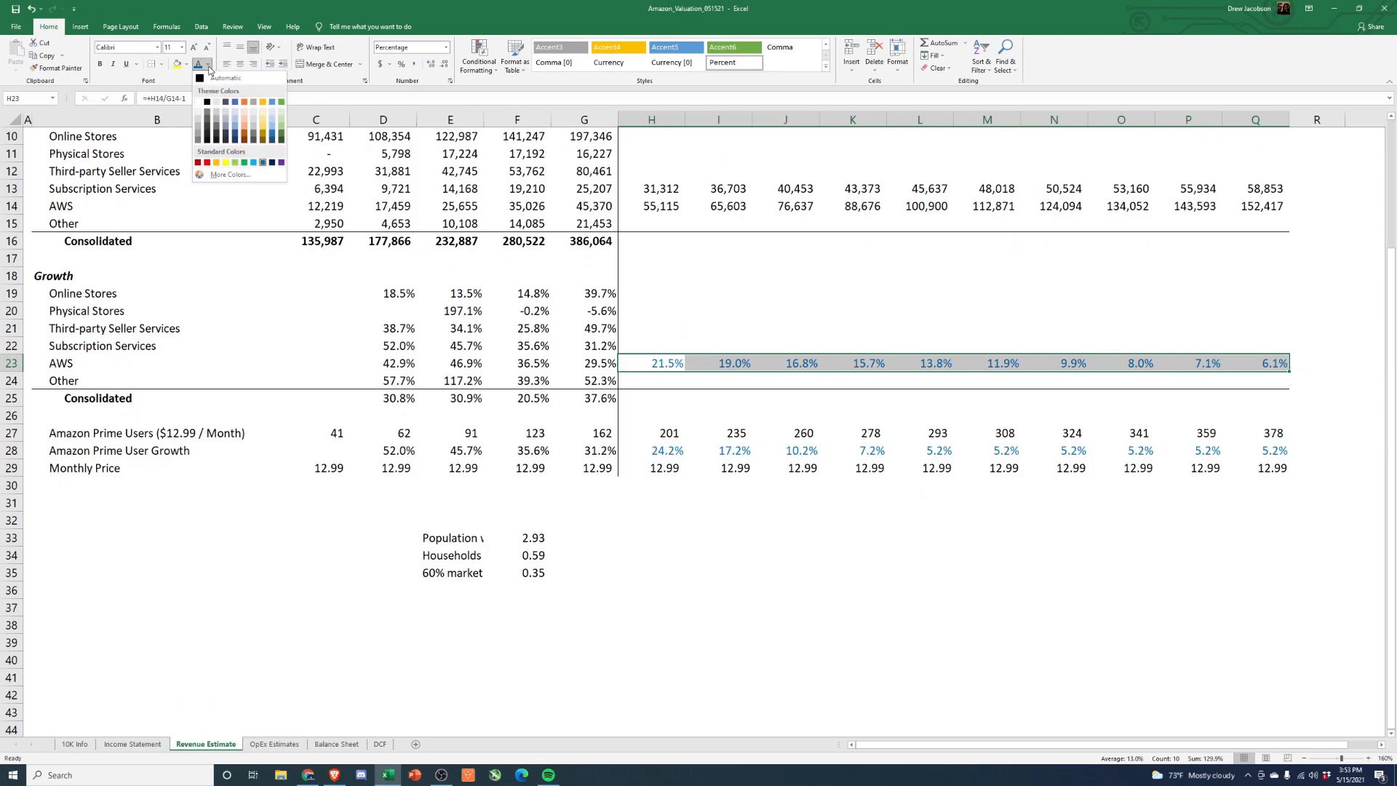
{"action": "left_click", "coordinate": [219, 78]}
Step: Colour the forecast monthly prices in H29:Q29 with the blue theme font colour
{"action": "left_click", "coordinate": [662, 482]}
{"action": "scroll", "coordinate": [662, 535], "scroll_direction": "up", "scroll_amount": 1}
{"action": "key", "text": "Up"}
{"action": "key", "text": "ctrl+shift+Right"}
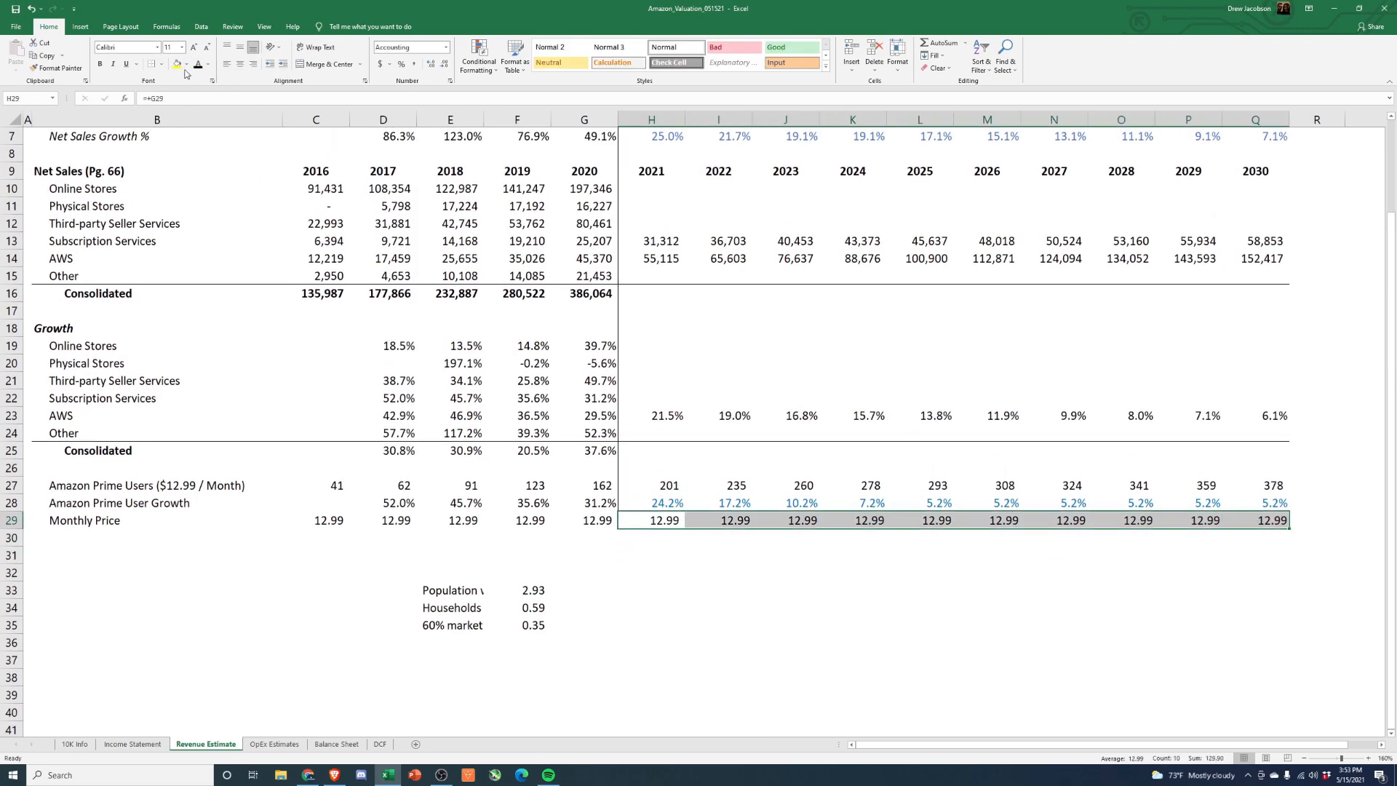
{"action": "left_click", "coordinate": [209, 65]}
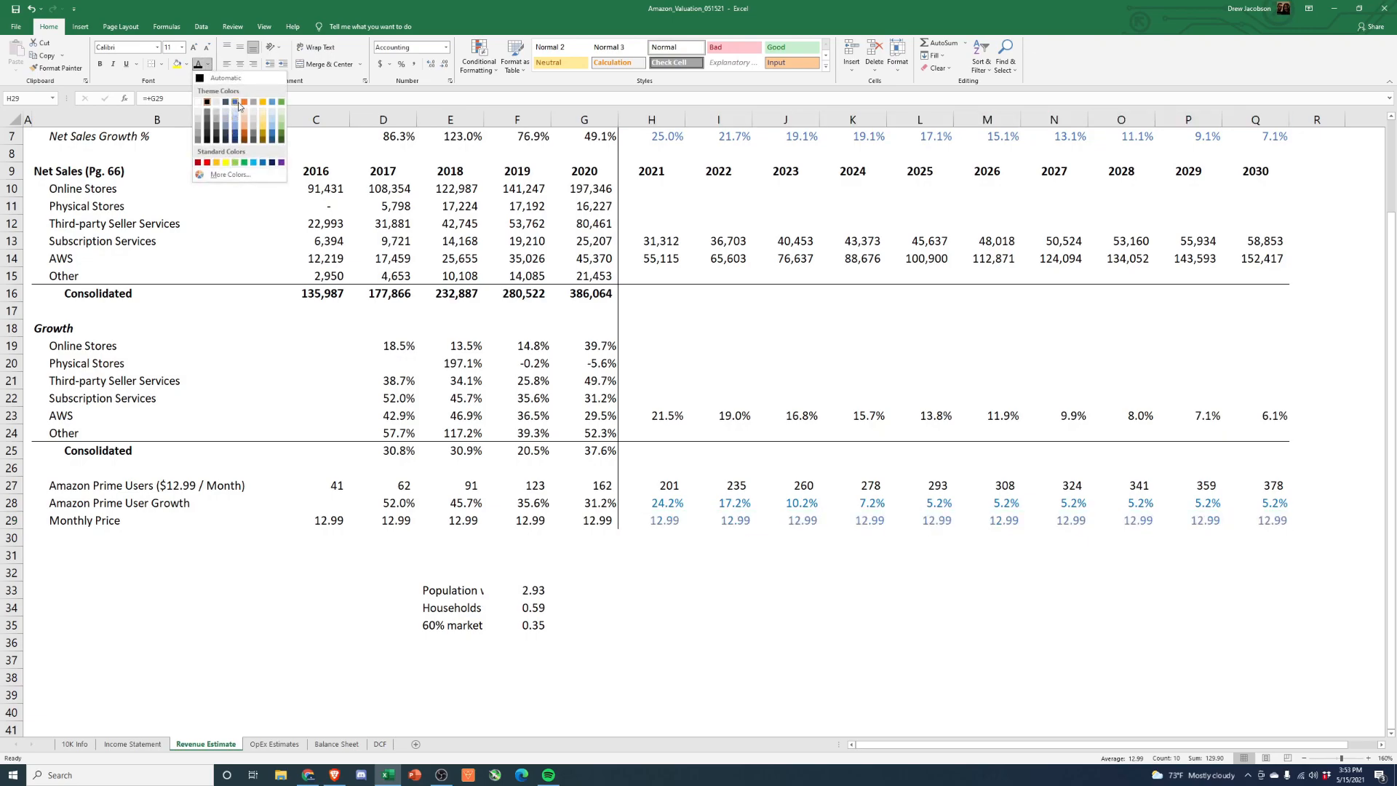
{"action": "left_click", "coordinate": [237, 103]}
{"action": "left_click", "coordinate": [672, 577]}
{"action": "left_click", "coordinate": [656, 489]}
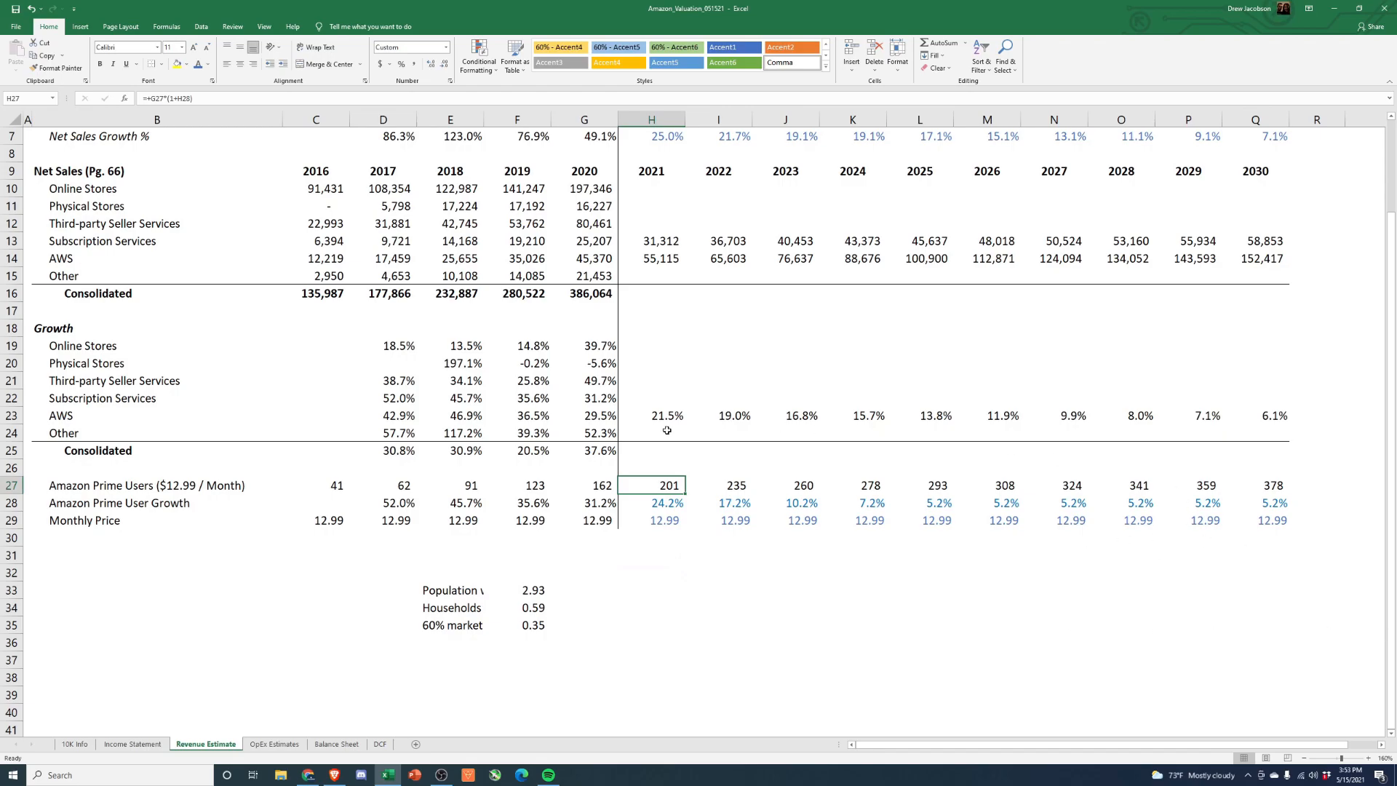
Step: Copy the Subscription Services growth formula from G22 across the forecast years H22:Q22
{"action": "scroll", "coordinate": [683, 431], "scroll_direction": "up", "scroll_amount": 2}
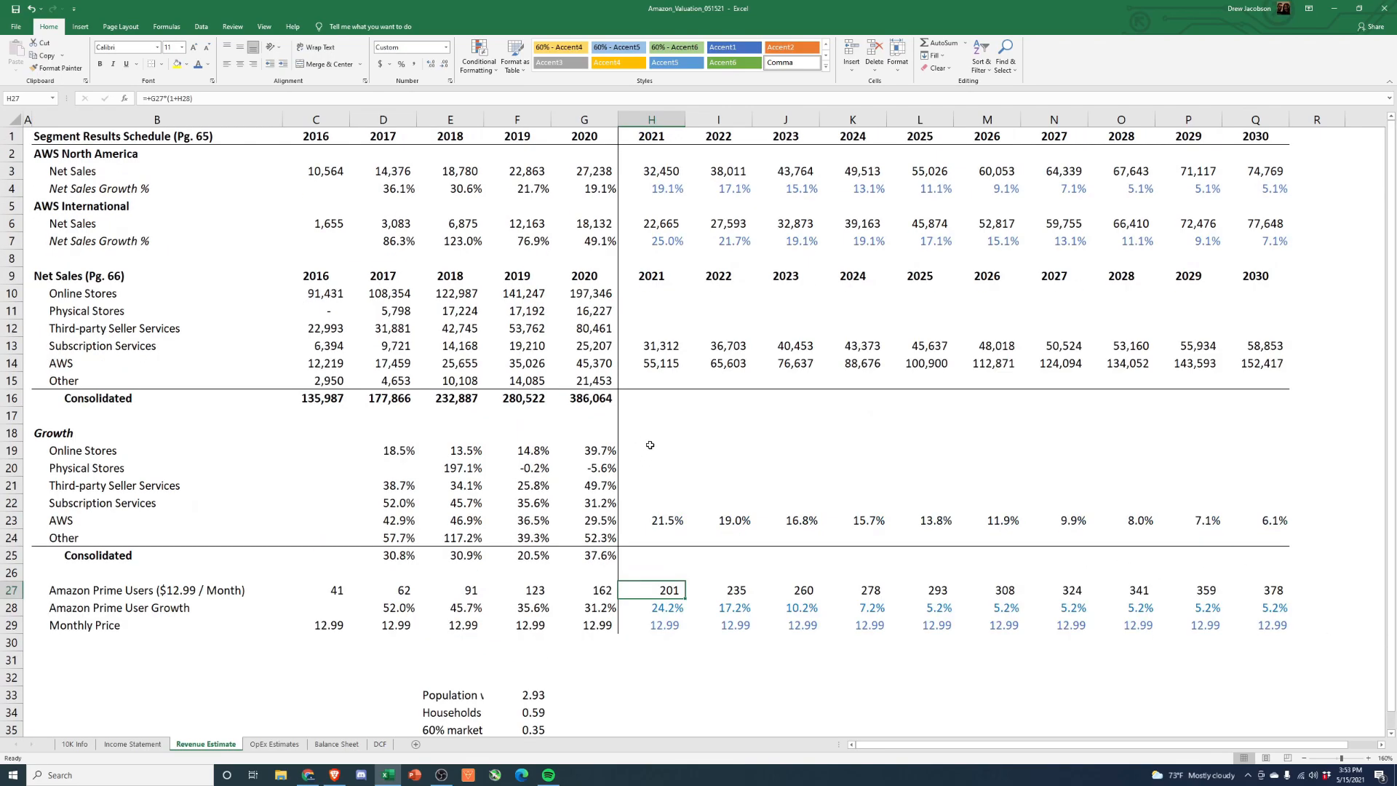
{"action": "left_click", "coordinate": [660, 517]}
{"action": "key", "text": "Left"}
{"action": "key", "text": "Up"}
{"action": "key", "text": "ctrl+c"}
{"action": "key", "text": "Right"}
{"action": "key", "text": "shift+Right"}
{"action": "key", "text": "shift+Right"}
{"action": "key", "text": "shift+Right"}
{"action": "key", "text": "shift+Right"}
{"action": "key", "text": "shift+Right"}
{"action": "key", "text": "shift+Right"}
{"action": "key", "text": "shift+Right"}
{"action": "key", "text": "shift+Right"}
{"action": "key", "text": "shift+Right"}
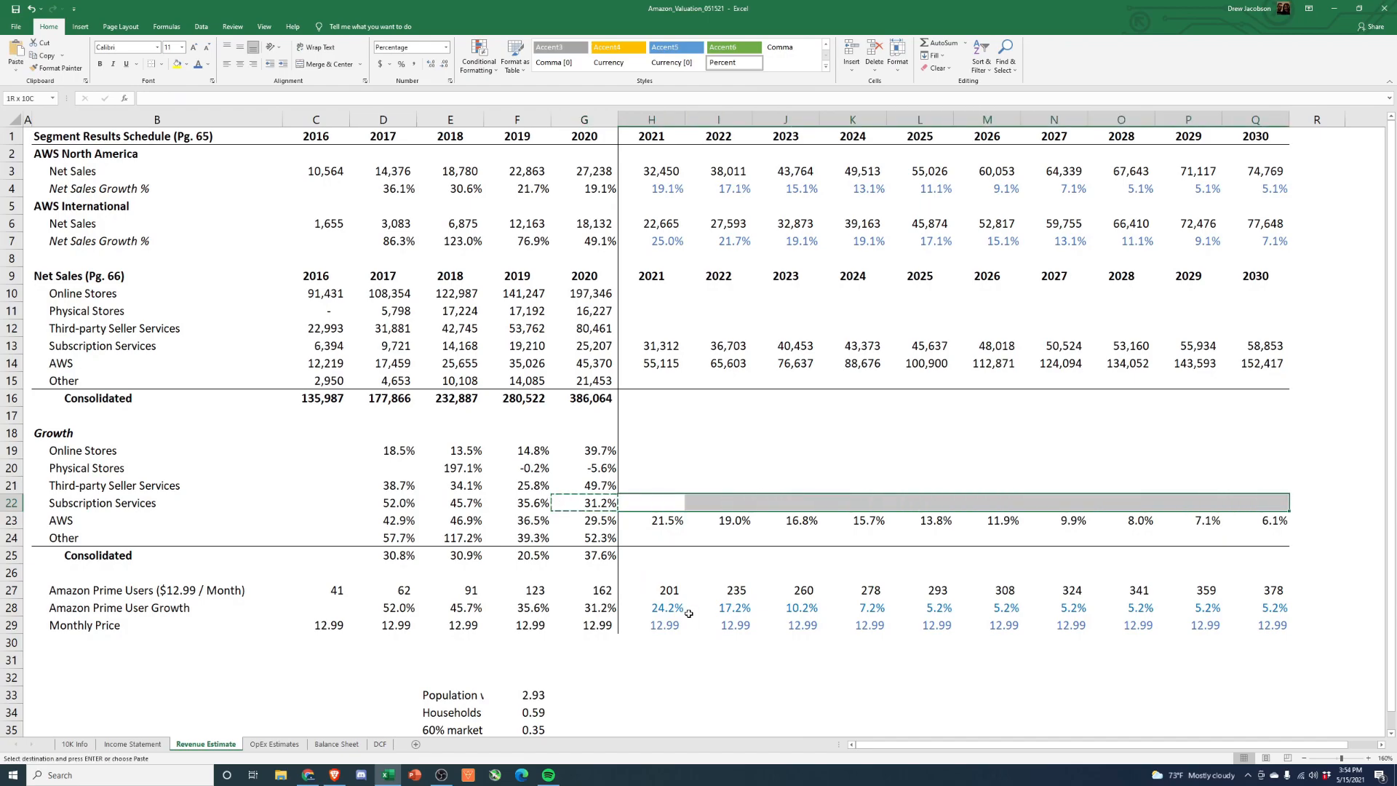
{"action": "key", "text": "ctrl+v"}
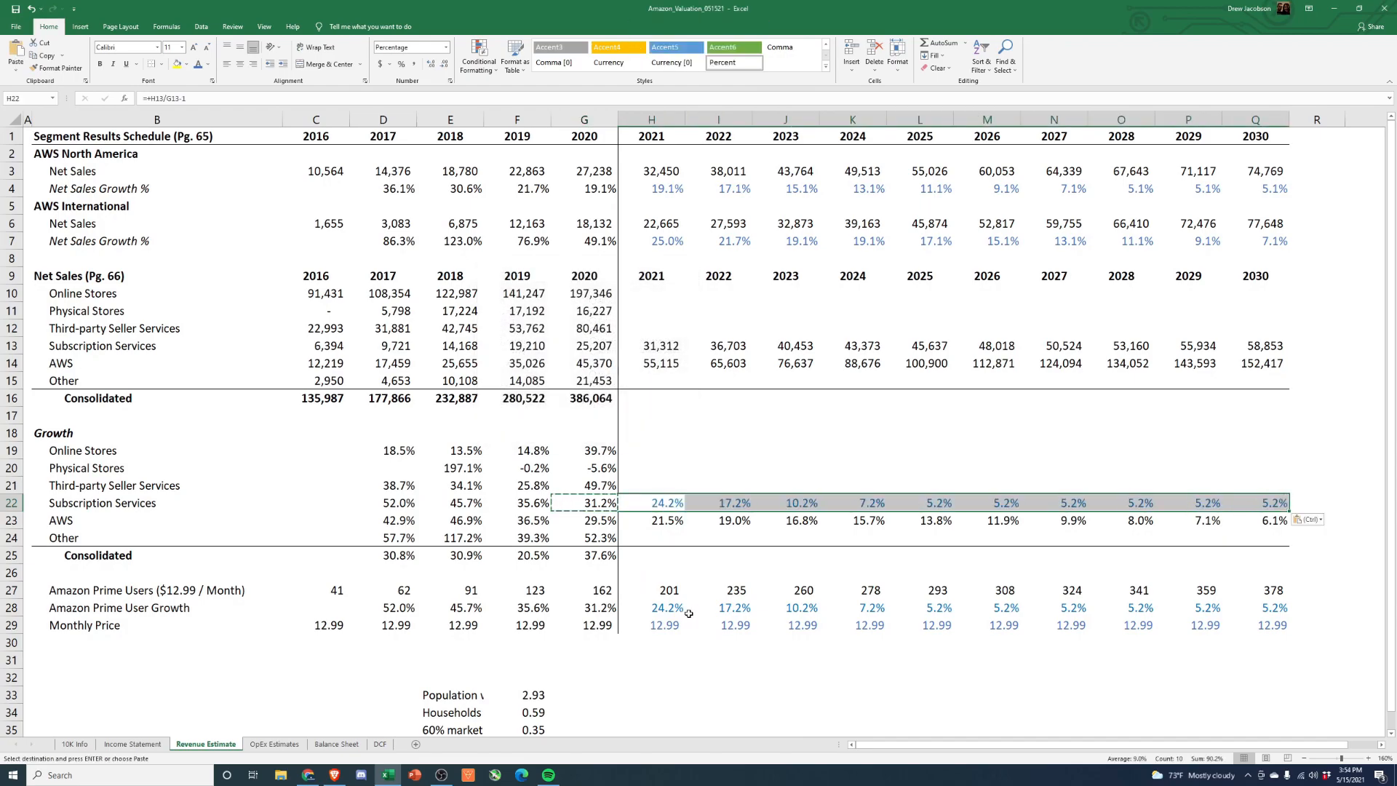
Step: Set the font of the Subscription Services growth forecasts in H22:Q22 to the automatic colour
{"action": "left_click", "coordinate": [208, 64]}
{"action": "left_click", "coordinate": [222, 73]}
{"action": "left_click", "coordinate": [803, 480]}
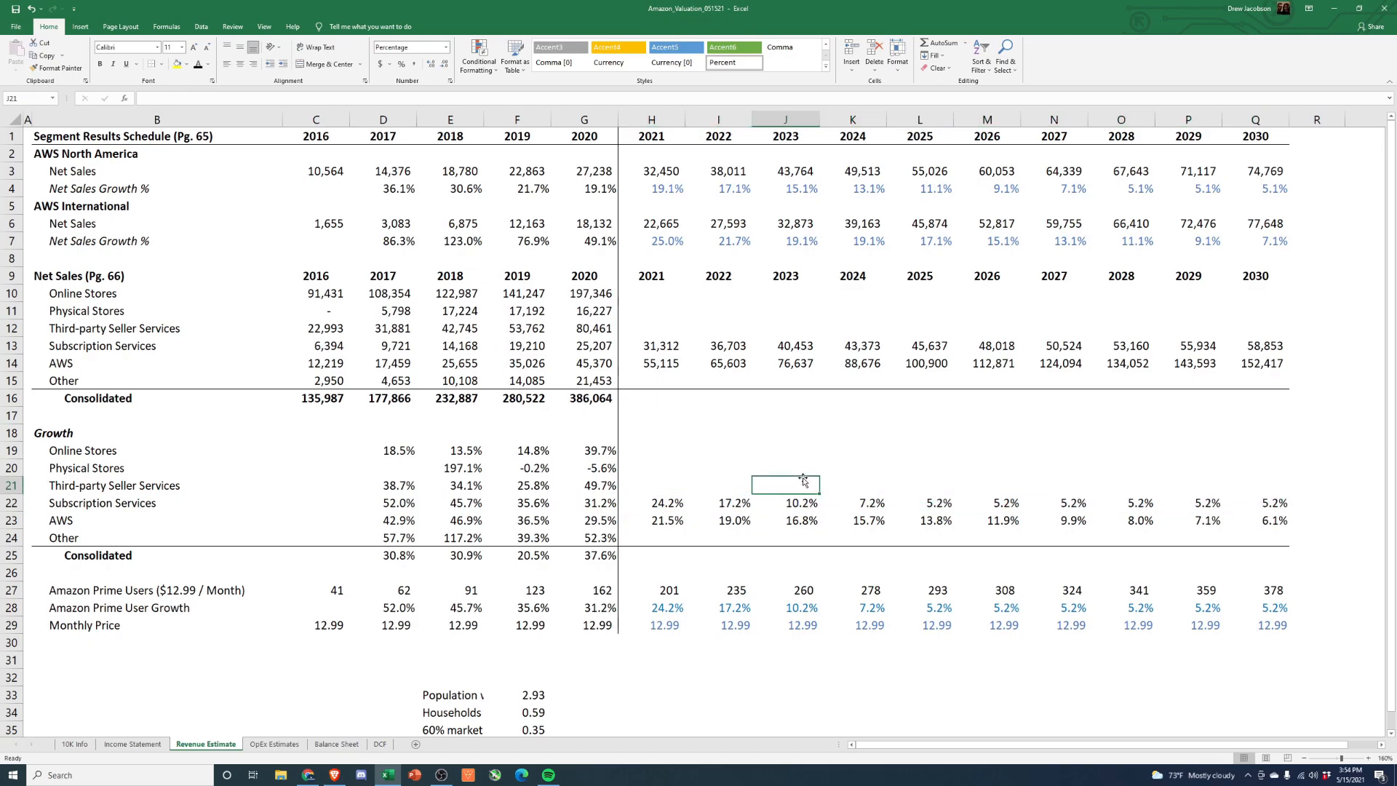
{"action": "left_click", "coordinate": [675, 466]}
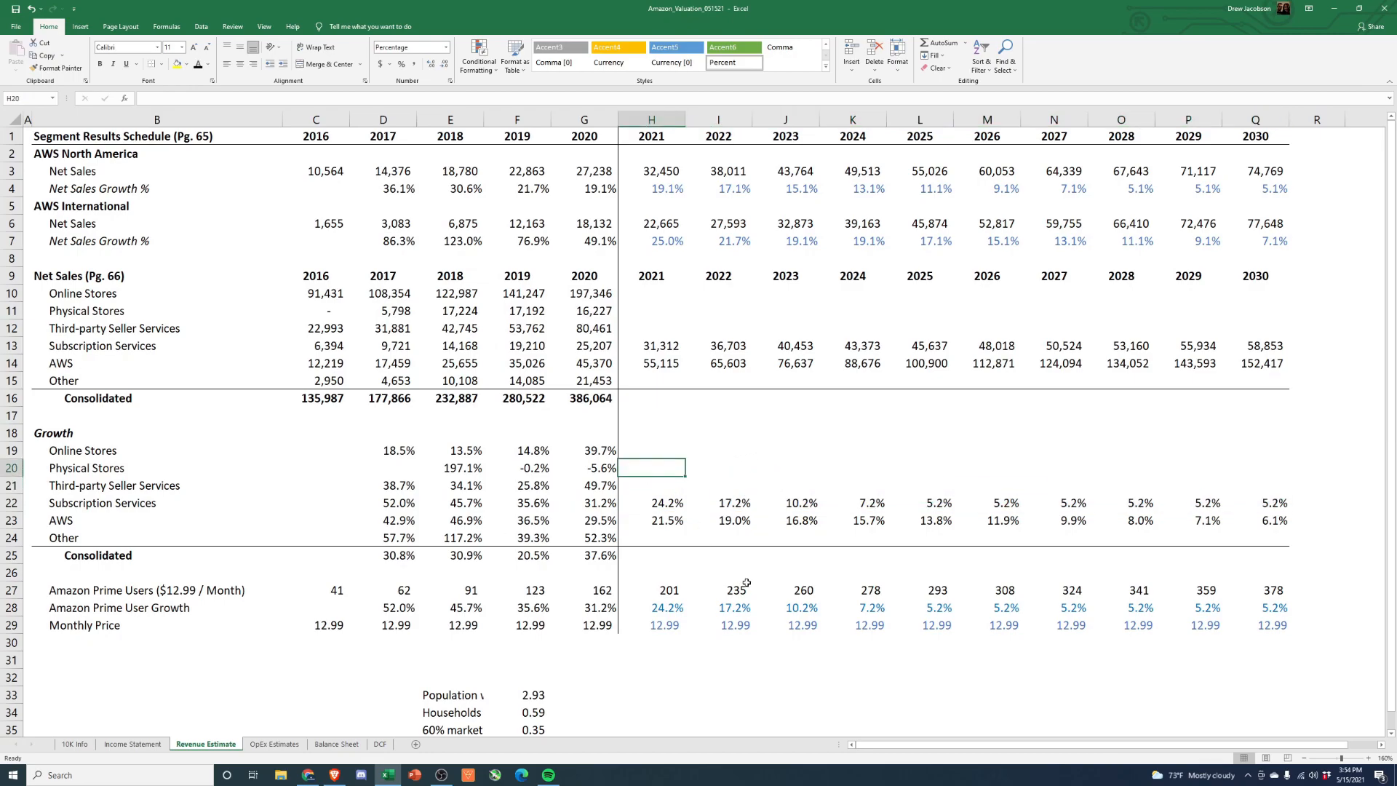
Step: Enter 5% as the Physical Stores growth forecast for every year from 2021 to 2030 in H20:Q20
{"action": "type", "text": "5%"}
{"action": "key", "text": "ctrl+Return"}
{"action": "key", "text": "Right"}
{"action": "key", "text": "ctrl+r"}
{"action": "key", "text": "ctrl+c"}
{"action": "key", "text": "Right"}
{"action": "key", "text": "shift+Right"}
{"action": "key", "text": "shift+Right"}
{"action": "key", "text": "shift+Right"}
{"action": "key", "text": "shift+Right"}
{"action": "key", "text": "shift+Right"}
{"action": "key", "text": "shift+Right"}
{"action": "key", "text": "shift+Right"}
{"action": "key", "text": "Return"}
Step: Forecast the 2021 Physical Stores net sales in H11 with the formula G11*(1+H20)
{"action": "key", "text": "Left"}
{"action": "key", "text": "Left"}
{"action": "key", "text": "Up"}
{"action": "key", "text": "Up"}
{"action": "key", "text": "Up"}
{"action": "key", "text": "Up"}
{"action": "key", "text": "Up"}
{"action": "key", "text": "Up"}
{"action": "key", "text": "Up"}
{"action": "key", "text": "Up"}
{"action": "key", "text": "Up"}
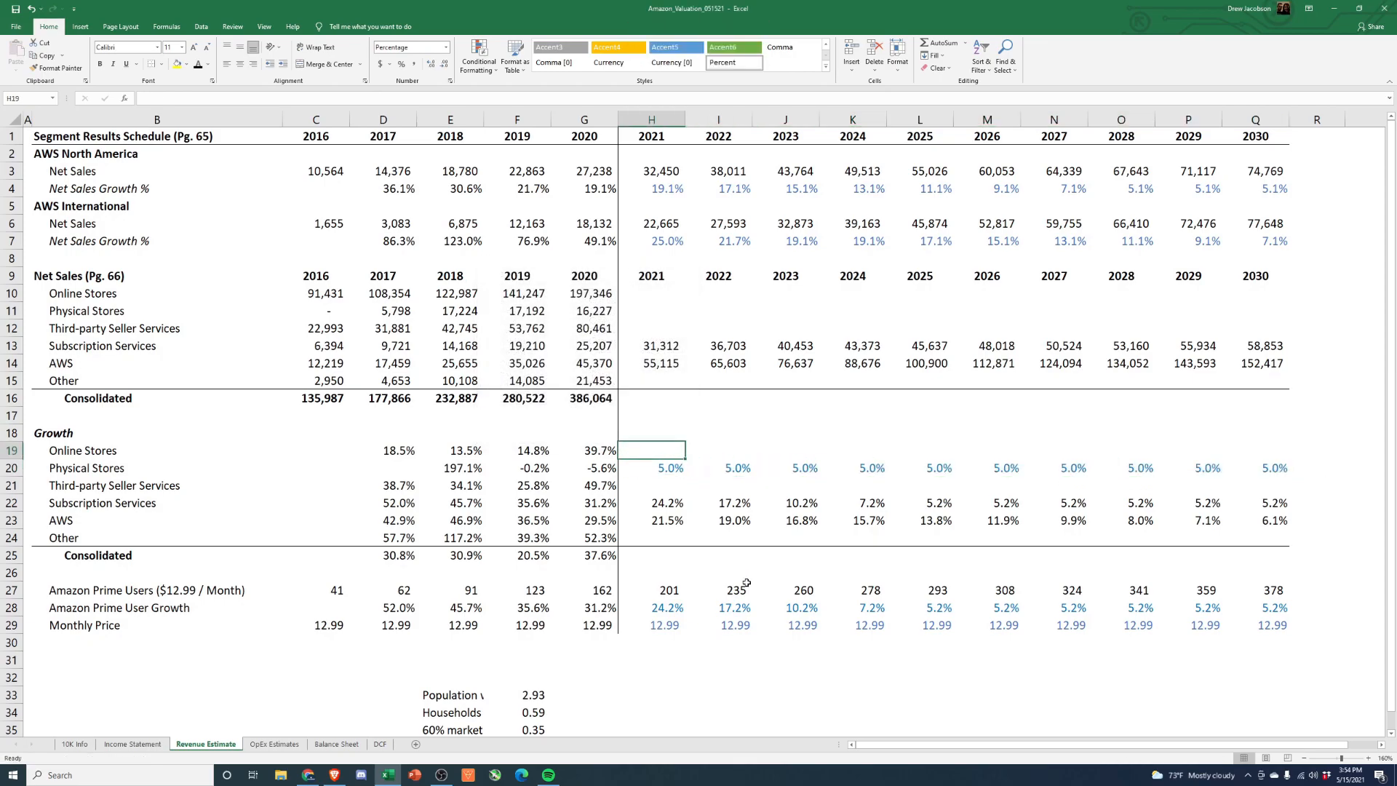
{"action": "type", "text": "+"}
{"action": "key", "text": "Left"}
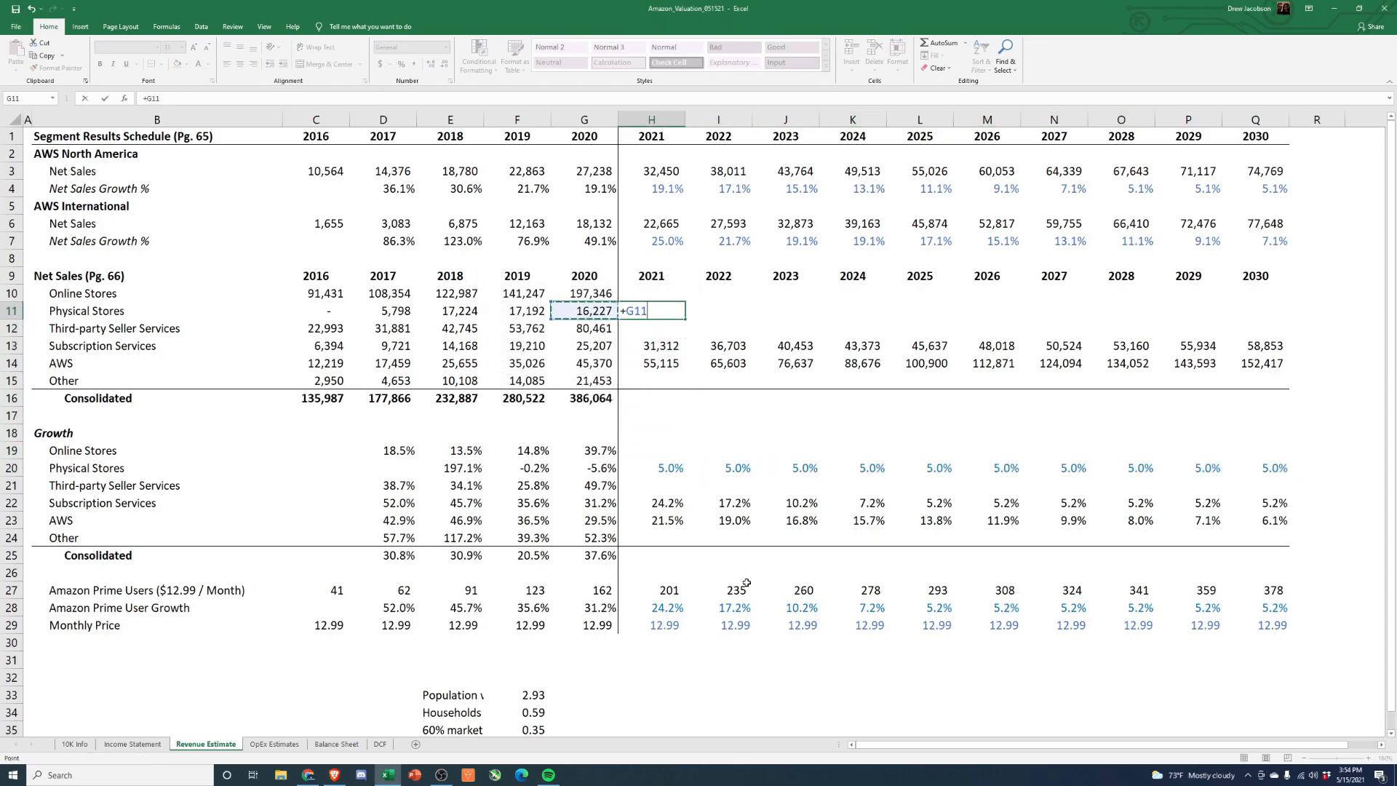
{"action": "type", "text": "*(1+"}
{"action": "key", "text": "Down"}
{"action": "key", "text": "Down"}
{"action": "key", "text": "Down"}
{"action": "key", "text": "Down"}
{"action": "key", "text": "Down"}
{"action": "key", "text": "Down"}
{"action": "key", "text": "Down"}
{"action": "key", "text": "Down"}
{"action": "key", "text": "Down"}
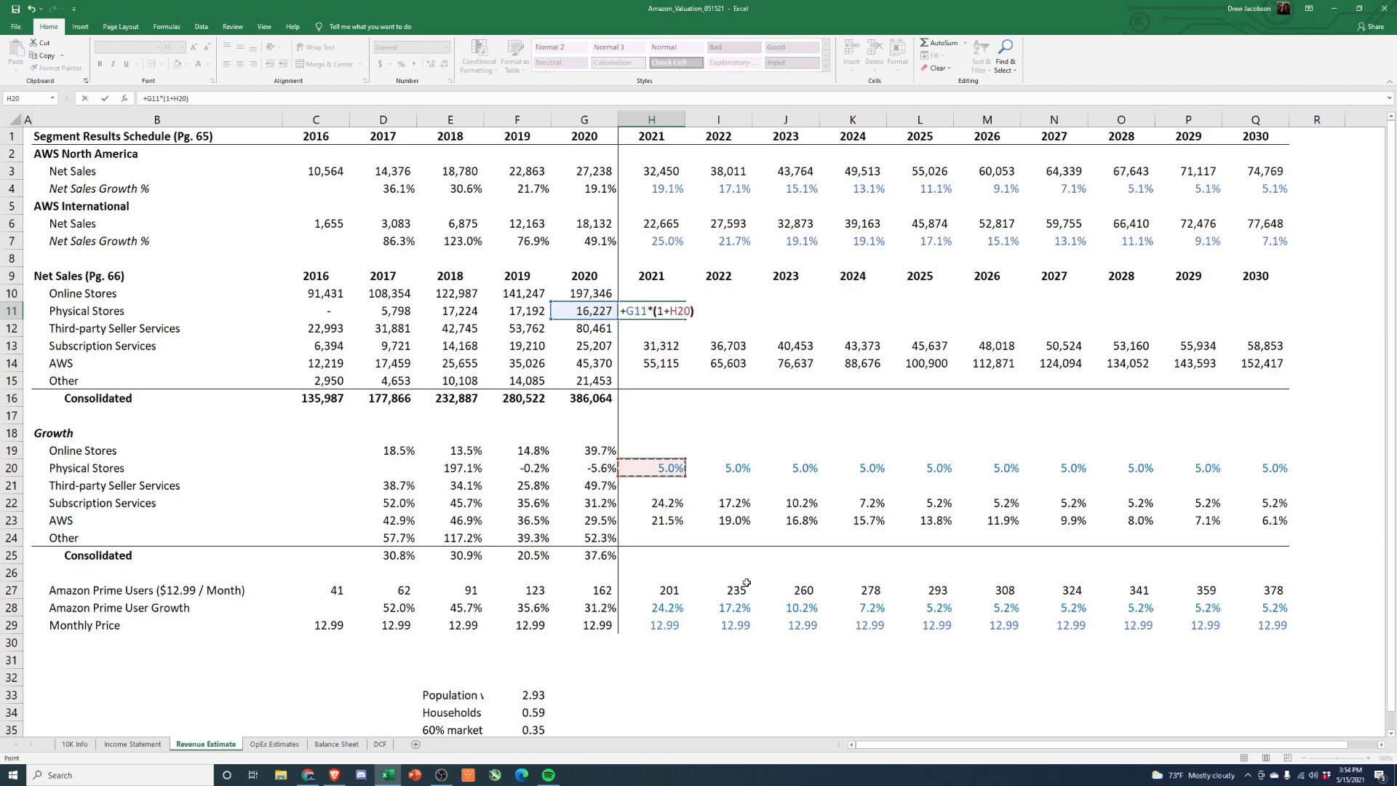
{"action": "type", "text": ")"}
{"action": "key", "text": "ctrl+Return"}
Step: Paste only the formula from H11 across the Physical Stores forecast years I11:Q11
{"action": "key", "text": "ctrl+c"}
{"action": "key", "text": "Right"}
{"action": "key", "text": "shift+Right"}
{"action": "key", "text": "shift+Right"}
{"action": "key", "text": "ctrl+shift+Right"}
{"action": "key", "text": "alt+e"}
{"action": "key", "text": "s"}
{"action": "key", "text": "f"}
{"action": "key", "text": "Return"}
{"action": "key", "text": "Escape"}
Step: Format the Physical Stores sales forecasts in H11:Q11 in comma style with no decimals
{"action": "key", "text": "Left"}
{"action": "key", "text": "ctrl+shift+Right"}
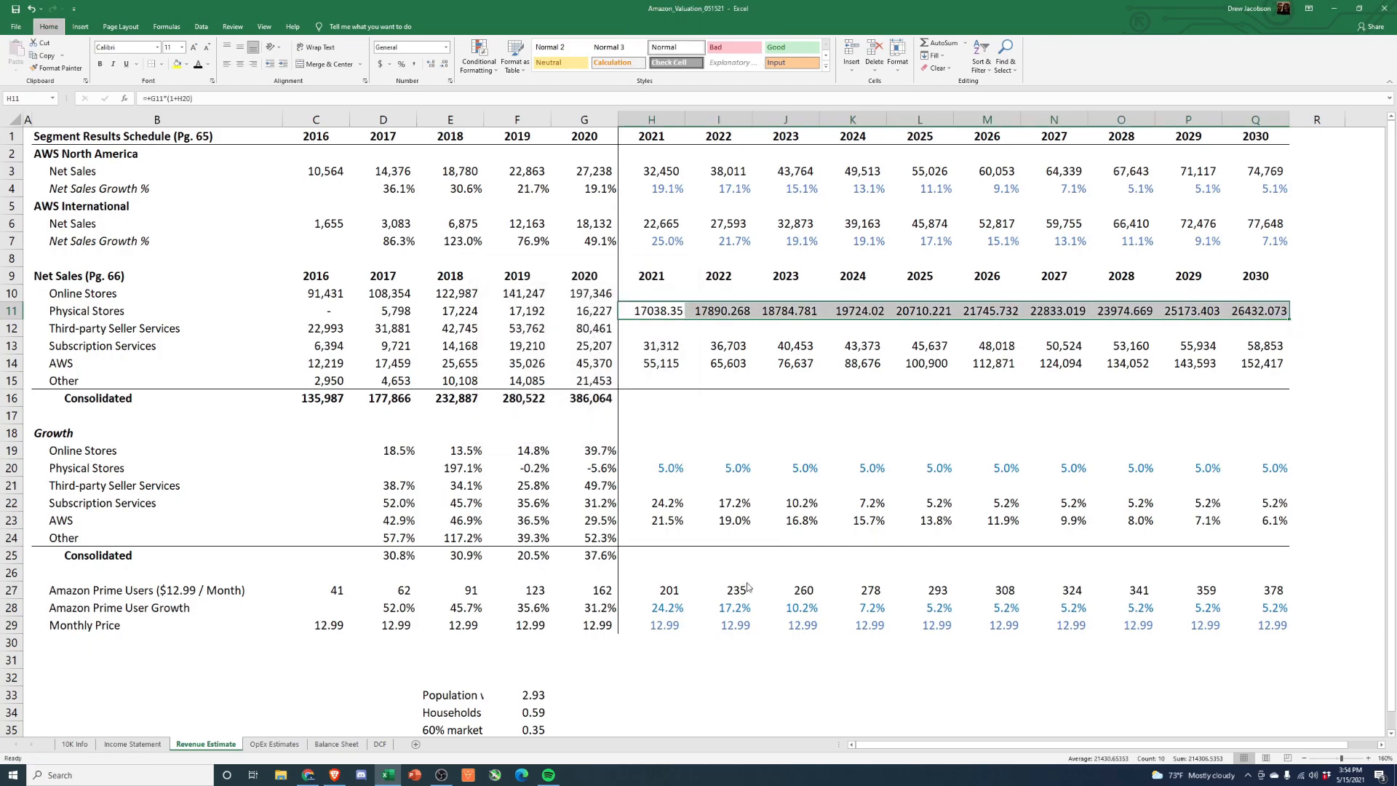
{"action": "key", "text": "alt+h"}
{"action": "key", "text": "k"}
{"action": "key", "text": "alt+h"}
{"action": "key", "text": "9"}
{"action": "key", "text": "F4"}
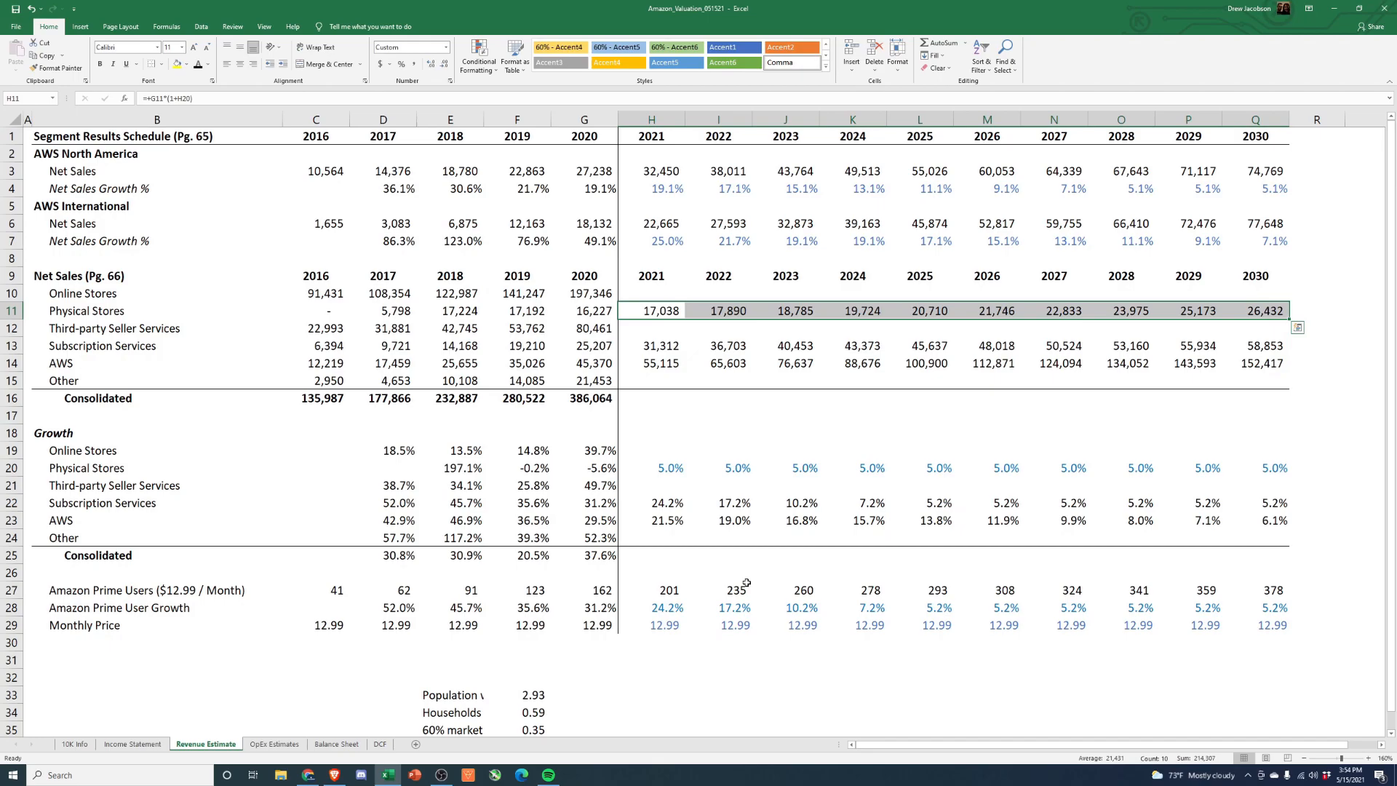
Step: Switch to the browser to check Walmart's consolidated statements of income, and return to the valuation workbook
{"action": "key", "text": "Up"}
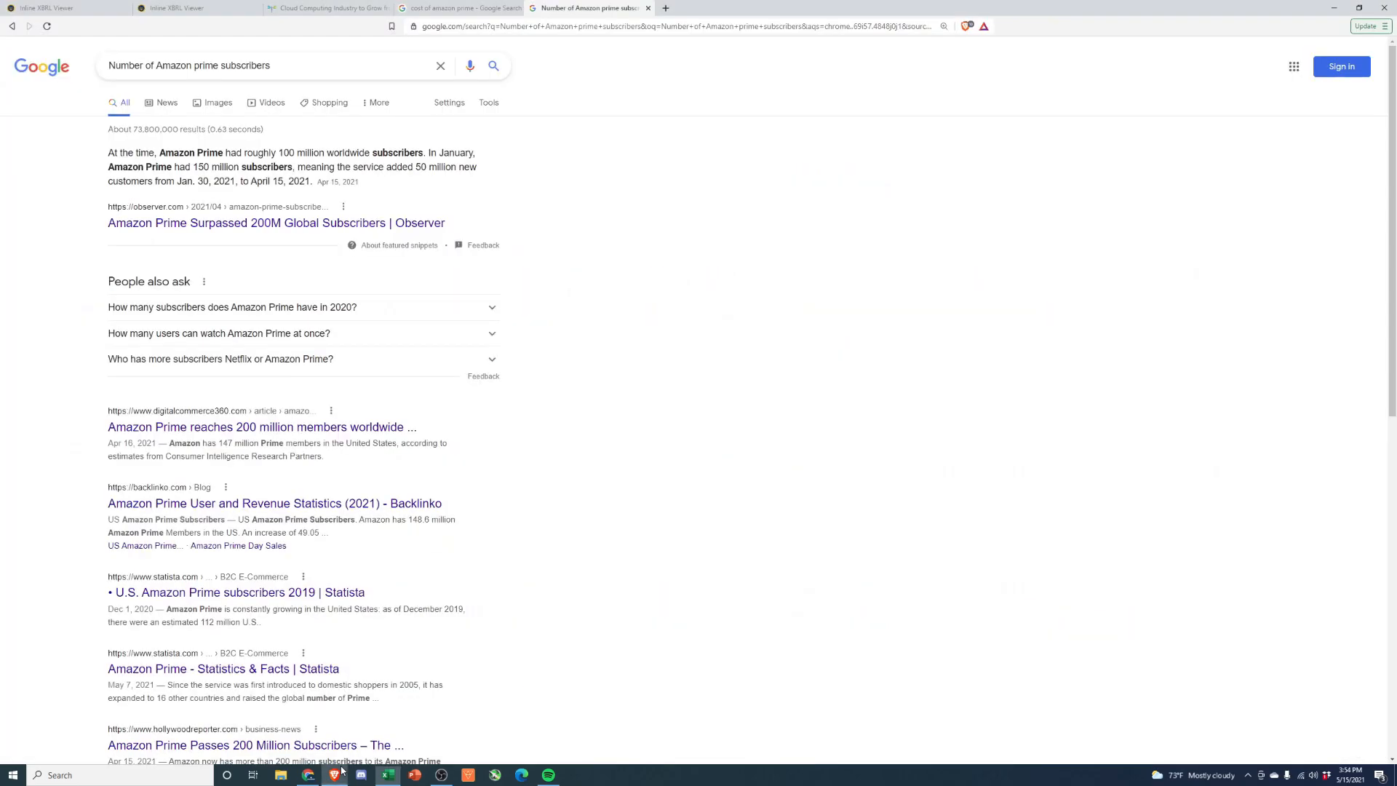
{"action": "left_click", "coordinate": [334, 775]}
{"action": "left_click", "coordinate": [190, 9]}
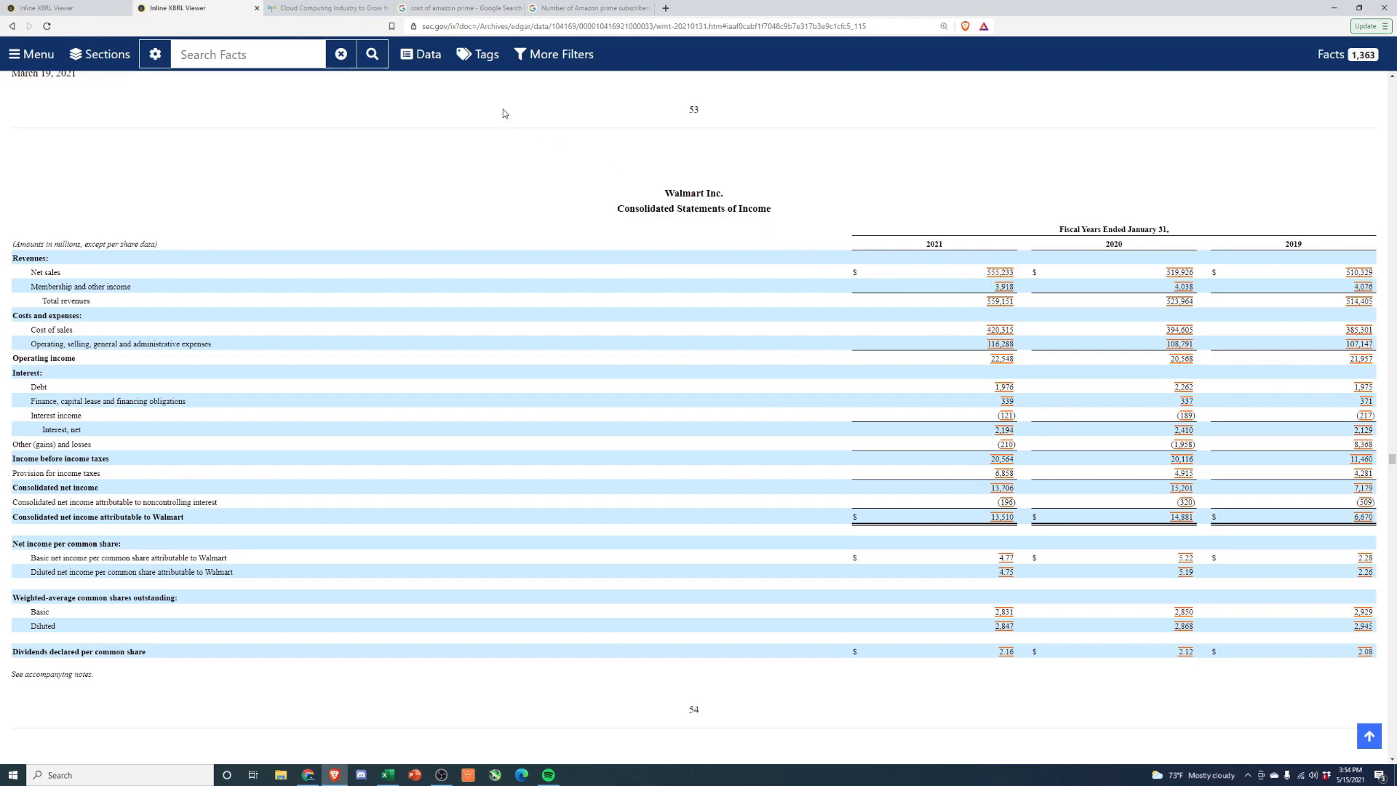
{"action": "left_click", "coordinate": [1334, 8]}
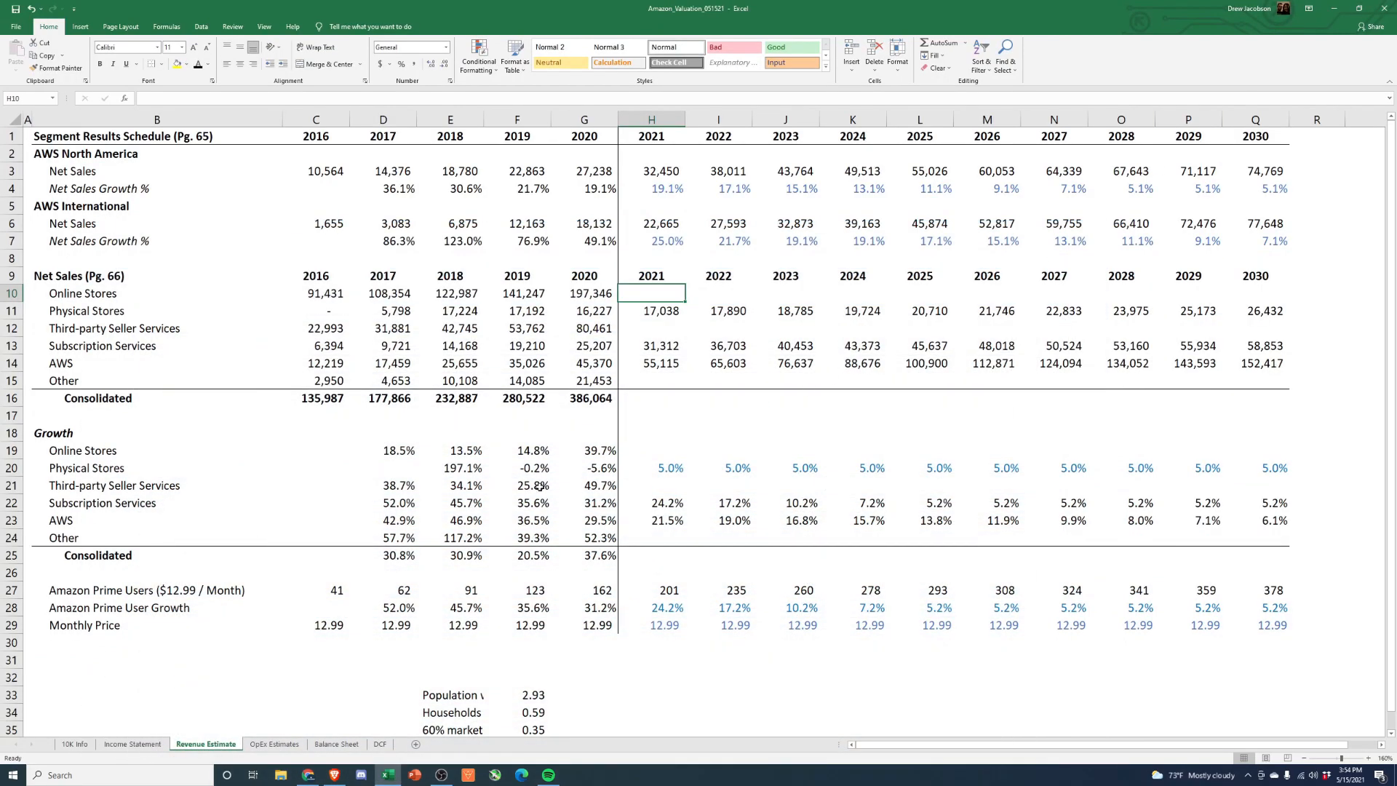
{"action": "left_click", "coordinate": [604, 292]}
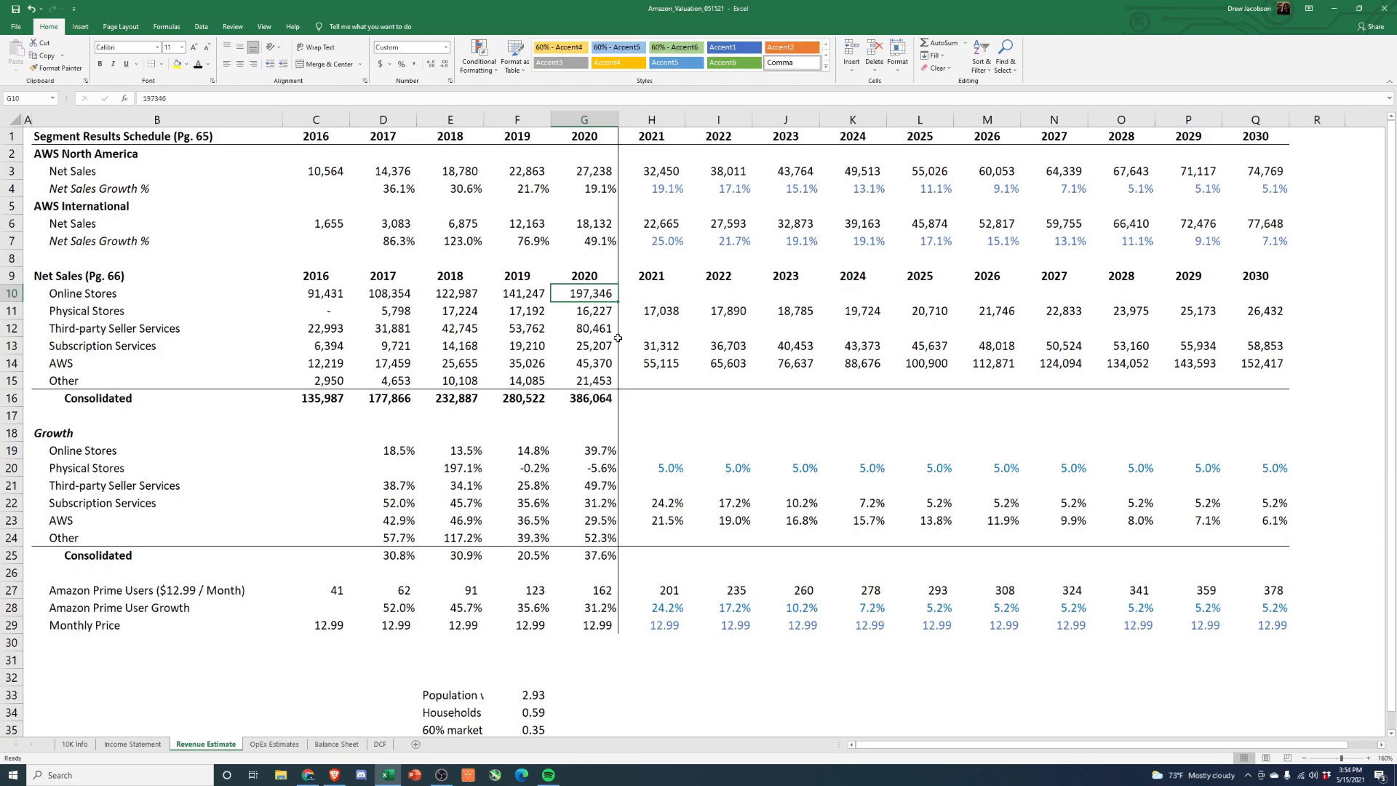
{"action": "left_click_drag", "start_coordinate": [640, 294], "coordinate": [1237, 294]}
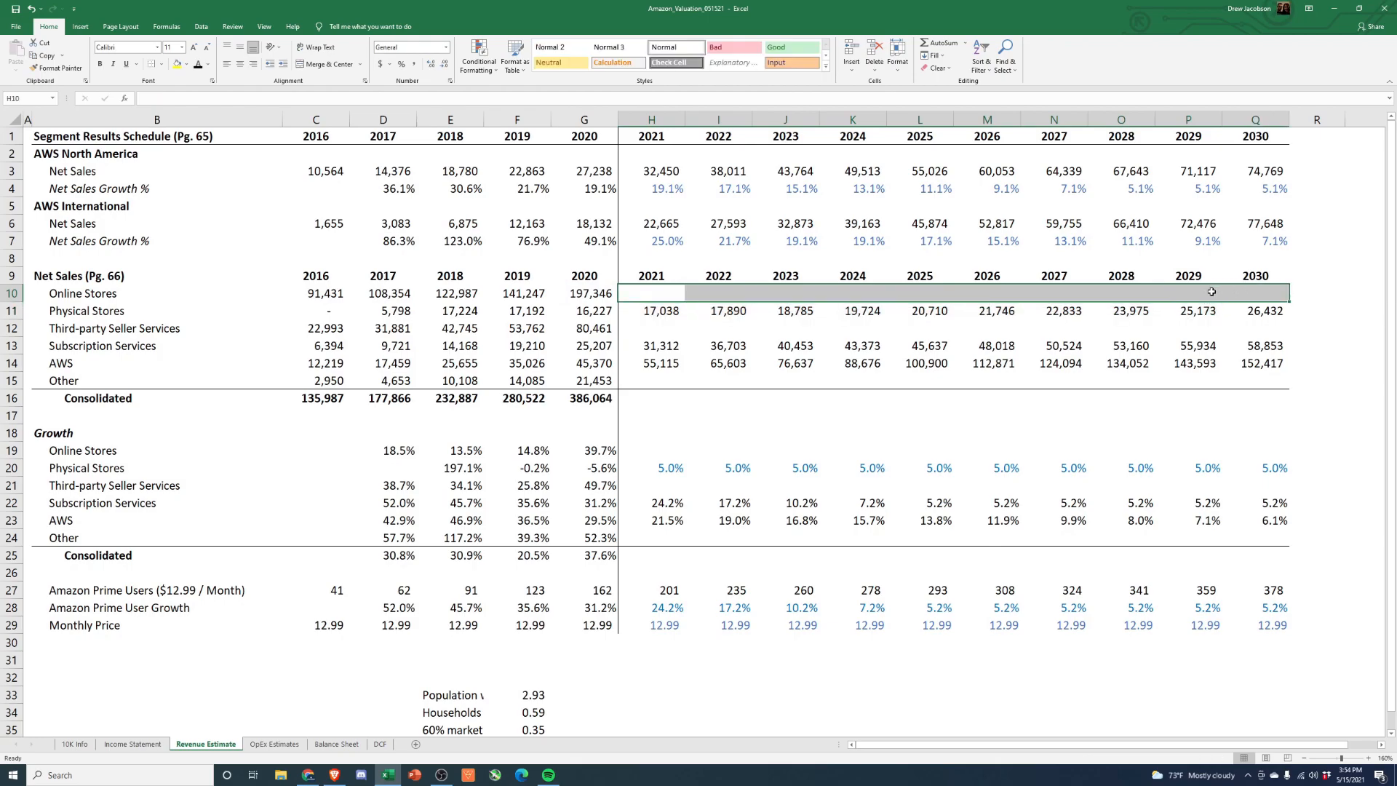
{"action": "left_click", "coordinate": [651, 451]}
Step: Forecast the 2021 Online Stores net sales in H10 with the formula =G10*(1+H19)
{"action": "left_click", "coordinate": [657, 300]}
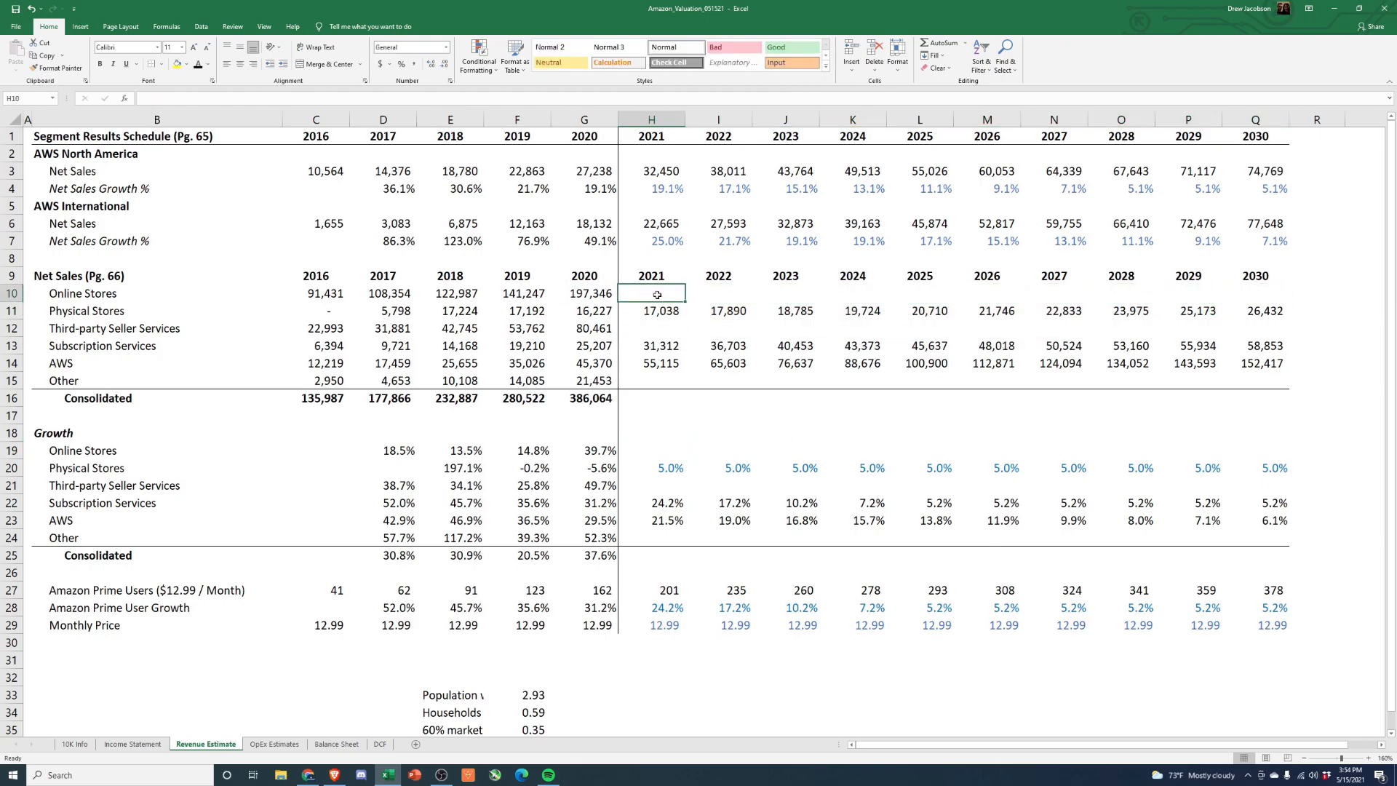
{"action": "type", "text": "="}
{"action": "key", "text": "Left"}
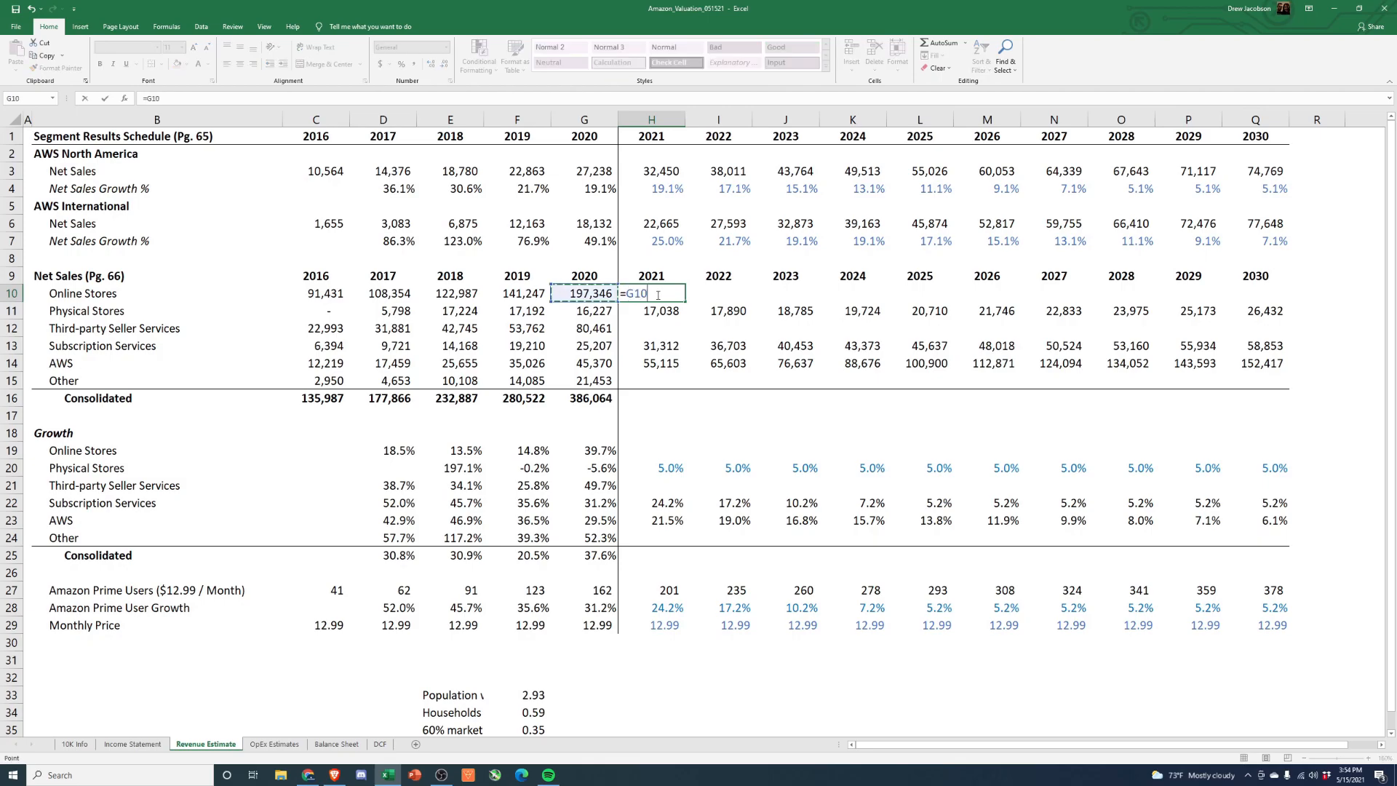
{"action": "type", "text": "*(1+"}
{"action": "key", "text": "Down"}
{"action": "key", "text": "Down"}
{"action": "key", "text": "Down"}
{"action": "key", "text": "Down"}
{"action": "key", "text": "Down"}
{"action": "key", "text": "Down"}
{"action": "key", "text": "Down"}
{"action": "key", "text": "Down"}
{"action": "key", "text": "Down"}
{"action": "type", "text": "0"}
{"action": "key", "text": "BackSpace"}
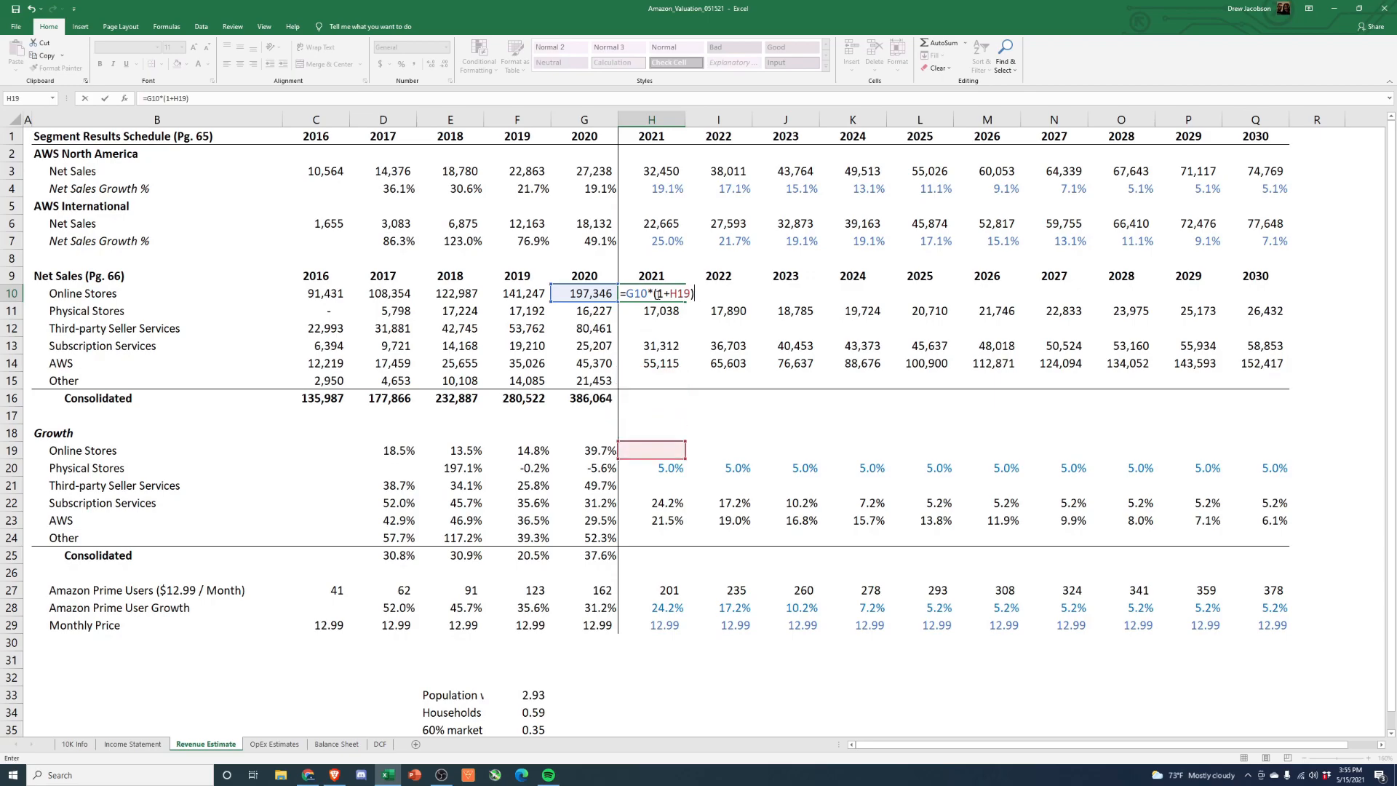
{"action": "type", "text": ")"}
{"action": "key", "text": "Return"}
Step: Paste only the formula from H10 across the Online Stores forecast years I10:Q10
{"action": "key", "text": "Up"}
{"action": "key", "text": "ctrl+c"}
{"action": "key", "text": "shift+Right"}
{"action": "key", "text": "shift+Right"}
{"action": "key", "text": "shift+Right"}
{"action": "key", "text": "shift+Right"}
{"action": "key", "text": "shift+Right"}
{"action": "key", "text": "shift+Right"}
{"action": "key", "text": "shift+Right"}
{"action": "key", "text": "shift+Right"}
{"action": "key", "text": "shift+Right"}
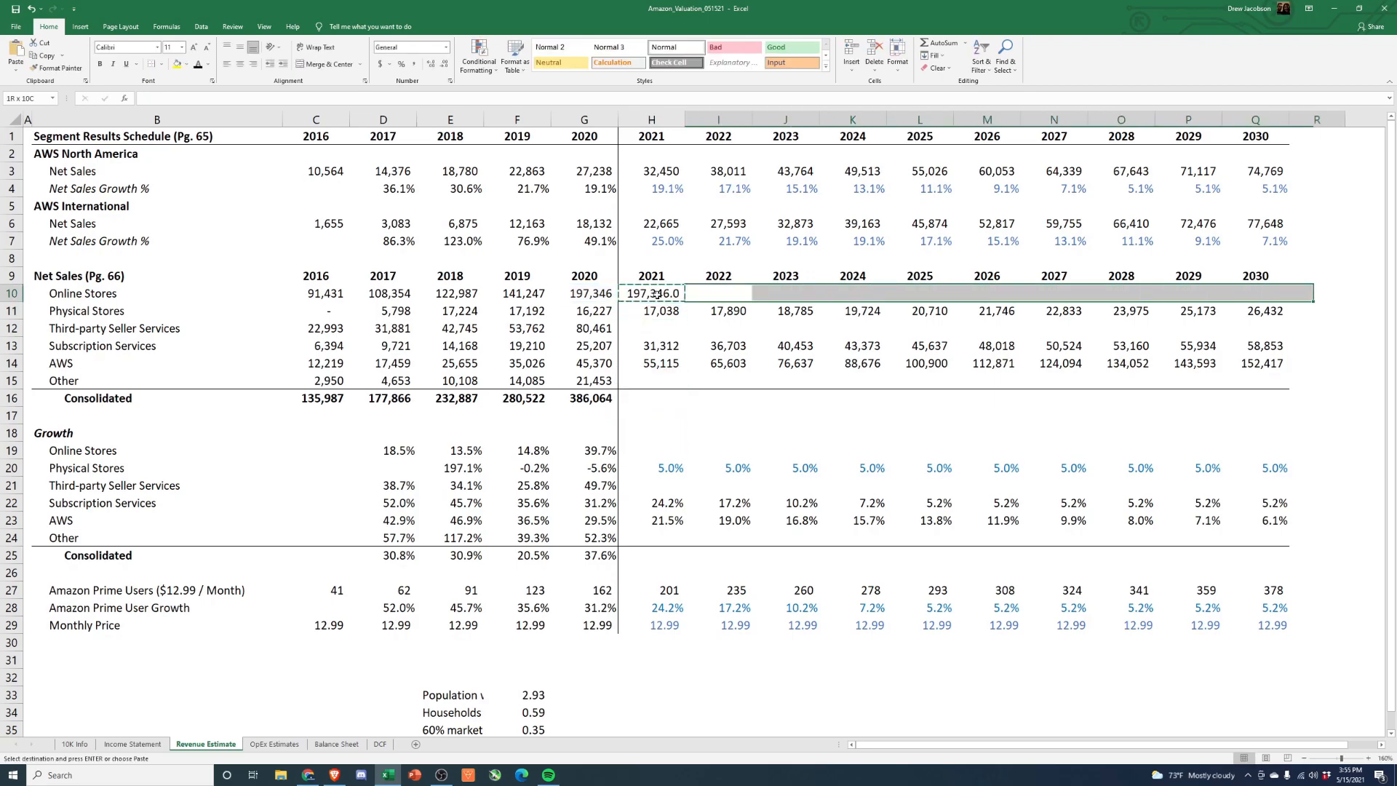
{"action": "key", "text": "shift+Right"}
{"action": "key", "text": "shift+Left"}
{"action": "key", "text": "shift+Left"}
{"action": "key", "text": "alt+e"}
{"action": "key", "text": "s"}
{"action": "key", "text": "f"}
{"action": "key", "text": "Return"}
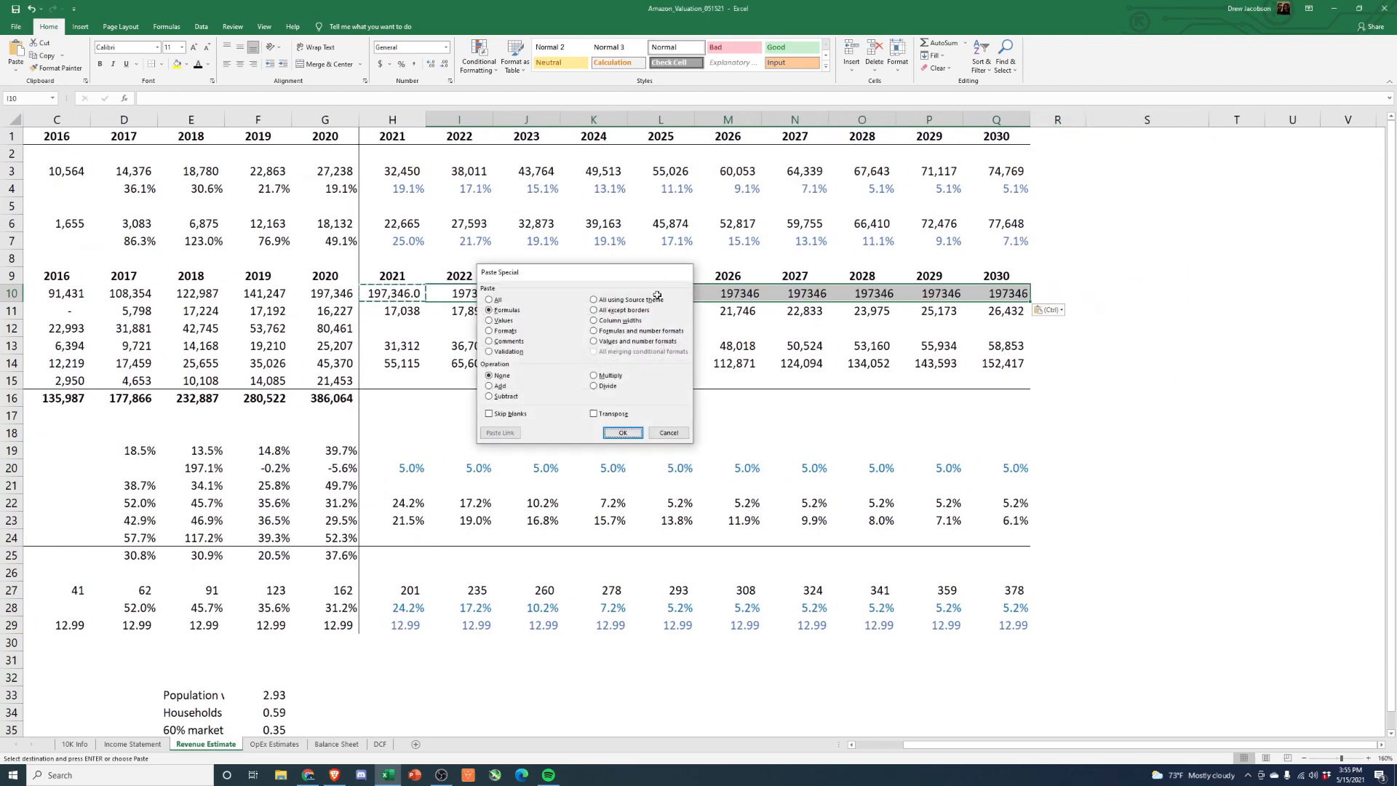
{"action": "key", "text": "Escape"}
Step: Format the Online Stores sales forecasts in H10:Q10 in comma style with no decimals
{"action": "key", "text": "Left"}
{"action": "key", "text": "Left"}
{"action": "key", "text": "Right"}
{"action": "key", "text": "ctrl+shift+Right"}
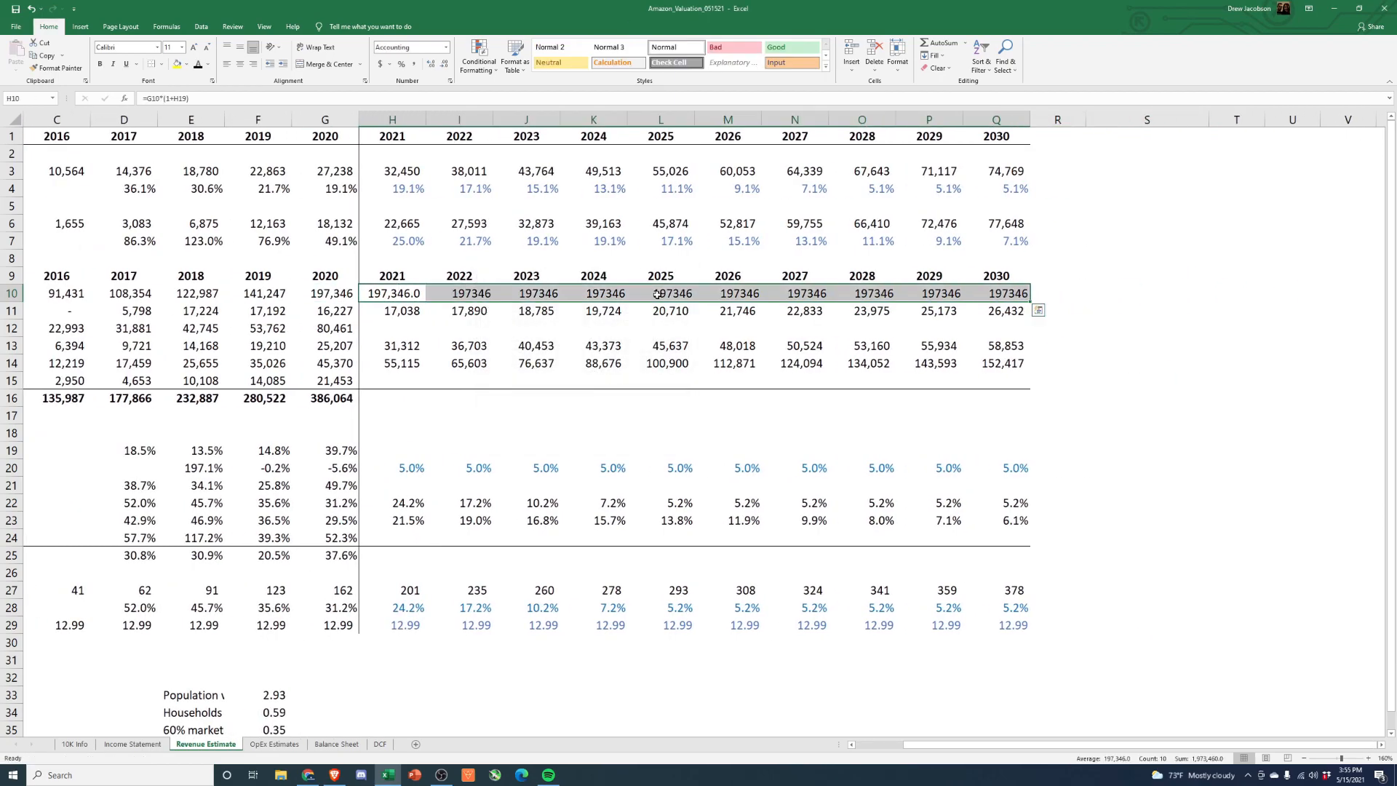
{"action": "key", "text": "alt+h"}
{"action": "key", "text": "k"}
{"action": "key", "text": "alt+h"}
{"action": "key", "text": "9"}
{"action": "key", "text": "alt+h"}
{"action": "key", "text": "9"}
Step: Set the 2021 Online Stores growth forecast in H19 to 12%
{"action": "key", "text": "Down"}
{"action": "key", "text": "Down"}
{"action": "key", "text": "Down"}
{"action": "key", "text": "Down"}
{"action": "key", "text": "Down"}
{"action": "key", "text": "Down"}
{"action": "key", "text": "Down"}
{"action": "key", "text": "Down"}
{"action": "key", "text": "Down"}
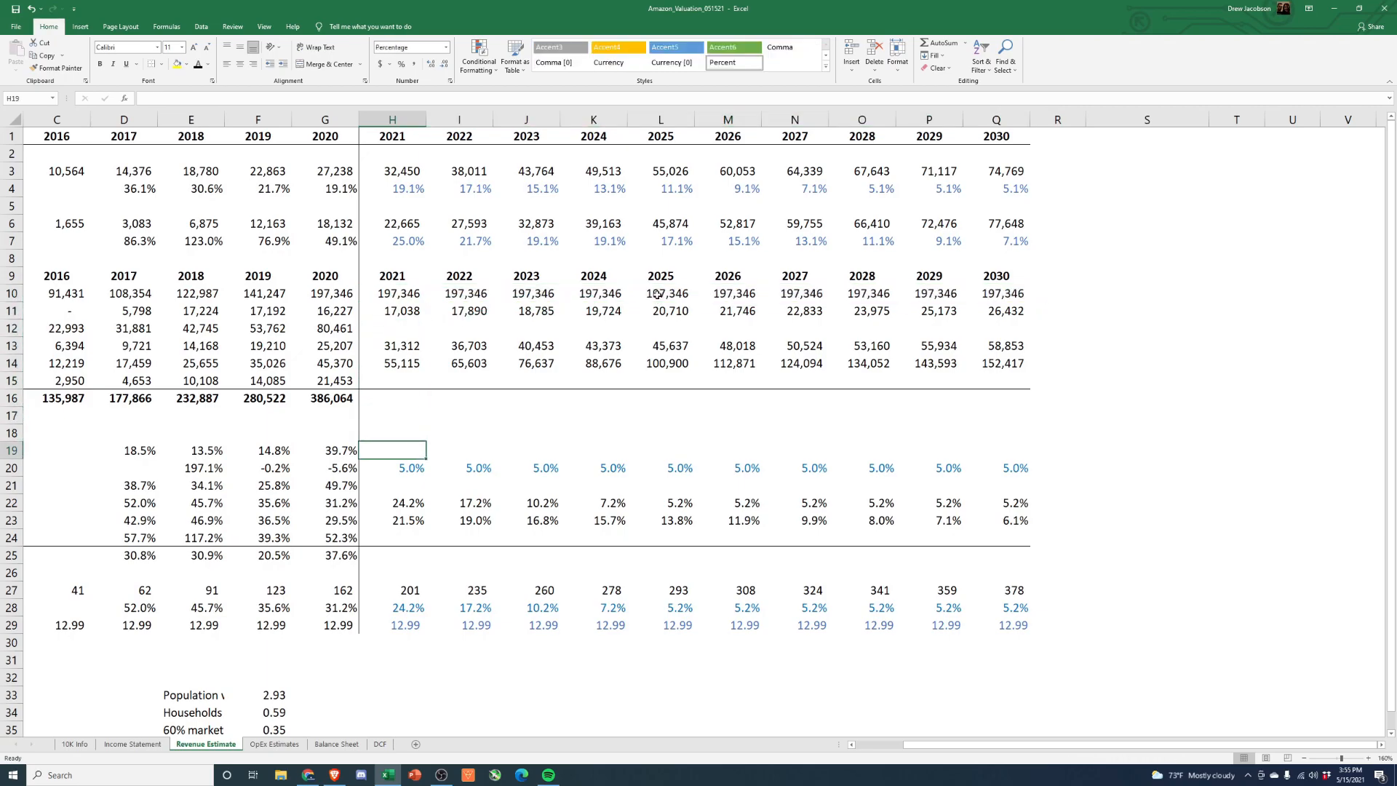
{"action": "type", "text": "12"}
{"action": "key", "text": "Return"}
Step: Calculate the 2022 Online Stores growth in I19 as the prior year's rate minus .005 (H19-.005)
{"action": "key", "text": "Up"}
{"action": "key", "text": "Right"}
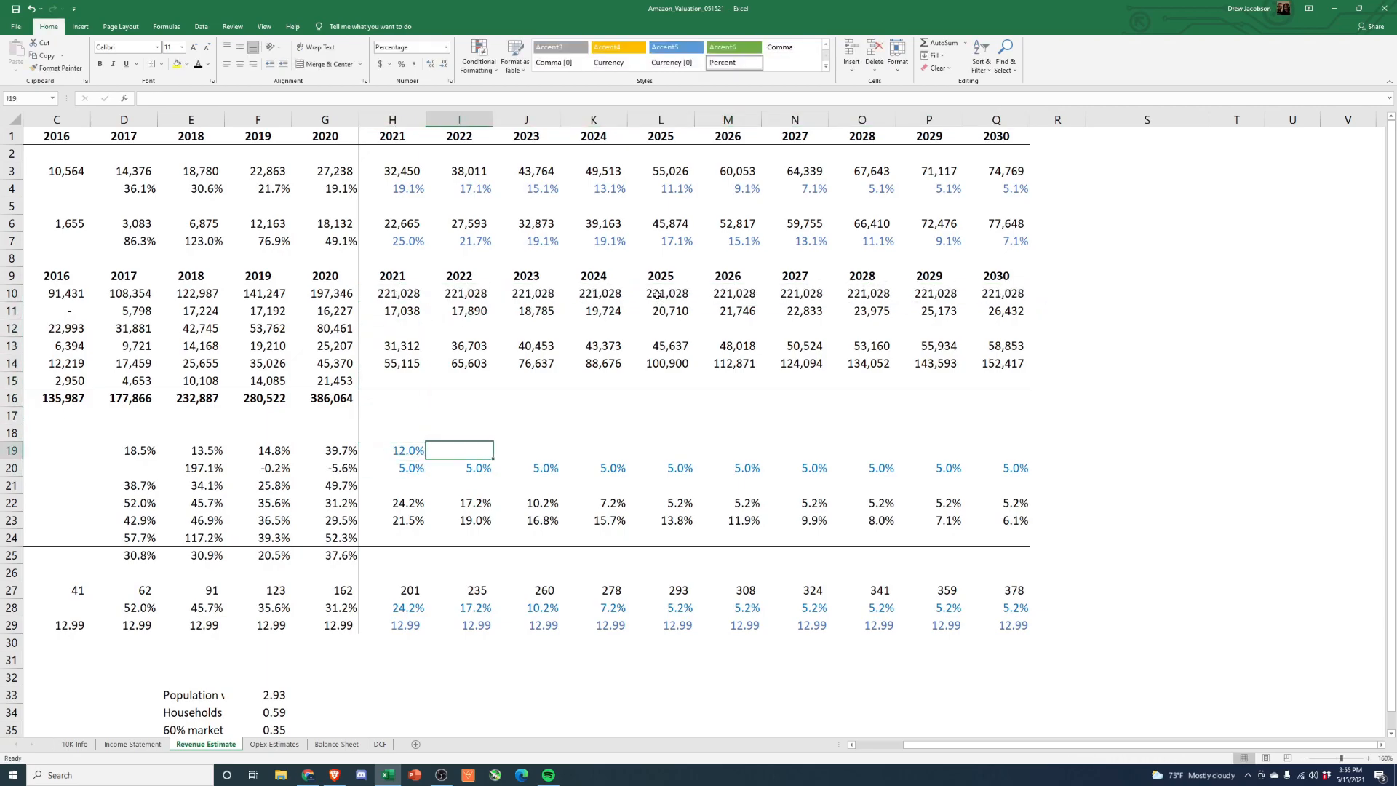
{"action": "type", "text": "+"}
{"action": "key", "text": "Left"}
{"action": "type", "text": "-.00"}
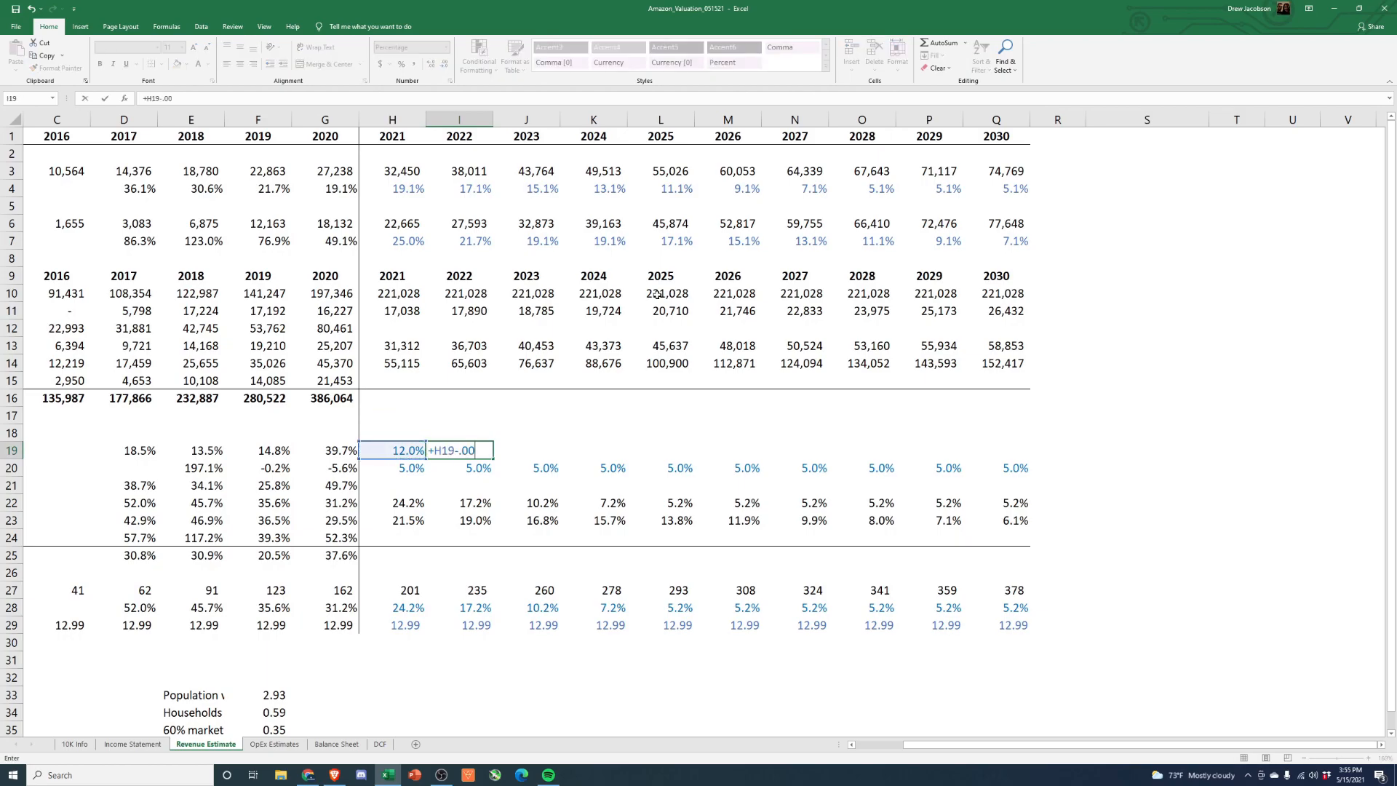
{"action": "type", "text": "5"}
{"action": "key", "text": "Return"}
Step: Copy the declining growth formula from I19 across the Online Stores years 2023 to 2026 in J19:M19
{"action": "key", "text": "Up"}
{"action": "key", "text": "ctrl+c"}
{"action": "key", "text": "shift+Right"}
{"action": "key", "text": "shift+Right"}
{"action": "key", "text": "shift+Right"}
{"action": "key", "text": "shift+Right"}
{"action": "key", "text": "alt+e"}
{"action": "key", "text": "s"}
{"action": "key", "text": "Return"}
Step: Copy the declining Online Stores growth formula from M19 into the 2027 to 2030 columns, N19:Q19
{"action": "key", "text": "Right"}
{"action": "key", "text": "Right"}
{"action": "key", "text": "Right"}
{"action": "key", "text": "Right"}
{"action": "key", "text": "ctrl+c"}
{"action": "key", "text": "Right"}
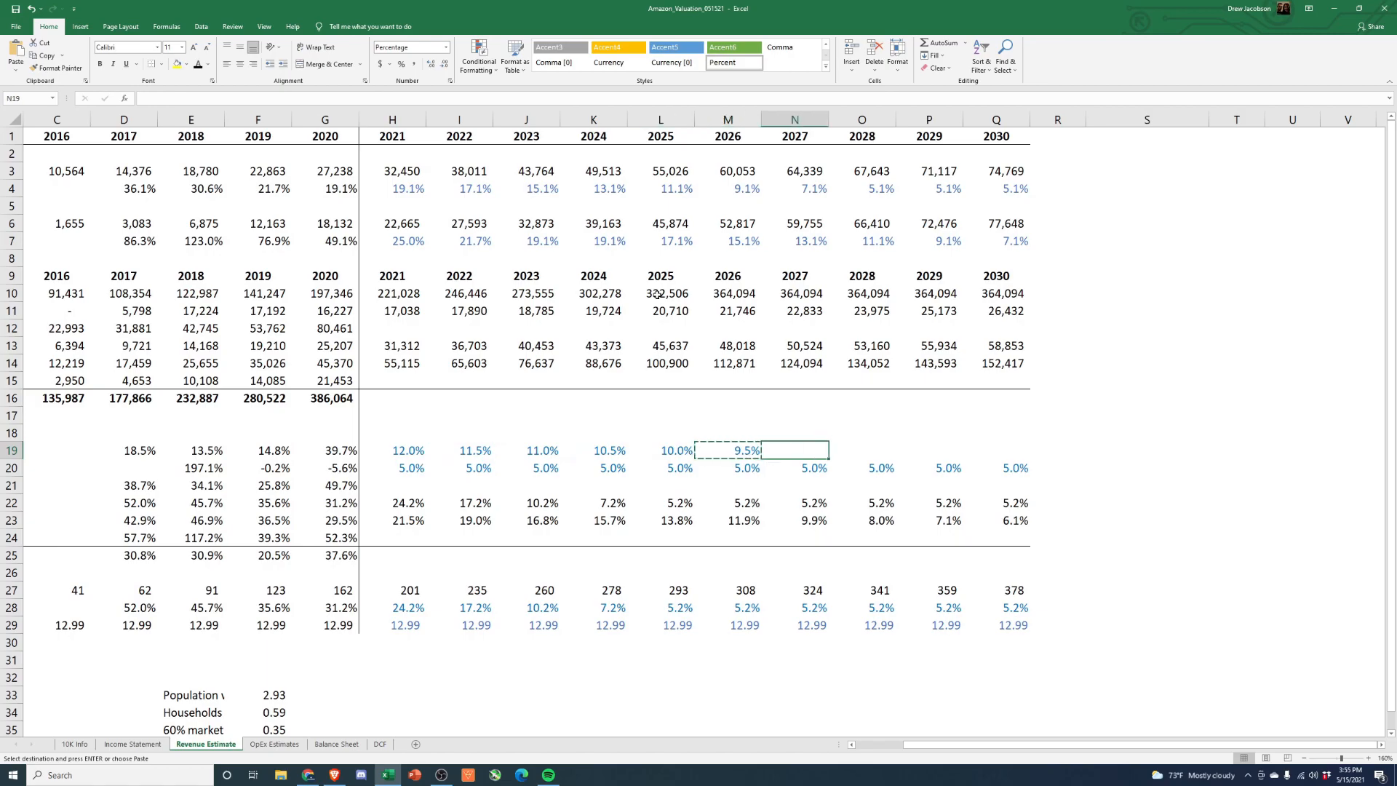
{"action": "key", "text": "shift+Right"}
{"action": "key", "text": "shift+Right"}
{"action": "key", "text": "shift+Right"}
{"action": "key", "text": "alt+e"}
{"action": "key", "text": "s"}
{"action": "key", "text": "Return"}
{"action": "key", "text": "Left"}
{"action": "key", "text": "Left"}
{"action": "key", "text": "Right"}
{"action": "key", "text": "Right"}
{"action": "key", "text": "Right"}
{"action": "key", "text": "Right"}
{"action": "key", "text": "Right"}
Step: Try a 2021 Online Stores growth forecast of 13% in H19
{"action": "key", "text": "Left"}
{"action": "key", "text": "Left"}
{"action": "key", "text": "Left"}
{"action": "key", "text": "Left"}
{"action": "key", "text": "Left"}
{"action": "key", "text": "Left"}
{"action": "key", "text": "Left"}
{"action": "key", "text": "Left"}
{"action": "key", "text": "Left"}
{"action": "type", "text": "13"}
{"action": "key", "text": "Return"}
Step: Set the 2021 Online Stores growth forecast in H19 to 14% and check the average of the 2017 to 2019 growth rates
{"action": "key", "text": "Up"}
{"action": "type", "text": "14"}
{"action": "key", "text": "Return"}
{"action": "key", "text": "Up"}
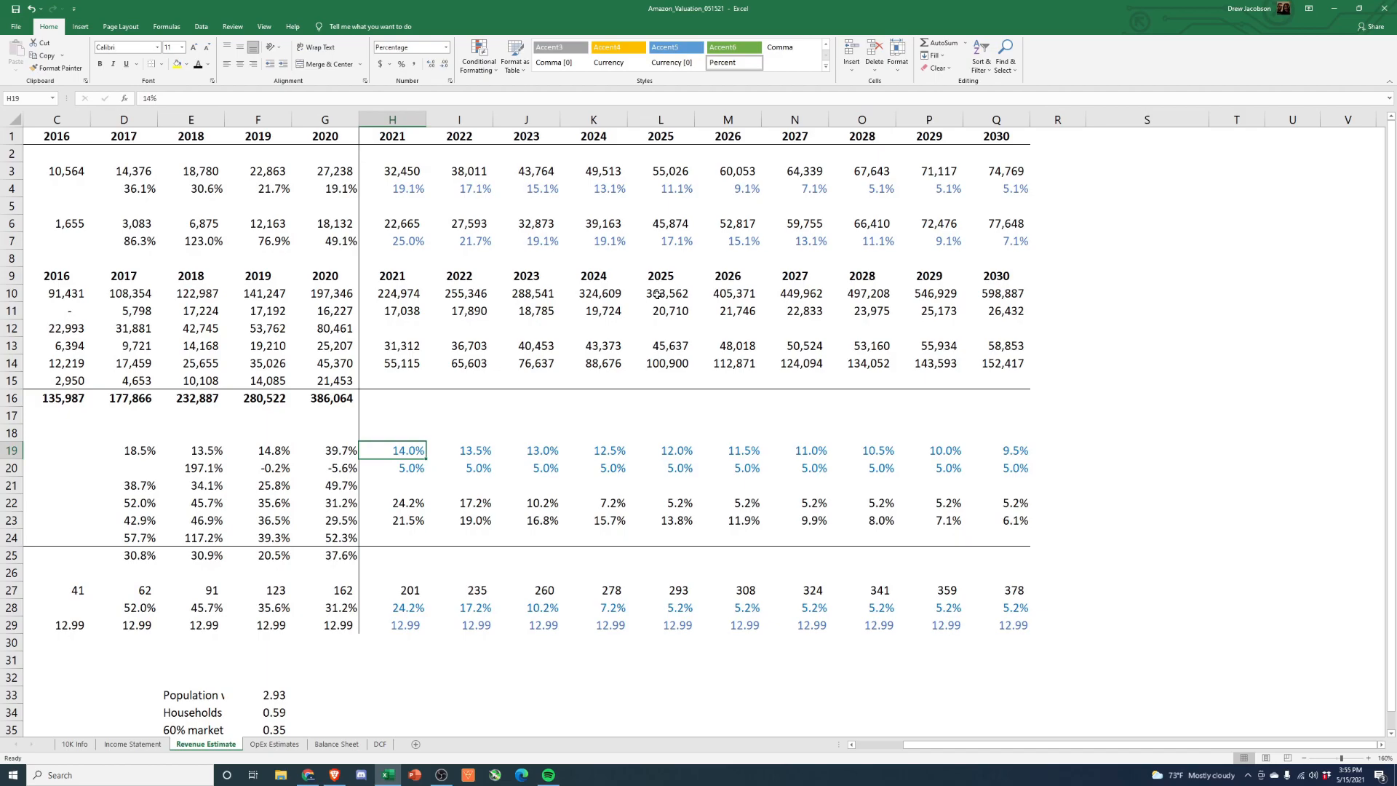
{"action": "left_click_drag", "start_coordinate": [131, 452], "coordinate": [259, 449]}
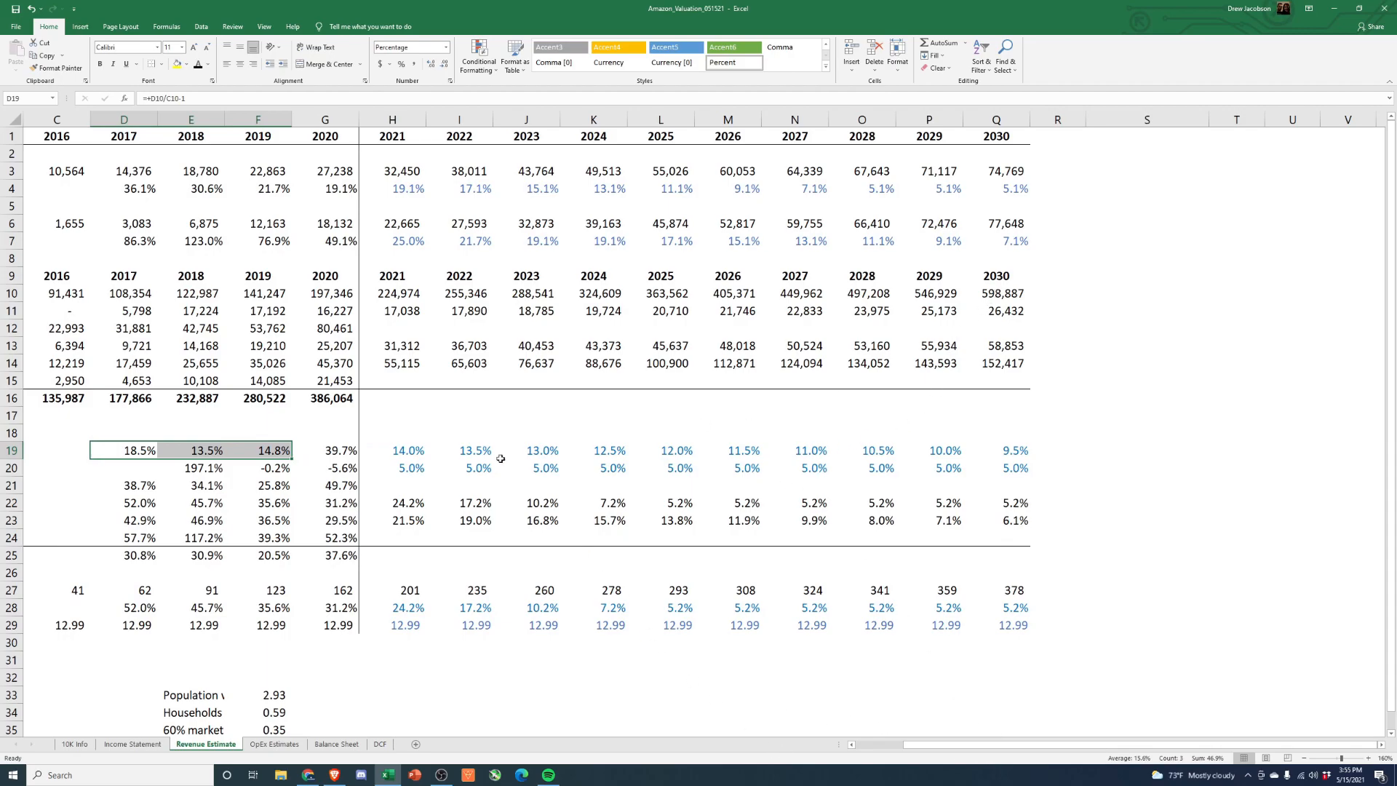
{"action": "left_click_drag", "start_coordinate": [1019, 744], "coordinate": [966, 749]}
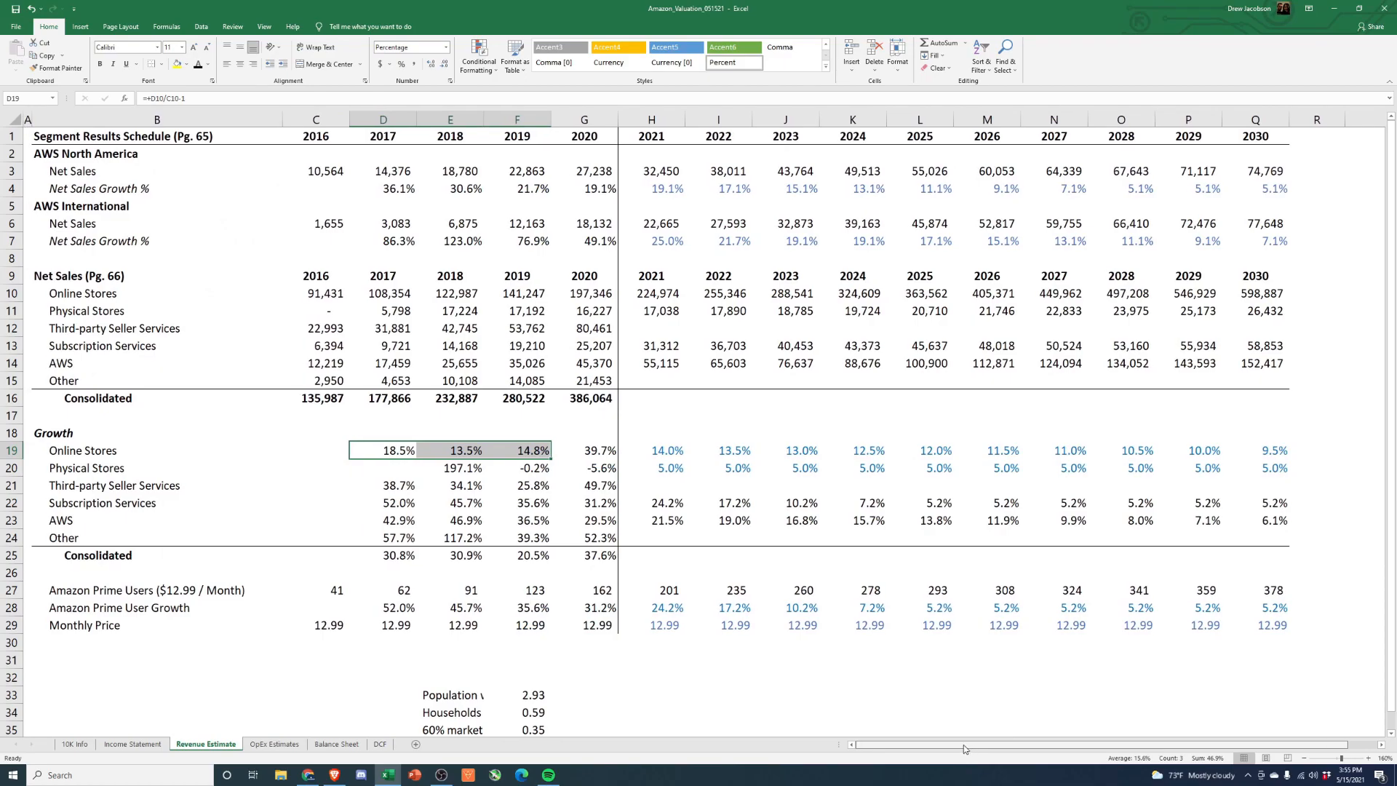
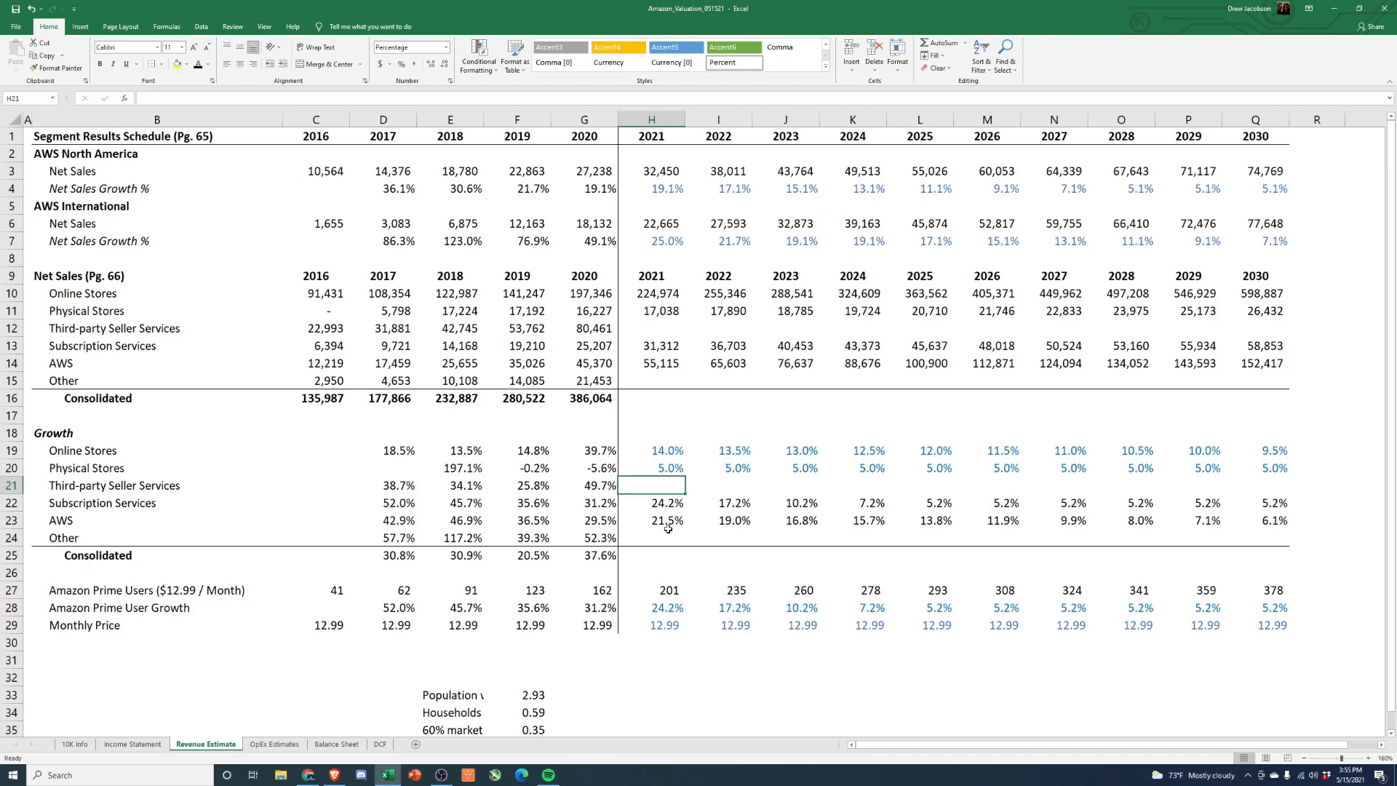
Step: Move the computer access and 60% market penetration assumptions from E33:F35 to B30:C32, directly below the Monthly Price row
{"action": "key", "text": "Down"}
{"action": "key", "text": "Down"}
{"action": "key", "text": "Down"}
{"action": "key", "text": "Down"}
{"action": "key", "text": "Down"}
{"action": "key", "text": "Down"}
{"action": "key", "text": "Down"}
{"action": "key", "text": "Down"}
{"action": "key", "text": "Down"}
{"action": "key", "text": "Down"}
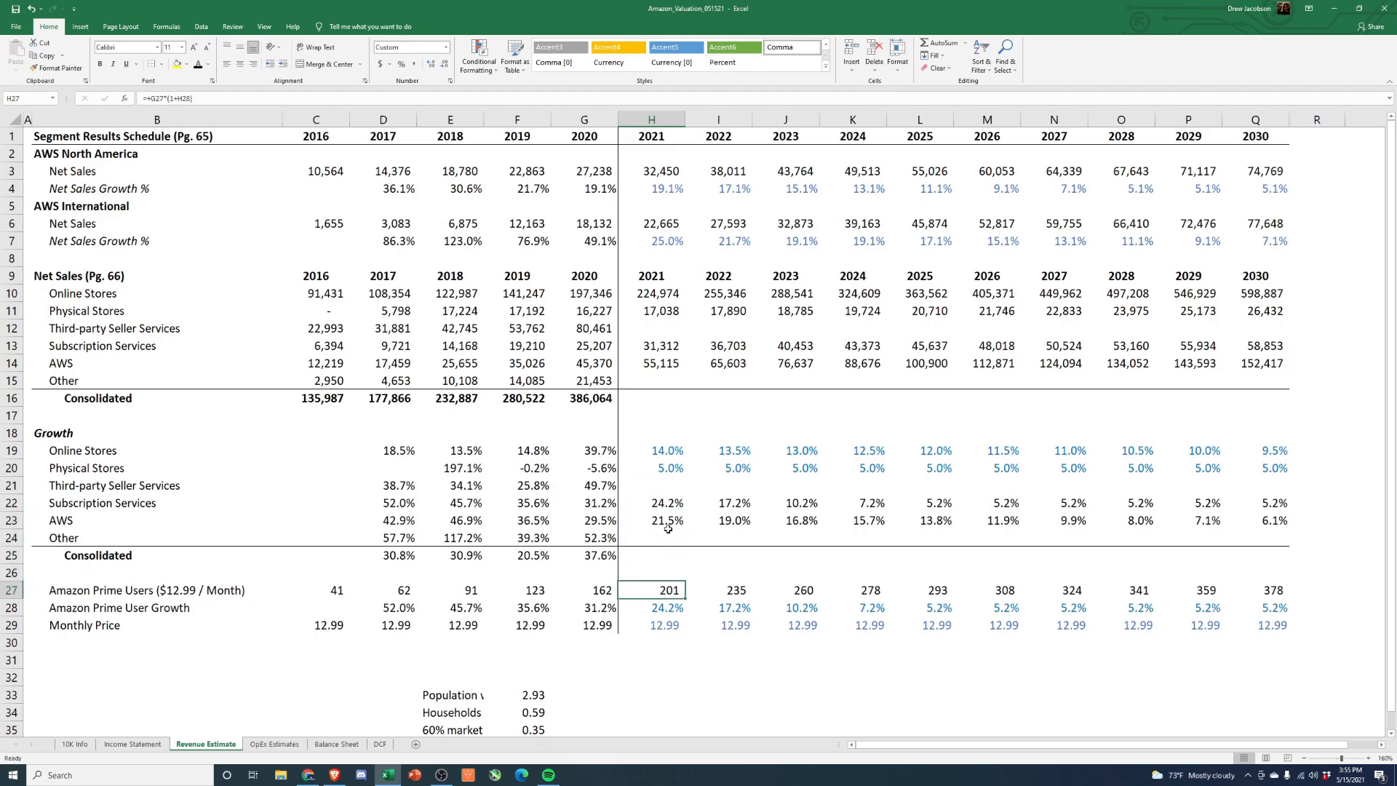
{"action": "key", "text": "Left"}
{"action": "key", "text": "Left"}
{"action": "key", "text": "Down"}
{"action": "key", "text": "Down"}
{"action": "key", "text": "Left"}
{"action": "key", "text": "shift+Right"}
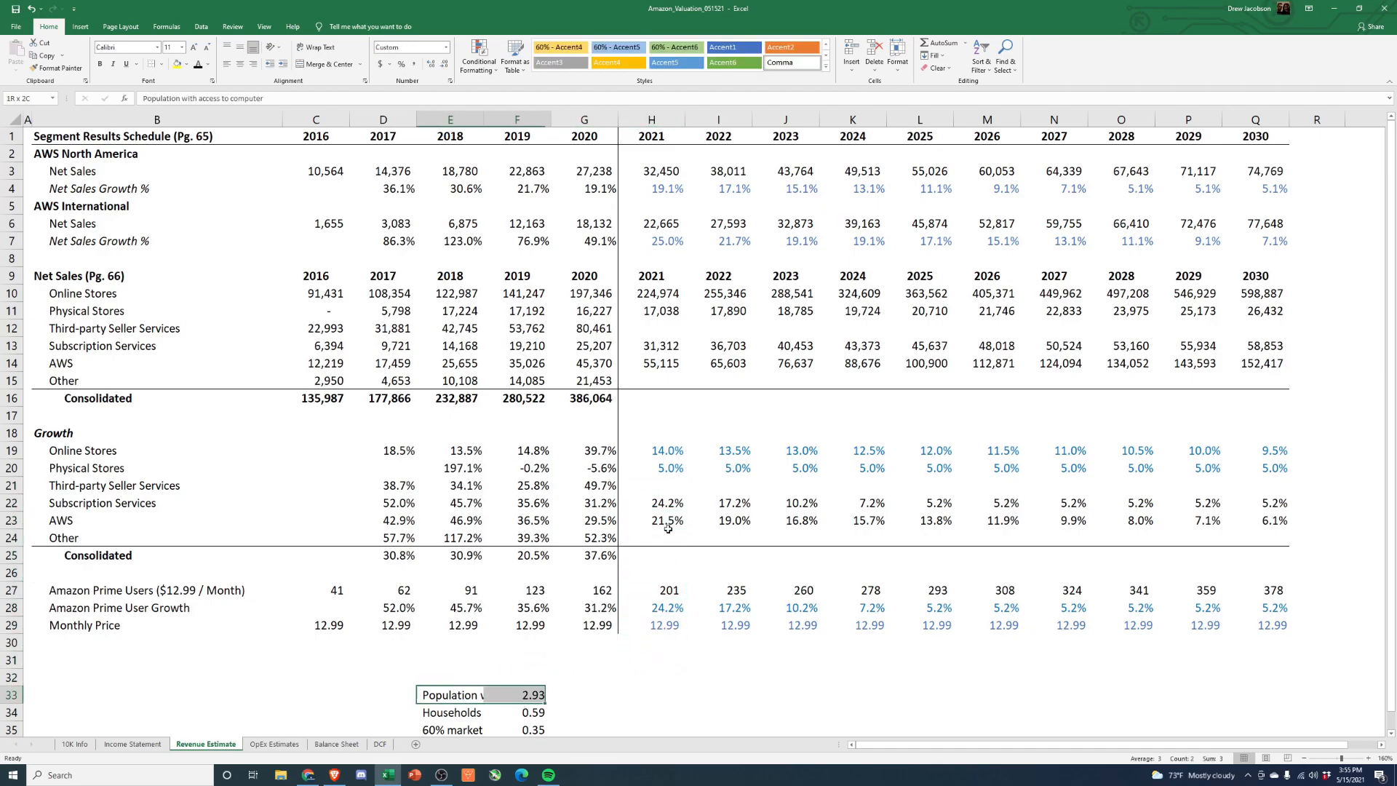
{"action": "key", "text": "shift+Down"}
{"action": "key", "text": "shift+Down"}
{"action": "key", "text": "ctrl+c"}
{"action": "key", "text": "Left"}
{"action": "key", "text": "Left"}
{"action": "key", "text": "Left"}
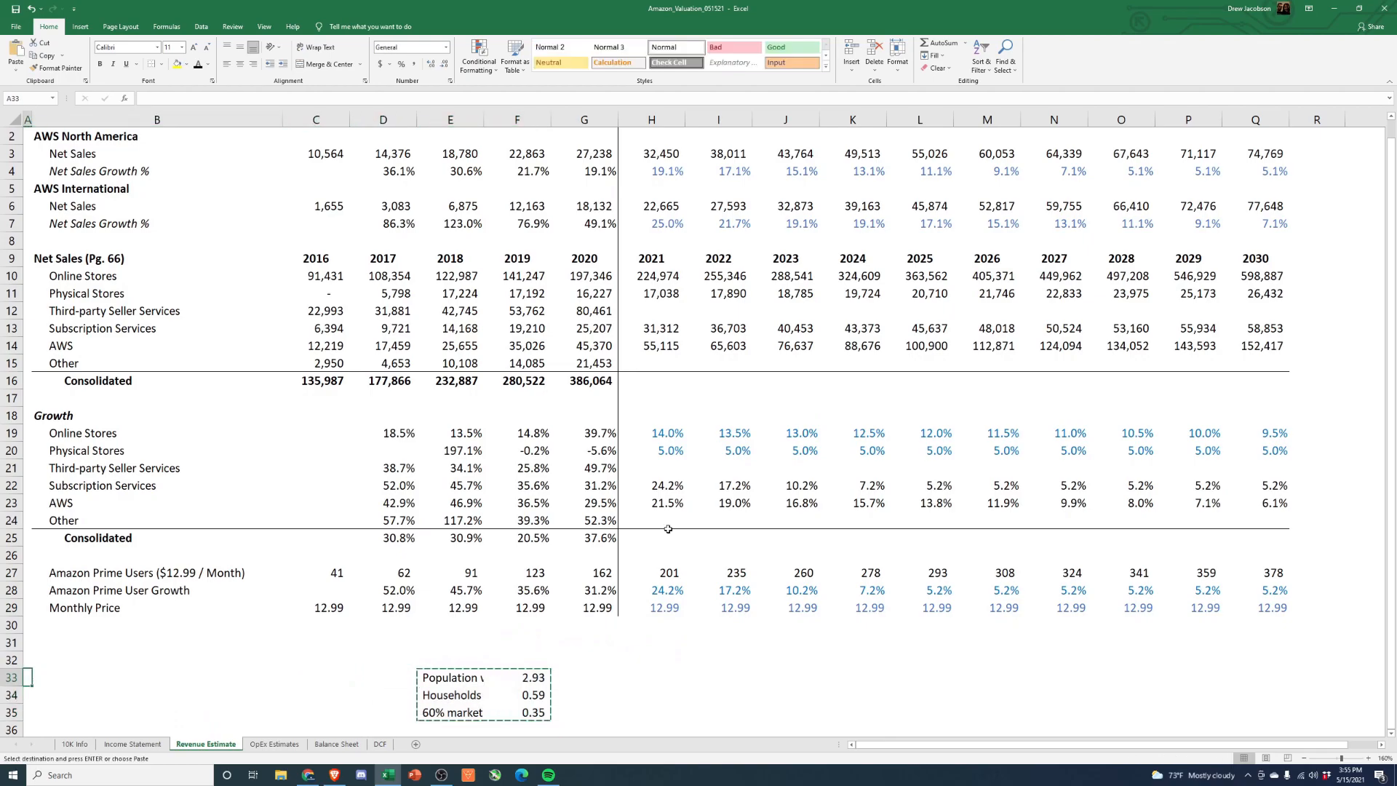
{"action": "key", "text": "Up"}
{"action": "key", "text": "Up"}
{"action": "key", "text": "Up"}
{"action": "key", "text": "Return"}
Step: Calculate 2020 Third-party Seller Services sales as a share of Online Stores sales in G34 (G12/G10)
{"action": "key", "text": "Down"}
{"action": "key", "text": "Right"}
{"action": "key", "text": "Right"}
{"action": "key", "text": "Down"}
{"action": "key", "text": "Down"}
{"action": "key", "text": "Down"}
{"action": "key", "text": "Right"}
{"action": "key", "text": "Right"}
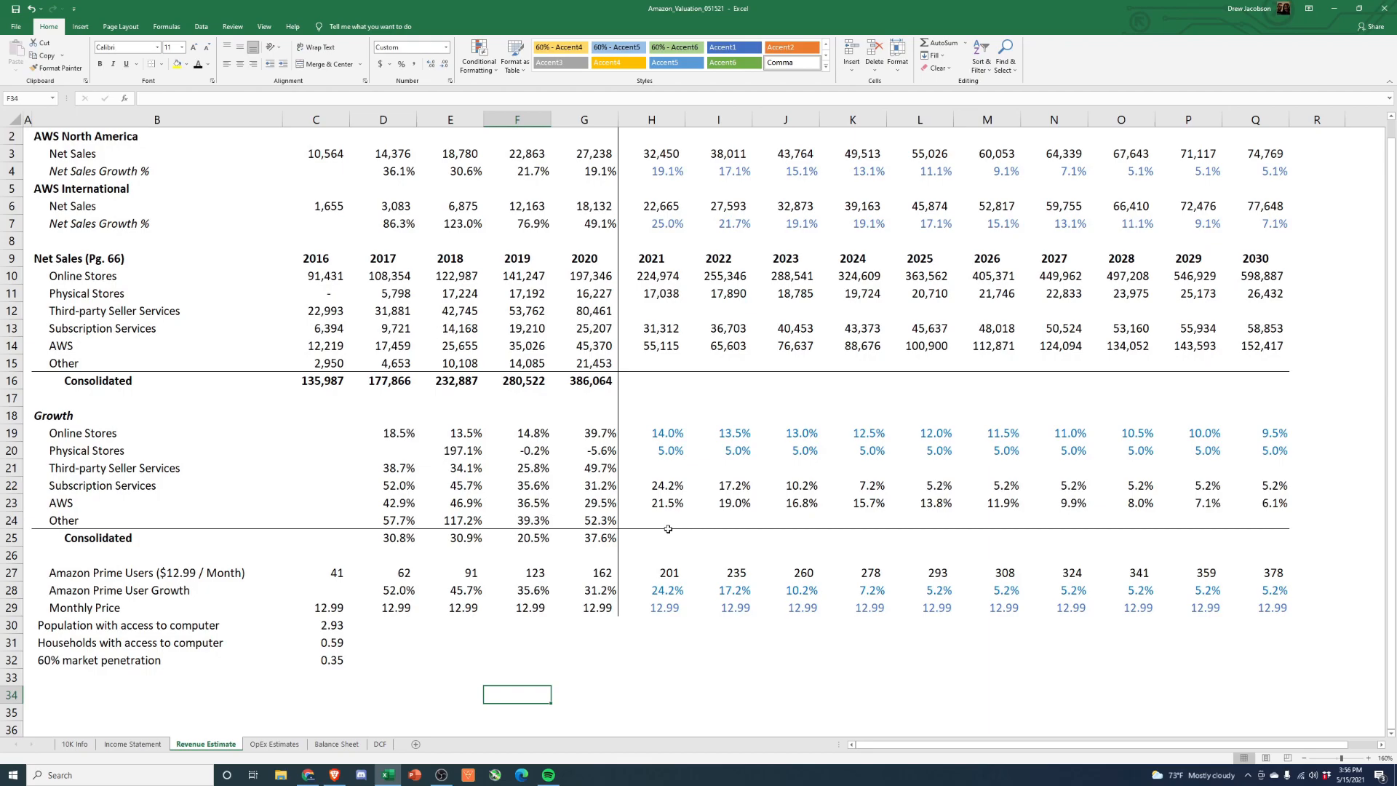
{"action": "key", "text": "Right"}
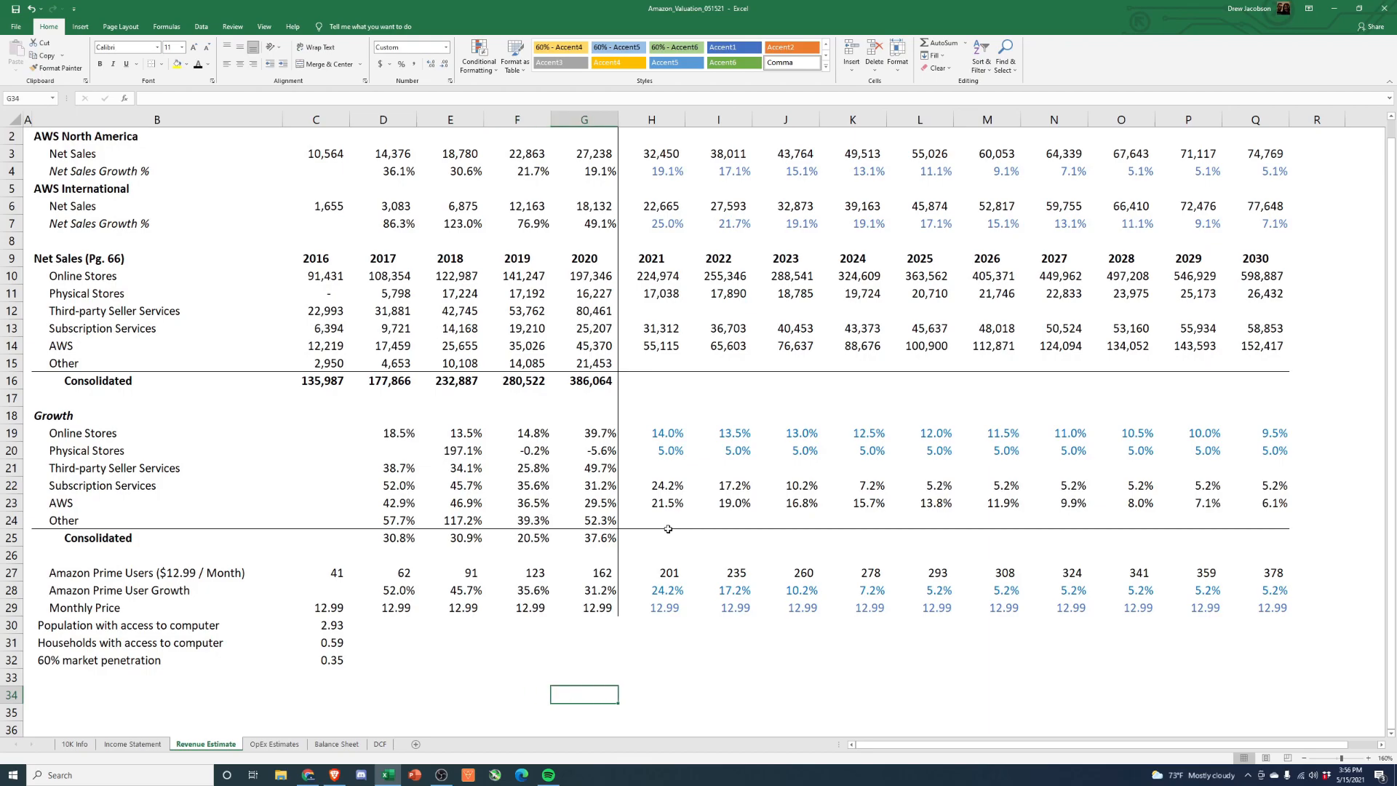
{"action": "type", "text": "+"}
{"action": "key", "text": "Up"}
{"action": "key", "text": "Up"}
{"action": "key", "text": "Up"}
{"action": "key", "text": "Up"}
{"action": "key", "text": "Up"}
{"action": "key", "text": "Up"}
{"action": "key", "text": "Up"}
{"action": "key", "text": "Up"}
{"action": "key", "text": "Up"}
{"action": "key", "text": "Up"}
{"action": "key", "text": "Up"}
{"action": "key", "text": "Up"}
{"action": "key", "text": "Up"}
{"action": "key", "text": "Up"}
{"action": "key", "text": "Up"}
{"action": "key", "text": "Up"}
{"action": "key", "text": "Up"}
{"action": "key", "text": "Up"}
{"action": "key", "text": "Up"}
{"action": "key", "text": "Up"}
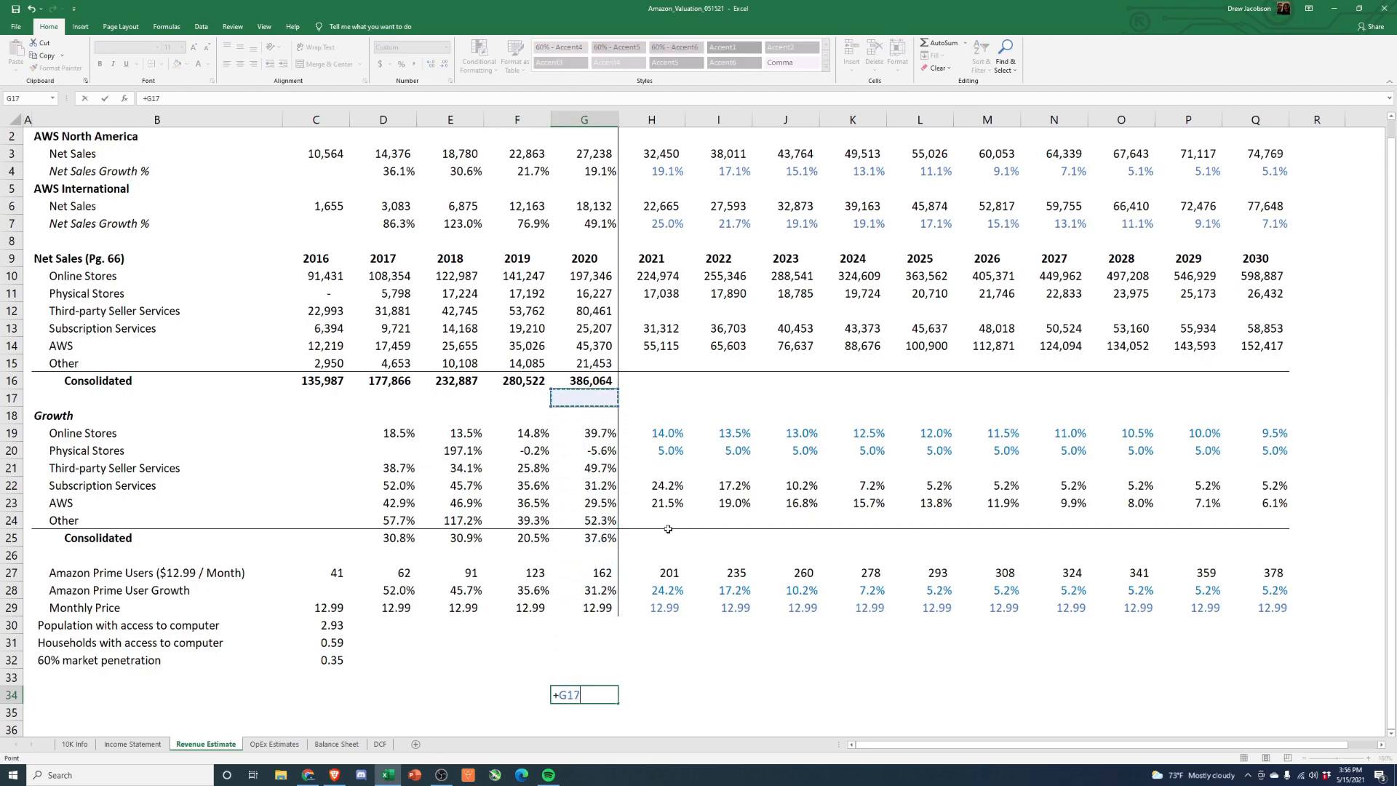
{"action": "key", "text": "Up"}
{"action": "key", "text": "Up"}
{"action": "type", "text": "/"}
{"action": "key", "text": "Up"}
{"action": "key", "text": "Up"}
{"action": "key", "text": "Up"}
{"action": "key", "text": "Up"}
{"action": "key", "text": "Up"}
{"action": "key", "text": "Up"}
{"action": "key", "text": "Up"}
{"action": "key", "text": "Up"}
{"action": "key", "text": "Up"}
{"action": "key", "text": "Up"}
{"action": "key", "text": "Up"}
{"action": "key", "text": "Up"}
{"action": "key", "text": "Up"}
{"action": "key", "text": "Up"}
{"action": "key", "text": "Up"}
{"action": "key", "text": "Up"}
{"action": "key", "text": "Up"}
{"action": "key", "text": "Up"}
{"action": "key", "text": "Up"}
{"action": "key", "text": "Up"}
{"action": "key", "text": "Up"}
{"action": "key", "text": "Up"}
{"action": "key", "text": "Up"}
{"action": "key", "text": "Up"}
{"action": "key", "text": "Return"}
Step: Format the 2020 sales ratio in G34 as a percentage with one decimal
{"action": "key", "text": "Up"}
{"action": "key", "text": "ctrl+shift+5"}
{"action": "key", "text": "alt+h"}
{"action": "key", "text": "0"}
Step: Copy the third-party to Online Stores ratio from G34 back across 2016 to 2019 in C34:F34
{"action": "key", "text": "ctrl+c"}
{"action": "key", "text": "Left"}
{"action": "key", "text": "ctrl+v"}
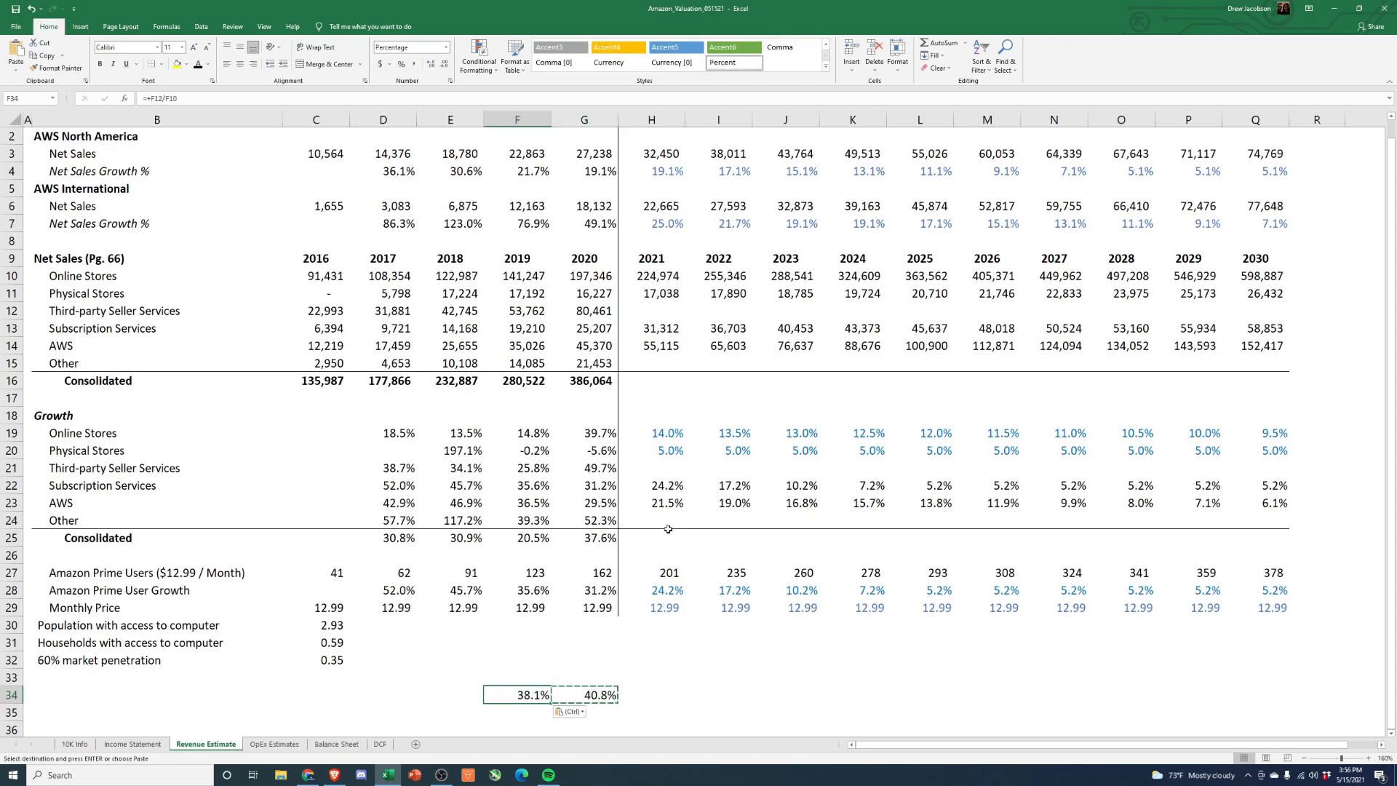
{"action": "key", "text": "Left"}
{"action": "key", "text": "ctrl+v"}
{"action": "key", "text": "Left"}
{"action": "key", "text": "ctrl+v"}
{"action": "key", "text": "Left"}
{"action": "key", "text": "Return"}
{"action": "key", "text": "Right"}
{"action": "key", "text": "Right"}
{"action": "key", "text": "Right"}
{"action": "key", "text": "Right"}
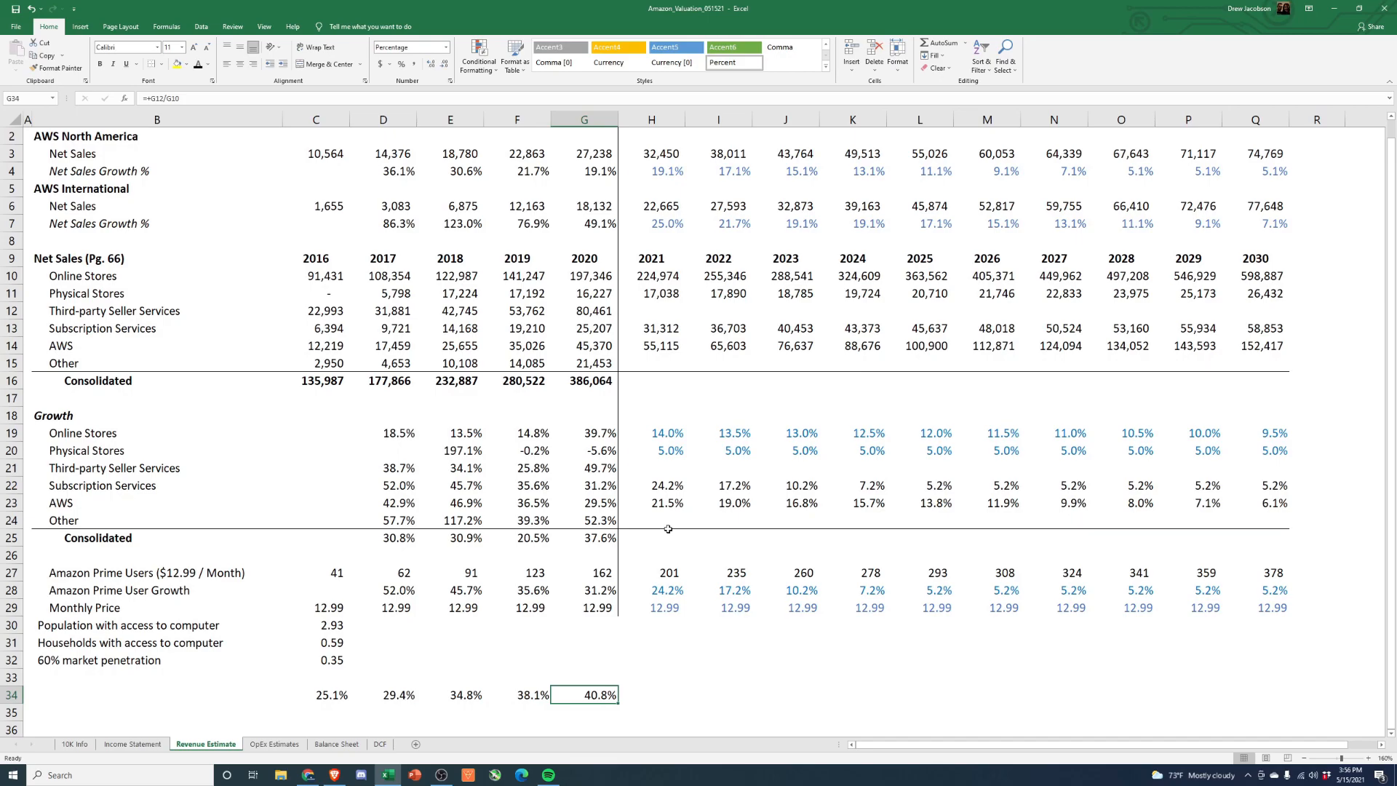
{"action": "key", "text": "Right"}
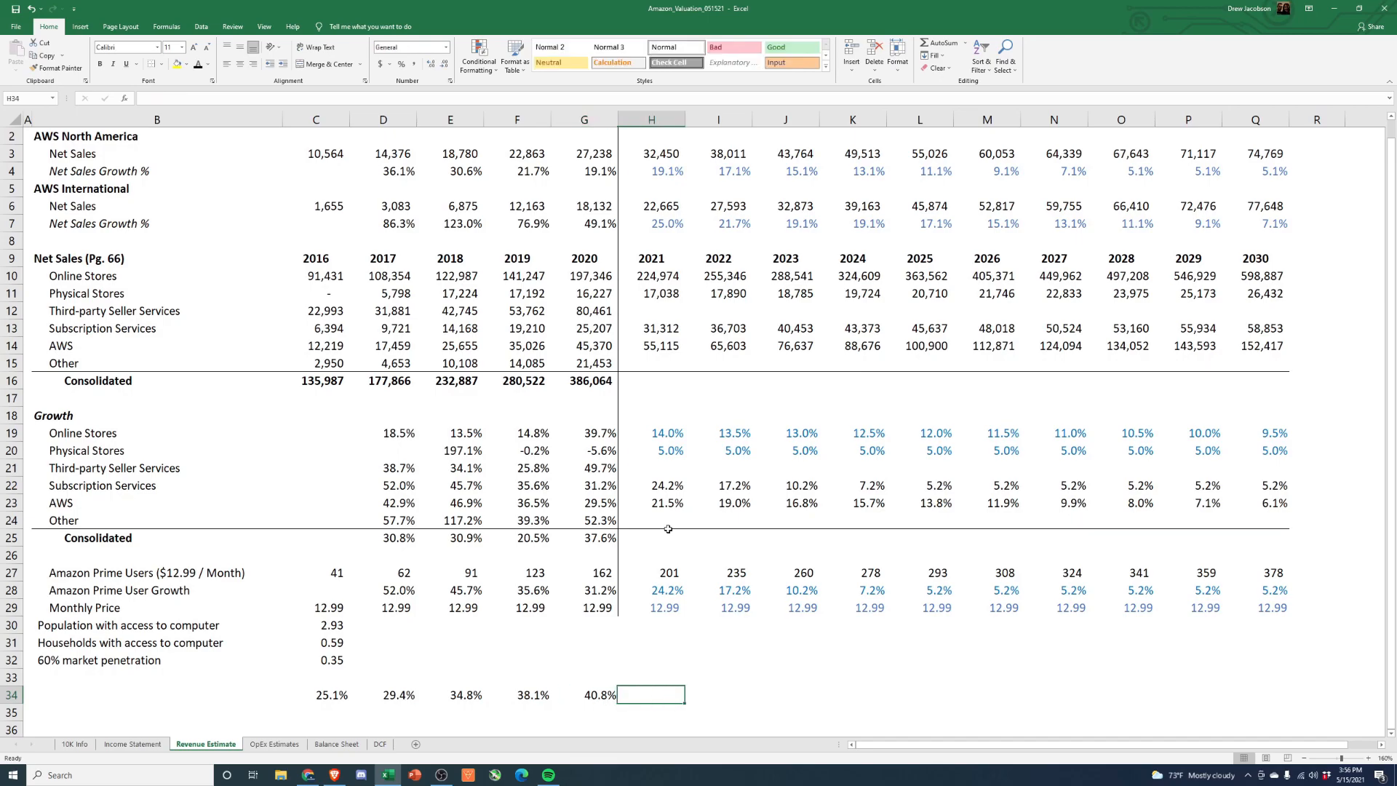
{"action": "key", "text": "Left"}
{"action": "key", "text": "Left"}
{"action": "key", "text": "Left"}
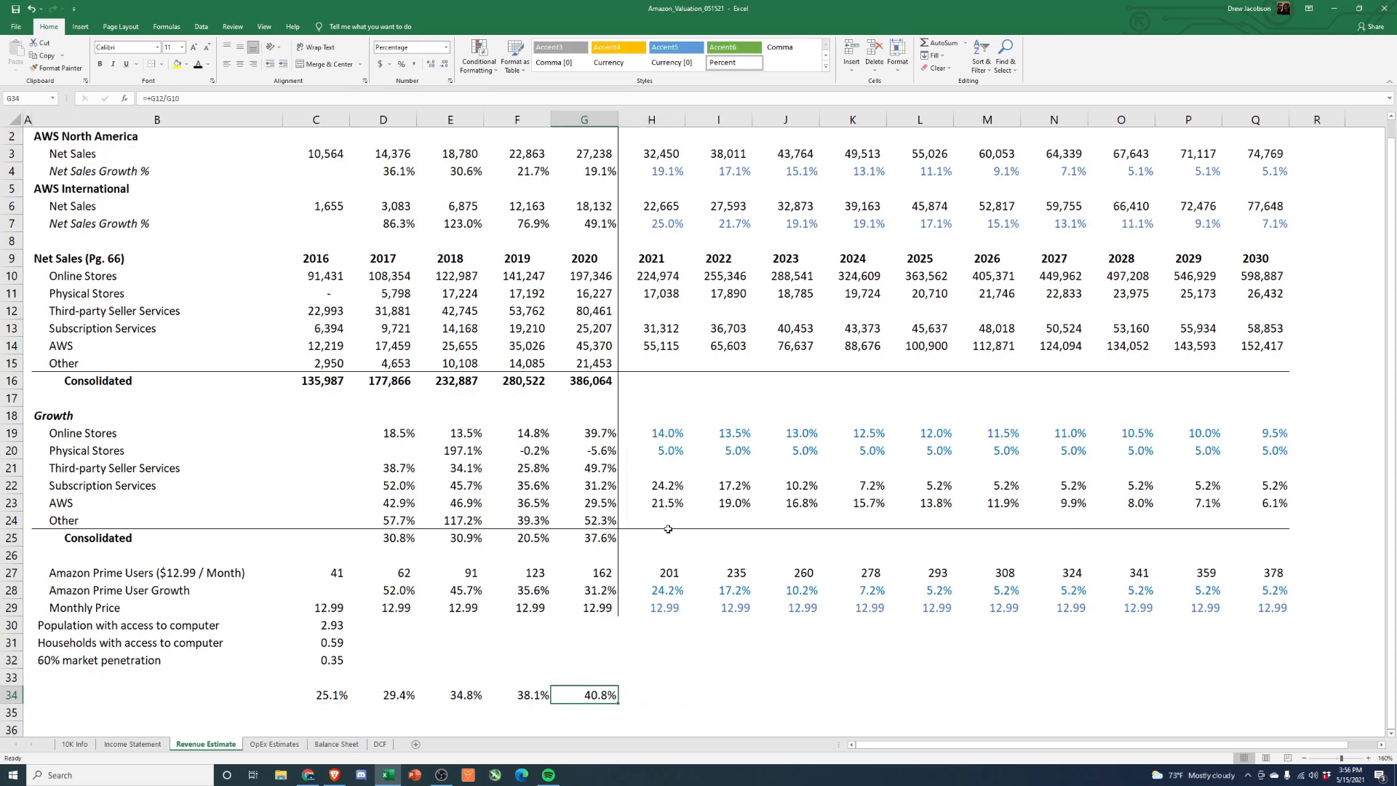
{"action": "key", "text": "Right"}
{"action": "key", "text": "Right"}
{"action": "key", "text": "Left"}
{"action": "key", "text": "Left"}
{"action": "key", "text": "Left"}
{"action": "key", "text": "Left"}
{"action": "key", "text": "Right"}
{"action": "key", "text": "Right"}
{"action": "key", "text": "Right"}
{"action": "key", "text": "Right"}
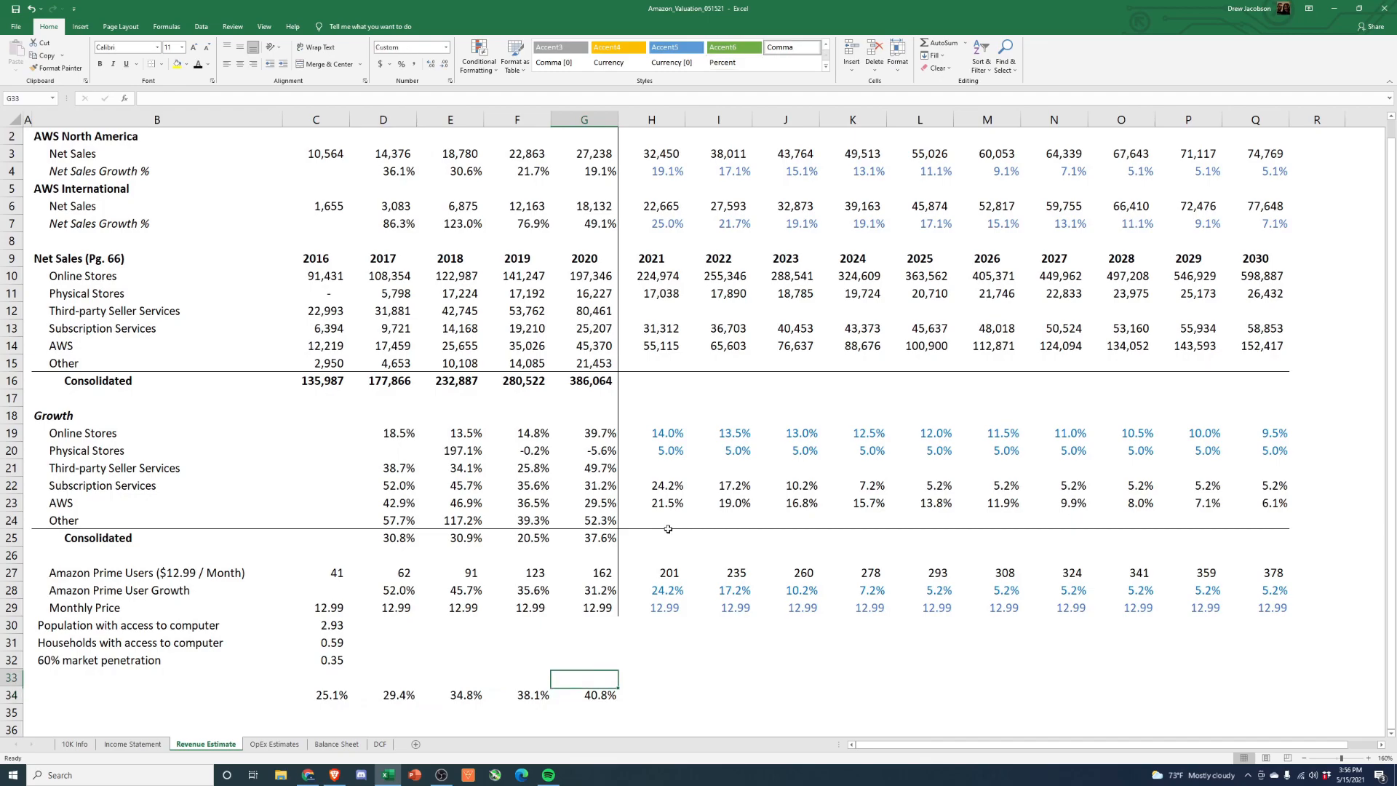
Step: Label the ratio row in B34 as "Third-party Seller Services"
{"action": "key", "text": "Left"}
{"action": "key", "text": "Left"}
{"action": "key", "text": "Left"}
{"action": "key", "text": "Left"}
{"action": "key", "text": "Left"}
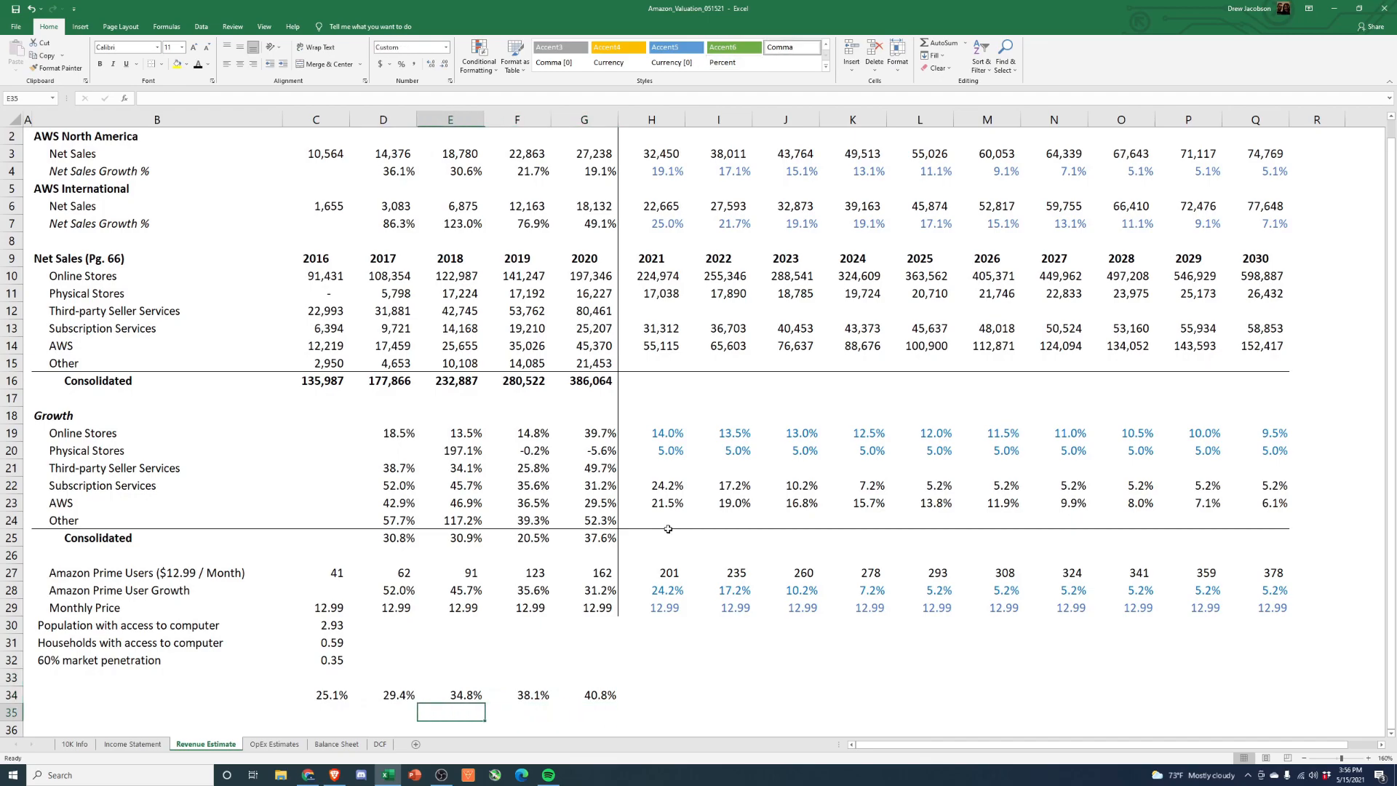
{"action": "type", "text": "Am"}
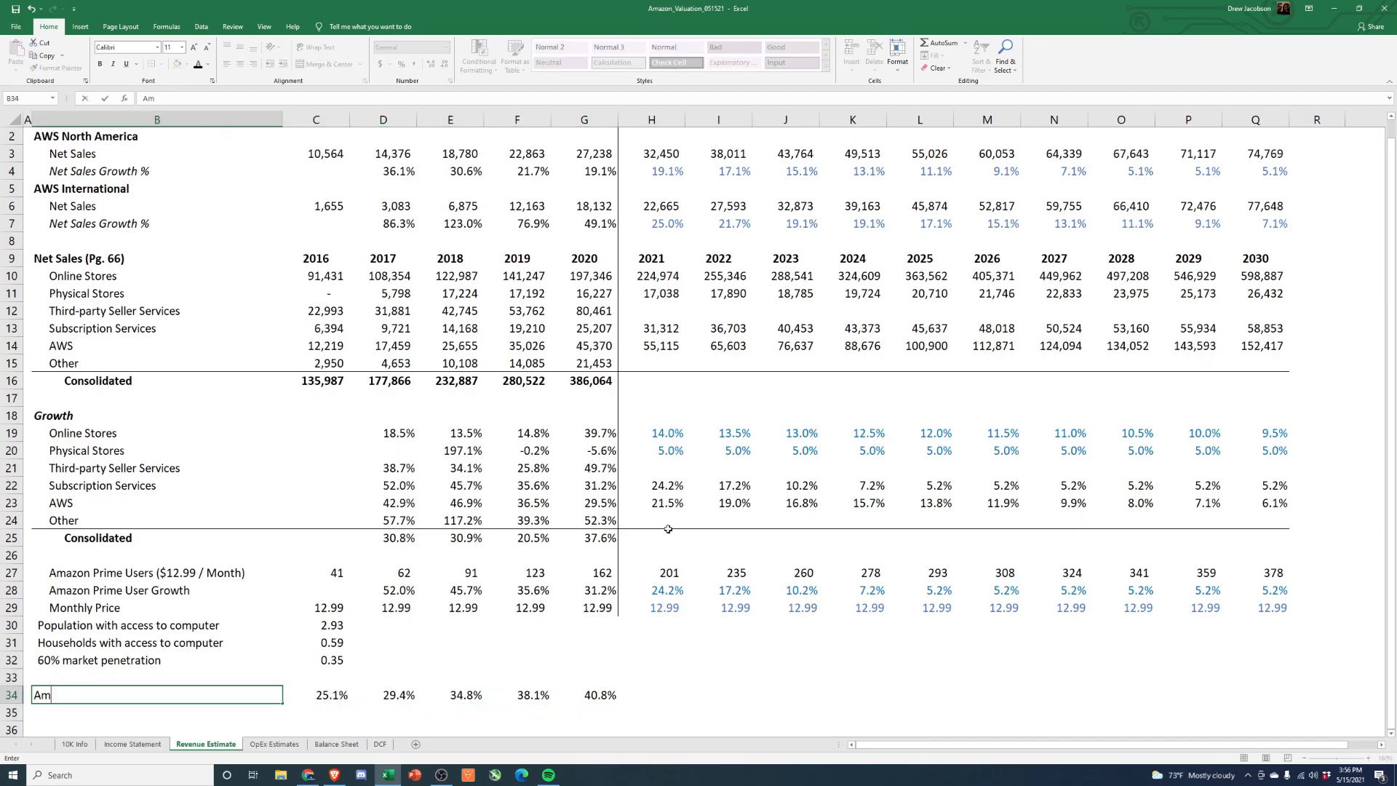
{"action": "type", "text": "az"}
{"action": "key", "text": "BackSpace"}
{"action": "key", "text": "BackSpace"}
{"action": "key", "text": "BackSpace"}
{"action": "type", "text": "Thir"}
{"action": "type", "text": "vices"}
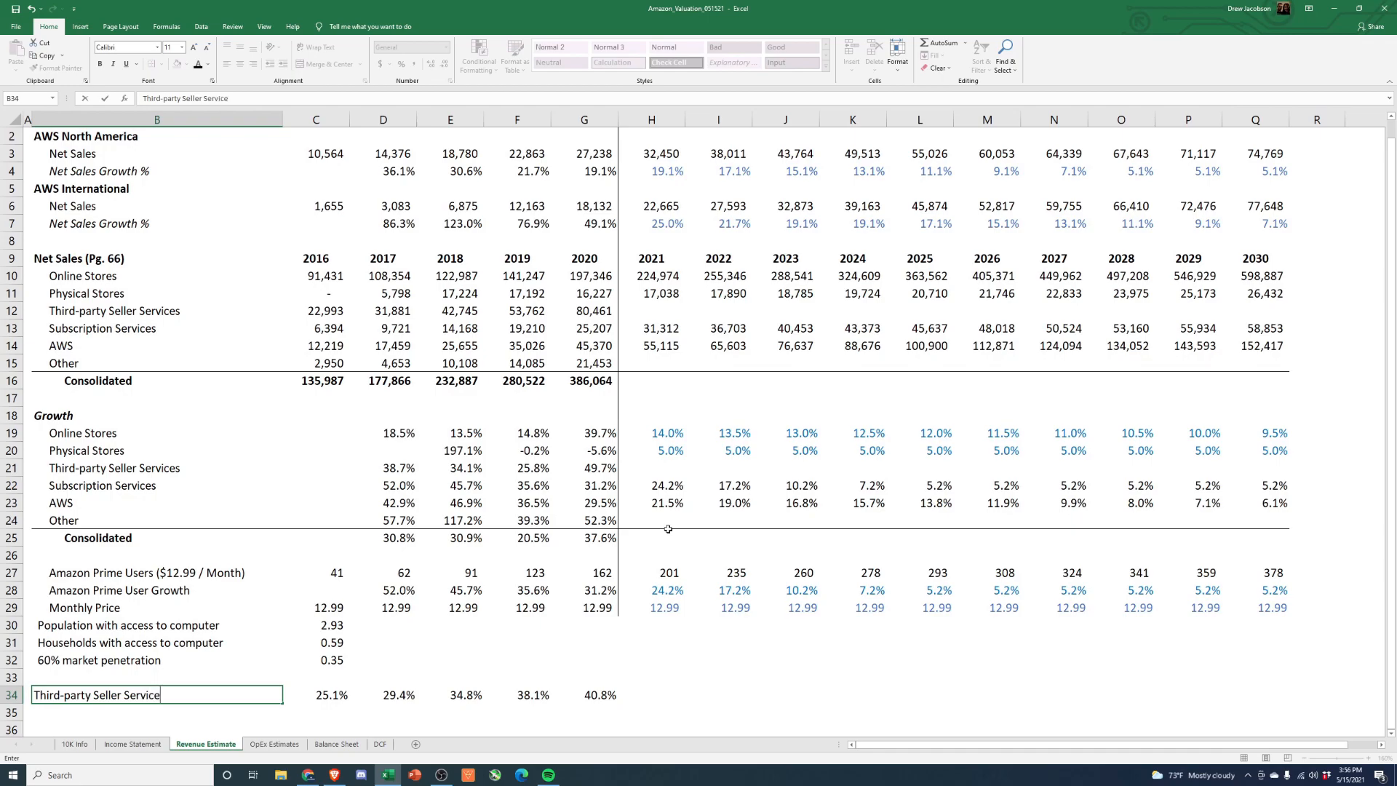
{"action": "key", "text": "Tab"}
Step: Add a right border to the 2020 ratio in G34 to continue the divider between historical and forecast years
{"action": "key", "text": "Tab"}
{"action": "key", "text": "Tab"}
{"action": "key", "text": "Tab"}
{"action": "key", "text": "Tab"}
{"action": "key", "text": "Tab"}
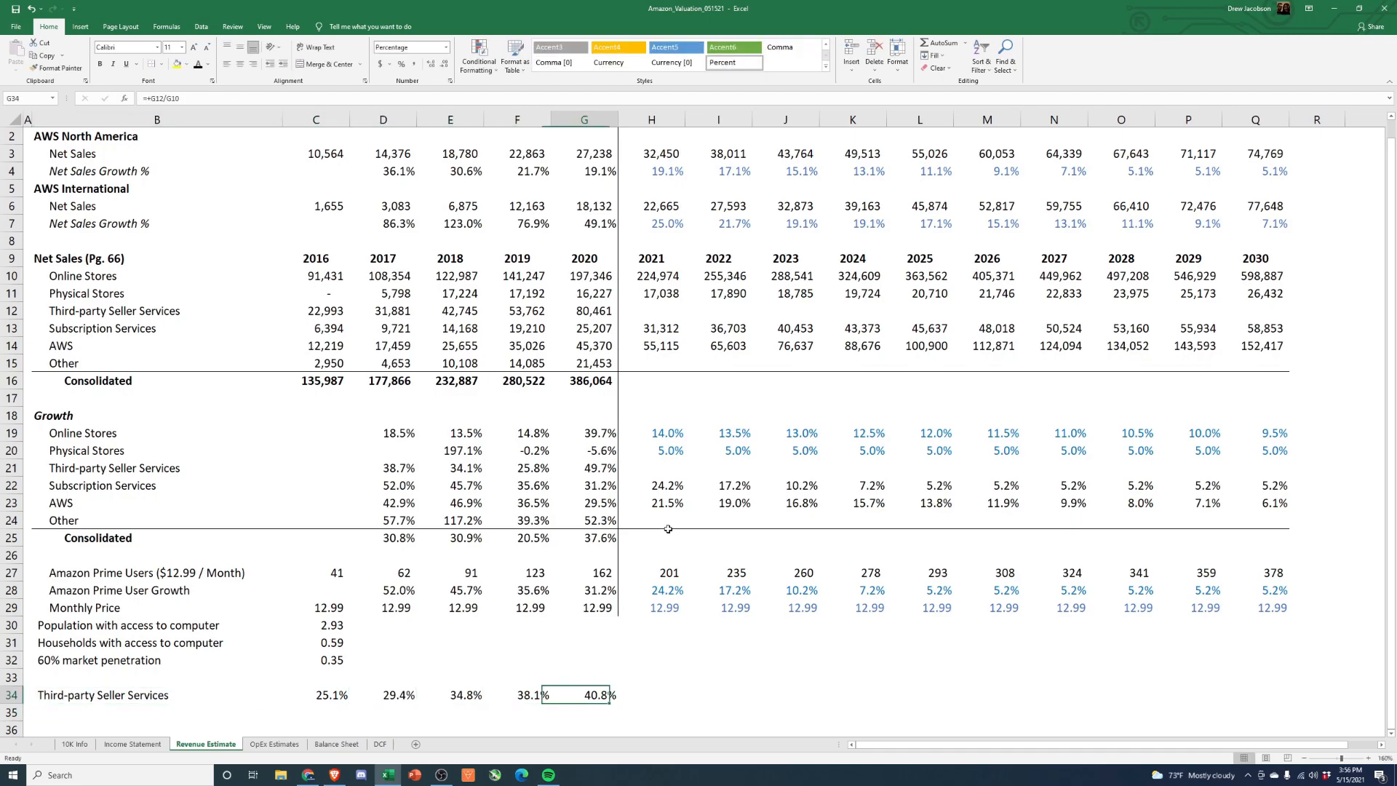
Step: Extend the row label in B34 to "Third-party Seller Services % Online Stores"
{"action": "key", "text": "Left"}
{"action": "key", "text": "Left"}
{"action": "key", "text": "Left"}
{"action": "key", "text": "Left"}
{"action": "key", "text": "Left"}
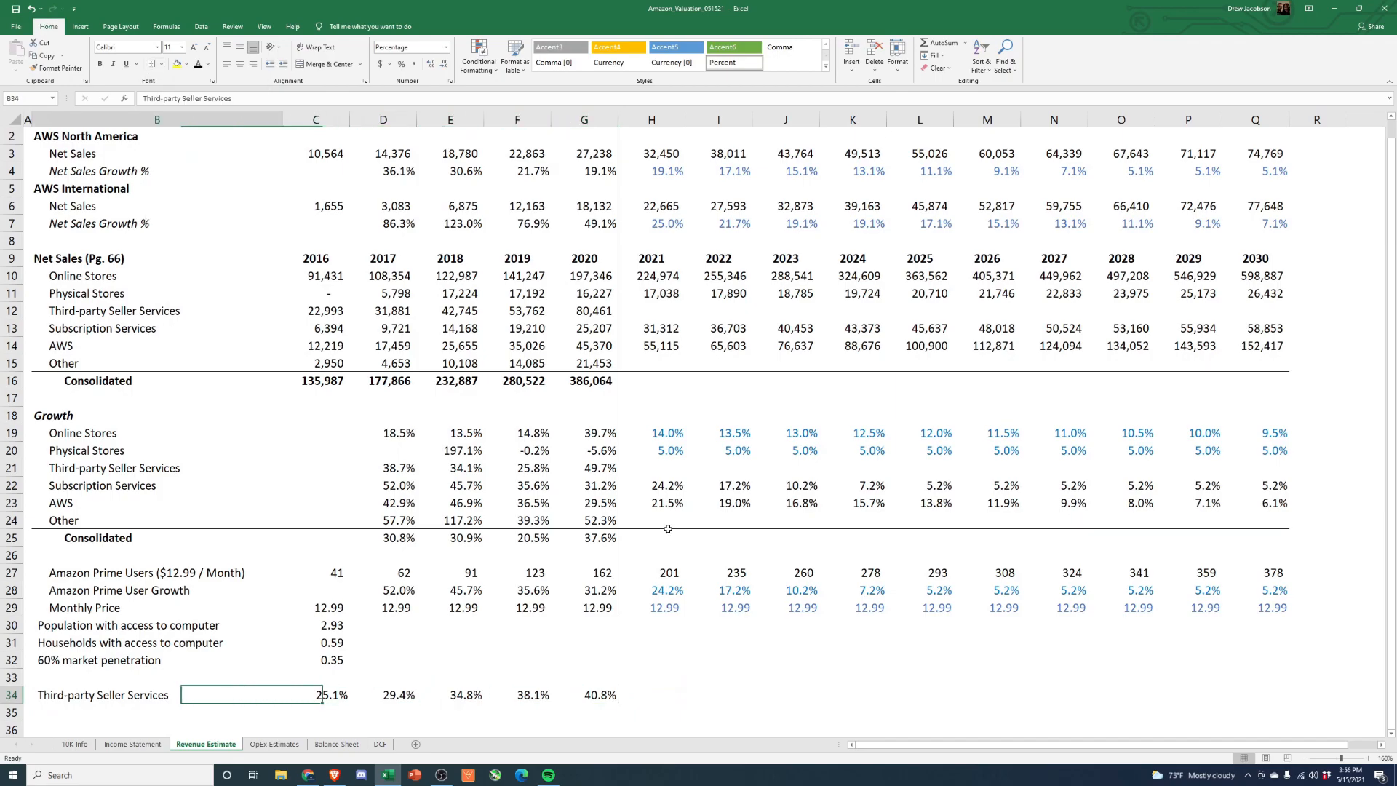
{"action": "key", "text": "Left"}
{"action": "key", "text": "F2"}
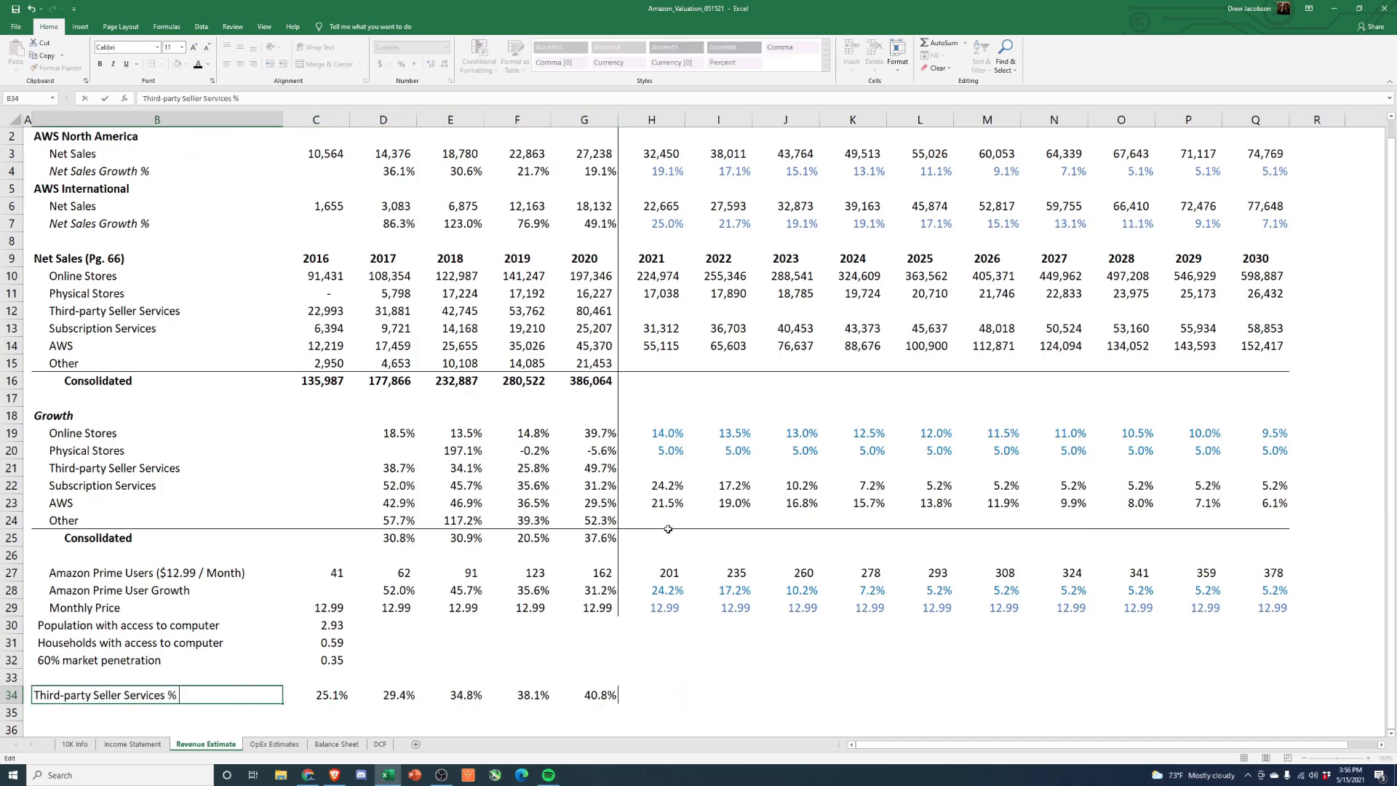
{"action": "type", "text": "% Online Stores"}
{"action": "key", "text": "Return"}
Step: Set the 2021 third-party ratio in H34 equal to the 2020 ratio in G34
{"action": "key", "text": "Up"}
{"action": "key", "text": "Right"}
{"action": "key", "text": "Right"}
{"action": "key", "text": "Right"}
{"action": "key", "text": "Right"}
{"action": "key", "text": "Right"}
{"action": "key", "text": "Right"}
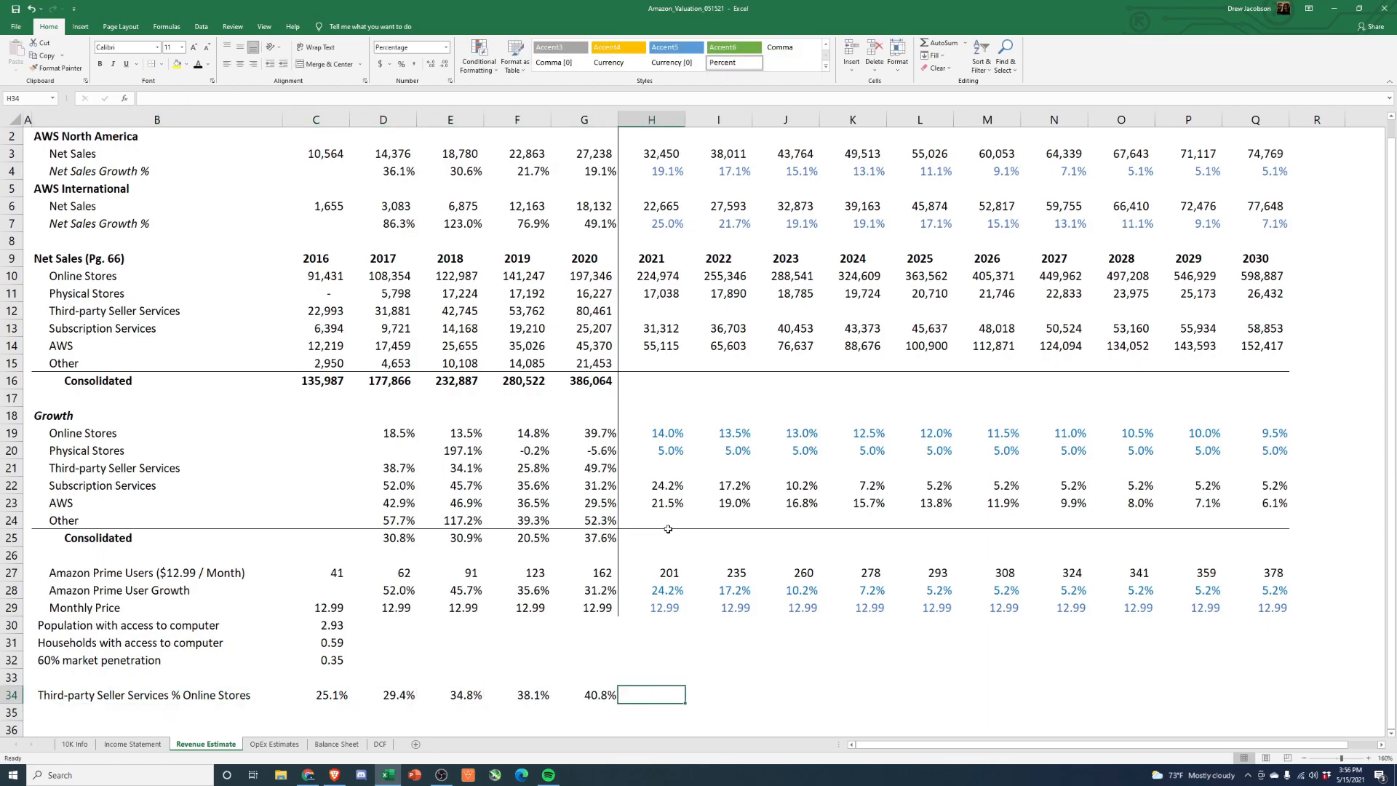
{"action": "type", "text": "+"}
{"action": "key", "text": "Left"}
{"action": "key", "text": "ctrl+Return"}
Step: Copy the H34 ratio formula across 2022 to 2030 in I34:Q34, pasting formulas only
{"action": "key", "text": "ctrl+c"}
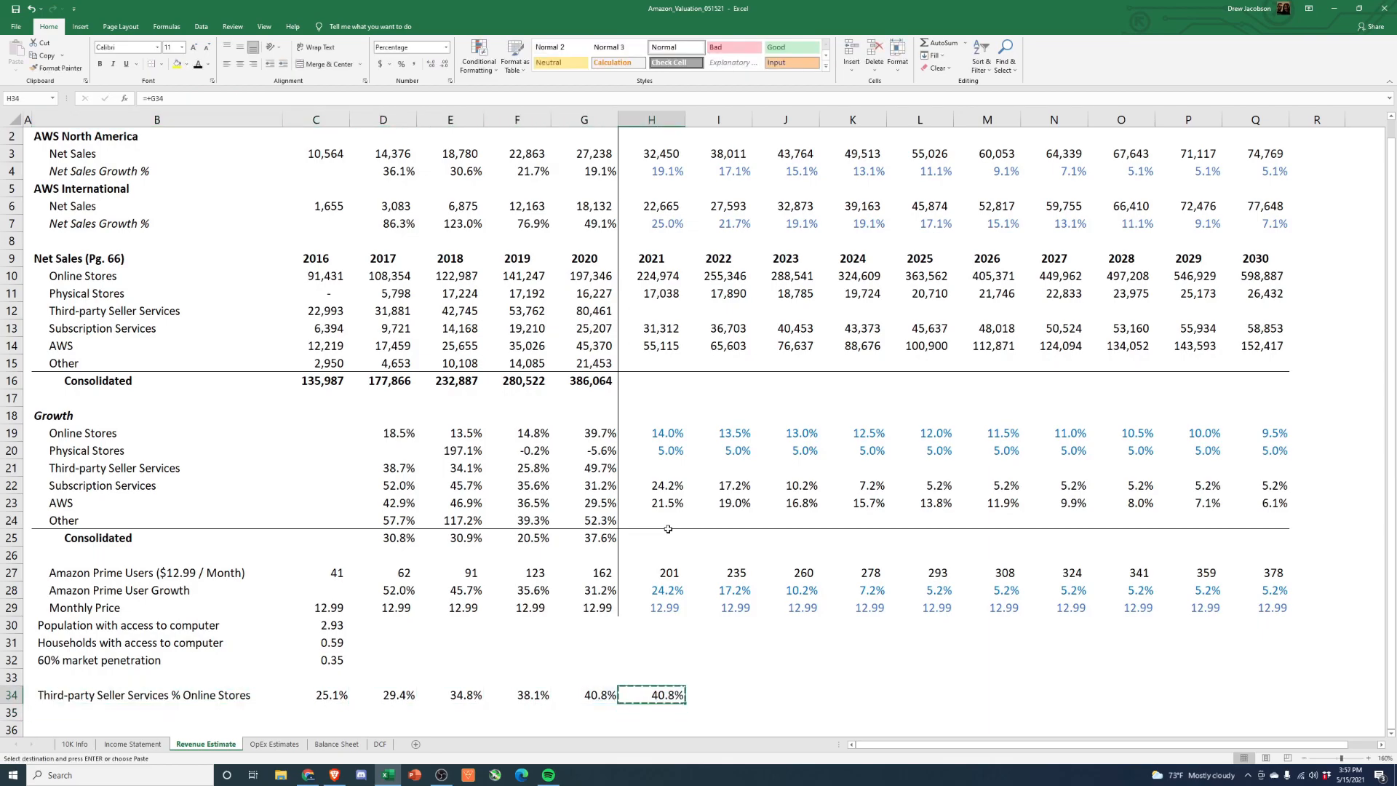
{"action": "key", "text": "Right"}
{"action": "key", "text": "shift+Right"}
{"action": "key", "text": "shift+Right"}
{"action": "key", "text": "shift+Right"}
{"action": "key", "text": "shift+Right"}
{"action": "key", "text": "shift+Right"}
{"action": "key", "text": "shift+Right"}
{"action": "key", "text": "shift+Right"}
{"action": "key", "text": "shift+Right"}
{"action": "key", "text": "alt+e"}
{"action": "key", "text": "s"}
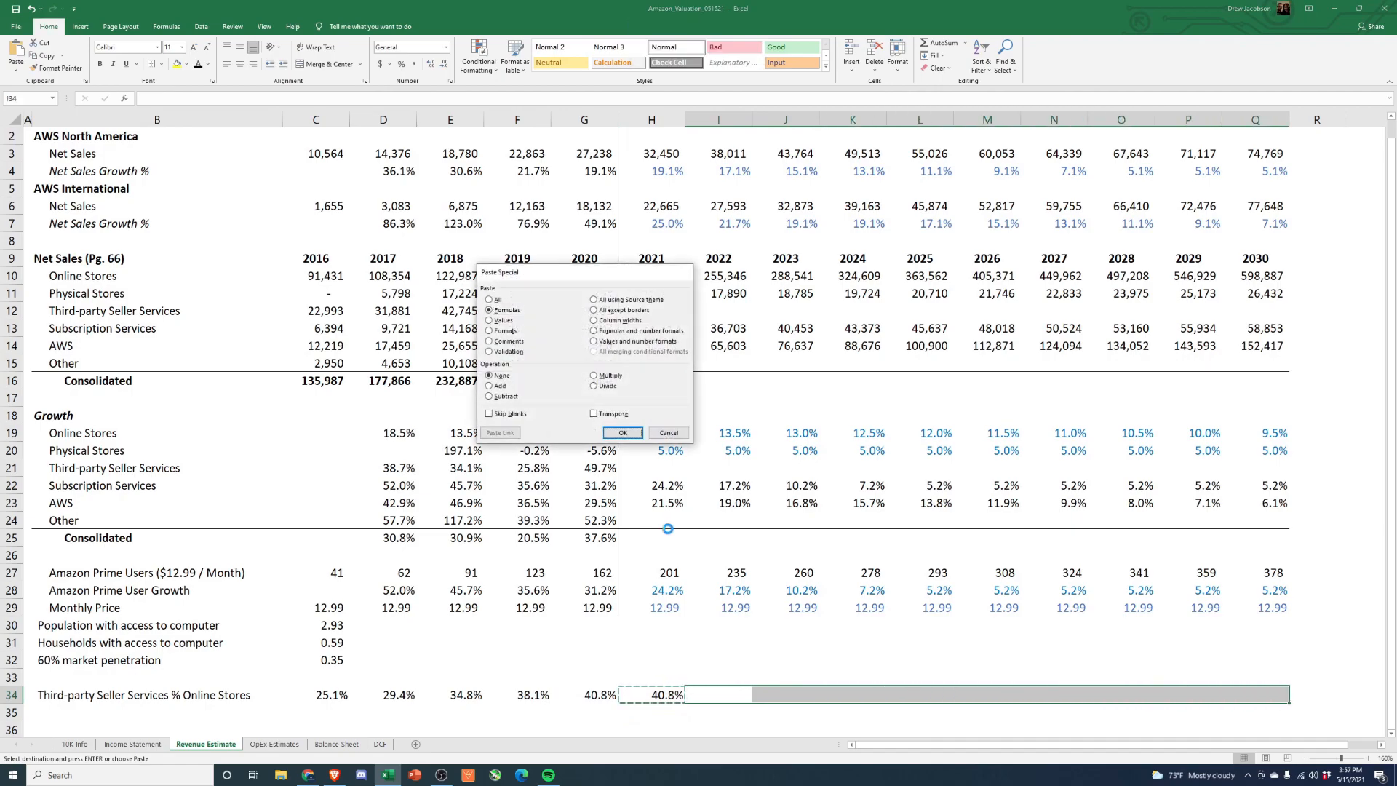
{"action": "key", "text": "Return"}
{"action": "key", "text": "Escape"}
Step: Format the forecast ratios in H34:Q34 as percentages with one decimal and a blue font
{"action": "key", "text": "Left"}
{"action": "key", "text": "ctrl+shift+Right"}
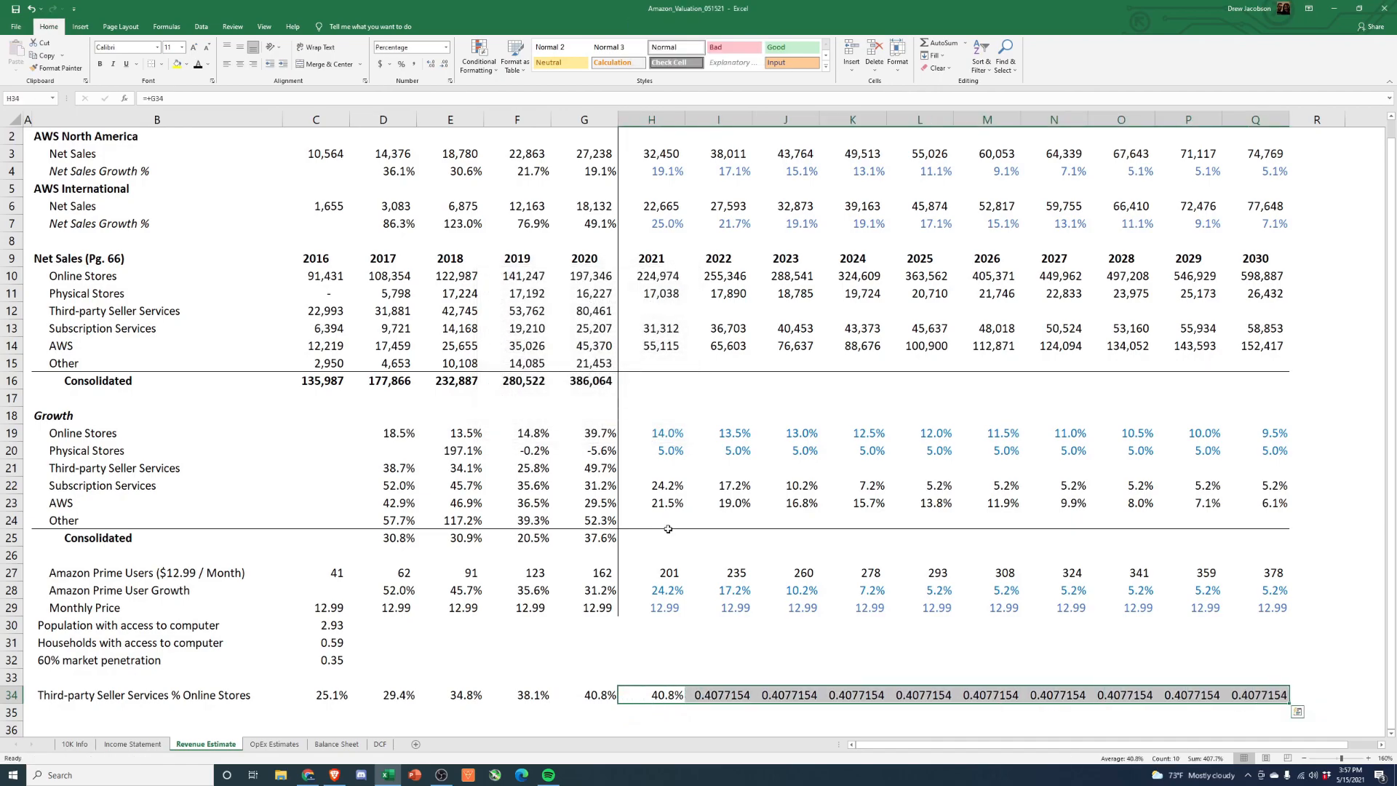
{"action": "key", "text": "ctrl+shift+5"}
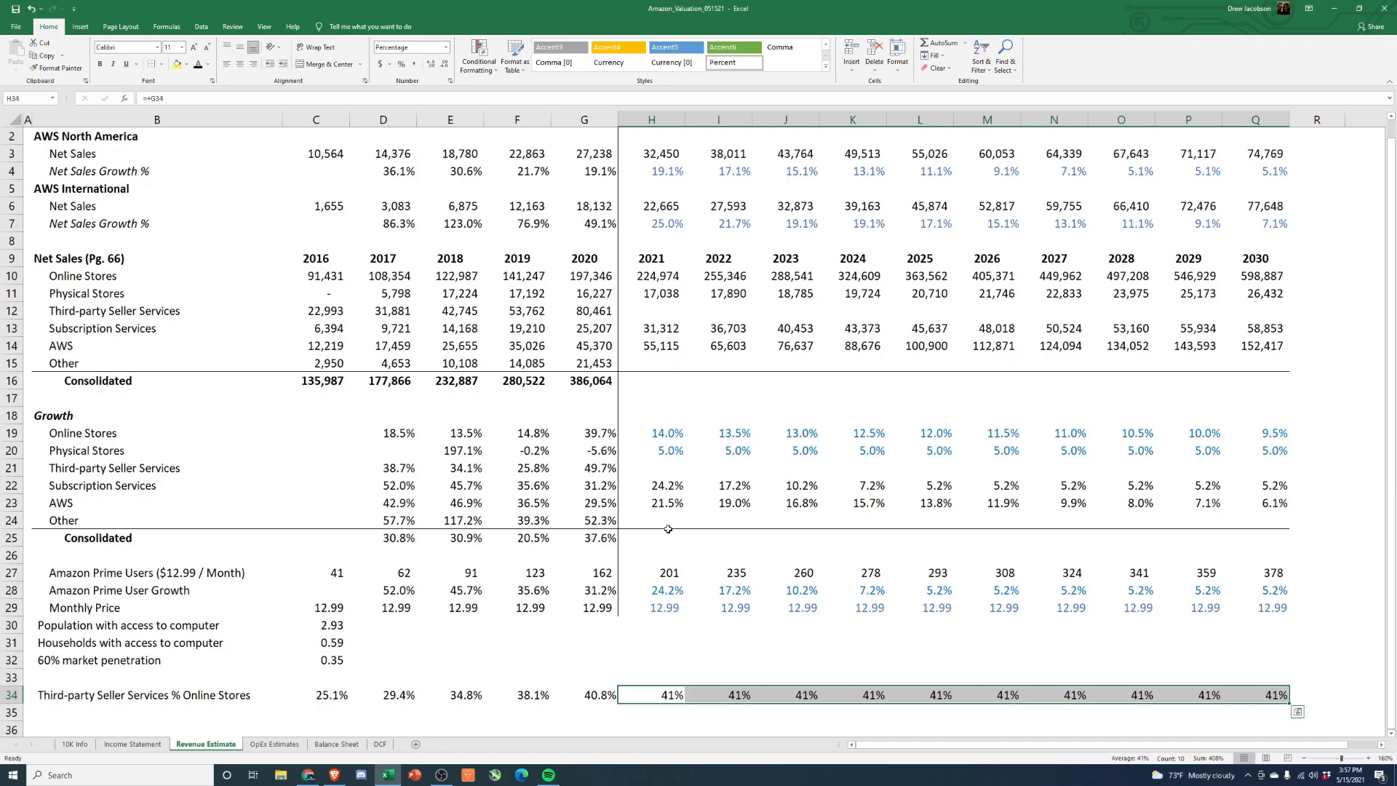
{"action": "key", "text": "alt+h"}
{"action": "key", "text": "0"}
{"action": "left_click", "coordinate": [207, 64]}
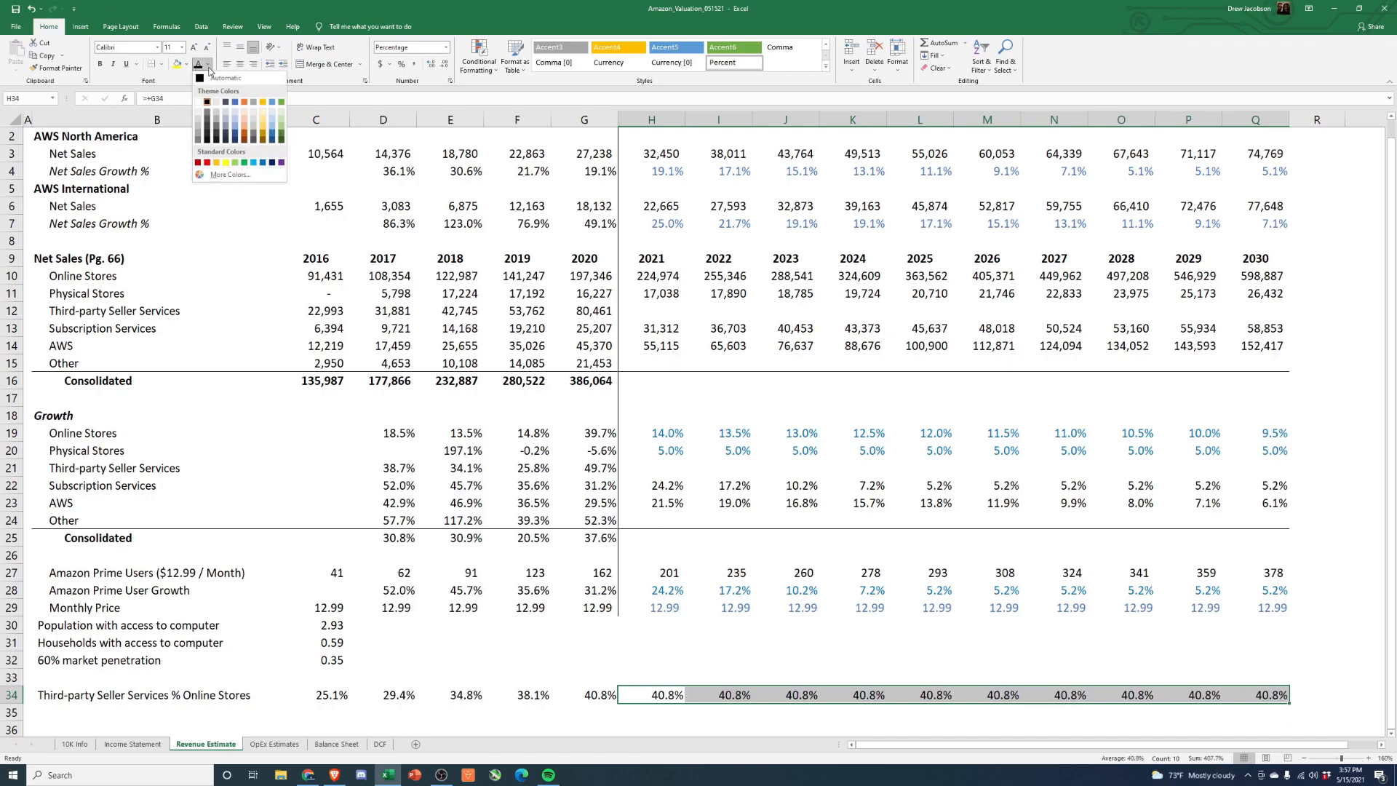
{"action": "left_click", "coordinate": [235, 107]}
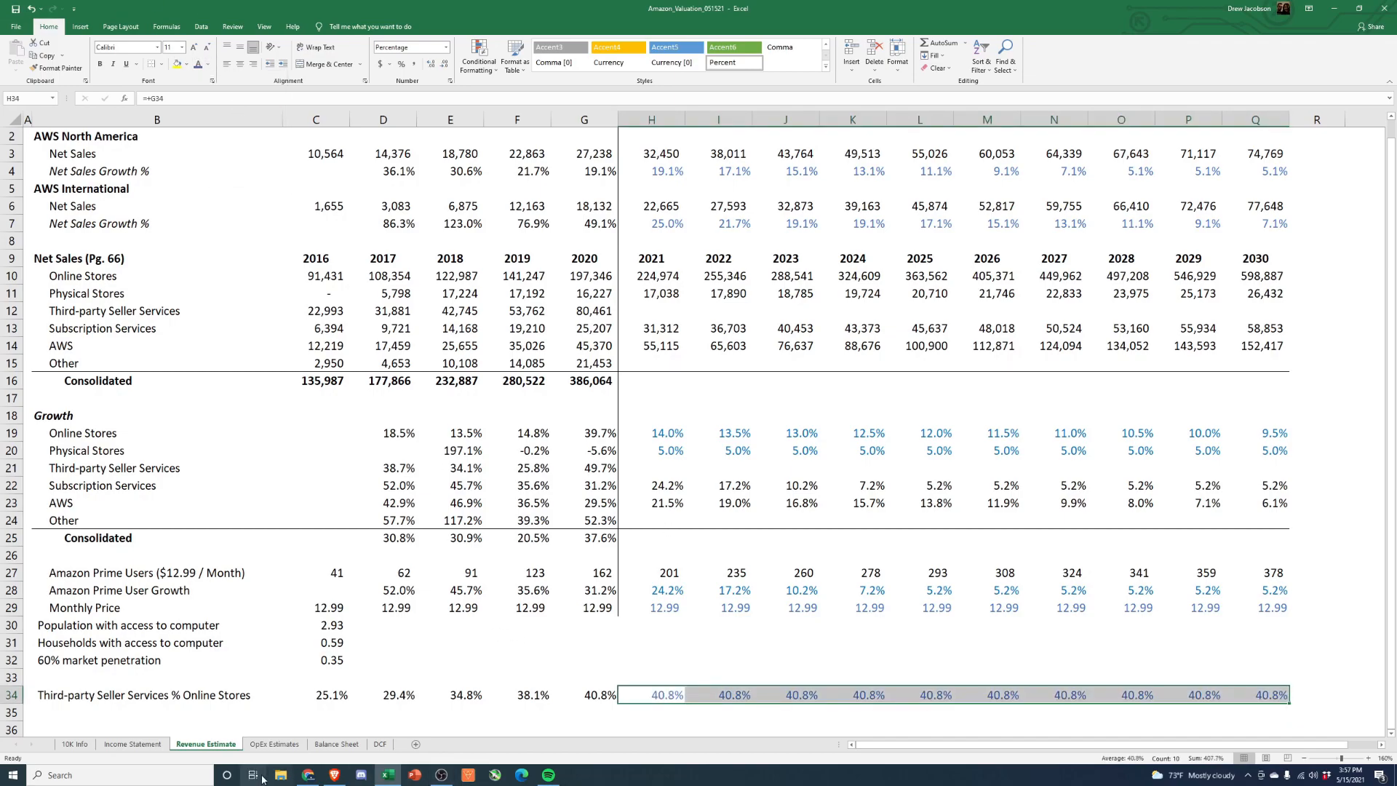
Step: Switch to the 10-K filing in the browser to review the net sales categories, and return to the Excel forecast assumptions
{"action": "left_click", "coordinate": [334, 775]}
{"action": "key", "text": "ctrl+shift+Tab"}
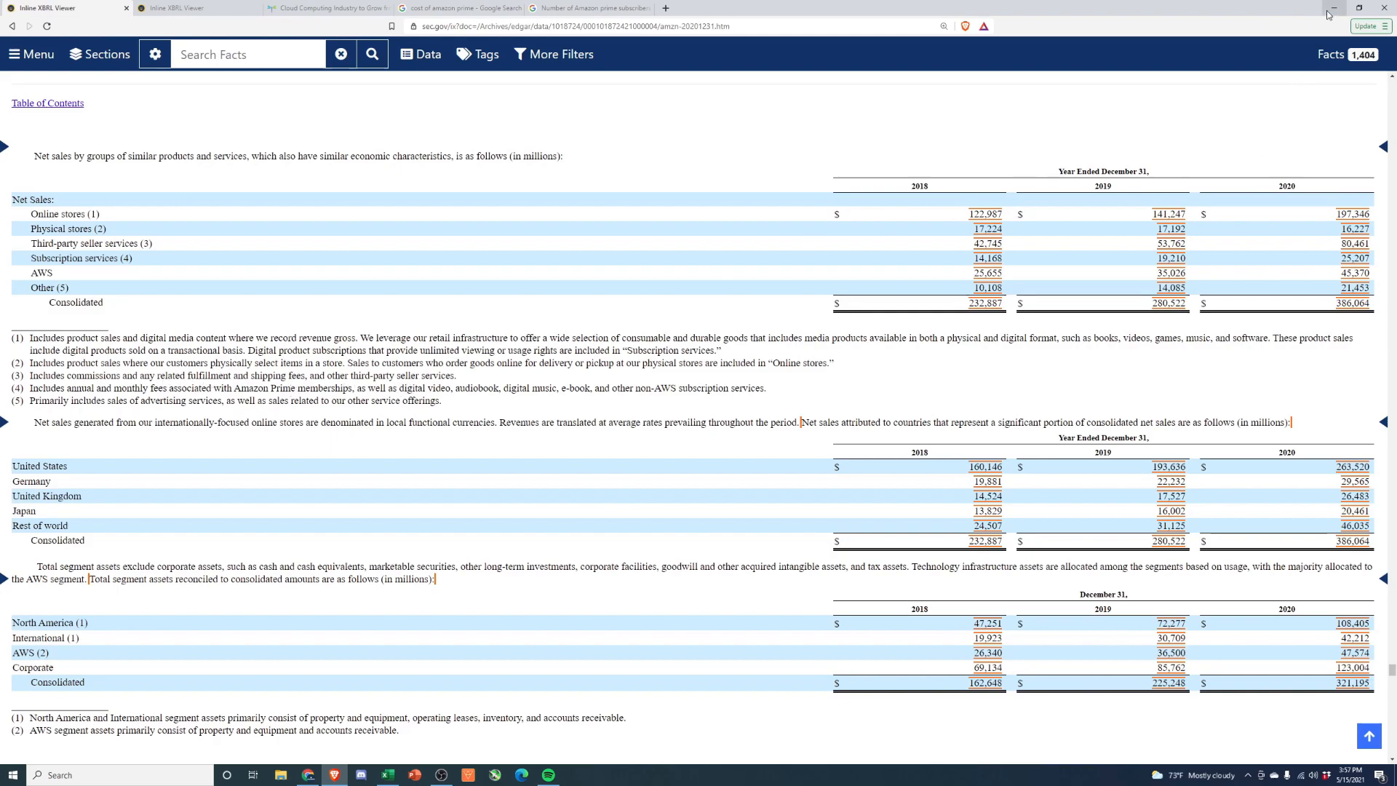
{"action": "key", "text": "alt+Tab"}
{"action": "left_click_drag", "start_coordinate": [669, 432], "coordinate": [1281, 435]}
{"action": "left_click", "coordinate": [658, 697]}
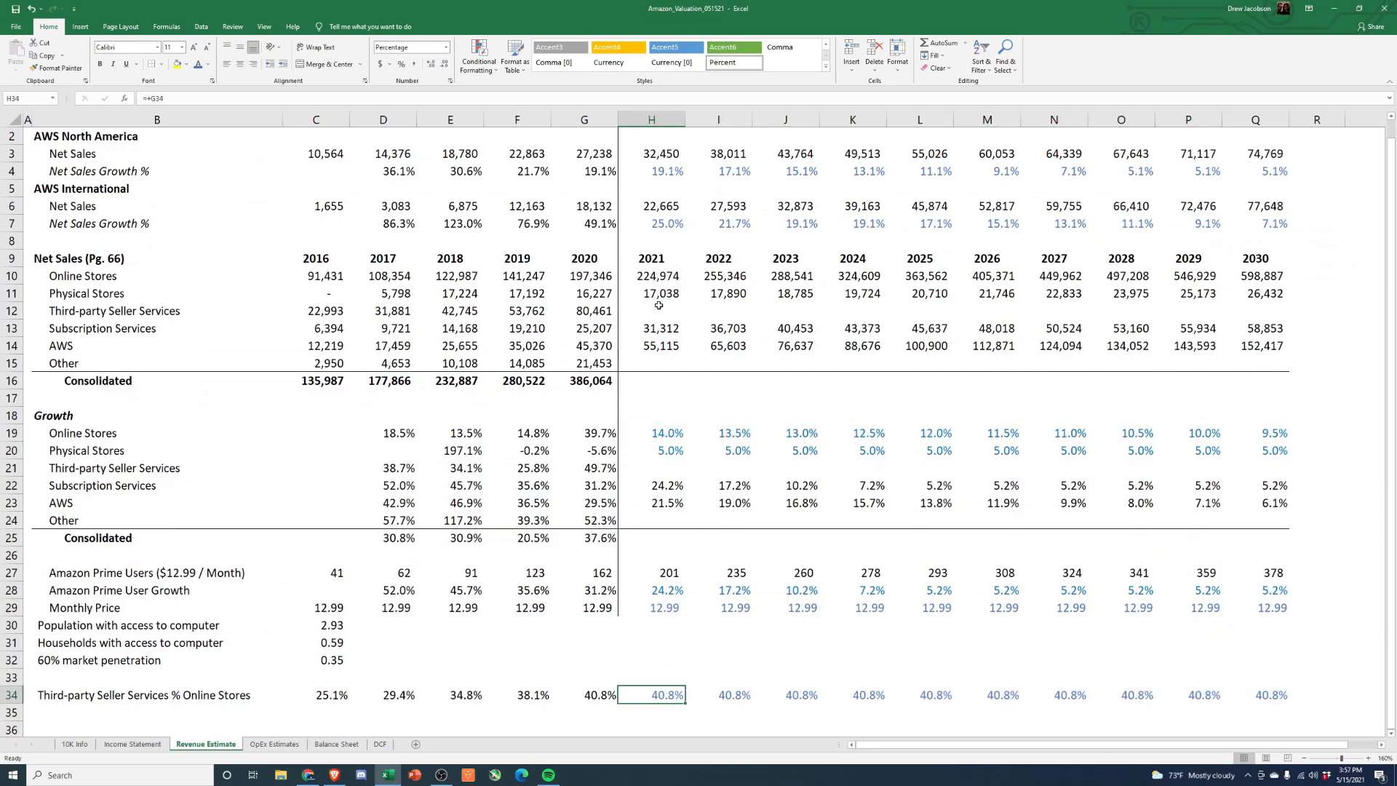
Step: Calculate 2021 Third-party Seller Services sales in H12 as Online Stores sales times the ratio (=H10*H34)
{"action": "left_click", "coordinate": [659, 308]}
{"action": "type", "text": "="}
{"action": "key", "text": "Up"}
{"action": "key", "text": "Up"}
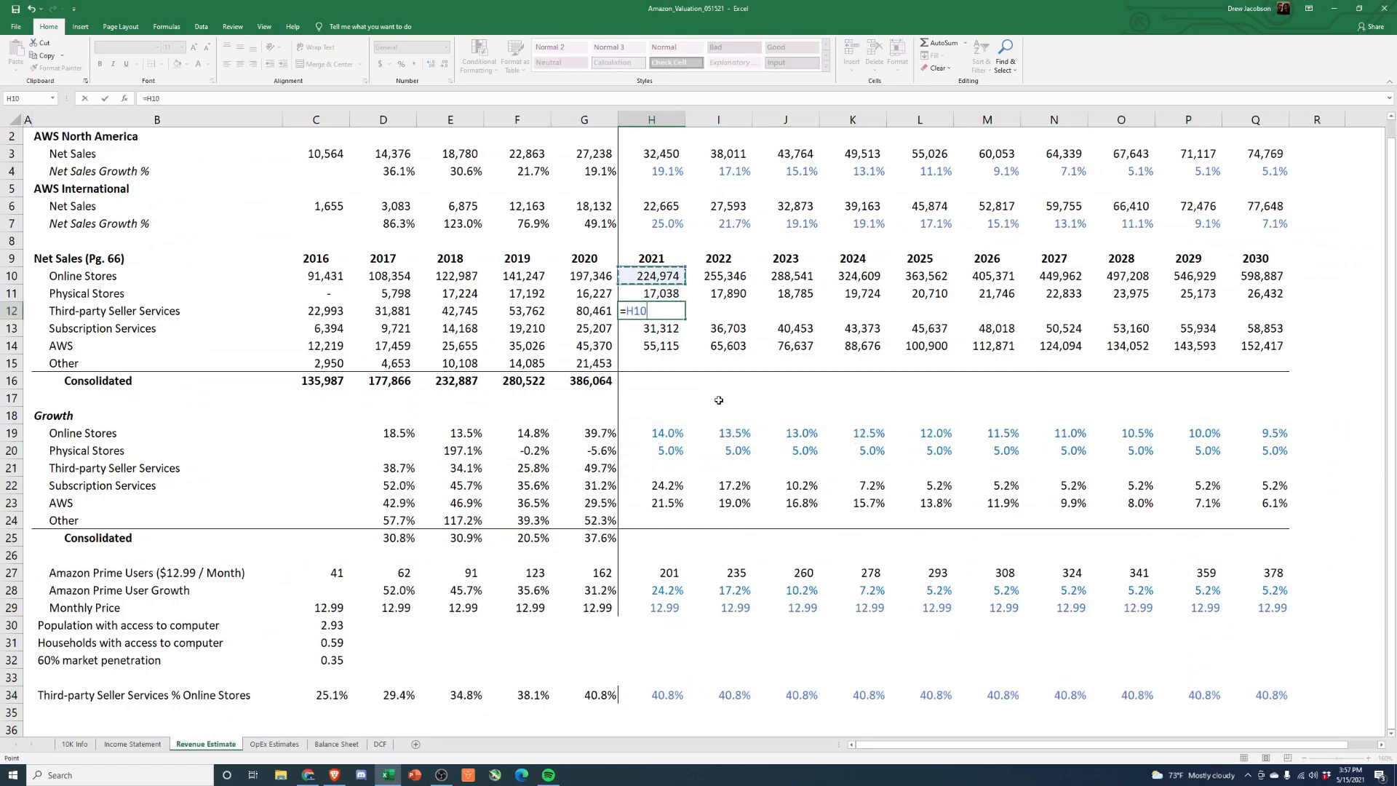
{"action": "type", "text": "*"}
{"action": "key", "text": "Down"}
{"action": "key", "text": "Down"}
{"action": "key", "text": "Down"}
{"action": "key", "text": "Down"}
{"action": "key", "text": "Down"}
{"action": "key", "text": "Down"}
{"action": "key", "text": "Down"}
{"action": "key", "text": "Down"}
{"action": "key", "text": "Down"}
{"action": "key", "text": "Down"}
{"action": "key", "text": "Down"}
{"action": "key", "text": "Down"}
{"action": "key", "text": "Down"}
{"action": "key", "text": "Down"}
{"action": "key", "text": "Down"}
{"action": "key", "text": "Down"}
{"action": "key", "text": "Down"}
{"action": "key", "text": "Down"}
{"action": "key", "text": "Down"}
{"action": "key", "text": "Down"}
{"action": "key", "text": "Down"}
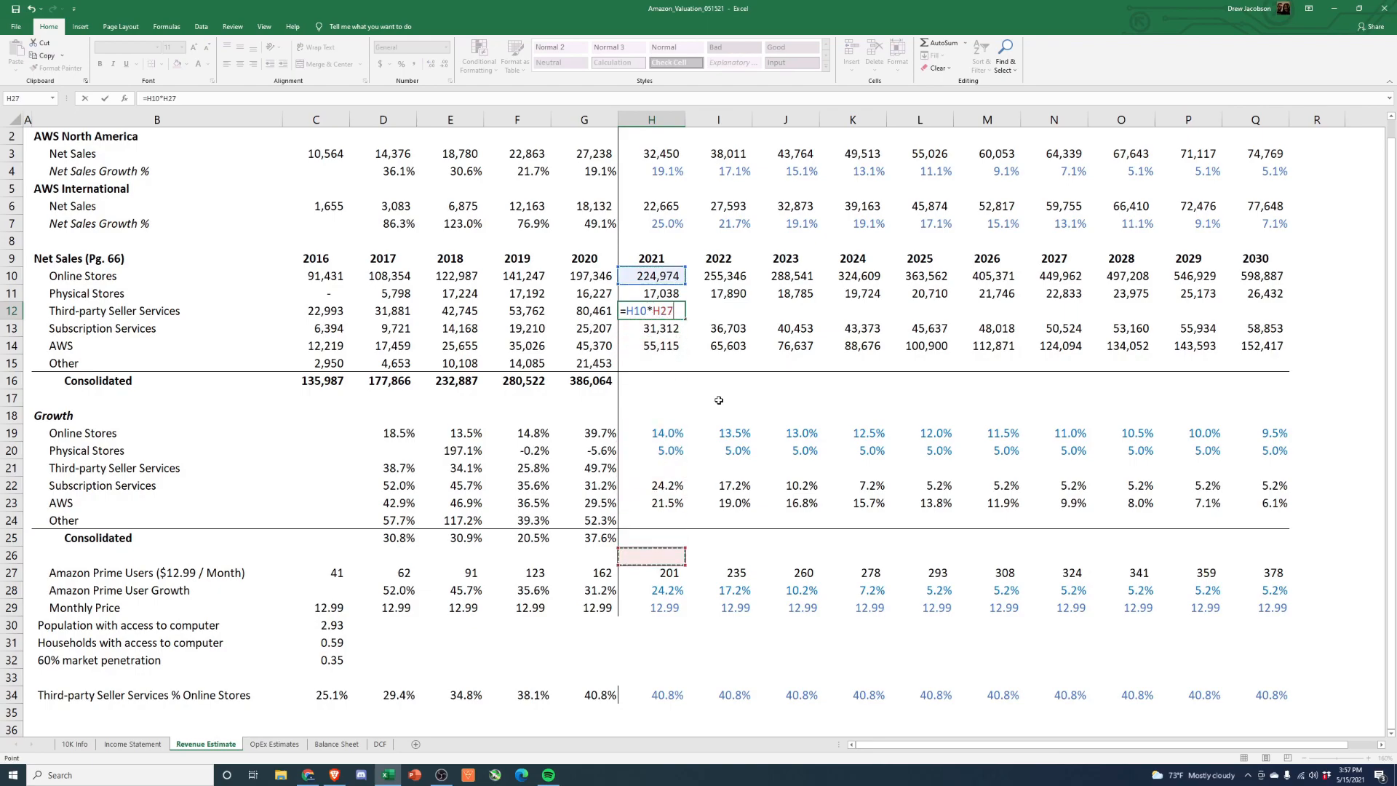
{"action": "key", "text": "ctrl+Return"}
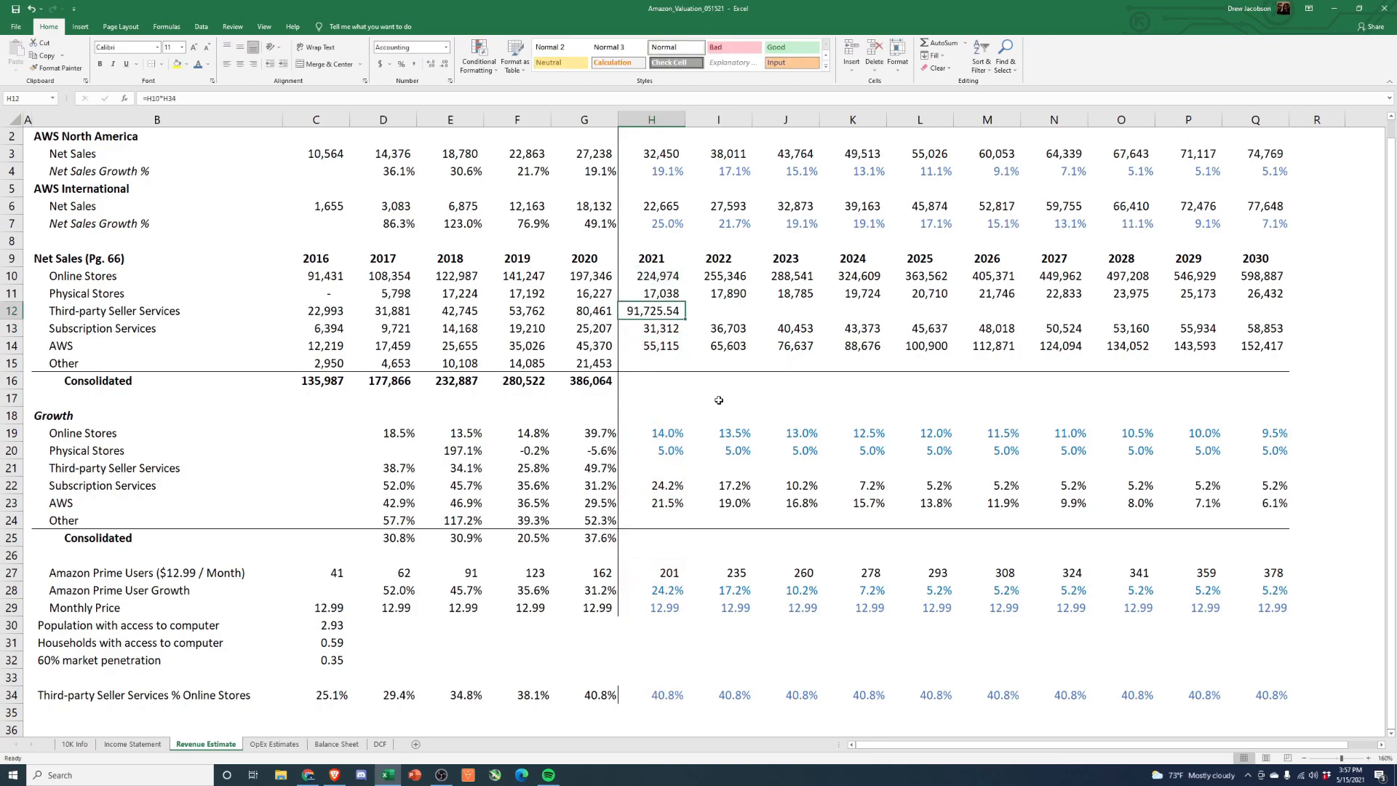
Step: Format the 2021 Third-party Seller Services sales in H12 with comma style and no decimals
{"action": "key", "text": "alt+h"}
{"action": "key", "text": "k"}
{"action": "key", "text": "alt+h"}
{"action": "key", "text": "9"}
{"action": "key", "text": "alt+h"}
{"action": "key", "text": "9"}
Step: Copy the Third-party Seller Services formula from H12 across 2022 to 2030 in I12:Q12, pasting formulas only
{"action": "key", "text": "ctrl+c"}
{"action": "key", "text": "Right"}
{"action": "key", "text": "shift+Right"}
{"action": "key", "text": "shift+Right"}
{"action": "key", "text": "shift+Right"}
{"action": "key", "text": "shift+Right"}
{"action": "key", "text": "shift+Right"}
{"action": "key", "text": "shift+Right"}
{"action": "key", "text": "shift+Right"}
{"action": "key", "text": "shift+Right"}
{"action": "key", "text": "alt+e"}
{"action": "key", "text": "s"}
{"action": "key", "text": "f"}
{"action": "key", "text": "Return"}
{"action": "key", "text": "Escape"}
Step: Format the 2022 to 2030 Third-party Seller Services sales in I12:Q12 with comma style and no decimals
{"action": "key", "text": "alt+h"}
{"action": "key", "text": "k"}
{"action": "key", "text": "alt+h"}
{"action": "key", "text": "9"}
{"action": "key", "text": "alt+h"}
{"action": "key", "text": "9"}
Step: Review the historical Other net sales in row 15 and read footnote 5 on the Other category in the browser's 10-K filing
{"action": "key", "text": "Down"}
{"action": "key", "text": "Down"}
{"action": "key", "text": "Down"}
{"action": "key", "text": "Left"}
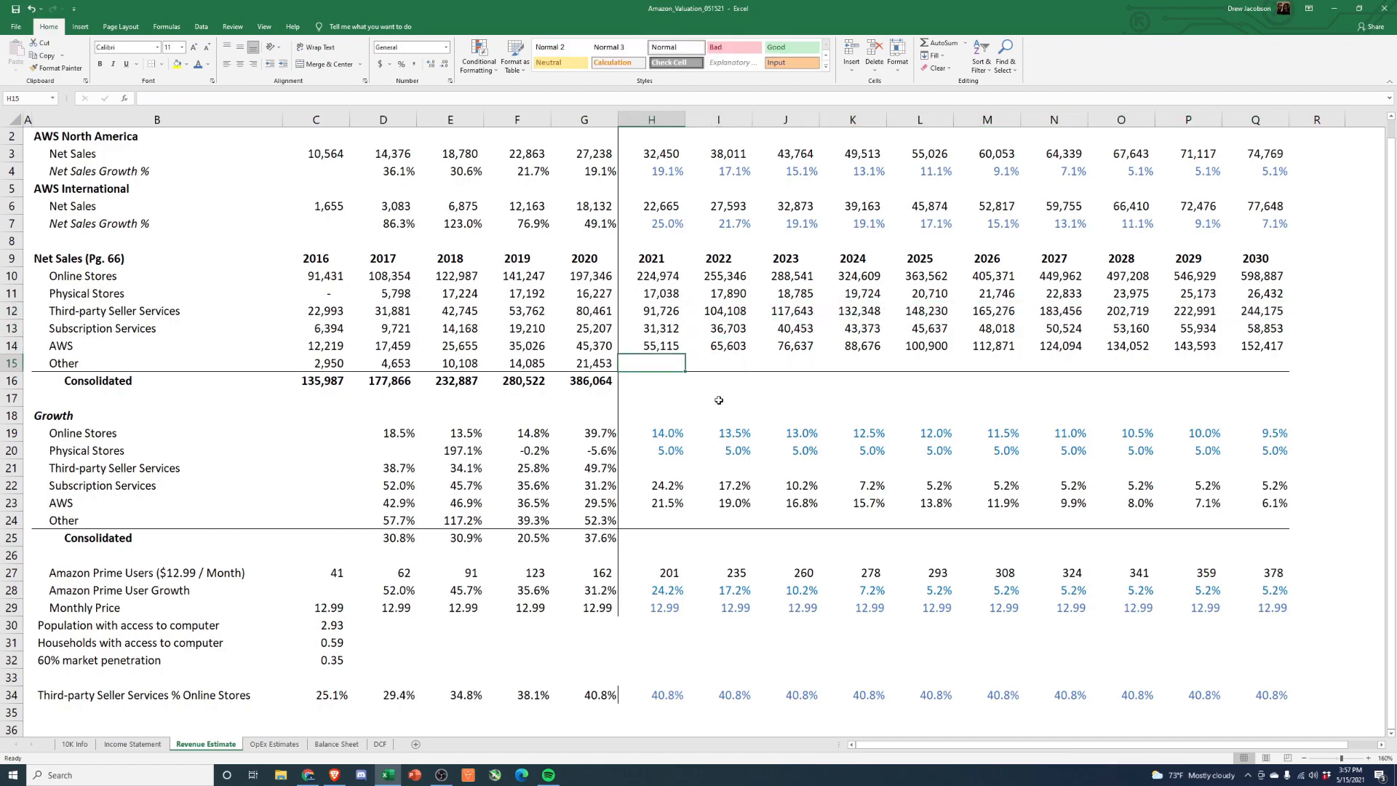
{"action": "key", "text": "Left"}
{"action": "key", "text": "Left"}
{"action": "key", "text": "Left"}
{"action": "key", "text": "Left"}
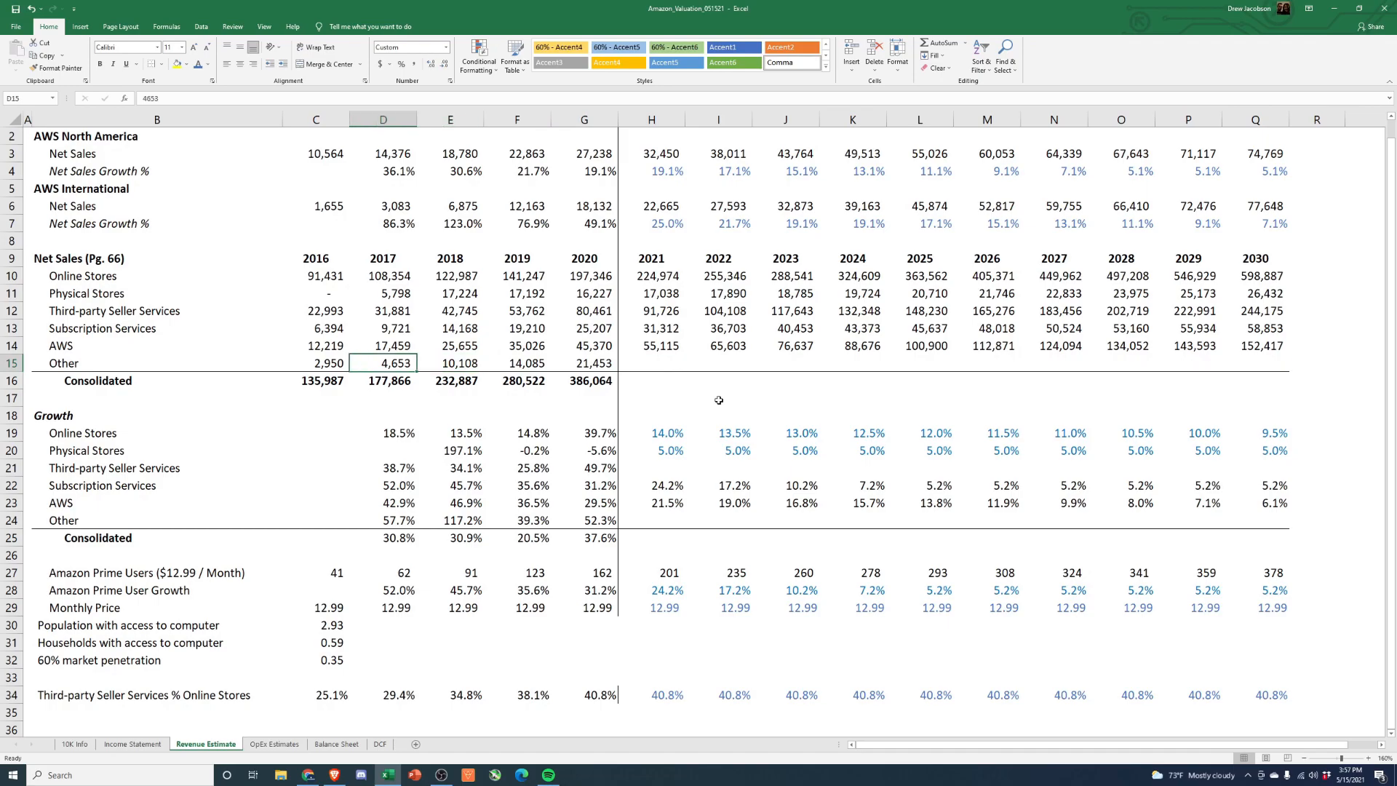
{"action": "key", "text": "Left"}
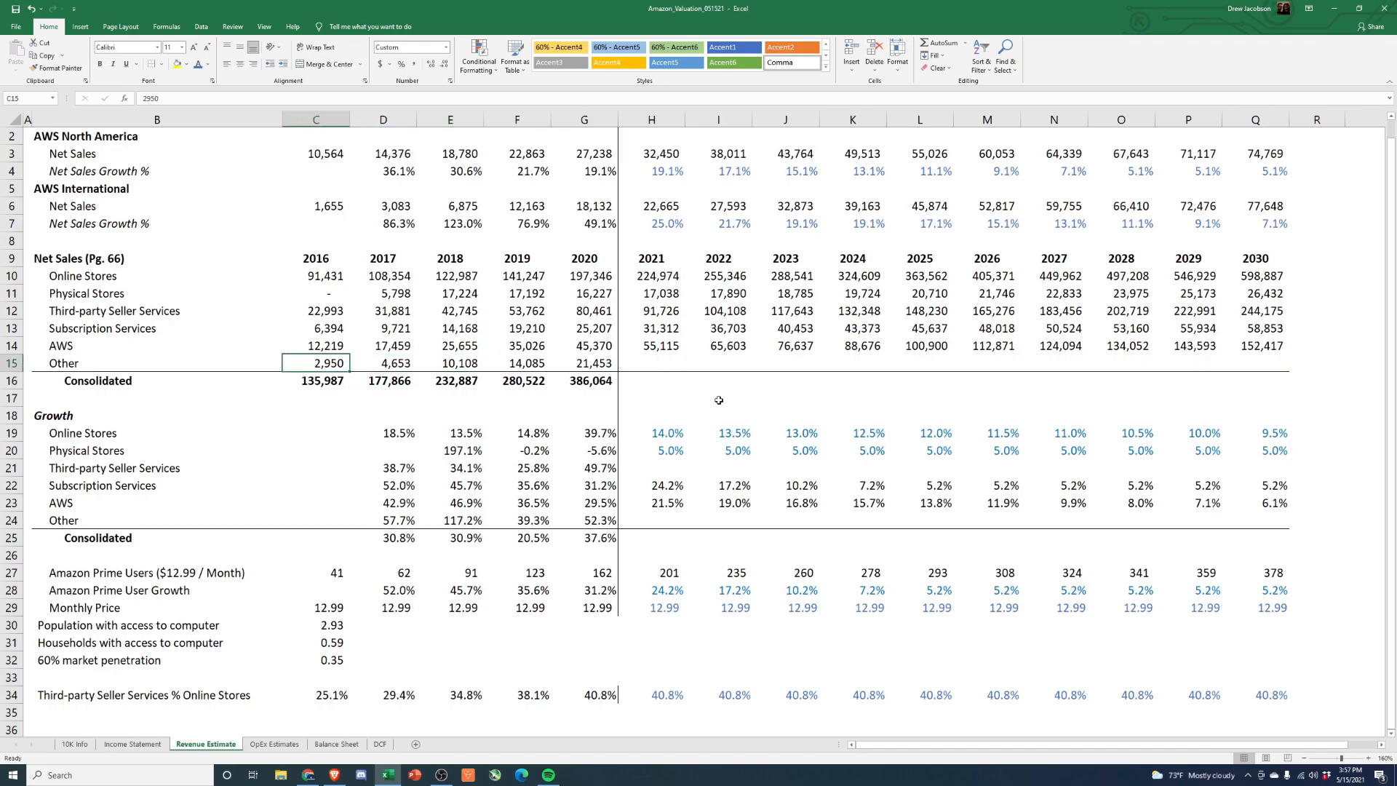
{"action": "key", "text": "alt+Tab"}
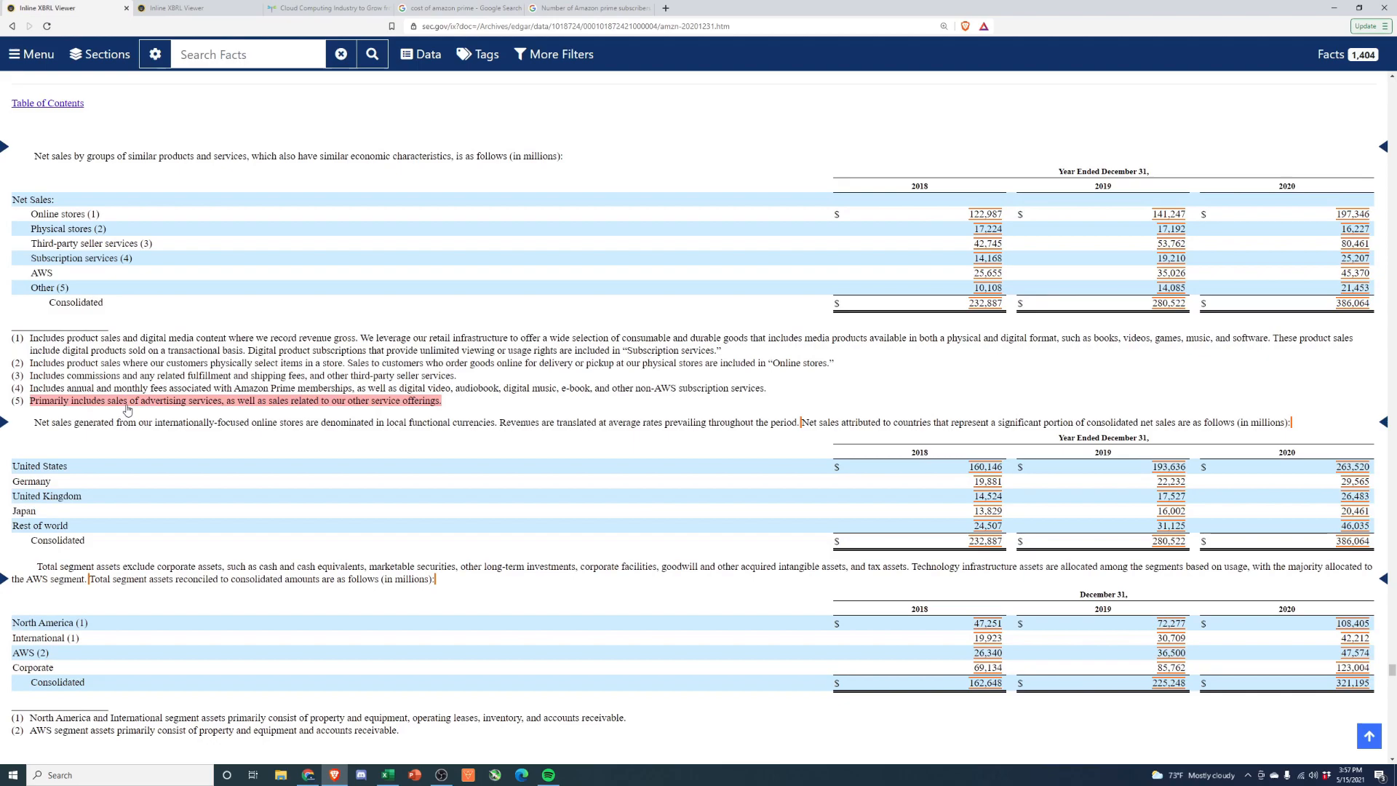
{"action": "key", "text": "alt+Tab"}
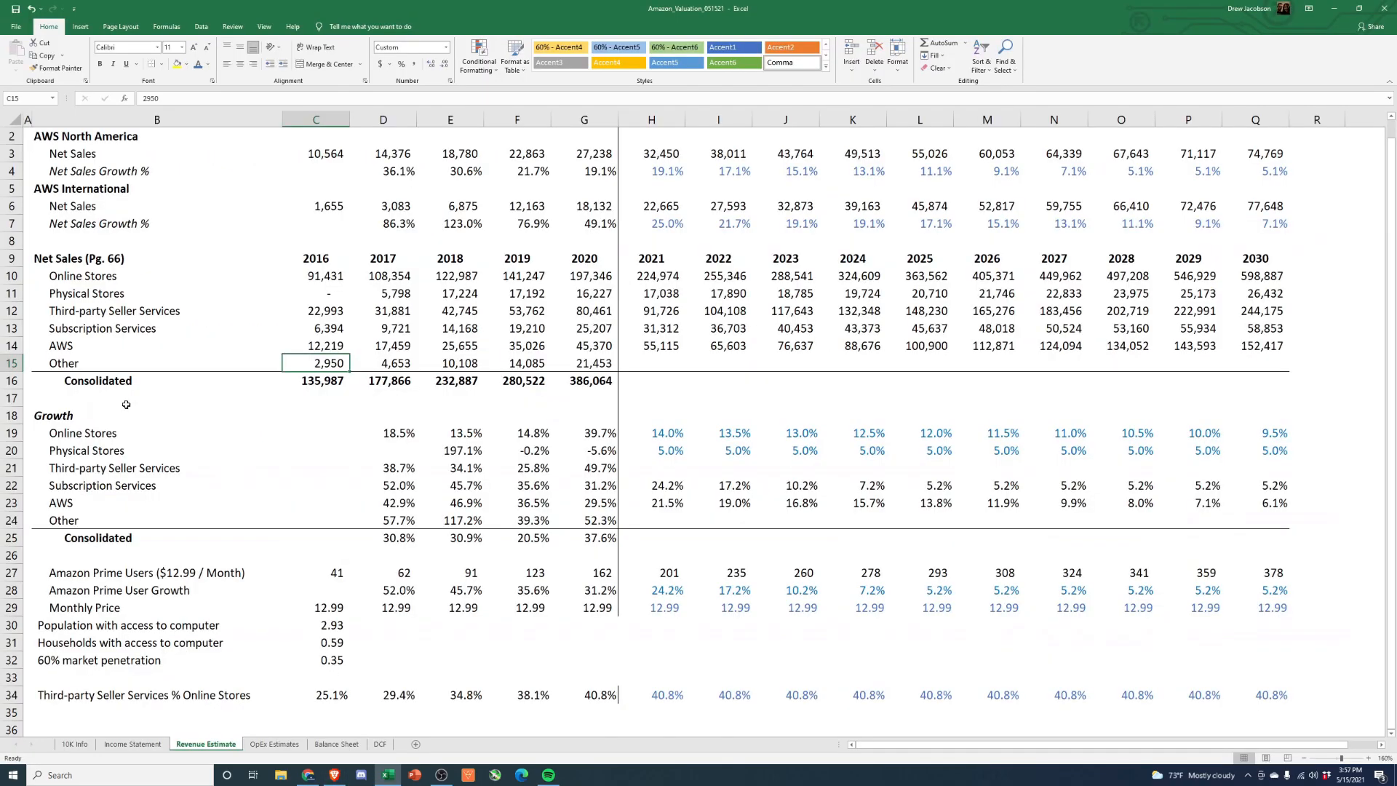
Step: Copy the 2020 Consolidated net sales total from G16 across 2021 to 2030 in H16:Q16, pasting formulas only
{"action": "key", "text": "Right"}
{"action": "key", "text": "Right"}
{"action": "key", "text": "Right"}
{"action": "key", "text": "Right"}
{"action": "key", "text": "Down"}
{"action": "key", "text": "ctrl+c"}
{"action": "key", "text": "Right"}
{"action": "key", "text": "shift+Right"}
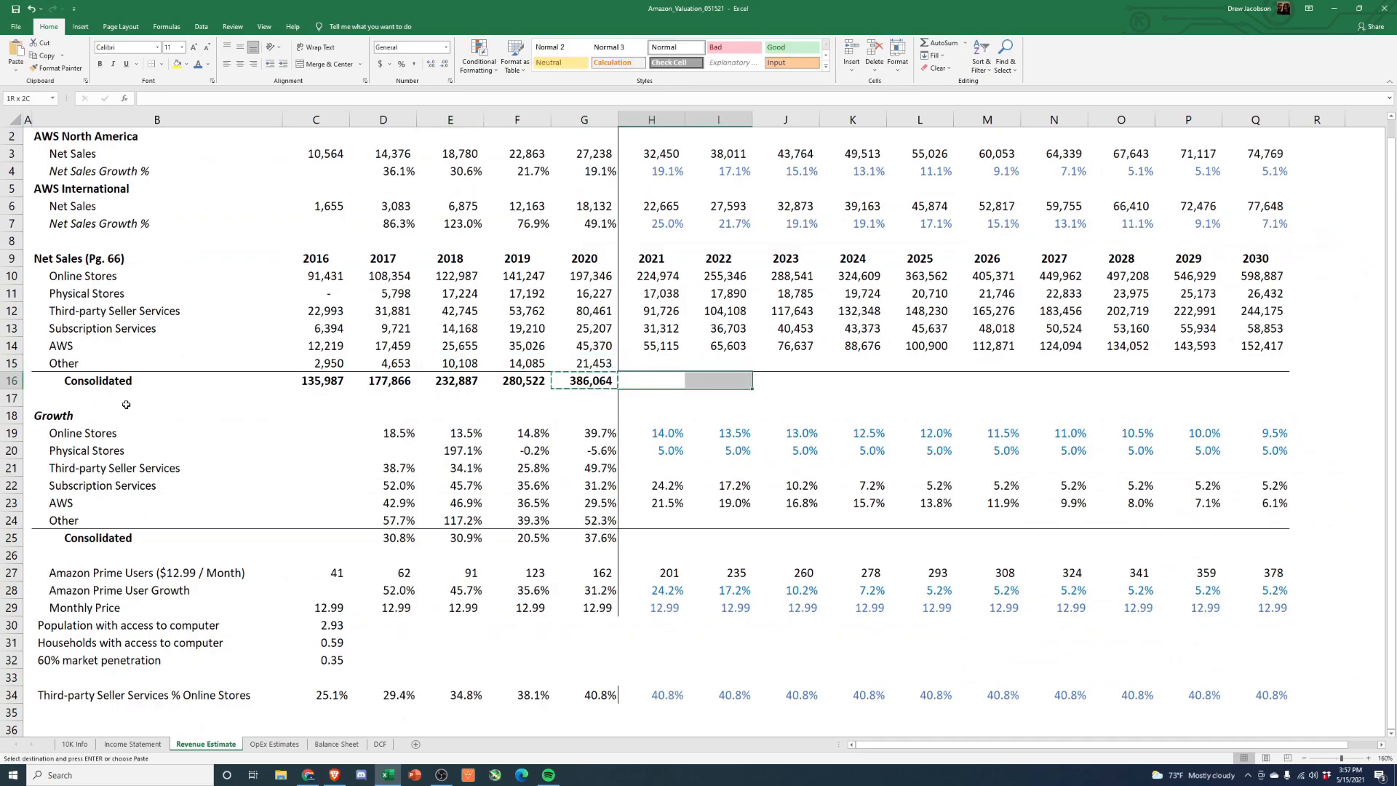
{"action": "key", "text": "shift+Right"}
{"action": "key", "text": "shift+Right"}
{"action": "key", "text": "shift+Right"}
{"action": "key", "text": "shift+Right"}
{"action": "key", "text": "shift+Right"}
{"action": "key", "text": "shift+Right"}
{"action": "key", "text": "shift+Right"}
{"action": "key", "text": "shift+Right"}
{"action": "key", "text": "ctrl+alt+v"}
{"action": "key", "text": "f"}
{"action": "key", "text": "Return"}
{"action": "key", "text": "Escape"}
Step: Format the 2021 to 2030 Consolidated totals in H16:Q16 with comma style, no decimals and bold text
{"action": "key", "text": "alt+h"}
{"action": "key", "text": "k"}
{"action": "key", "text": "alt+h"}
{"action": "key", "text": "9"}
{"action": "key", "text": "alt+h"}
{"action": "key", "text": "9"}
{"action": "key", "text": "ctrl+b"}
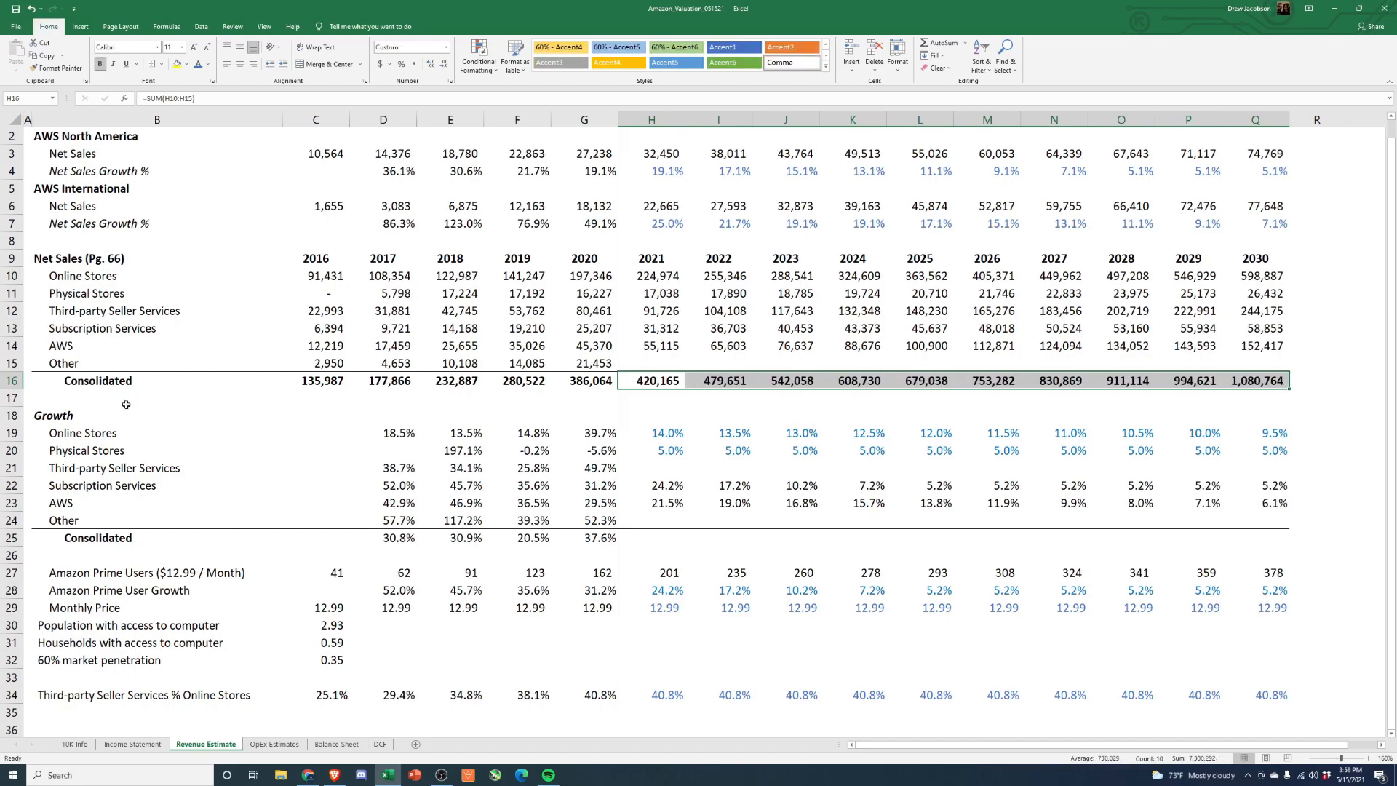
Step: Copy the Subscription Services growth formulas in H22:Q22 to the Third-party Seller Services growth row in H21:Q21
{"action": "key", "text": "Down"}
{"action": "key", "text": "Down"}
{"action": "key", "text": "Down"}
{"action": "key", "text": "Down"}
{"action": "key", "text": "Down"}
{"action": "key", "text": "Down"}
{"action": "key", "text": "ctrl+shift+Right"}
{"action": "key", "text": "ctrl+c"}
{"action": "key", "text": "Up"}
{"action": "key", "text": "ctrl+v"}
{"action": "key", "text": "Escape"}
Step: Calculate the 2021 Other growth rate in H24 as the 2020 rate in G24 minus 0.1
{"action": "key", "text": "Down"}
{"action": "key", "text": "Down"}
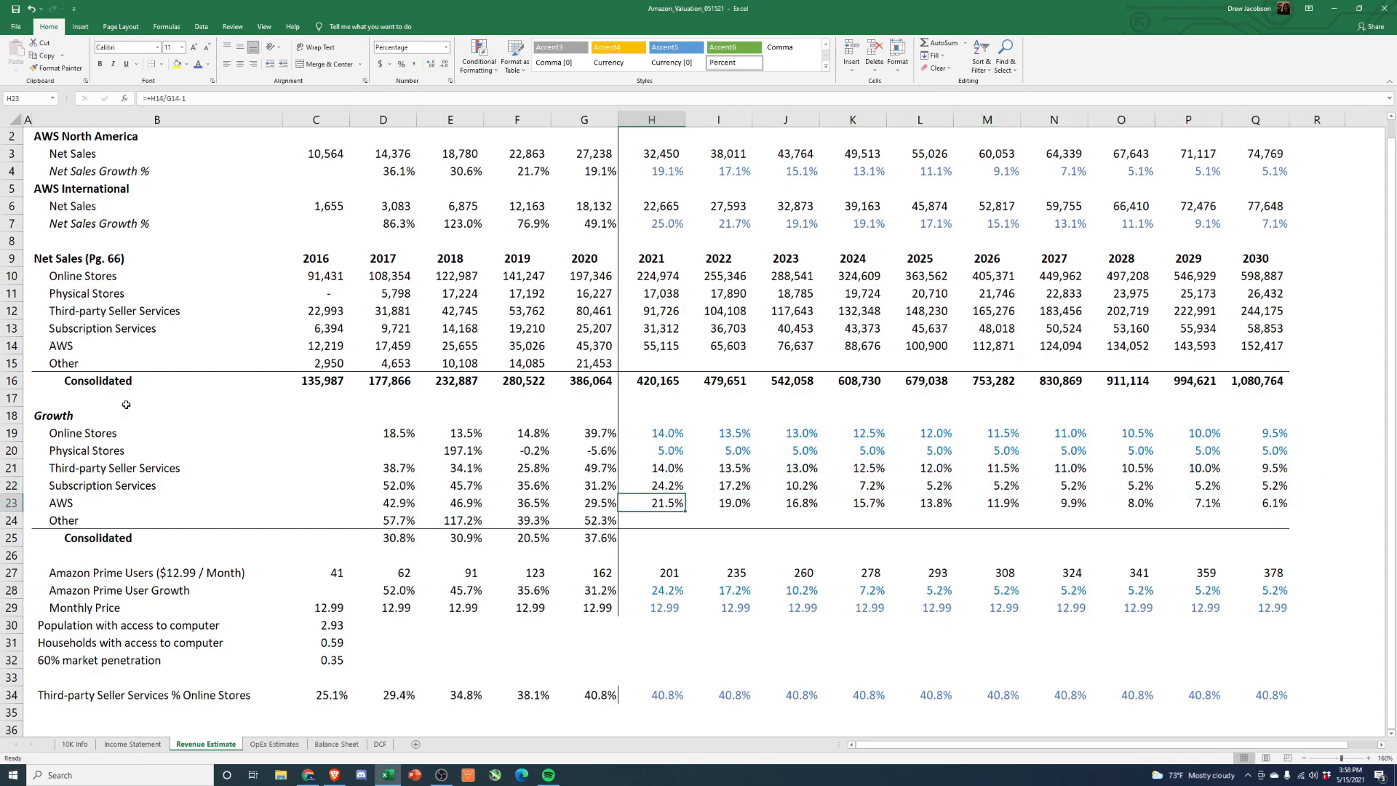
{"action": "key", "text": "Down"}
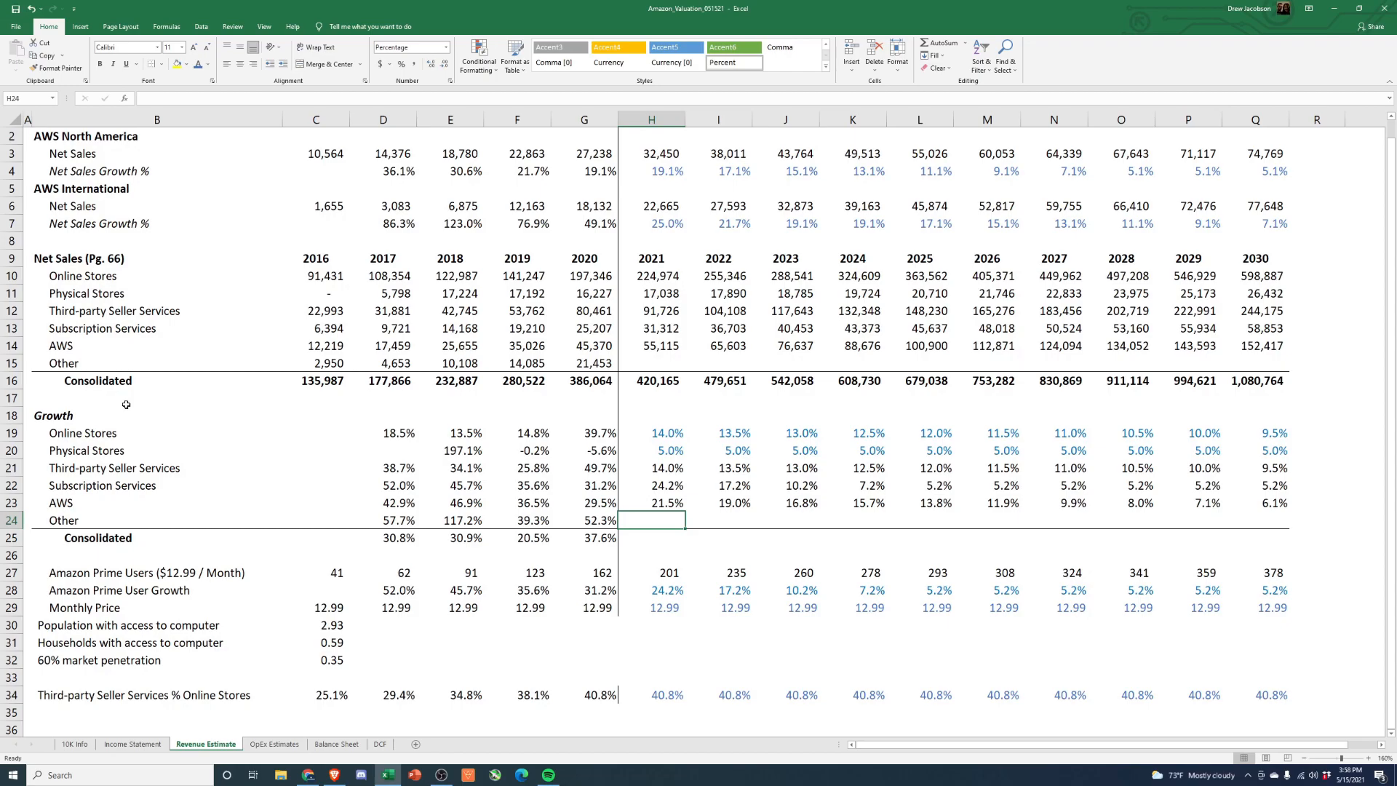
{"action": "type", "text": "+"}
{"action": "key", "text": "Left"}
{"action": "type", "text": "-.1"}
{"action": "key", "text": "Return"}
Step: Copy the Other growth formula from H24 to 2022 and 2023 in I24:J24, pasting formulas only
{"action": "key", "text": "Up"}
{"action": "key", "text": "ctrl+c"}
{"action": "key", "text": "Right"}
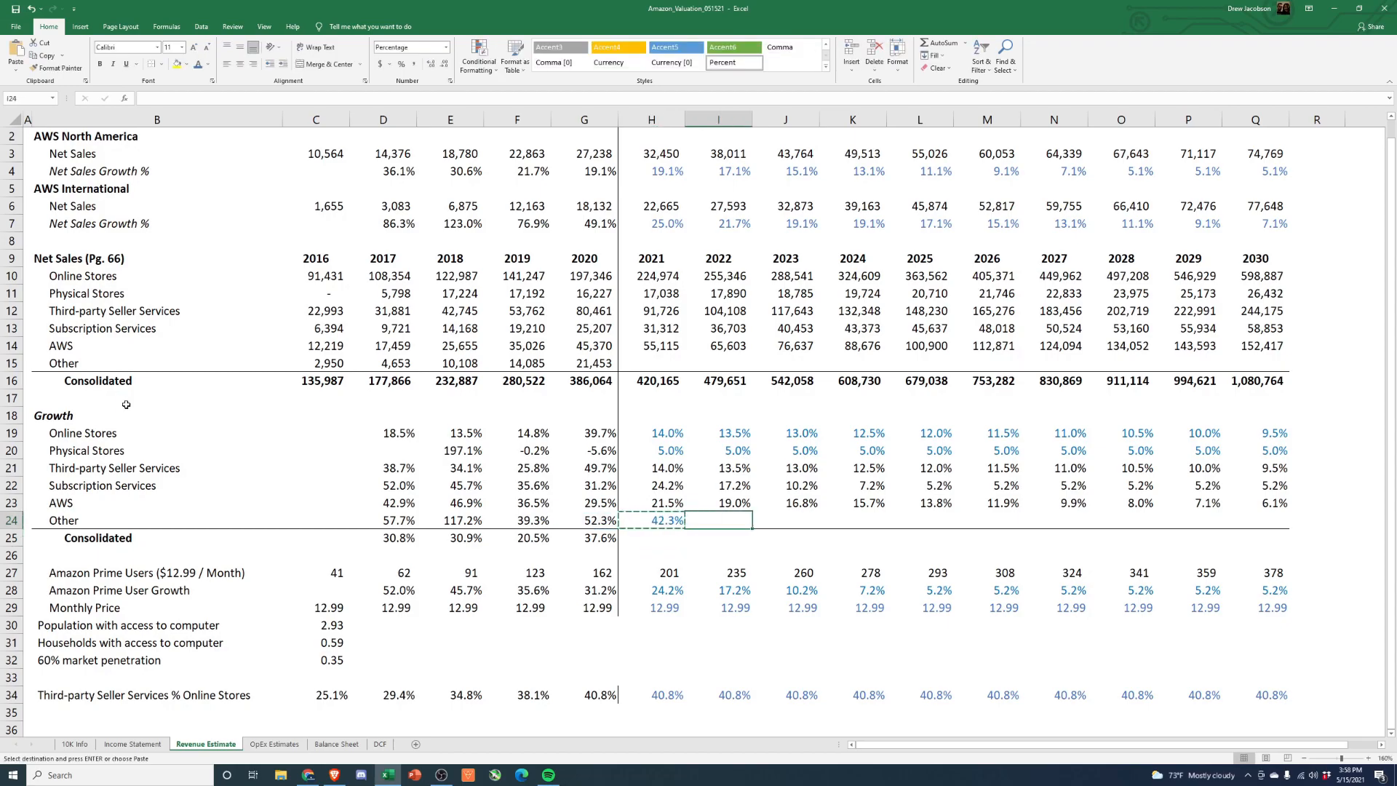
{"action": "key", "text": "shift+Right"}
{"action": "key", "text": "alt+e"}
{"action": "key", "text": "s"}
{"action": "key", "text": "f"}
{"action": "key", "text": "Return"}
{"action": "key", "text": "Escape"}
{"action": "key", "text": "shift+Left"}
Step: Calculate the 2024 Other growth rate in K24 as the 2023 rate in J24 minus 0.02
{"action": "key", "text": "Right"}
{"action": "key", "text": "Right"}
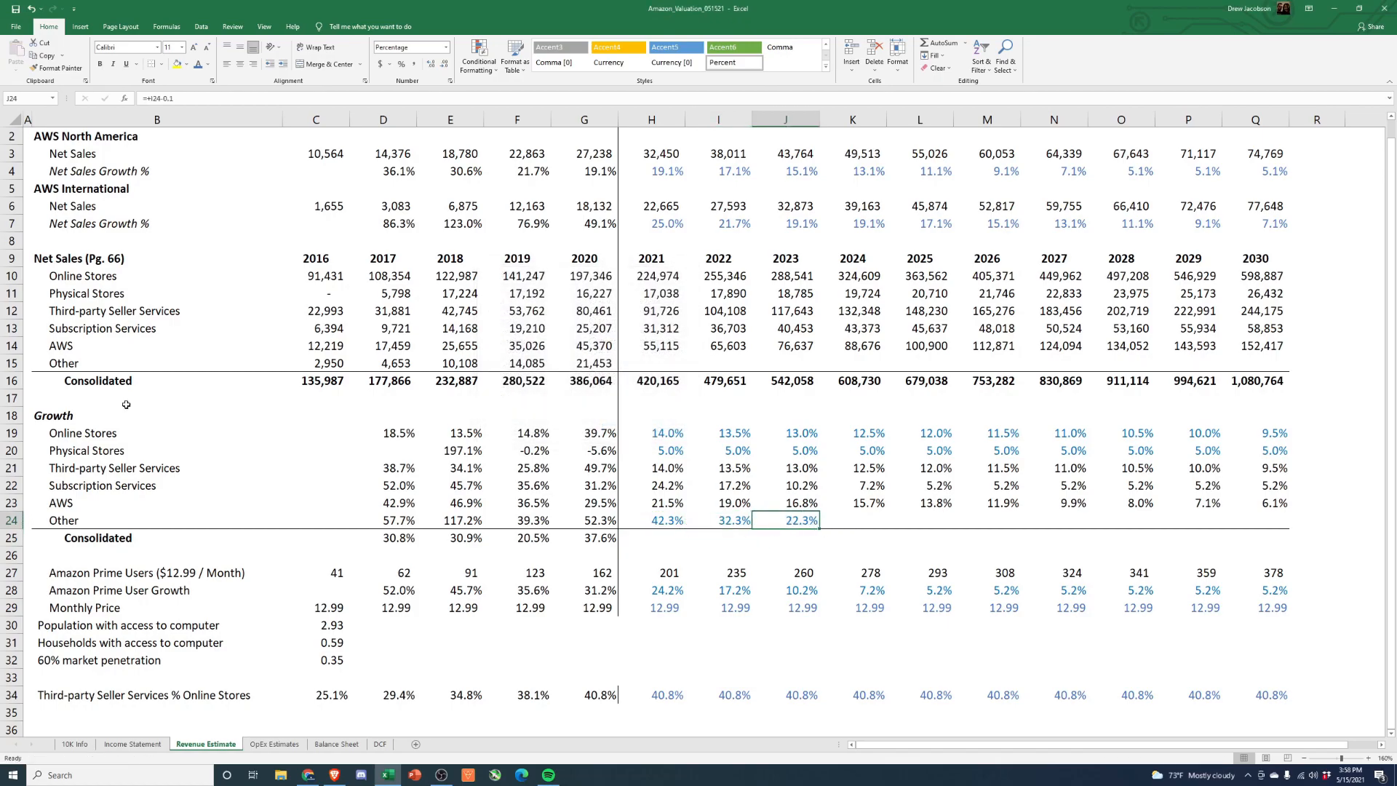
{"action": "type", "text": "+"}
{"action": "key", "text": "Left"}
{"action": "type", "text": "-0.02"}
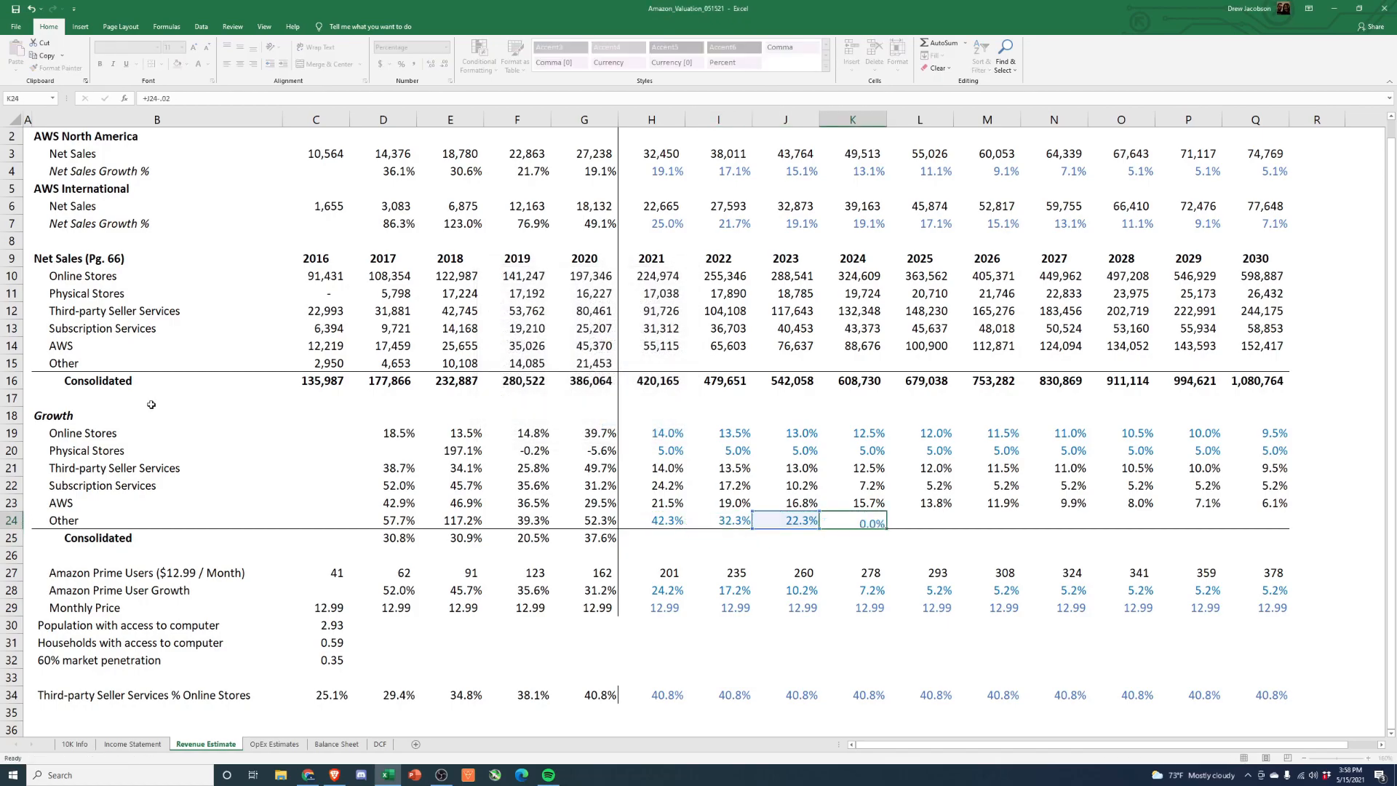
{"action": "key", "text": "Return"}
Step: Copy the Other growth formula from K24 across 2025 to 2027 in L24:N24, pasting formulas only
{"action": "key", "text": "Up"}
{"action": "key", "text": "ctrl+c"}
{"action": "key", "text": "Right"}
{"action": "key", "text": "shift+Right"}
{"action": "key", "text": "shift+Right"}
{"action": "key", "text": "alt+e"}
{"action": "key", "text": "s"}
{"action": "key", "text": "f"}
{"action": "key", "text": "Return"}
{"action": "key", "text": "Escape"}
{"action": "key", "text": "shift+Left"}
{"action": "key", "text": "shift+Left"}
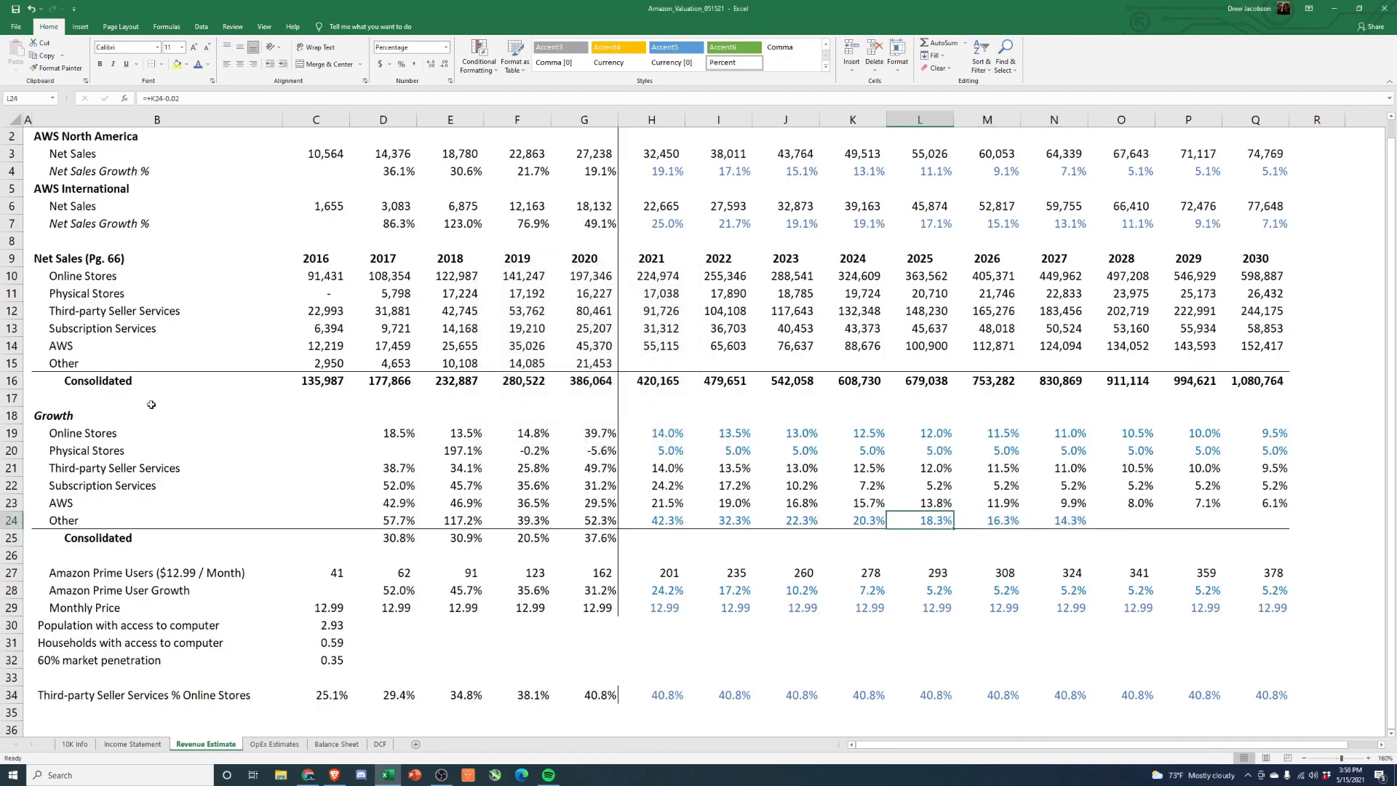
Step: Extend the Other growth formula from N24 through 2028 to 2030 in O24:Q24, pasting formulas only
{"action": "key", "text": "Right"}
{"action": "key", "text": "Right"}
{"action": "key", "text": "ctrl+c"}
{"action": "key", "text": "Right"}
{"action": "key", "text": "shift+Right"}
{"action": "key", "text": "alt+e"}
{"action": "key", "text": "s"}
{"action": "key", "text": "f"}
{"action": "key", "text": "Return"}
{"action": "key", "text": "Escape"}
{"action": "key", "text": "Right"}
{"action": "key", "text": "ctrl+c"}
{"action": "key", "text": "Right"}
{"action": "key", "text": "alt+e"}
{"action": "key", "text": "s"}
{"action": "key", "text": "f"}
{"action": "key", "text": "Return"}
{"action": "key", "text": "Escape"}
Step: Calculate 2021 Other net sales in H15 as the 2020 sales in G15 times one plus the growth rate in H24
{"action": "key", "text": "Left"}
{"action": "key", "text": "Left"}
{"action": "key", "text": "Left"}
{"action": "key", "text": "Left"}
{"action": "key", "text": "Left"}
{"action": "key", "text": "Left"}
{"action": "key", "text": "Left"}
{"action": "key", "text": "Left"}
{"action": "key", "text": "Up"}
{"action": "key", "text": "Up"}
{"action": "key", "text": "Up"}
{"action": "key", "text": "Up"}
{"action": "key", "text": "Up"}
{"action": "key", "text": "Up"}
{"action": "key", "text": "Up"}
{"action": "key", "text": "Up"}
{"action": "key", "text": "Up"}
{"action": "key", "text": "Left"}
{"action": "type", "text": "+"}
{"action": "key", "text": "Left"}
{"action": "type", "text": "*(1+"}
{"action": "key", "text": "Down"}
{"action": "key", "text": "Down"}
{"action": "key", "text": "Down"}
{"action": "key", "text": "Down"}
{"action": "key", "text": "Down"}
{"action": "key", "text": "Down"}
{"action": "key", "text": "Down"}
{"action": "key", "text": "Down"}
{"action": "key", "text": "Down"}
{"action": "key", "text": "ctrl+Return"}
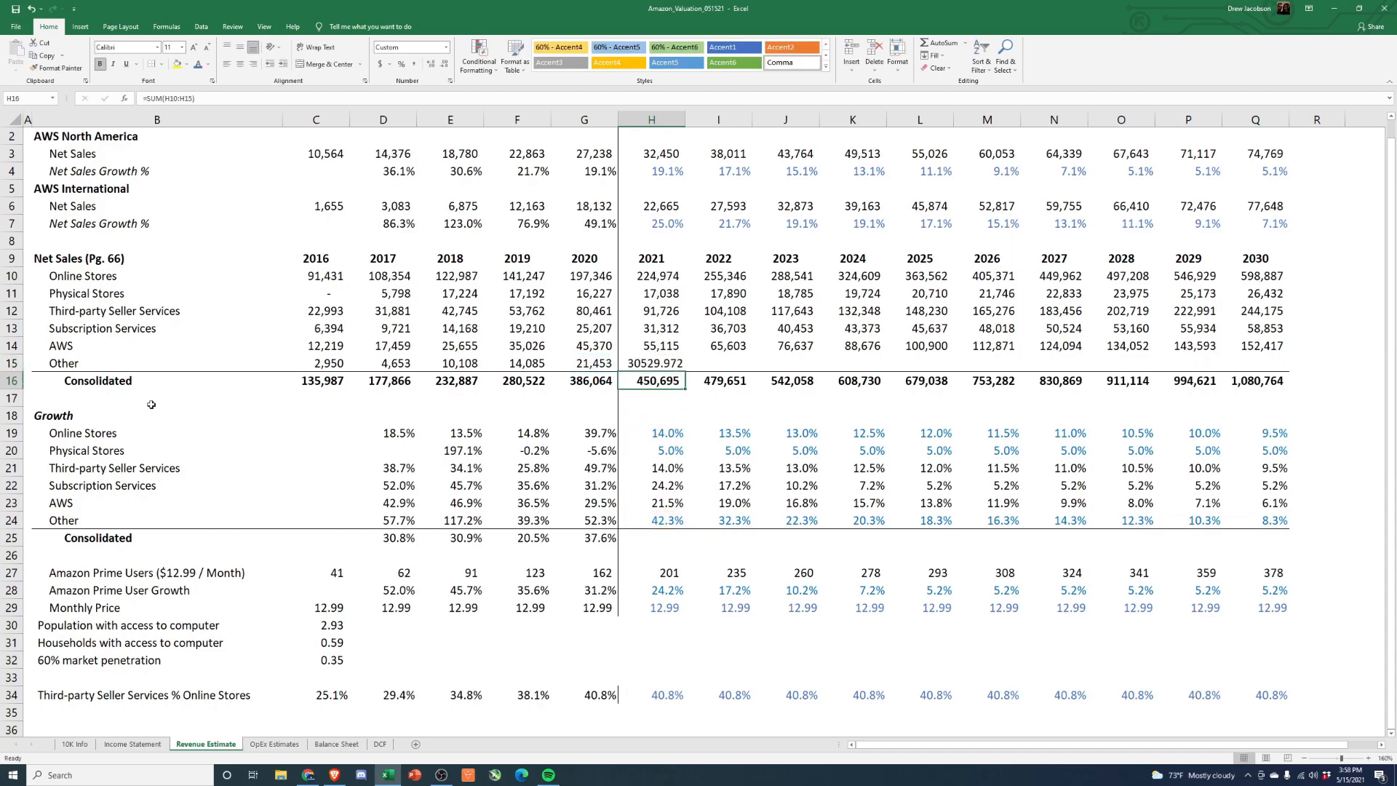
Step: Format the 2021 Other net sales in H15 with comma style and no decimals
{"action": "key", "text": "alt+h"}
{"action": "key", "text": "k"}
{"action": "key", "text": "alt+h"}
{"action": "key", "text": "9"}
{"action": "key", "text": "alt+h"}
{"action": "key", "text": "9"}
Step: Copy the Other net sales formula with its formatting from H15 across 2022 to 2030 in I15:Q15
{"action": "key", "text": "ctrl+c"}
{"action": "key", "text": "Right"}
{"action": "key", "text": "ctrl+v"}
{"action": "key", "text": "Right"}
{"action": "key", "text": "ctrl+v"}
{"action": "key", "text": "Right"}
{"action": "key", "text": "ctrl+v"}
{"action": "key", "text": "Right"}
{"action": "key", "text": "ctrl+v"}
{"action": "key", "text": "Right"}
{"action": "key", "text": "ctrl+v"}
{"action": "key", "text": "Right"}
{"action": "key", "text": "ctrl+v"}
{"action": "key", "text": "Right"}
{"action": "key", "text": "ctrl+v"}
{"action": "key", "text": "Right"}
{"action": "key", "text": "ctrl+v"}
{"action": "key", "text": "Right"}
{"action": "key", "text": "ctrl+v"}
{"action": "key", "text": "Escape"}
{"action": "key", "text": "Left"}
{"action": "key", "text": "Left"}
{"action": "key", "text": "Left"}
{"action": "key", "text": "Left"}
{"action": "key", "text": "Left"}
{"action": "key", "text": "Left"}
{"action": "key", "text": "Left"}
{"action": "key", "text": "Left"}
{"action": "key", "text": "Left"}
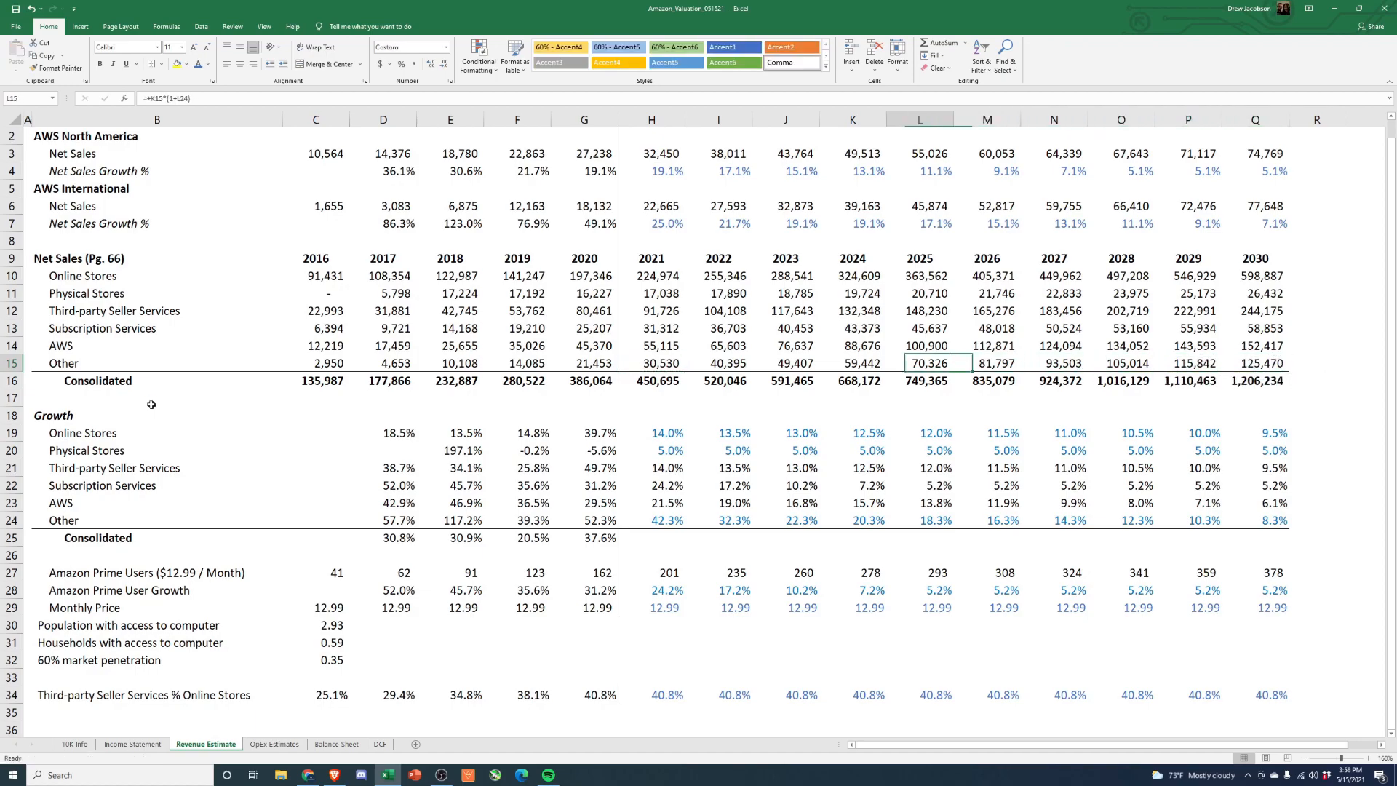
Step: Change the 2022 Other growth formula in I24 to the 2021 rate in H24 minus 0.2
{"action": "key", "text": "Down"}
{"action": "key", "text": "Down"}
{"action": "key", "text": "Down"}
{"action": "key", "text": "Down"}
{"action": "key", "text": "Down"}
{"action": "key", "text": "Down"}
{"action": "key", "text": "Down"}
{"action": "key", "text": "Down"}
{"action": "key", "text": "Down"}
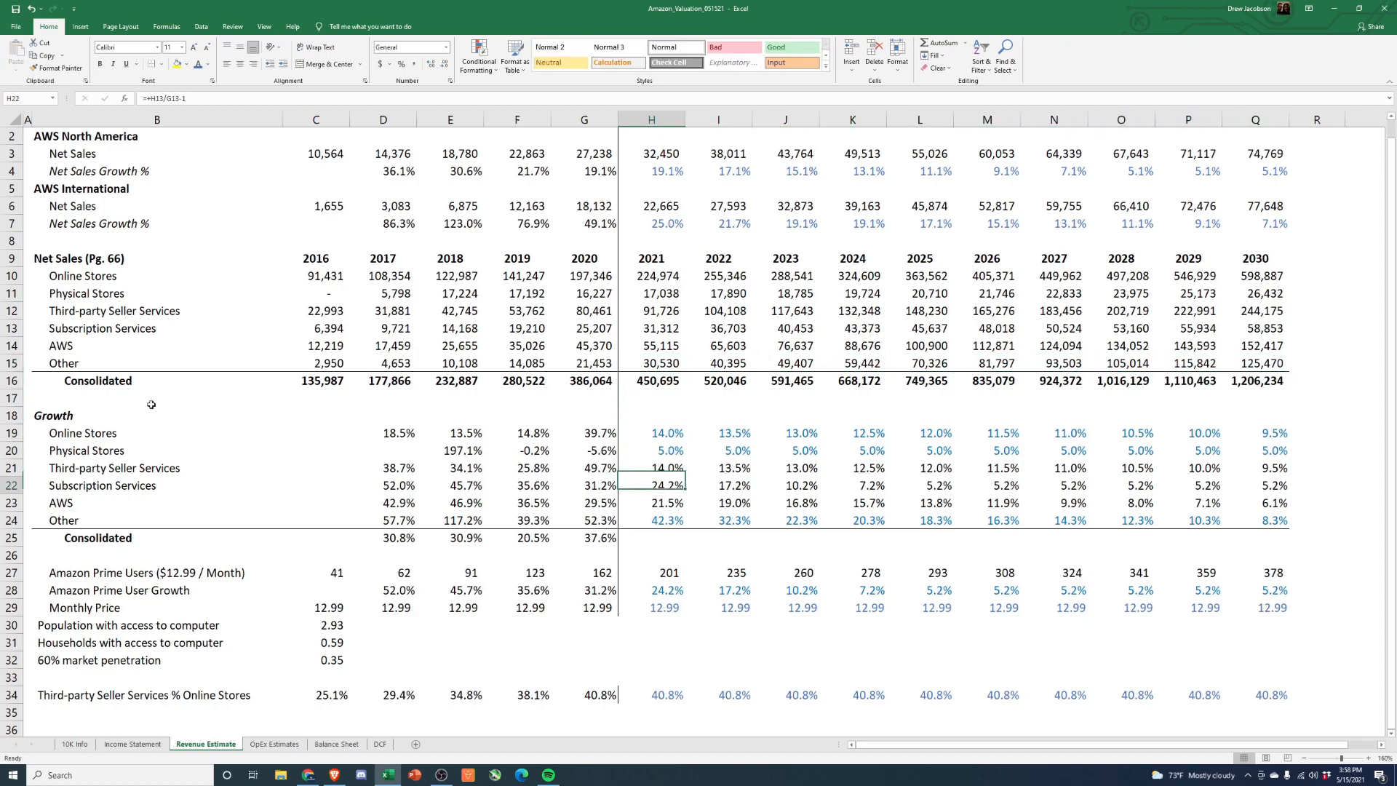
{"action": "key", "text": "Right"}
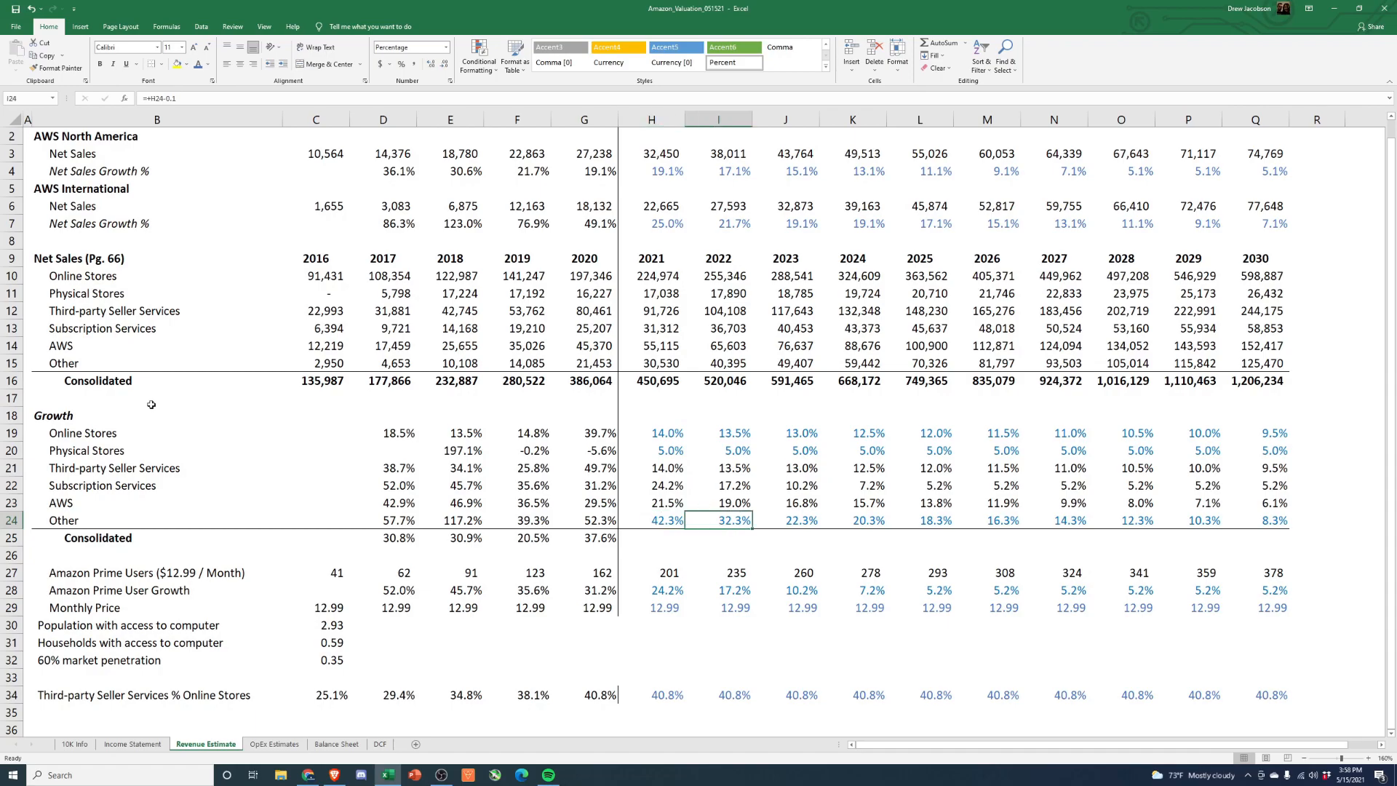
{"action": "type", "text": "+"}
{"action": "key", "text": "Left"}
{"action": "type", "text": "-"}
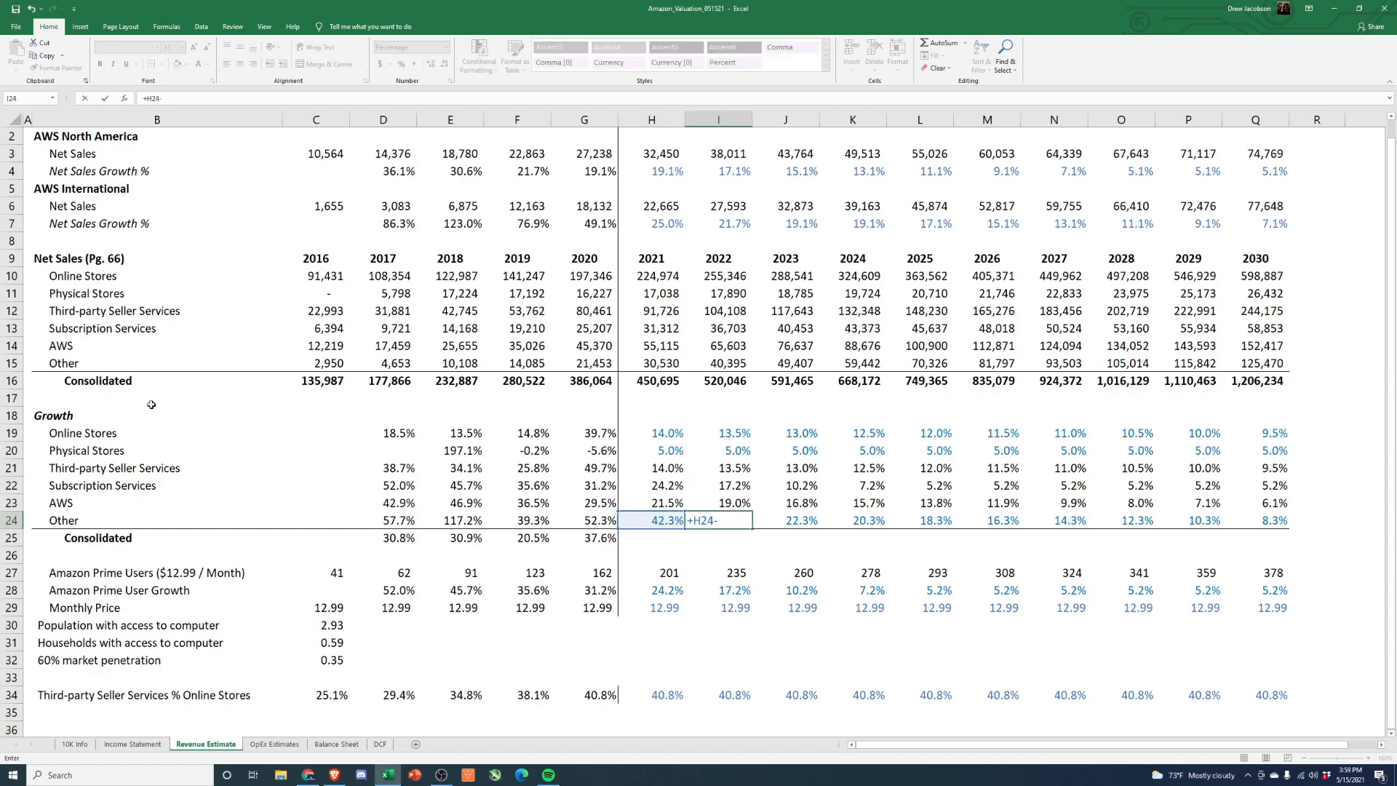
{"action": "key", "text": "Up"}
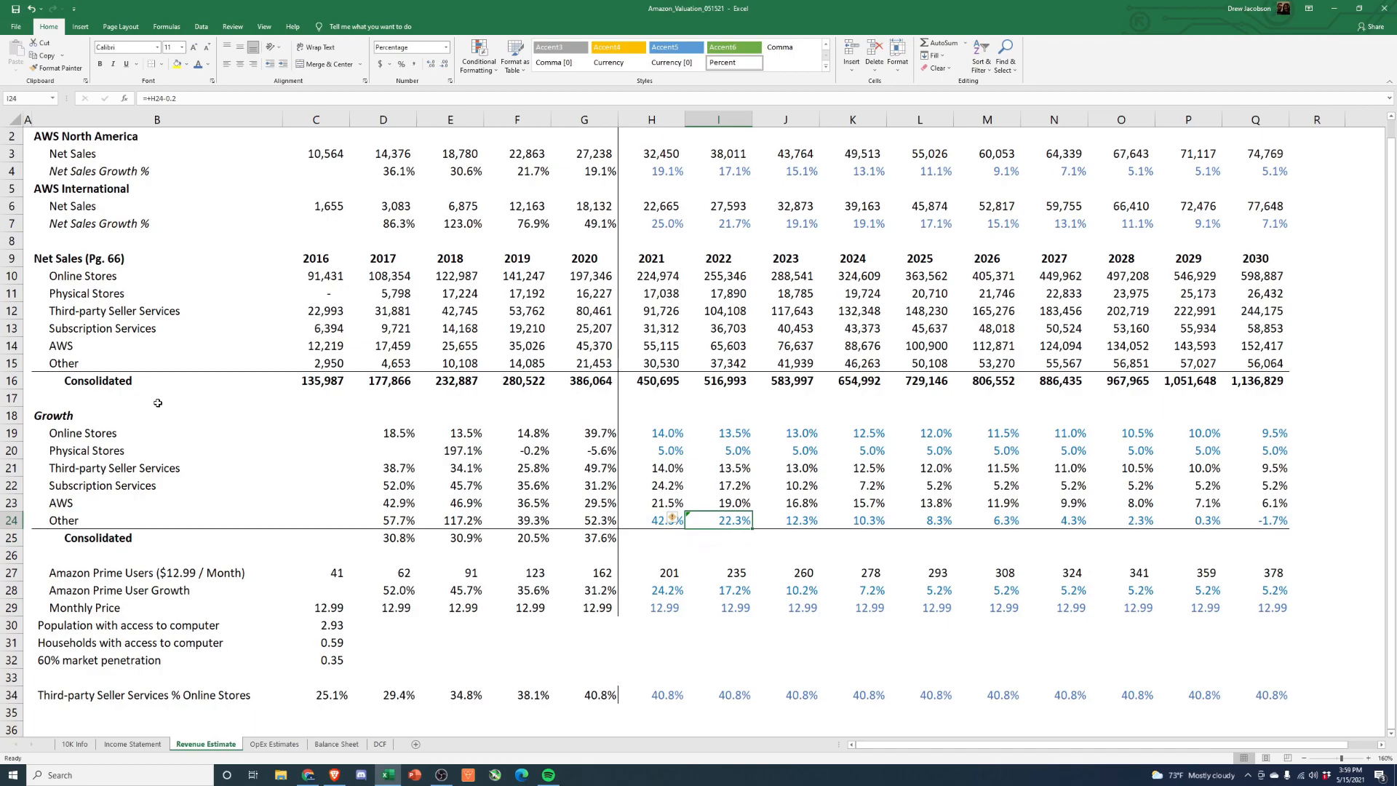
Step: Compare the forecast Other net sales with Subscription Services through 2030 and inspect the 2030 Other formula in Q15
{"action": "key", "text": "Up"}
{"action": "key", "text": "Up"}
{"action": "key", "text": "Up"}
{"action": "key", "text": "Up"}
{"action": "key", "text": "Up"}
{"action": "key", "text": "Up"}
{"action": "key", "text": "Up"}
{"action": "key", "text": "Up"}
{"action": "key", "text": "Up"}
{"action": "key", "text": "Up"}
{"action": "key", "text": "Up"}
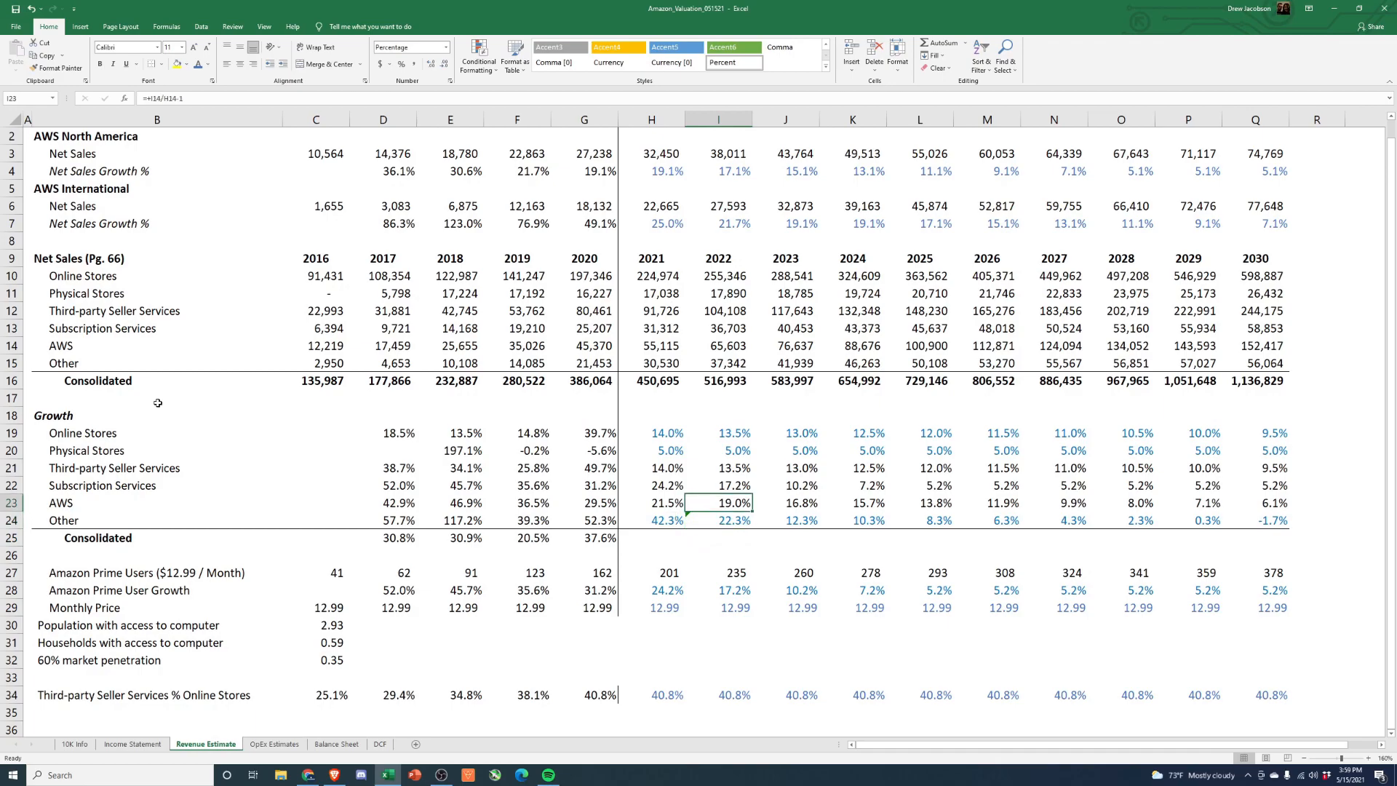
{"action": "key", "text": "Left"}
{"action": "key", "text": "Left"}
{"action": "key", "text": "Down"}
{"action": "key", "text": "Up"}
{"action": "key", "text": "Left"}
{"action": "key", "text": "Down"}
{"action": "key", "text": "Left"}
{"action": "key", "text": "Left"}
{"action": "key", "text": "Left"}
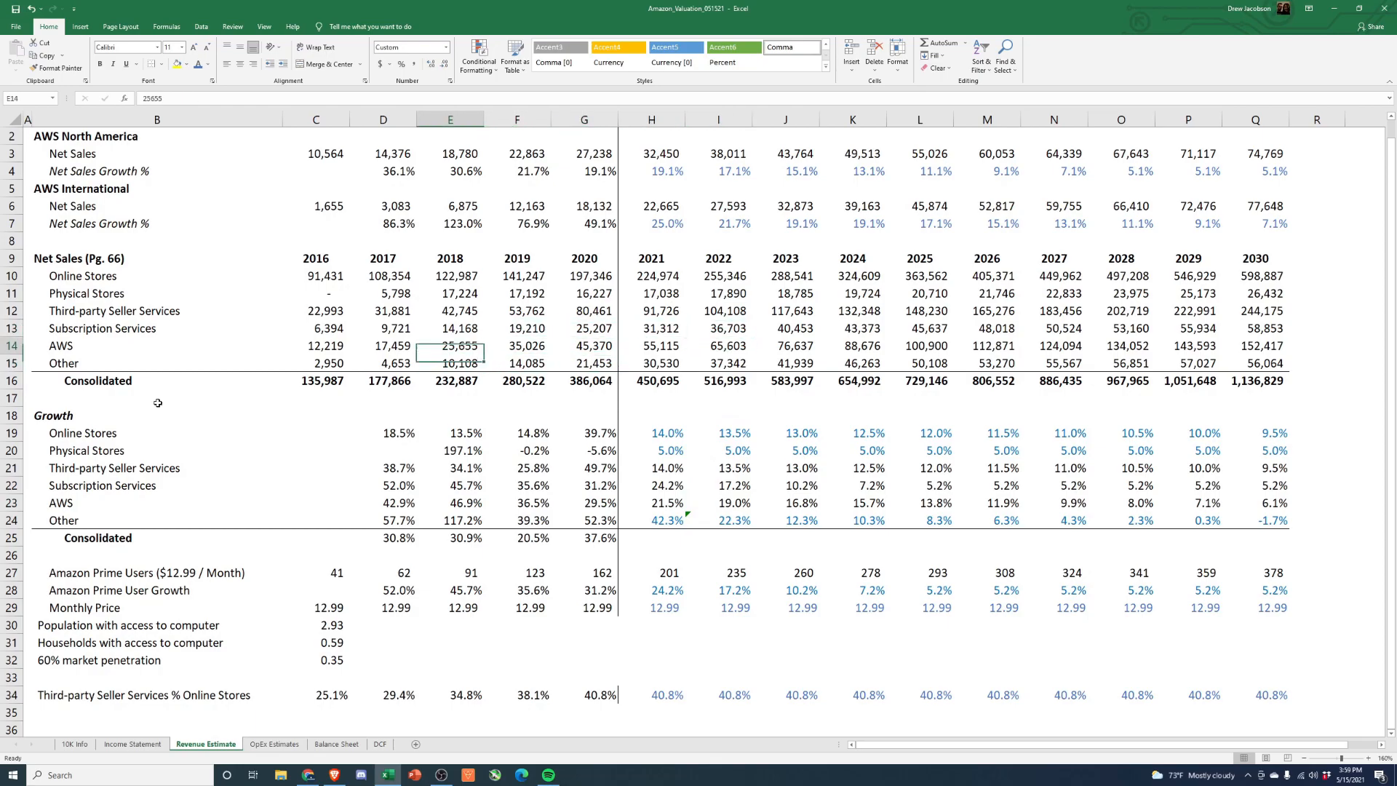
{"action": "key", "text": "Up"}
{"action": "key", "text": "Right"}
{"action": "key", "text": "Right"}
{"action": "key", "text": "Right"}
{"action": "key", "text": "Right"}
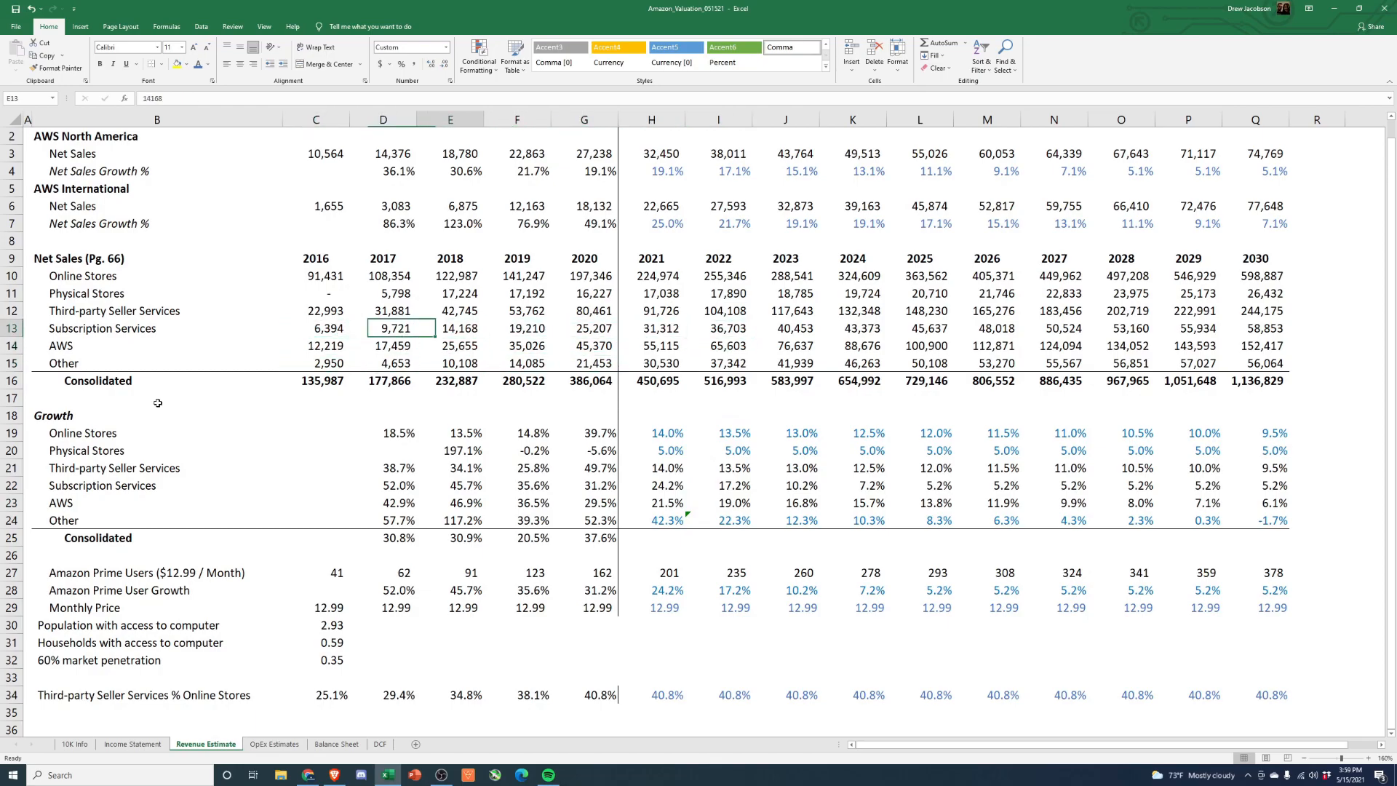
{"action": "key", "text": "Right"}
{"action": "key", "text": "Right"}
{"action": "key", "text": "Right"}
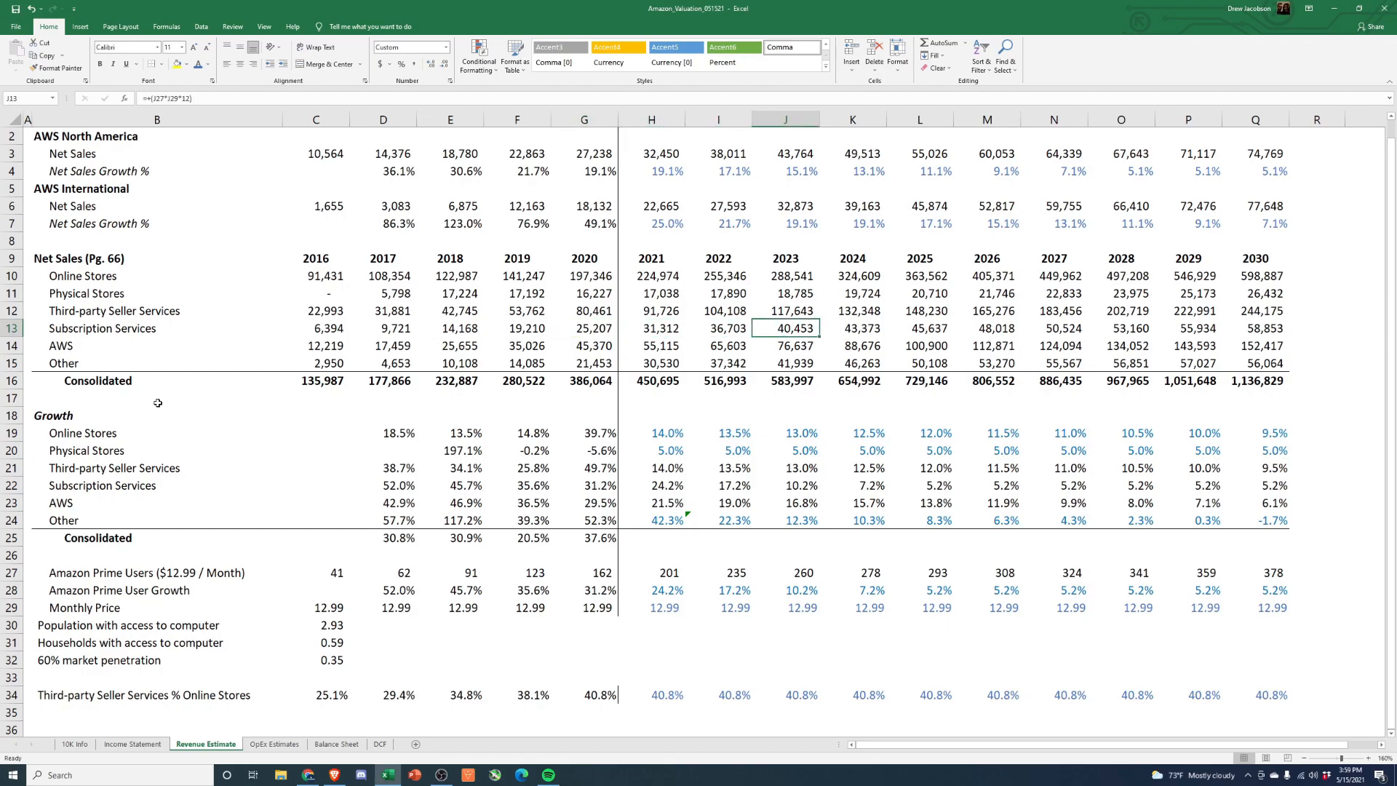
{"action": "key", "text": "Right"}
{"action": "key", "text": "Right"}
{"action": "key", "text": "Right"}
{"action": "key", "text": "Right"}
{"action": "key", "text": "Right"}
{"action": "key", "text": "Right"}
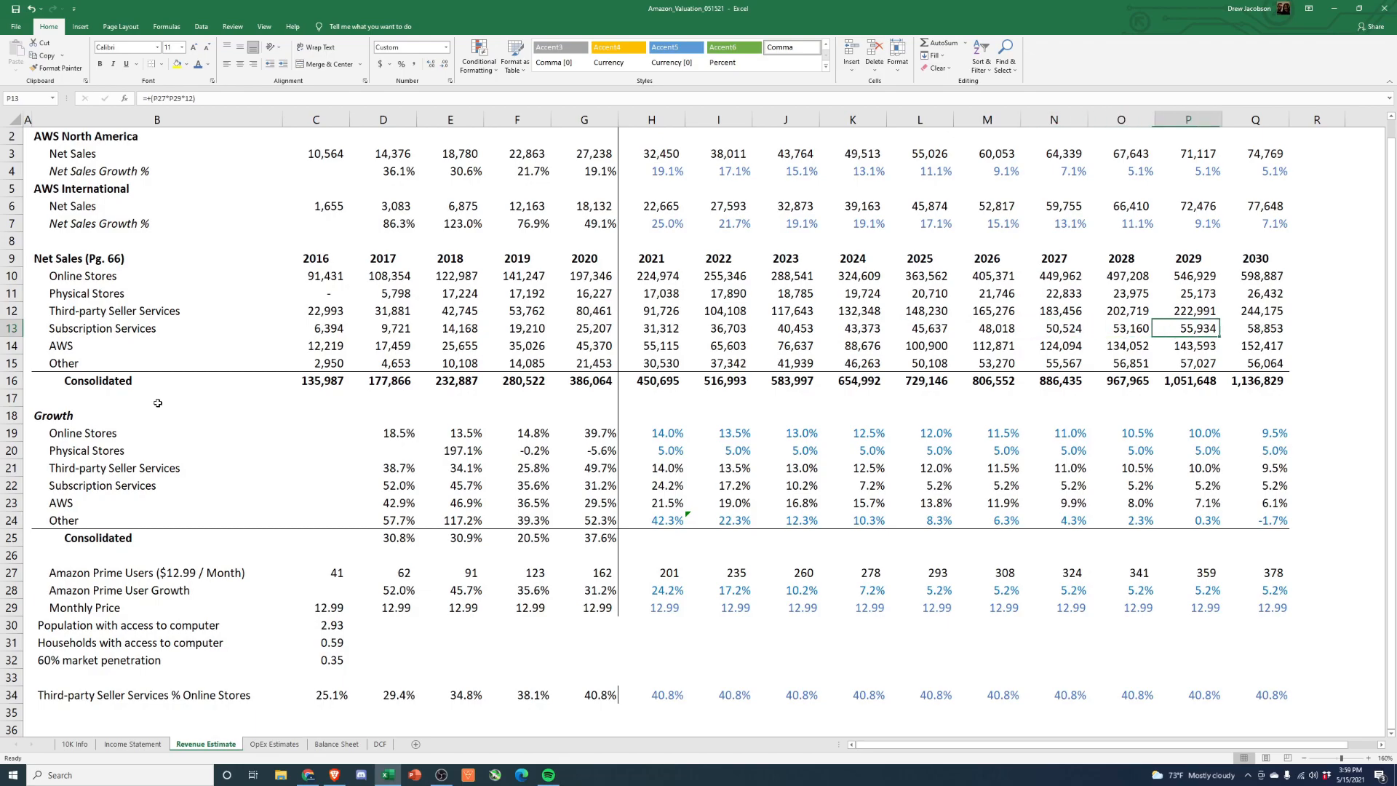
{"action": "key", "text": "Right"}
{"action": "key", "text": "Down"}
{"action": "key", "text": "Down"}
{"action": "key", "text": "Left"}
{"action": "key", "text": "Right"}
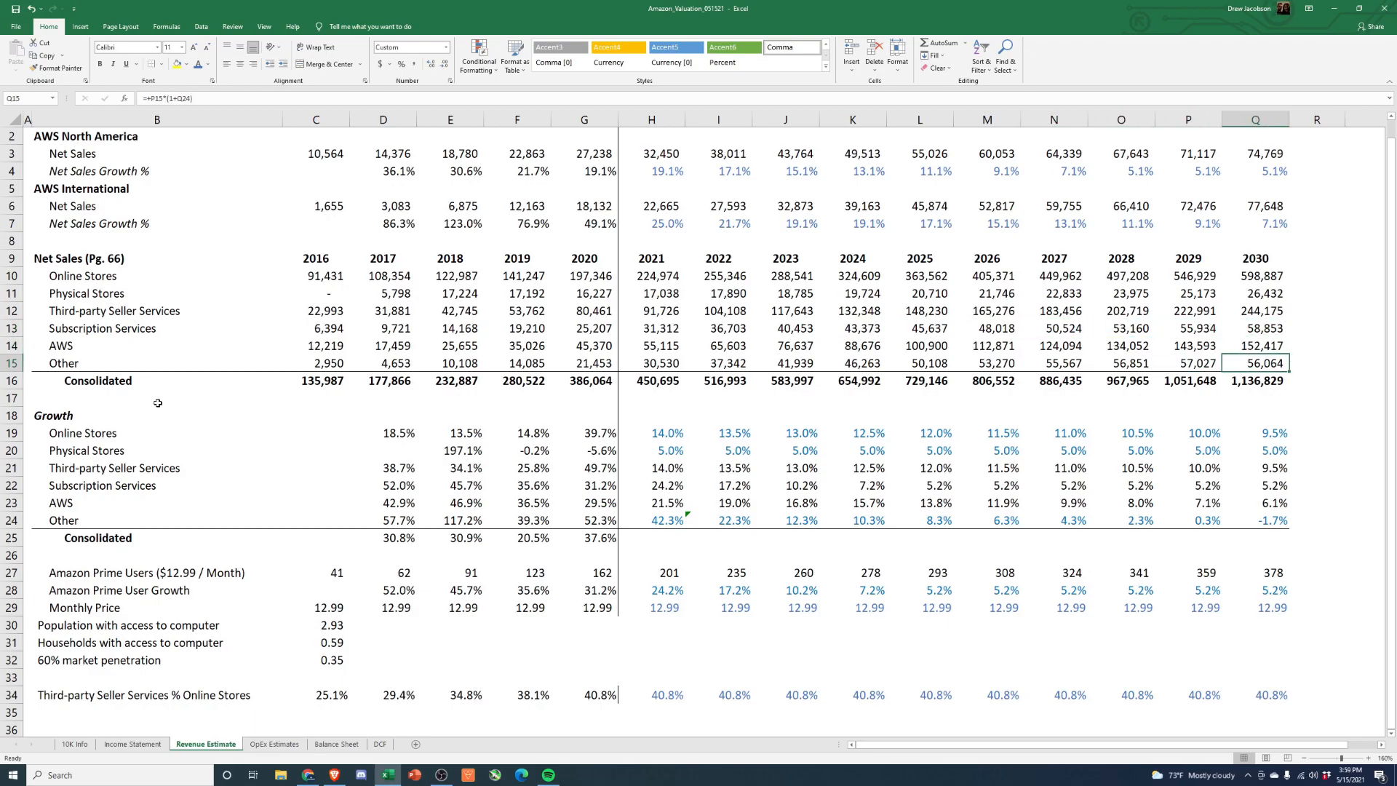
{"action": "key", "text": "F2"}
{"action": "key", "text": "Escape"}
Step: Replace the 2021 Other growth formula in H24 with a fixed rate of 32%
{"action": "key", "text": "Left"}
{"action": "key", "text": "Down"}
{"action": "key", "text": "Down"}
{"action": "key", "text": "Down"}
{"action": "key", "text": "Down"}
{"action": "key", "text": "Down"}
{"action": "key", "text": "Down"}
{"action": "key", "text": "Down"}
{"action": "key", "text": "Down"}
{"action": "key", "text": "Down"}
{"action": "key", "text": "Left"}
{"action": "key", "text": "Left"}
{"action": "key", "text": "Left"}
{"action": "key", "text": "Left"}
{"action": "key", "text": "Left"}
{"action": "key", "text": "Left"}
{"action": "key", "text": "Left"}
{"action": "key", "text": "Left"}
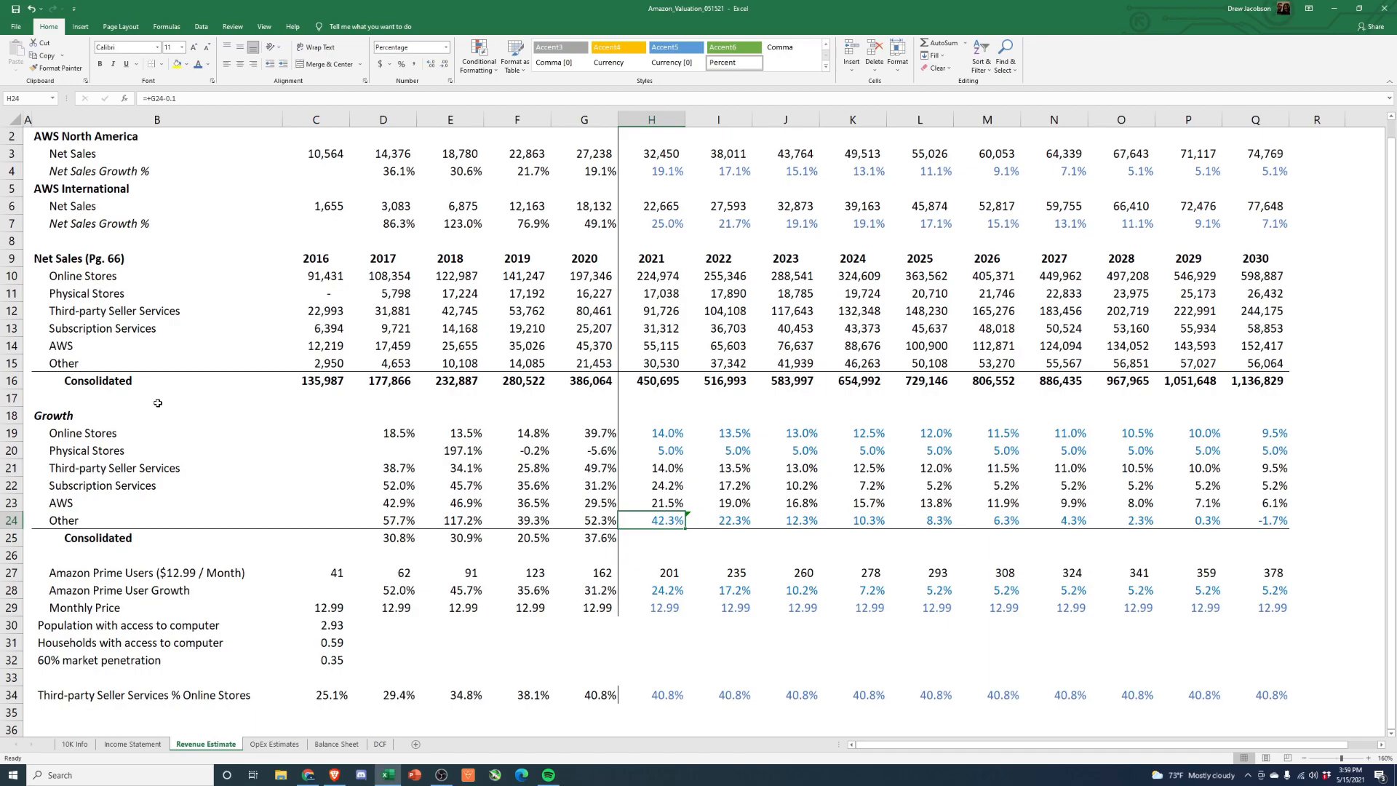
{"action": "type", "text": "32"}
{"action": "key", "text": "ctrl+Return"}
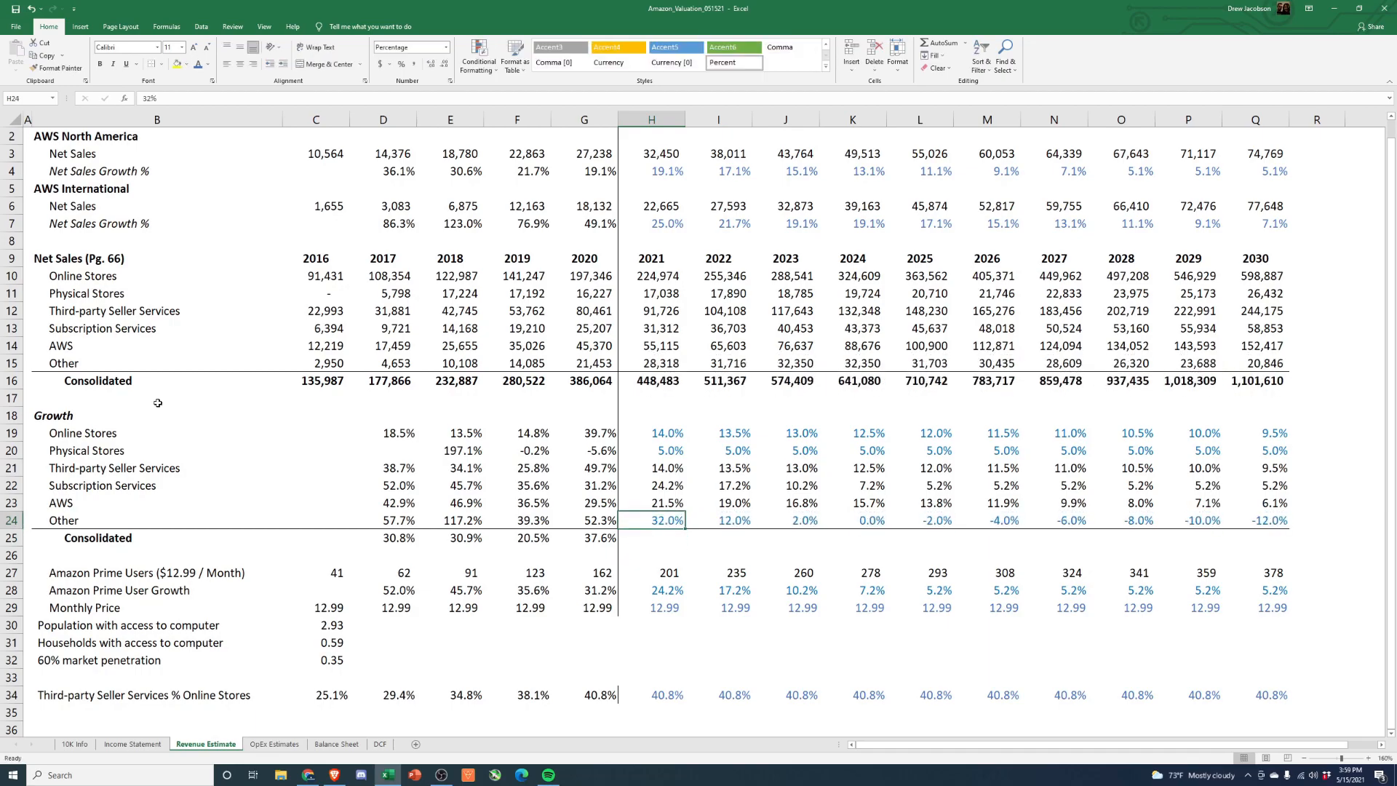
Step: Change the 2023 Other growth formula in J24 to the 2022 rate in I24 minus 0.01
{"action": "key", "text": "Right"}
{"action": "key", "text": "Right"}
{"action": "key", "text": "Right"}
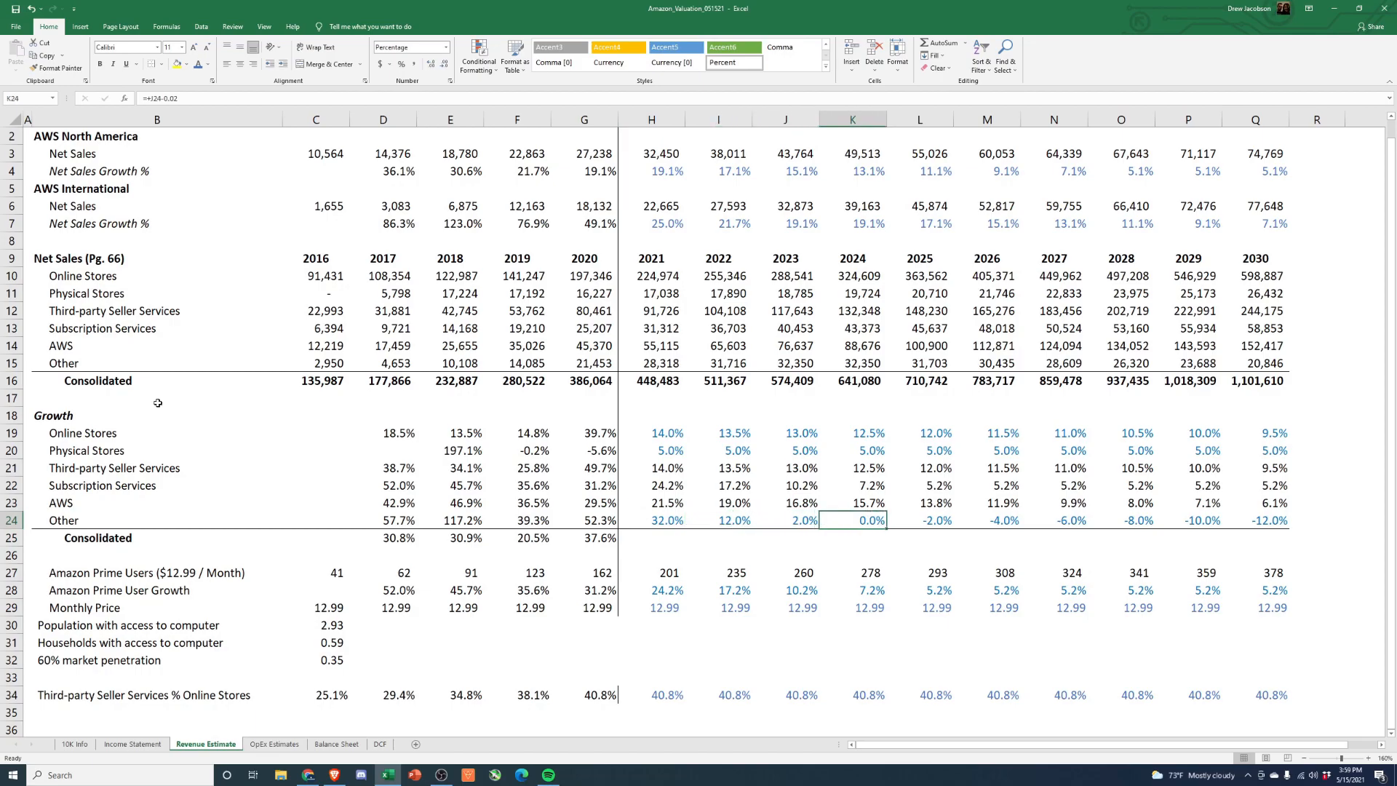
{"action": "key", "text": "Left"}
{"action": "key", "text": "Right"}
{"action": "key", "text": "Left"}
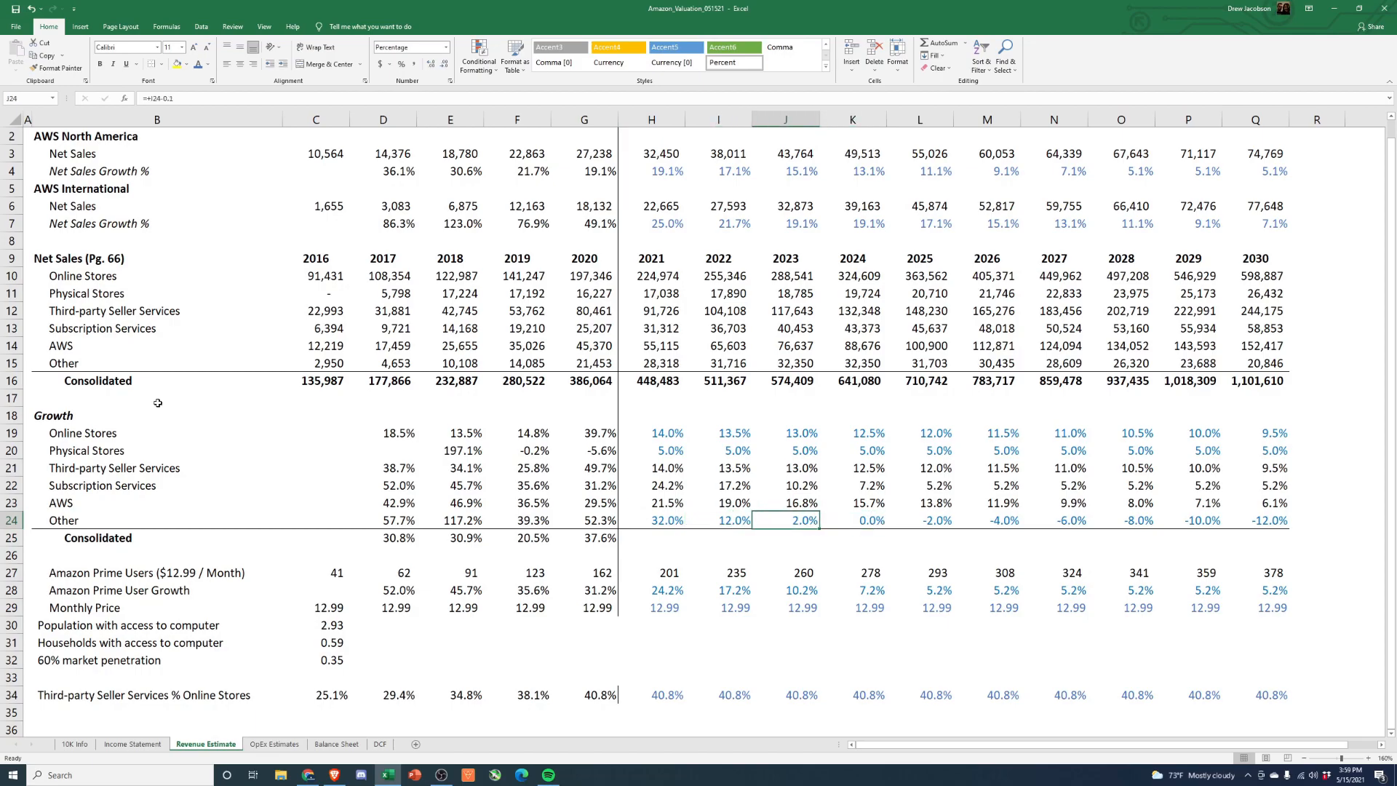
{"action": "key", "text": "F2"}
{"action": "key", "text": "BackSpace"}
{"action": "type", "text": "01"}
{"action": "key", "text": "Return"}
{"action": "key", "text": "Up"}
Step: Copy the Other growth formula from J24 across 2024 to 2027 in K24:N24
{"action": "key", "text": "ctrl+c"}
{"action": "key", "text": "Right"}
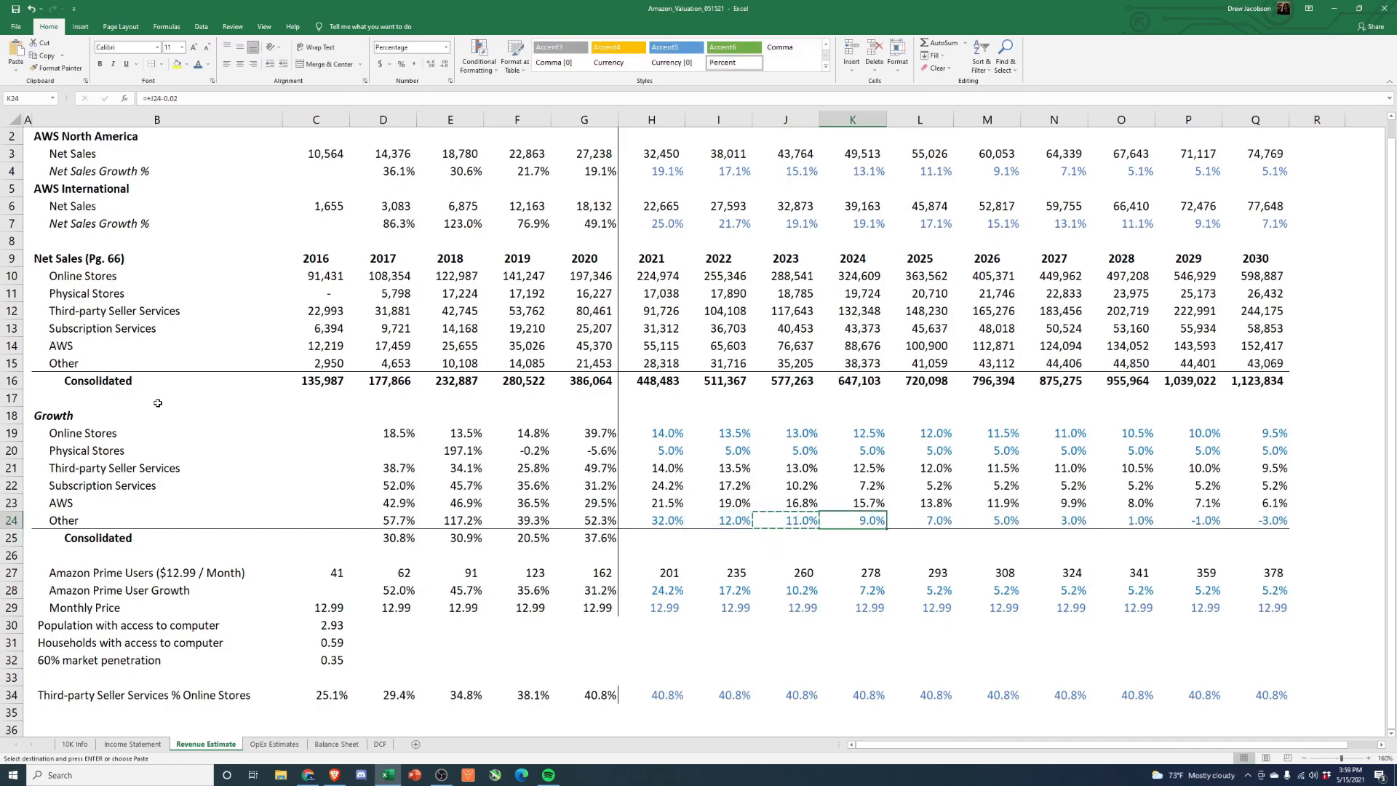
{"action": "key", "text": "shift+Right"}
{"action": "key", "text": "shift+Right"}
{"action": "key", "text": "shift+Right"}
{"action": "key", "text": "alt+e"}
{"action": "key", "text": "s"}
{"action": "key", "text": "Return"}
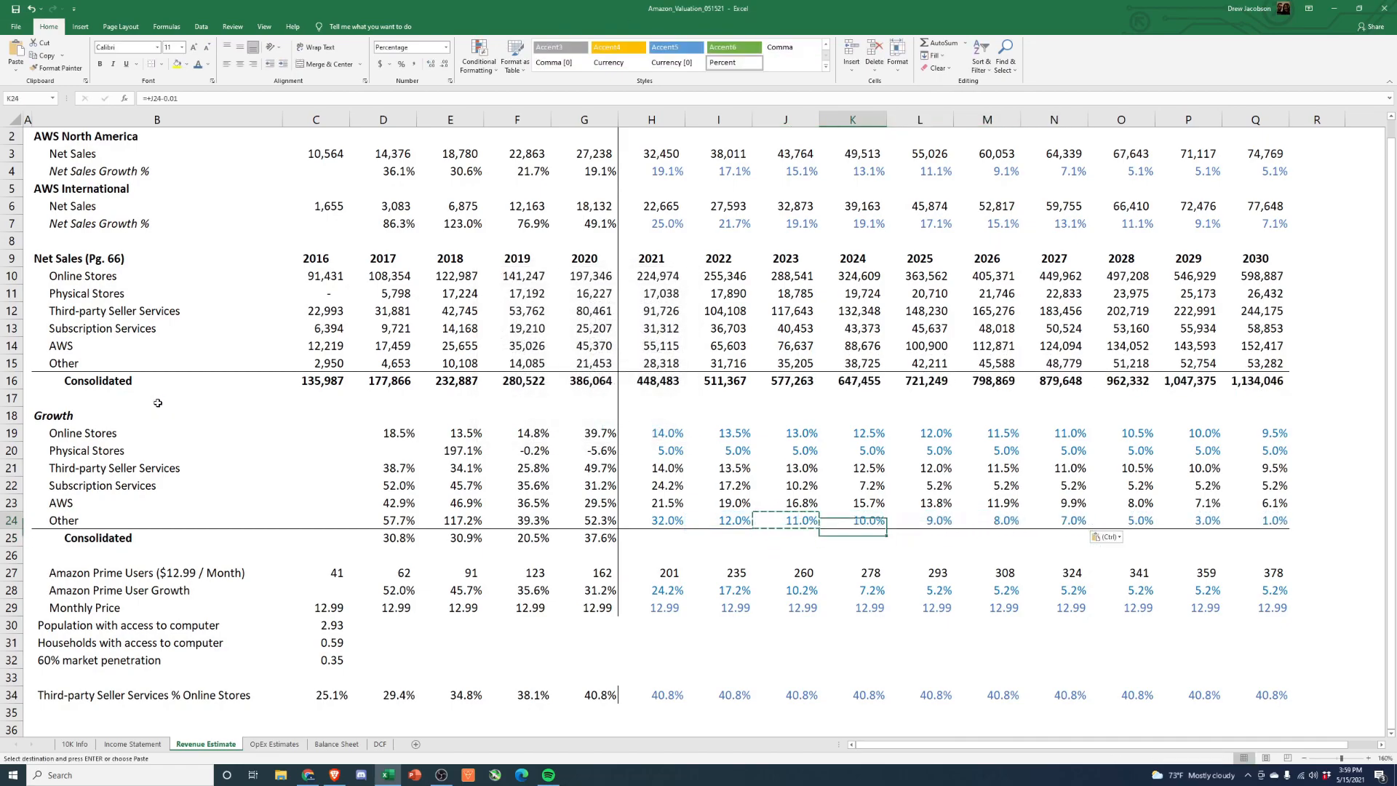
Step: Extend the 0.01 yearly decline in Other growth from 2027 to 2028 through 2030 in O24:Q24
{"action": "key", "text": "Right"}
{"action": "key", "text": "Right"}
{"action": "key", "text": "Right"}
{"action": "key", "text": "Right"}
{"action": "key", "text": "ctrl+c"}
{"action": "key", "text": "Left"}
{"action": "key", "text": "ctrl+c"}
{"action": "key", "text": "Right"}
{"action": "key", "text": "shift+Right"}
{"action": "key", "text": "shift+Right"}
{"action": "key", "text": "alt+e"}
{"action": "key", "text": "s"}
{"action": "key", "text": "Return"}
Step: Compare Other with Subscription Services net sales for 2026 to 2030 and check the Consolidated totals in row 16
{"action": "key", "text": "Left"}
{"action": "key", "text": "Left"}
{"action": "key", "text": "Up"}
{"action": "key", "text": "Up"}
{"action": "key", "text": "Up"}
{"action": "key", "text": "Up"}
{"action": "key", "text": "Up"}
{"action": "key", "text": "Up"}
{"action": "key", "text": "Up"}
{"action": "key", "text": "Up"}
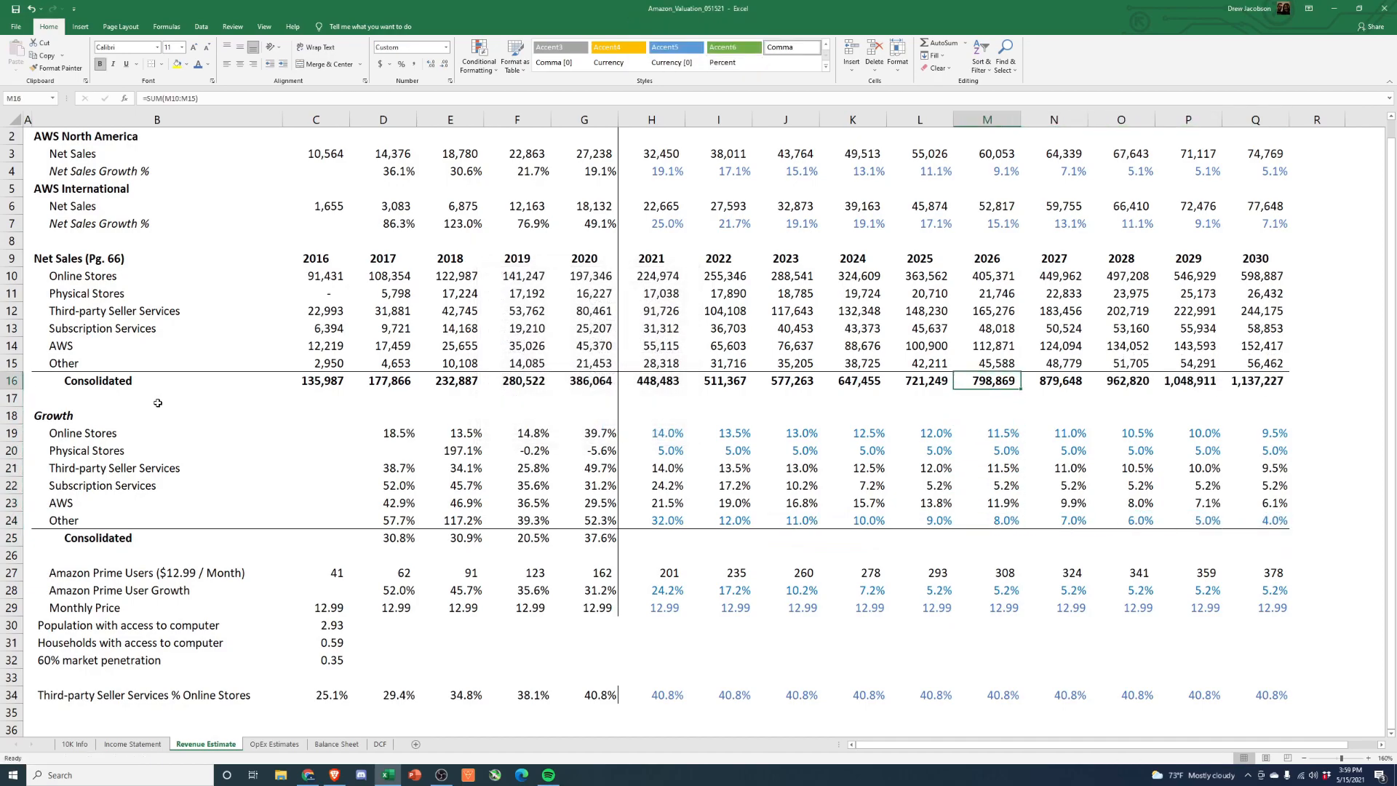
{"action": "key", "text": "Left"}
{"action": "key", "text": "Up"}
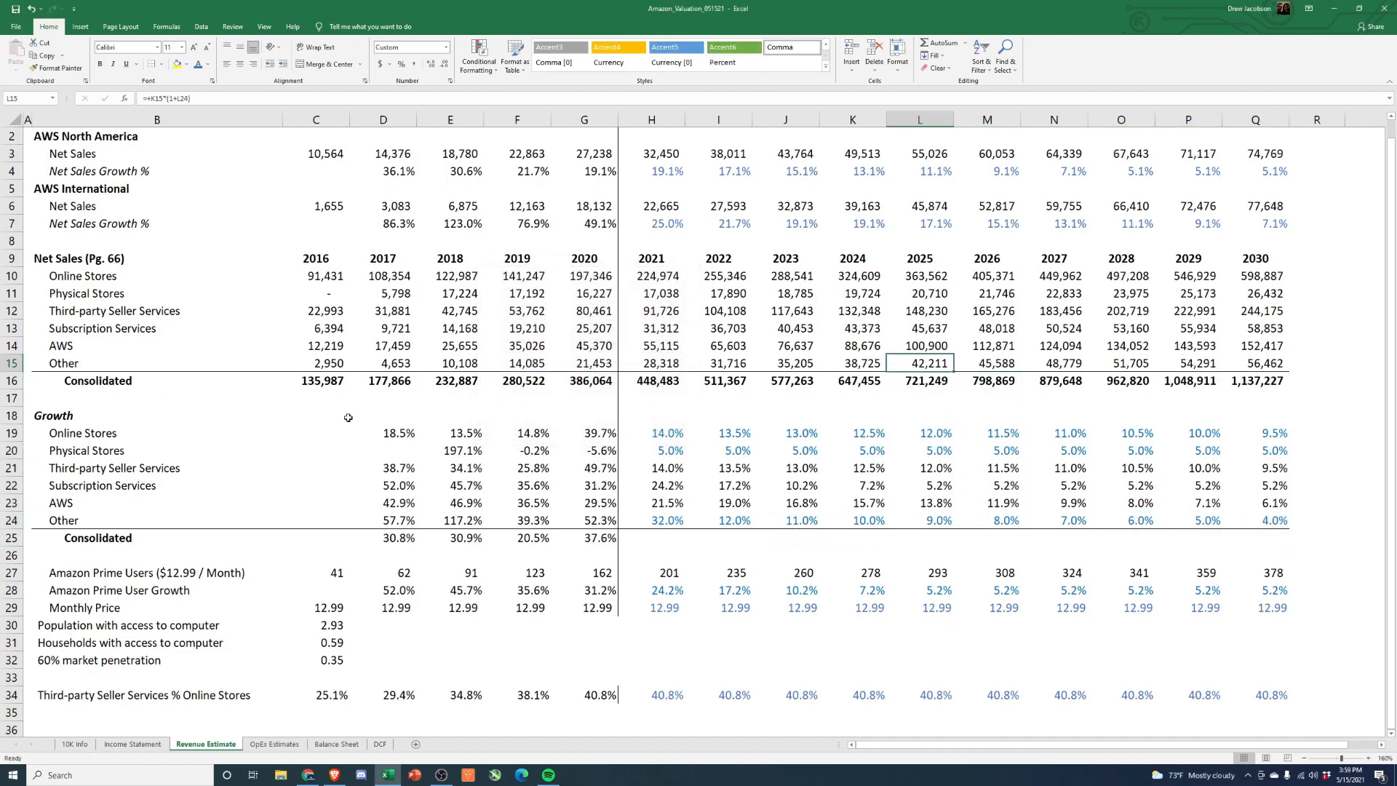
{"action": "left_click", "coordinate": [981, 331]}
{"action": "left_click", "coordinate": [1002, 363]}
{"action": "left_click", "coordinate": [1051, 335]}
{"action": "left_click", "coordinate": [1056, 363]}
{"action": "left_click", "coordinate": [1126, 333]}
{"action": "left_click", "coordinate": [1130, 364]}
{"action": "left_click", "coordinate": [1194, 333]}
{"action": "left_click", "coordinate": [1204, 368]}
{"action": "left_click", "coordinate": [1258, 336]}
{"action": "left_click", "coordinate": [1266, 368]}
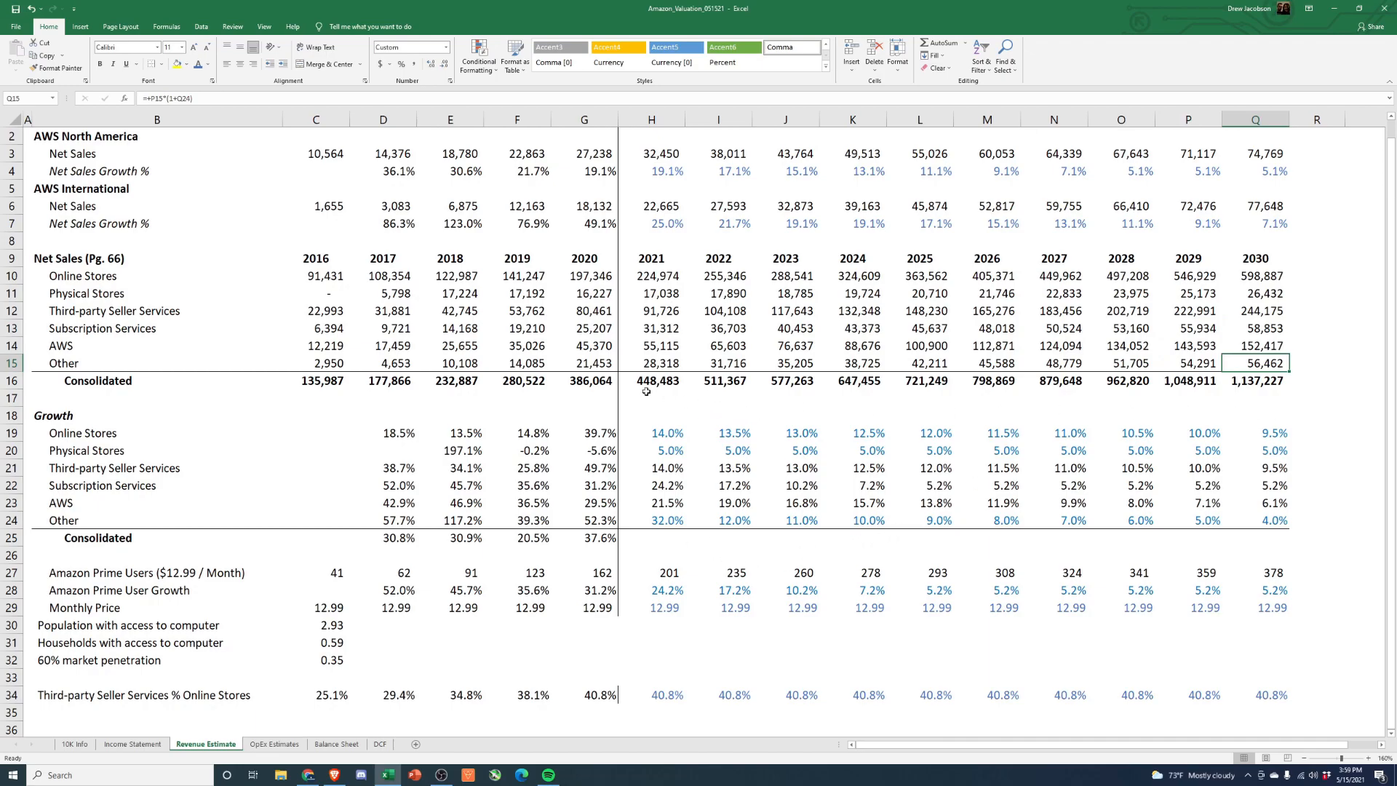
{"action": "left_click", "coordinate": [611, 382]}
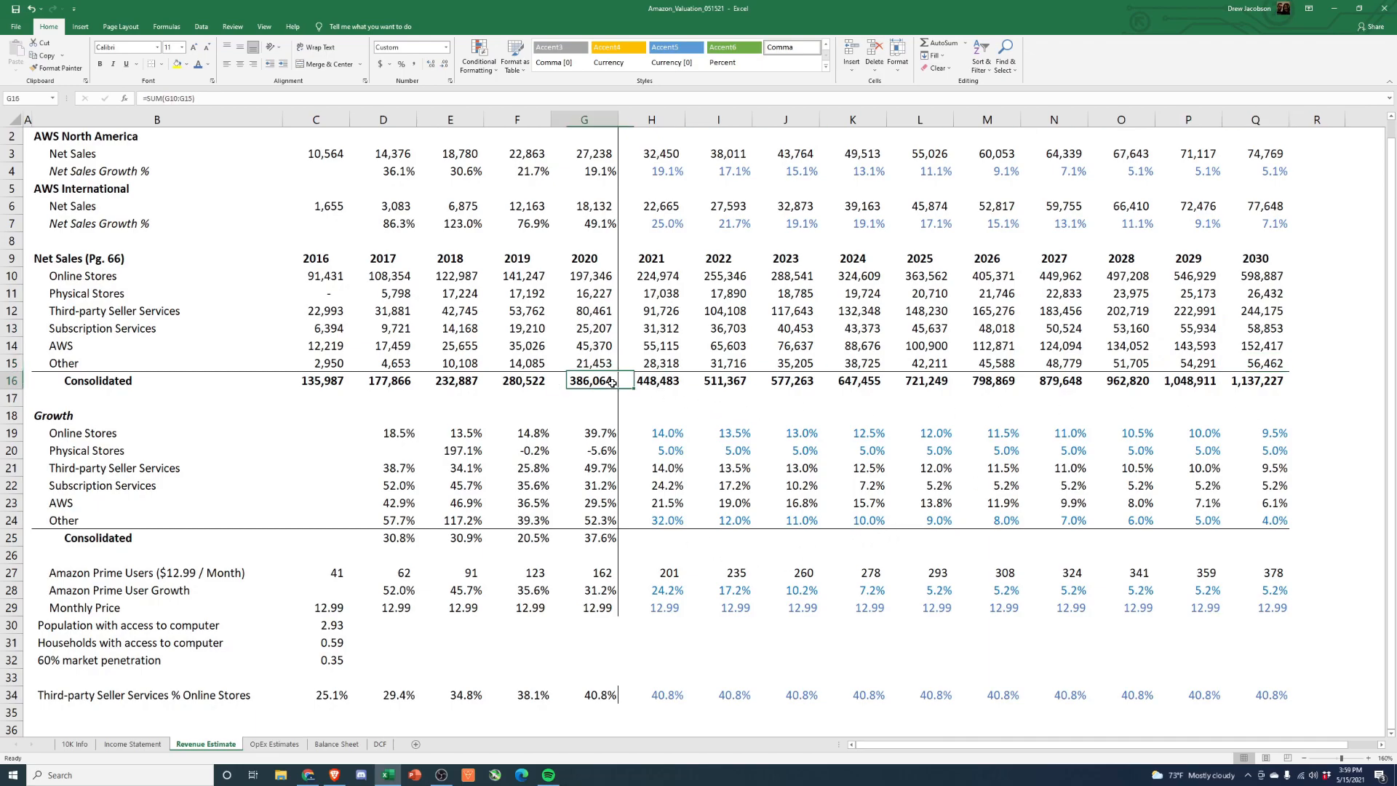
{"action": "left_click", "coordinate": [1244, 386]}
{"action": "left_click", "coordinate": [647, 378]}
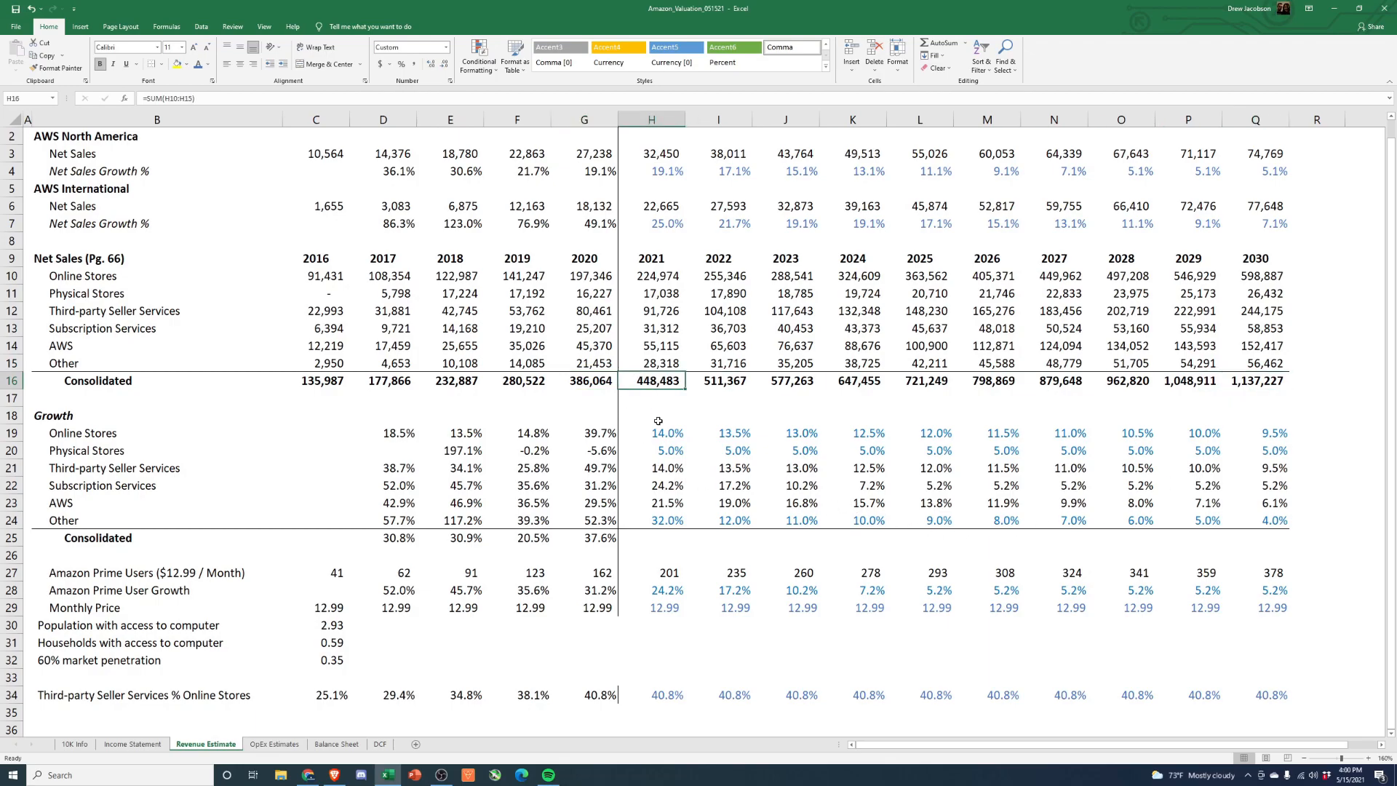
Step: Copy the Consolidated growth formula from G25 across 2021 to 2030 in H25:Q25, pasting formulas only
{"action": "left_click", "coordinate": [615, 538]}
{"action": "key", "text": "ctrl+c"}
{"action": "left_click_drag", "start_coordinate": [626, 538], "coordinate": [1251, 538]}
{"action": "key", "text": "ctrl+alt+v"}
{"action": "key", "text": "Return"}
{"action": "left_click", "coordinate": [1115, 560]}
{"action": "key", "text": "Escape"}
Step: Extend the vertical divider beside the 2020 column through rows 29 to 34 with a right border on G29:G34
{"action": "left_click", "coordinate": [710, 519]}
{"action": "left_click_drag", "start_coordinate": [710, 519], "coordinate": [1269, 520]}
{"action": "left_click", "coordinate": [675, 518]}
{"action": "left_click", "coordinate": [701, 572]}
{"action": "left_click_drag", "start_coordinate": [596, 607], "coordinate": [602, 691]}
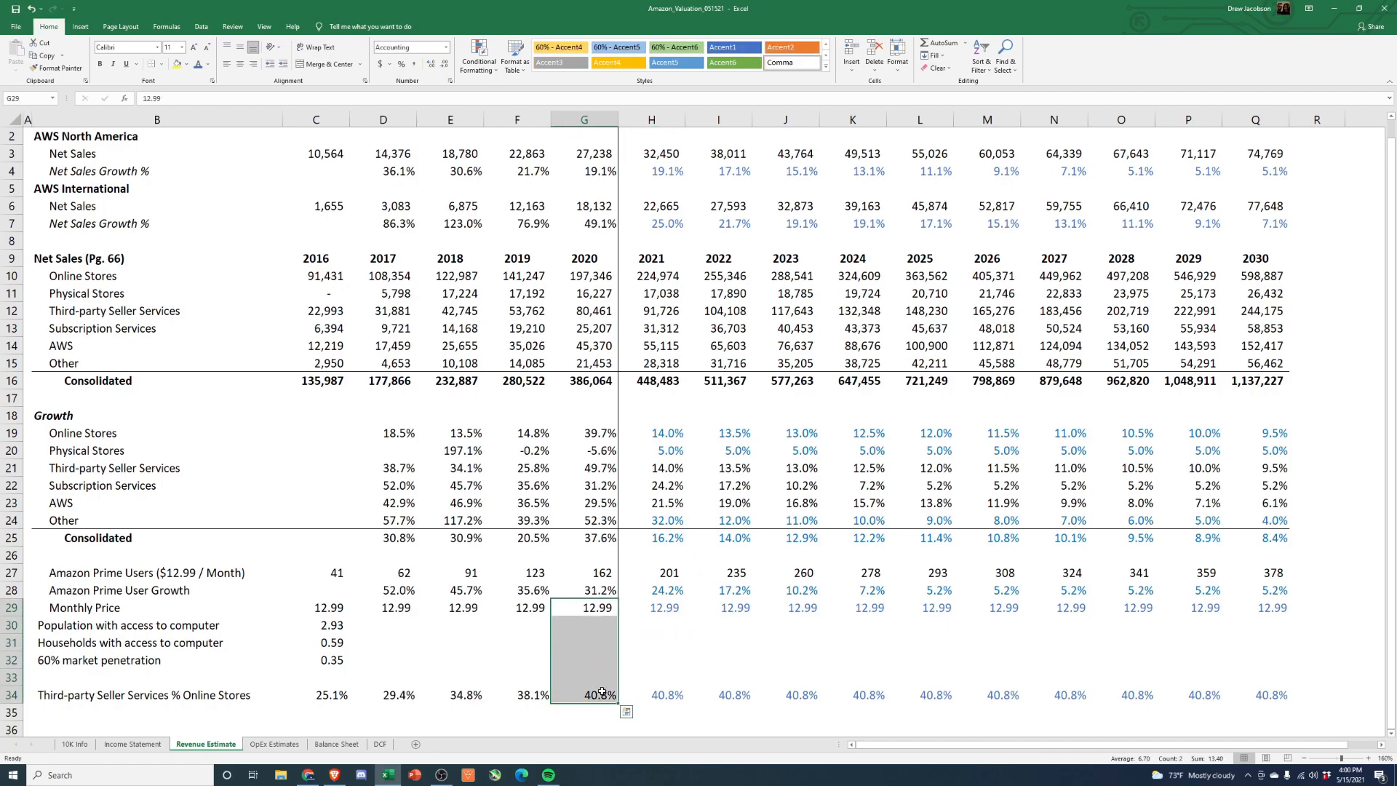
Step: Review the 2030 net sales forecast for each segment in Q10:Q15
{"action": "left_click", "coordinate": [1263, 276]}
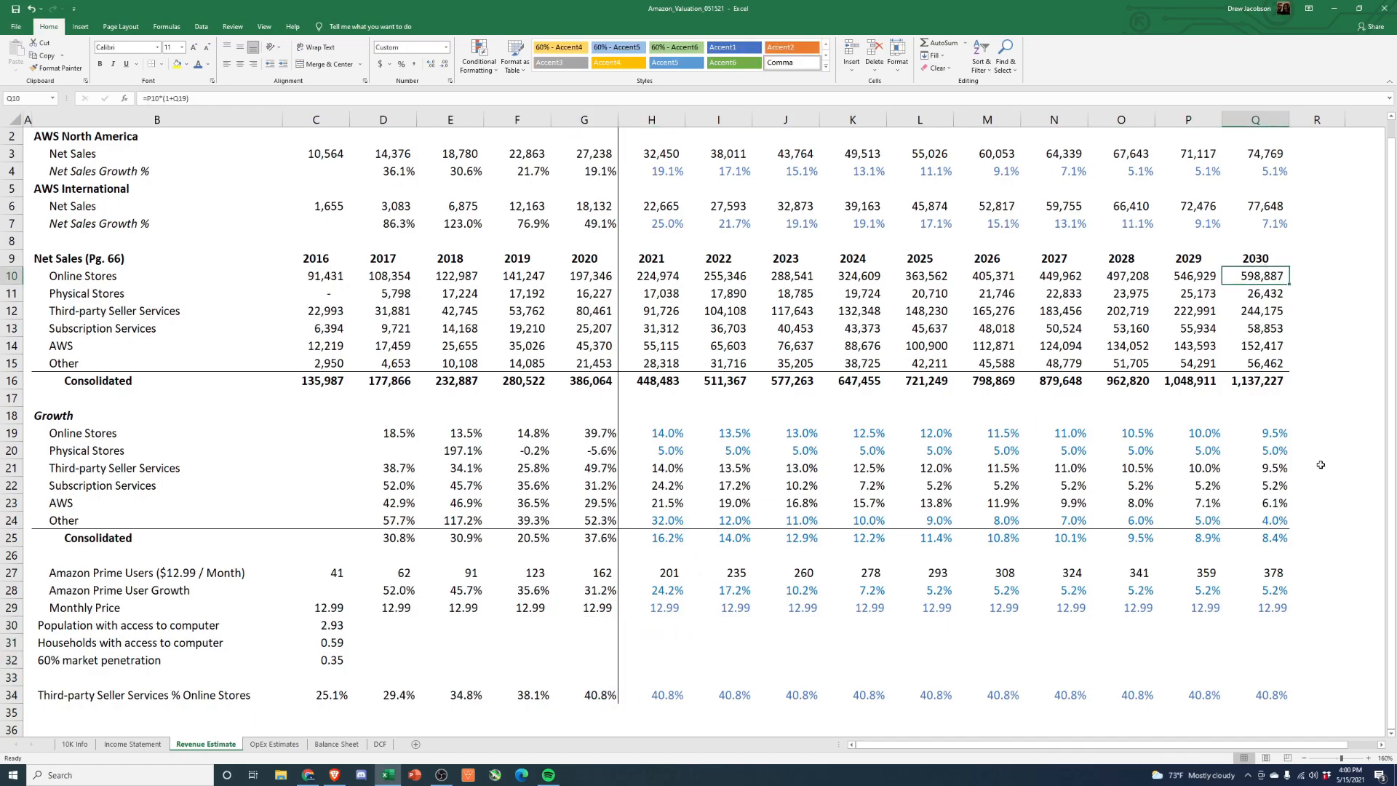
{"action": "left_click_drag", "start_coordinate": [1279, 312], "coordinate": [1255, 275]}
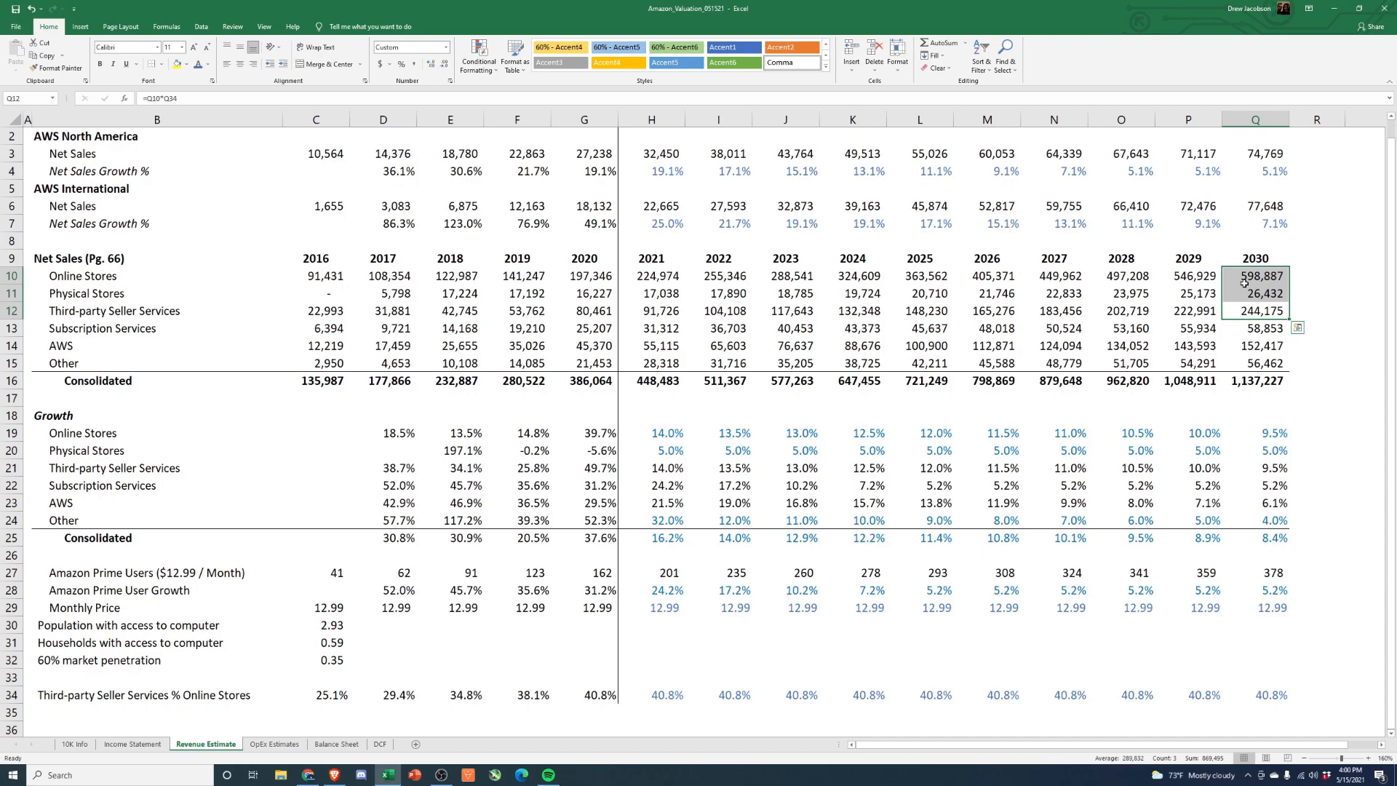
{"action": "left_click", "coordinate": [1257, 334]}
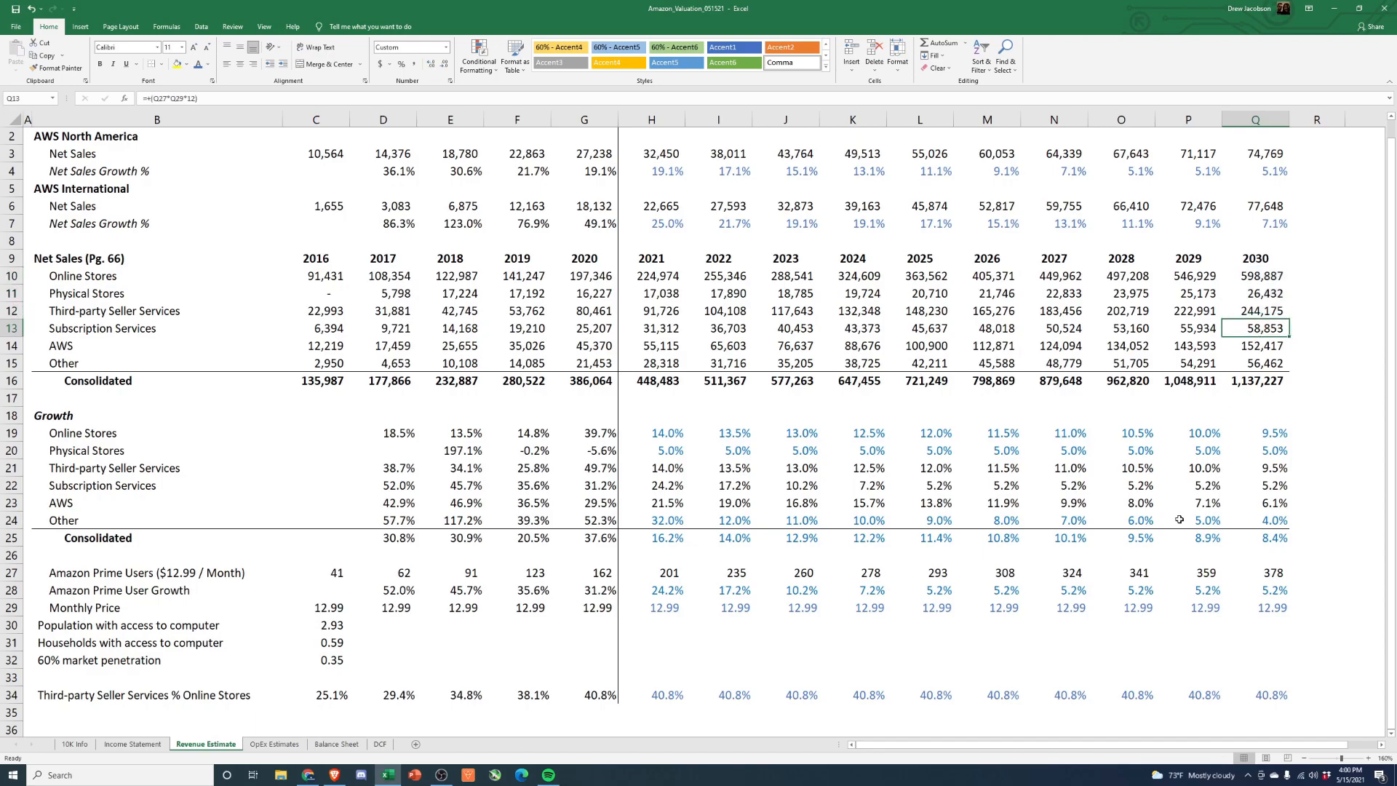
{"action": "left_click_drag", "start_coordinate": [1258, 277], "coordinate": [1264, 333]}
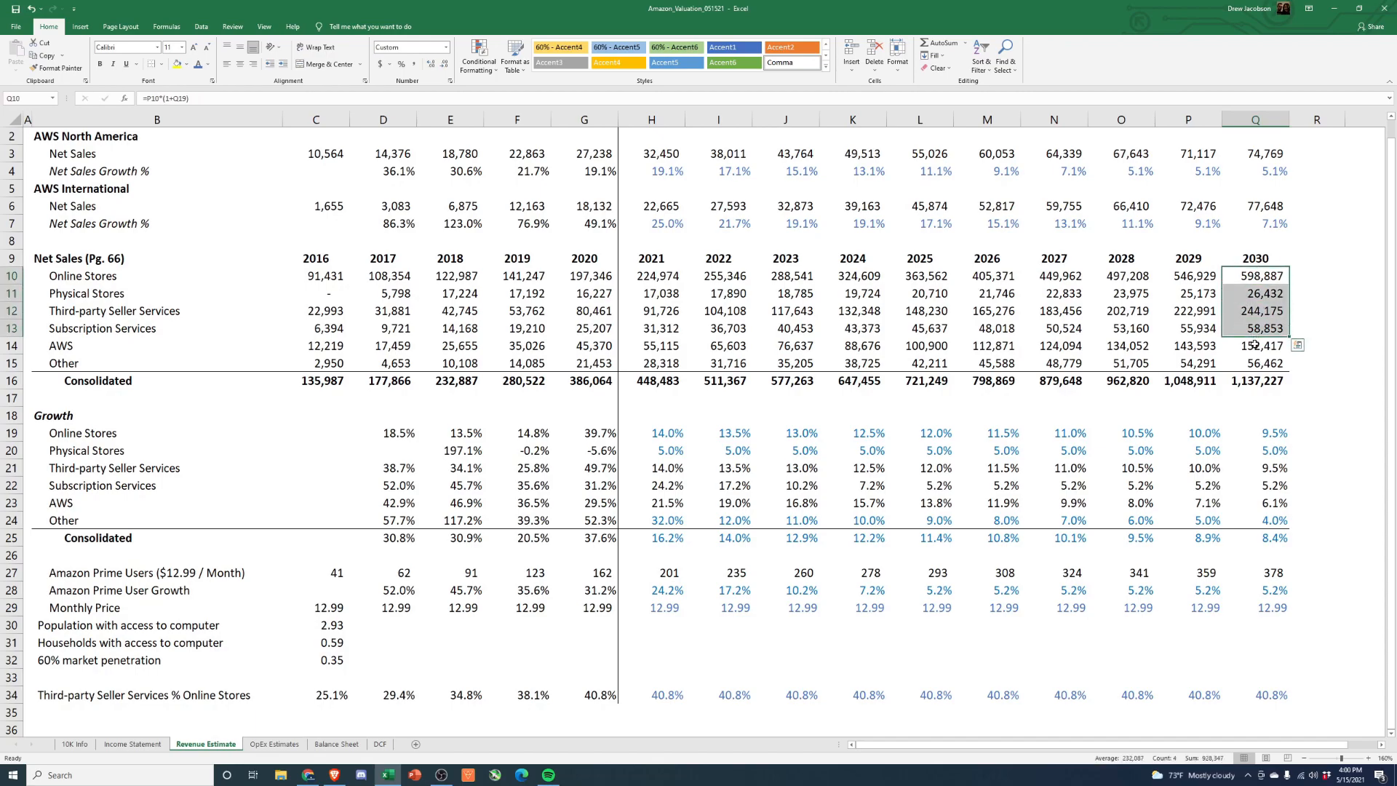
{"action": "left_click", "coordinate": [1255, 345]}
{"action": "left_click", "coordinate": [1250, 365]}
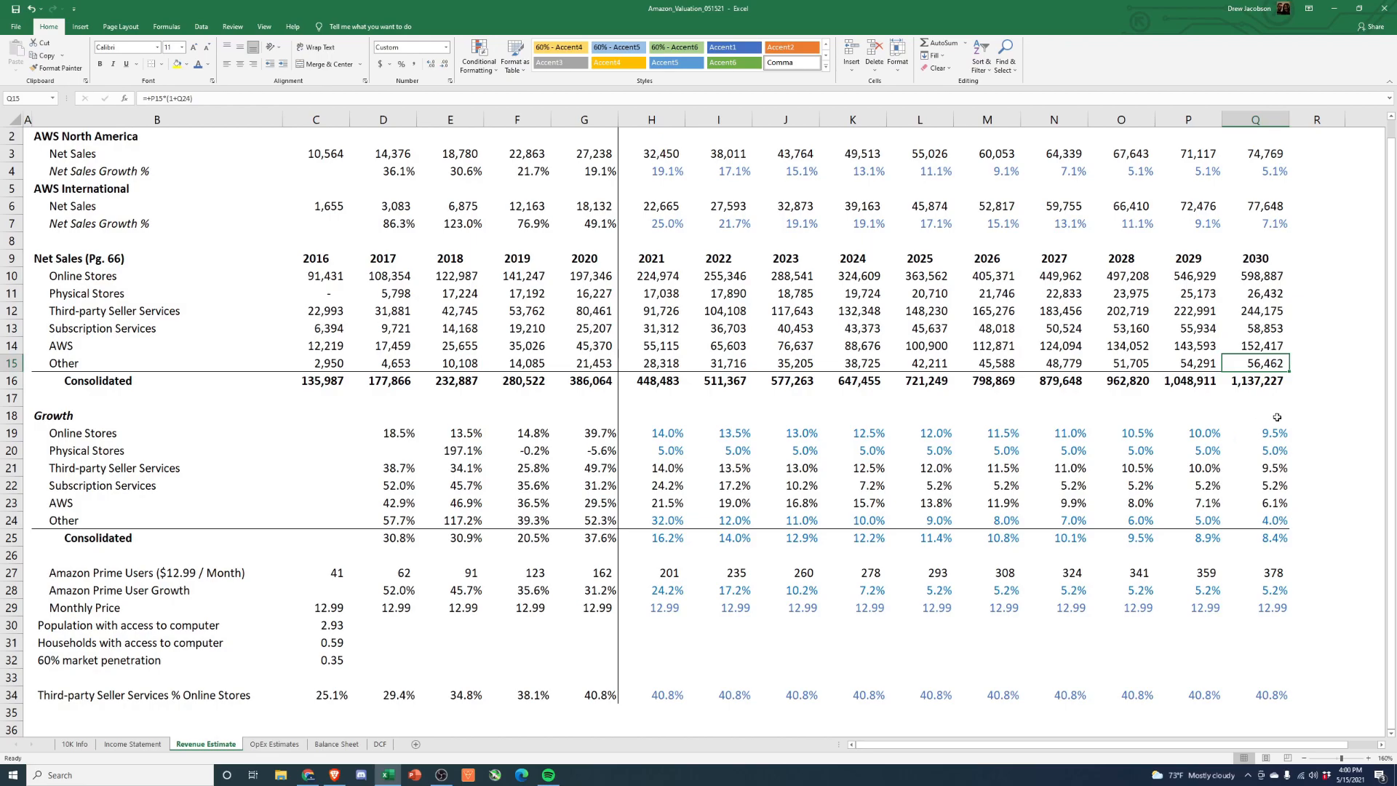
{"action": "left_click", "coordinate": [1275, 416]}
{"action": "scroll", "coordinate": [1272, 483], "scroll_direction": "down", "scroll_amount": 2}
{"action": "scroll", "coordinate": [1265, 527], "scroll_direction": "up", "scroll_amount": 3}
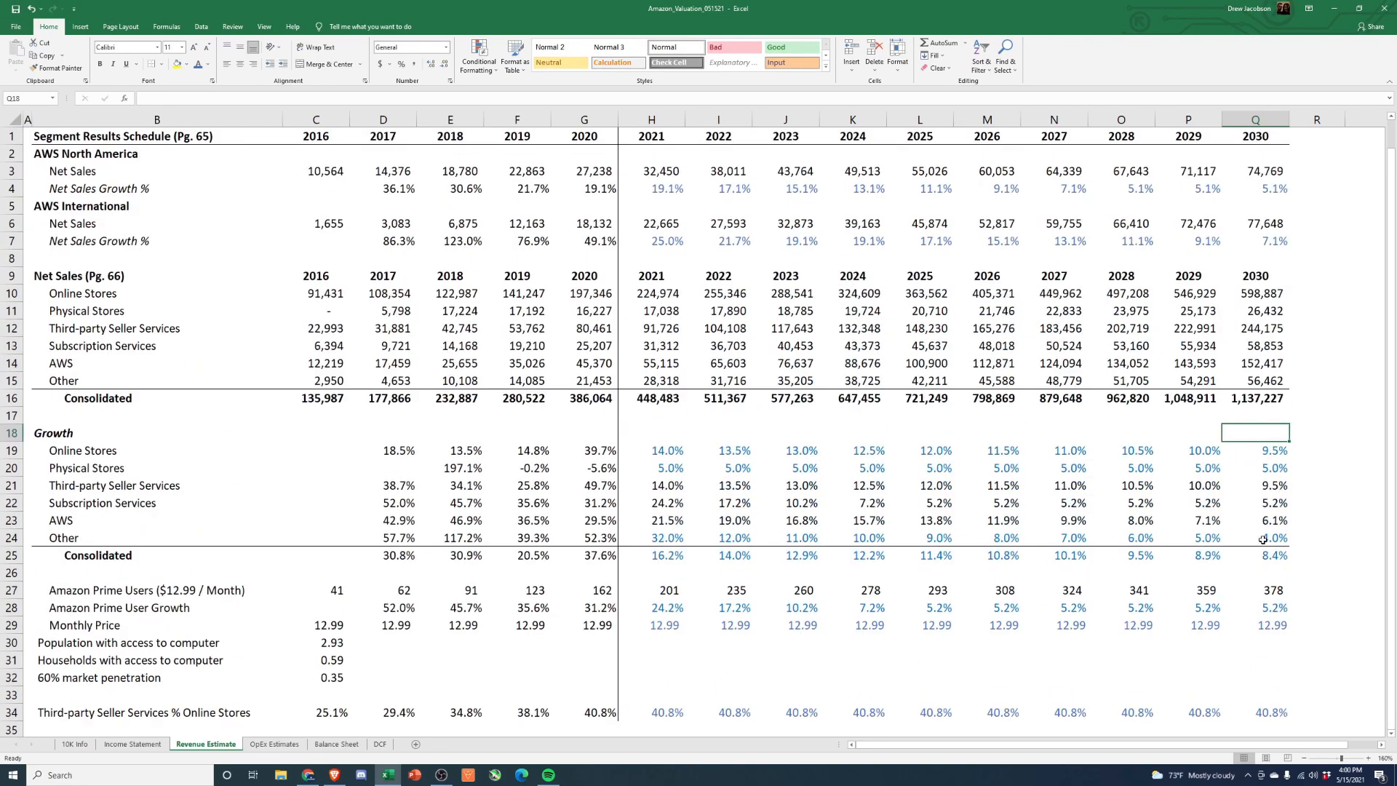